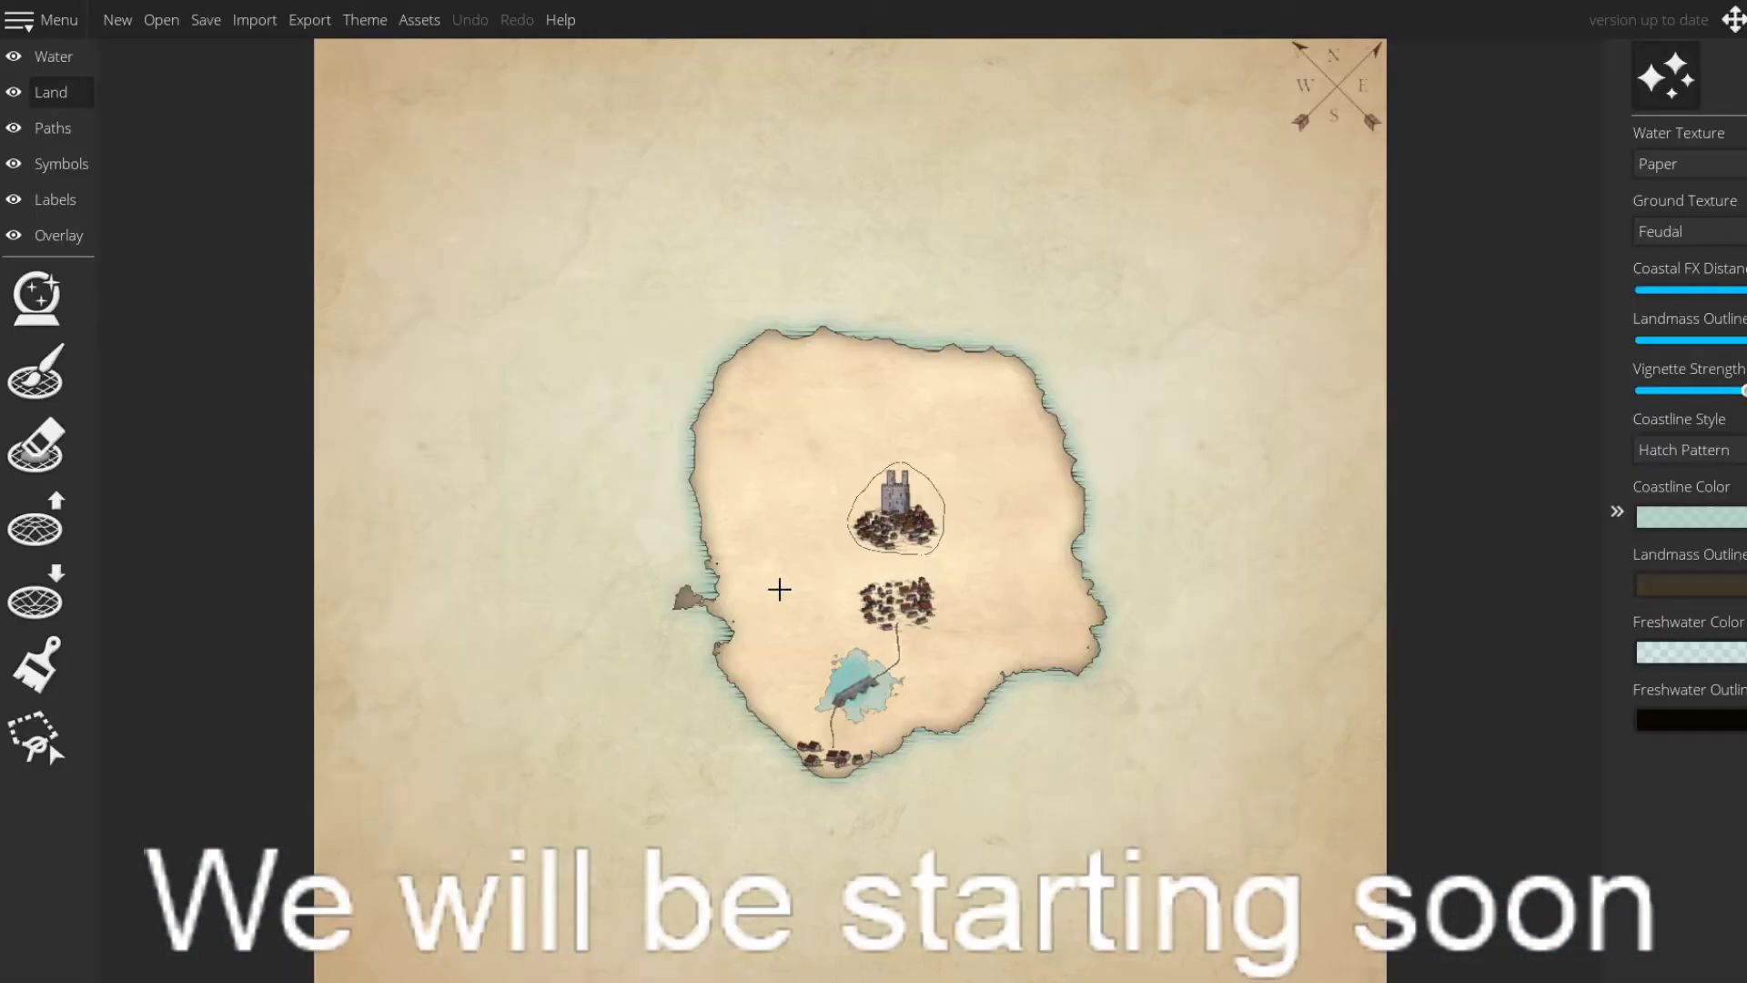
# - Examine the existing island map, including the castle, the town, the lake with its bridge and the whole coastline
pyautogui.scroll(6, 805, 648)
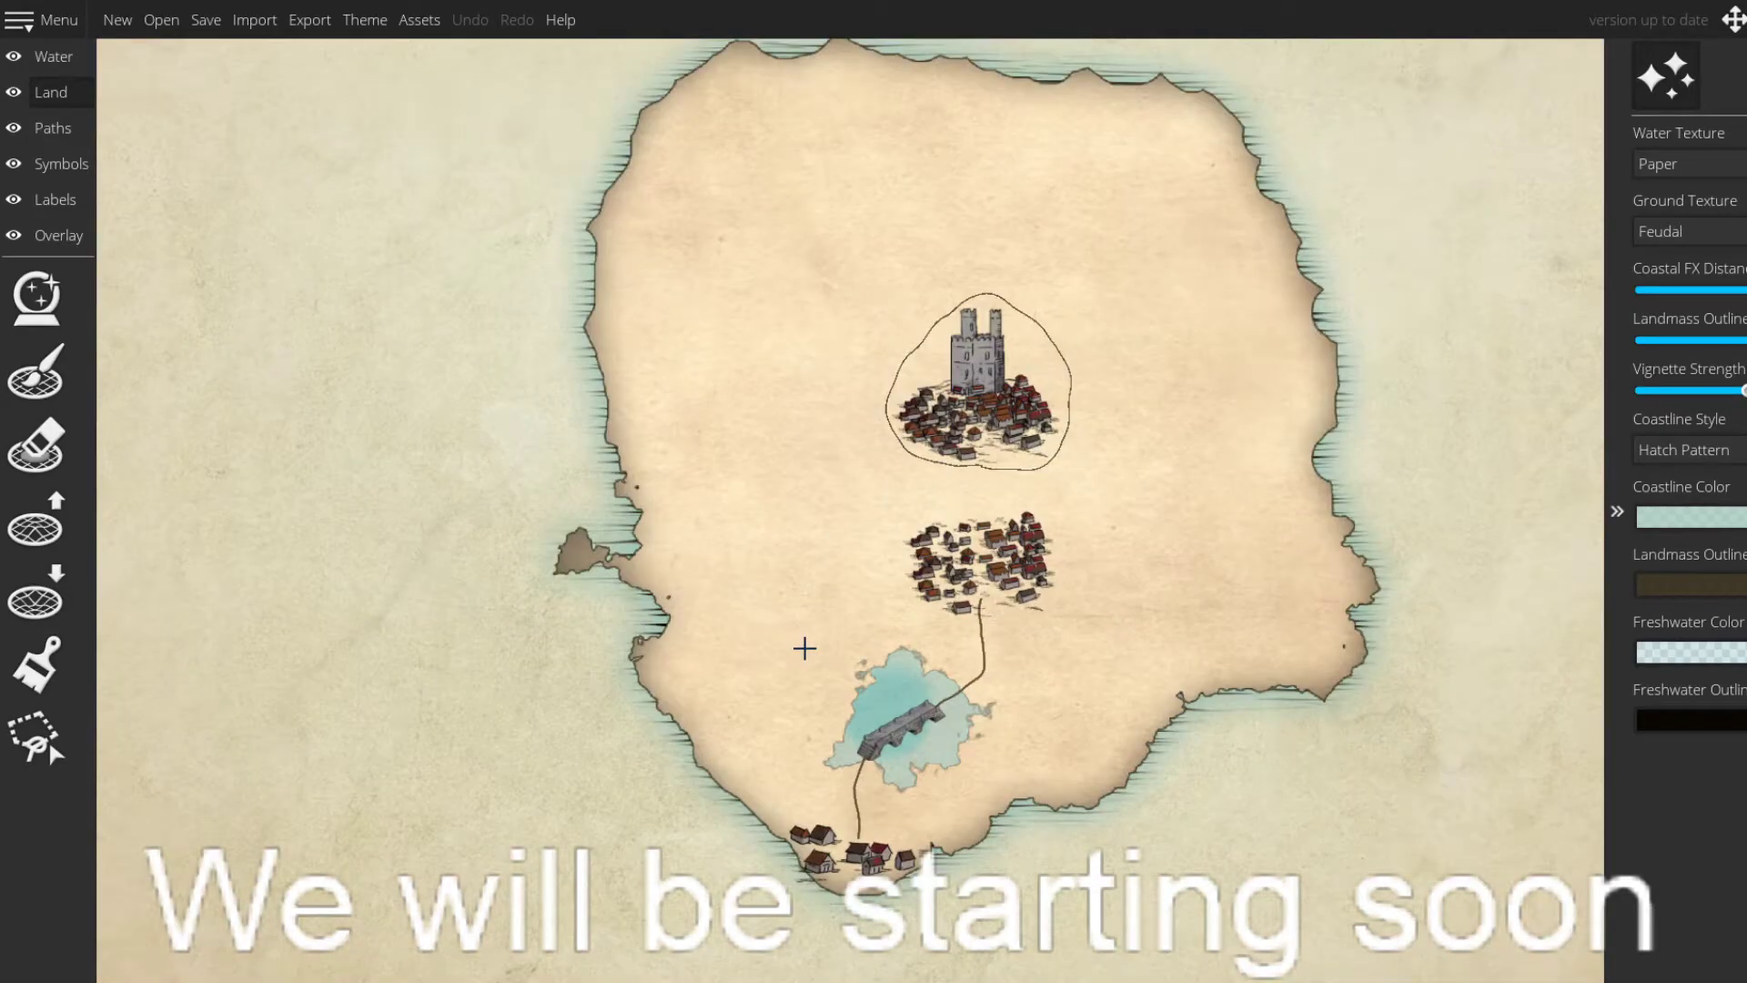
pyautogui.moveTo(978, 497); pyautogui.dragTo(829, 297)
pyautogui.scroll(3, 825, 602)
pyautogui.scroll(-1, 829, 633)
pyautogui.click(74, 236)
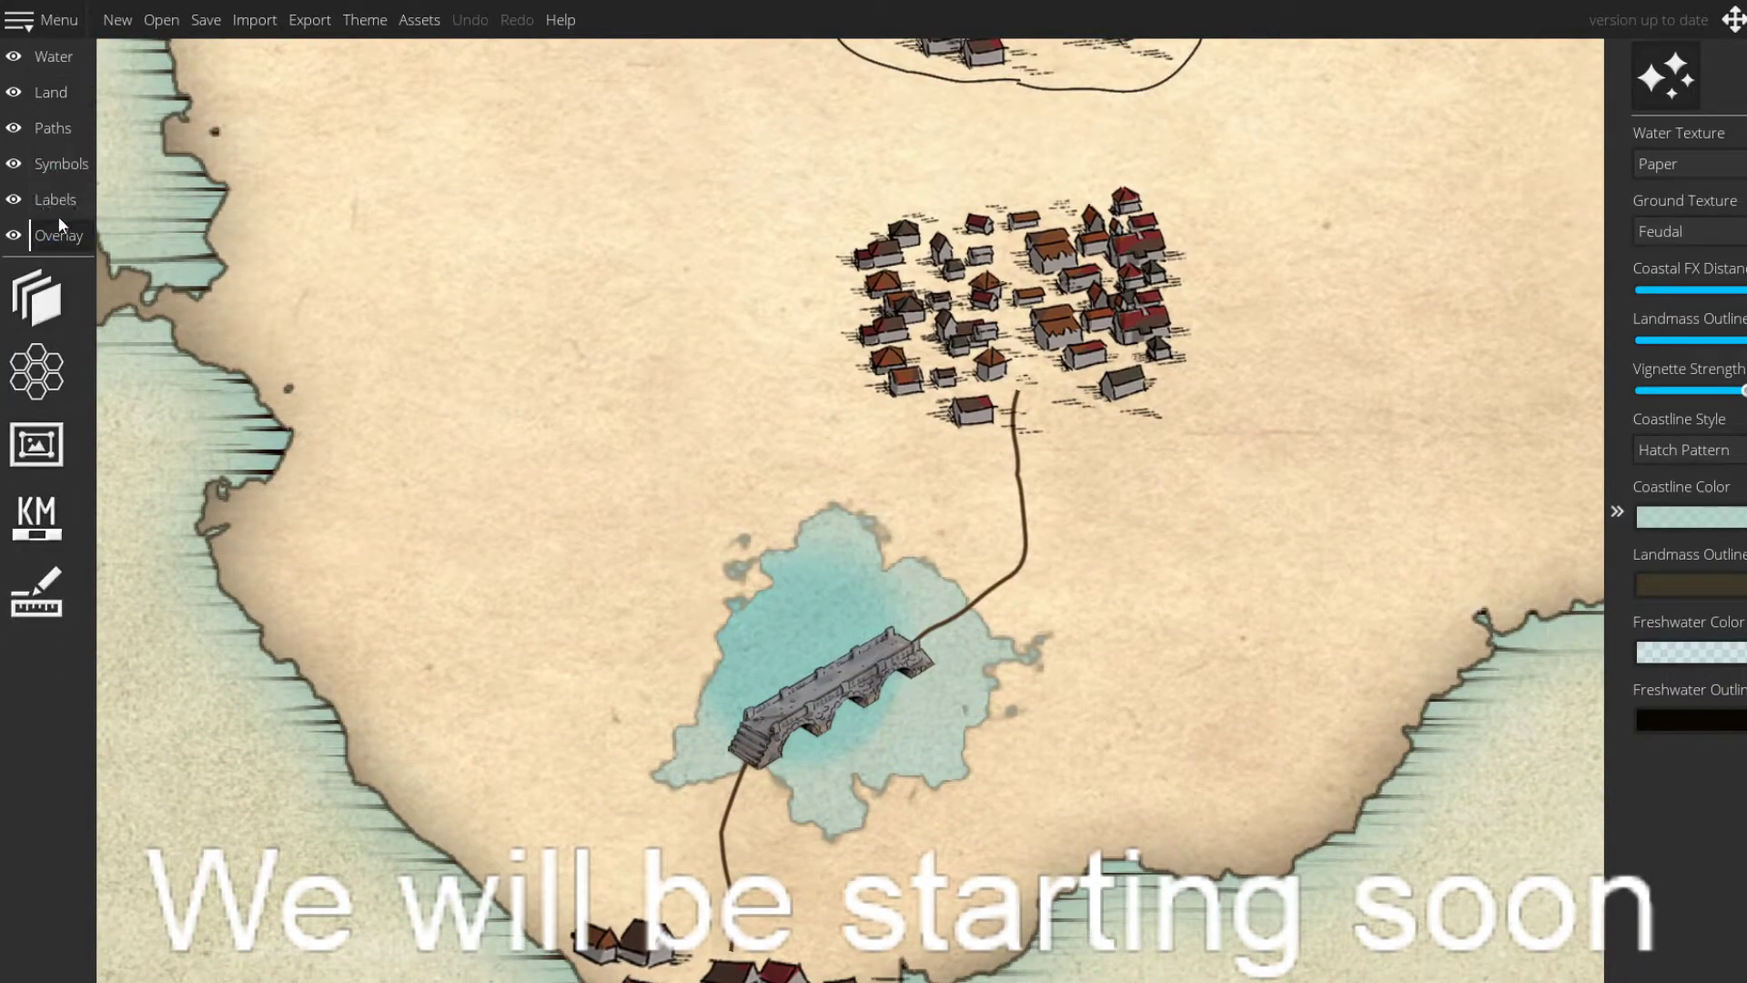
pyautogui.click(54, 196)
pyautogui.click(36, 371)
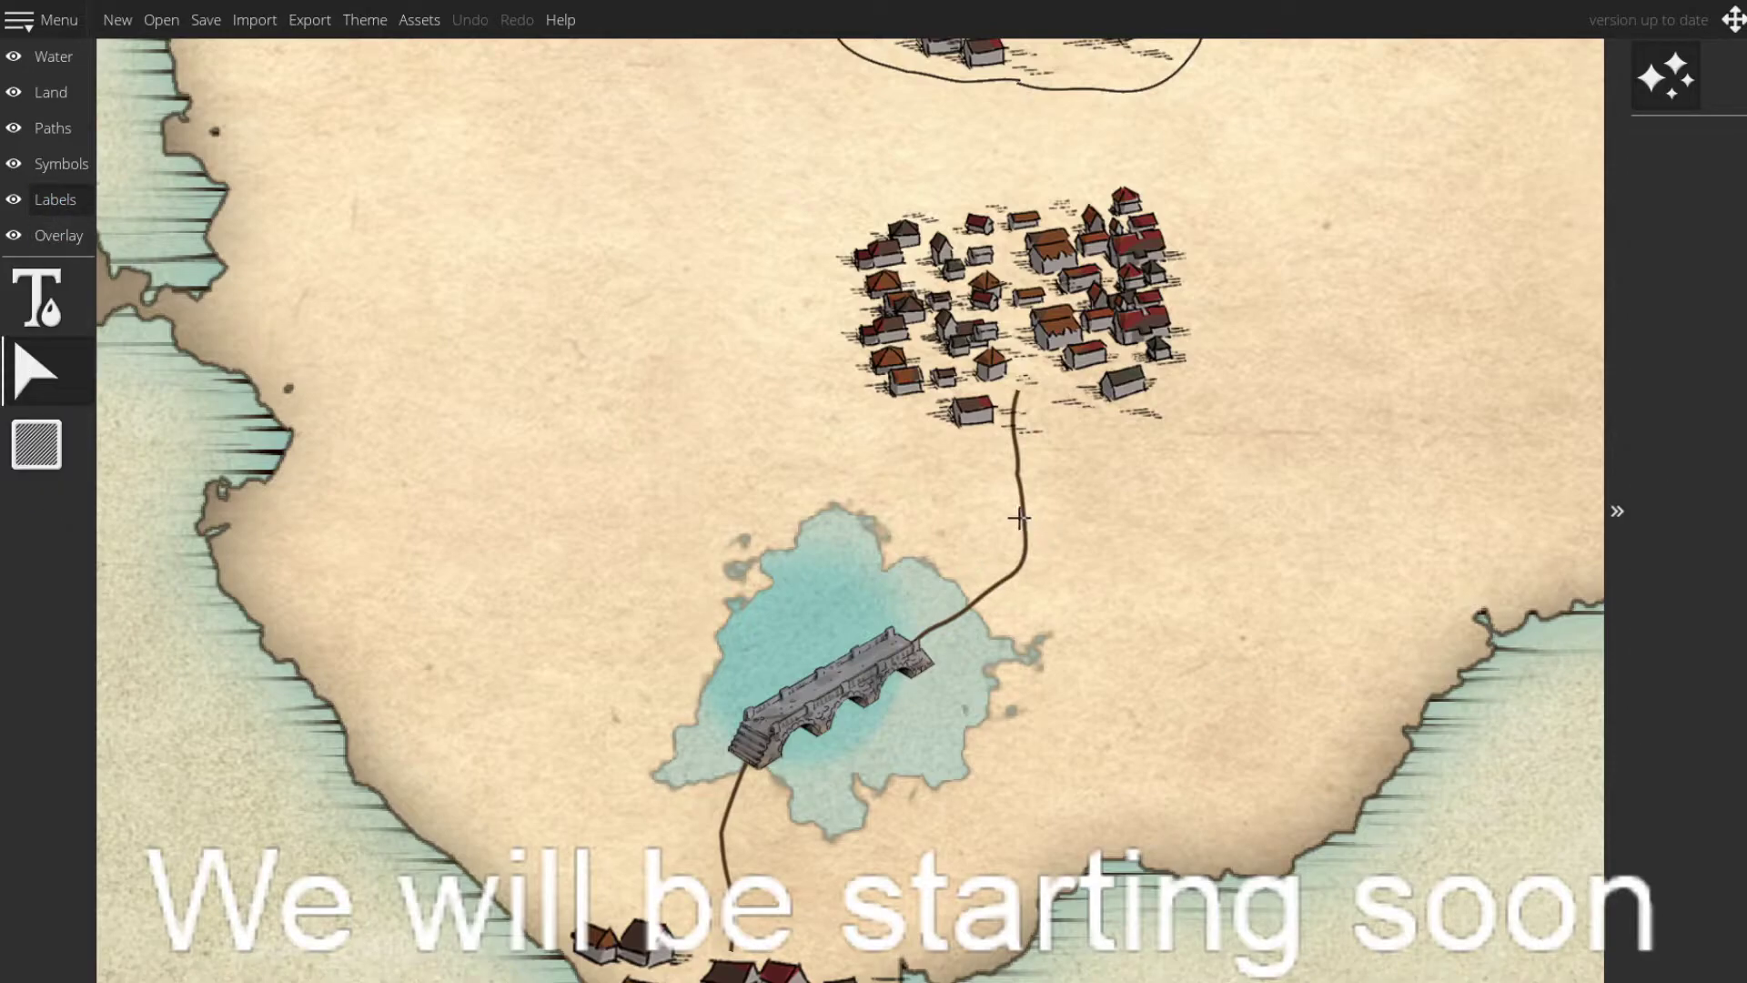
pyautogui.moveTo(1023, 517); pyautogui.dragTo(999, 420)
pyautogui.moveTo(1028, 483); pyautogui.dragTo(1119, 584)
pyautogui.moveTo(1003, 525)
pyautogui.mouseDown()
pyautogui.moveTo(1144, 597)
pyautogui.moveTo(1124, 608)
pyautogui.mouseUp()
pyautogui.scroll(-3, 1100, 604)
pyautogui.scroll(-5, 1129, 614)
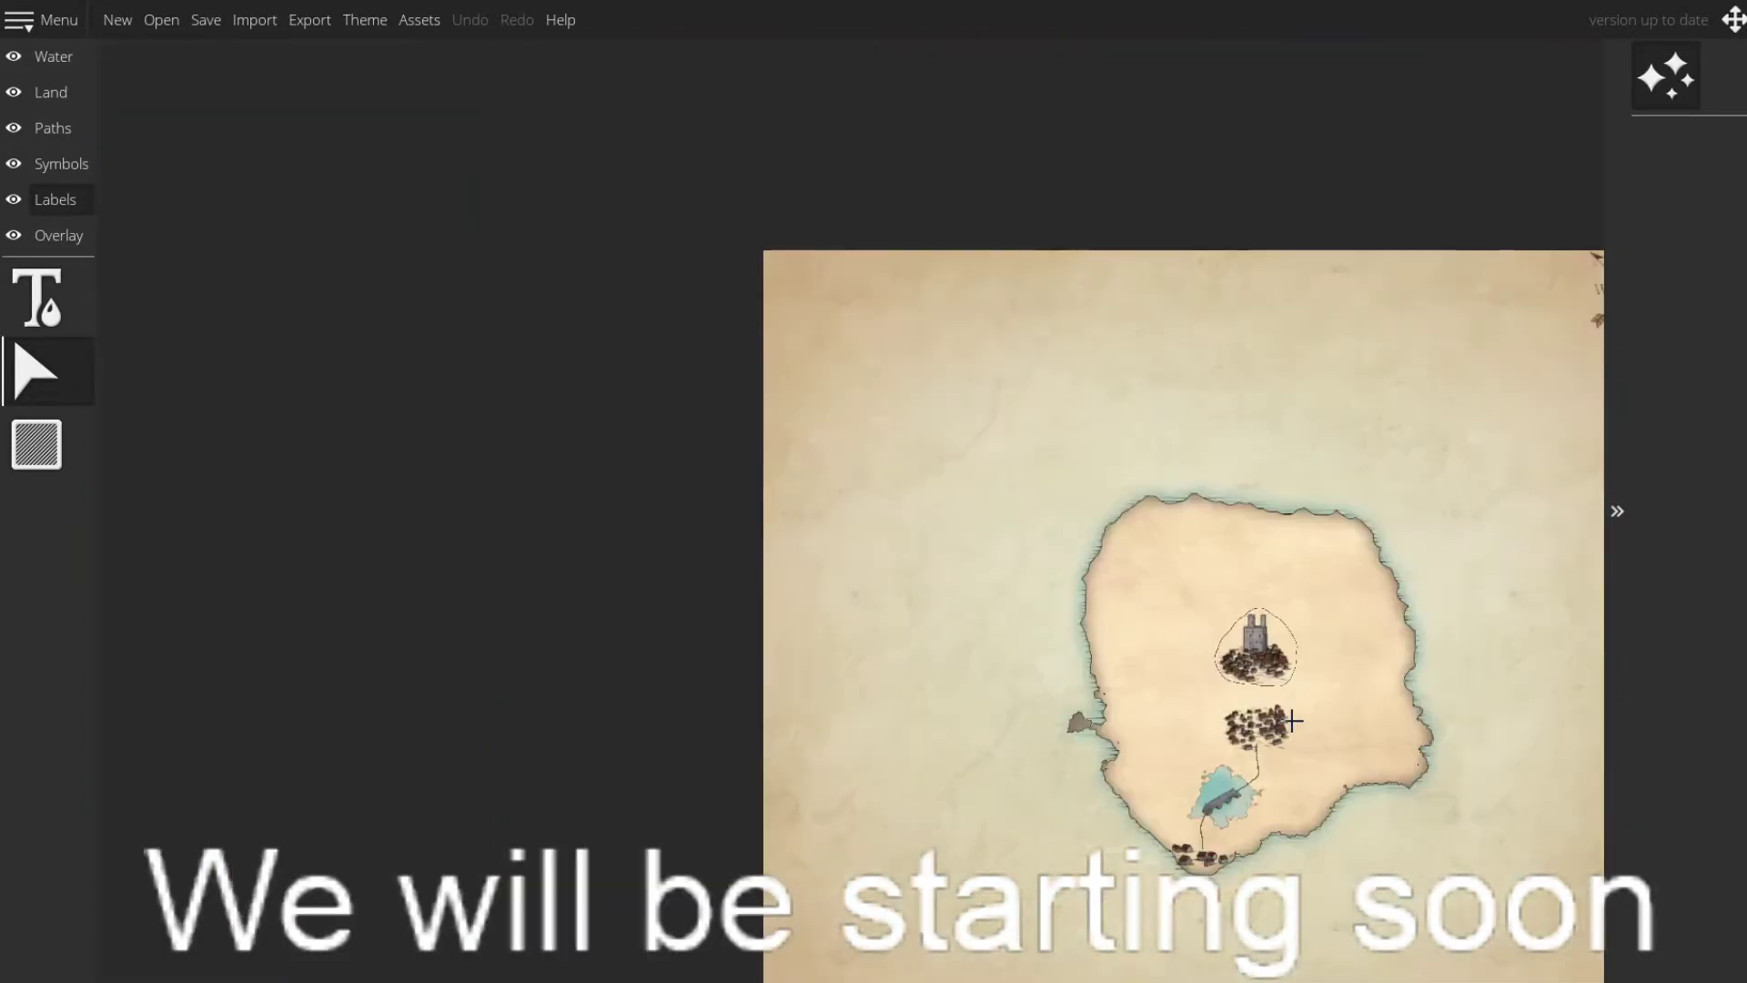
pyautogui.moveTo(1296, 724); pyautogui.dragTo(982, 600)
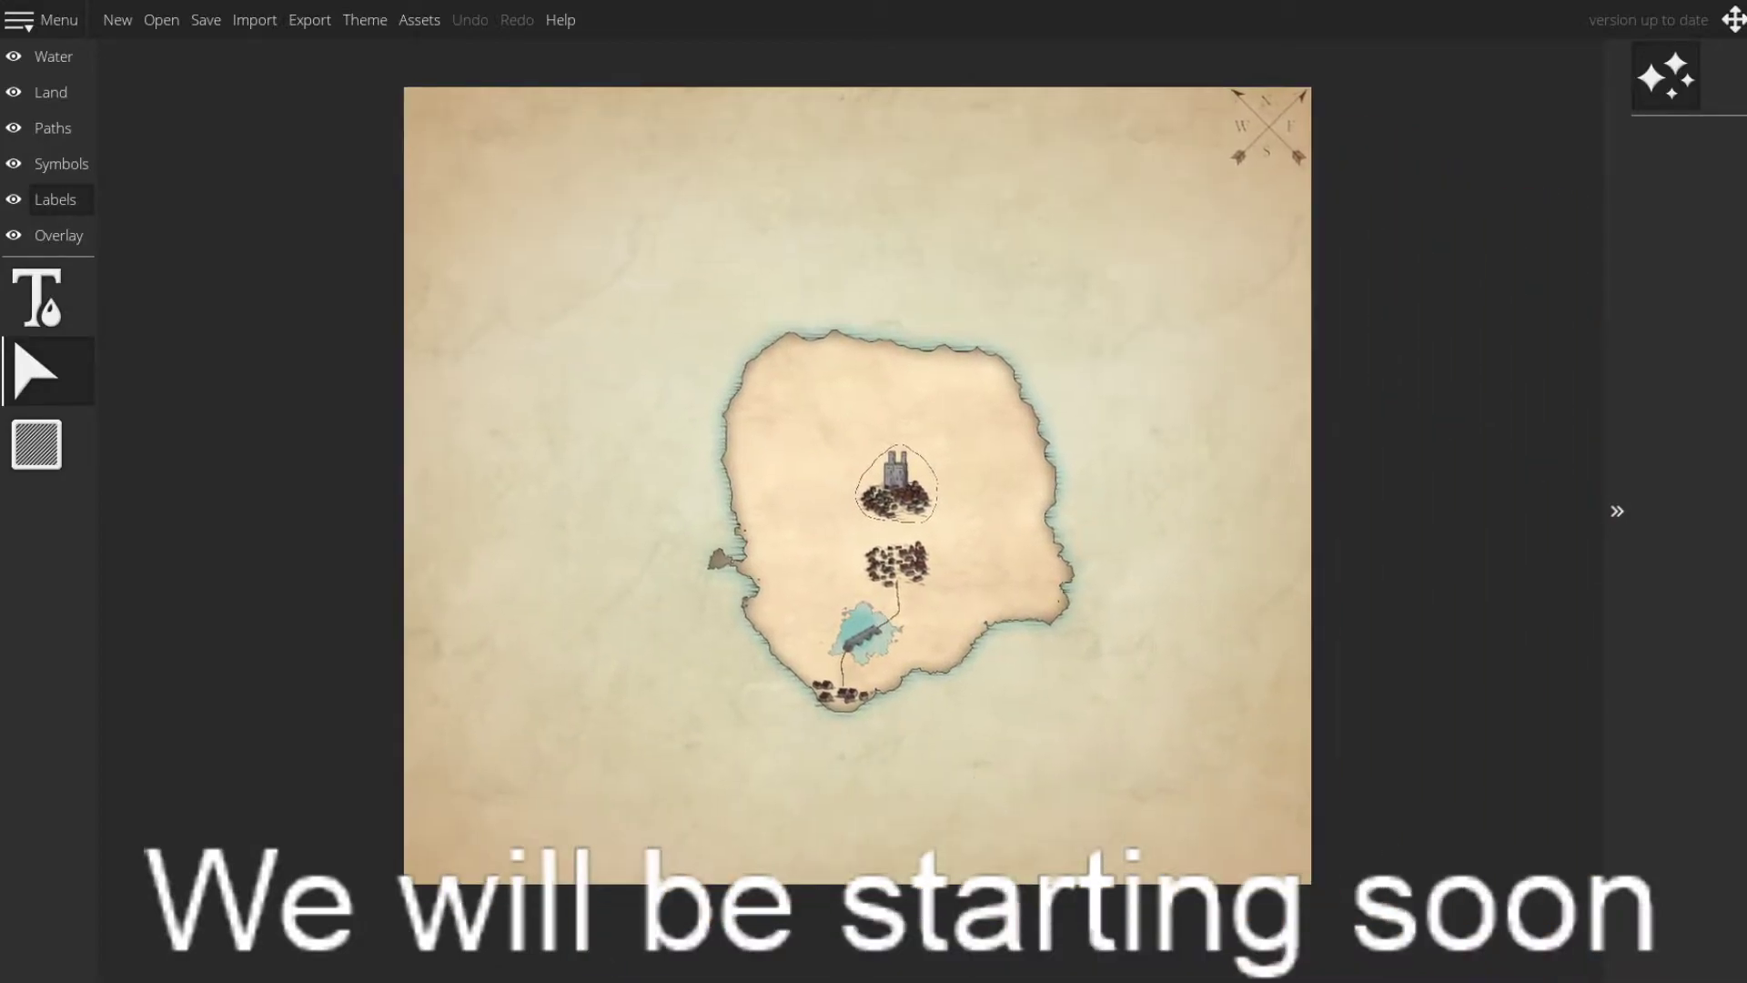
# - Paint a narrow strip of land in the water northeast of the island, starting at the map's eastern edge
pyautogui.click(50, 92)
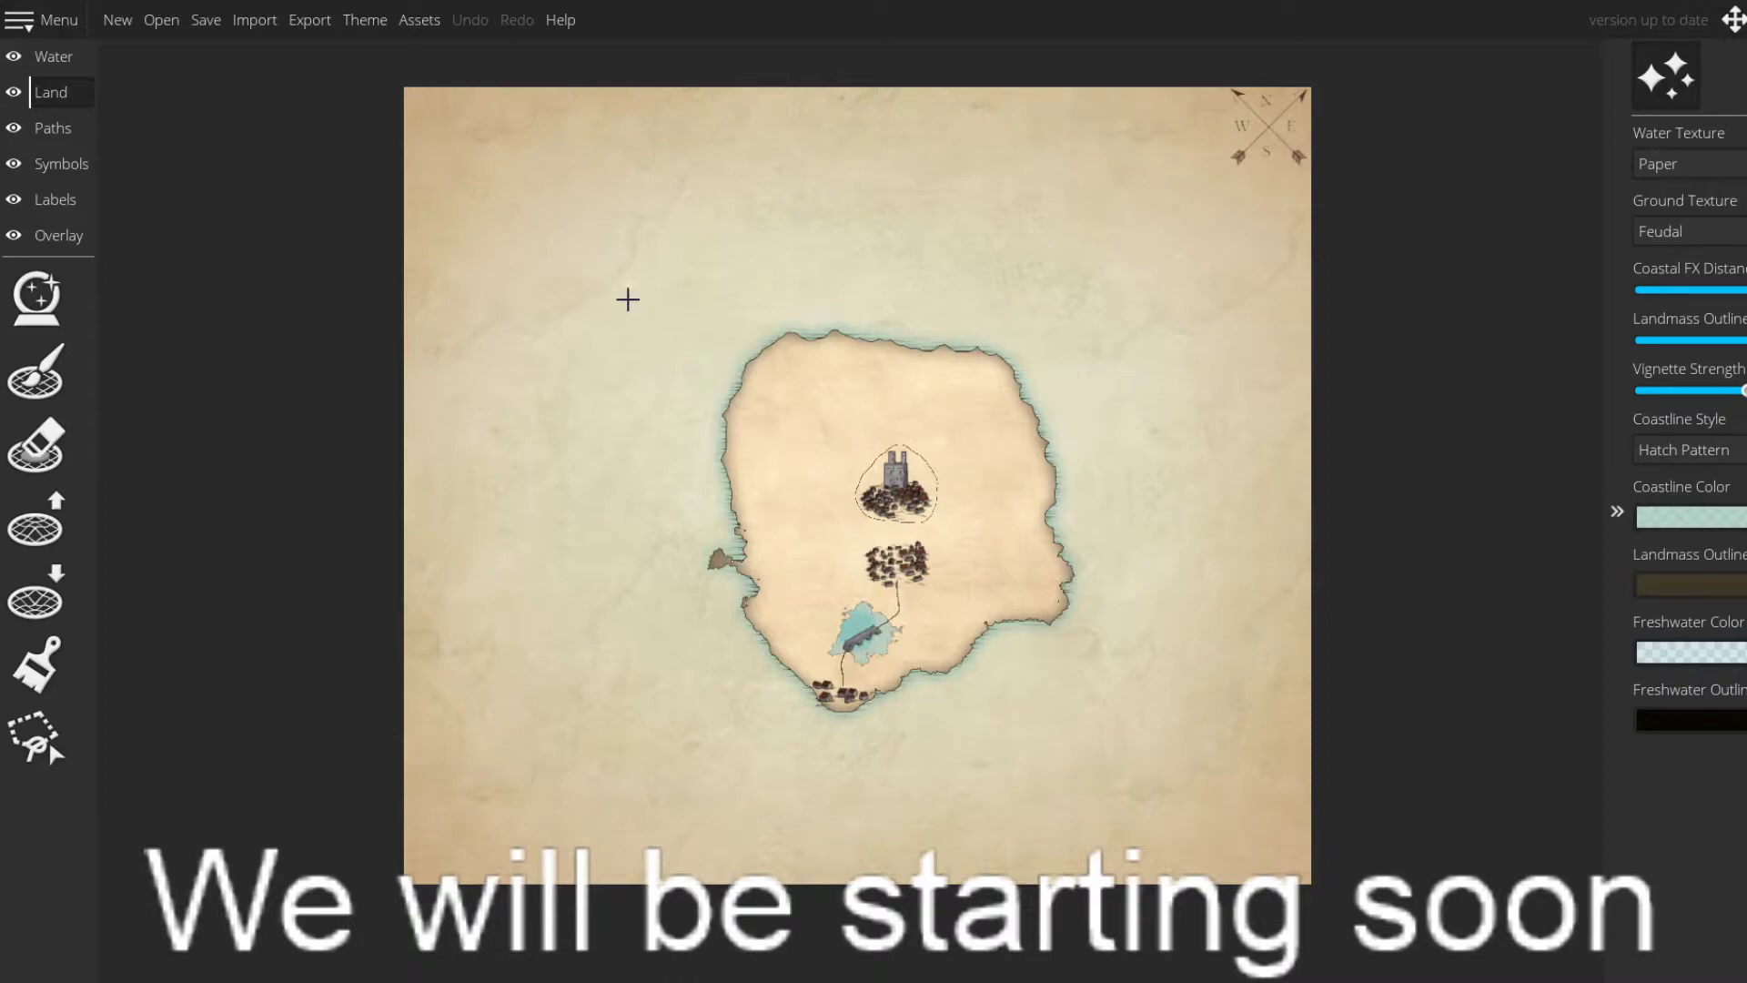
pyautogui.click(73, 373)
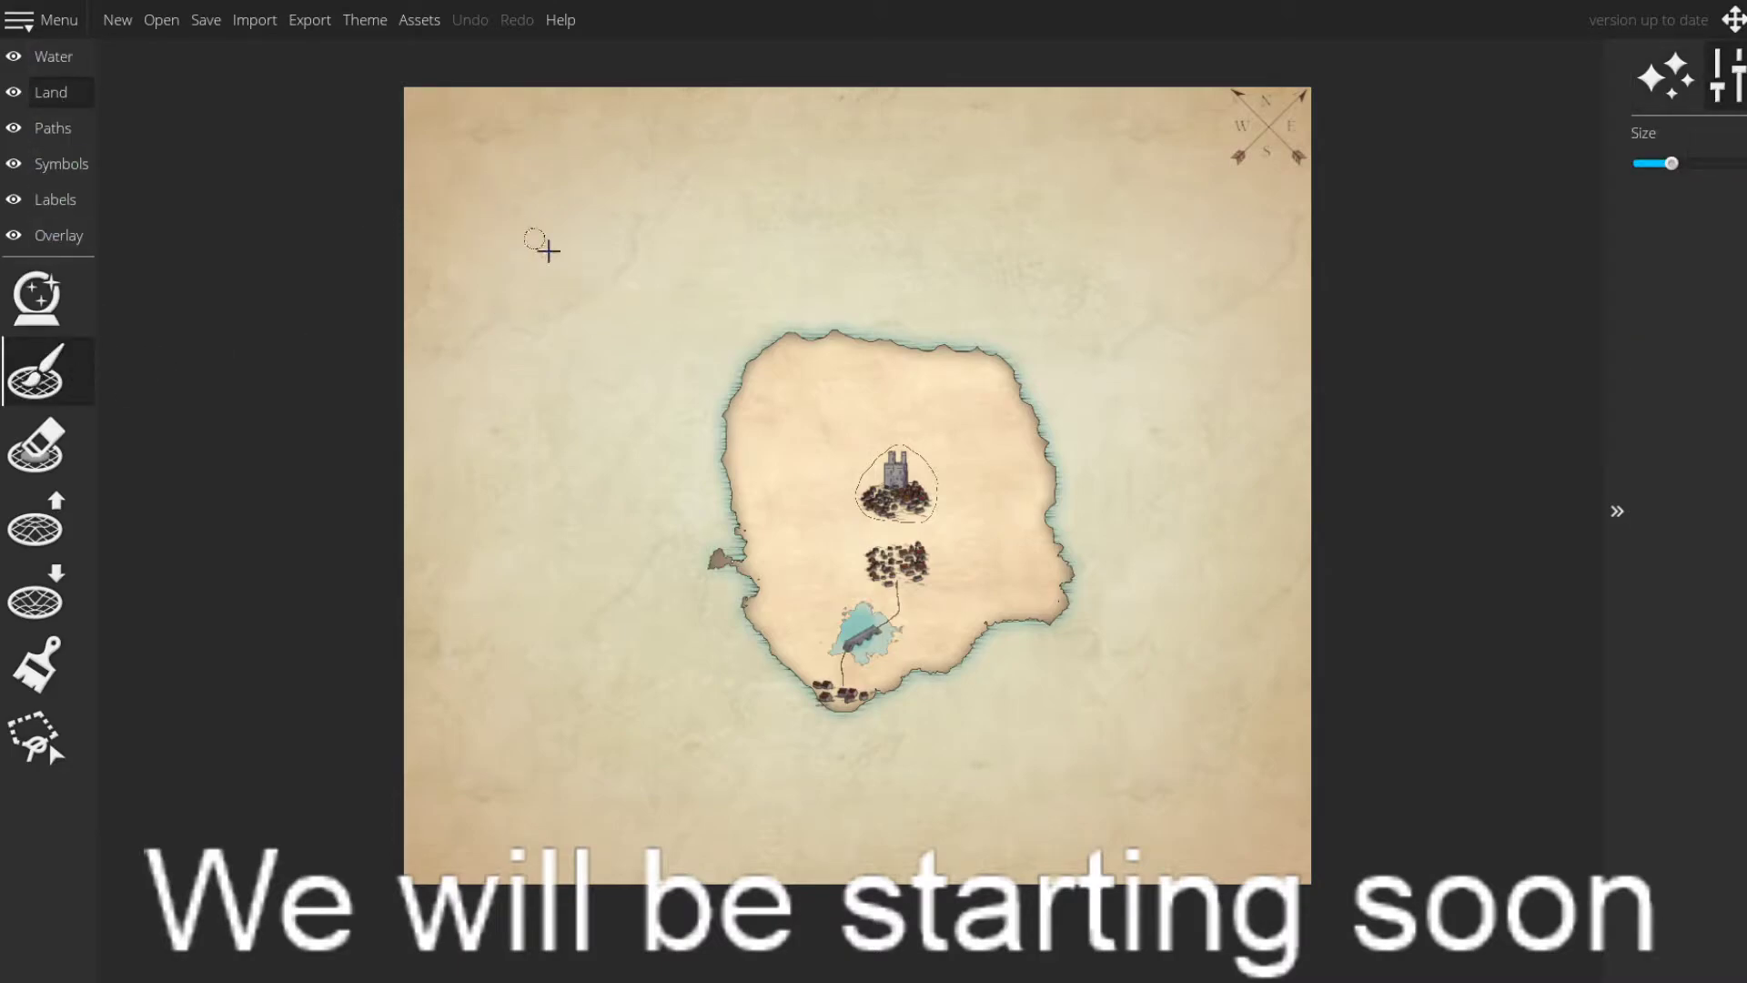
pyautogui.click(1665, 75)
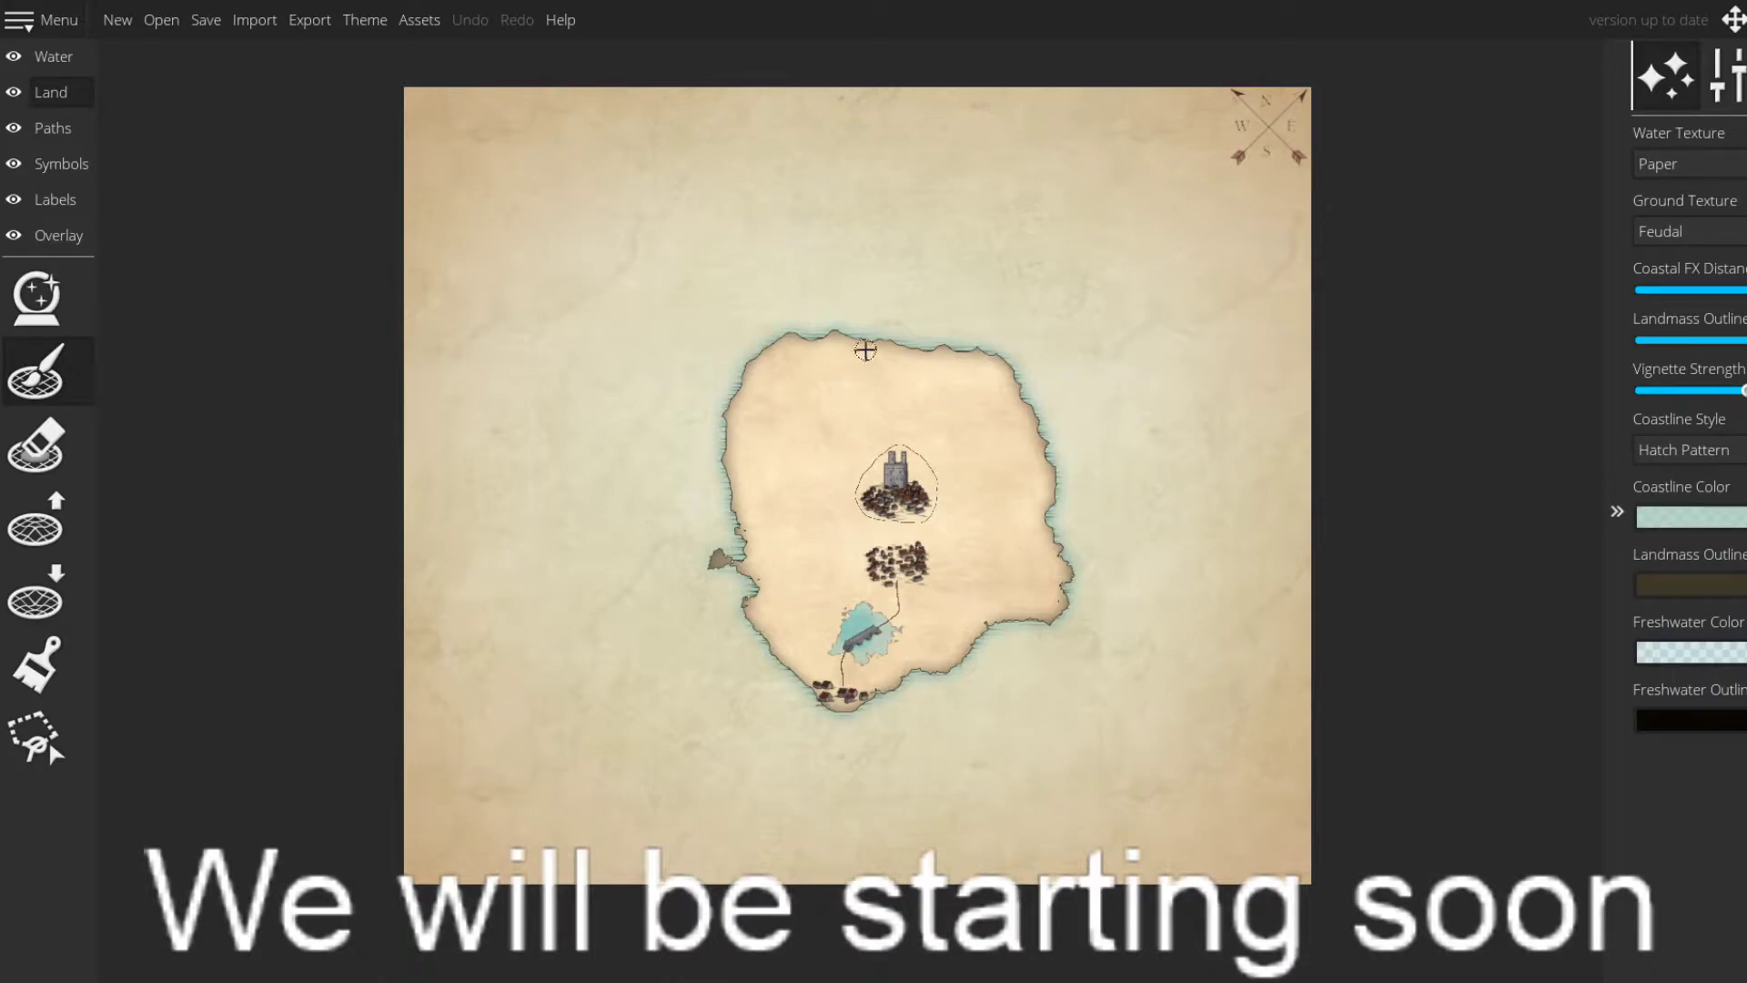
pyautogui.click(64, 377)
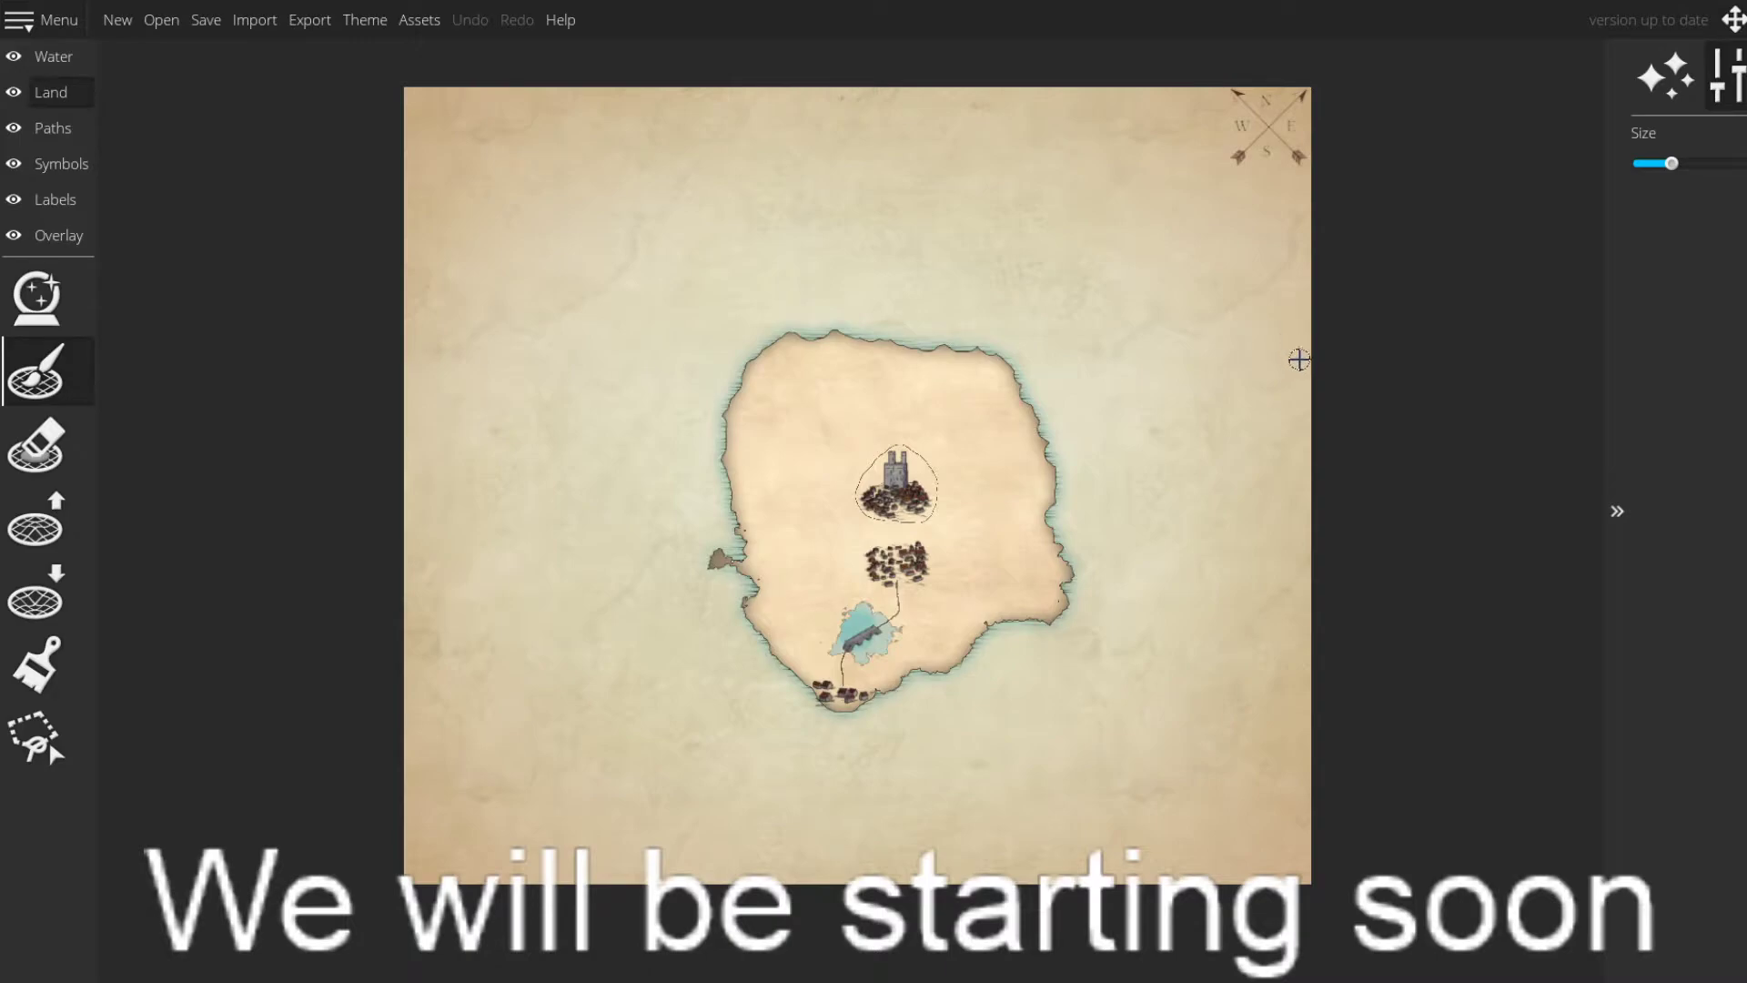
pyautogui.moveTo(1308, 358)
pyautogui.mouseDown()
pyautogui.moveTo(1250, 321)
pyautogui.moveTo(1276, 338)
pyautogui.moveTo(1203, 330)
pyautogui.mouseUp()
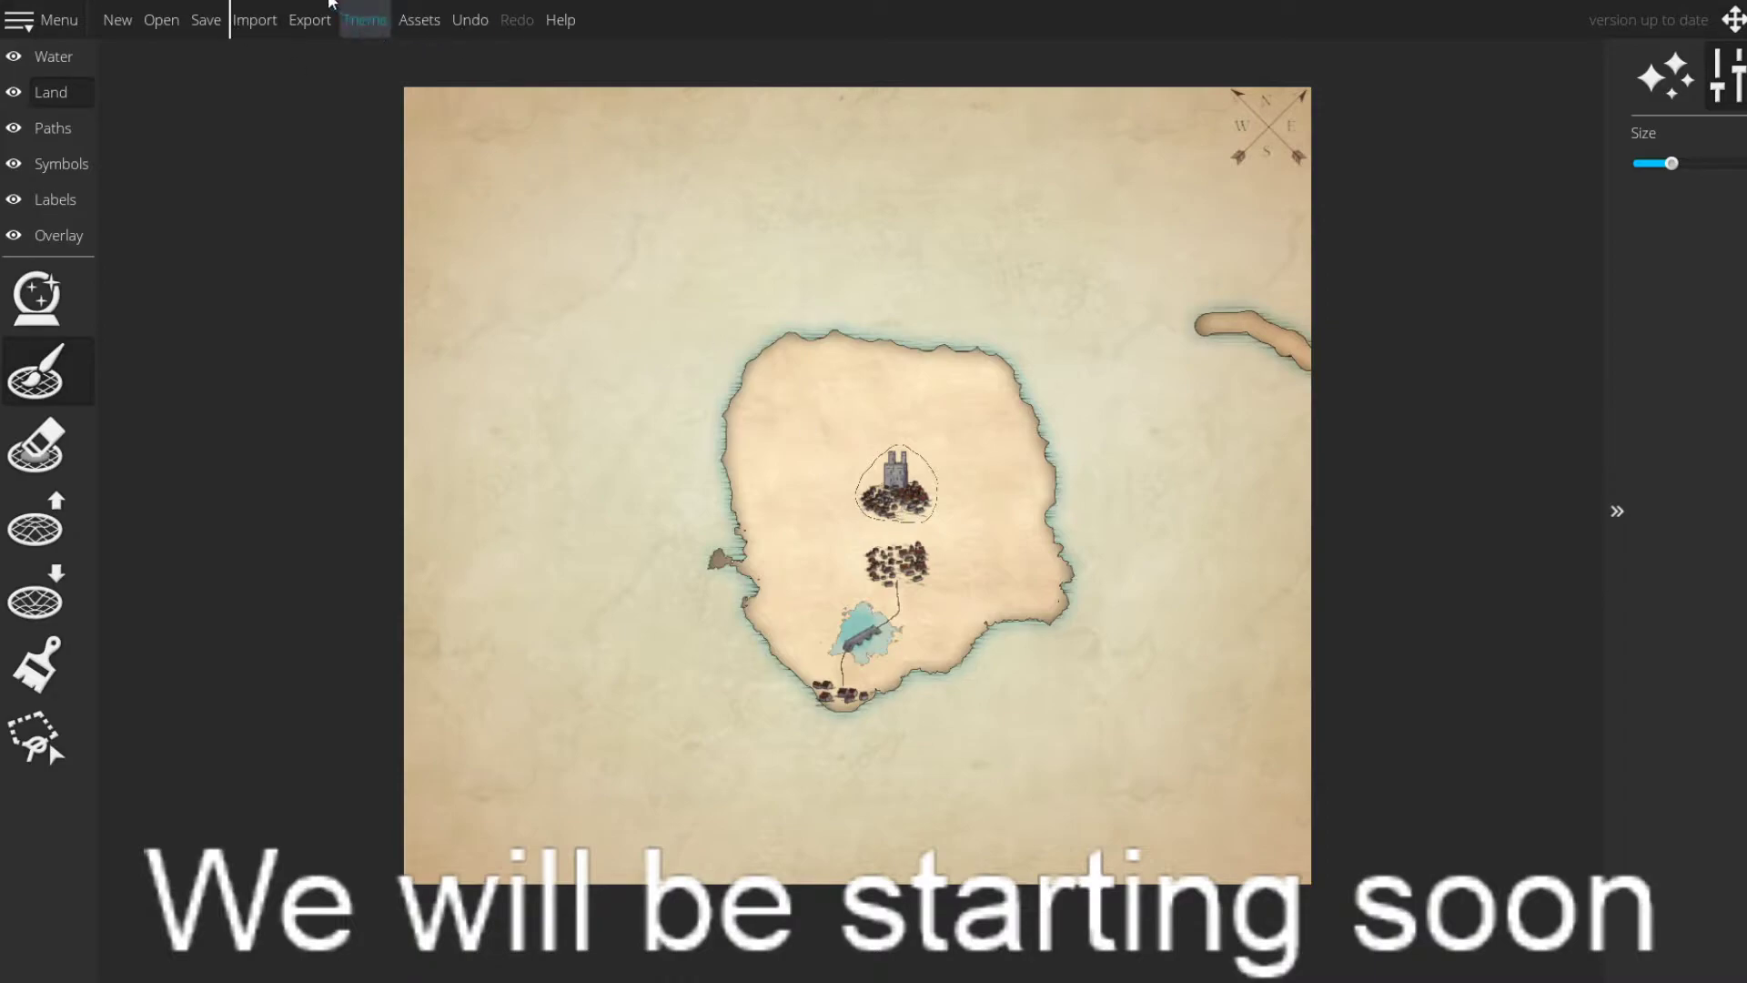
# - Open the map size settings and set the map width to 3820 px
pyautogui.click(61, 20)
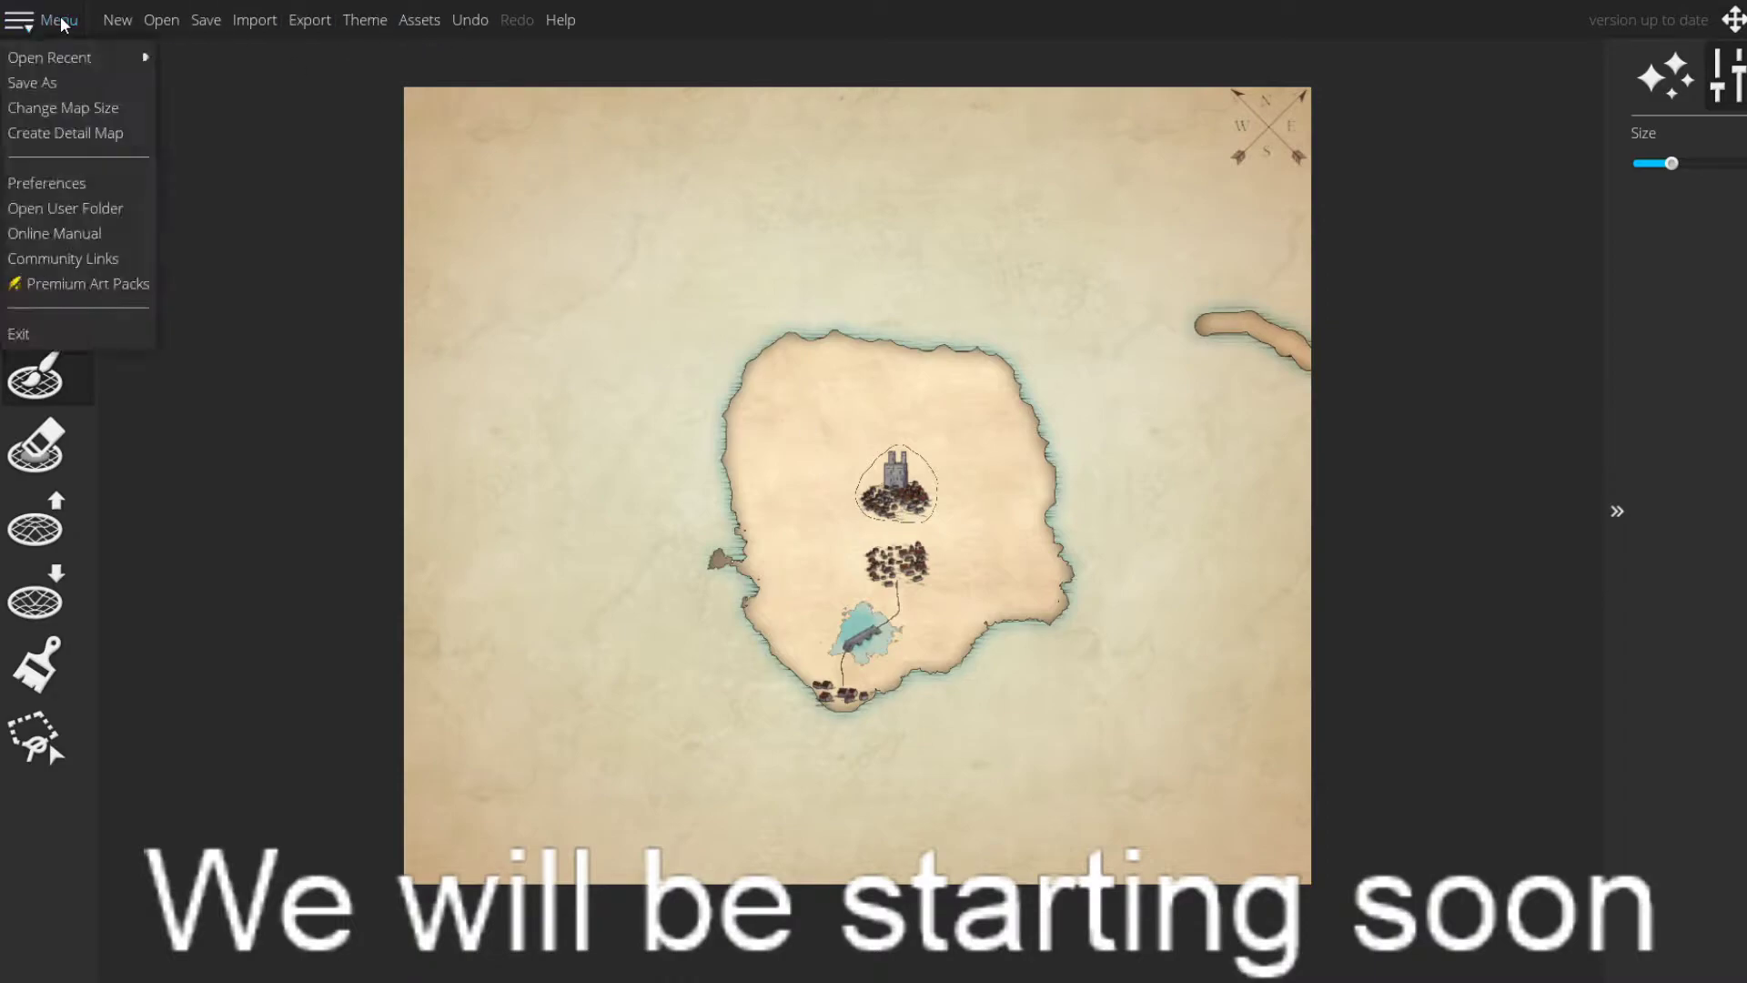
pyautogui.click(137, 109)
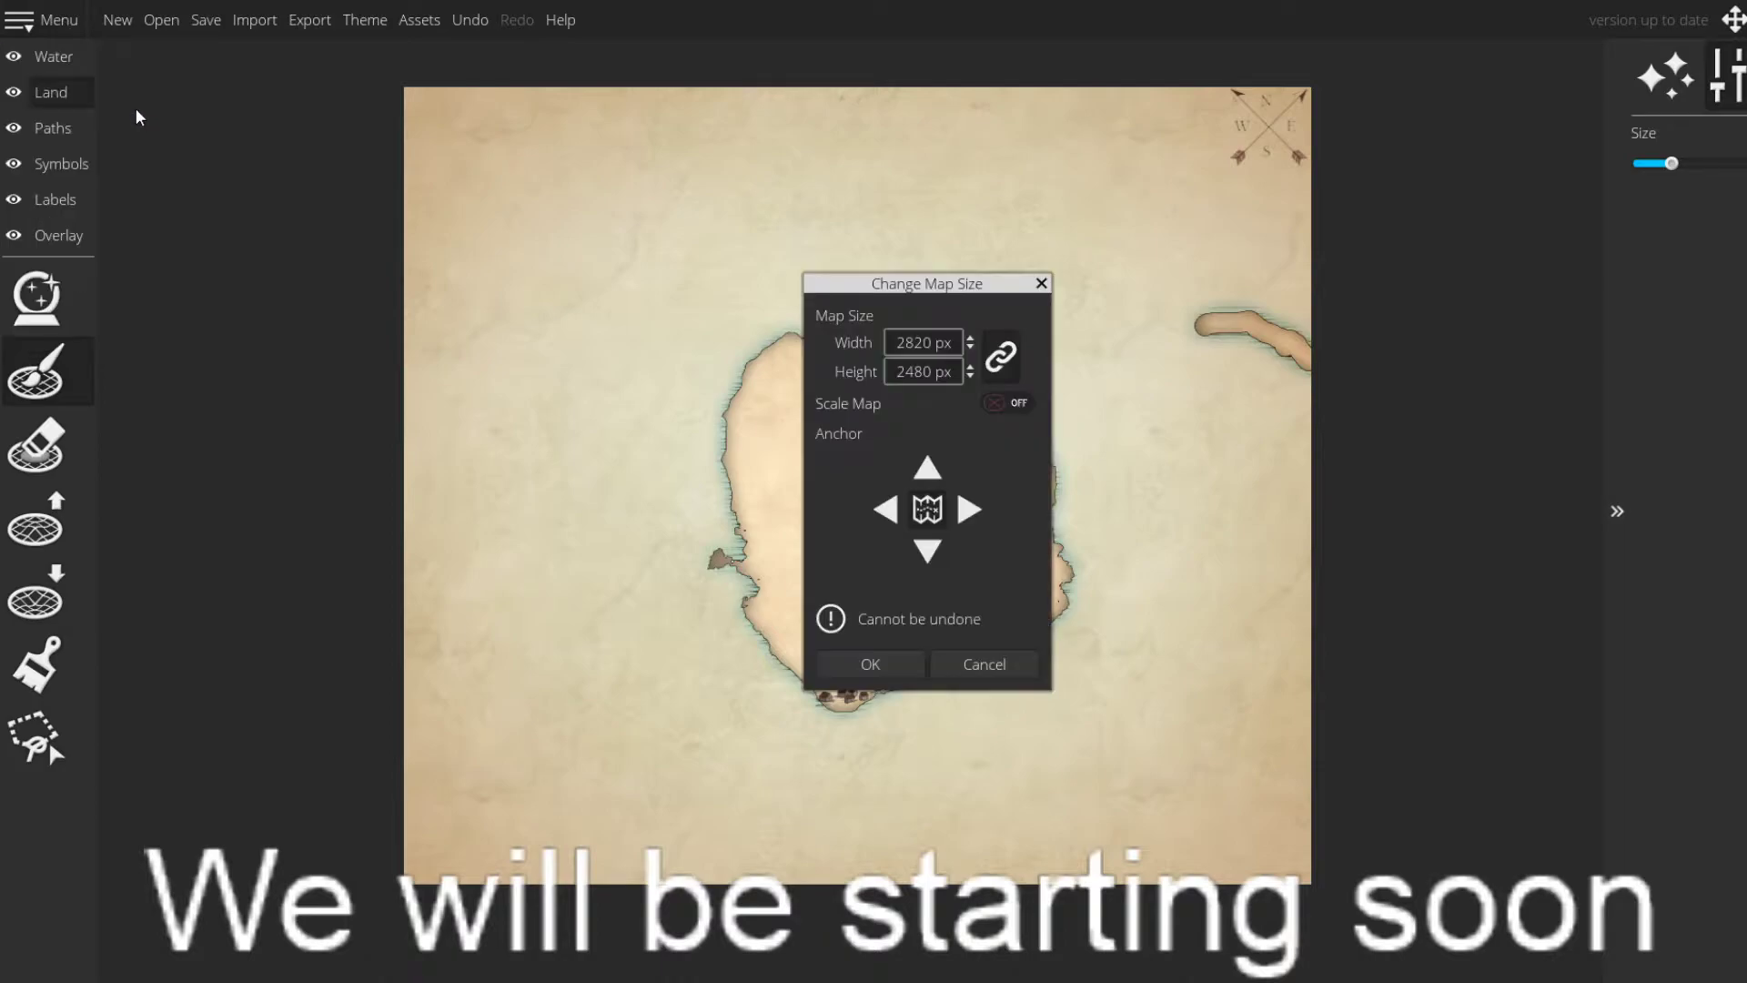
pyautogui.click(910, 346)
pyautogui.write('3')
pyautogui.click(908, 375)
pyautogui.click(931, 372)
pyautogui.click(915, 343)
pyautogui.press('BackSpace')
pyautogui.write('6')
# - Enable Scale Map and apply the resize at 3820 by 3359 px
pyautogui.click(950, 403)
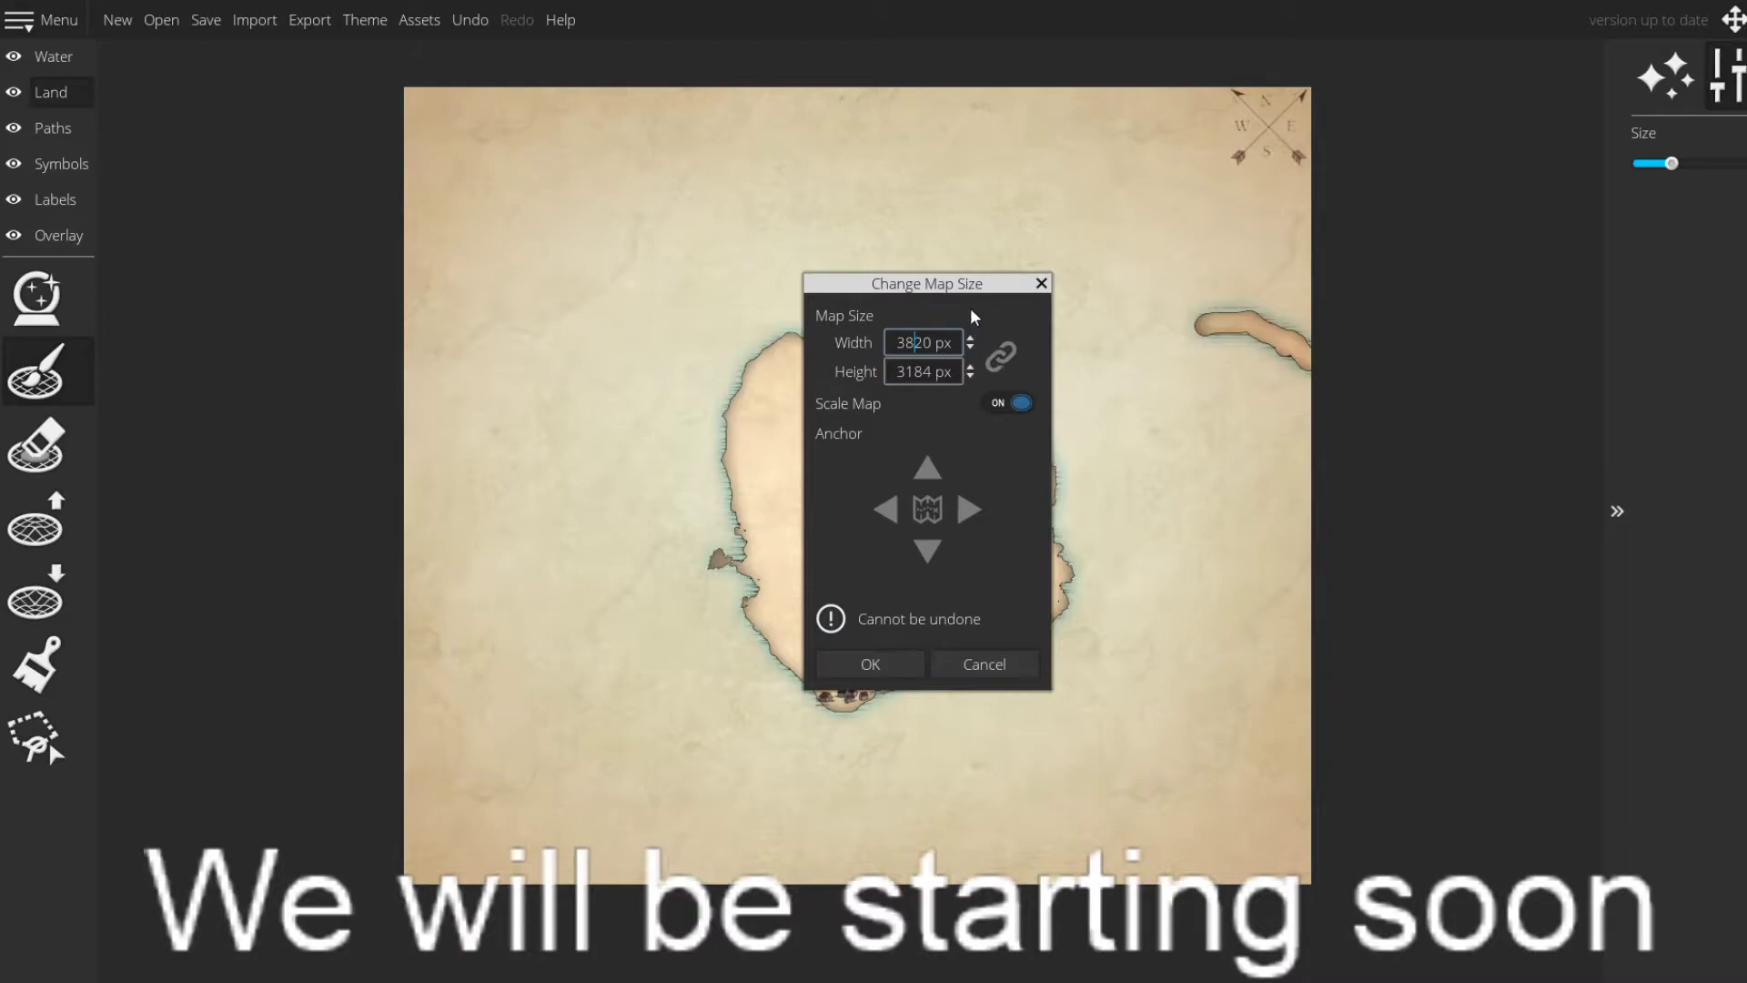
pyautogui.click(932, 405)
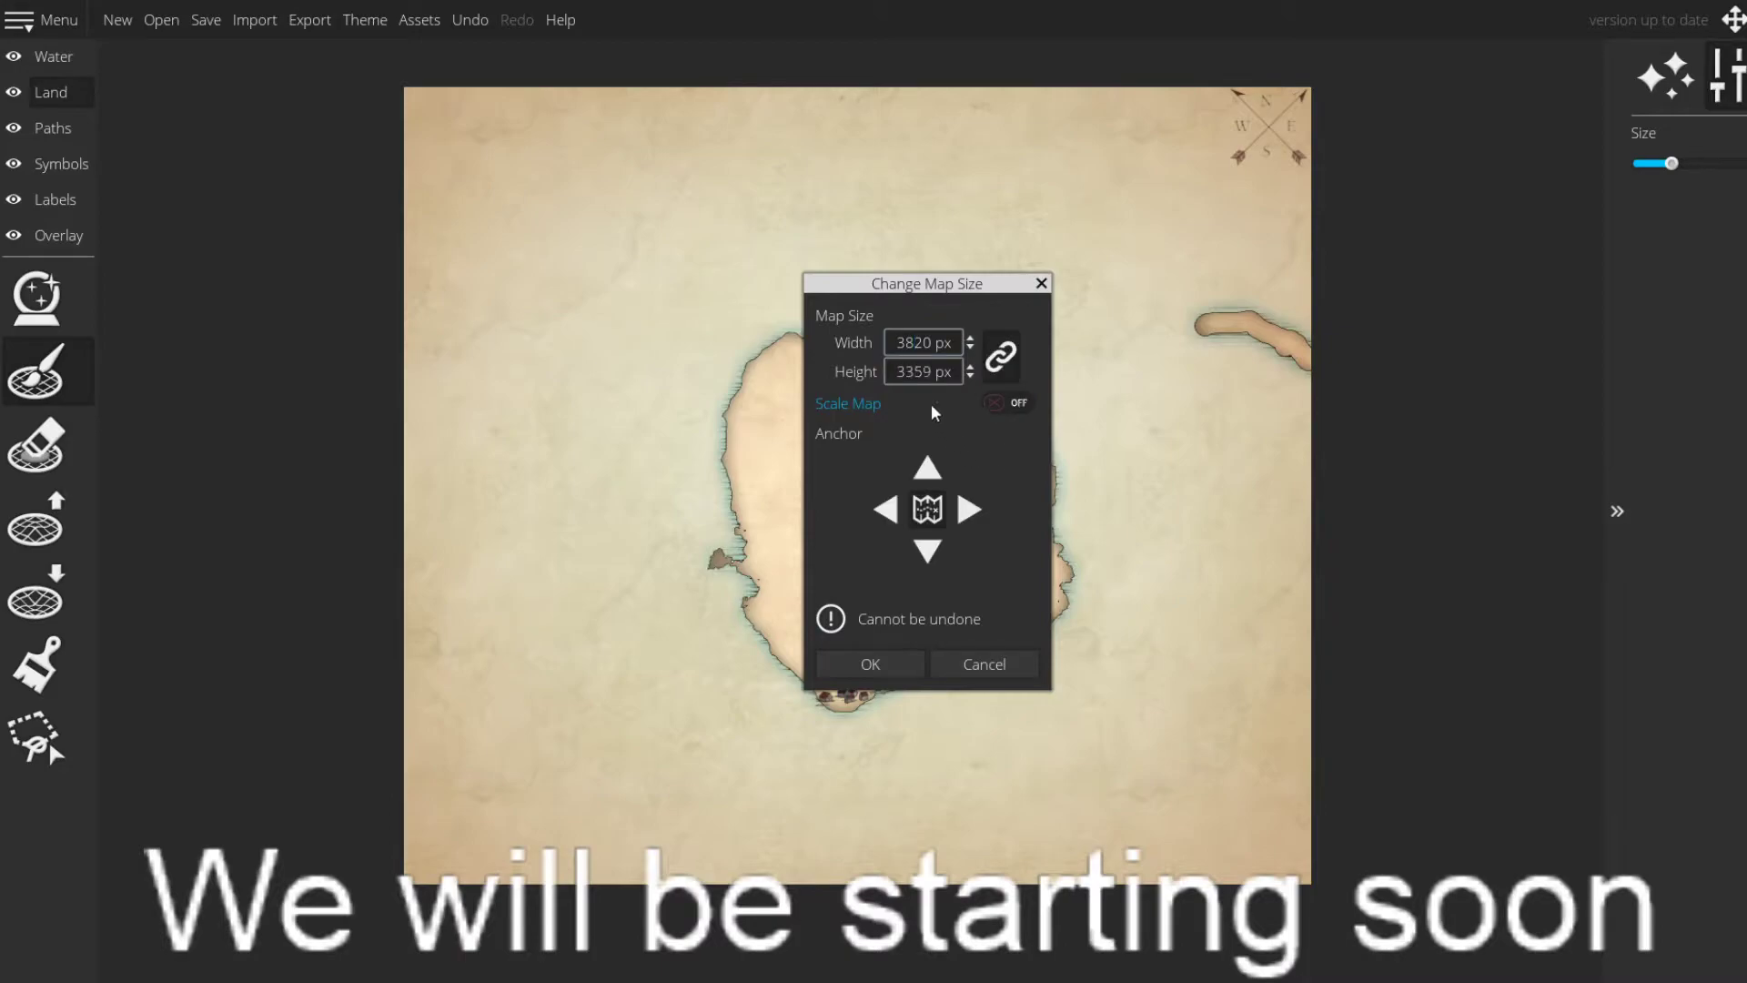
pyautogui.click(870, 404)
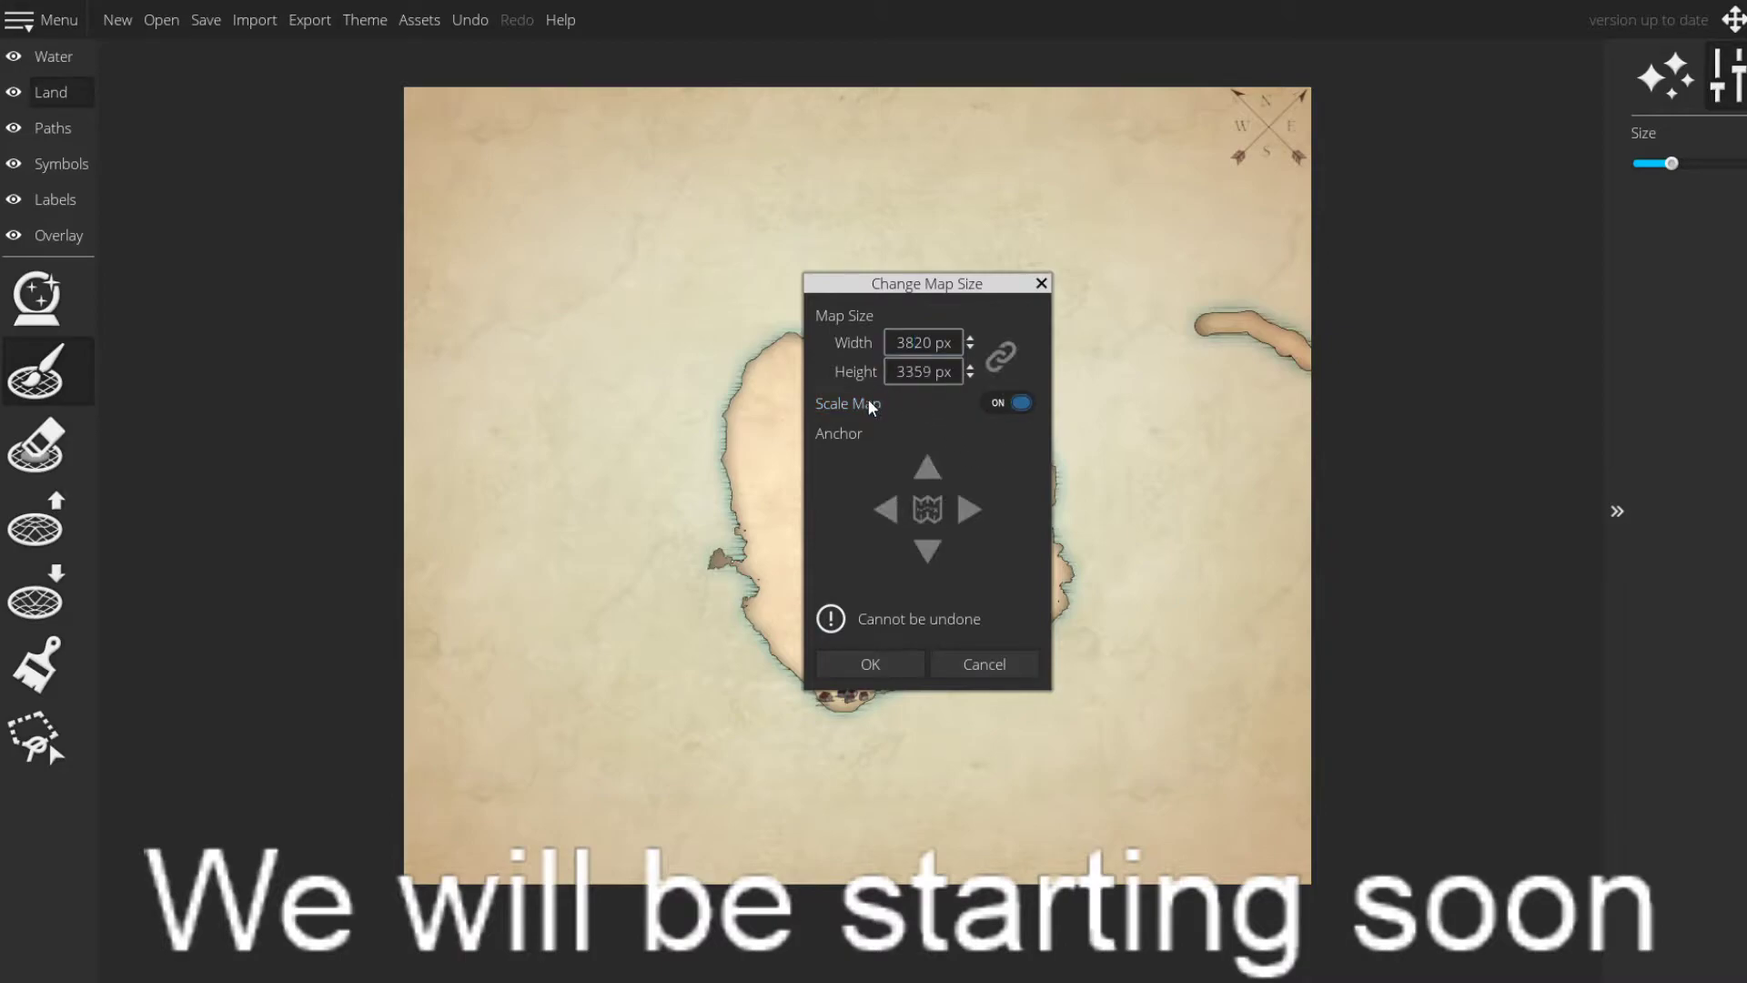
pyautogui.click(868, 400)
pyautogui.click(867, 400)
pyautogui.click(867, 664)
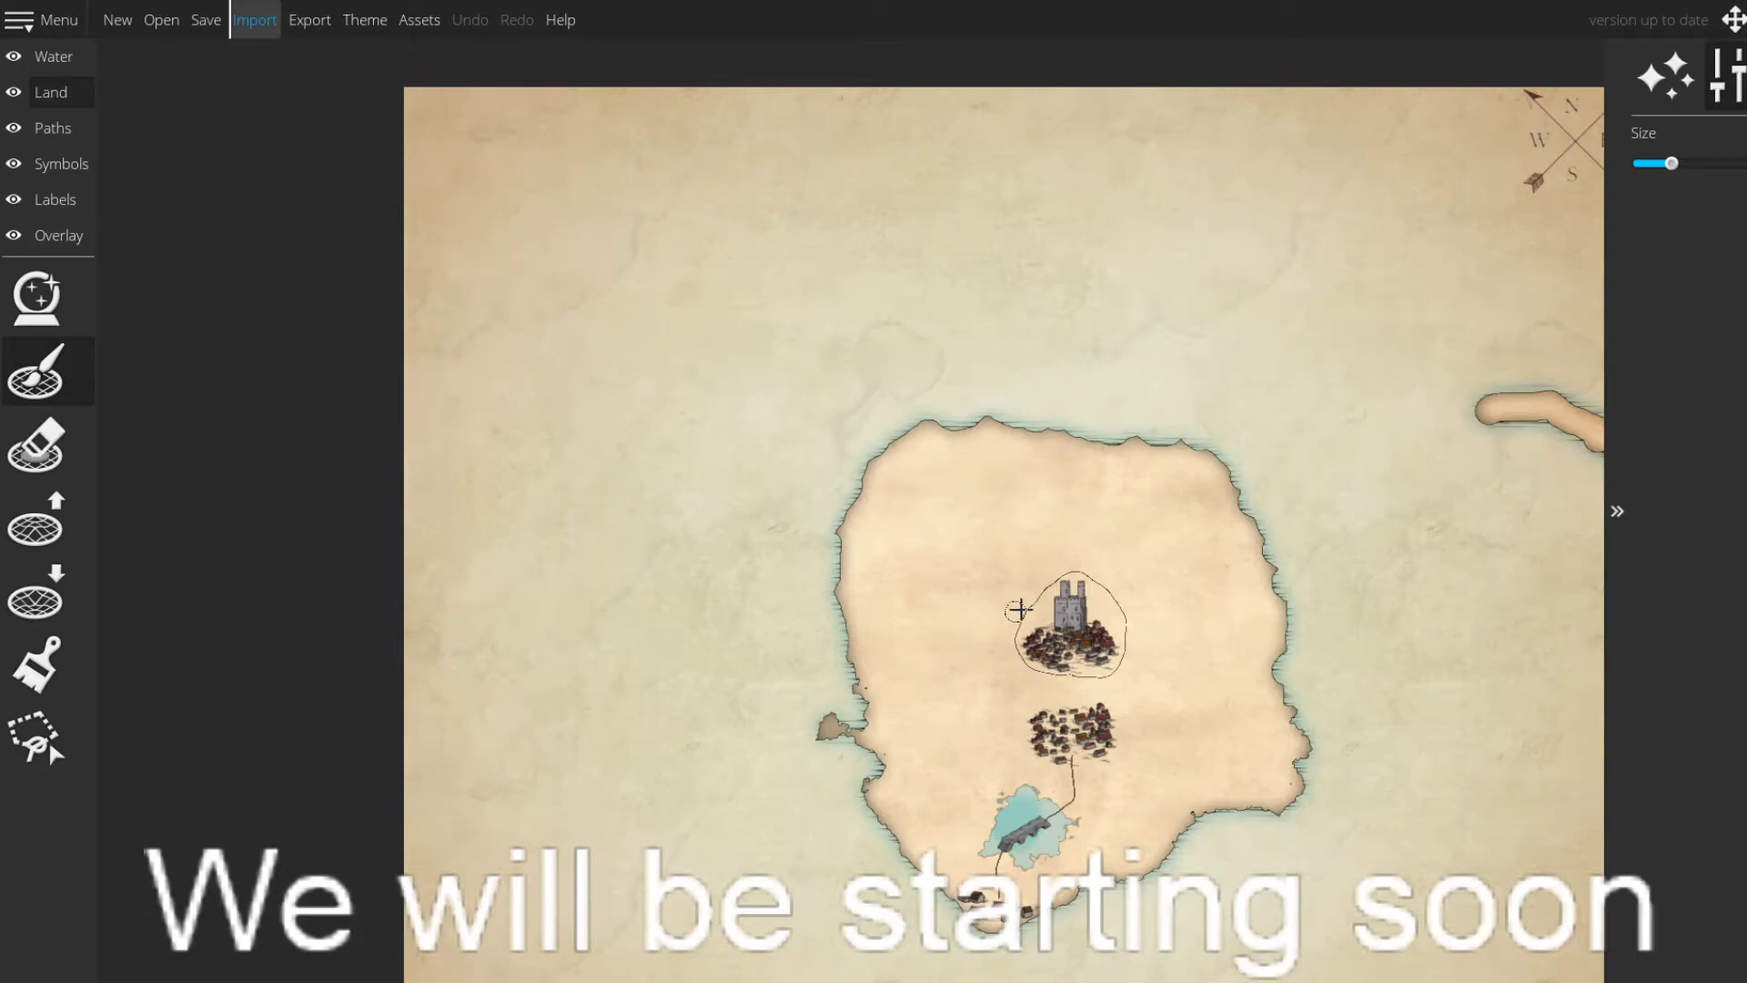
# - Enlarge the map to 4020 by 3535 px with Scale Map turned off, keeping the centre anchor
pyautogui.moveTo(1264, 729); pyautogui.dragTo(1096, 616)
pyautogui.click(69, 18)
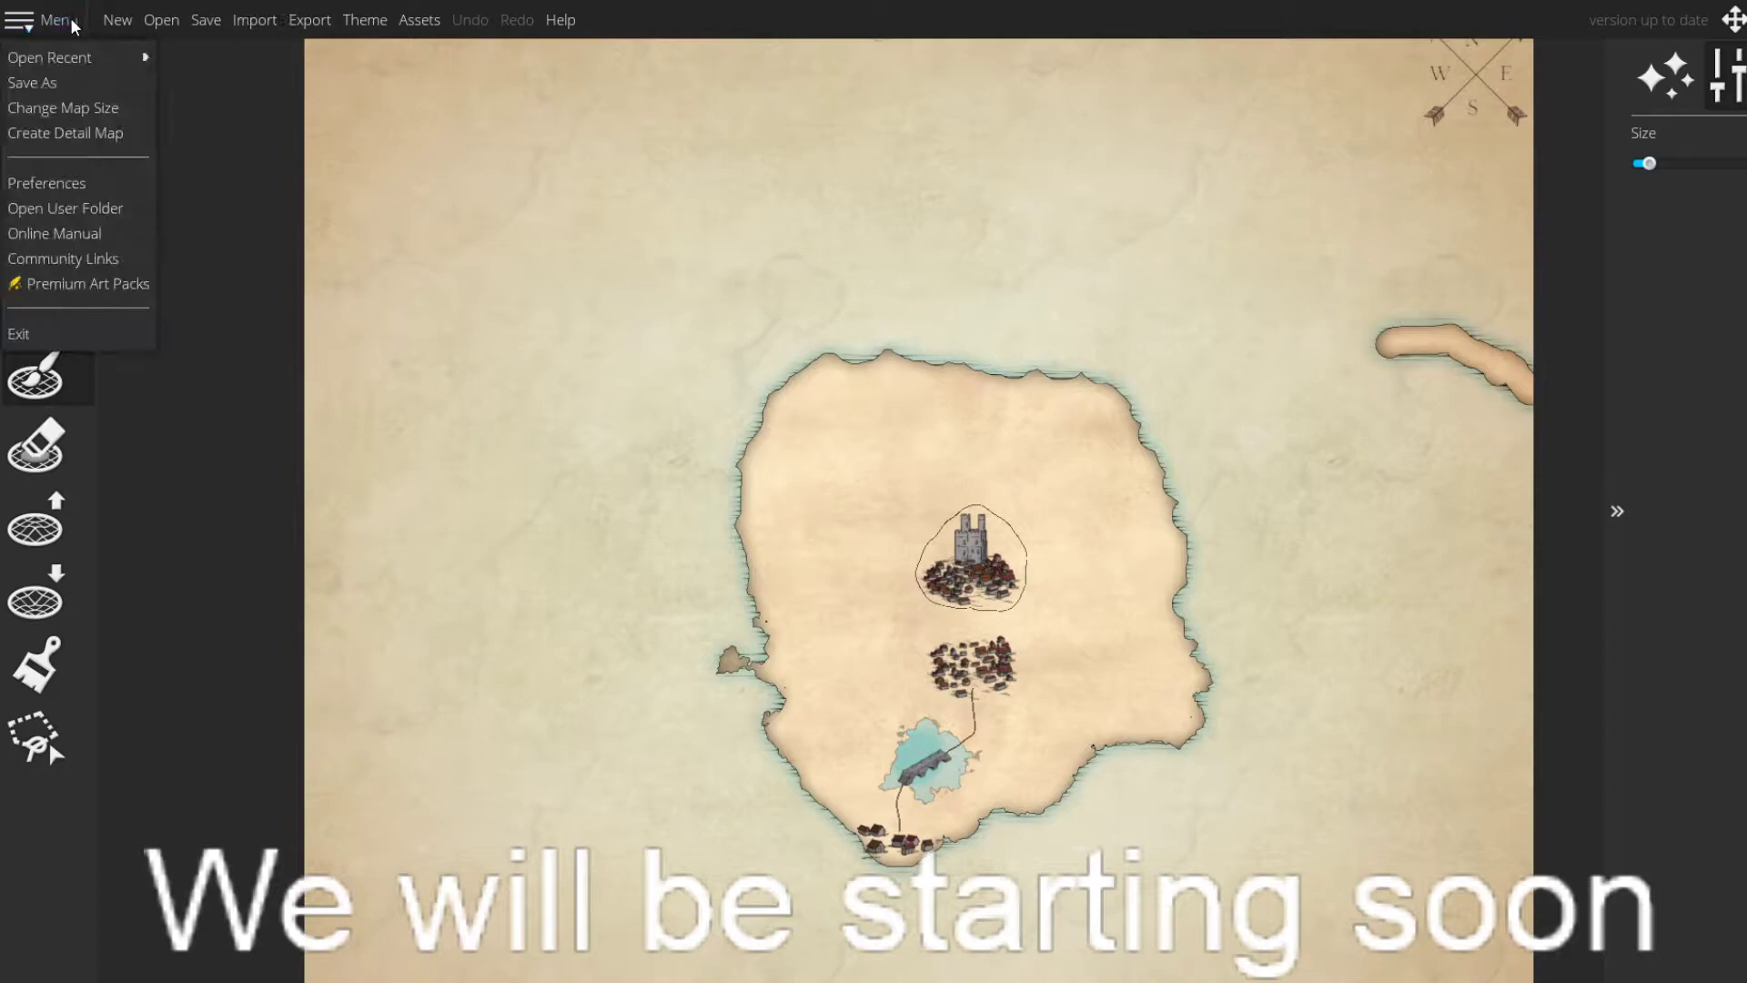
pyautogui.click(132, 100)
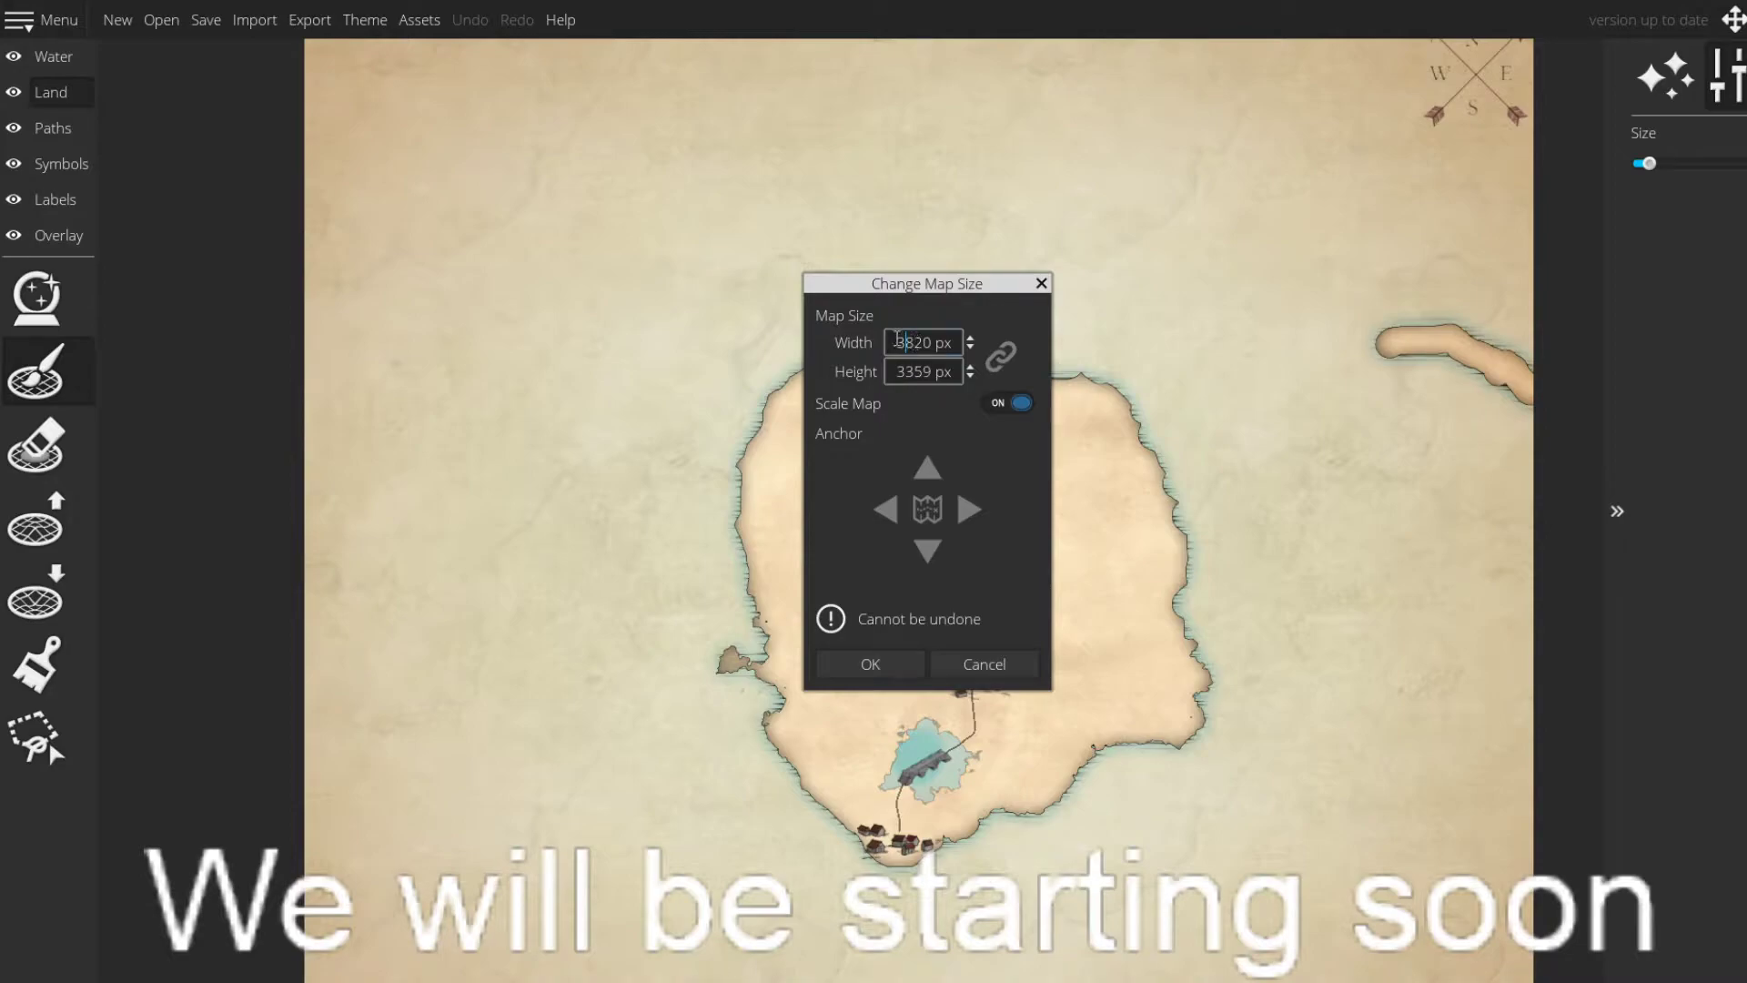
pyautogui.click(1018, 404)
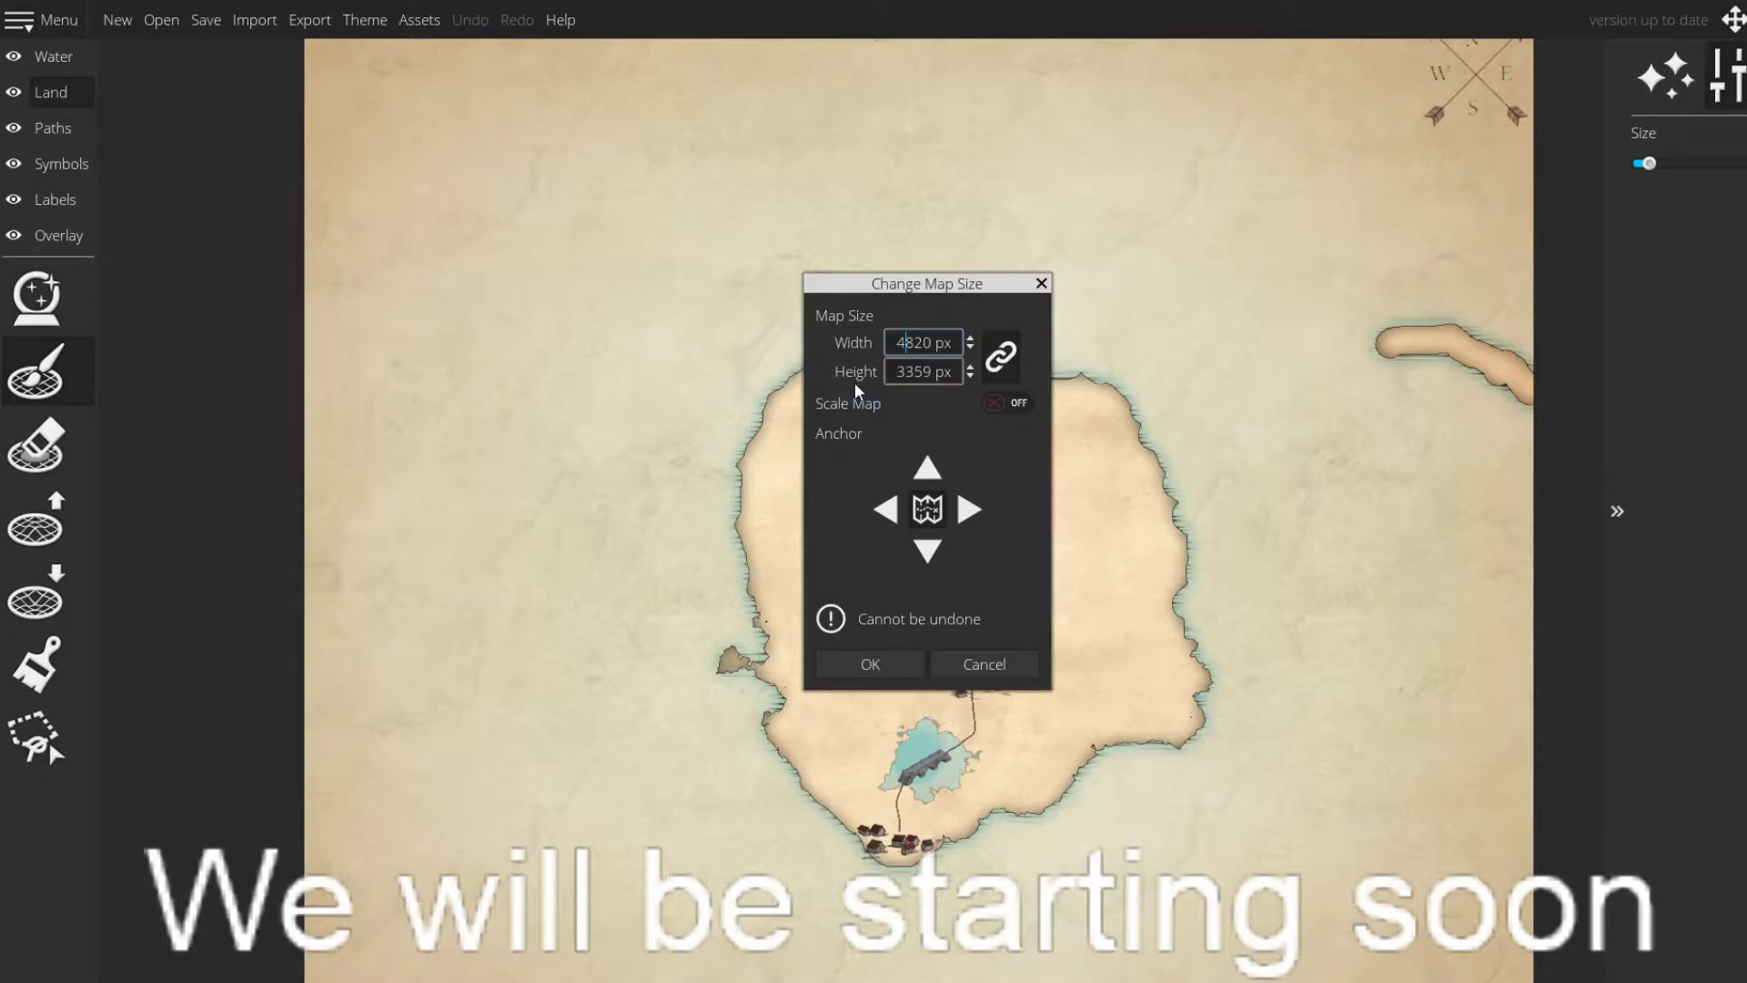
pyautogui.press('Delete')
pyautogui.write('0')
pyautogui.press('Return')
pyautogui.click(904, 651)
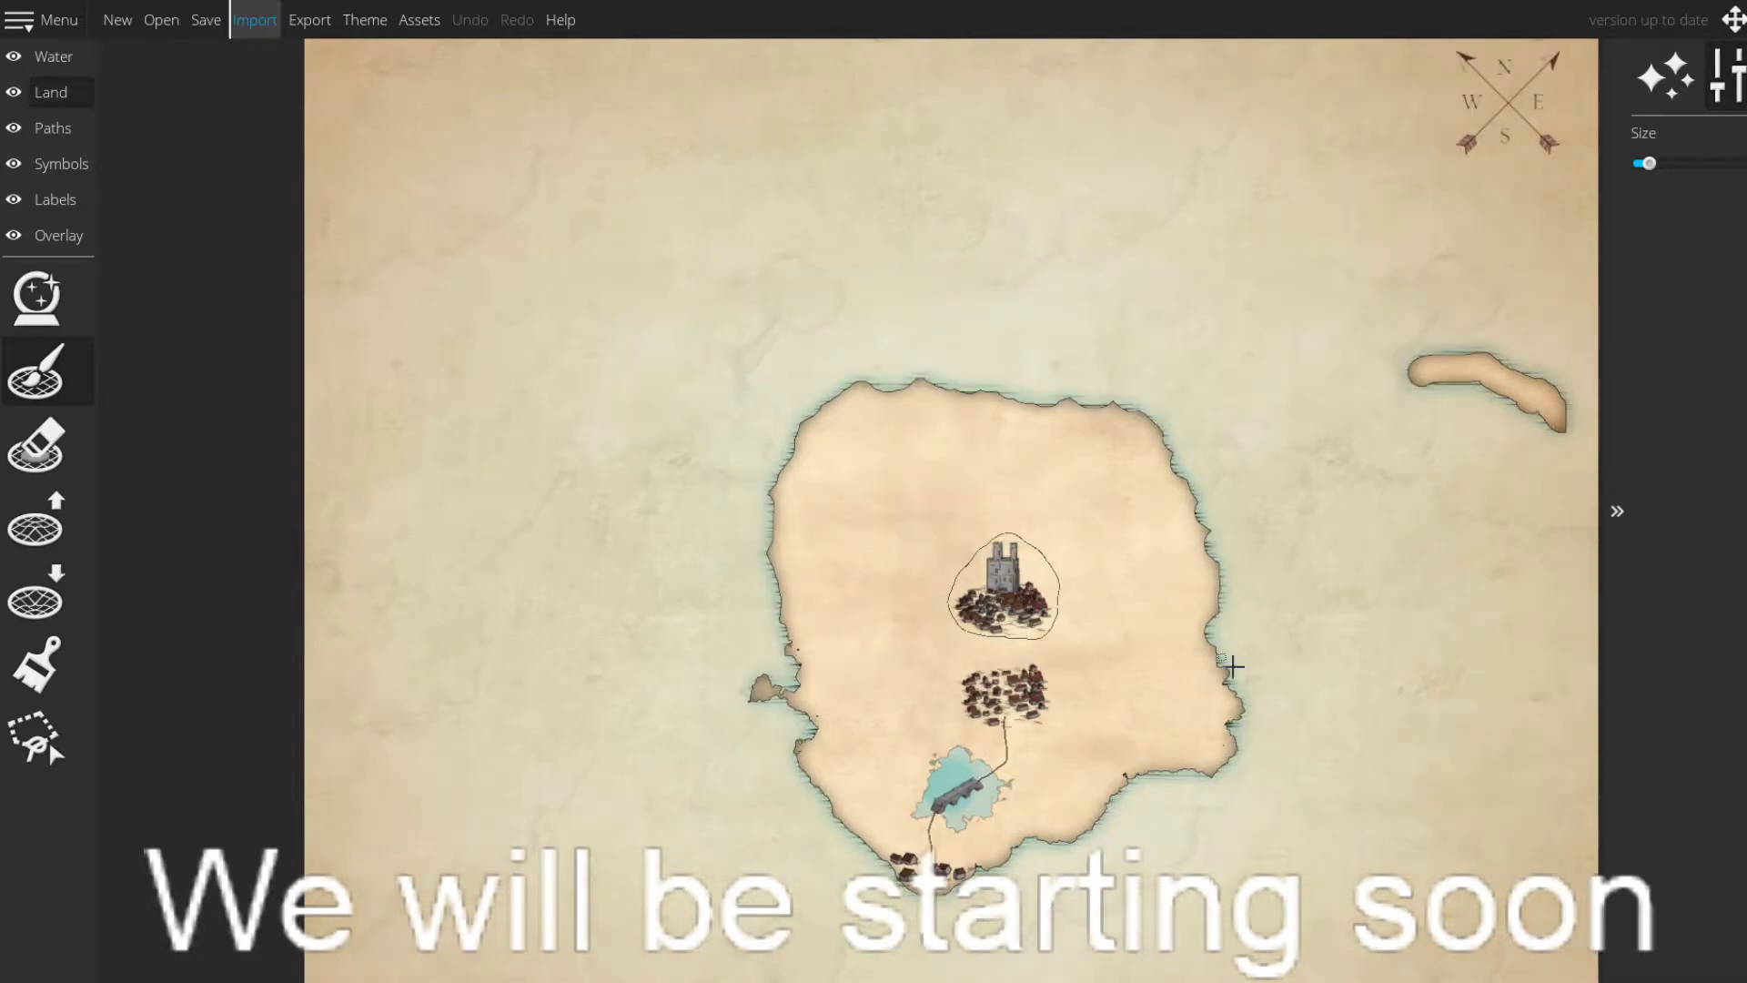
# - Enlarge the map further to 4820 by 4238 px without scaling its contents
pyautogui.moveTo(1040, 424); pyautogui.dragTo(1050, 519)
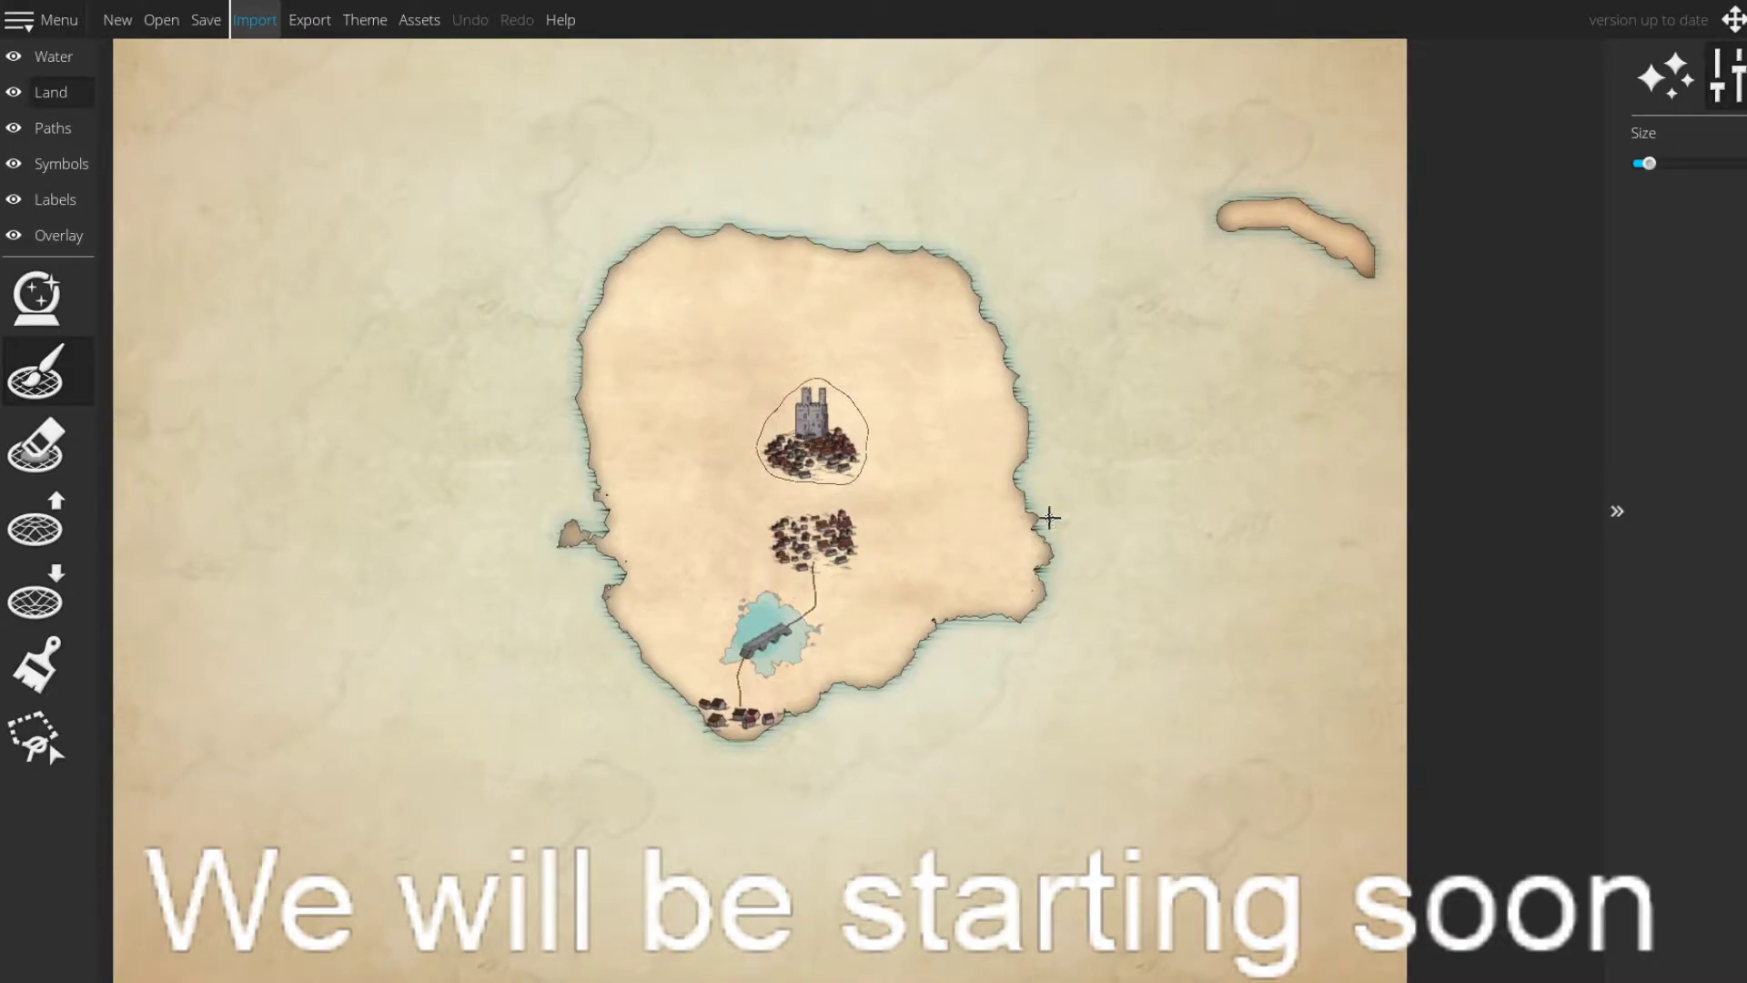
pyautogui.click(60, 22)
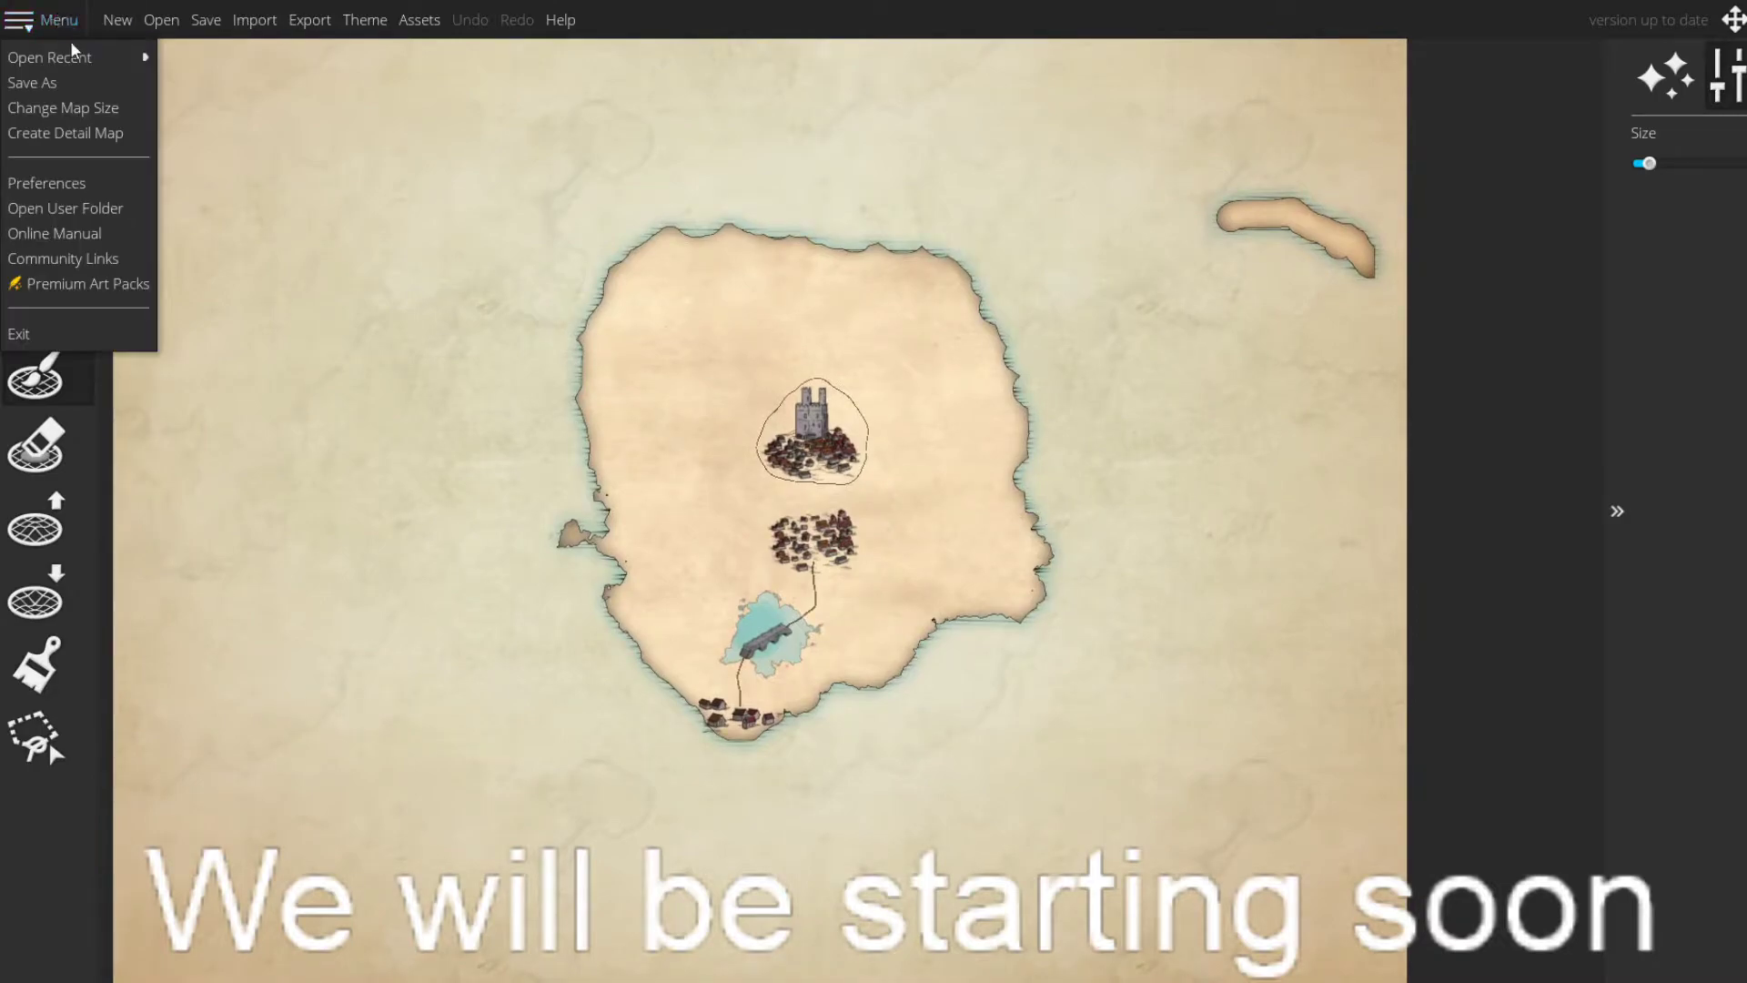
pyautogui.click(113, 111)
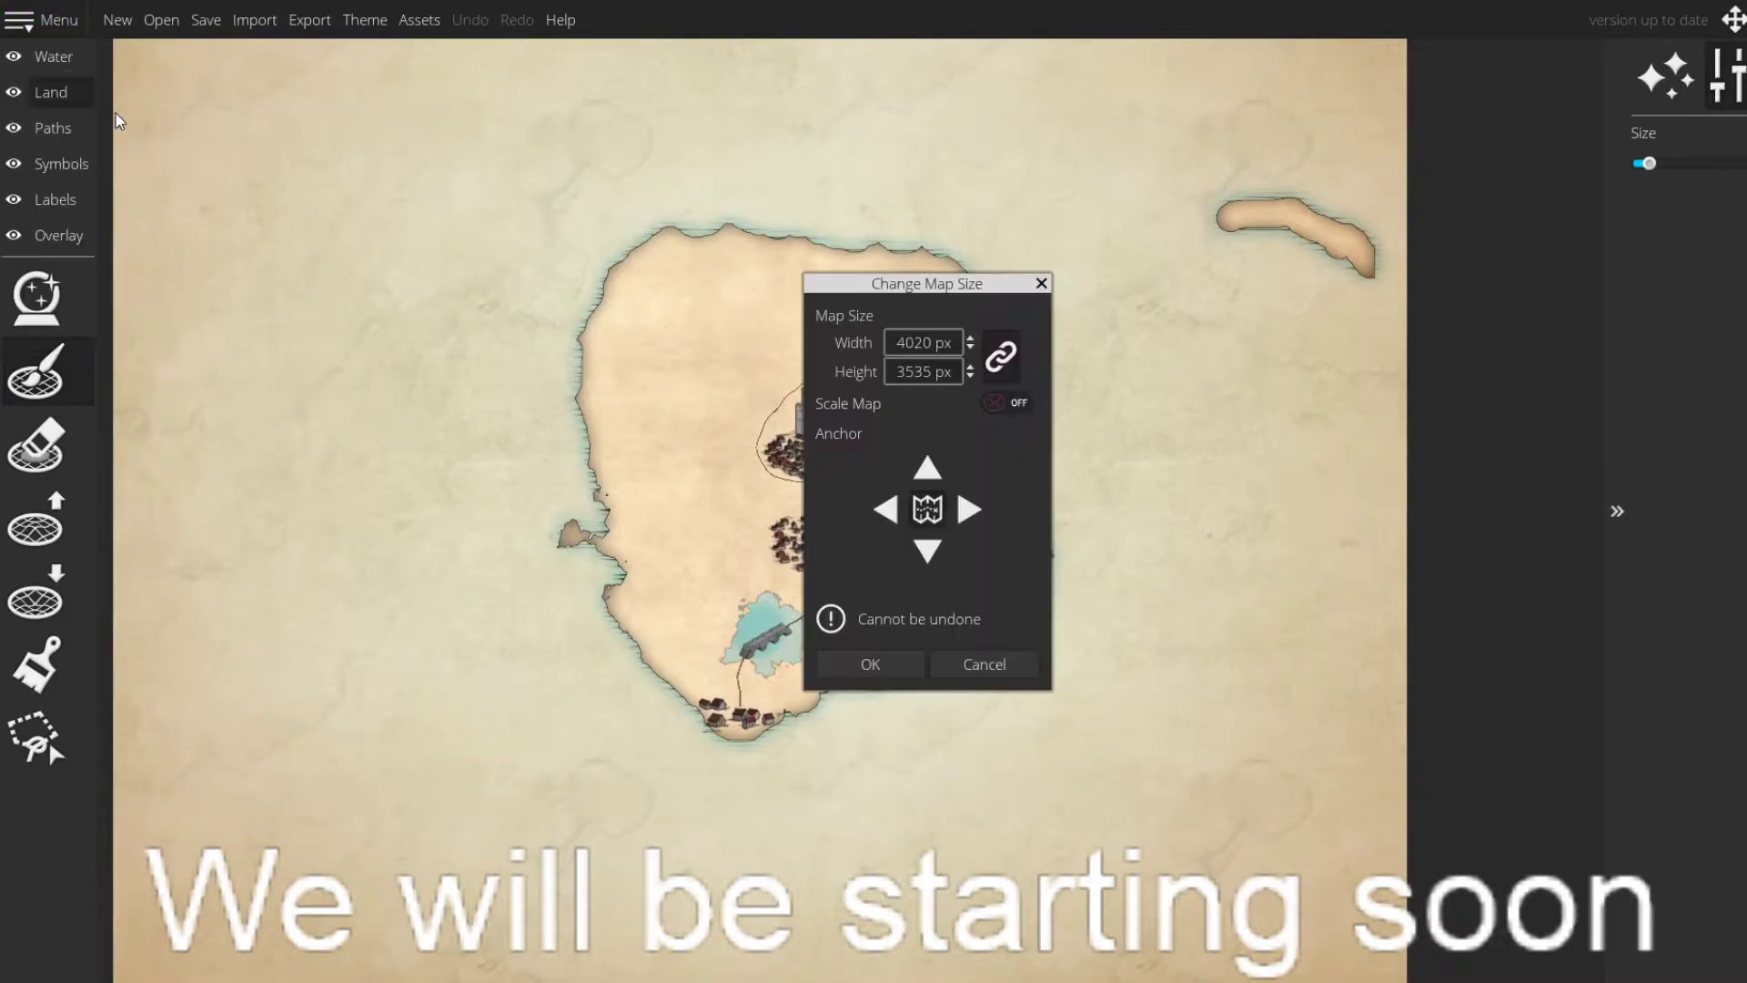
pyautogui.click(917, 342)
pyautogui.press('BackSpace')
pyautogui.write('8')
pyautogui.click(907, 663)
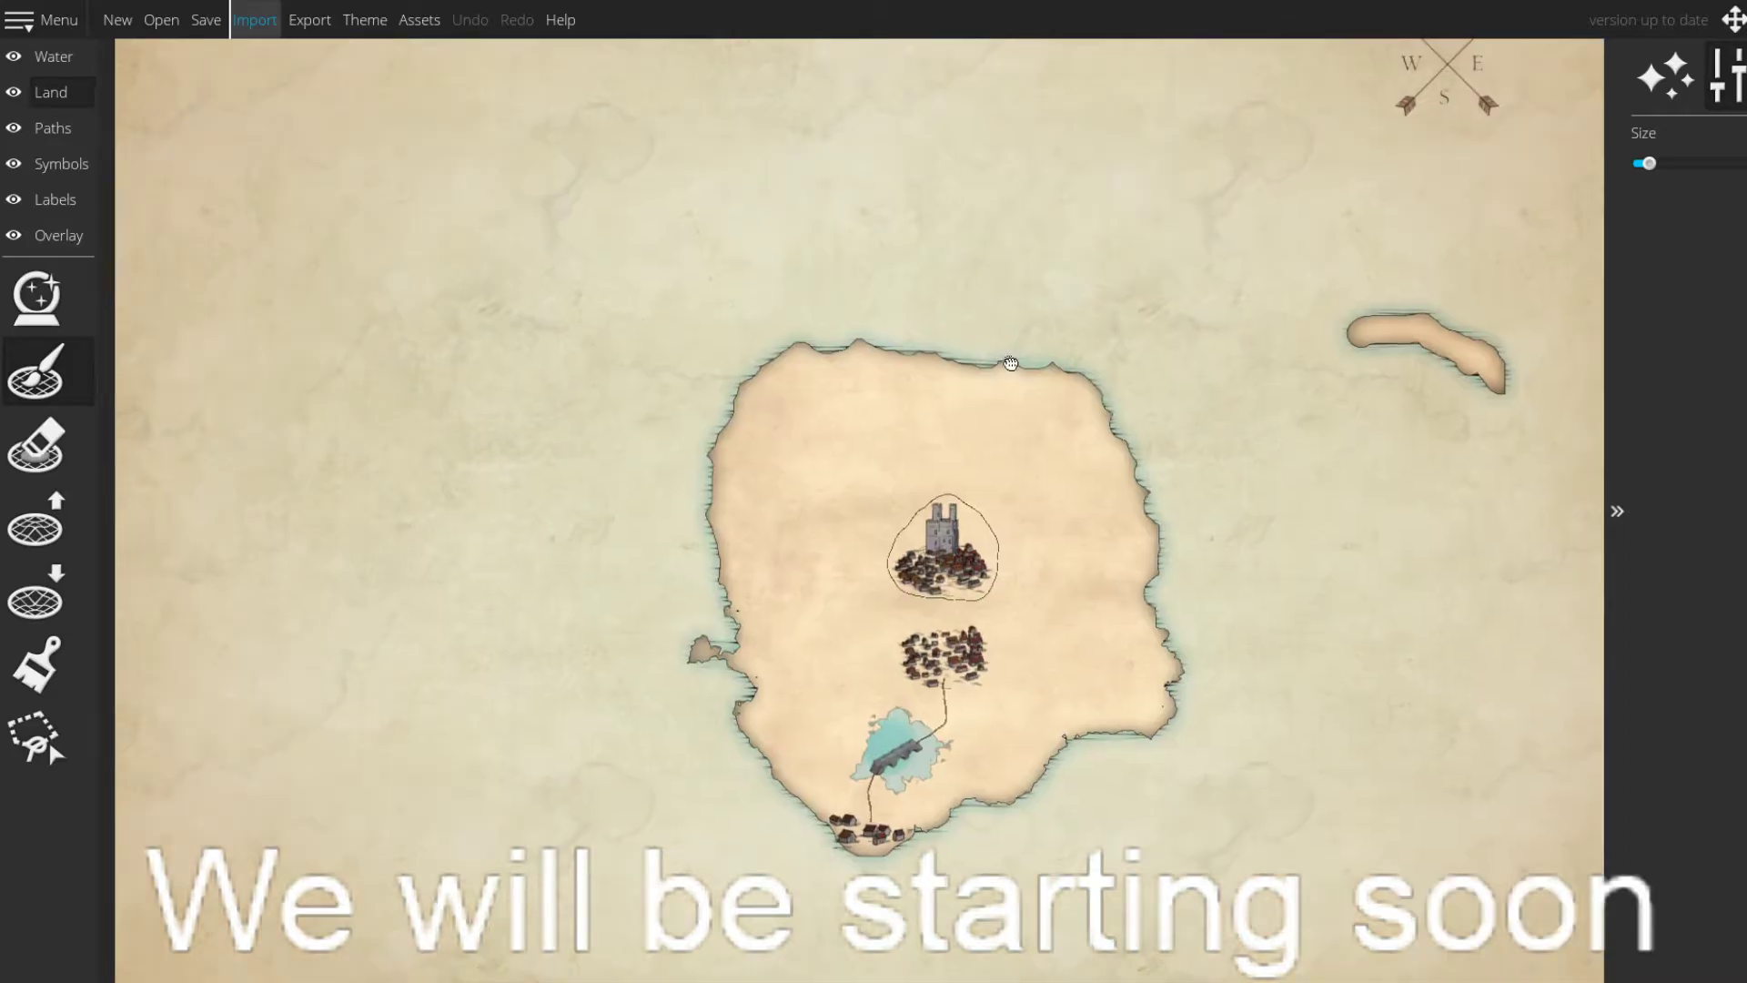
pyautogui.moveTo(1208, 426); pyautogui.dragTo(1081, 601)
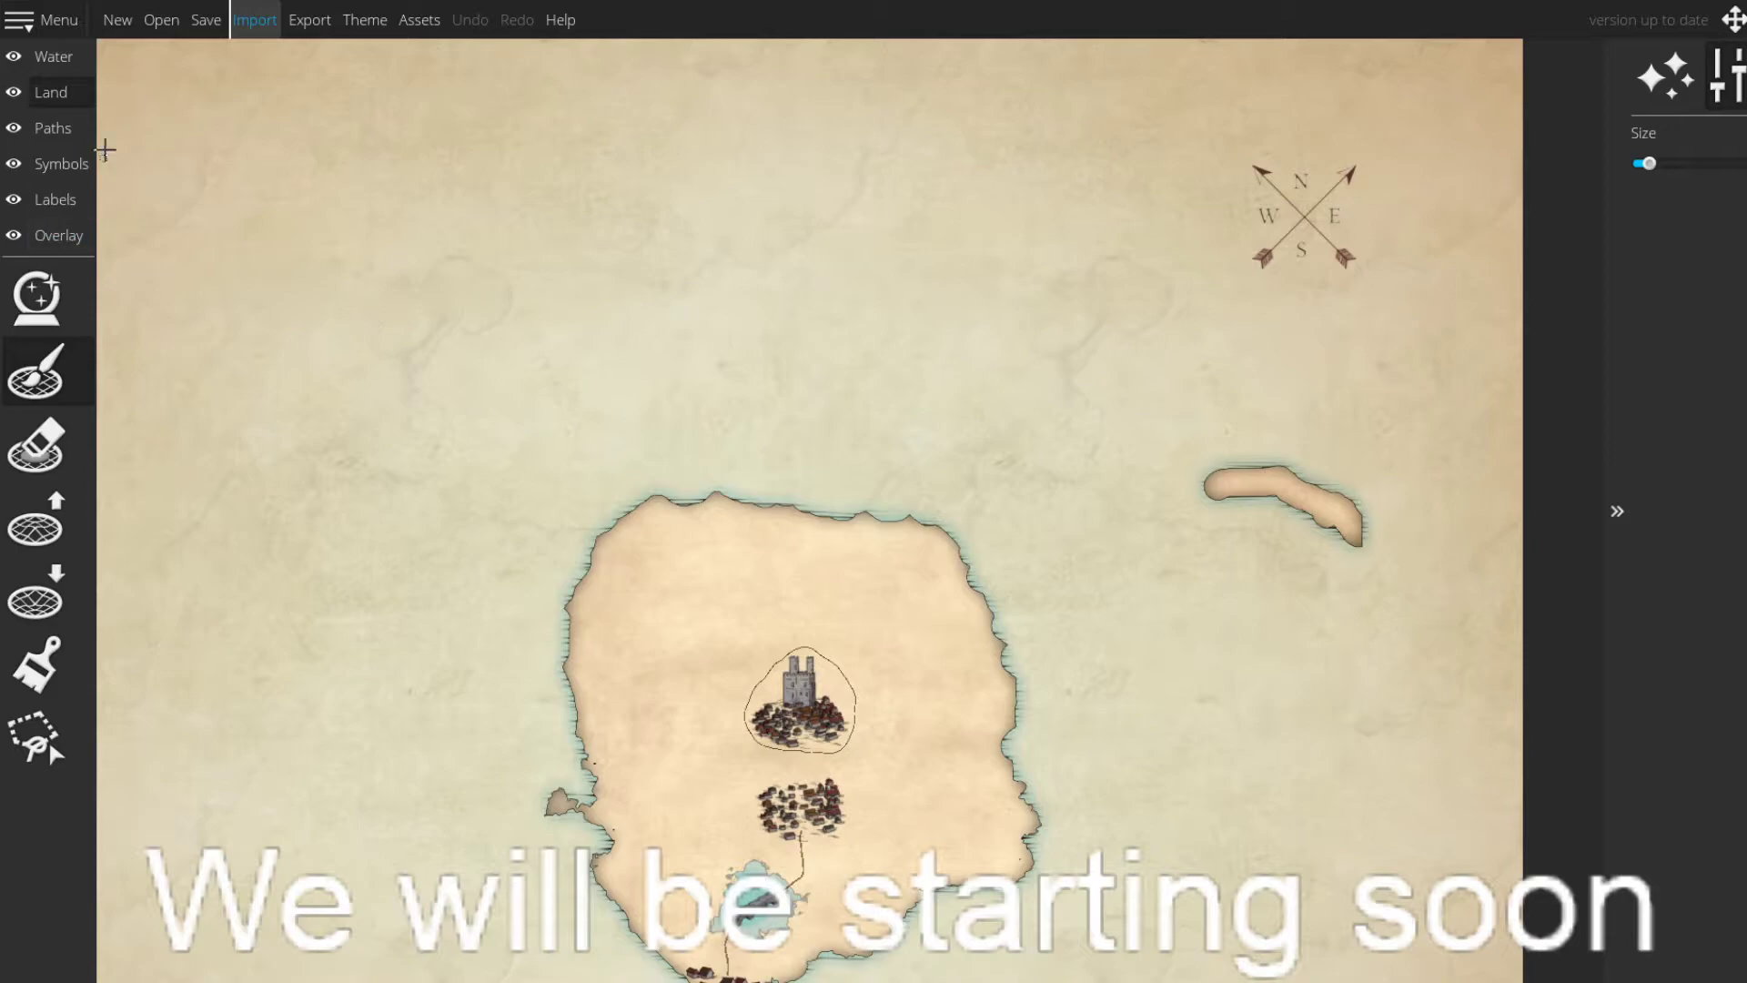
pyautogui.click(118, 20)
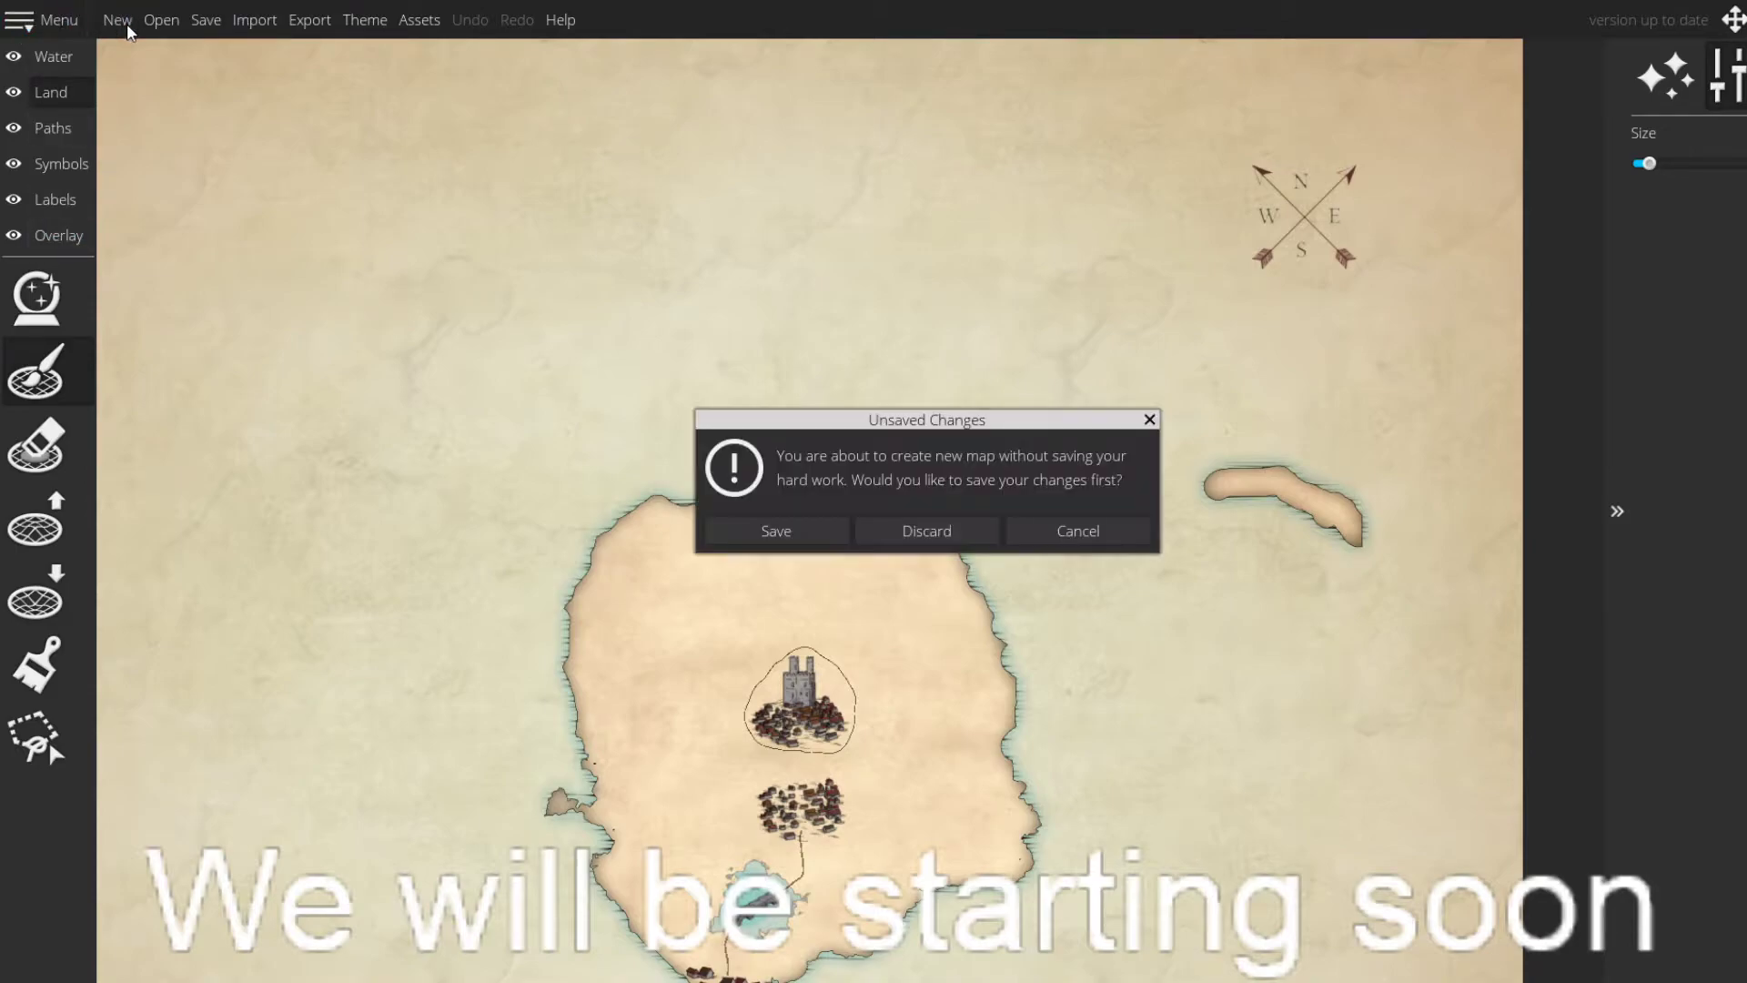
pyautogui.click(1103, 529)
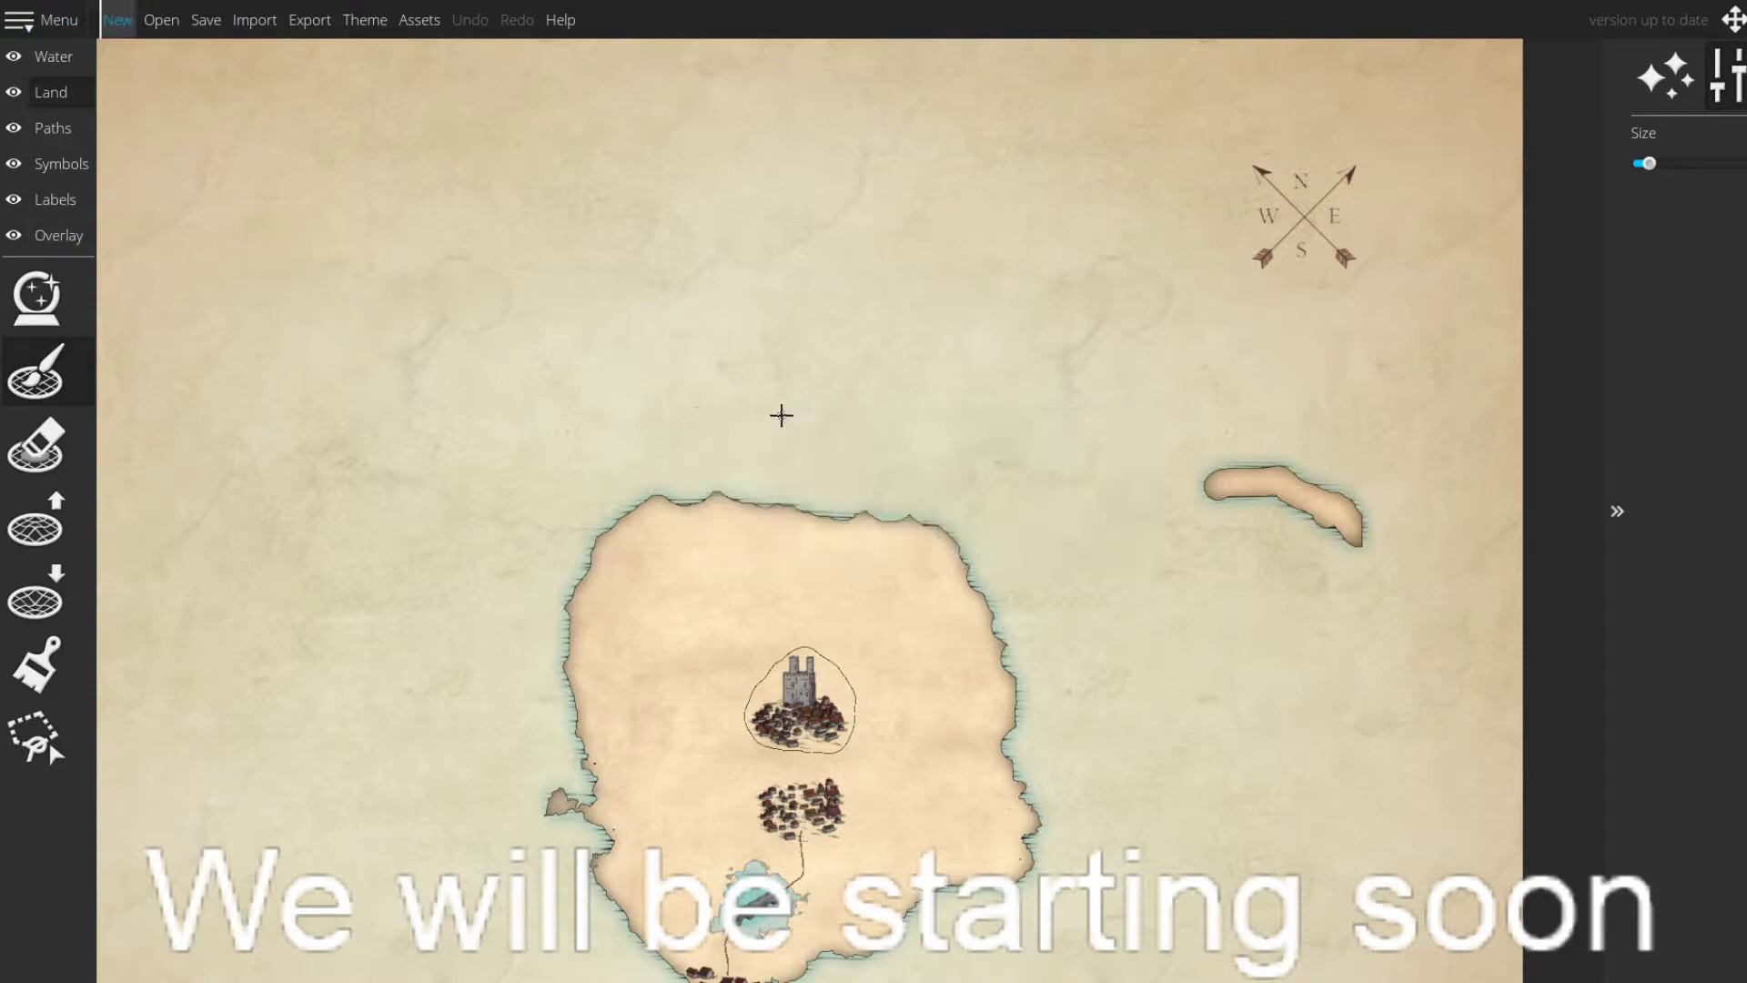
# - Enlarge the map to a width of 5020 px with linked proportions and Scale Map off
pyautogui.click(13, 9)
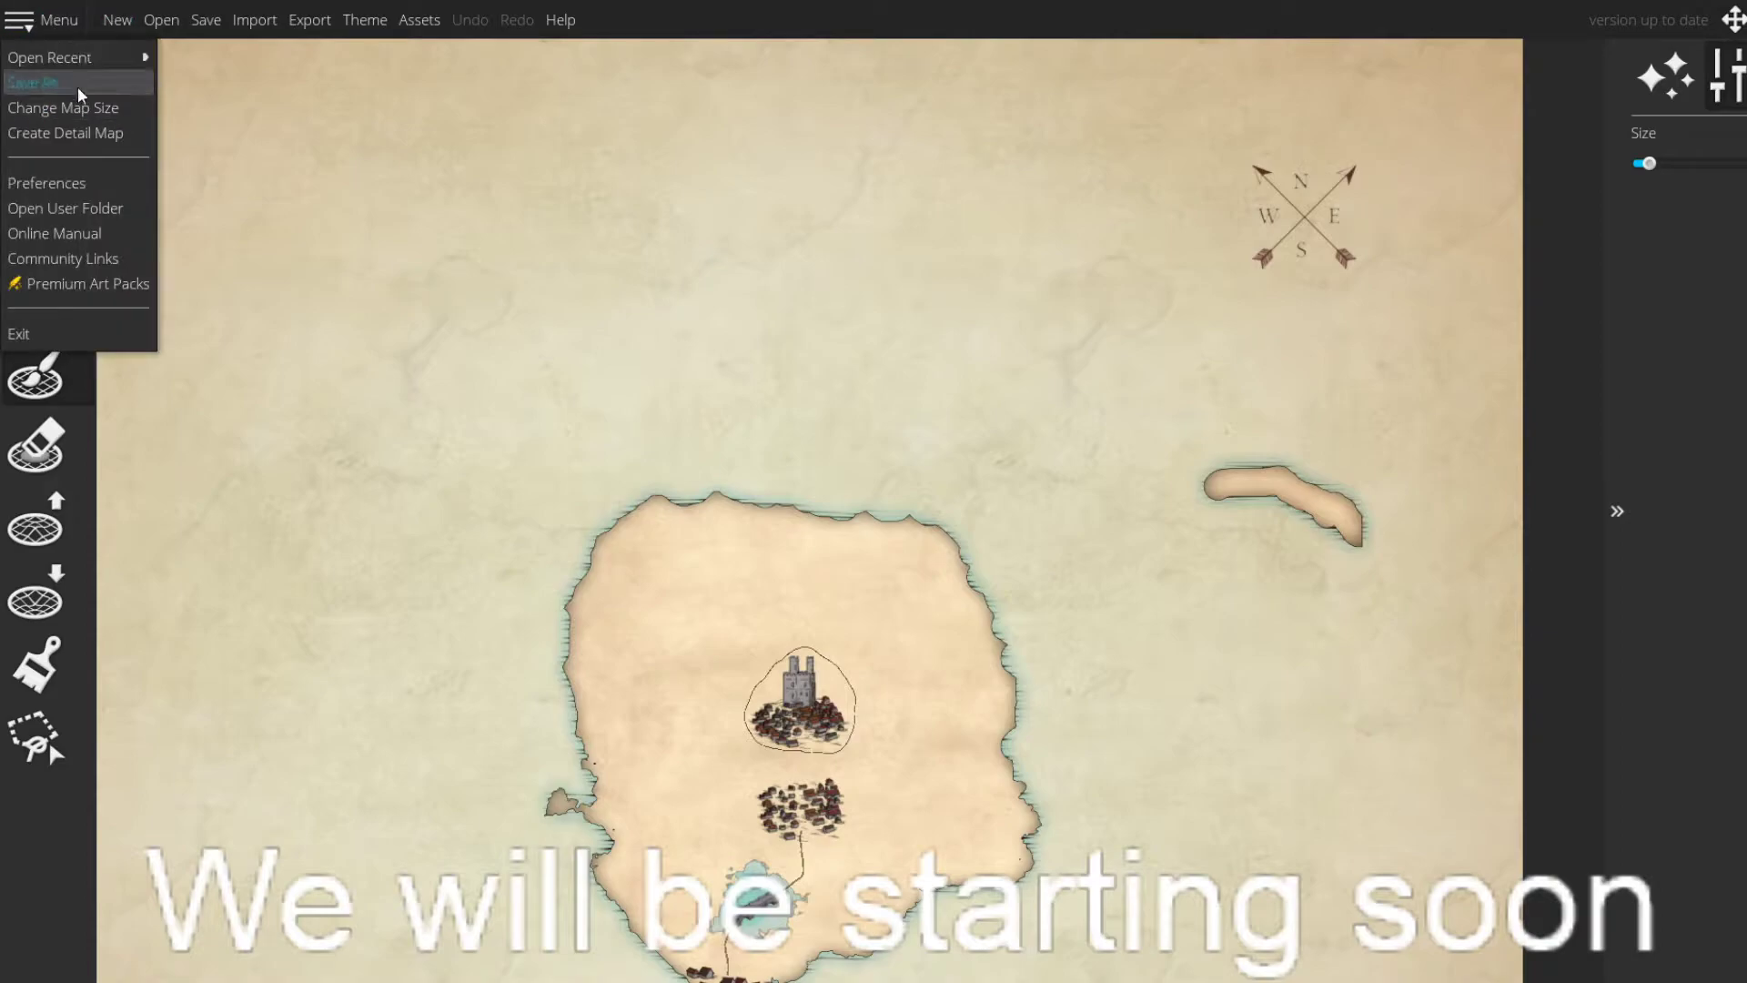
pyautogui.click(86, 111)
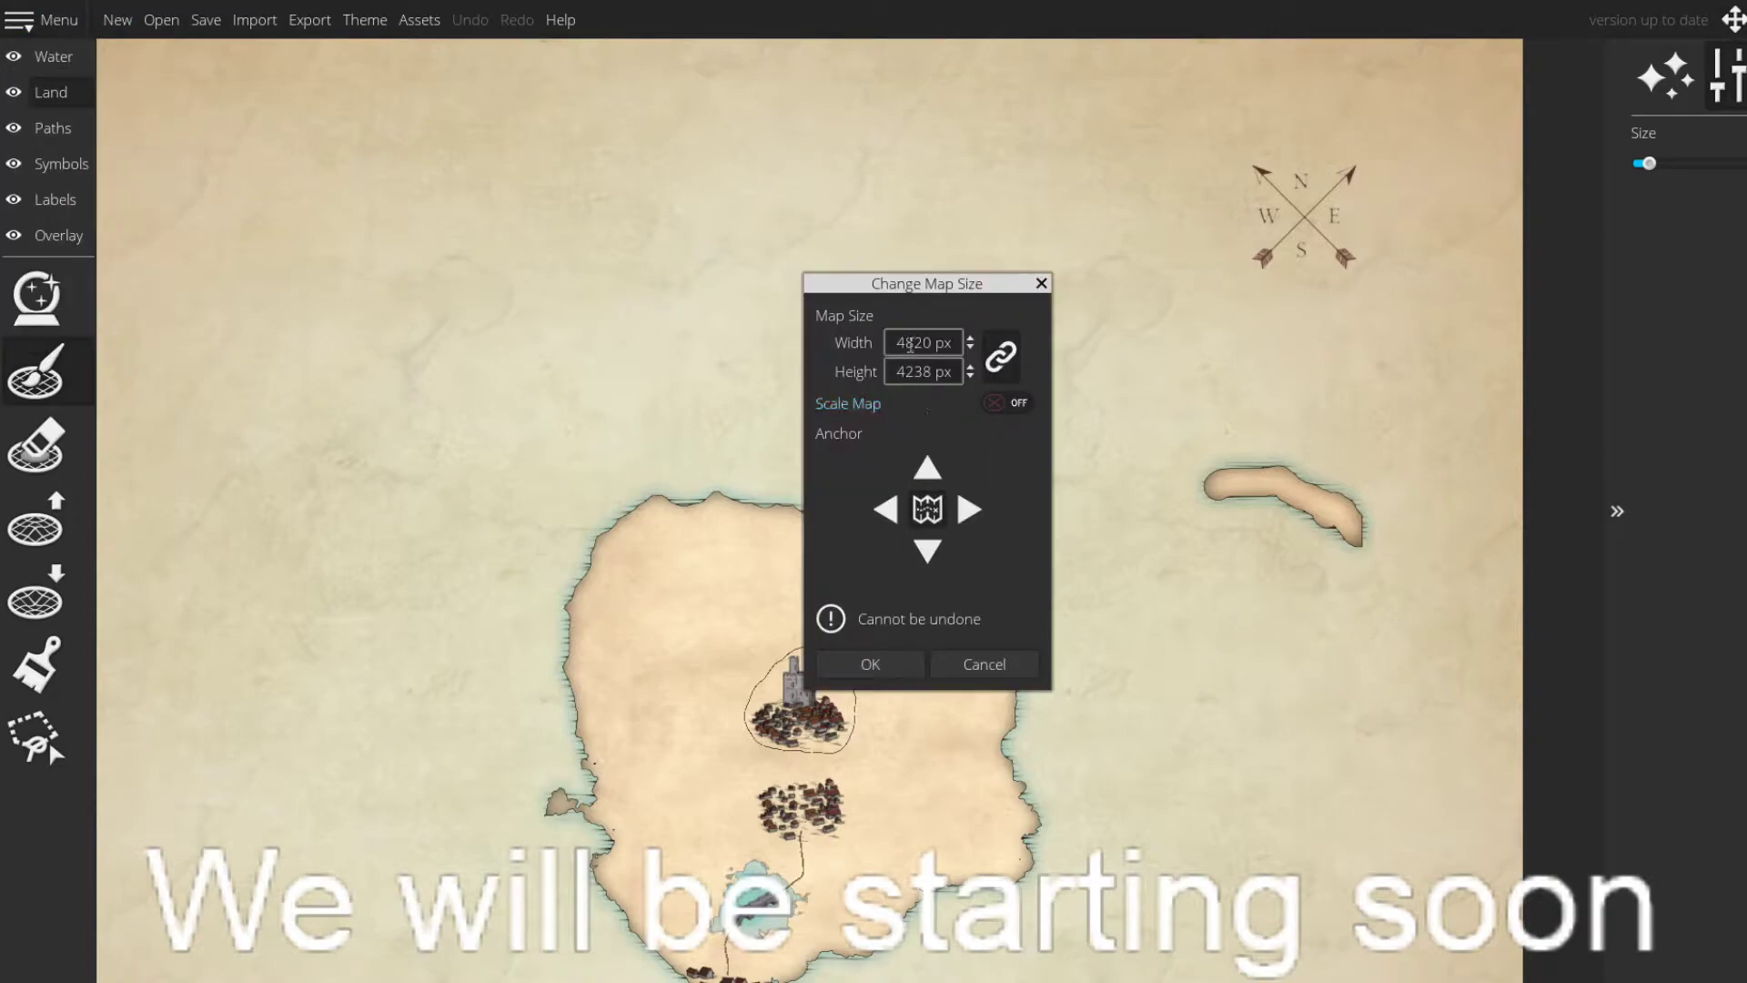
pyautogui.press('BackSpace')
pyautogui.write('5')
pyautogui.press('Delete')
pyautogui.write('0')
pyautogui.click(888, 667)
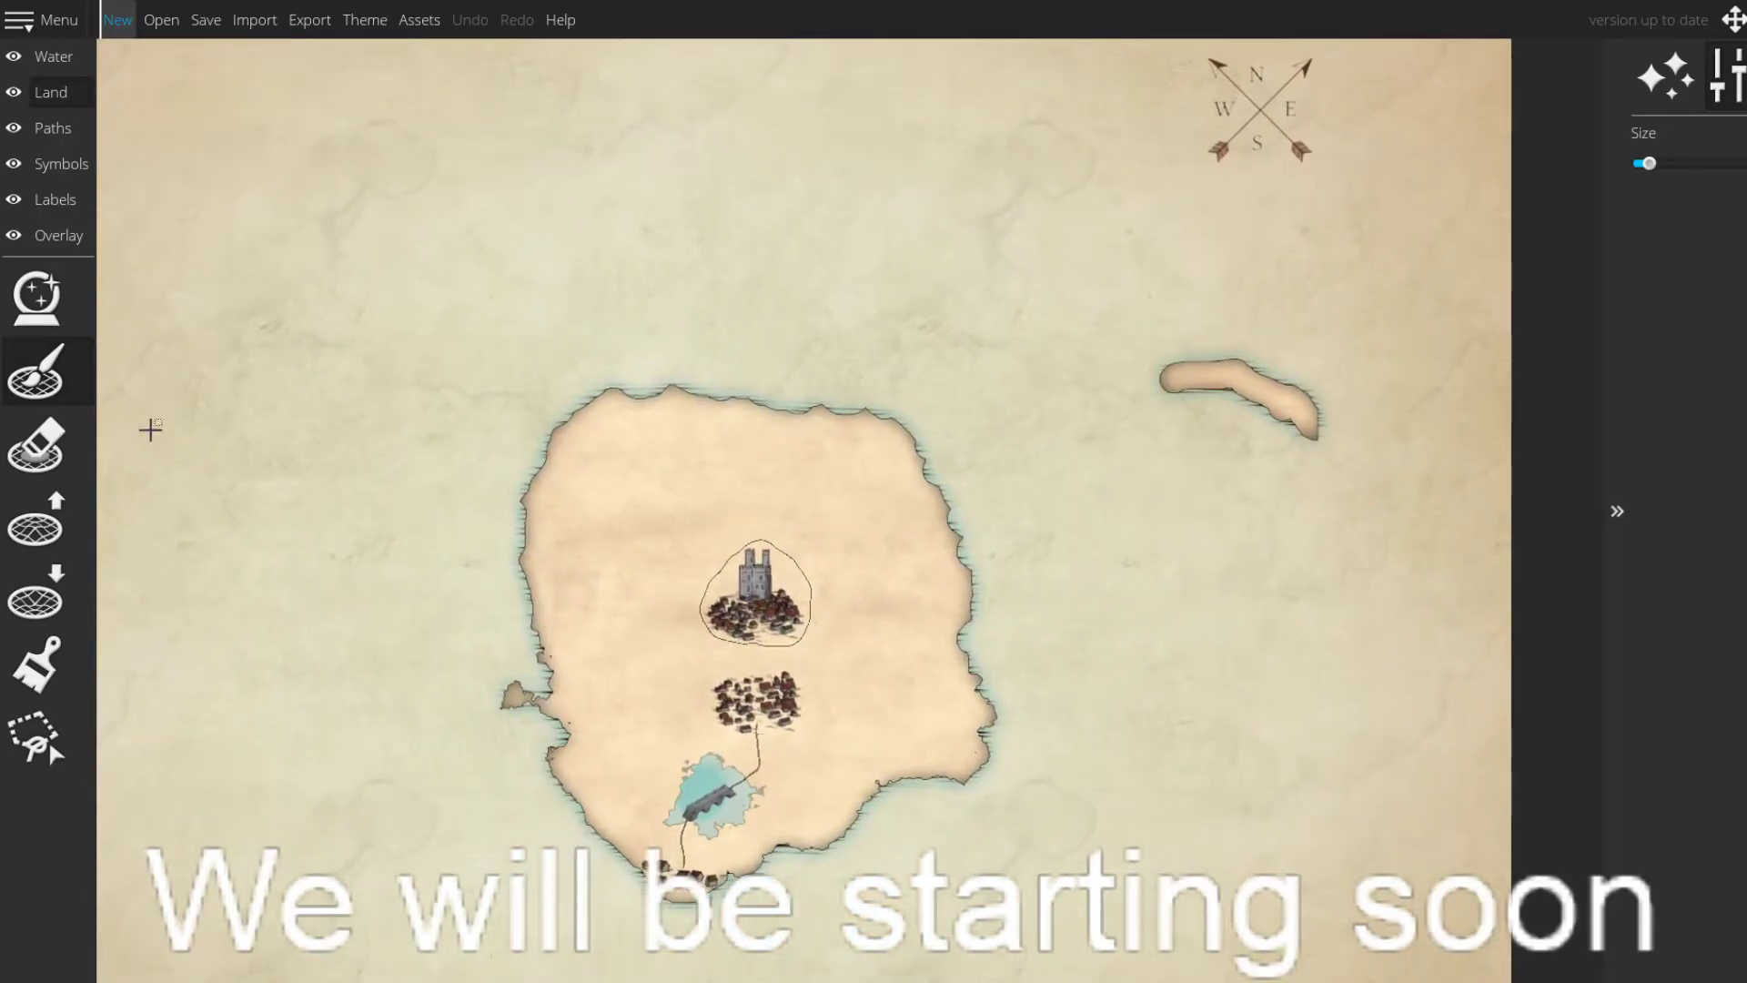
# - Erase the narrow strip of land northeast of the island with a slightly larger land eraser
pyautogui.click(35, 444)
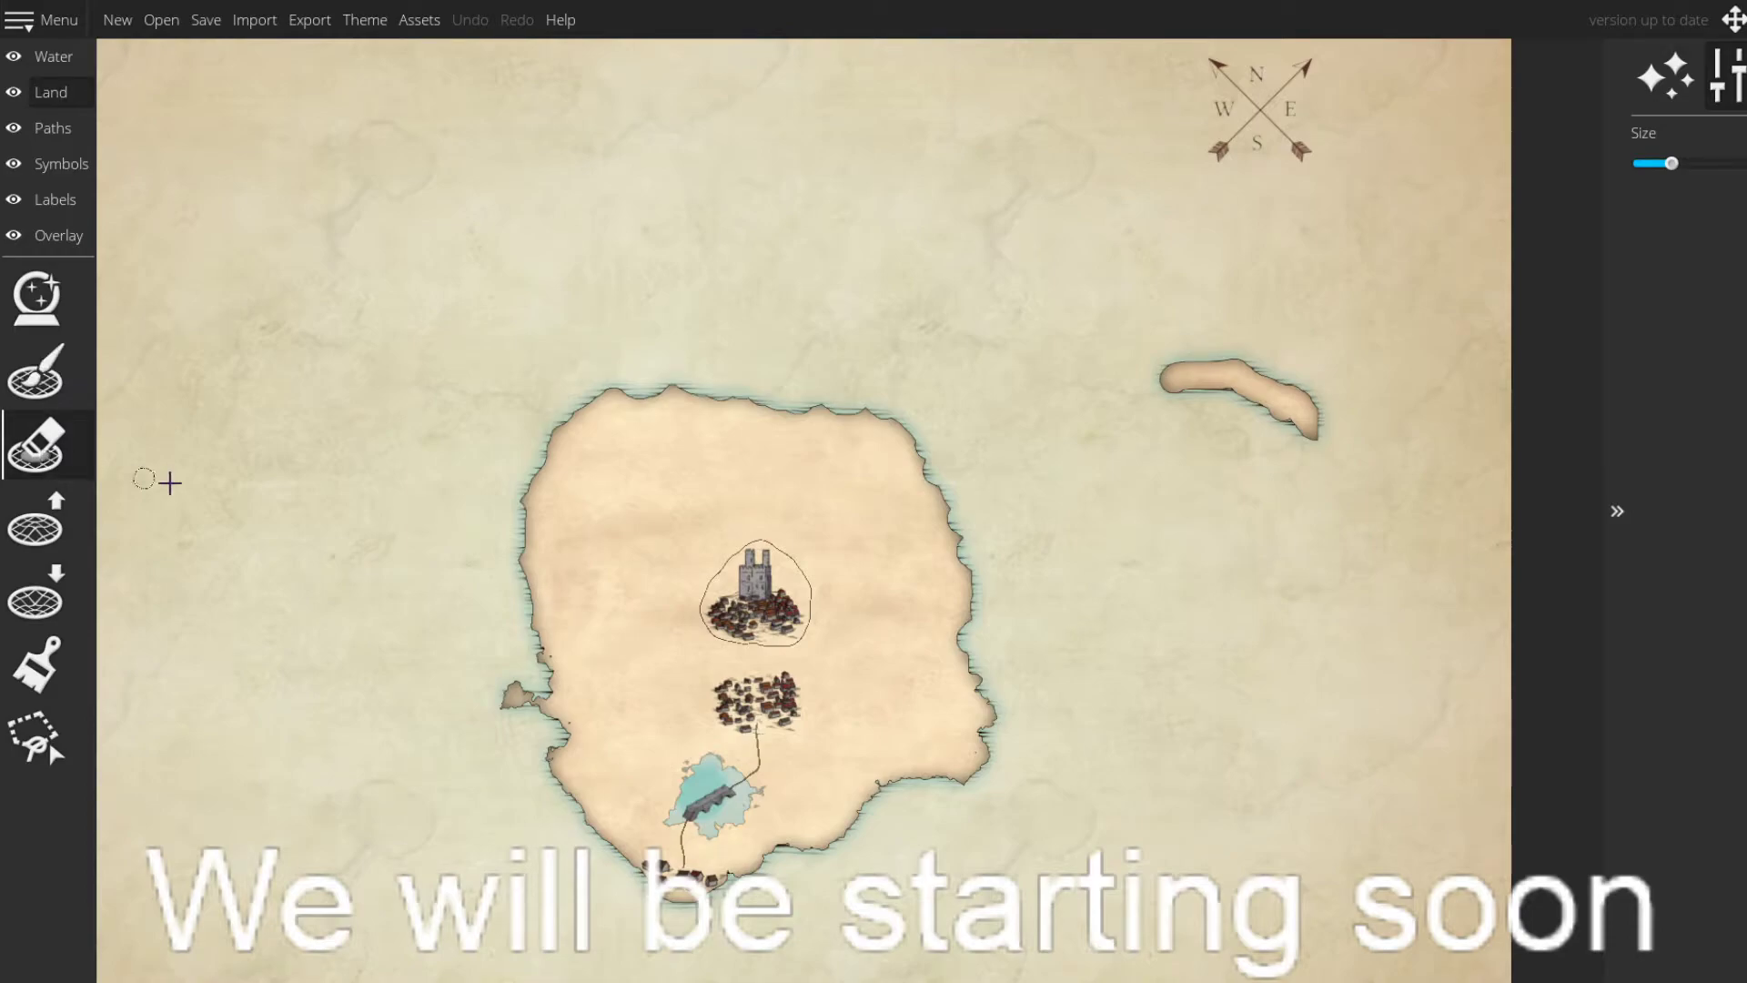
pyautogui.scroll(4, 1186, 401)
pyautogui.moveTo(1161, 378)
pyautogui.mouseDown()
pyautogui.moveTo(1222, 381)
pyautogui.moveTo(1171, 360)
pyautogui.moveTo(1233, 362)
pyautogui.moveTo(1312, 410)
pyautogui.moveTo(1259, 348)
pyautogui.moveTo(1198, 341)
pyautogui.mouseUp()
pyautogui.moveTo(1198, 341)
pyautogui.mouseDown()
pyautogui.moveTo(1282, 506)
pyautogui.moveTo(1253, 514)
pyautogui.mouseUp()
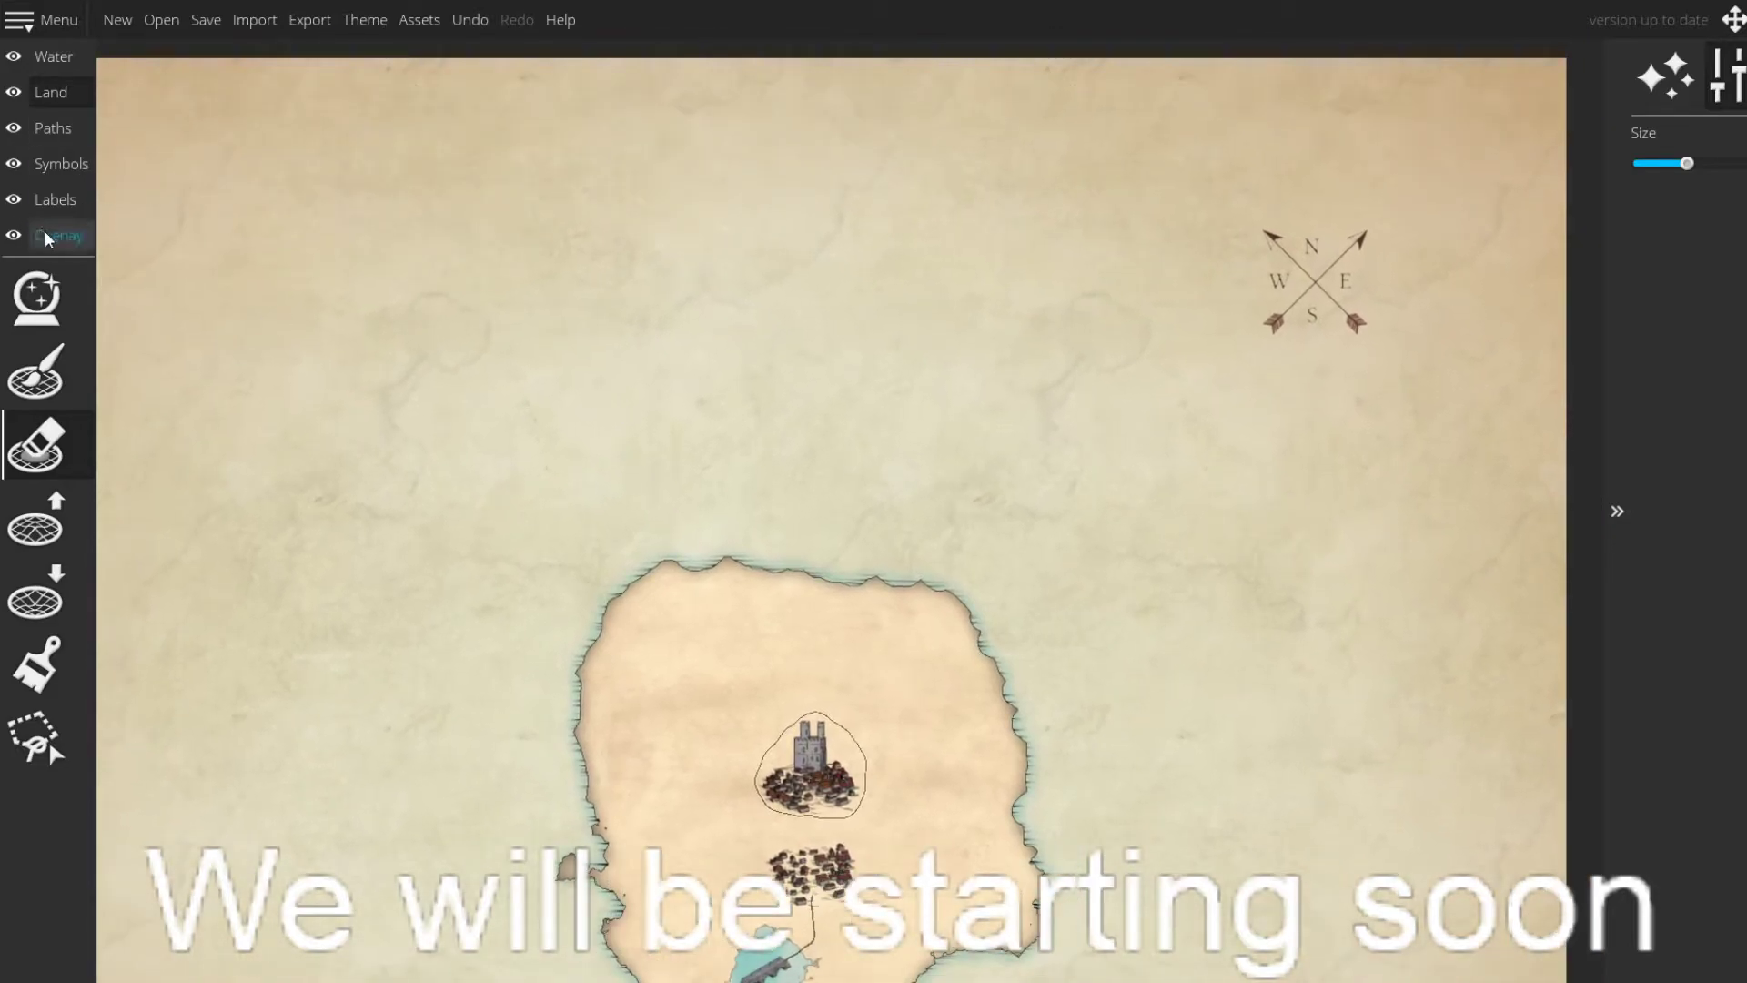
# - Move the compass rose into the northeast corner of the enlarged map
pyautogui.click(43, 232)
pyautogui.click(51, 201)
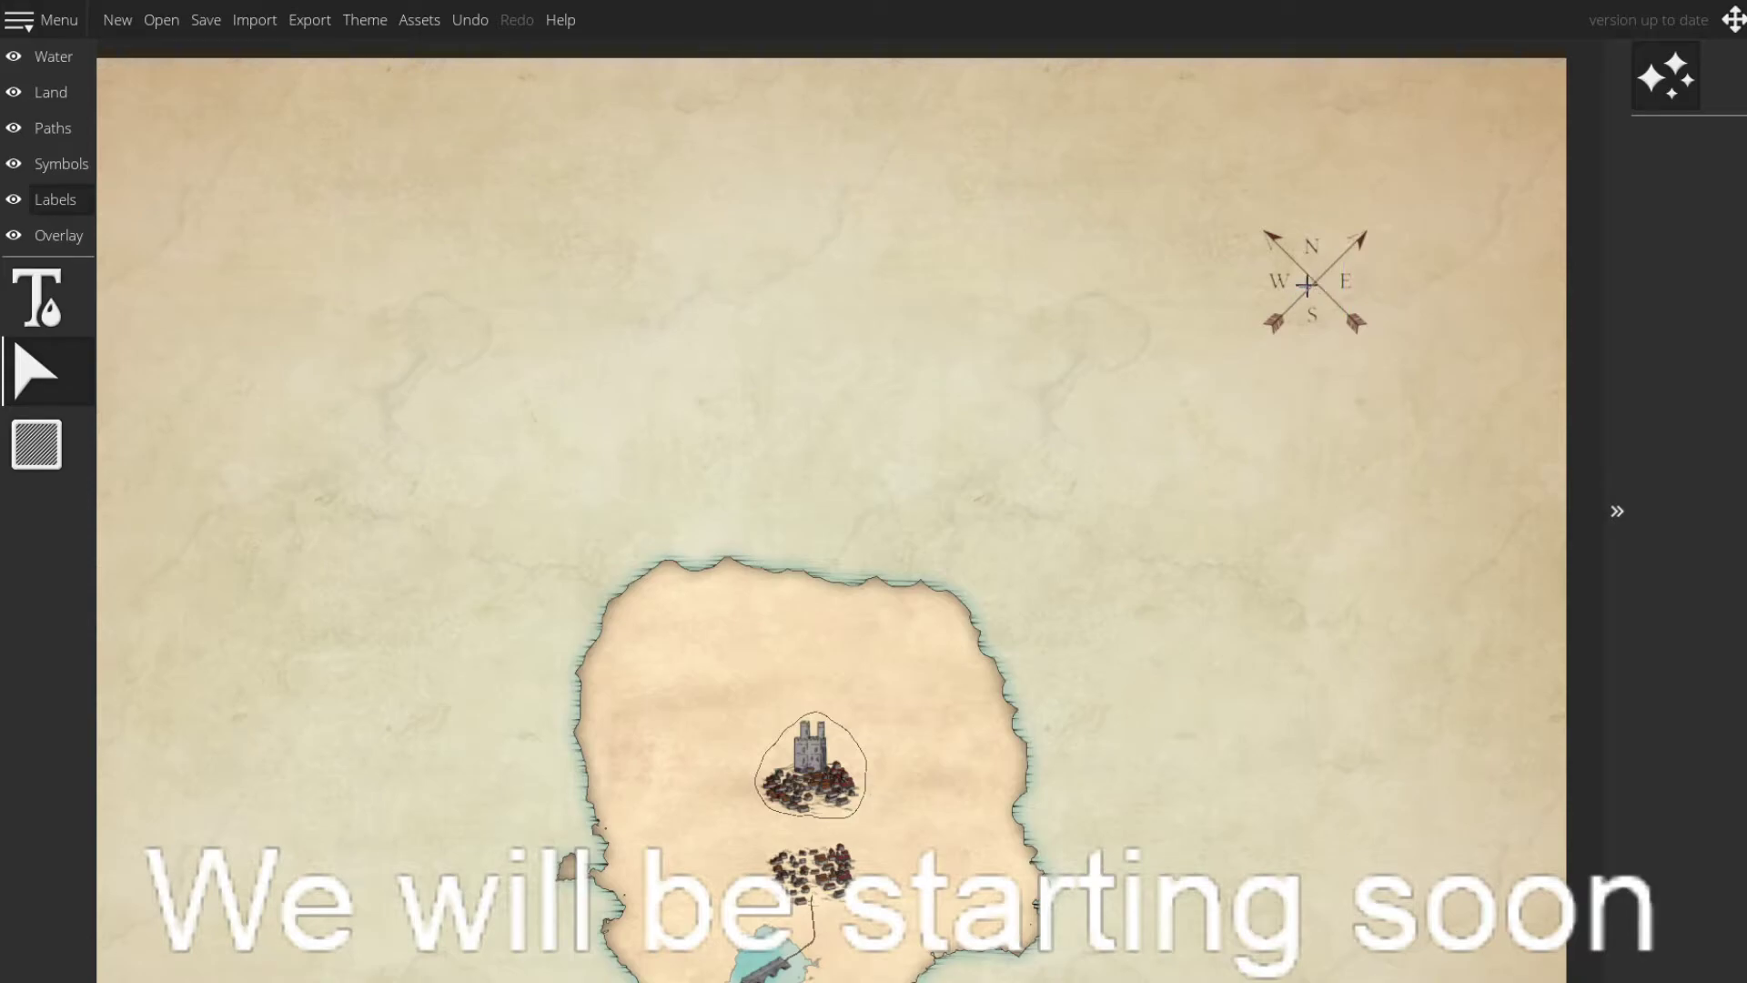
pyautogui.click(56, 235)
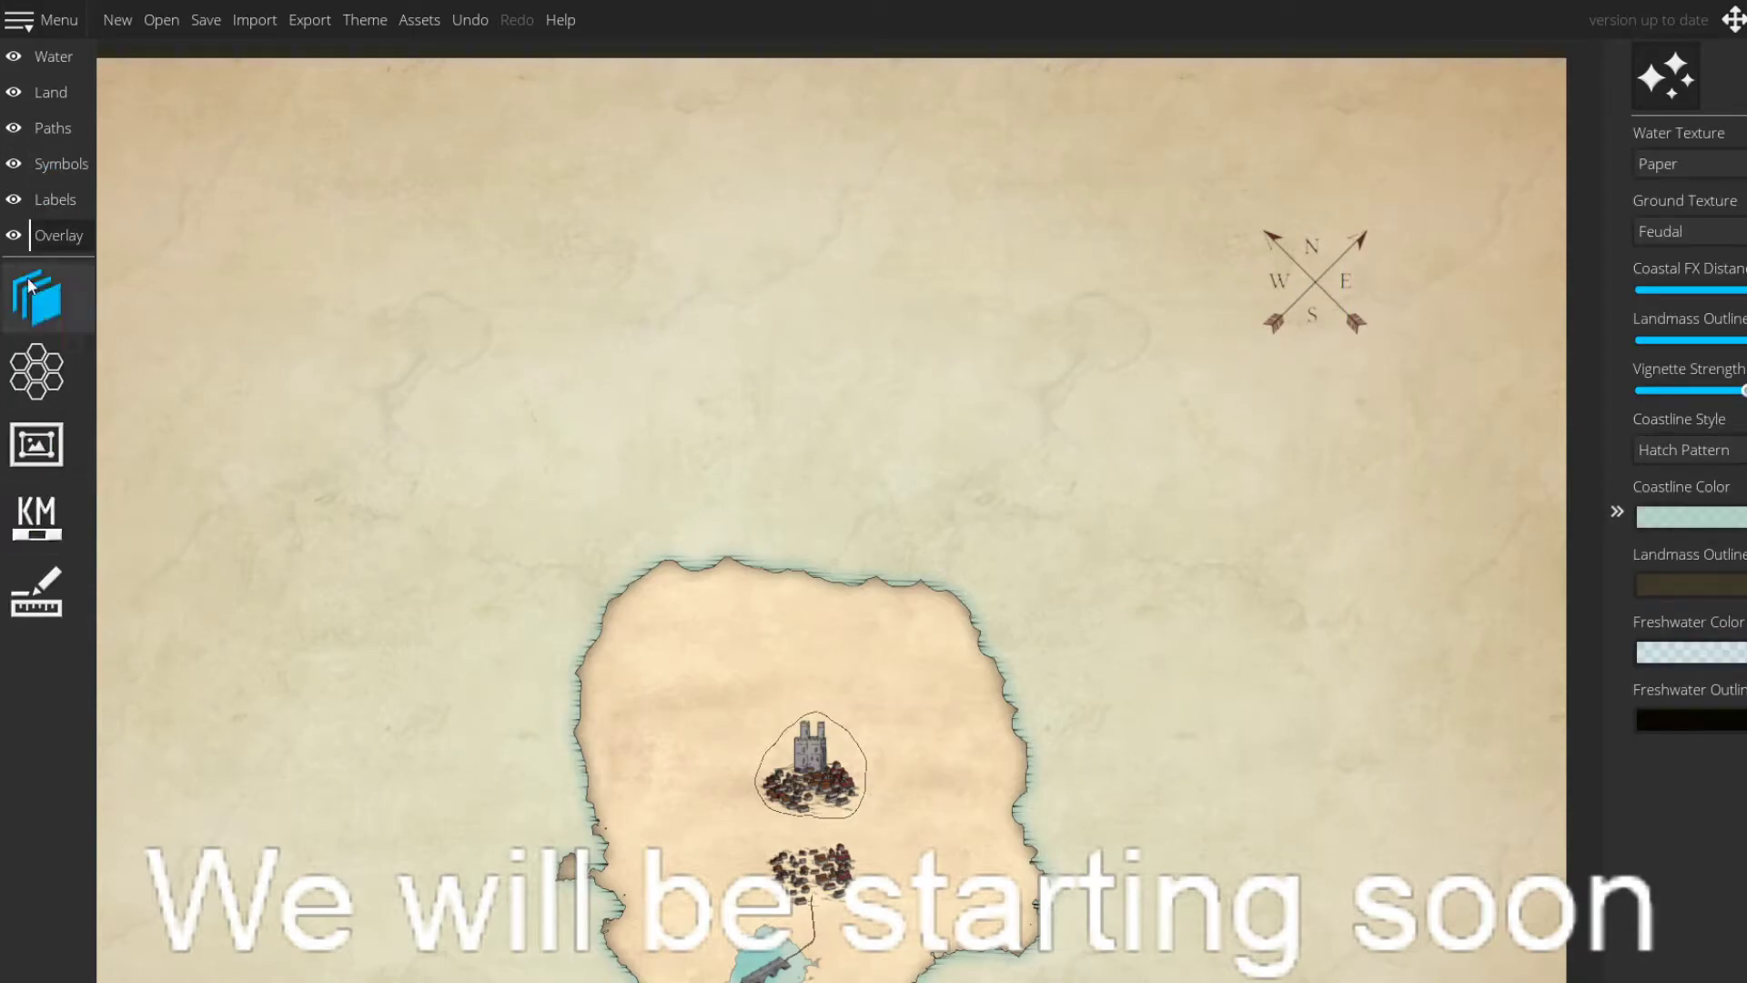
pyautogui.click(82, 193)
pyautogui.click(54, 355)
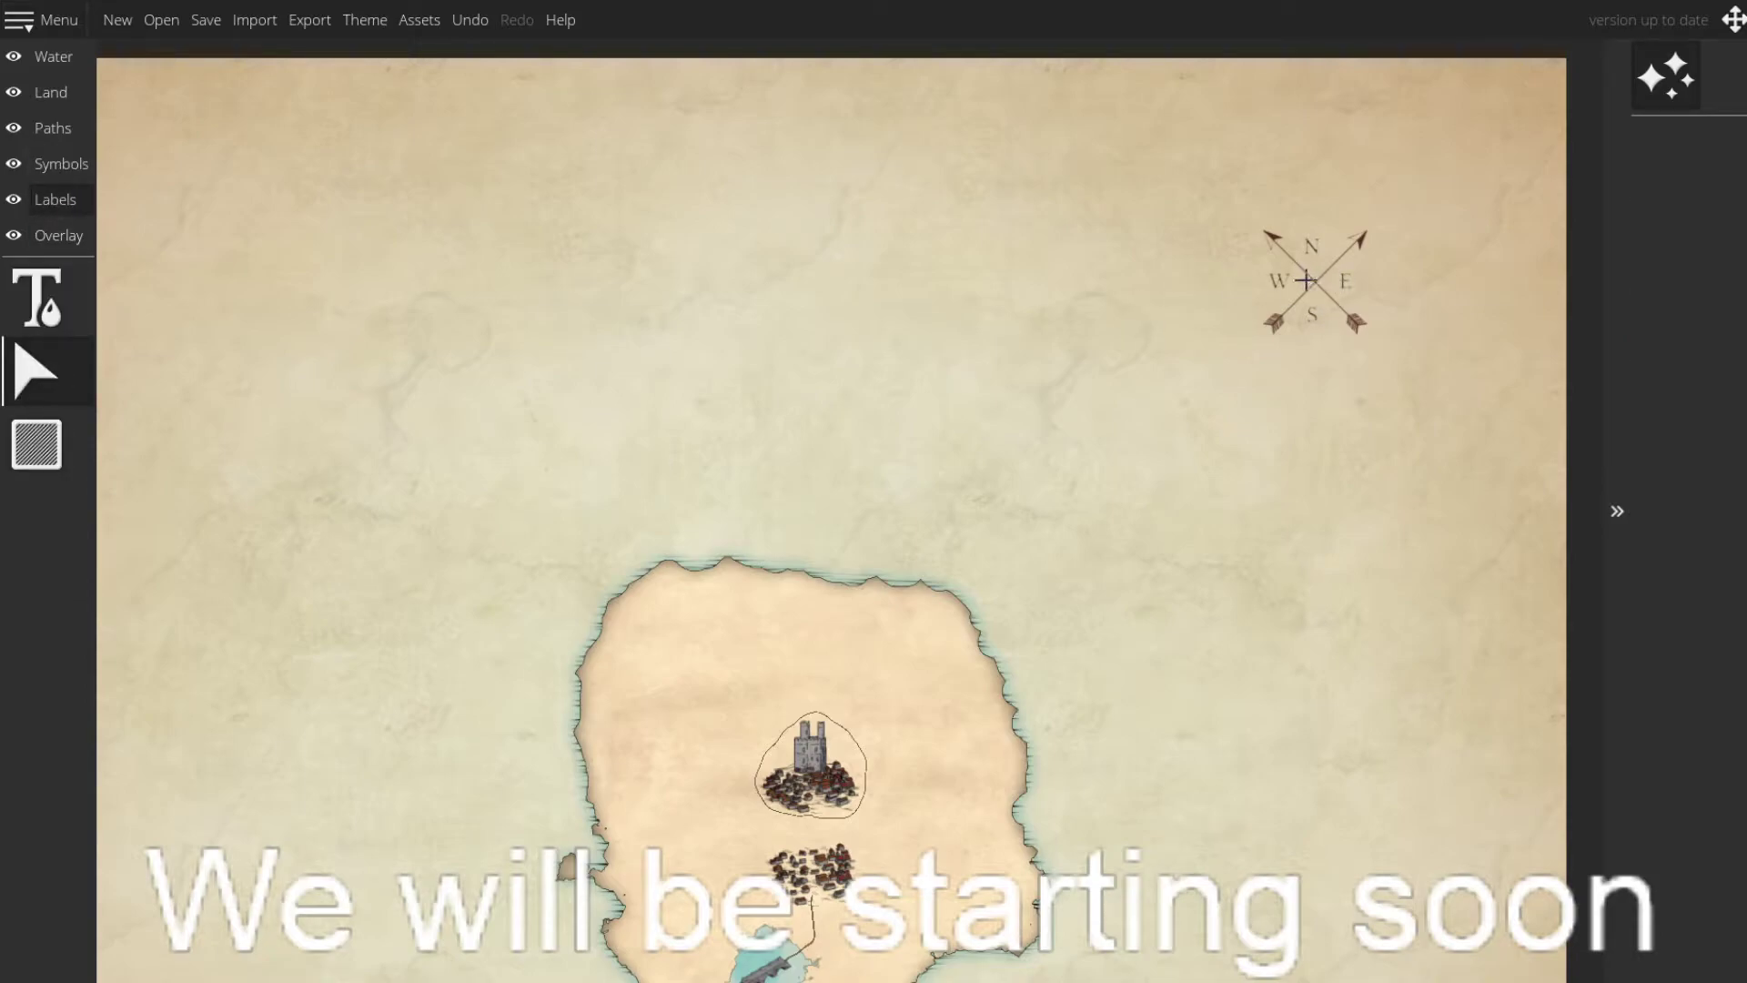
pyautogui.moveTo(1220, 205); pyautogui.dragTo(1451, 347)
pyautogui.click(29, 171)
pyautogui.click(71, 597)
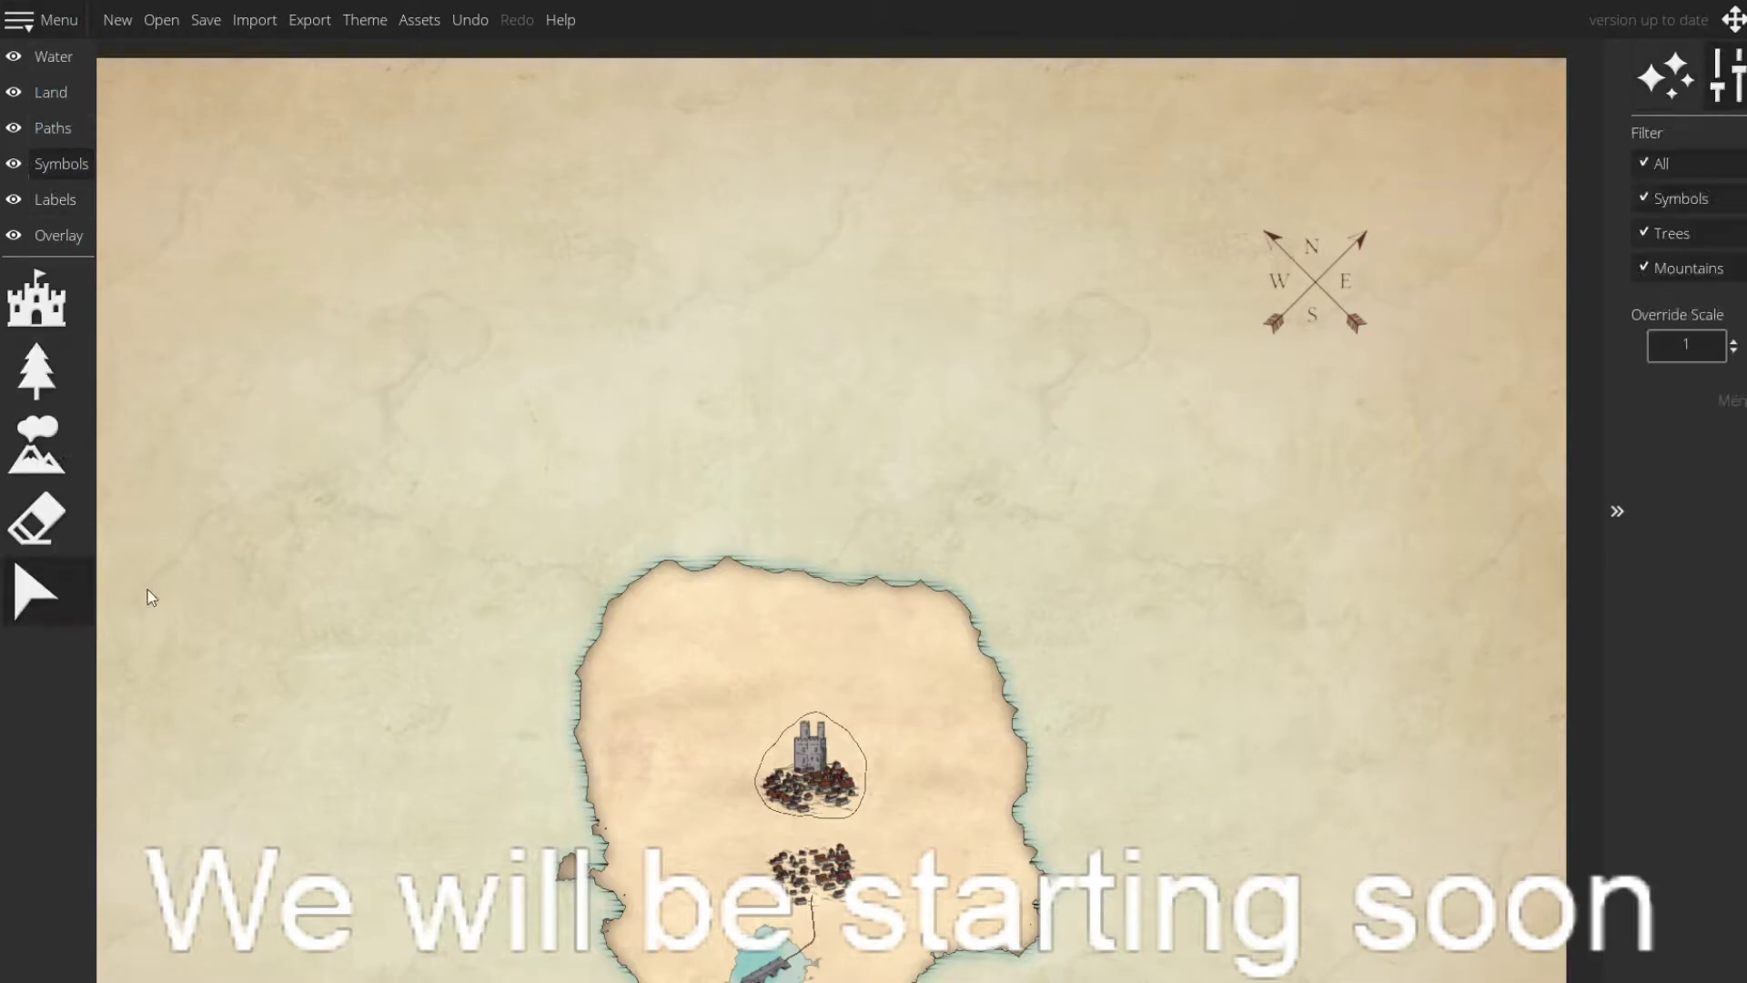
pyautogui.moveTo(1311, 289); pyautogui.dragTo(1498, 130)
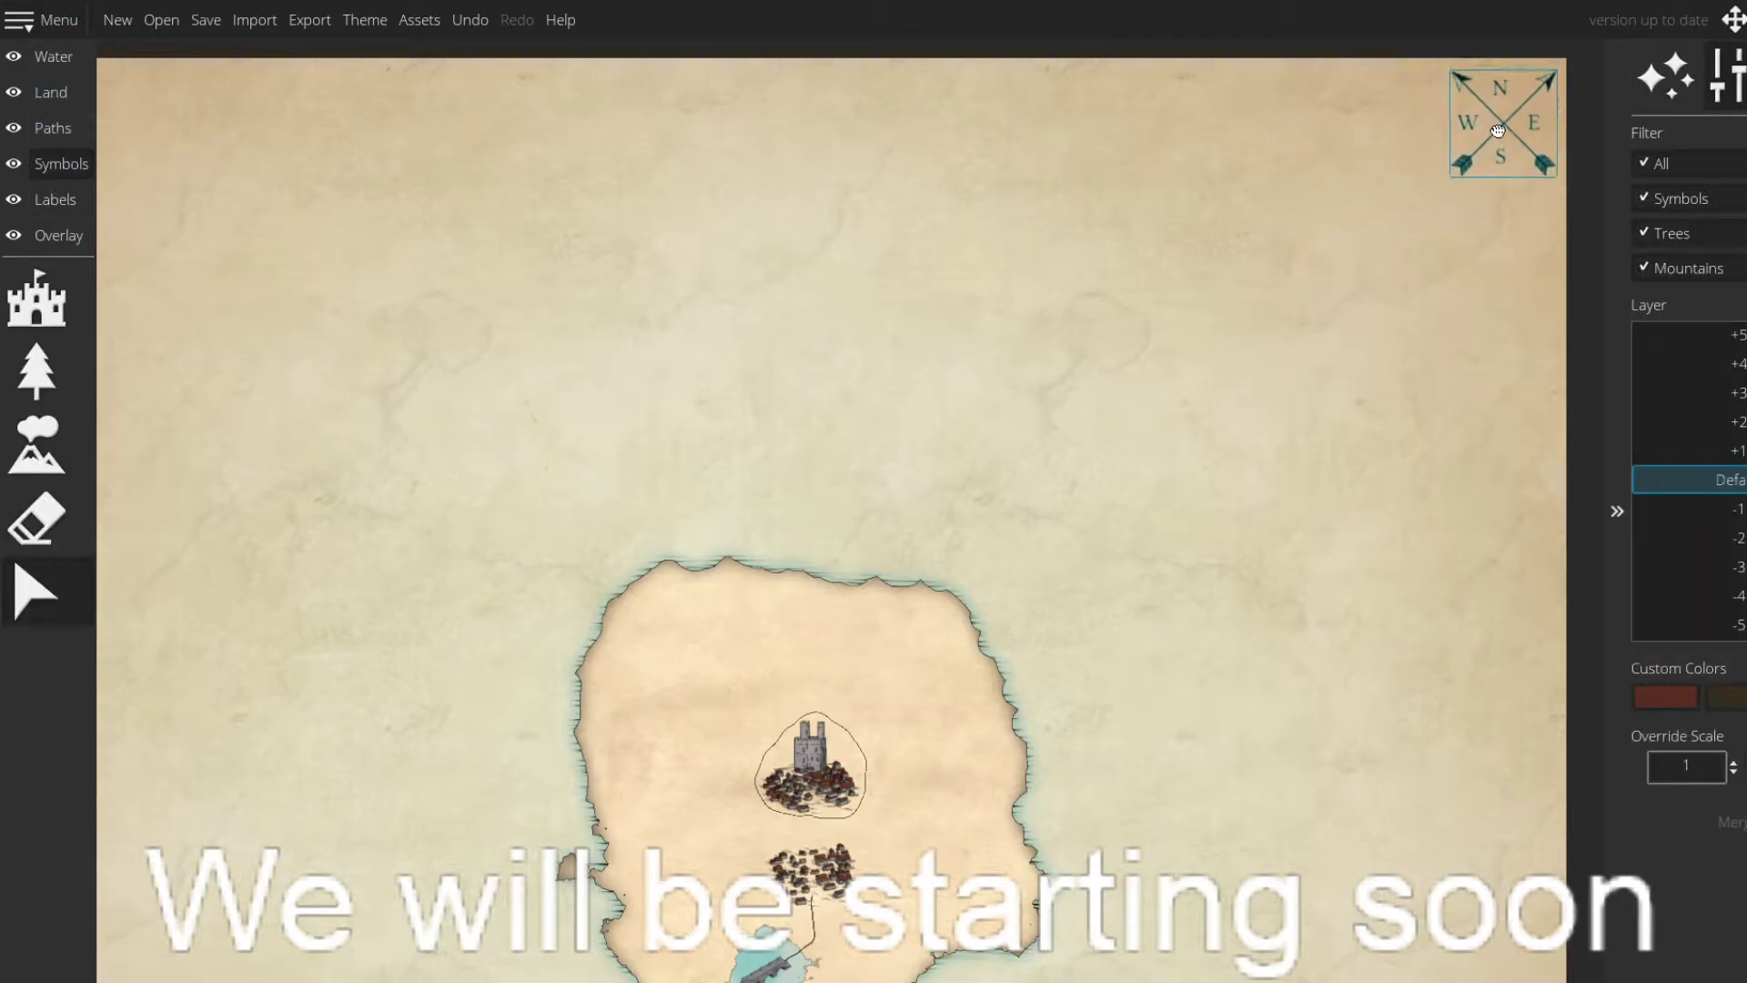
pyautogui.moveTo(1301, 371); pyautogui.dragTo(1269, 173)
pyautogui.scroll(-3, 1244, 398)
pyautogui.scroll(2, 1243, 402)
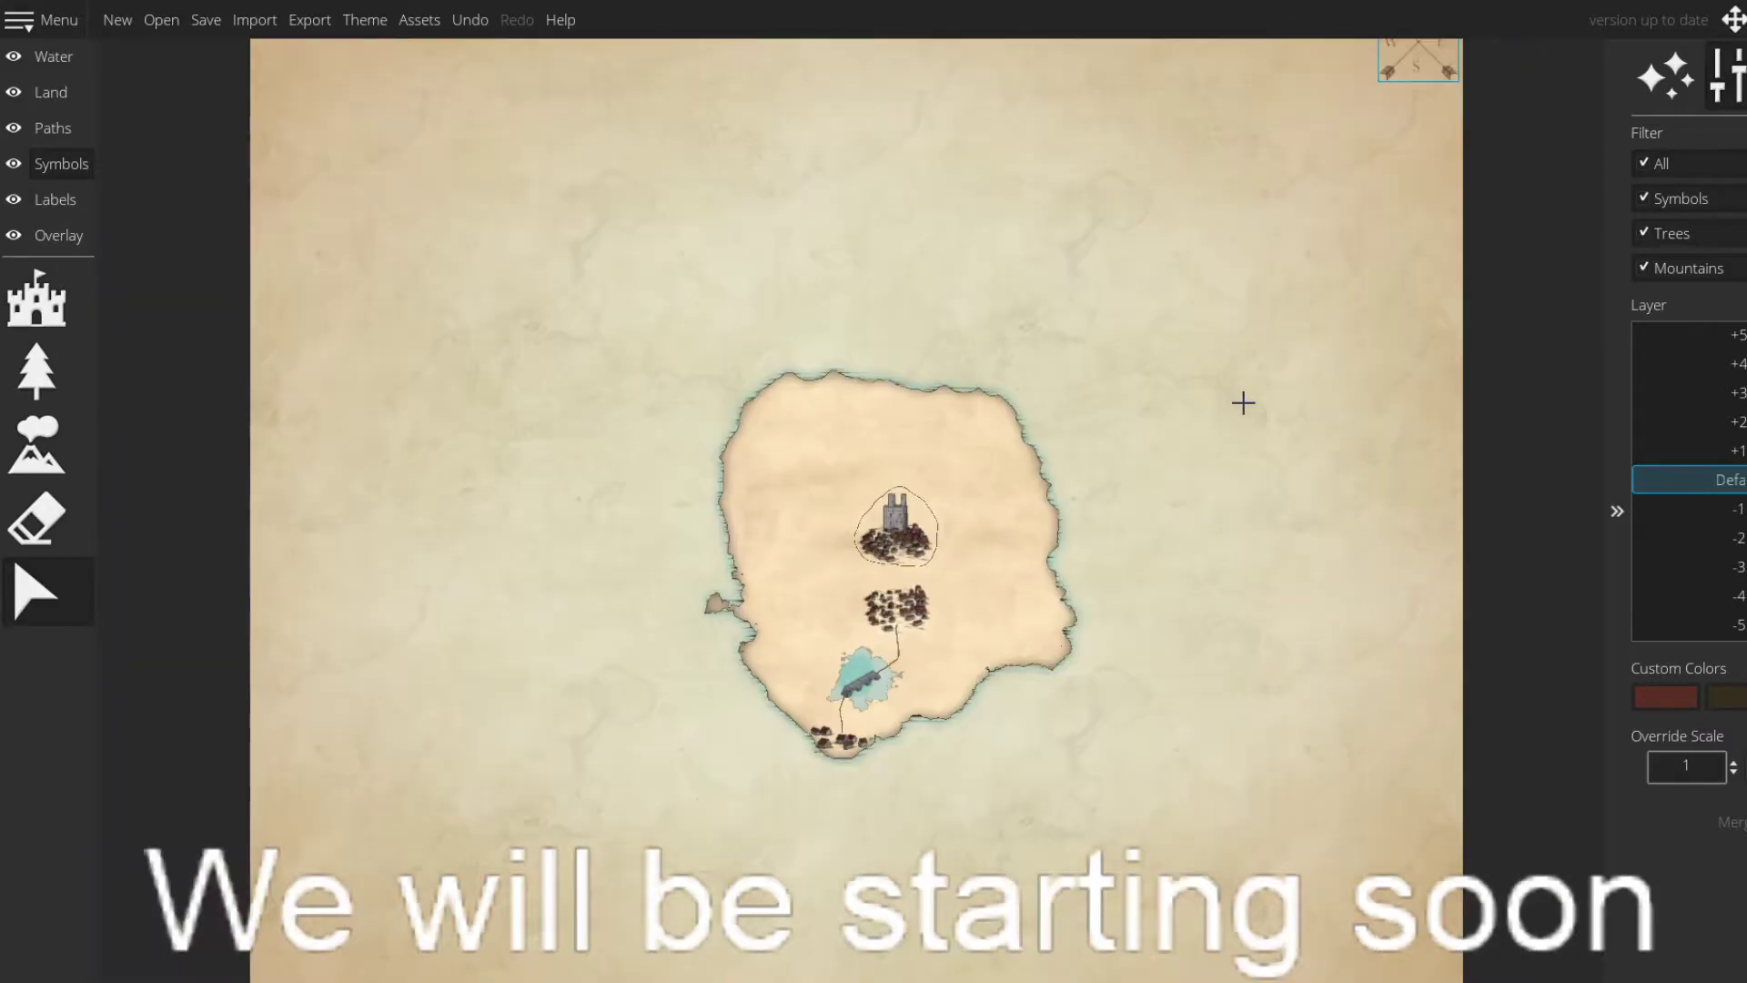
pyautogui.moveTo(1232, 413); pyautogui.dragTo(1077, 421)
pyautogui.moveTo(990, 387); pyautogui.dragTo(1110, 465)
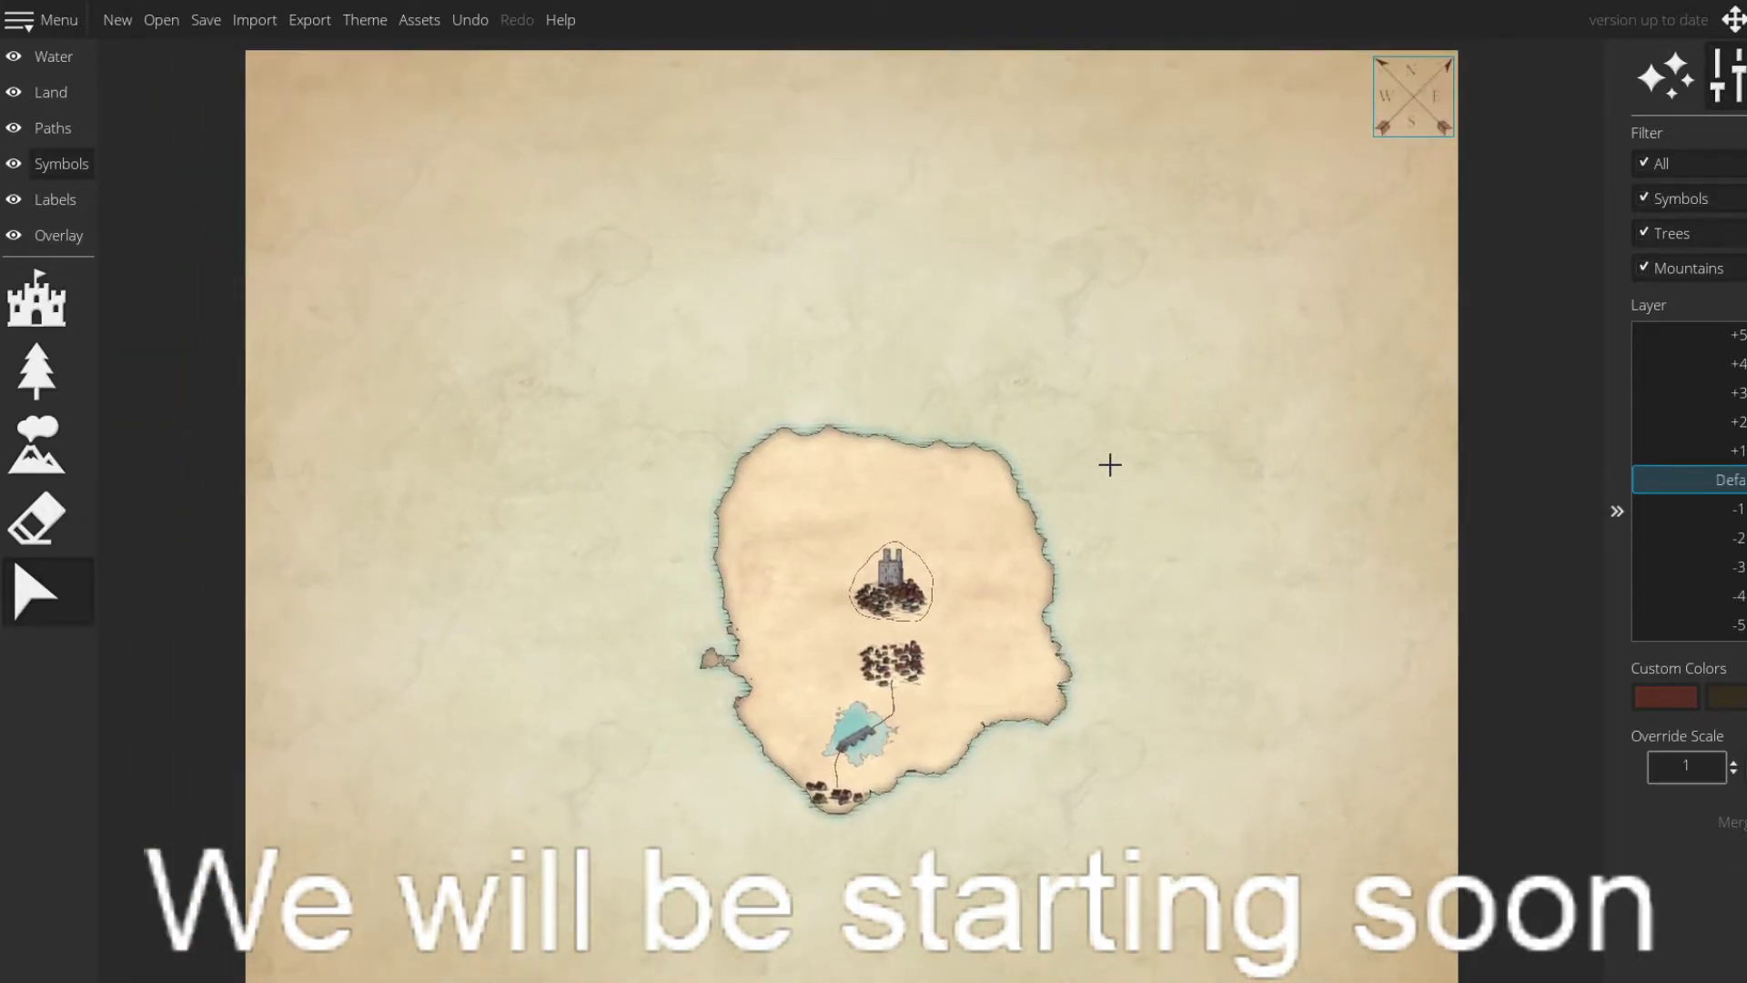
pyautogui.click(49, 55)
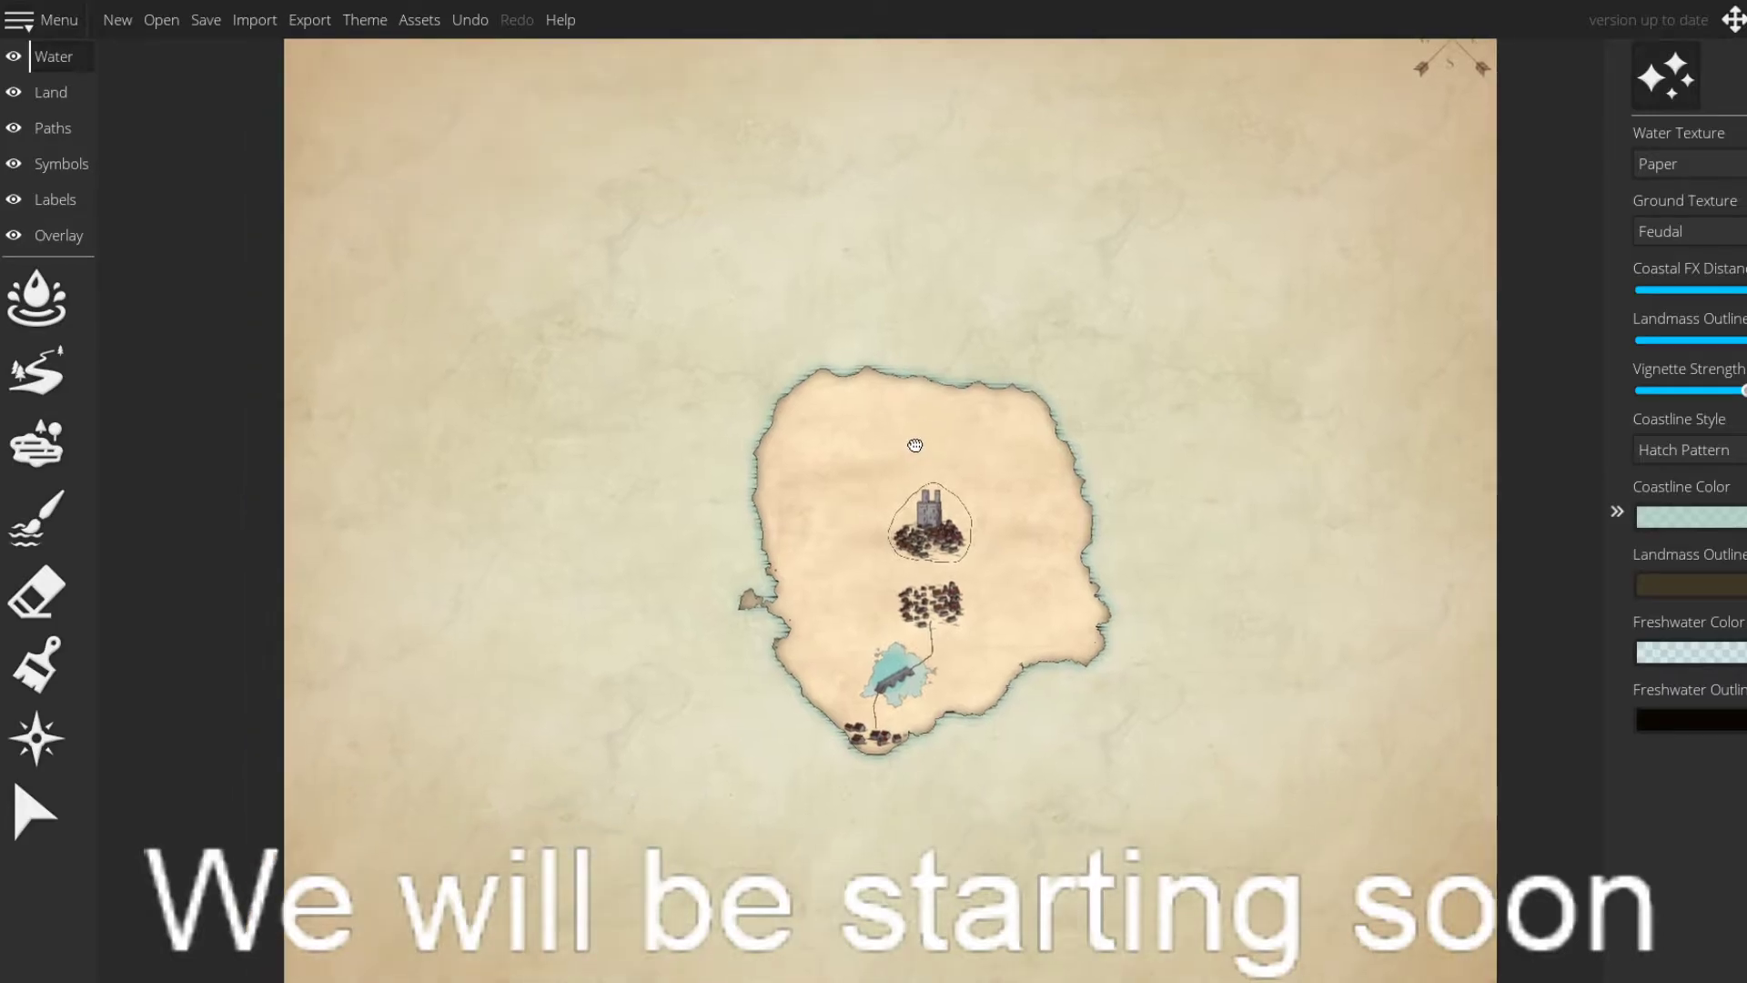
# - Draw a path linking the village north of the lake to the ring around the castle town
pyautogui.scroll(3, 924, 488)
pyautogui.moveTo(974, 605); pyautogui.dragTo(968, 424)
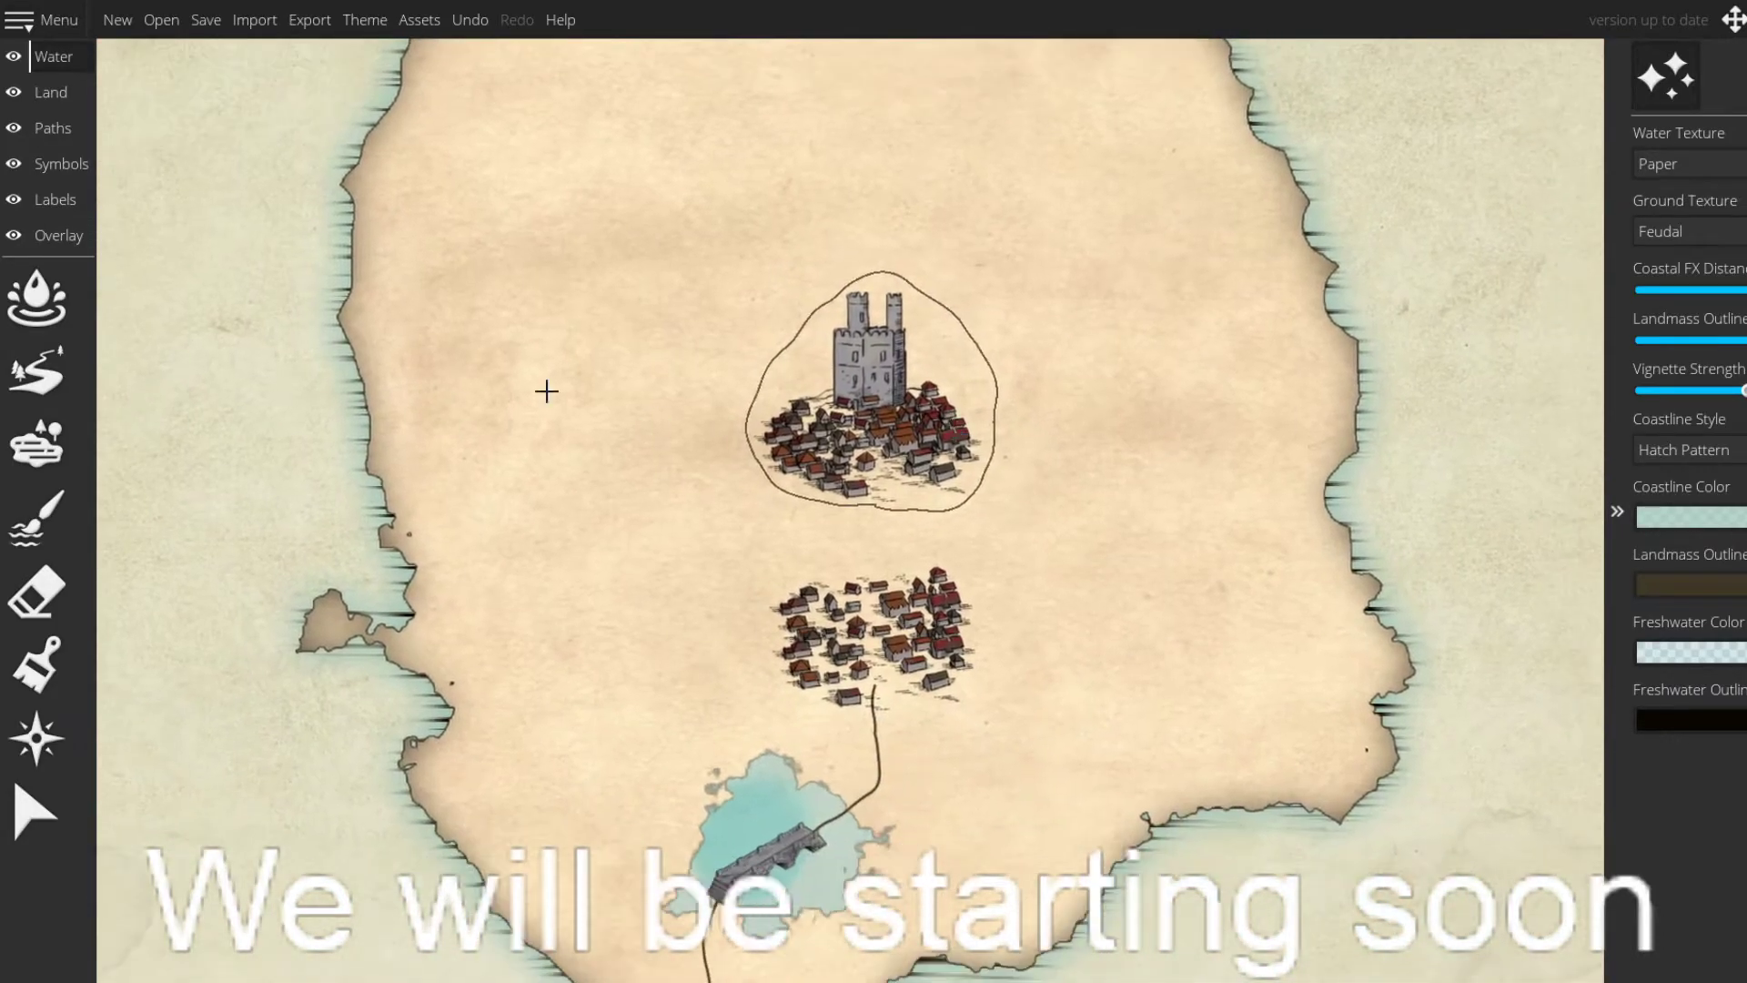
pyautogui.click(49, 136)
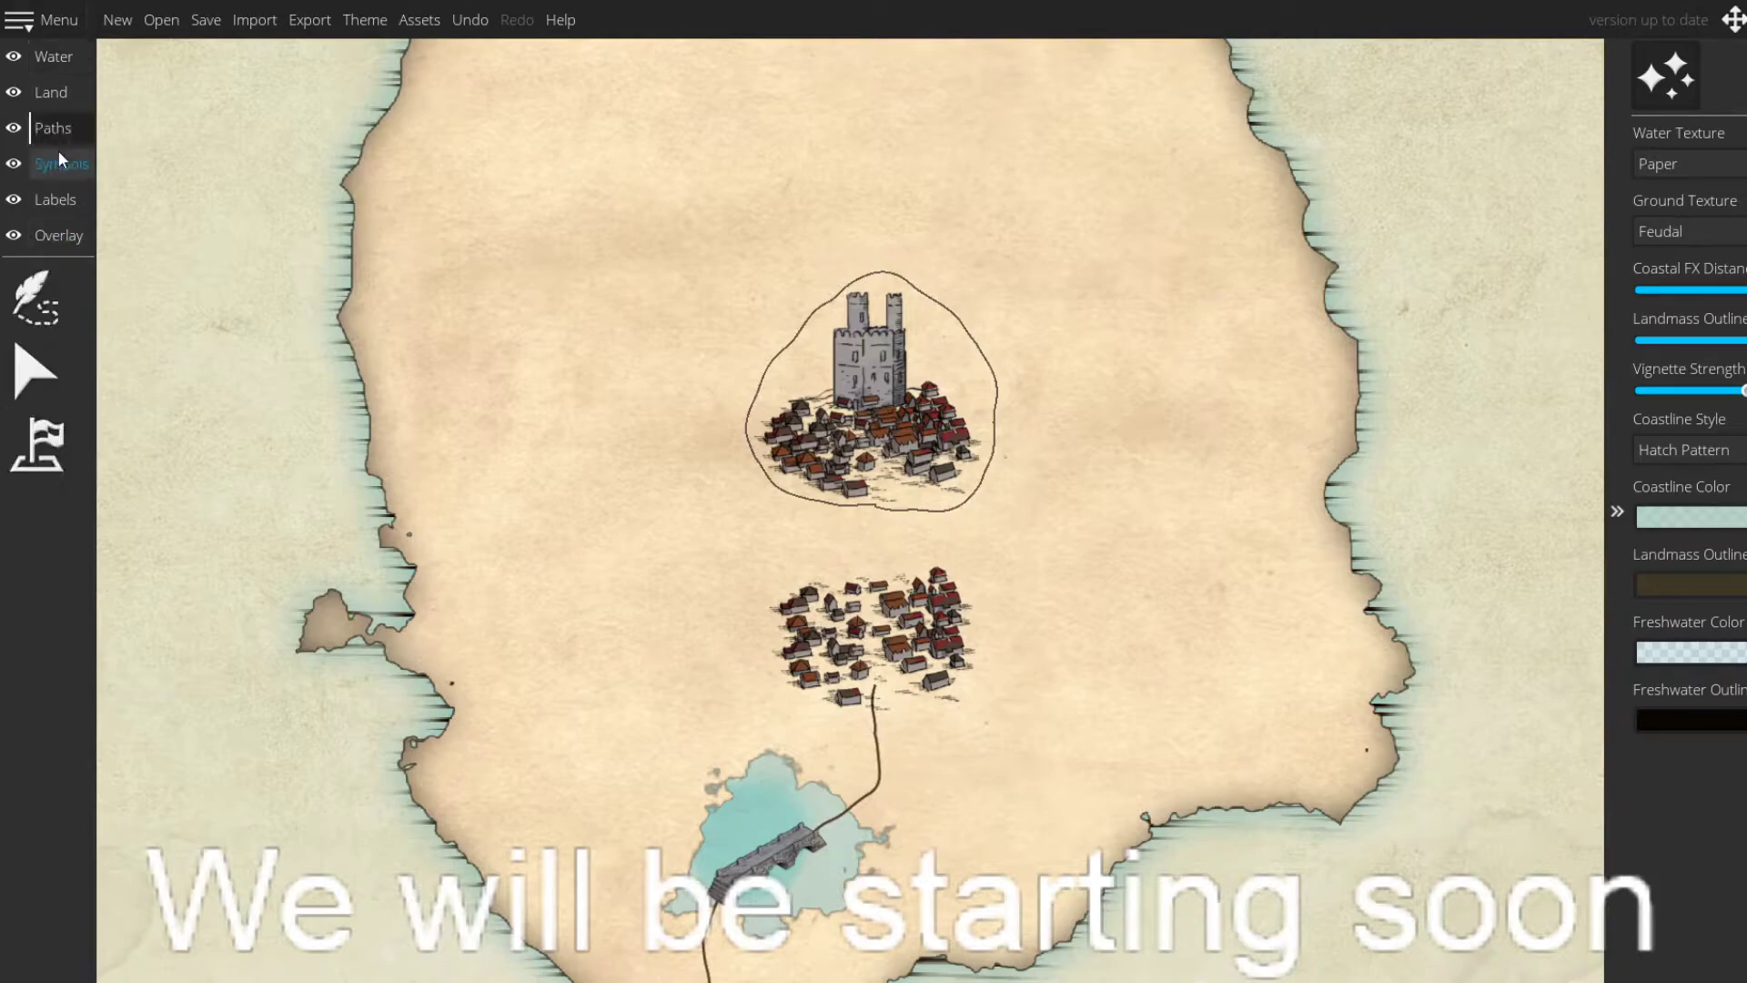
pyautogui.click(52, 157)
pyautogui.click(51, 134)
pyautogui.click(27, 314)
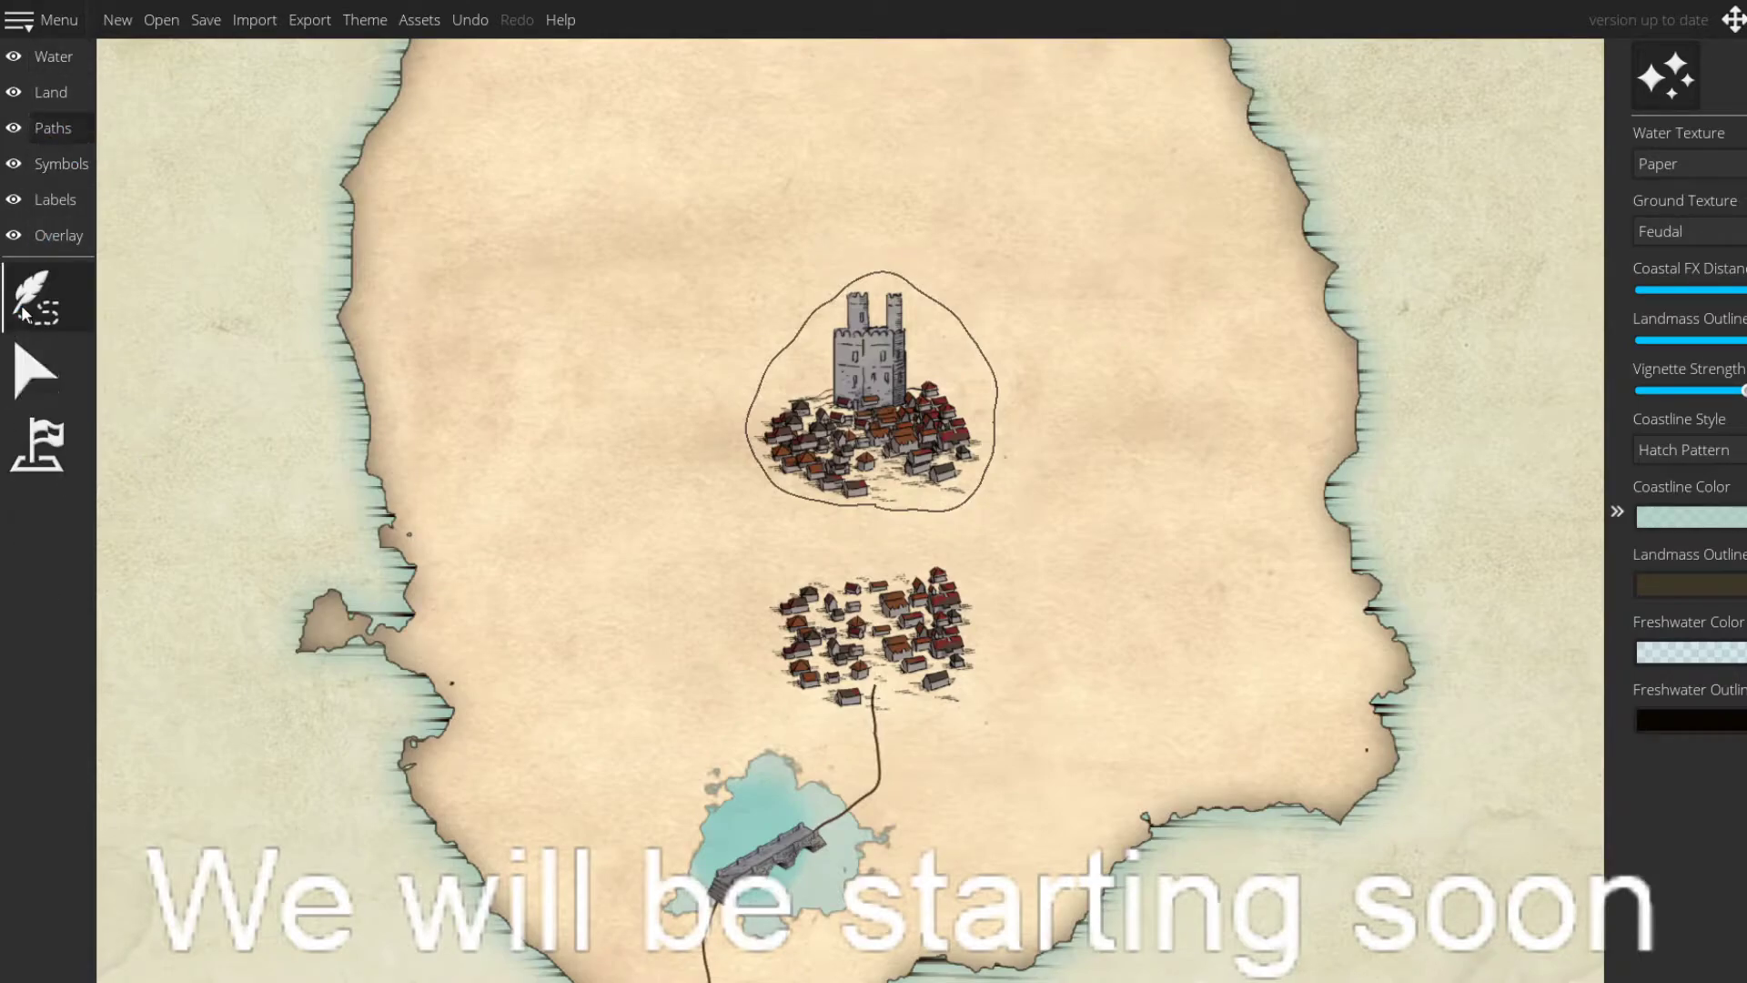
pyautogui.click(863, 579)
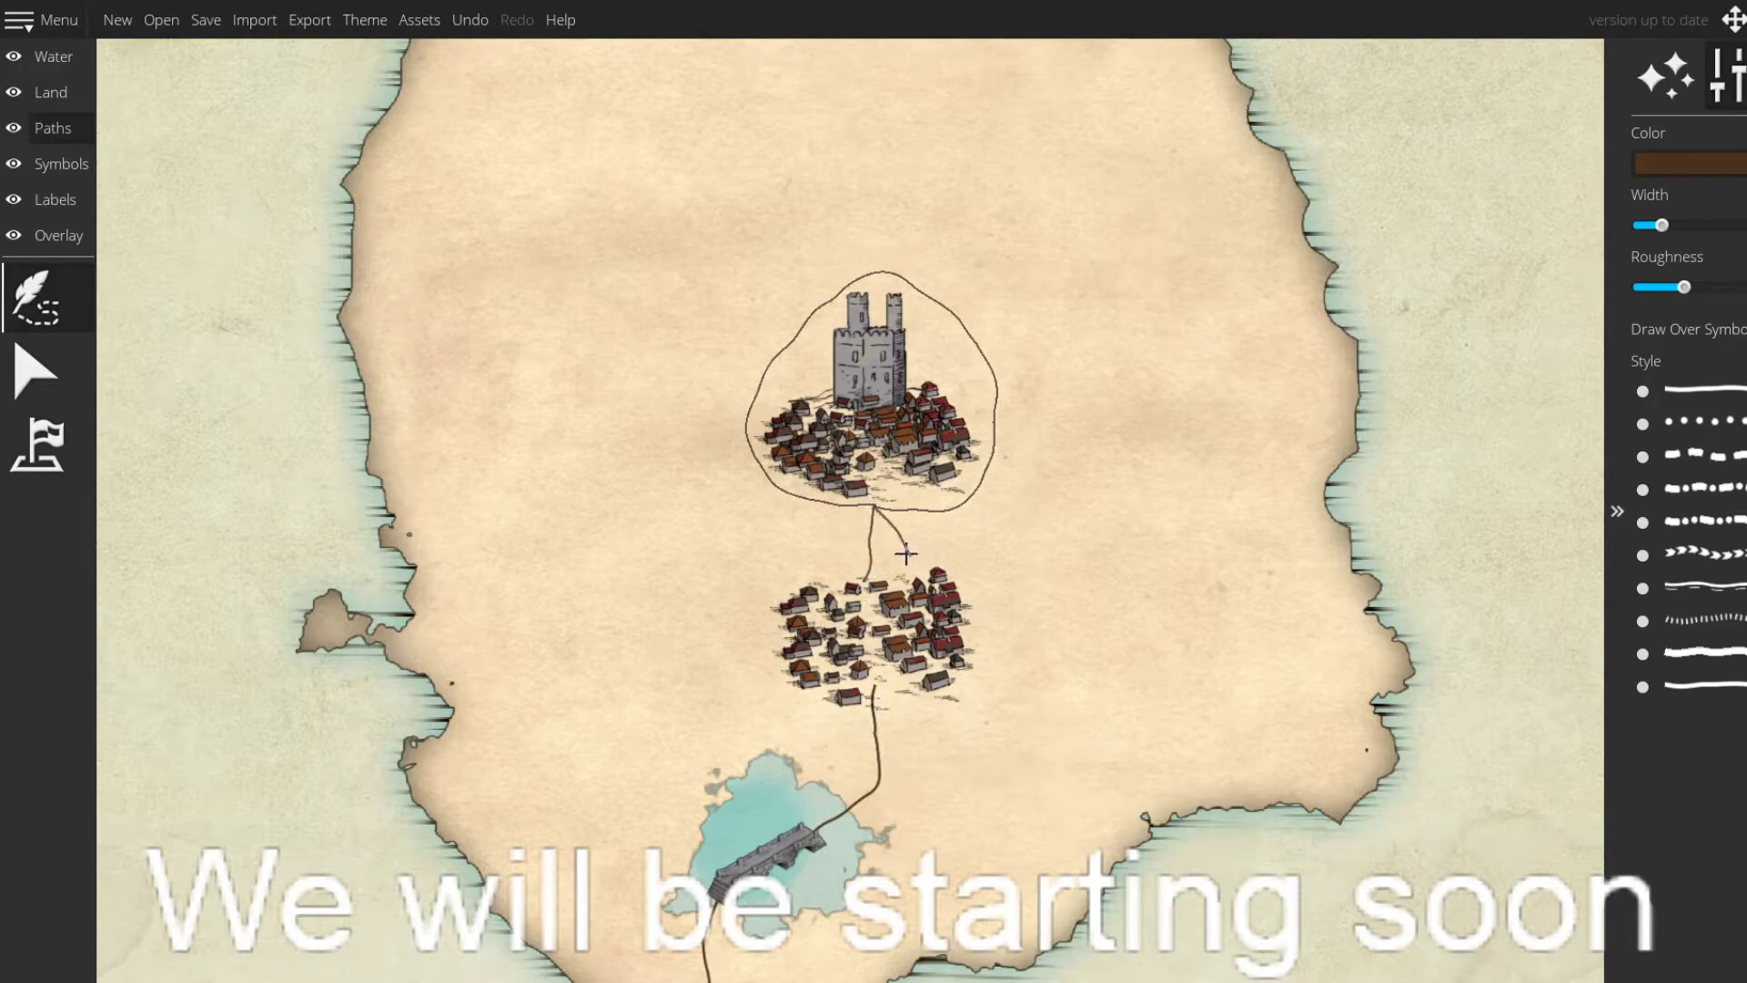
pyautogui.click(867, 515)
pyautogui.hotkey('ctrl', 'z')
pyautogui.click(869, 576)
pyautogui.moveTo(1030, 482); pyautogui.dragTo(1090, 673)
pyautogui.moveTo(994, 405); pyautogui.dragTo(816, 412)
pyautogui.moveTo(976, 529); pyautogui.dragTo(1037, 546)
pyautogui.scroll(-4, 1089, 399)
pyautogui.scroll(3, 1045, 441)
pyautogui.click(53, 164)
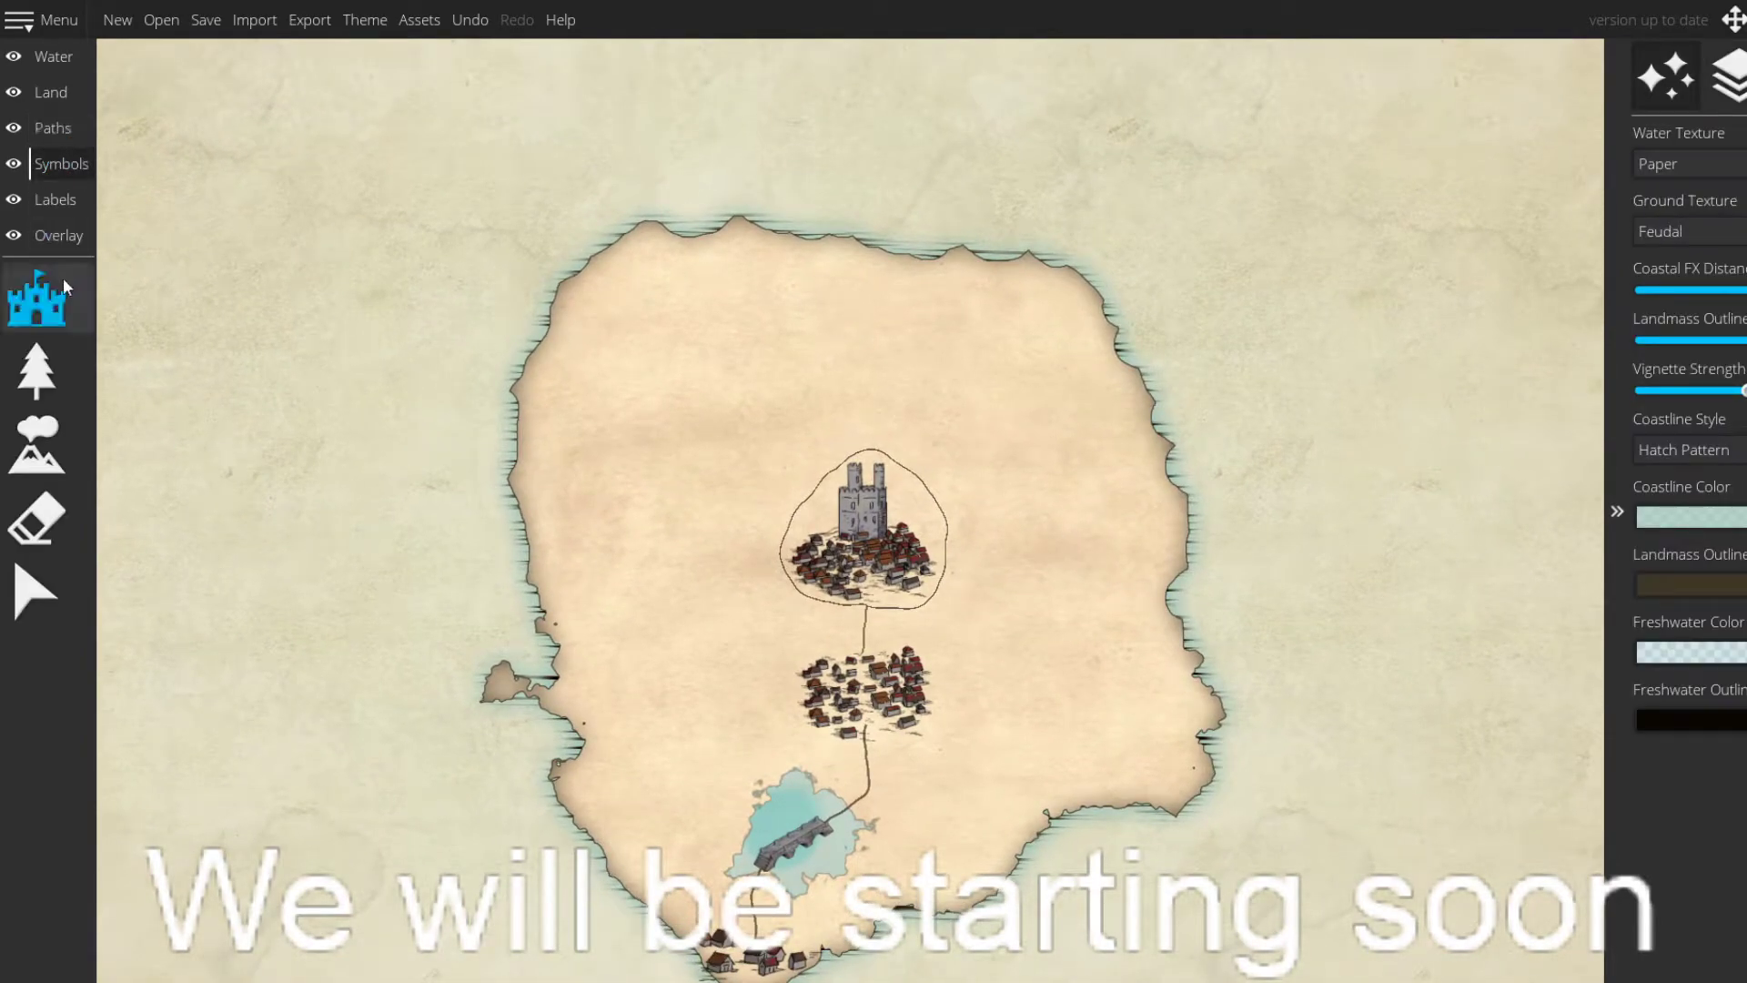
pyautogui.click(47, 92)
pyautogui.click(46, 56)
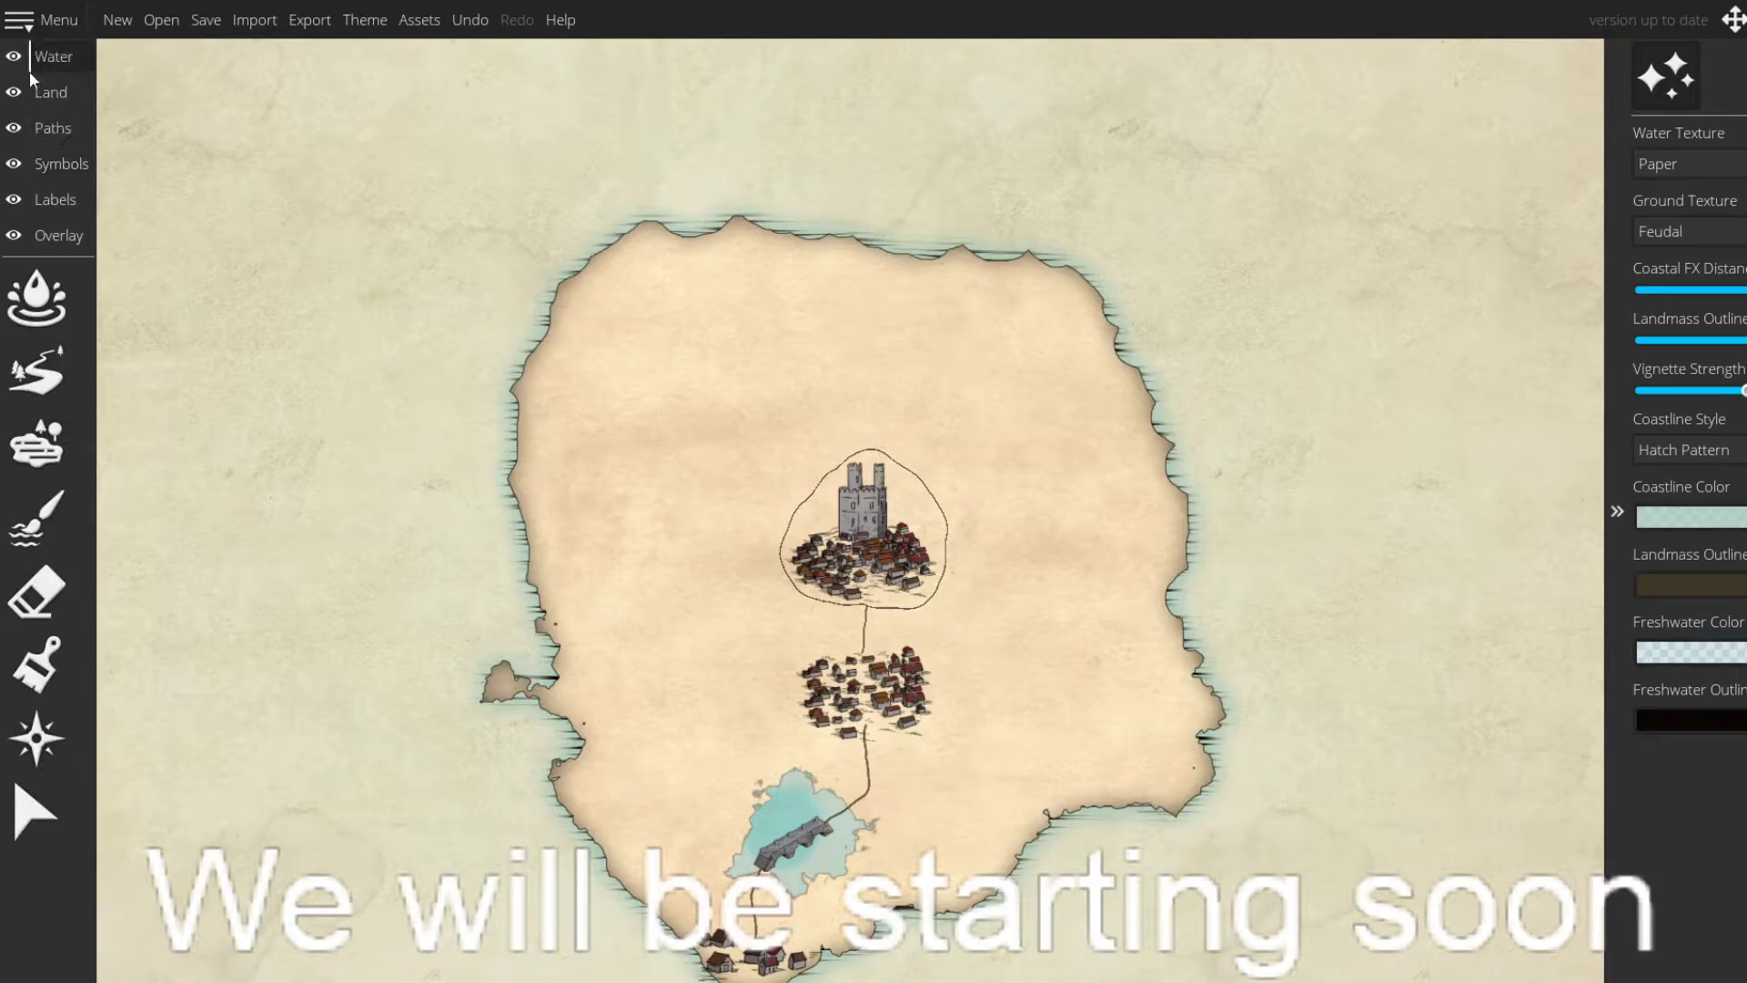
pyautogui.click(40, 92)
pyautogui.scroll(-3, 1021, 528)
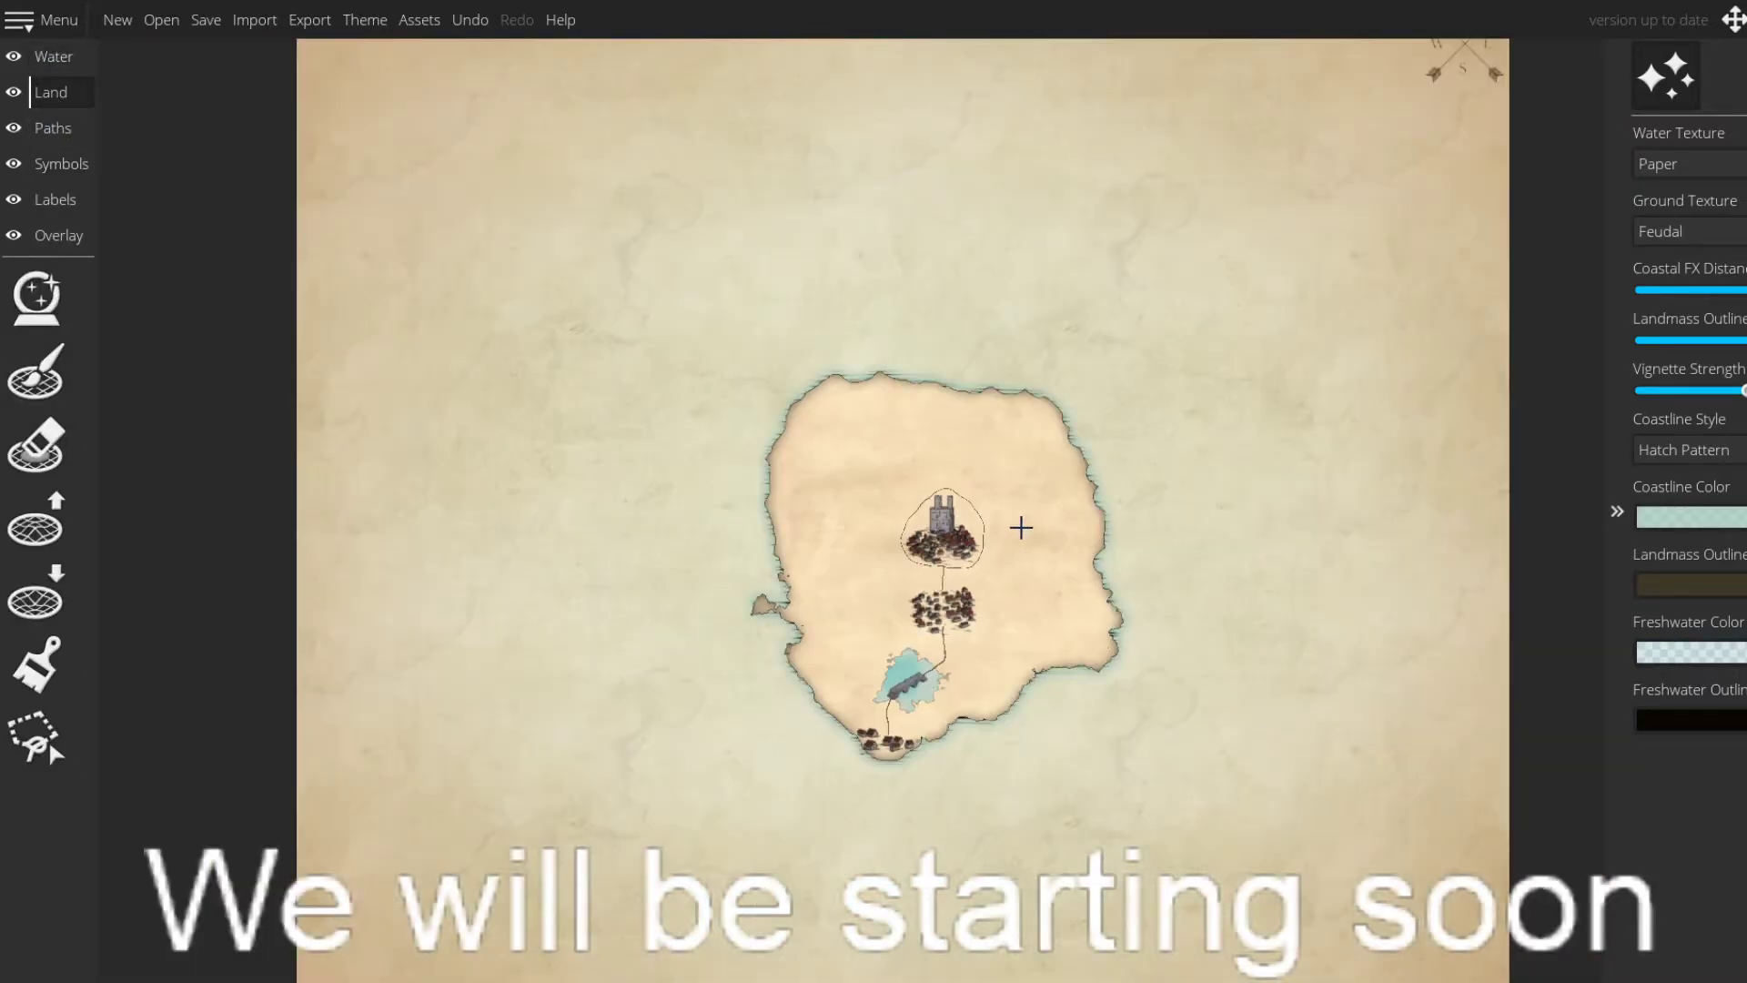
pyautogui.moveTo(1042, 527)
pyautogui.mouseDown()
pyautogui.moveTo(920, 473)
pyautogui.moveTo(961, 492)
pyautogui.mouseUp()
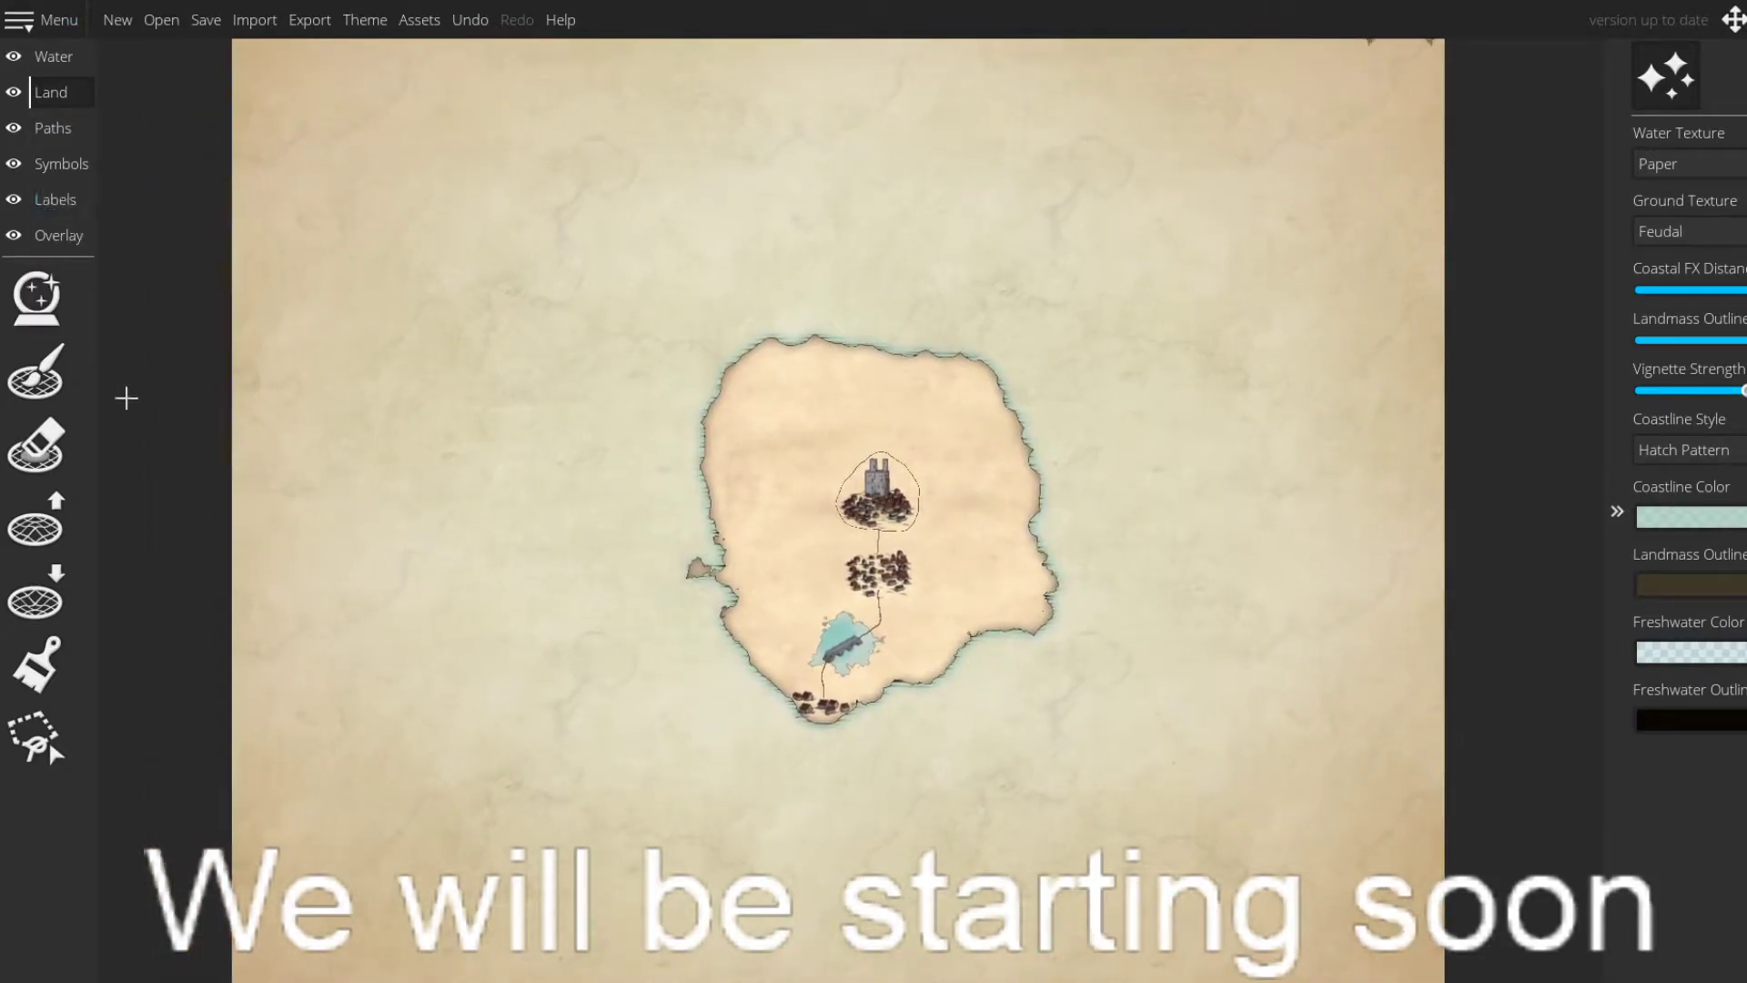
# - Choose the land-painting brush and increase its size for work on the island's north coast
pyautogui.click(59, 381)
pyautogui.press(']')
pyautogui.press(']')
pyautogui.press(']')
pyautogui.press(']')
pyautogui.press(']')
pyautogui.press(']')
pyautogui.press(']')
pyautogui.press(']')
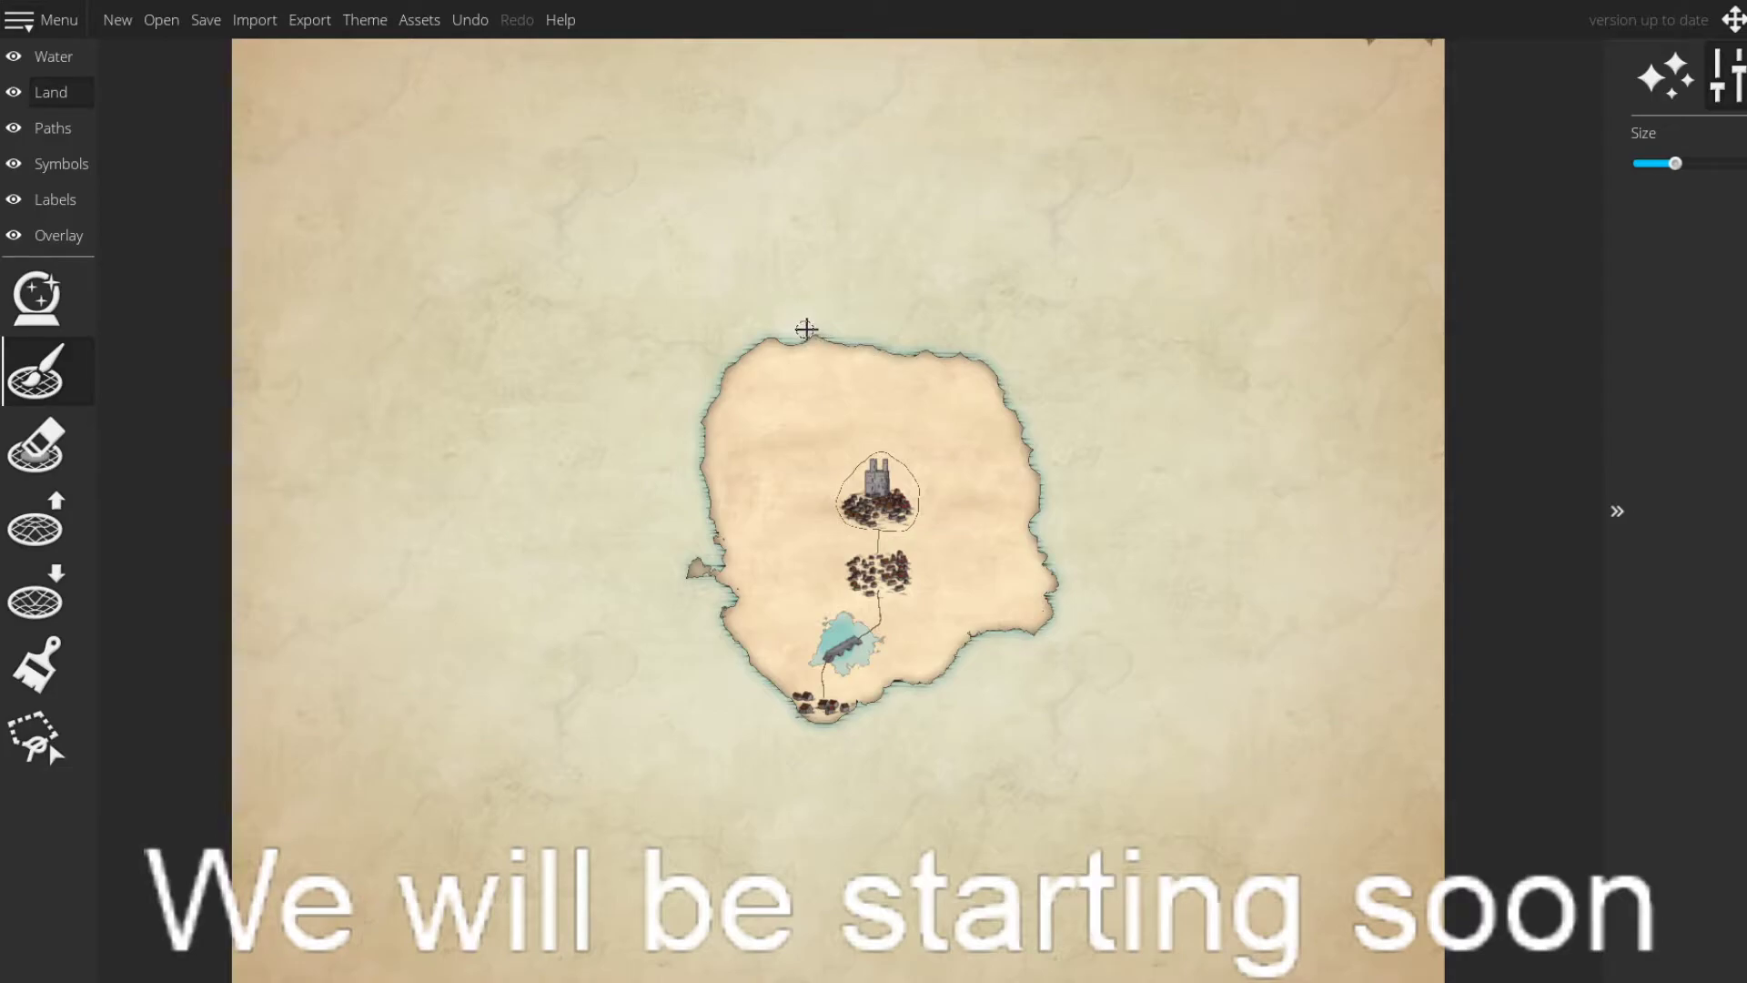
pyautogui.scroll(5, 840, 355)
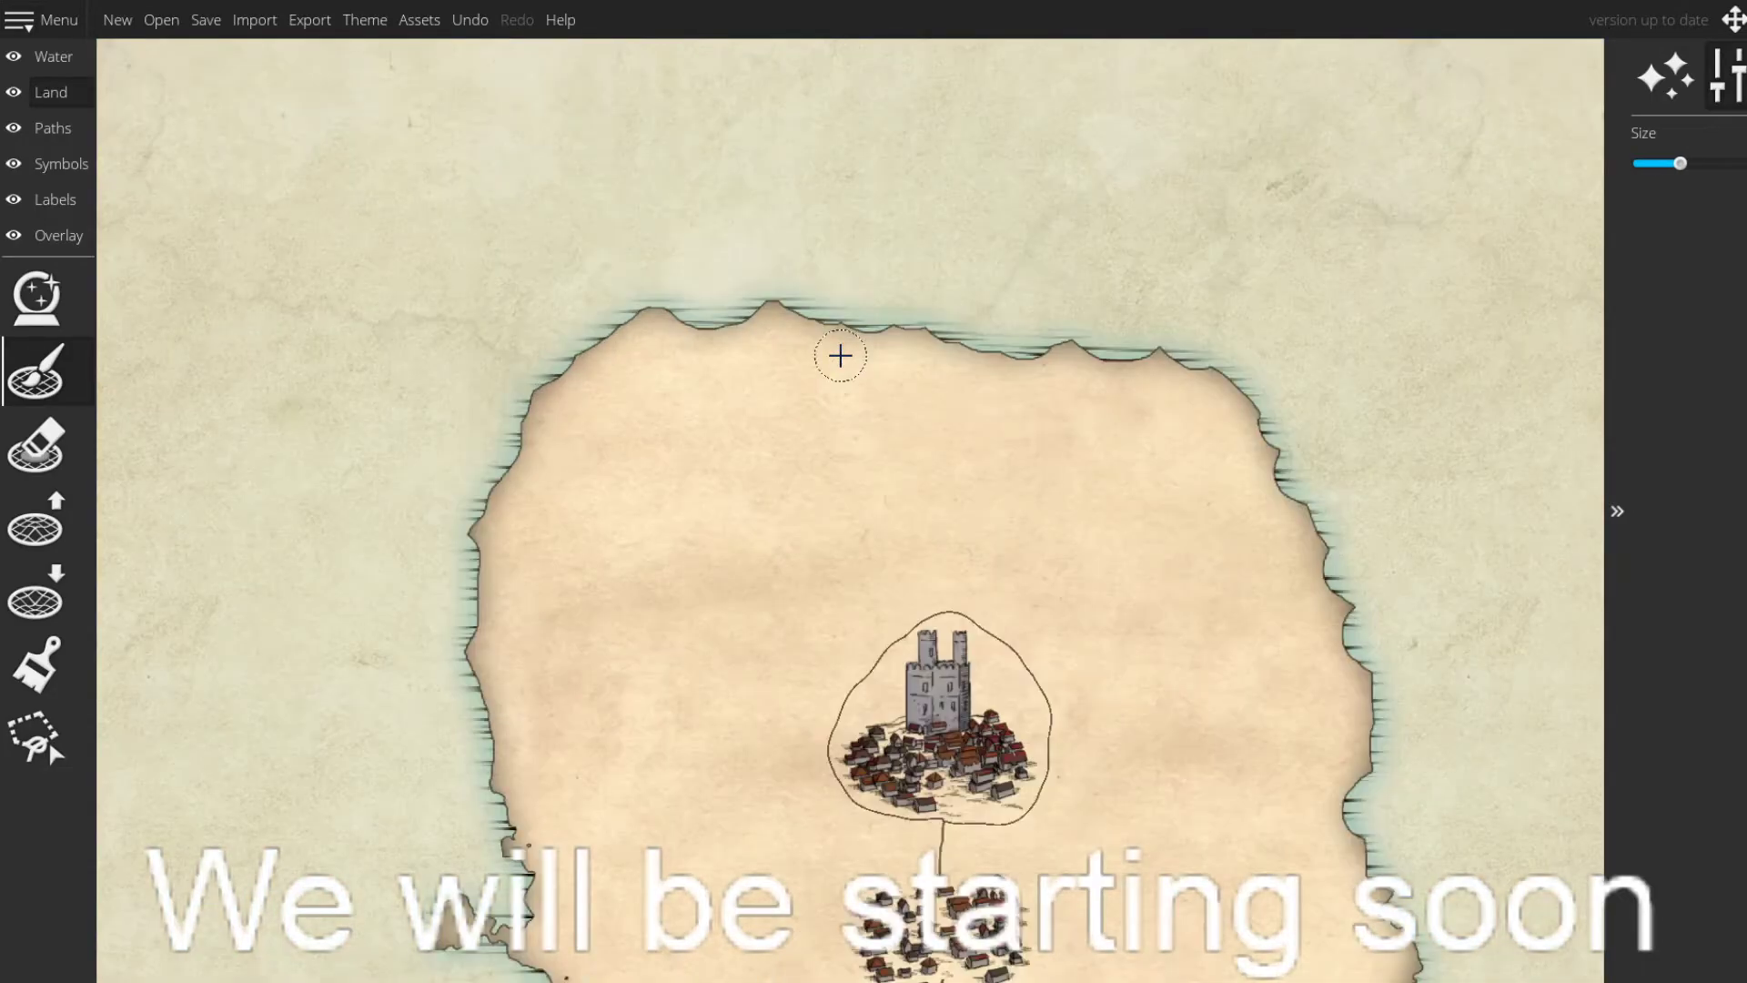
# - Try to extend a narrow spit off the island's north coast with the raise-land brush
pyautogui.click(73, 522)
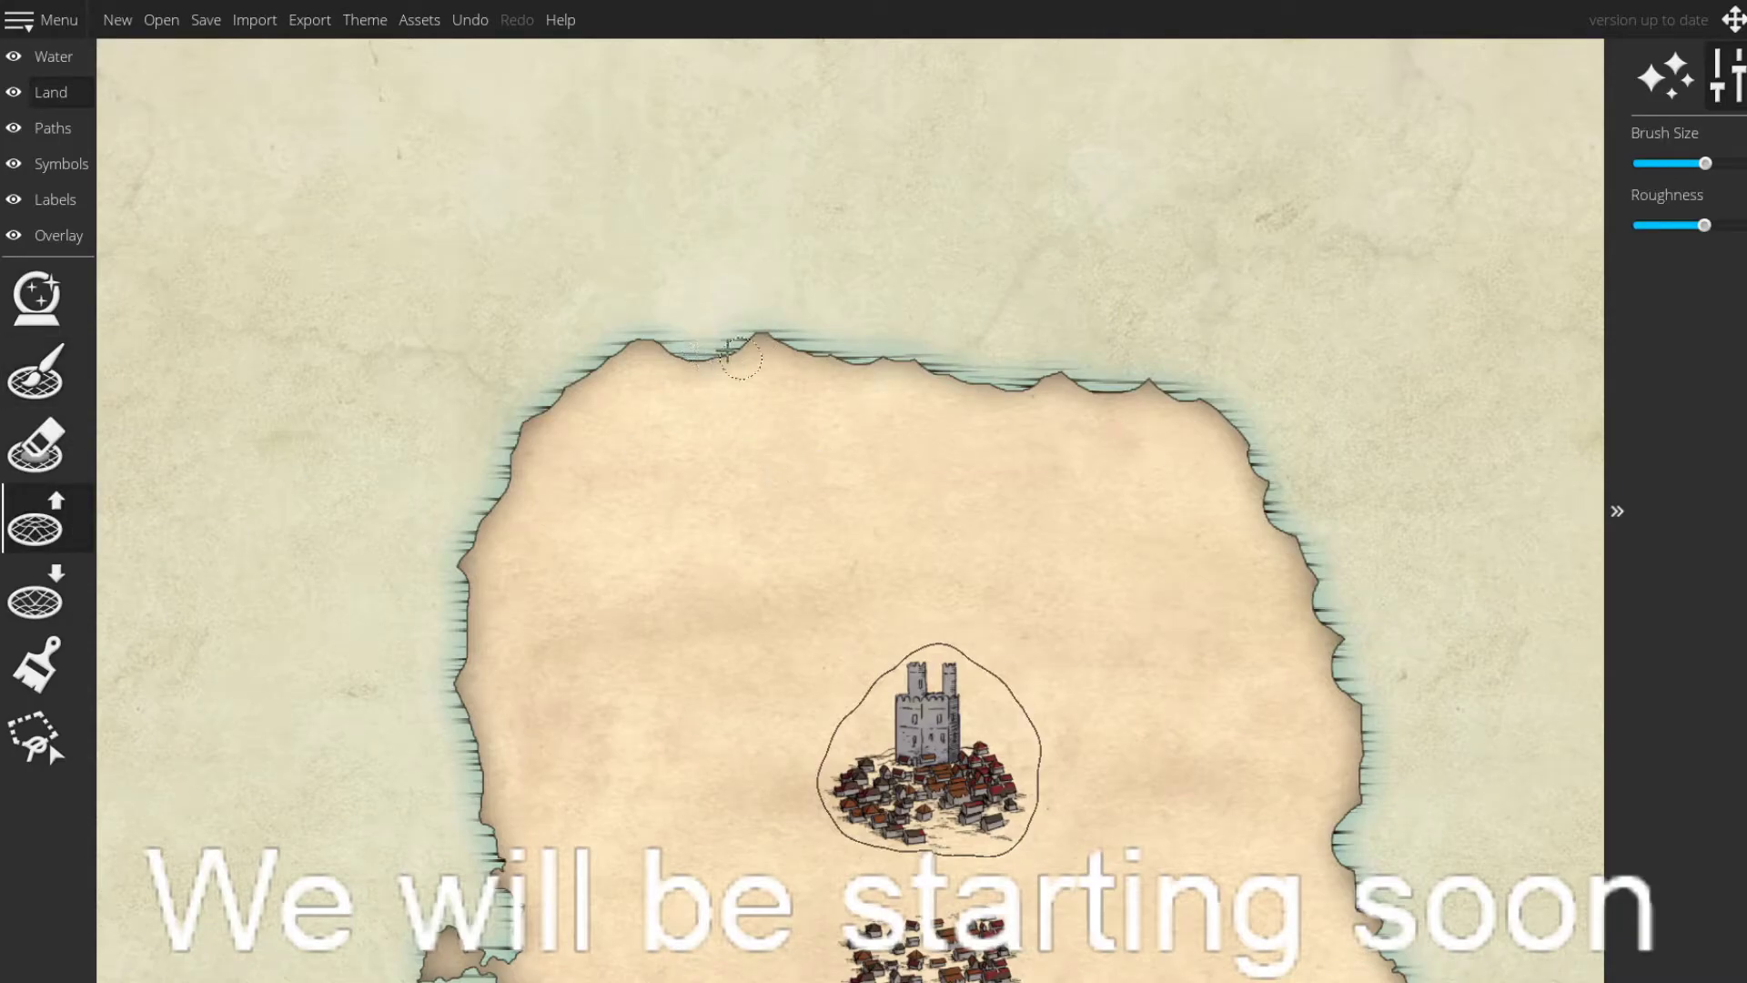
pyautogui.click(693, 298)
pyautogui.click(725, 329)
pyautogui.moveTo(731, 335)
pyautogui.mouseDown()
pyautogui.moveTo(678, 290)
pyautogui.moveTo(756, 371)
pyautogui.moveTo(662, 271)
pyautogui.moveTo(753, 362)
pyautogui.mouseUp()
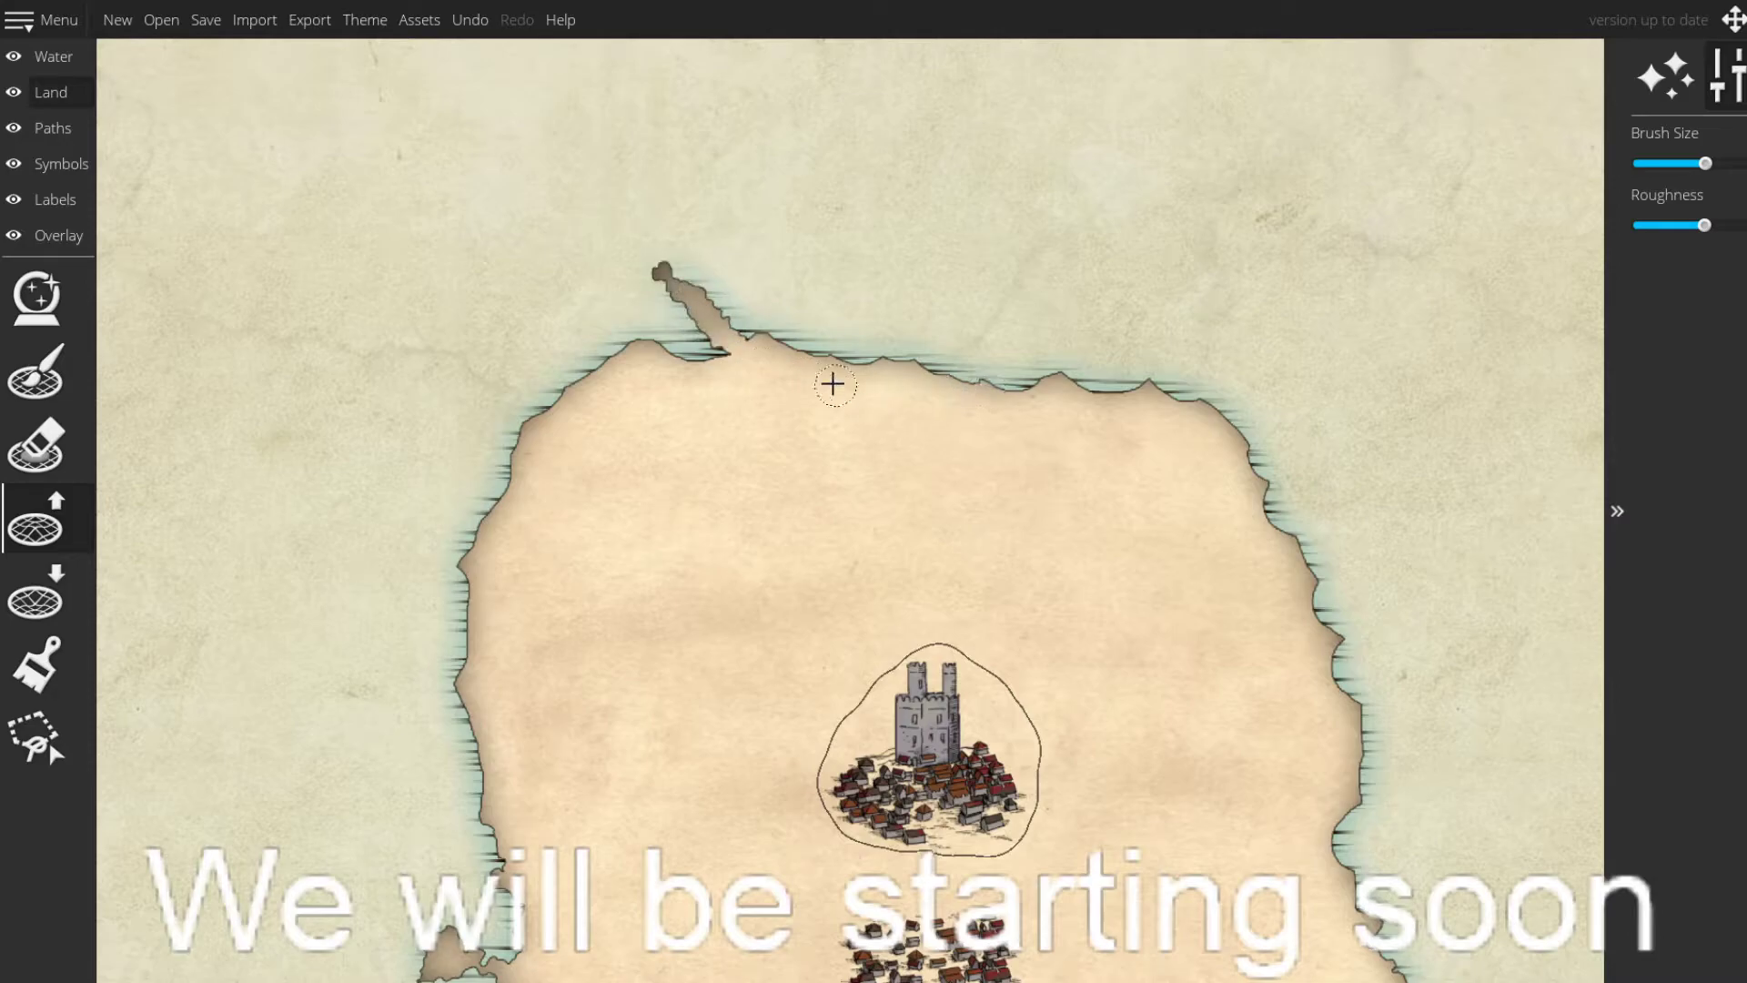
pyautogui.click(661, 329)
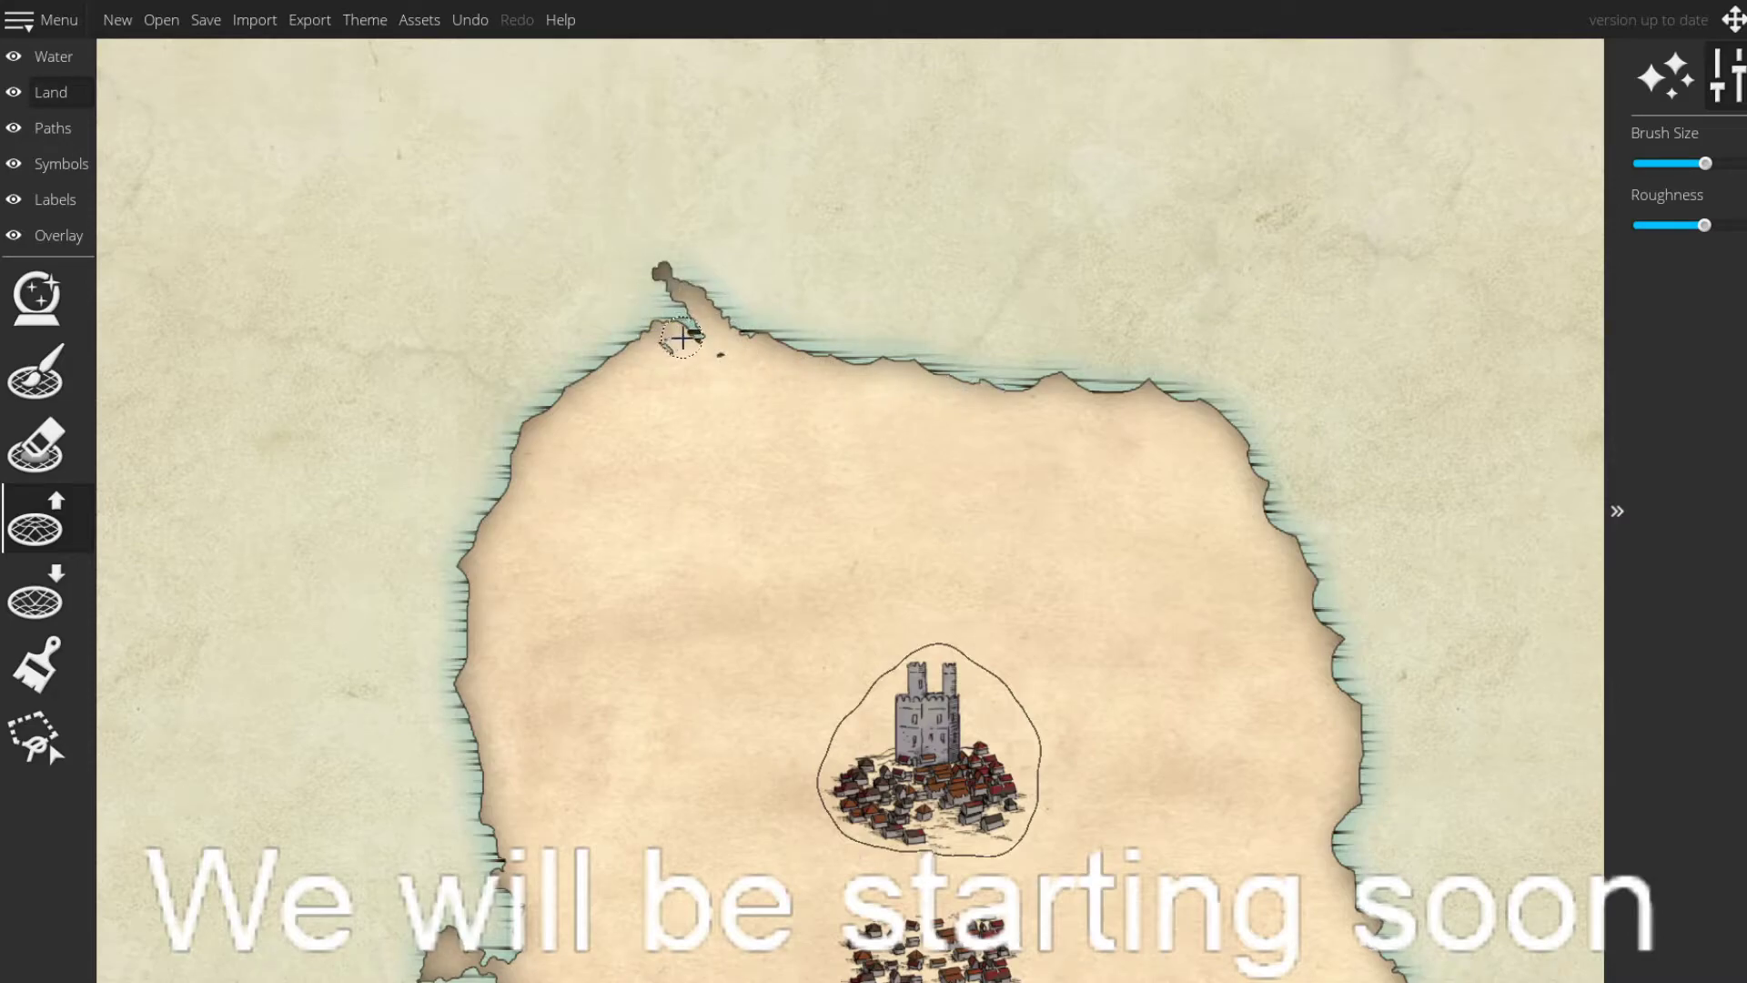
pyautogui.hotkey('ctrl', 'z')
pyautogui.hotkey('ctrl', 'z')
# - Extend the island's north coast with the land brush and roughen its new edge with the raise-land brush
pyautogui.moveTo(649, 339)
pyautogui.mouseDown()
pyautogui.moveTo(710, 354)
pyautogui.moveTo(601, 368)
pyautogui.moveTo(671, 359)
pyautogui.moveTo(787, 383)
pyautogui.moveTo(699, 349)
pyautogui.moveTo(1042, 396)
pyautogui.moveTo(1159, 392)
pyautogui.moveTo(1211, 360)
pyautogui.moveTo(1045, 383)
pyautogui.moveTo(786, 375)
pyautogui.moveTo(686, 343)
pyautogui.moveTo(892, 371)
pyautogui.moveTo(806, 338)
pyautogui.moveTo(828, 376)
pyautogui.moveTo(842, 371)
pyautogui.moveTo(774, 323)
pyautogui.moveTo(790, 359)
pyautogui.moveTo(913, 369)
pyautogui.mouseUp()
pyautogui.click(63, 373)
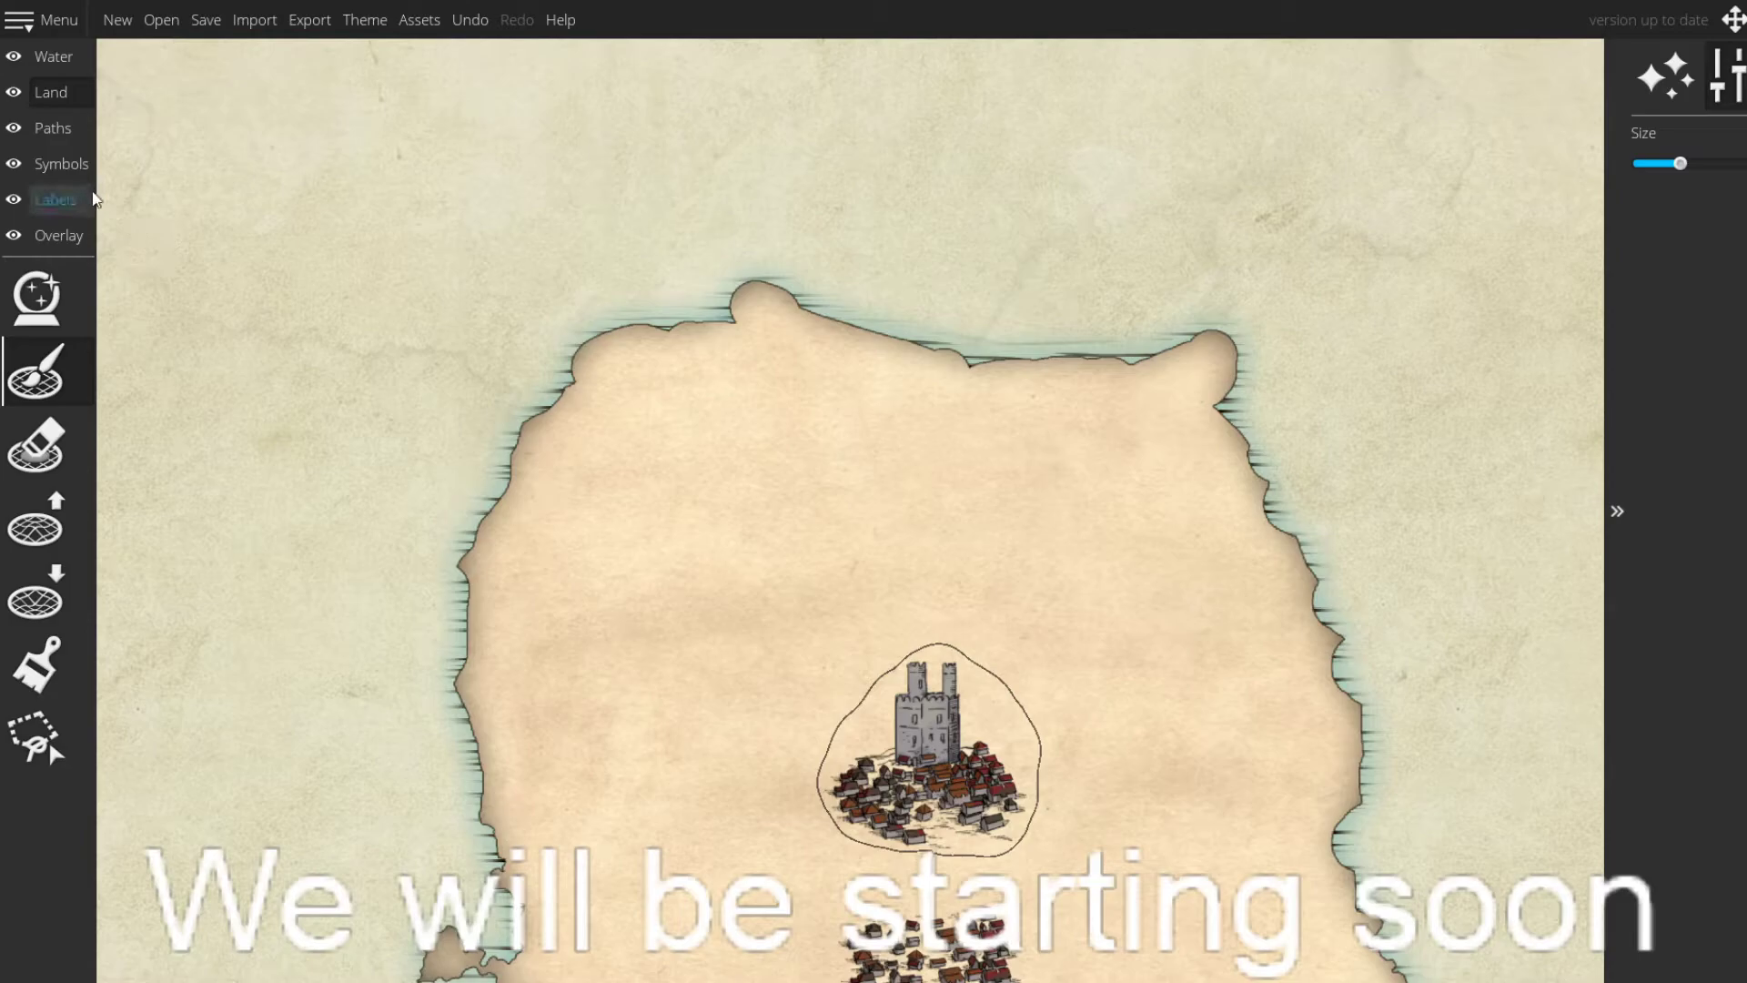
pyautogui.click(56, 506)
pyautogui.moveTo(773, 291)
pyautogui.mouseDown()
pyautogui.moveTo(996, 375)
pyautogui.moveTo(1031, 377)
pyautogui.moveTo(991, 361)
pyautogui.moveTo(1105, 376)
pyautogui.moveTo(1208, 340)
pyautogui.mouseUp()
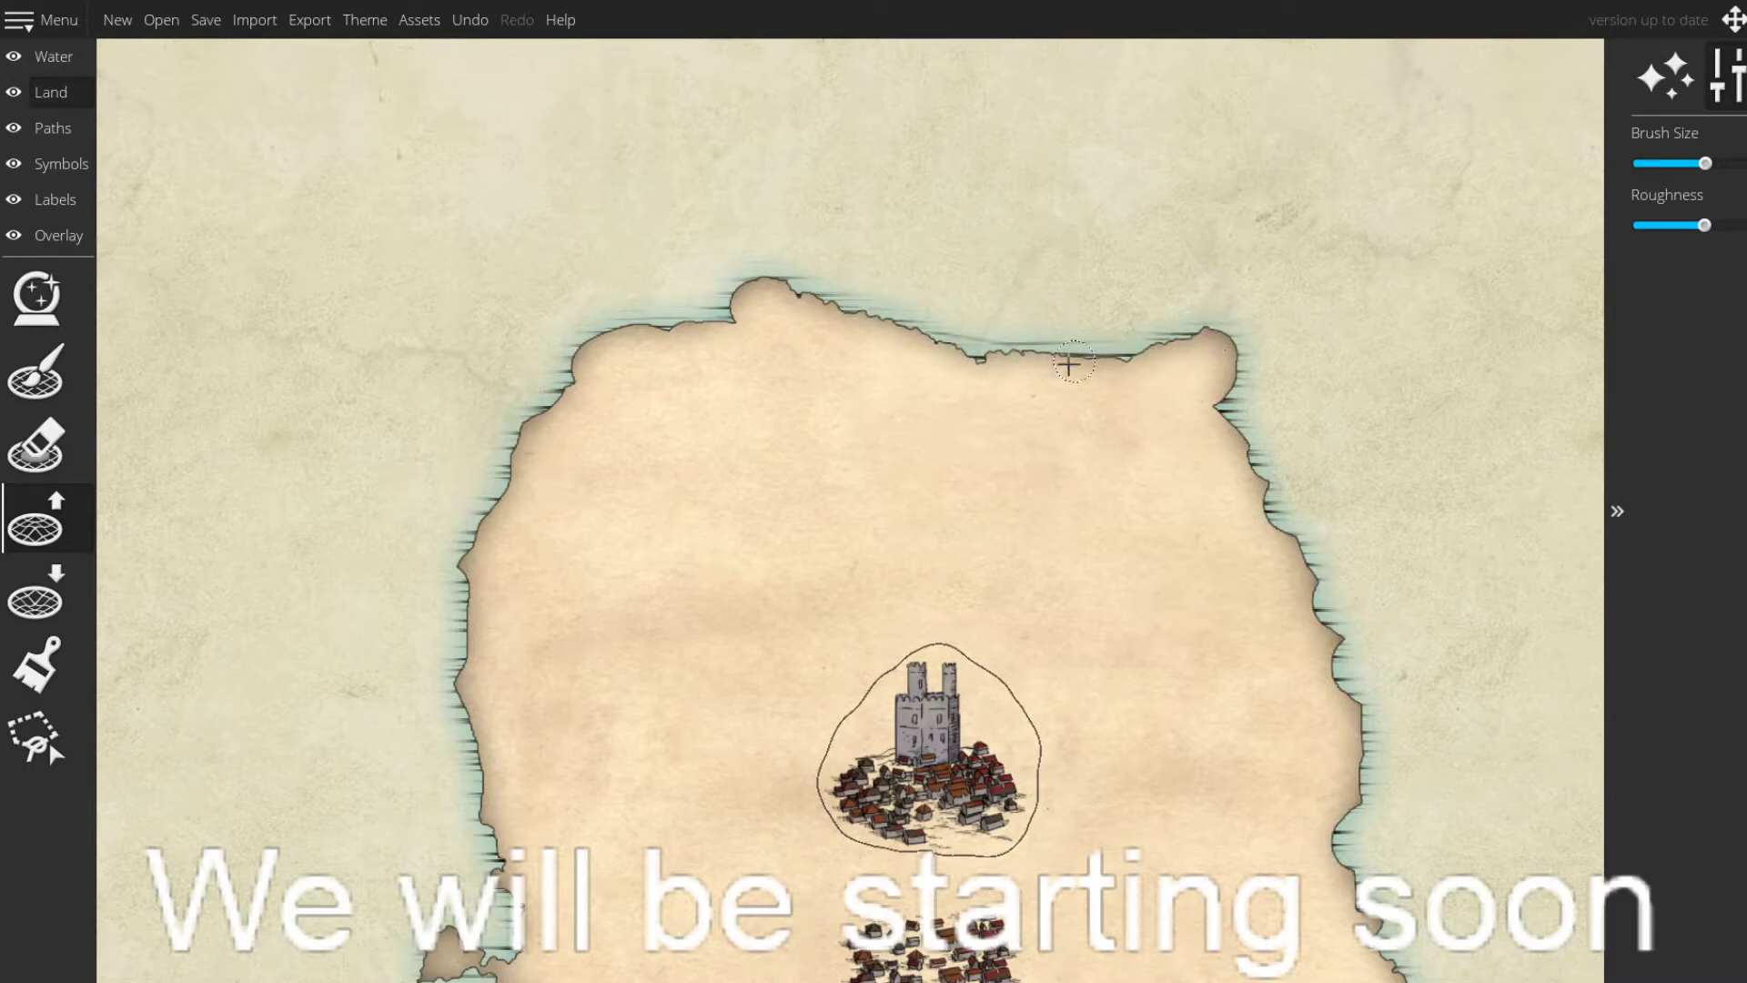
# - Roughen the northwest stretch of the island's coastline with the raise-land brush
pyautogui.moveTo(1180, 514)
pyautogui.mouseDown()
pyautogui.moveTo(975, 461)
pyautogui.moveTo(889, 352)
pyautogui.moveTo(938, 371)
pyautogui.moveTo(936, 466)
pyautogui.mouseUp()
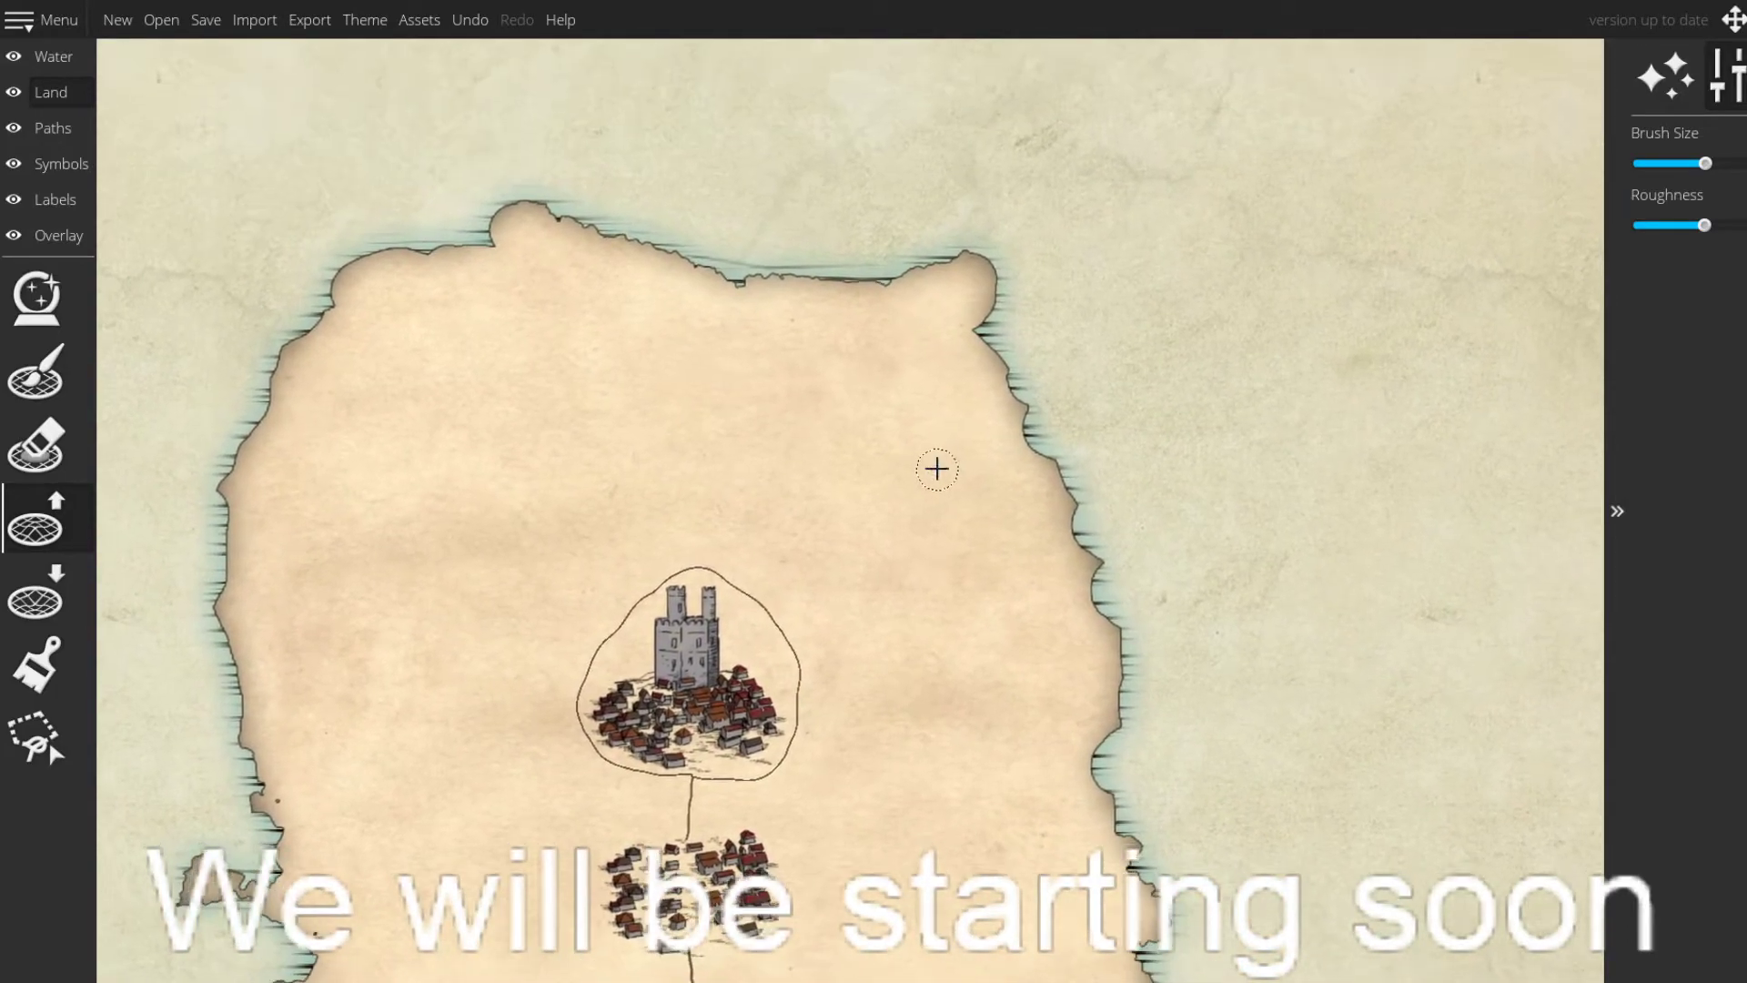
pyautogui.scroll(-2, 933, 463)
pyautogui.scroll(-1, 870, 441)
pyautogui.scroll(2, 866, 440)
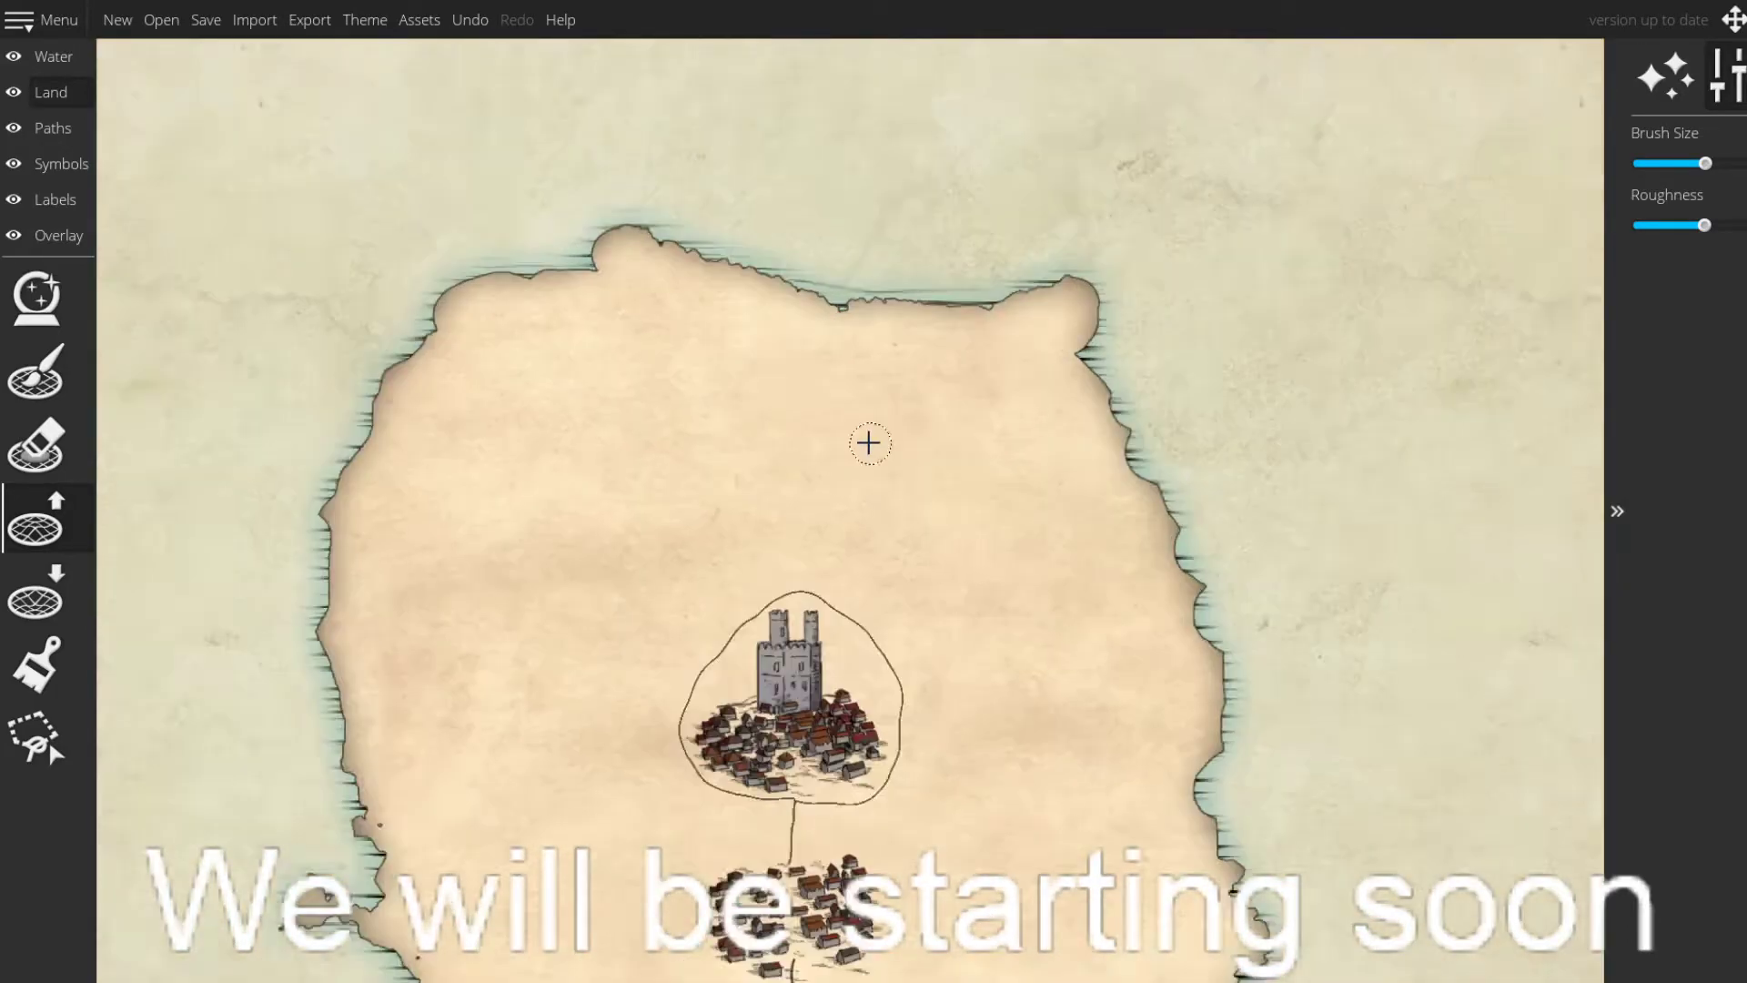
pyautogui.moveTo(616, 254); pyautogui.dragTo(861, 384)
pyautogui.moveTo(816, 344)
pyautogui.mouseDown()
pyautogui.moveTo(756, 331)
pyautogui.moveTo(766, 364)
pyautogui.moveTo(689, 341)
pyautogui.moveTo(635, 431)
pyautogui.moveTo(590, 478)
pyautogui.mouseUp()
pyautogui.moveTo(773, 592); pyautogui.dragTo(370, 234)
pyautogui.moveTo(920, 642); pyautogui.dragTo(923, 436)
pyautogui.scroll(-6, 924, 437)
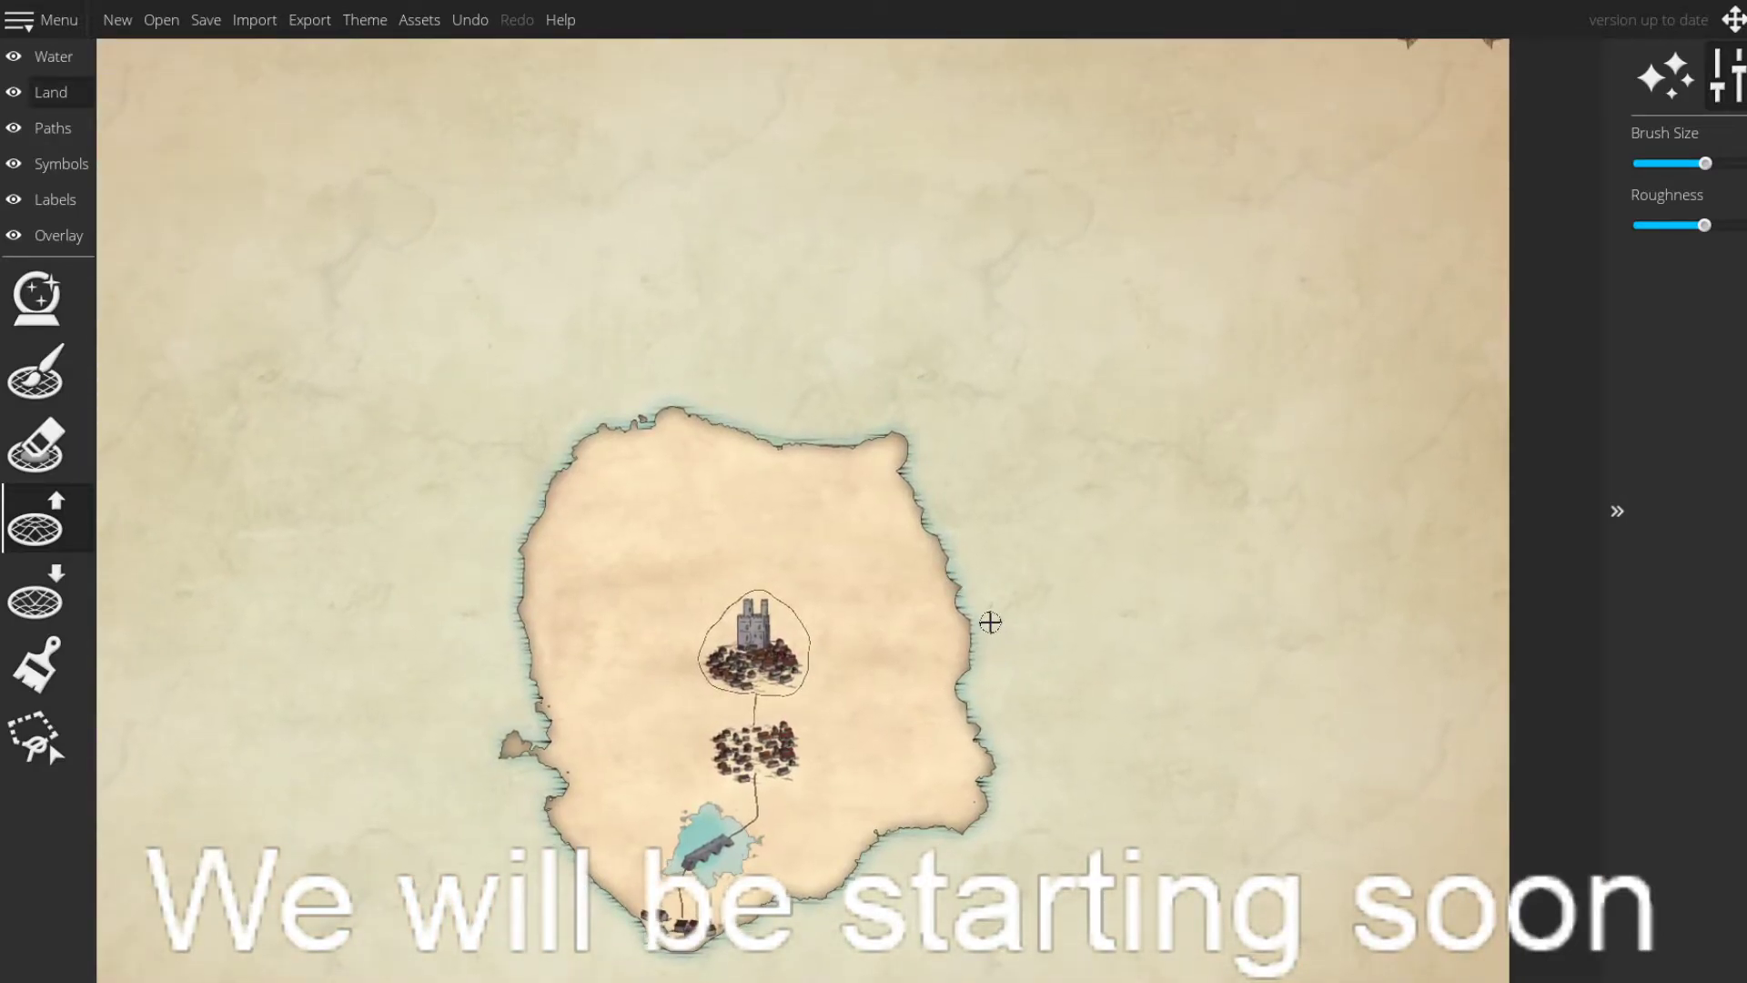
# - Paint the outline of a second landmass in the sea east of the island with a larger land brush
pyautogui.moveTo(1077, 546); pyautogui.dragTo(822, 574)
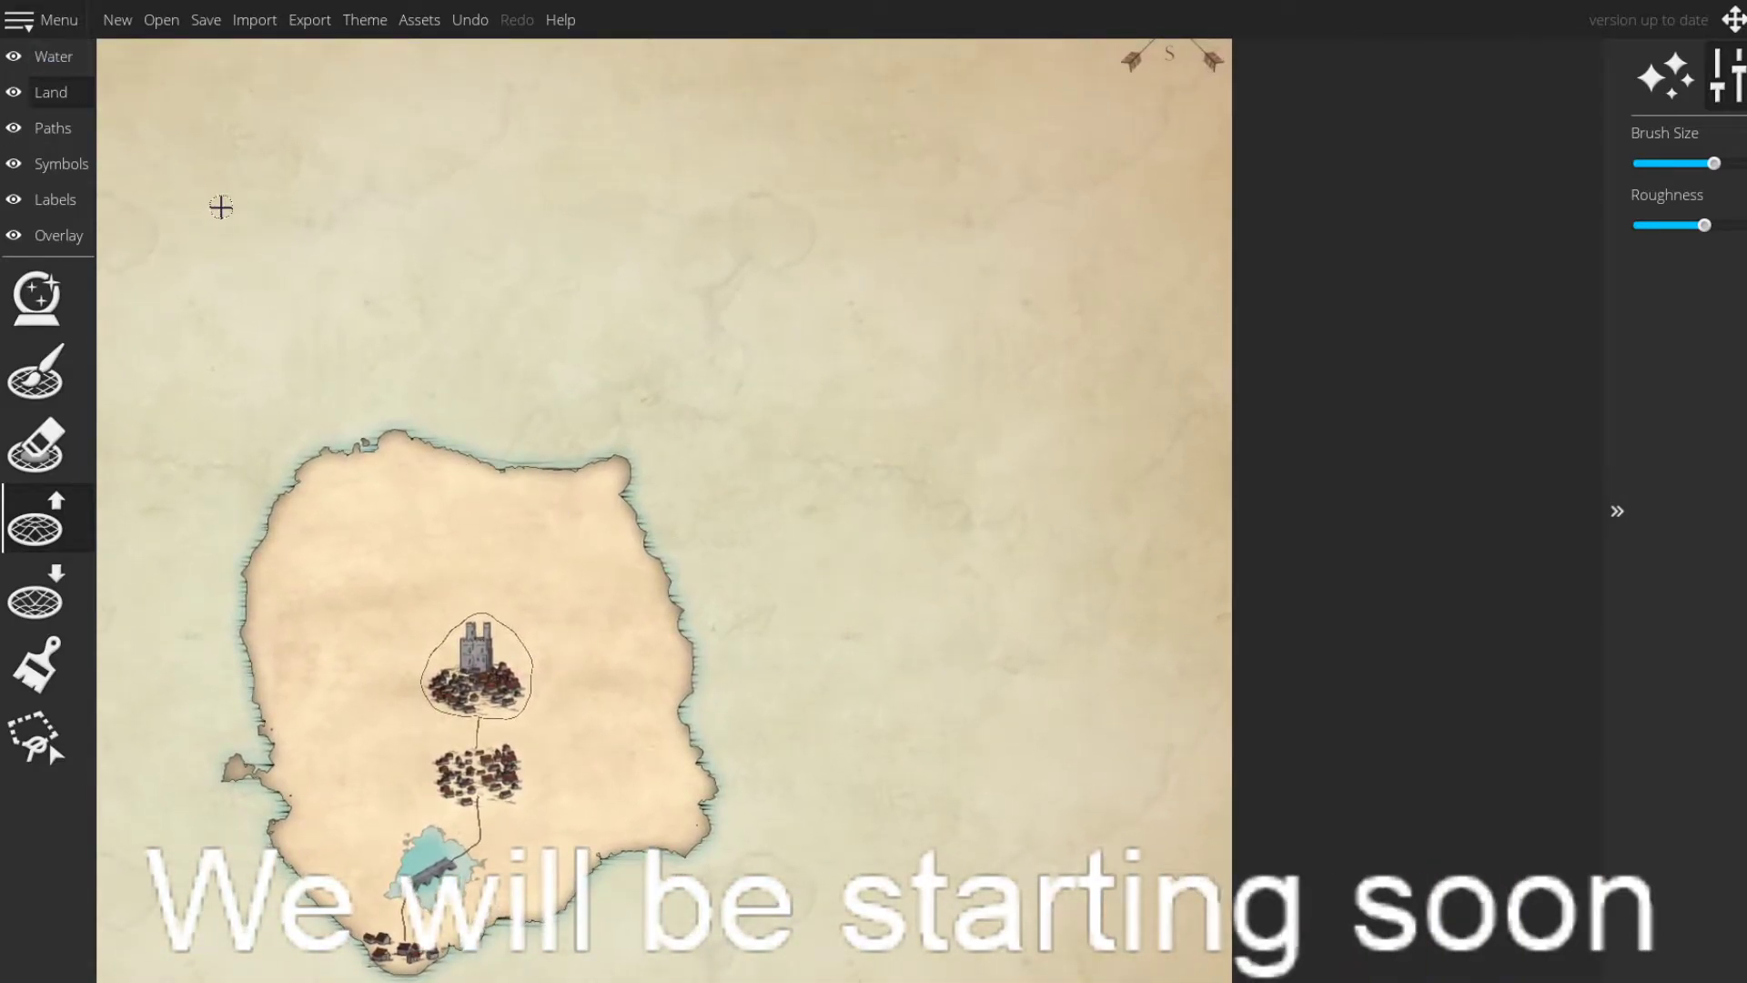
pyautogui.click(42, 371)
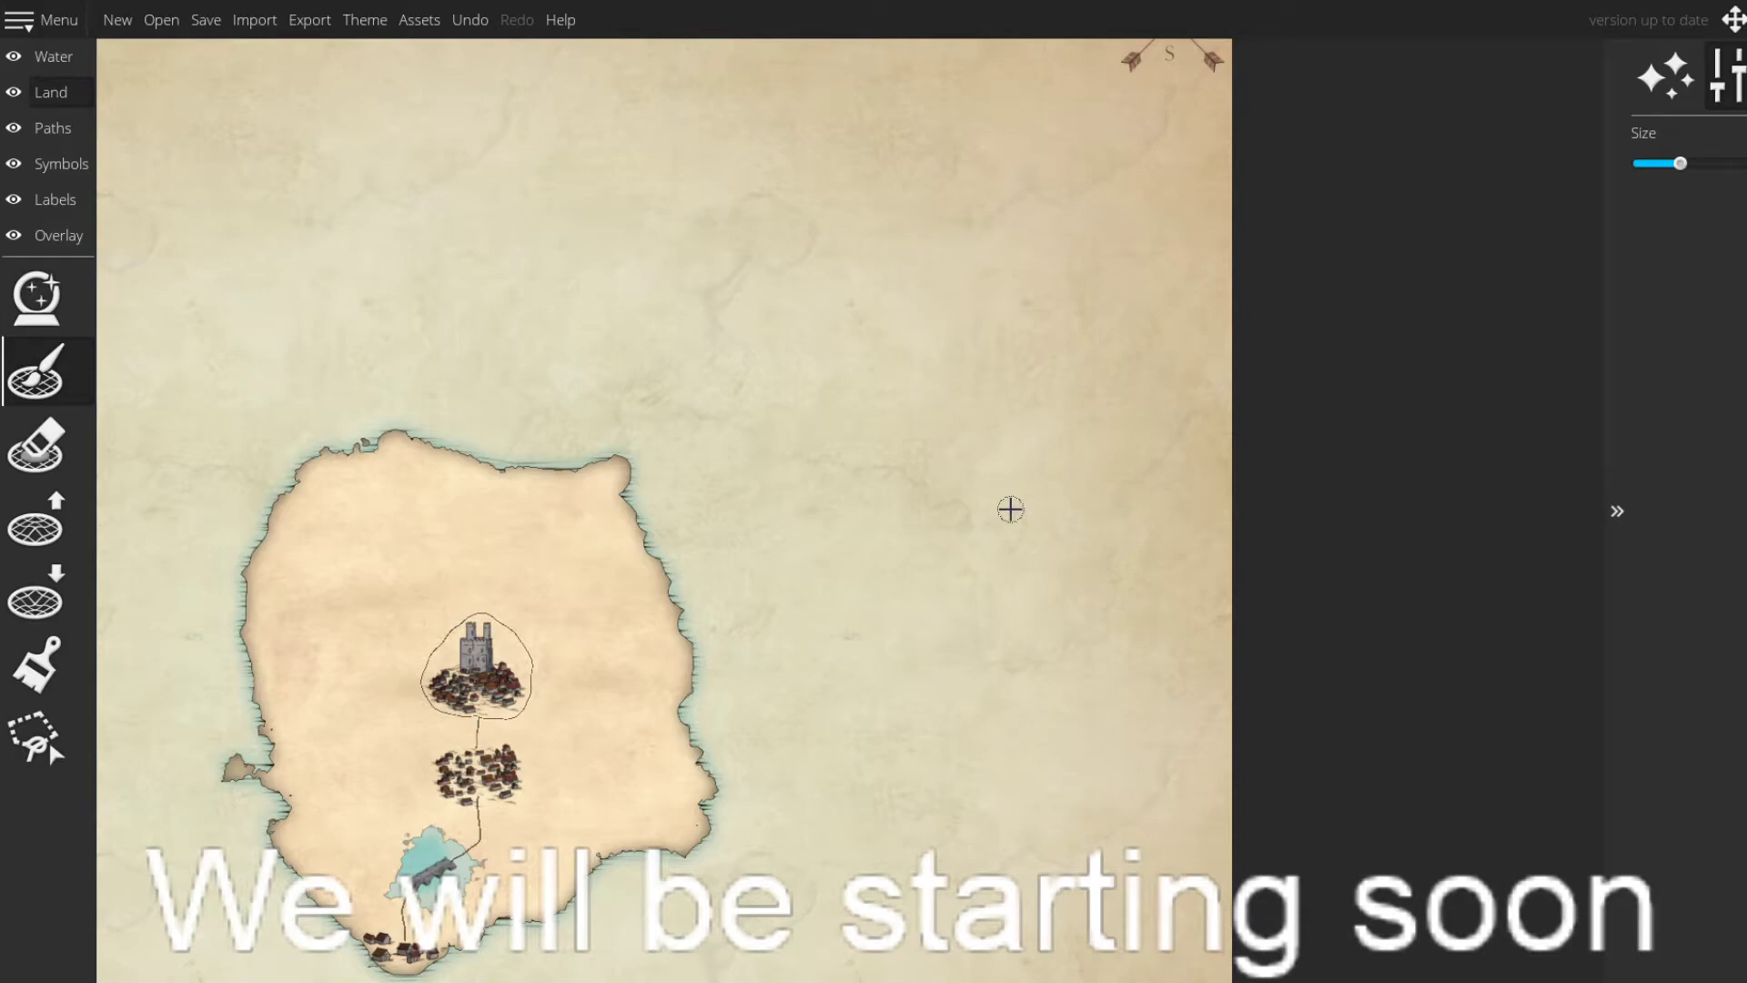
pyautogui.scroll(2, 1008, 510)
pyautogui.moveTo(1095, 251)
pyautogui.mouseDown()
pyautogui.moveTo(1232, 665)
pyautogui.moveTo(1179, 489)
pyautogui.moveTo(1076, 378)
pyautogui.mouseUp()
pyautogui.moveTo(741, 735)
pyautogui.mouseDown()
pyautogui.moveTo(954, 584)
pyautogui.moveTo(819, 823)
pyautogui.moveTo(866, 761)
pyautogui.mouseUp()
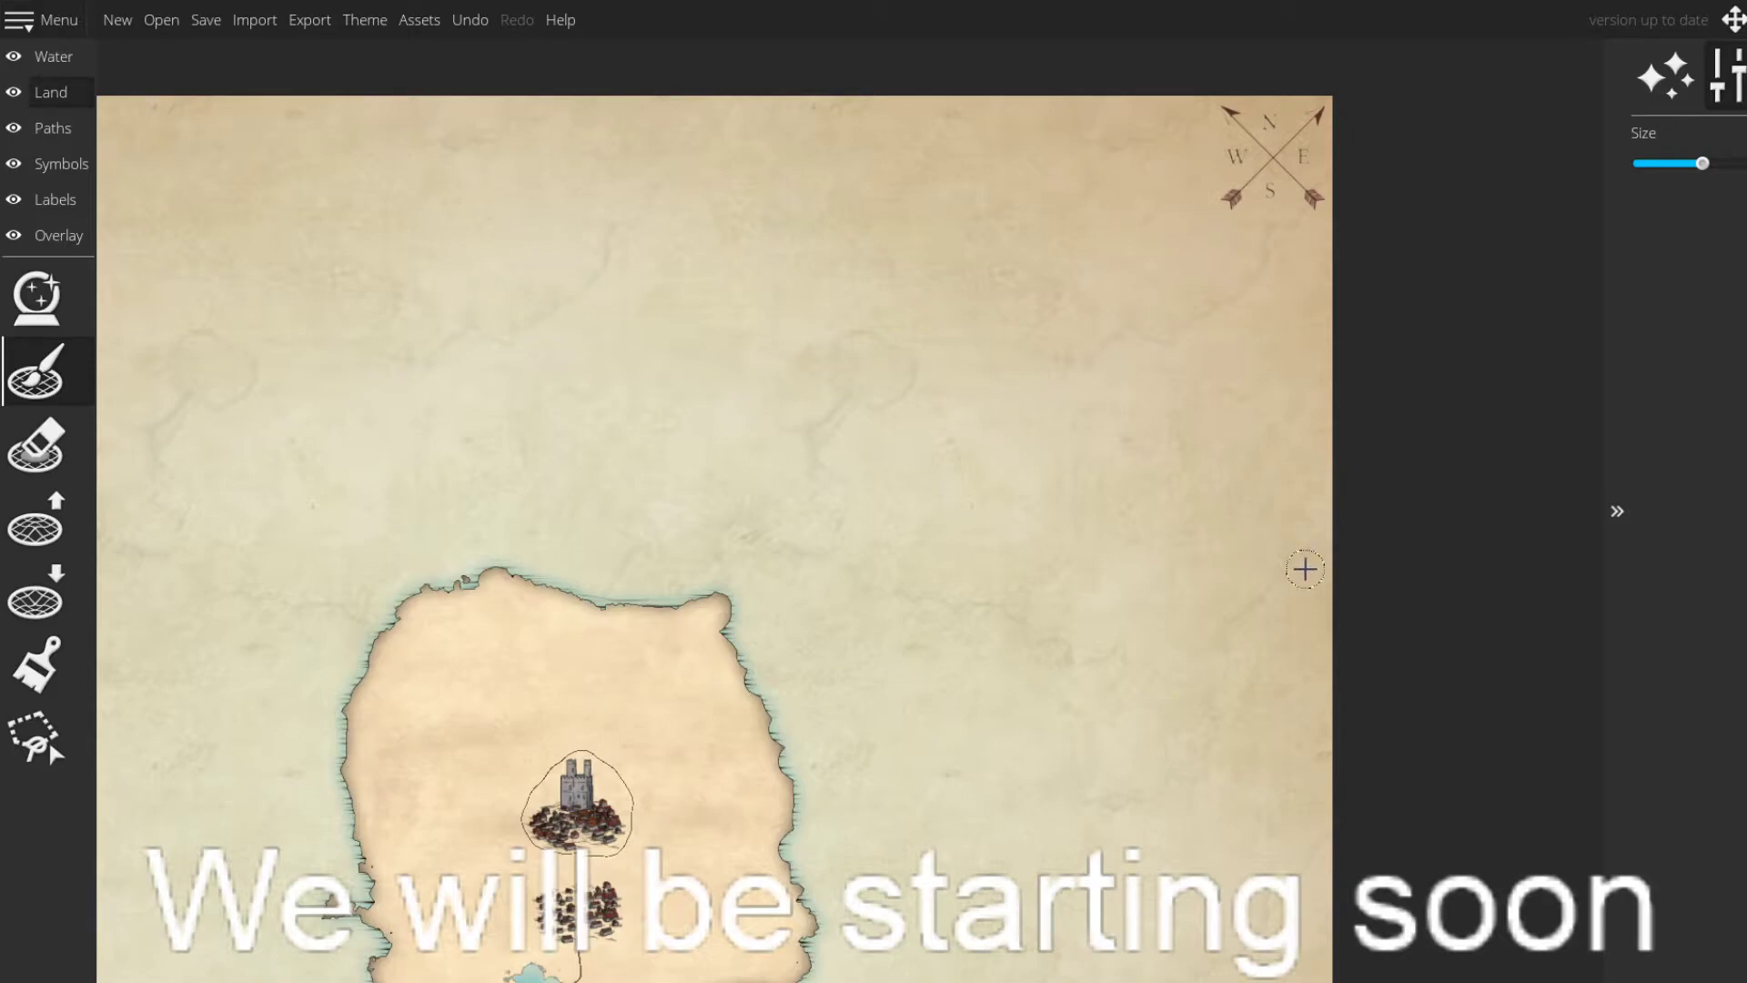
pyautogui.moveTo(1224, 592); pyautogui.dragTo(1175, 409)
pyautogui.moveTo(1140, 472)
pyautogui.mouseDown()
pyautogui.moveTo(1217, 523)
pyautogui.moveTo(1237, 515)
pyautogui.moveTo(1237, 464)
pyautogui.moveTo(1215, 466)
pyautogui.mouseUp()
pyautogui.moveTo(1180, 600); pyautogui.dragTo(1203, 534)
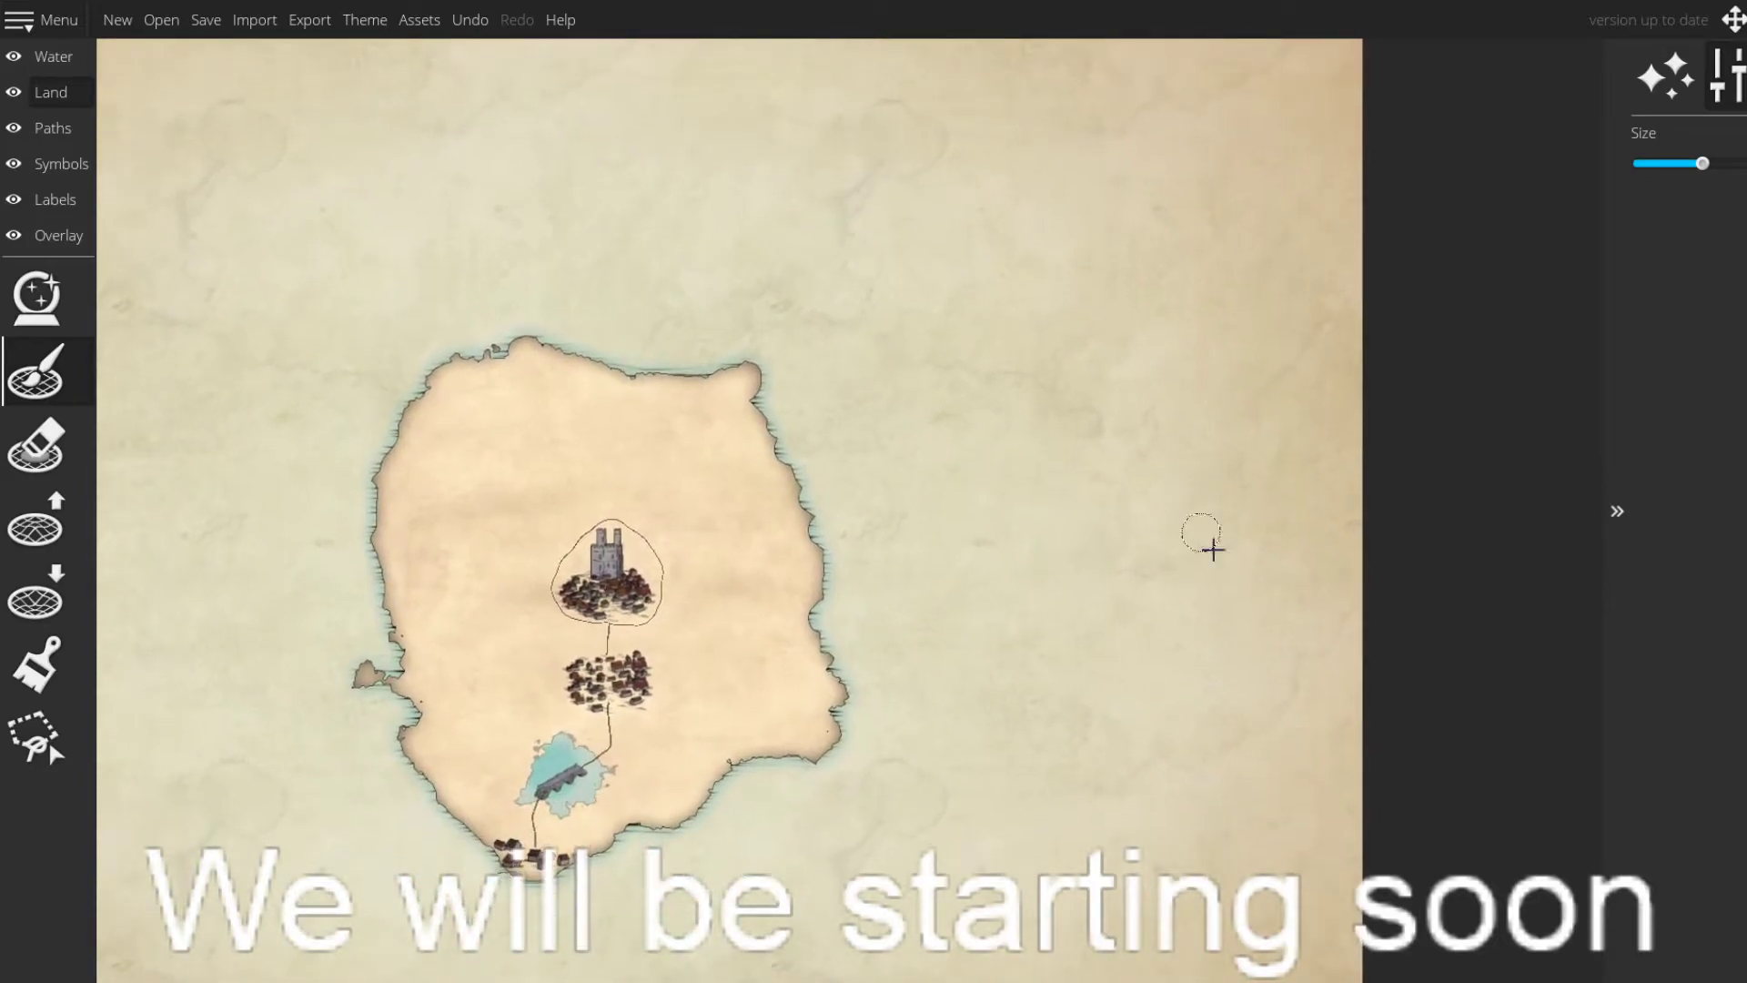
pyautogui.moveTo(1140, 421)
pyautogui.mouseDown()
pyautogui.moveTo(1155, 729)
pyautogui.moveTo(1157, 663)
pyautogui.mouseUp()
pyautogui.moveTo(1259, 592); pyautogui.dragTo(1285, 290)
pyautogui.moveTo(1181, 737); pyautogui.dragTo(1041, 661)
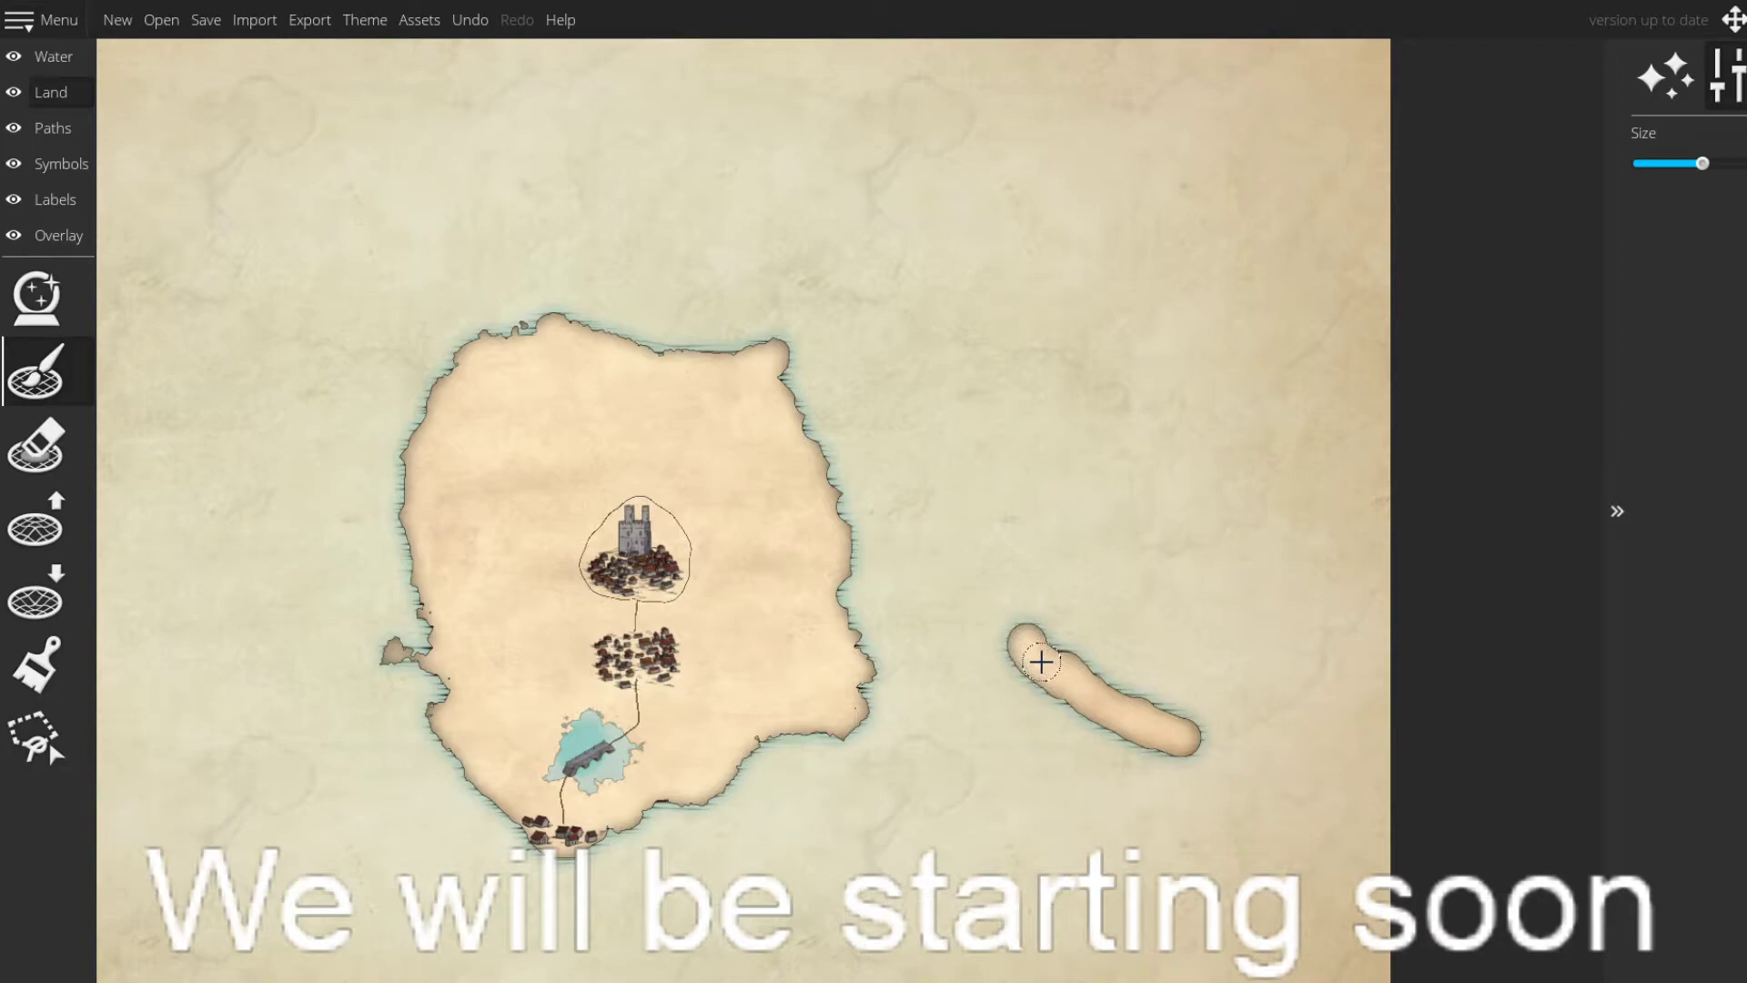
pyautogui.moveTo(1037, 655)
pyautogui.mouseDown()
pyautogui.moveTo(1061, 646)
pyautogui.moveTo(1032, 637)
pyautogui.moveTo(1040, 649)
pyautogui.moveTo(1019, 510)
pyautogui.moveTo(1037, 450)
pyautogui.moveTo(1056, 480)
pyautogui.moveTo(1038, 413)
pyautogui.moveTo(1017, 435)
pyautogui.moveTo(1062, 410)
pyautogui.moveTo(1038, 393)
pyautogui.moveTo(1052, 382)
pyautogui.moveTo(1245, 458)
pyautogui.moveTo(1265, 484)
pyautogui.moveTo(1300, 560)
pyautogui.moveTo(1272, 711)
pyautogui.mouseUp()
# - Undo the latest land strokes back to the western and southwestern edge of the new eastern landmass
pyautogui.hotkey('ctrl', 'z')
pyautogui.hotkey('ctrl', 'z')
pyautogui.hotkey('ctrl', 'z')
pyautogui.hotkey('ctrl', 'z')
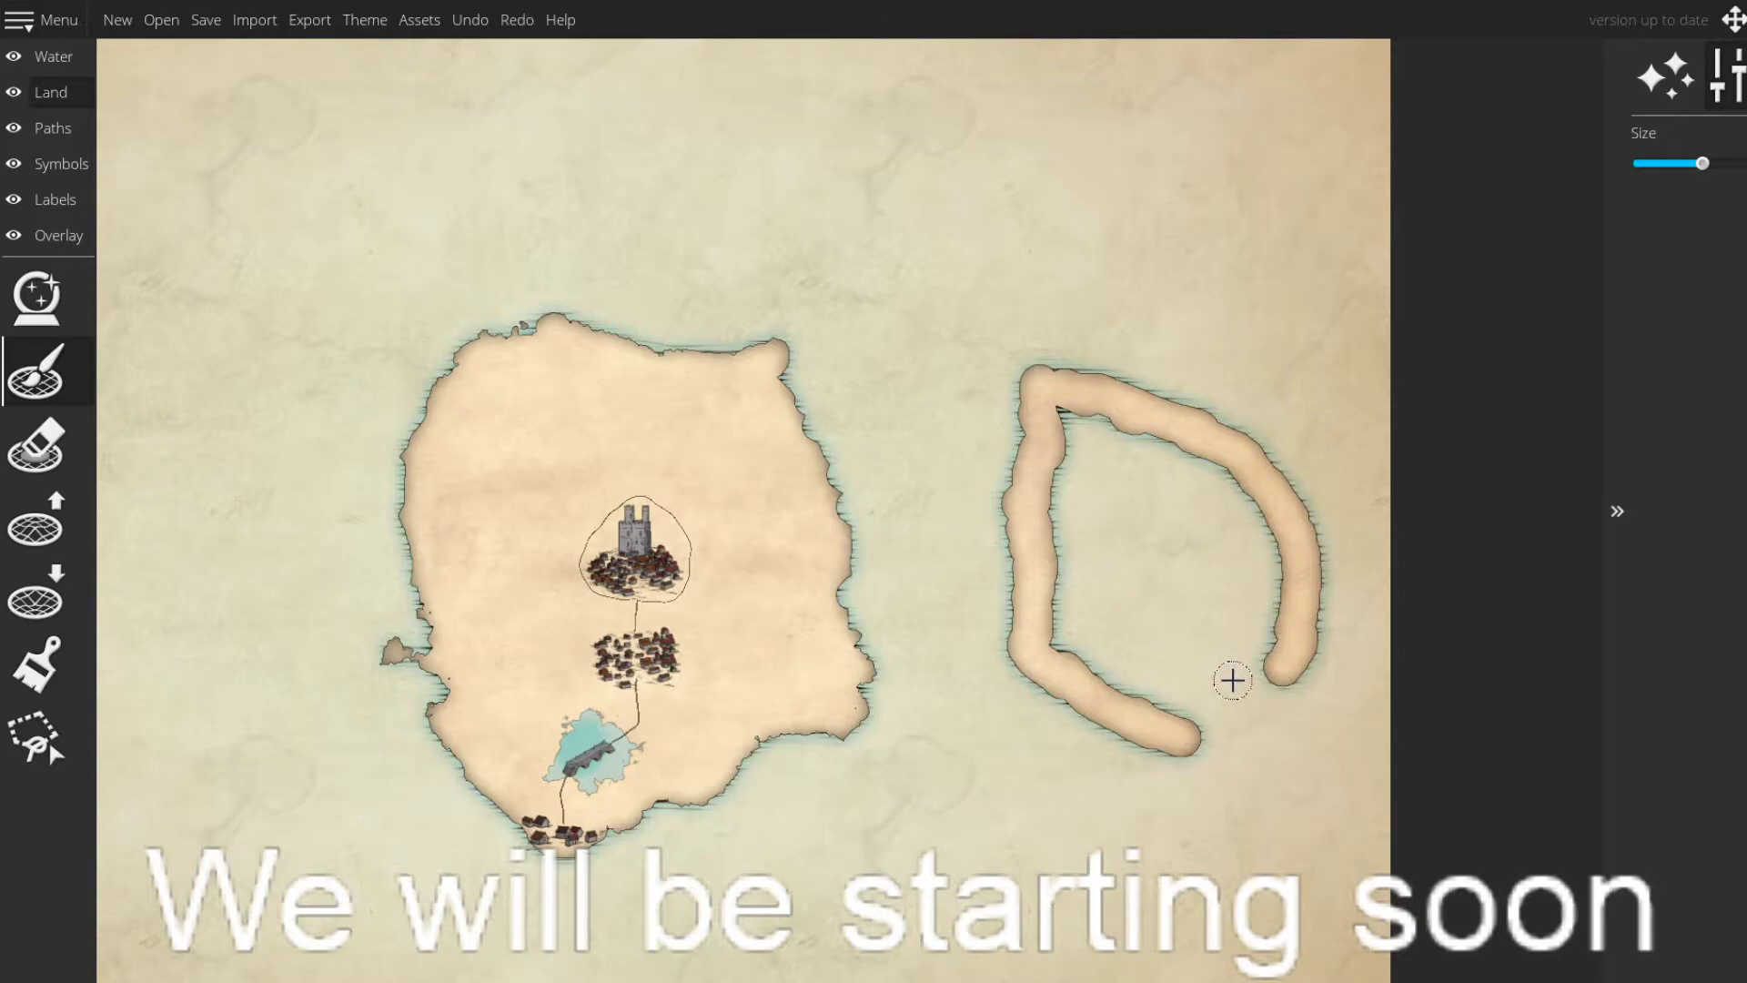
pyautogui.hotkey('ctrl', 'z')
pyautogui.hotkey('ctrl', 'z')
pyautogui.hotkey('ctrl', 'z')
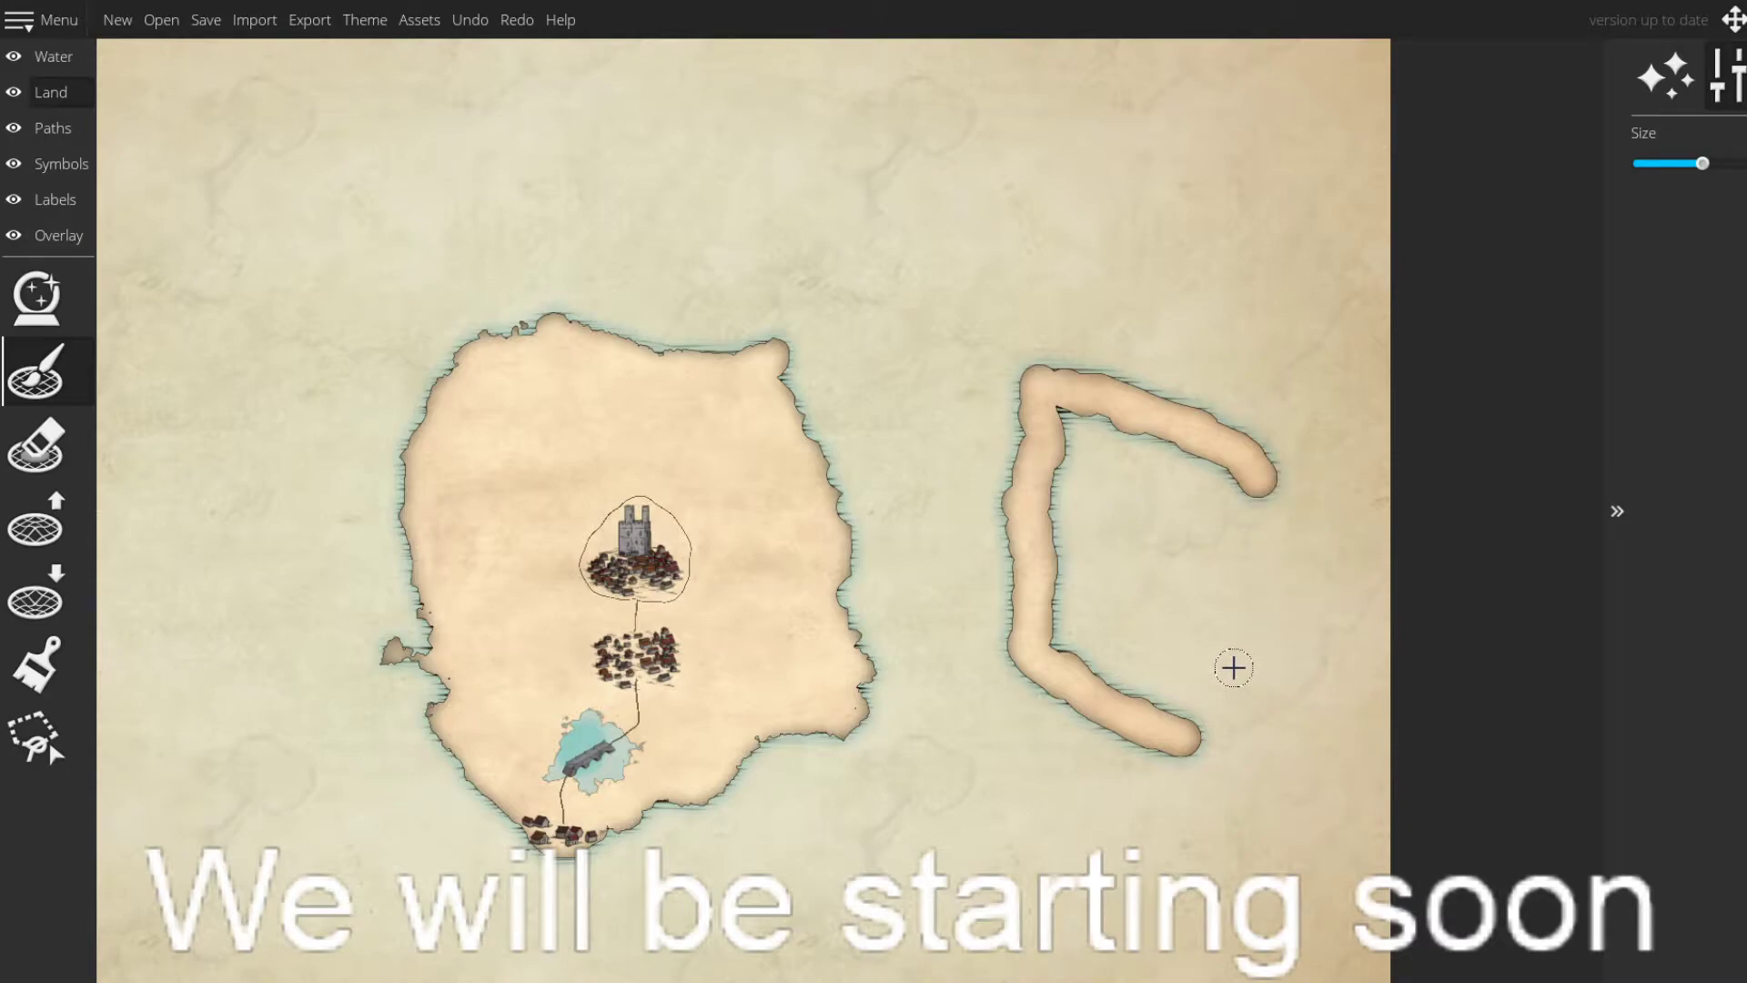
pyautogui.hotkey('ctrl', 'z')
pyautogui.hotkey('ctrl', 'z')
pyautogui.hotkey('ctrl', 'z')
pyautogui.hotkey('ctrl', 'z')
pyautogui.hotkey('ctrl', 'z')
pyautogui.hotkey('ctrl', 'z')
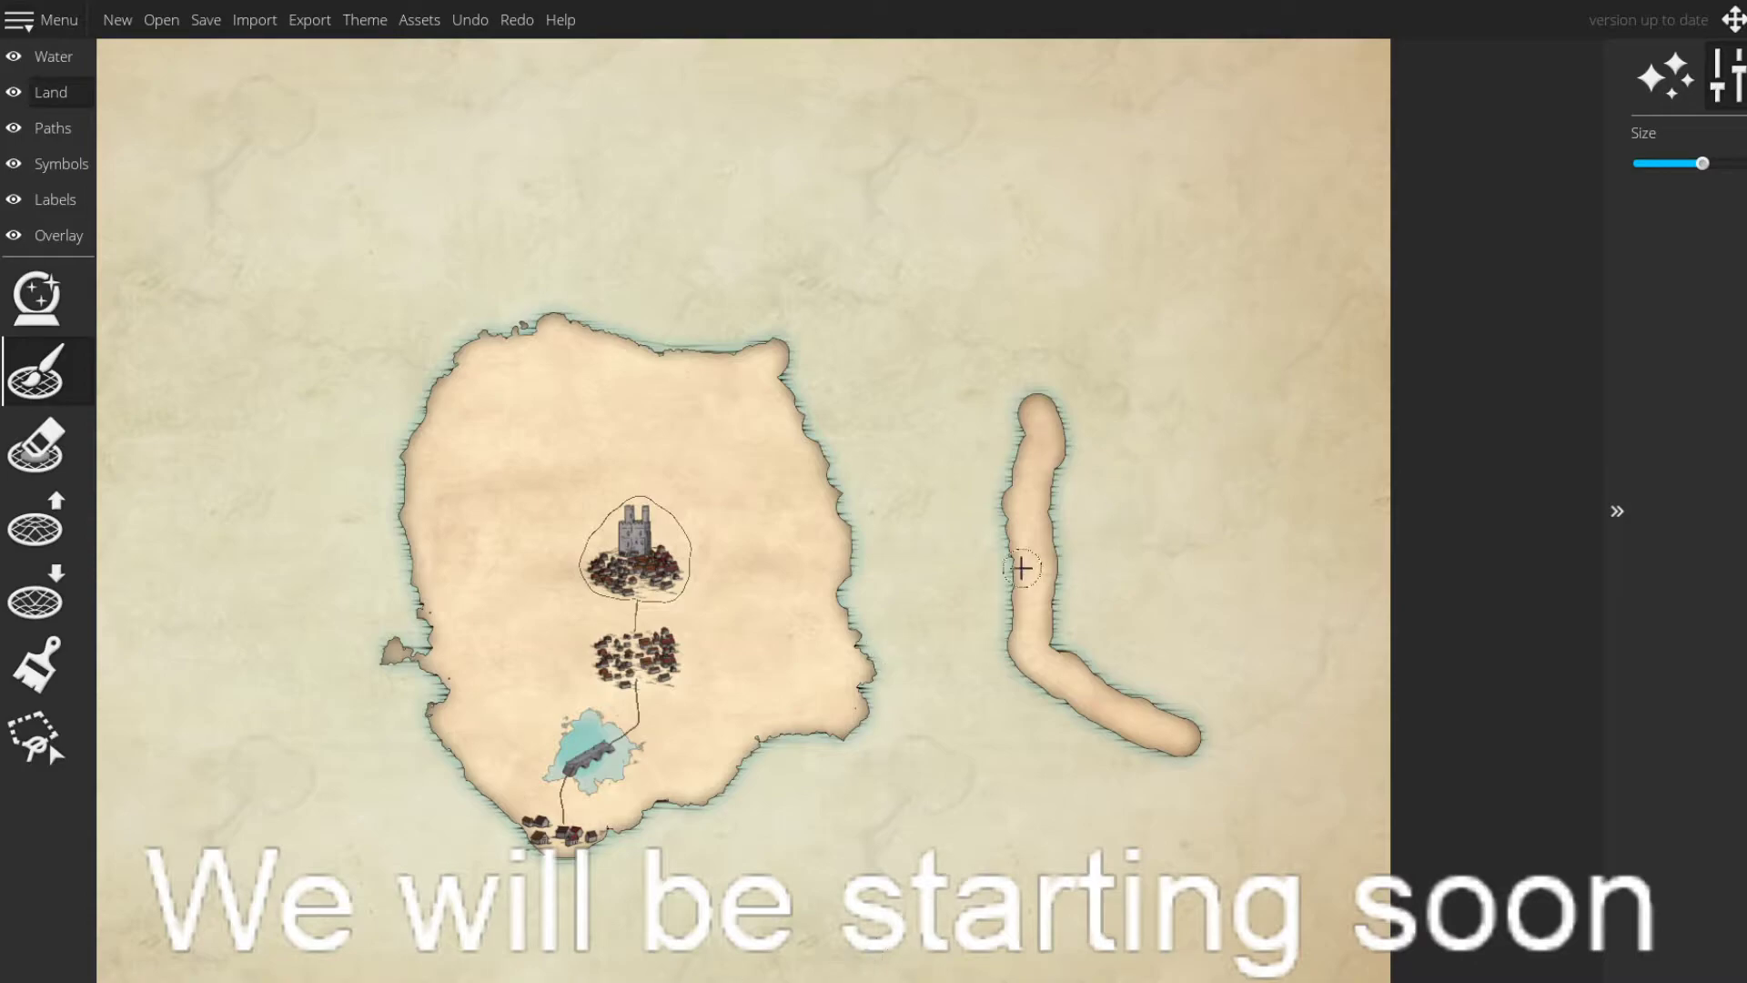
pyautogui.moveTo(800, 460); pyautogui.dragTo(935, 495)
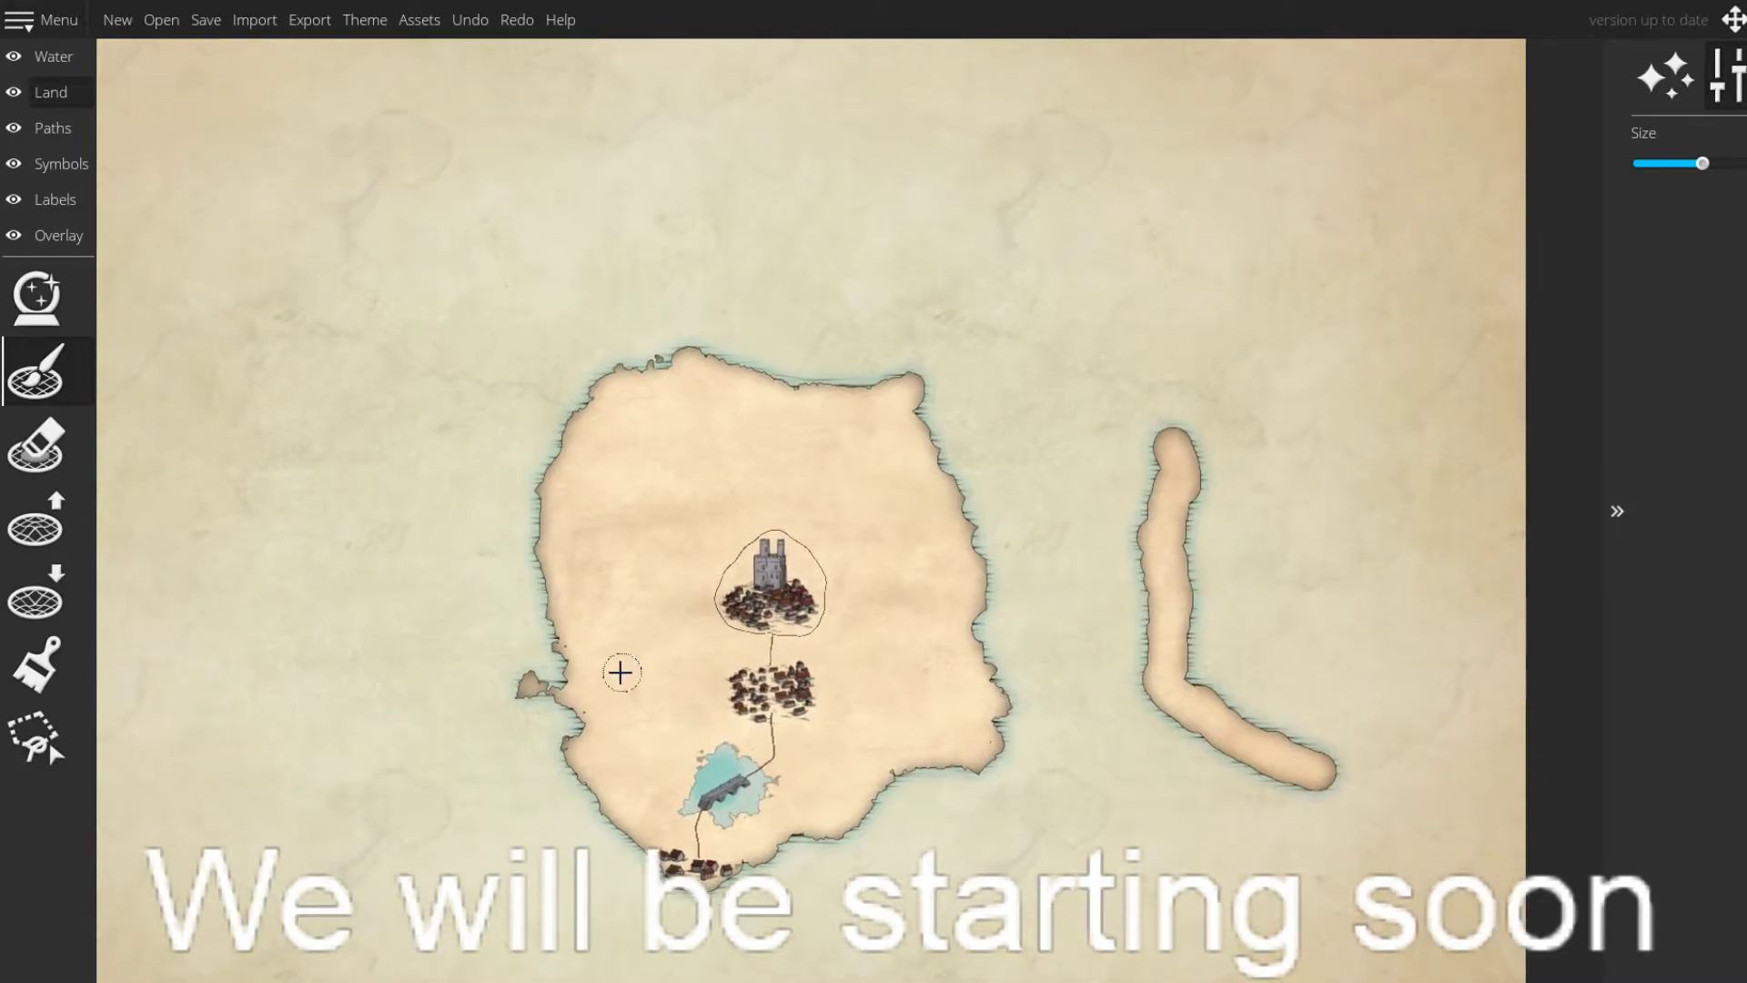
# - Extend the main island's west, north and east coasts outward with the land brush, joining the small western islet
pyautogui.moveTo(580, 670)
pyautogui.mouseDown()
pyautogui.moveTo(528, 524)
pyautogui.moveTo(552, 479)
pyautogui.moveTo(535, 483)
pyautogui.moveTo(597, 404)
pyautogui.moveTo(554, 467)
pyautogui.moveTo(558, 441)
pyautogui.moveTo(641, 395)
pyautogui.moveTo(595, 394)
pyautogui.moveTo(655, 369)
pyautogui.moveTo(781, 367)
pyautogui.mouseUp()
pyautogui.moveTo(919, 397)
pyautogui.mouseDown()
pyautogui.moveTo(955, 462)
pyautogui.moveTo(902, 398)
pyautogui.moveTo(944, 443)
pyautogui.moveTo(1000, 575)
pyautogui.moveTo(950, 503)
pyautogui.moveTo(1012, 662)
pyautogui.moveTo(971, 578)
pyautogui.moveTo(1004, 689)
pyautogui.moveTo(978, 762)
pyautogui.moveTo(900, 733)
pyautogui.mouseUp()
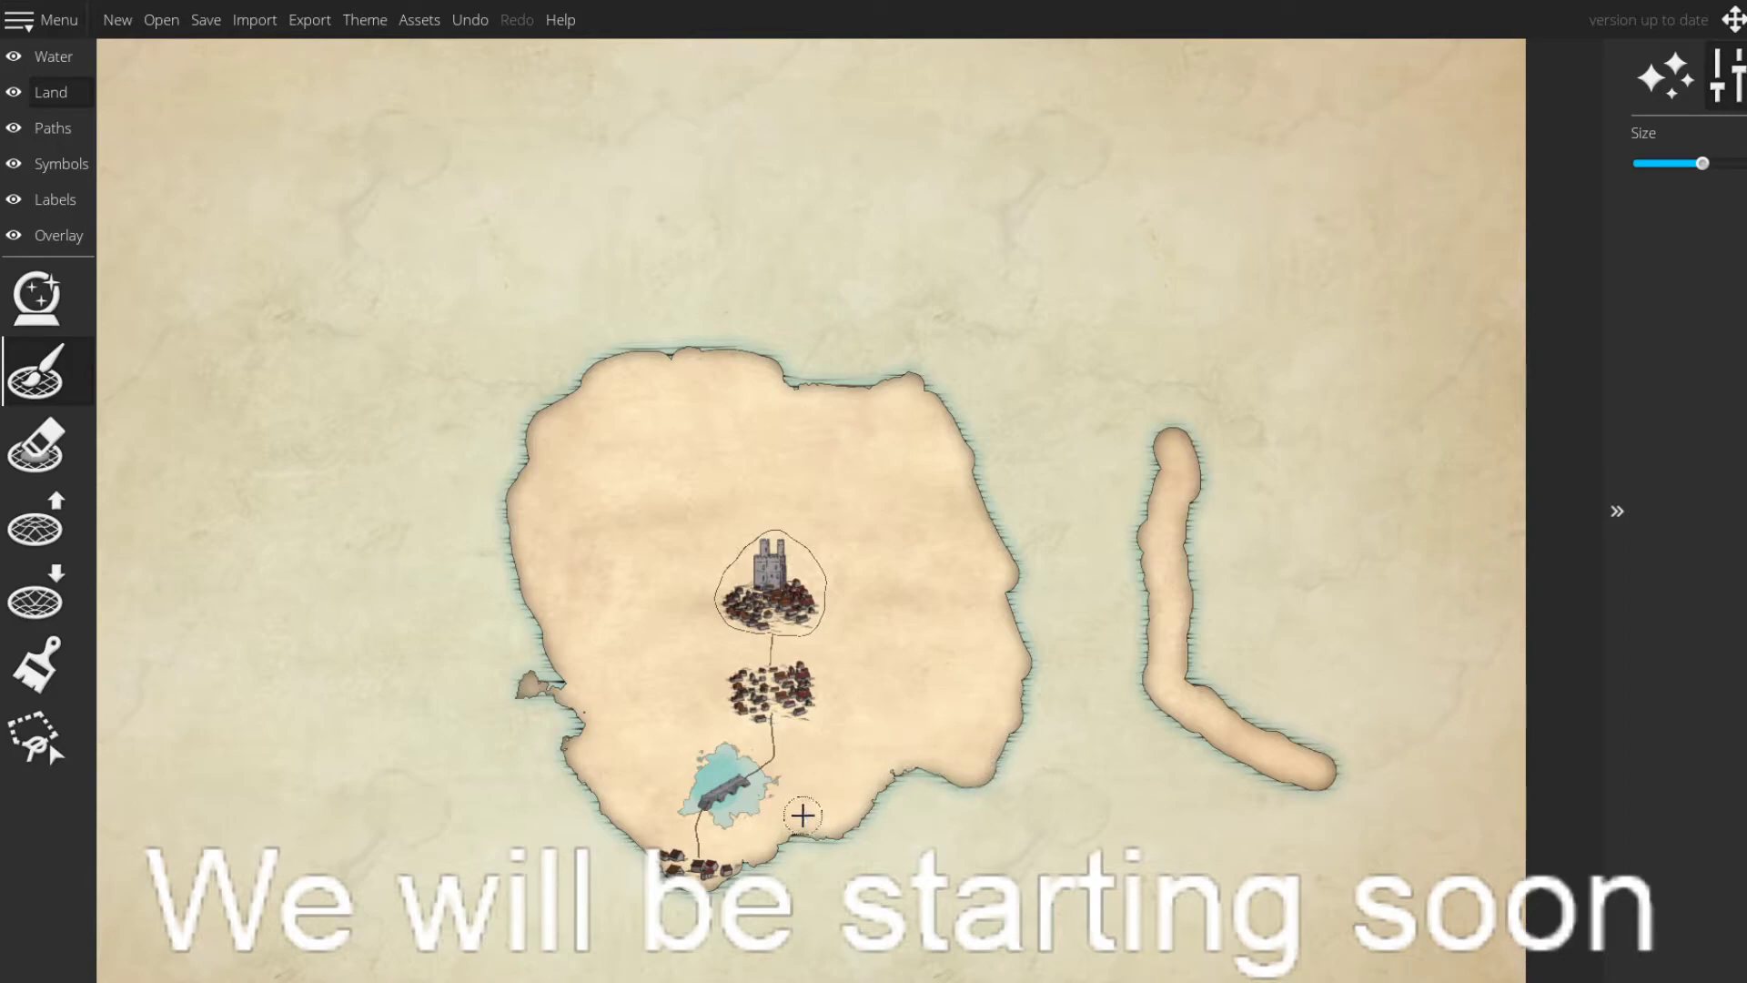
pyautogui.moveTo(548, 696)
pyautogui.mouseDown()
pyautogui.moveTo(534, 652)
pyautogui.moveTo(549, 652)
pyautogui.mouseUp()
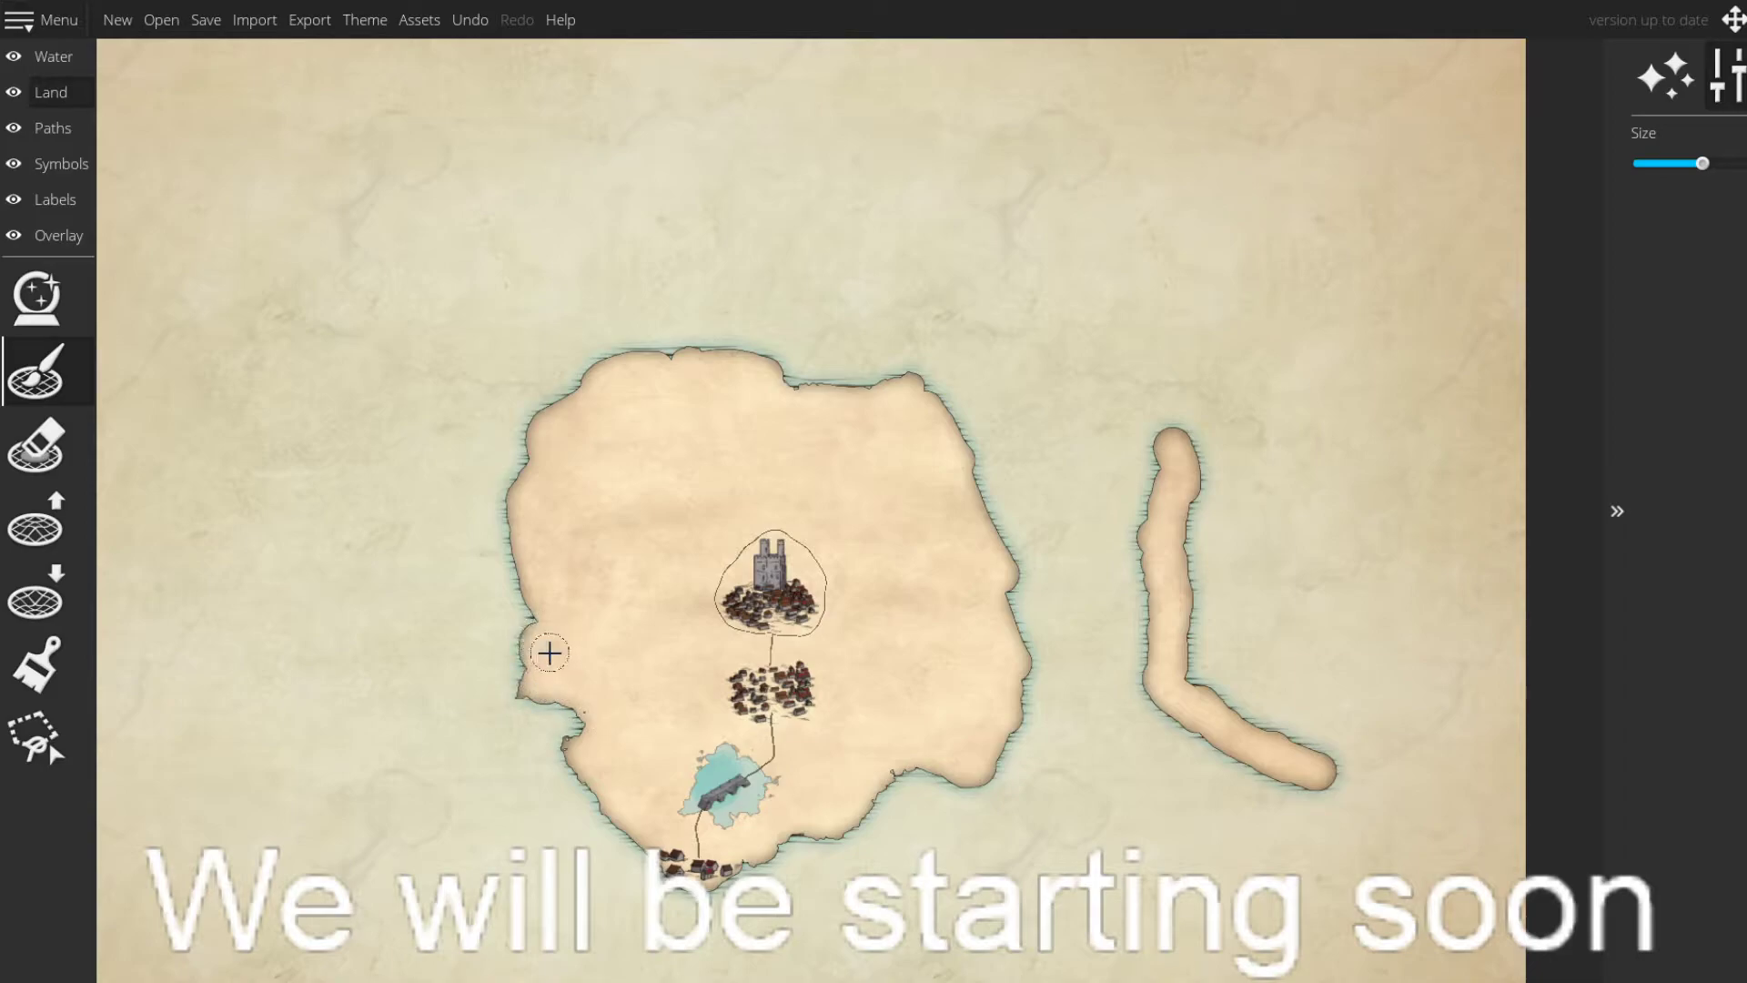
# - Roughen the main island's west, north and east coastlines with the raise-land brush
pyautogui.click(35, 444)
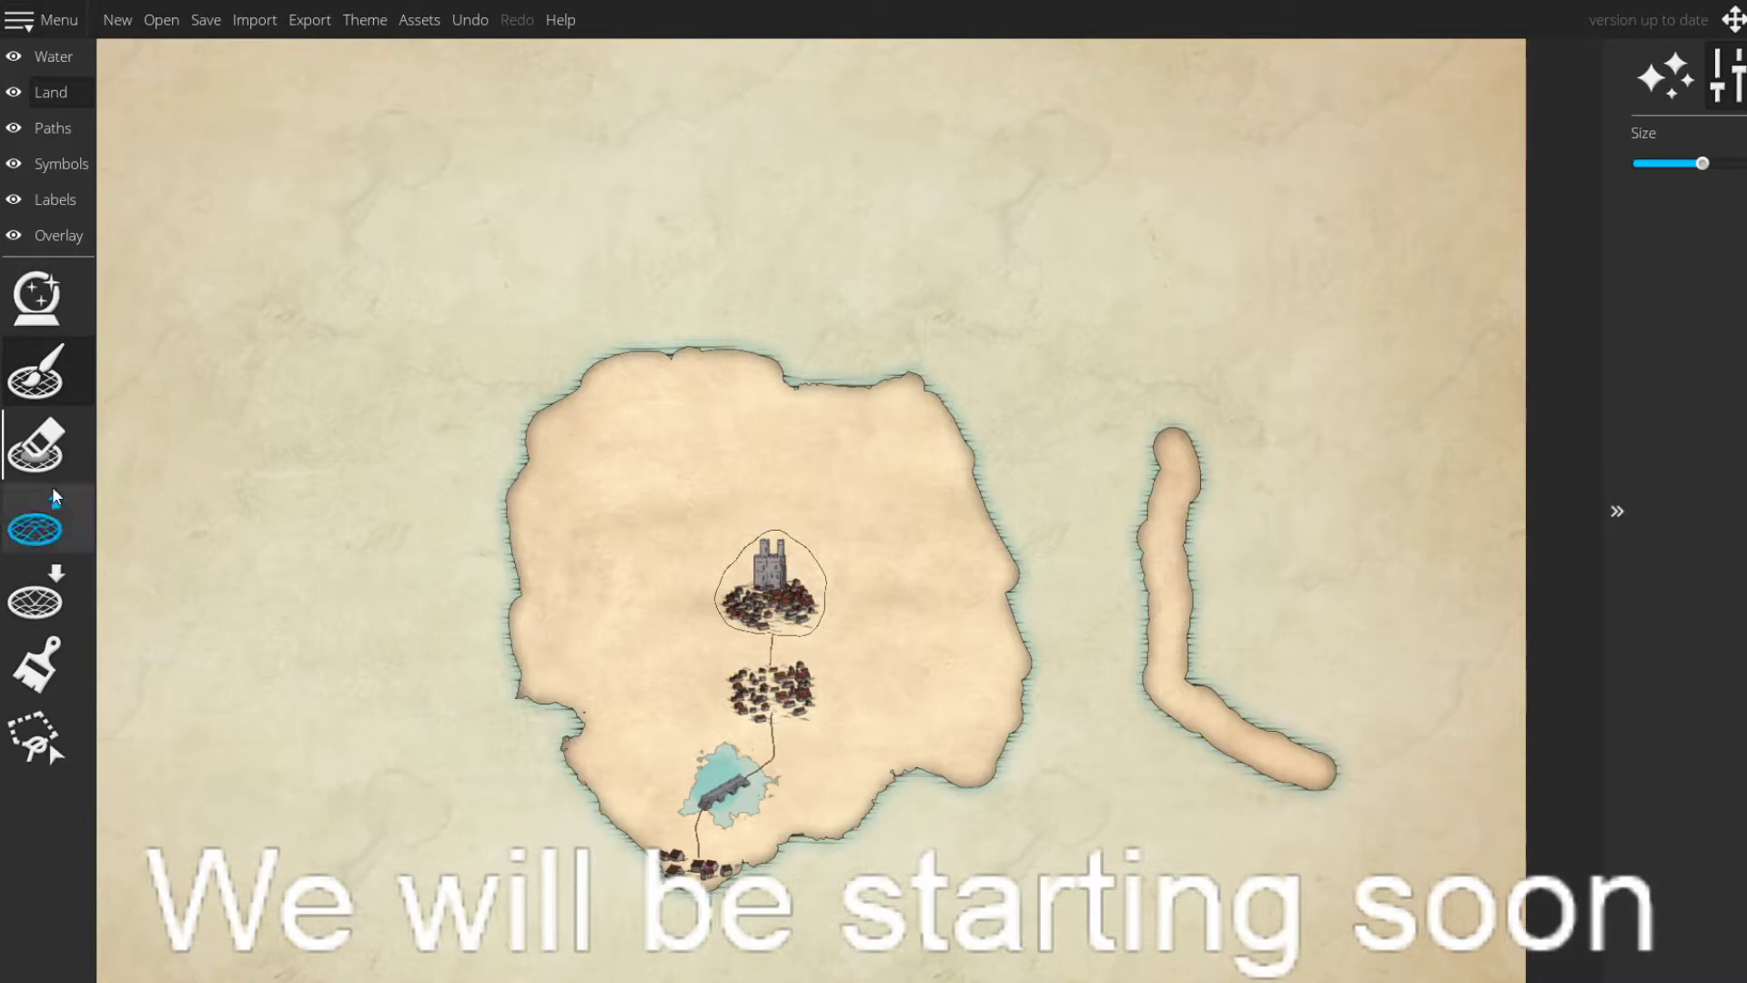
pyautogui.click(60, 514)
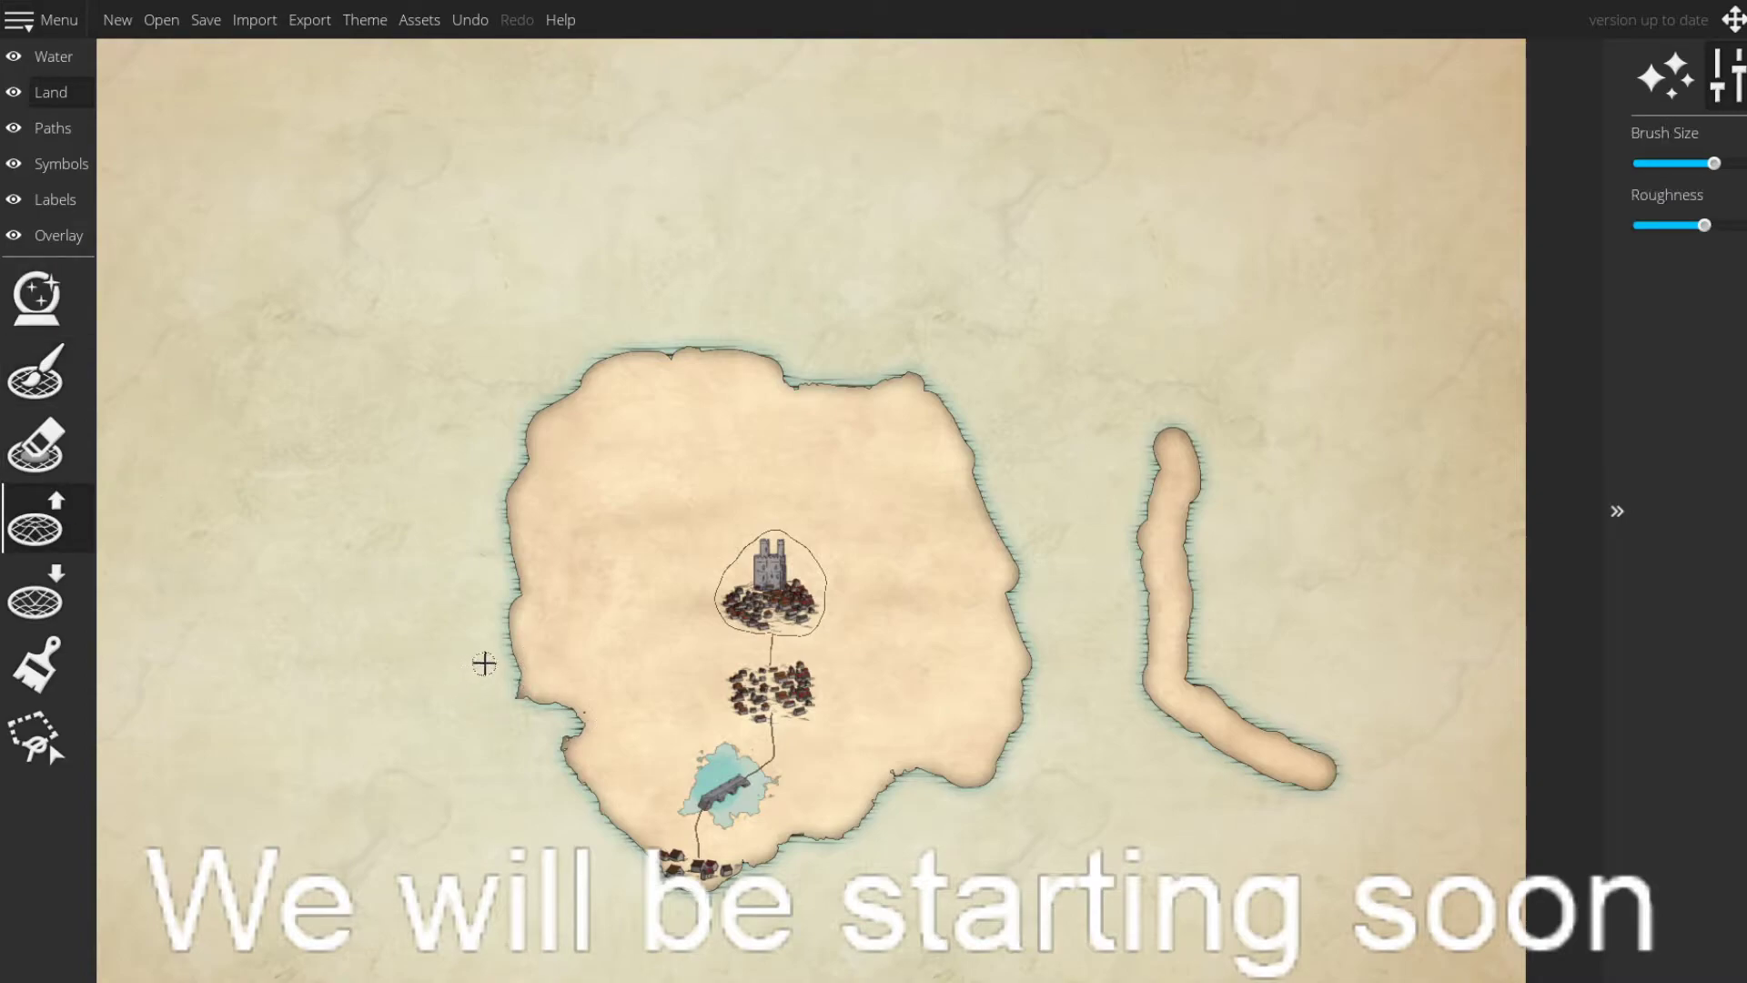
pyautogui.hotkey('ctrl', 'z')
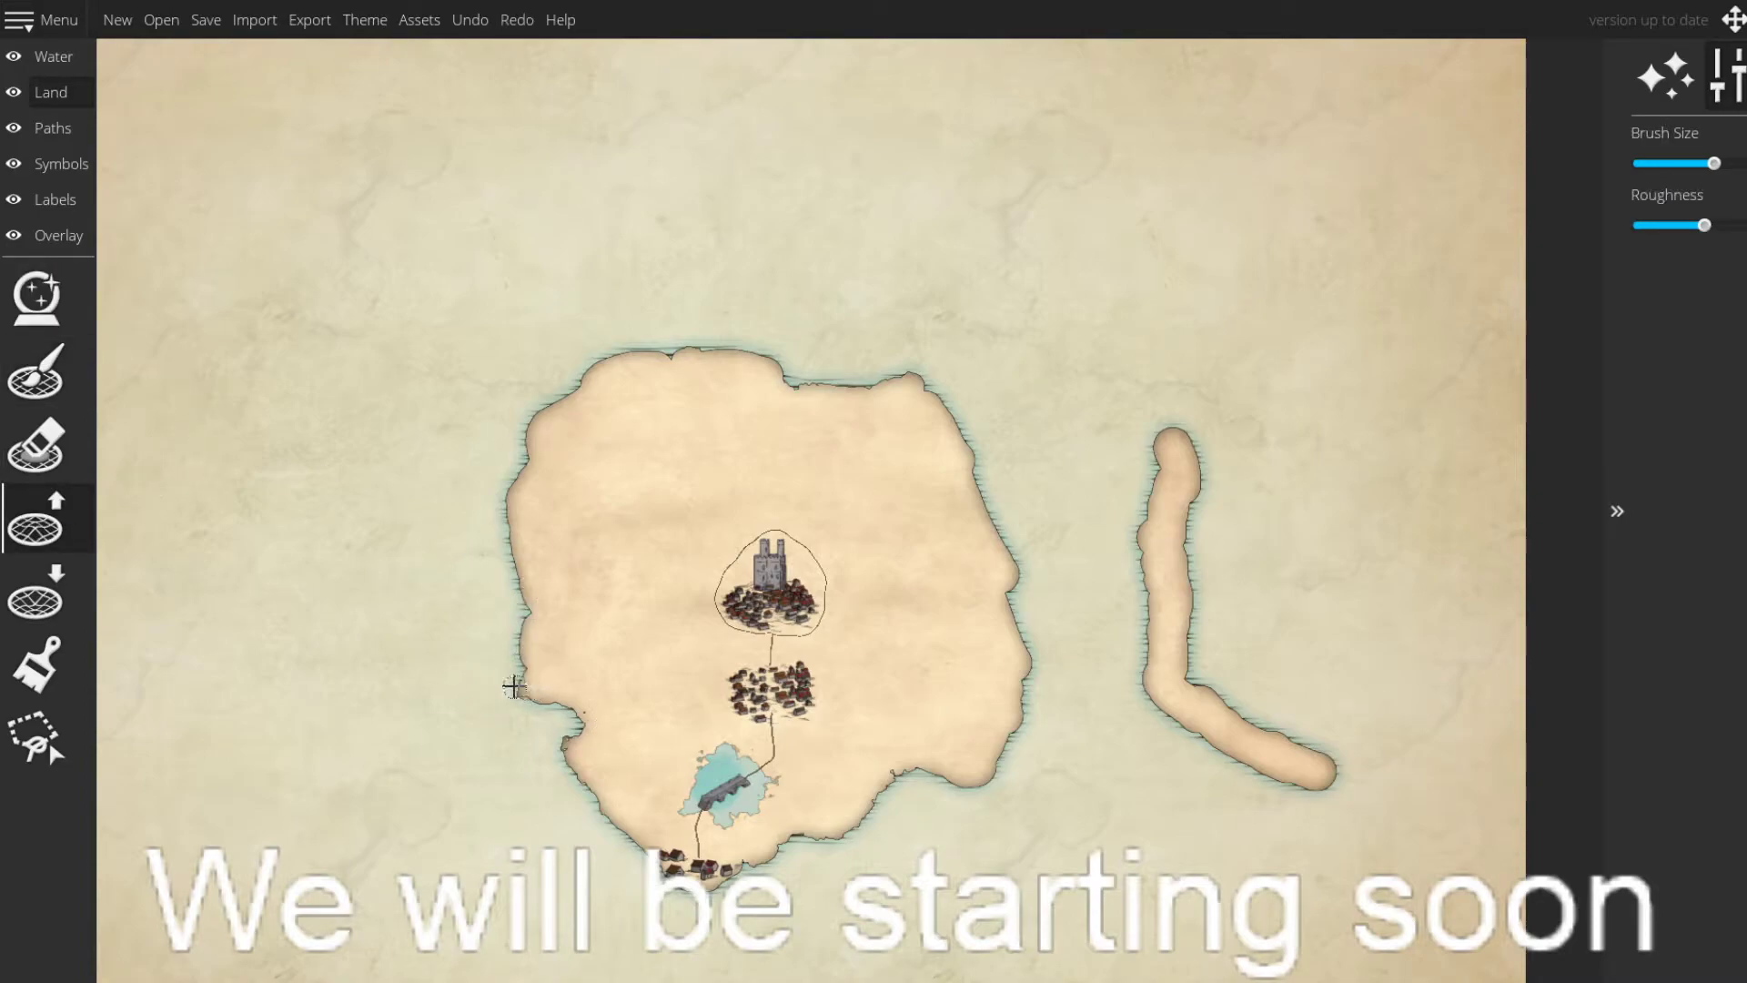
pyautogui.moveTo(521, 684)
pyautogui.mouseDown()
pyautogui.moveTo(517, 591)
pyautogui.moveTo(536, 631)
pyautogui.moveTo(496, 518)
pyautogui.moveTo(518, 576)
pyautogui.moveTo(506, 467)
pyautogui.moveTo(520, 489)
pyautogui.moveTo(535, 407)
pyautogui.mouseUp()
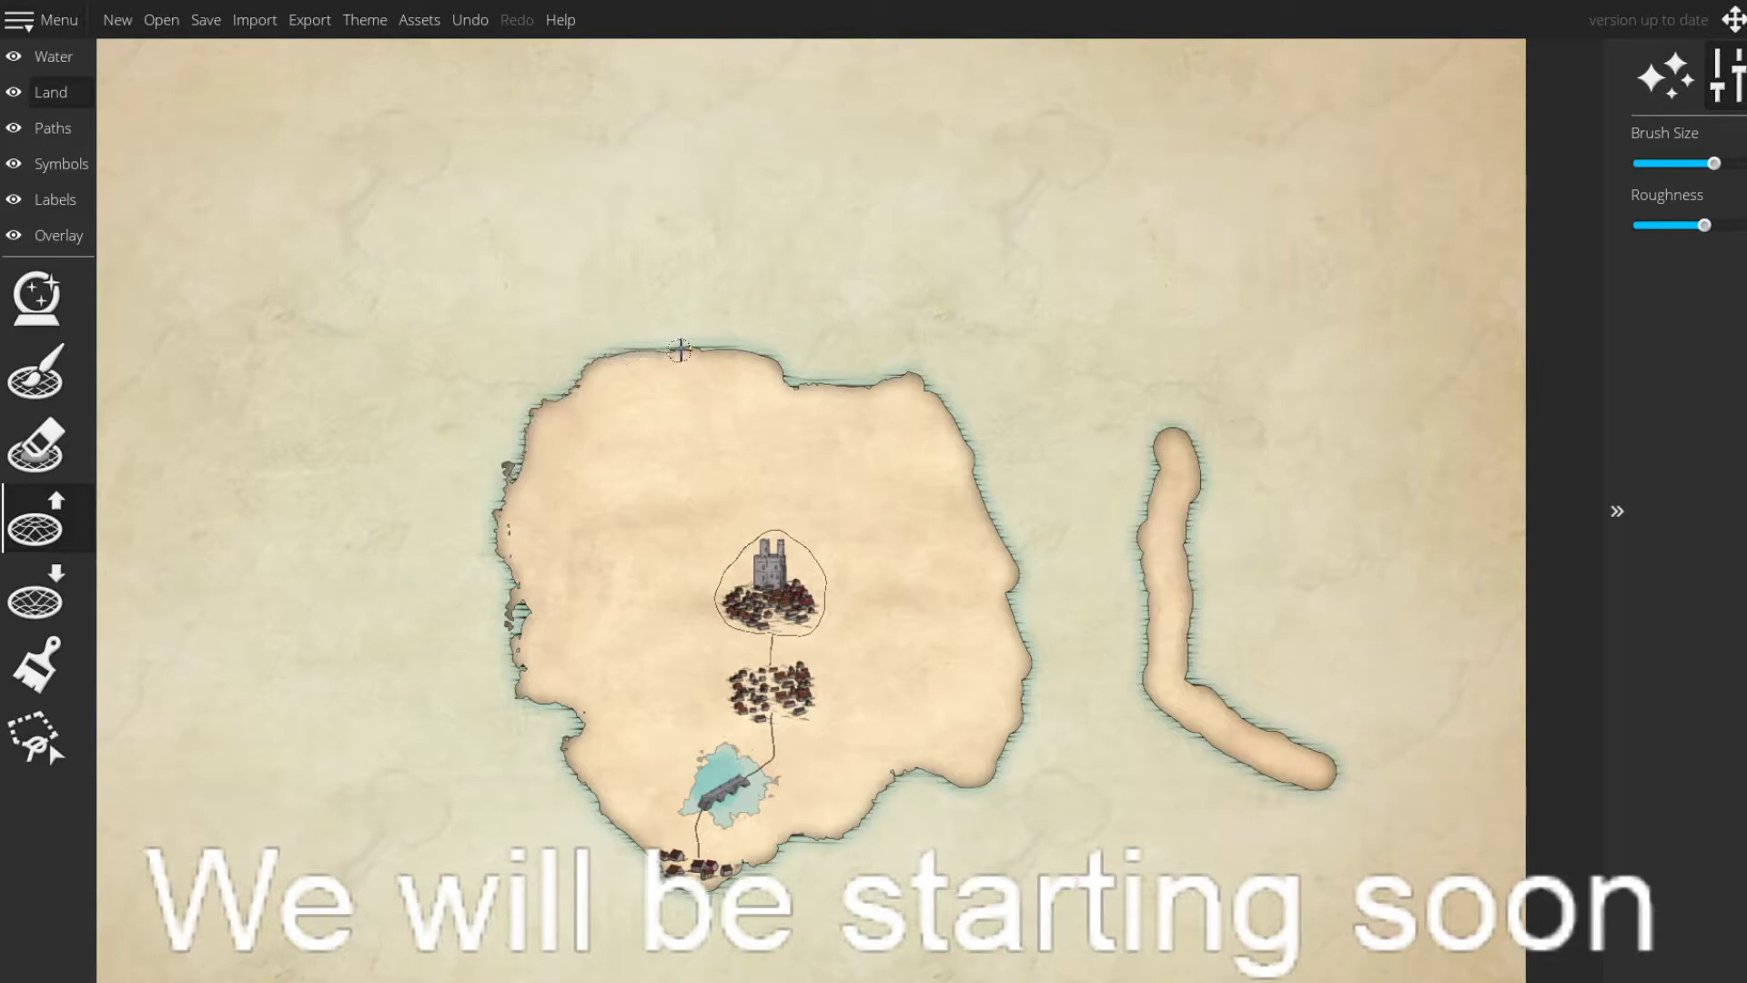
pyautogui.moveTo(652, 350)
pyautogui.mouseDown()
pyautogui.moveTo(775, 349)
pyautogui.moveTo(808, 381)
pyautogui.moveTo(906, 378)
pyautogui.moveTo(932, 396)
pyautogui.moveTo(973, 442)
pyautogui.moveTo(1027, 629)
pyautogui.moveTo(1018, 591)
pyautogui.mouseUp()
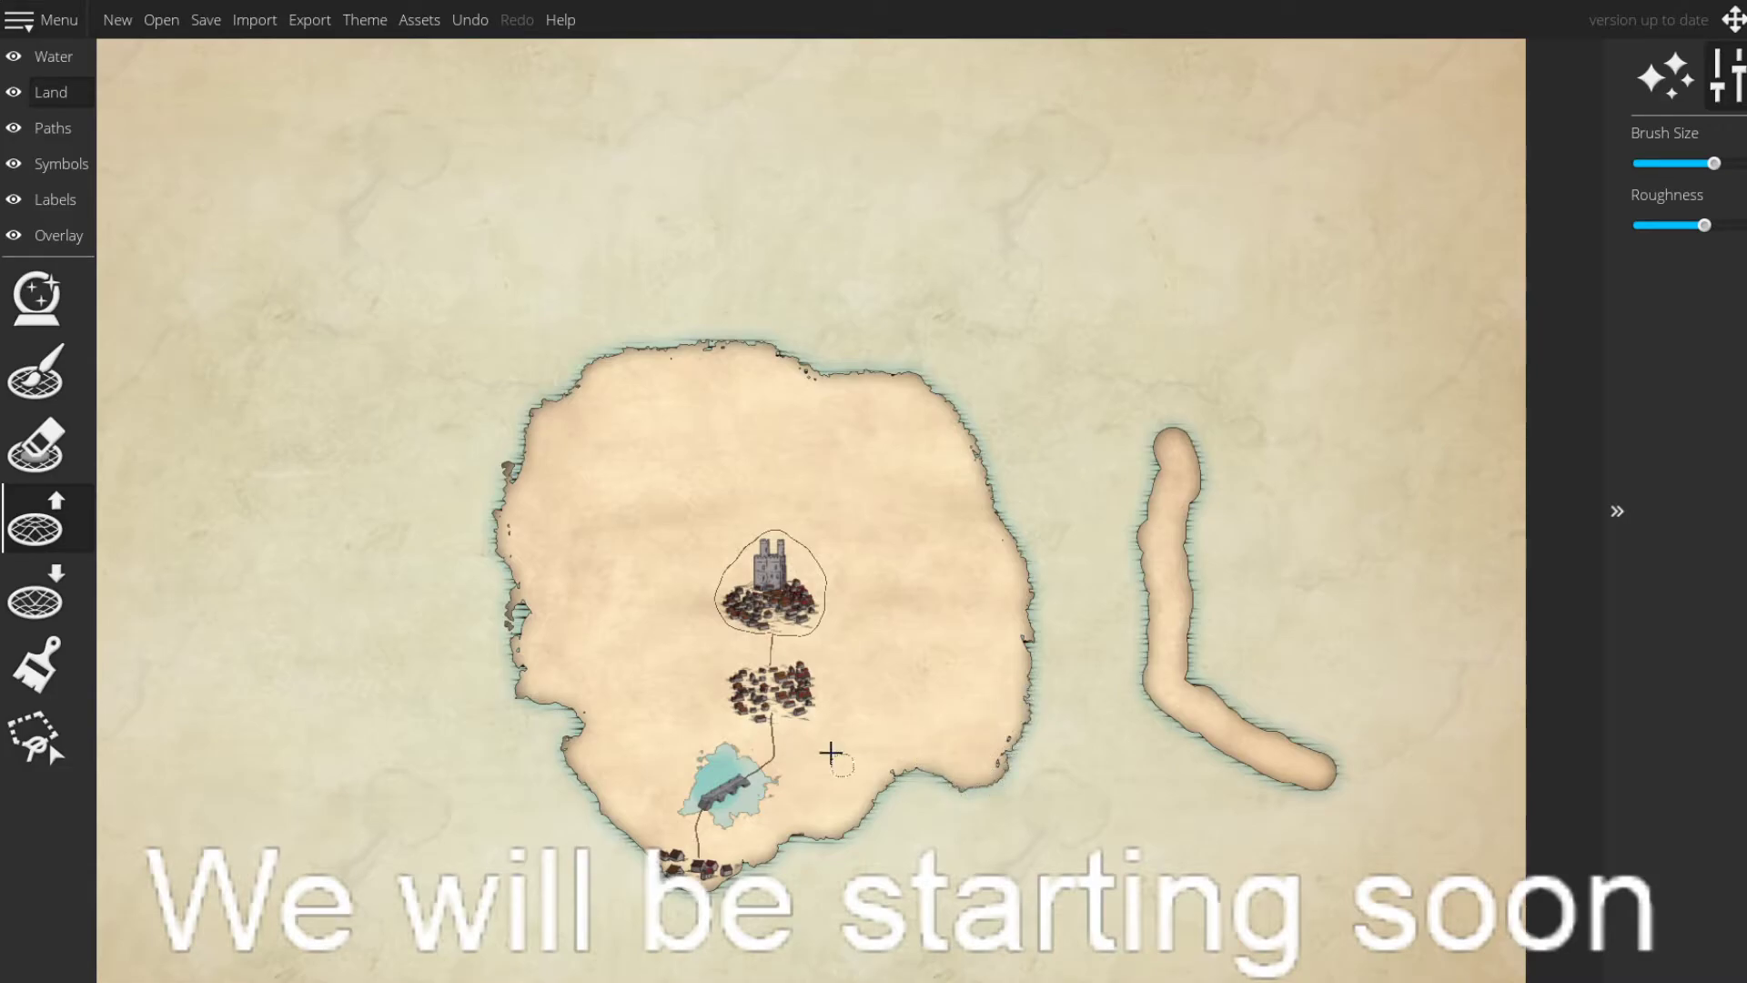
# - Erase the unfinished strip of land in the sea east of the main island
pyautogui.scroll(2, 853, 772)
pyautogui.scroll(-2, 637, 546)
pyautogui.click(51, 474)
pyautogui.press(']')
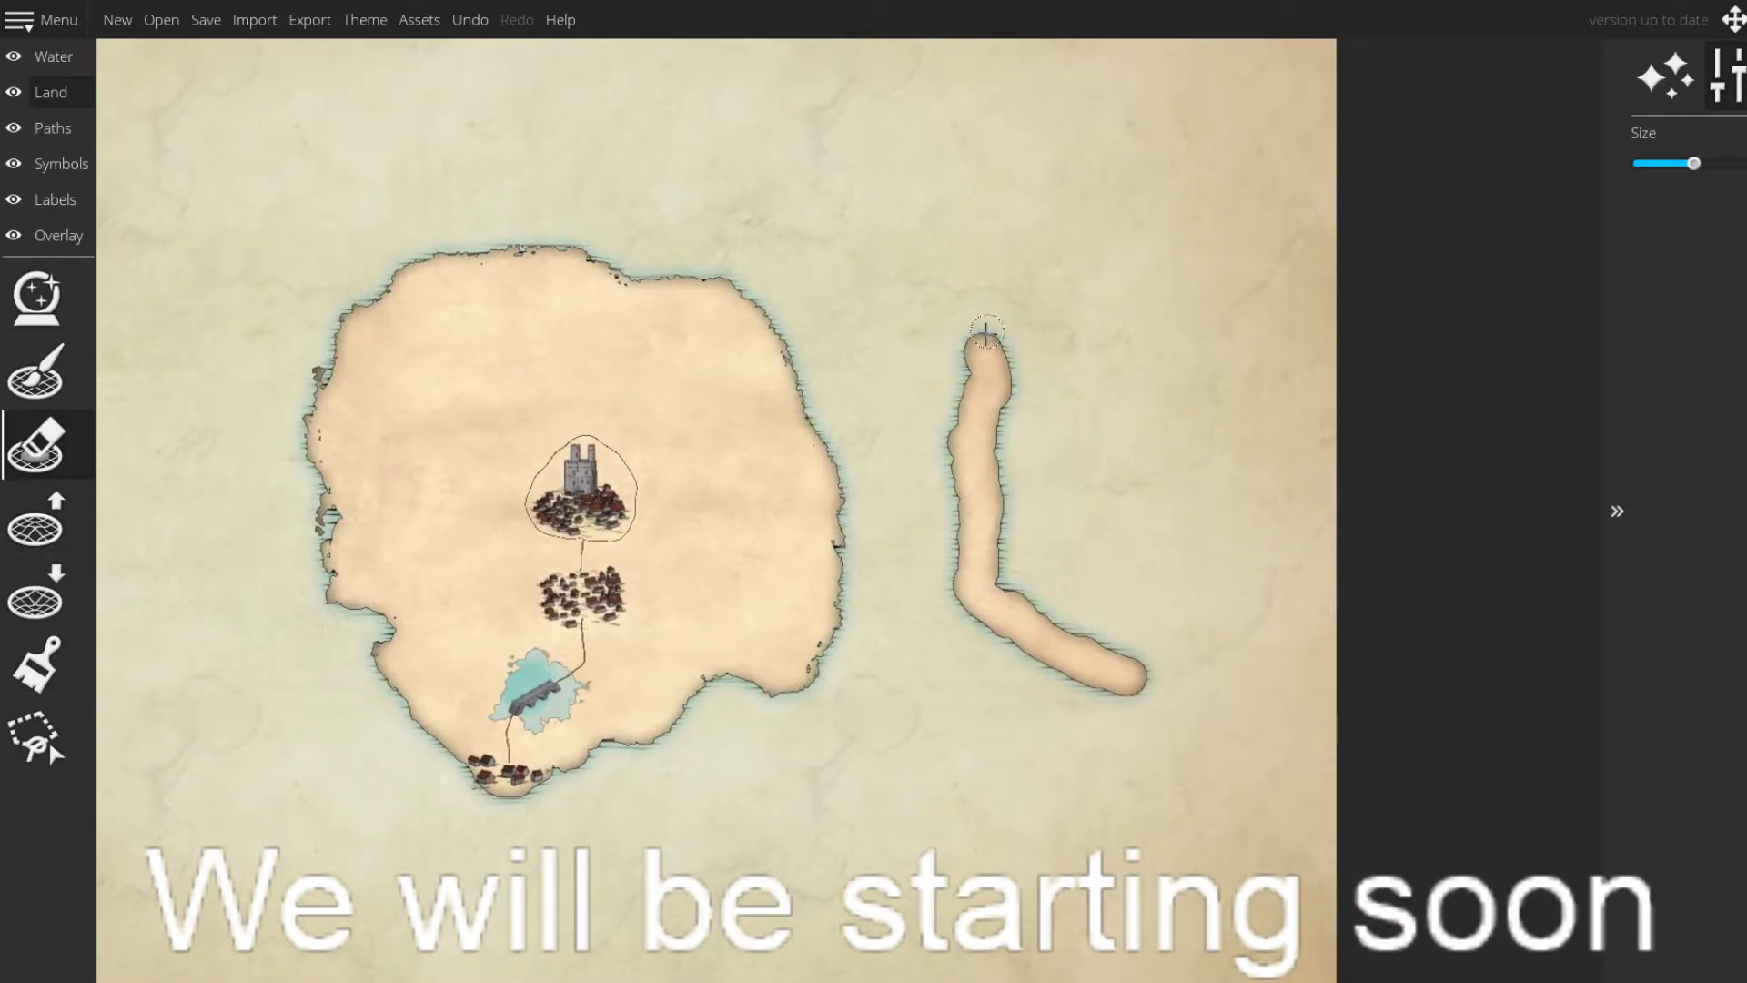
pyautogui.moveTo(981, 345)
pyautogui.mouseDown()
pyautogui.moveTo(1006, 351)
pyautogui.moveTo(975, 422)
pyautogui.moveTo(991, 518)
pyautogui.moveTo(949, 468)
pyautogui.moveTo(964, 593)
pyautogui.moveTo(1034, 647)
pyautogui.moveTo(1134, 683)
pyautogui.moveTo(1103, 675)
pyautogui.mouseUp()
pyautogui.moveTo(1041, 540); pyautogui.dragTo(952, 616)
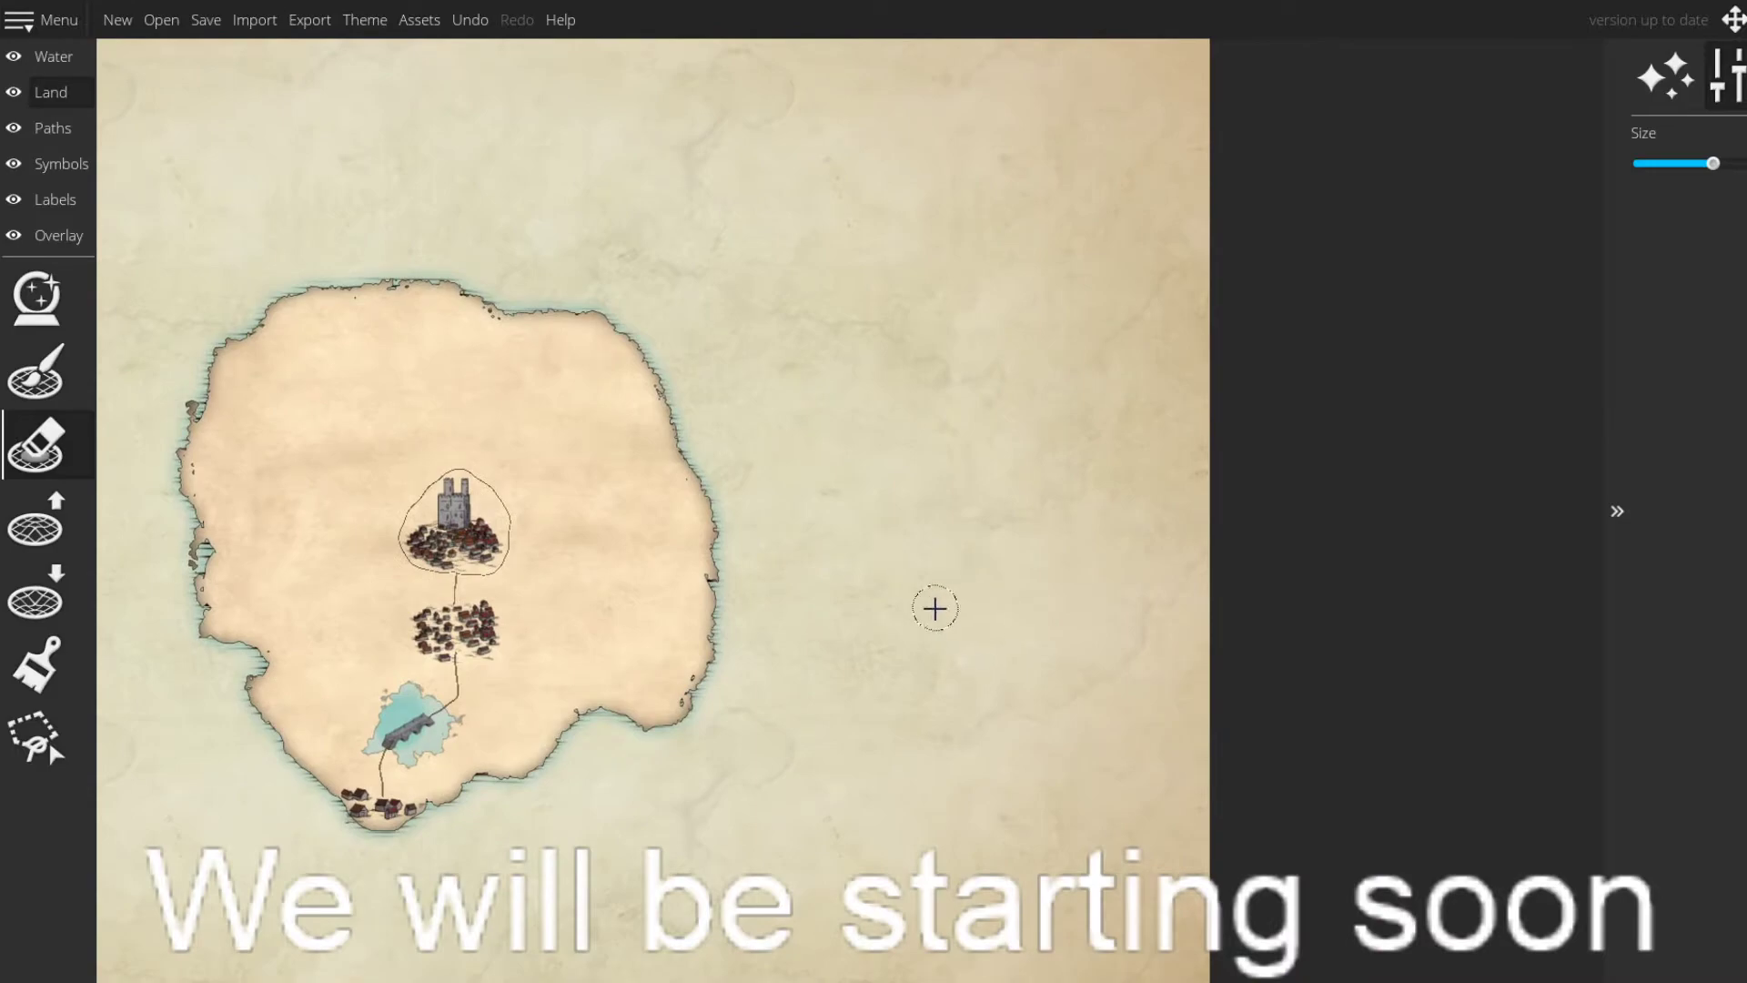
pyautogui.moveTo(869, 476); pyautogui.dragTo(916, 514)
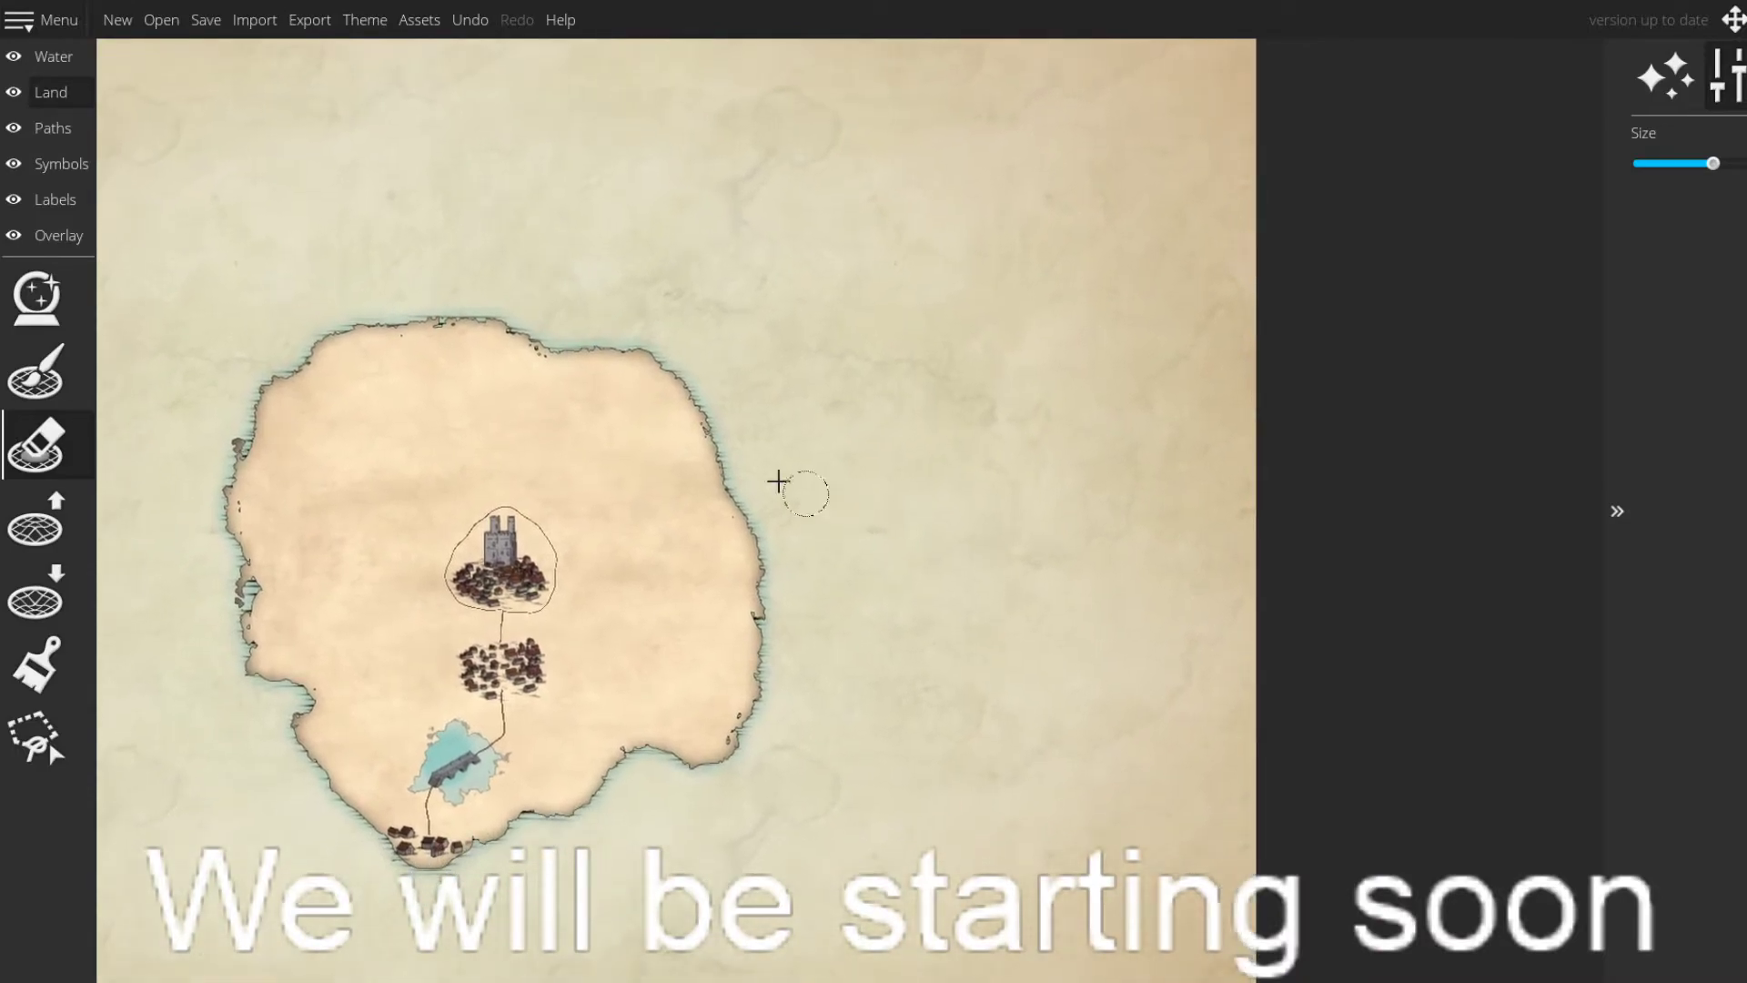
# - Paint a large closed landmass east of the main island with a bigger land brush and fill in its interior
pyautogui.click(36, 373)
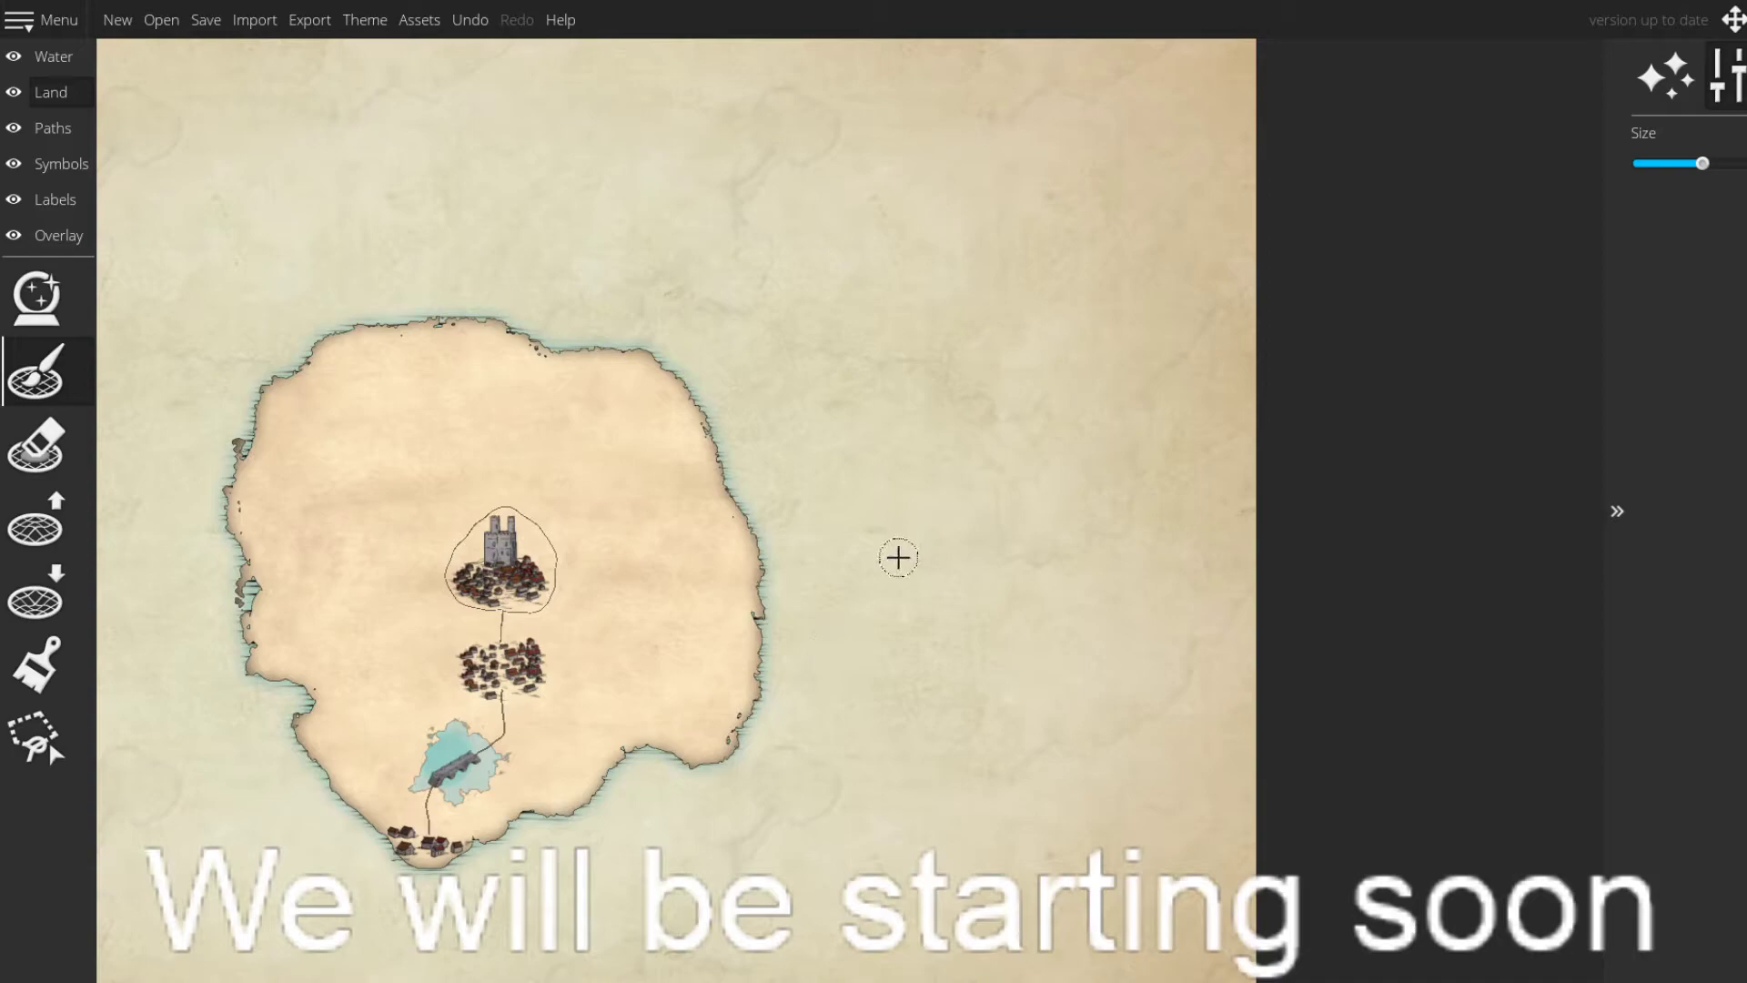
pyautogui.scroll(3, 919, 571)
pyautogui.moveTo(1018, 467)
pyautogui.mouseDown()
pyautogui.moveTo(999, 406)
pyautogui.moveTo(1027, 462)
pyautogui.mouseUp()
pyautogui.moveTo(899, 723); pyautogui.dragTo(918, 642)
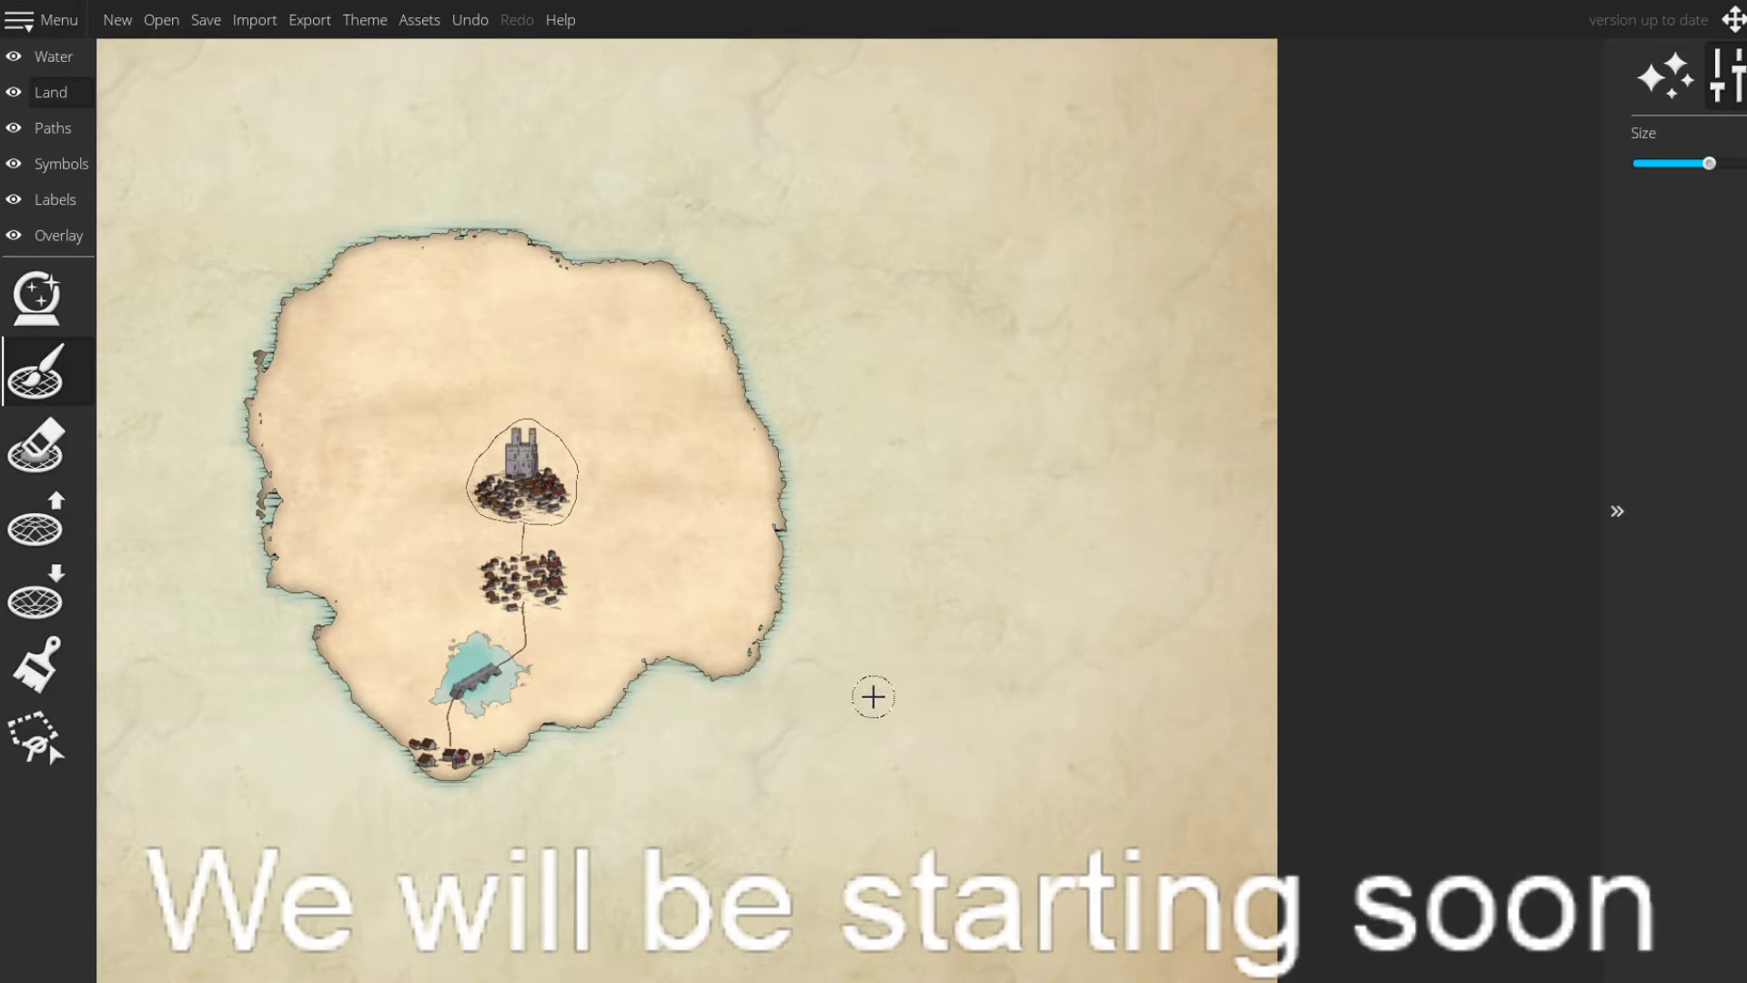
pyautogui.moveTo(941, 710)
pyautogui.mouseDown()
pyautogui.moveTo(897, 652)
pyautogui.moveTo(872, 492)
pyautogui.moveTo(914, 367)
pyautogui.moveTo(961, 324)
pyautogui.moveTo(930, 353)
pyautogui.moveTo(996, 323)
pyautogui.moveTo(1143, 343)
pyautogui.moveTo(1178, 365)
pyautogui.moveTo(1223, 434)
pyautogui.moveTo(1250, 692)
pyautogui.moveTo(1182, 768)
pyautogui.moveTo(1122, 787)
pyautogui.moveTo(1088, 722)
pyautogui.moveTo(1025, 754)
pyautogui.moveTo(955, 718)
pyautogui.mouseUp()
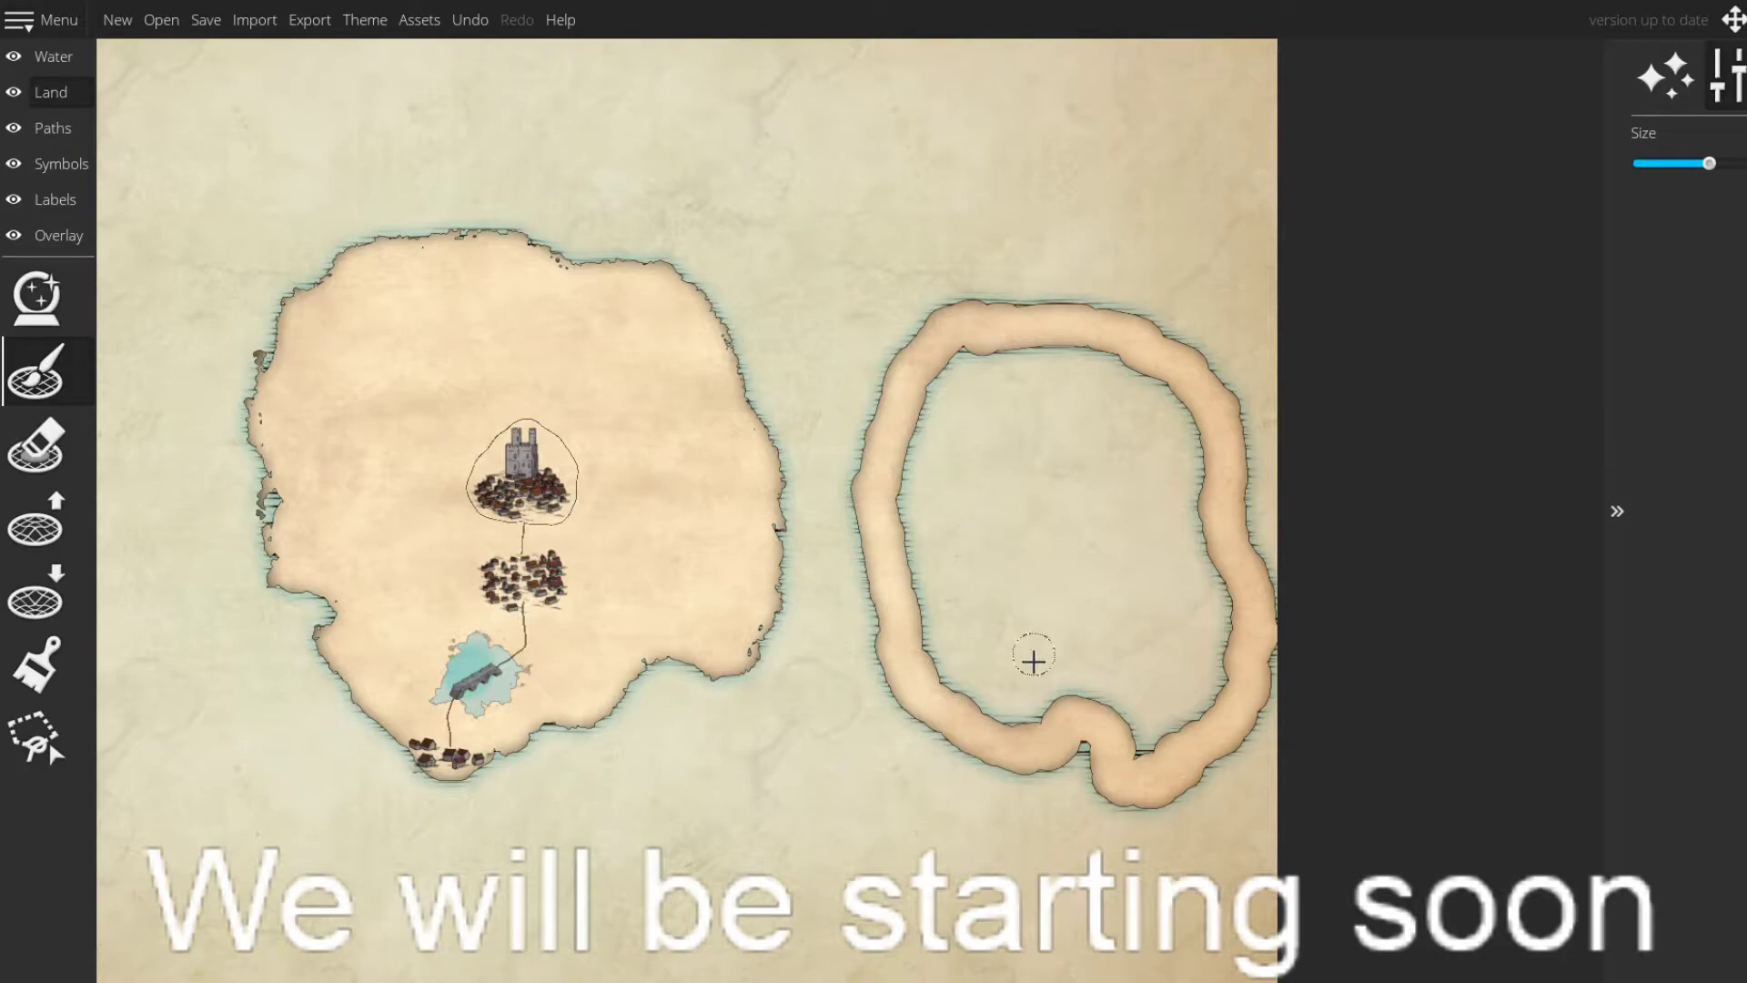
pyautogui.moveTo(1043, 756); pyautogui.dragTo(976, 667)
pyautogui.moveTo(943, 642)
pyautogui.mouseDown()
pyautogui.moveTo(977, 665)
pyautogui.moveTo(953, 628)
pyautogui.moveTo(980, 624)
pyautogui.moveTo(984, 649)
pyautogui.moveTo(950, 599)
pyautogui.moveTo(916, 590)
pyautogui.moveTo(961, 593)
pyautogui.moveTo(926, 538)
pyautogui.moveTo(948, 403)
pyautogui.moveTo(965, 390)
pyautogui.moveTo(1023, 470)
pyautogui.moveTo(1043, 687)
pyautogui.moveTo(1066, 687)
pyautogui.moveTo(1068, 708)
pyautogui.moveTo(1111, 700)
pyautogui.moveTo(1134, 726)
pyautogui.moveTo(1184, 711)
pyautogui.moveTo(1209, 673)
pyautogui.moveTo(1197, 615)
pyautogui.moveTo(1168, 596)
pyautogui.moveTo(1116, 638)
pyautogui.moveTo(1147, 613)
pyautogui.moveTo(1211, 616)
pyautogui.moveTo(1168, 548)
pyautogui.moveTo(1063, 532)
pyautogui.moveTo(1177, 516)
pyautogui.moveTo(1174, 413)
pyautogui.moveTo(1125, 409)
pyautogui.moveTo(1055, 446)
pyautogui.moveTo(1057, 375)
pyautogui.moveTo(1003, 364)
pyautogui.moveTo(1079, 384)
pyautogui.moveTo(1093, 423)
pyautogui.moveTo(1047, 531)
pyautogui.moveTo(1007, 520)
pyautogui.moveTo(1047, 562)
pyautogui.moveTo(993, 524)
pyautogui.moveTo(998, 479)
pyautogui.mouseUp()
# - Roughen the eastern landmass's west, south and east coasts with a larger raise-land brush, adding small islets
pyautogui.click(26, 513)
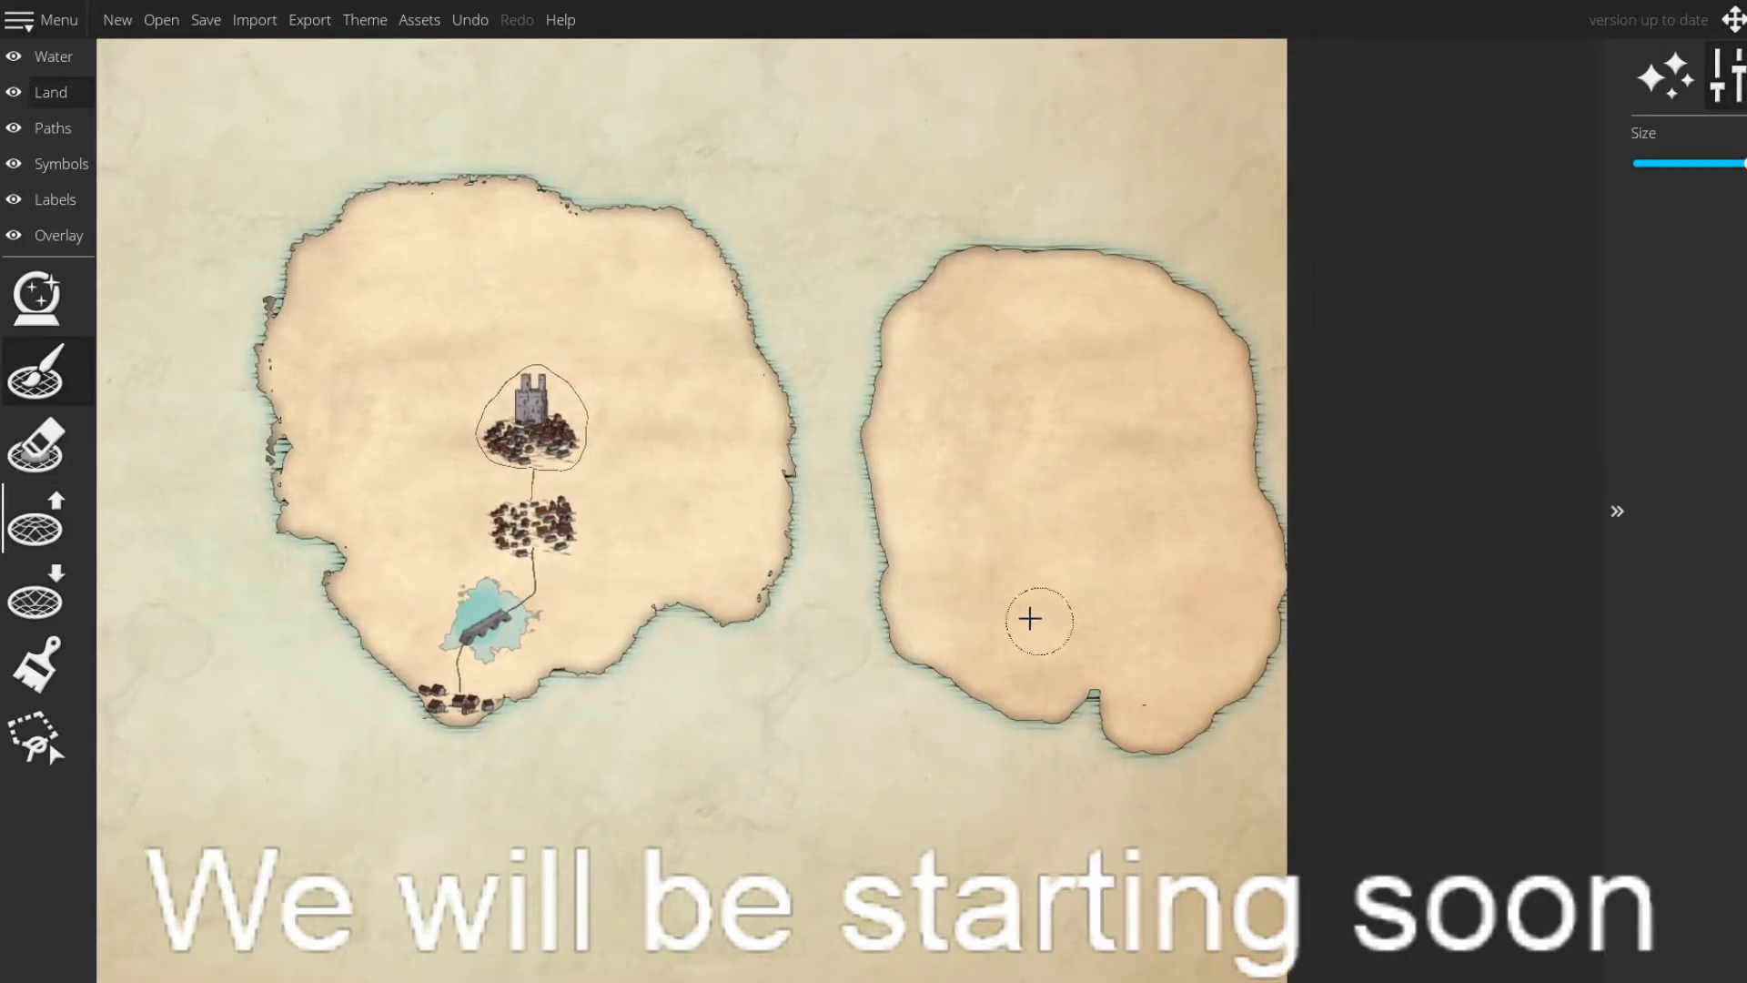
pyautogui.hotkey('ctrl', 'z')
pyautogui.click(54, 537)
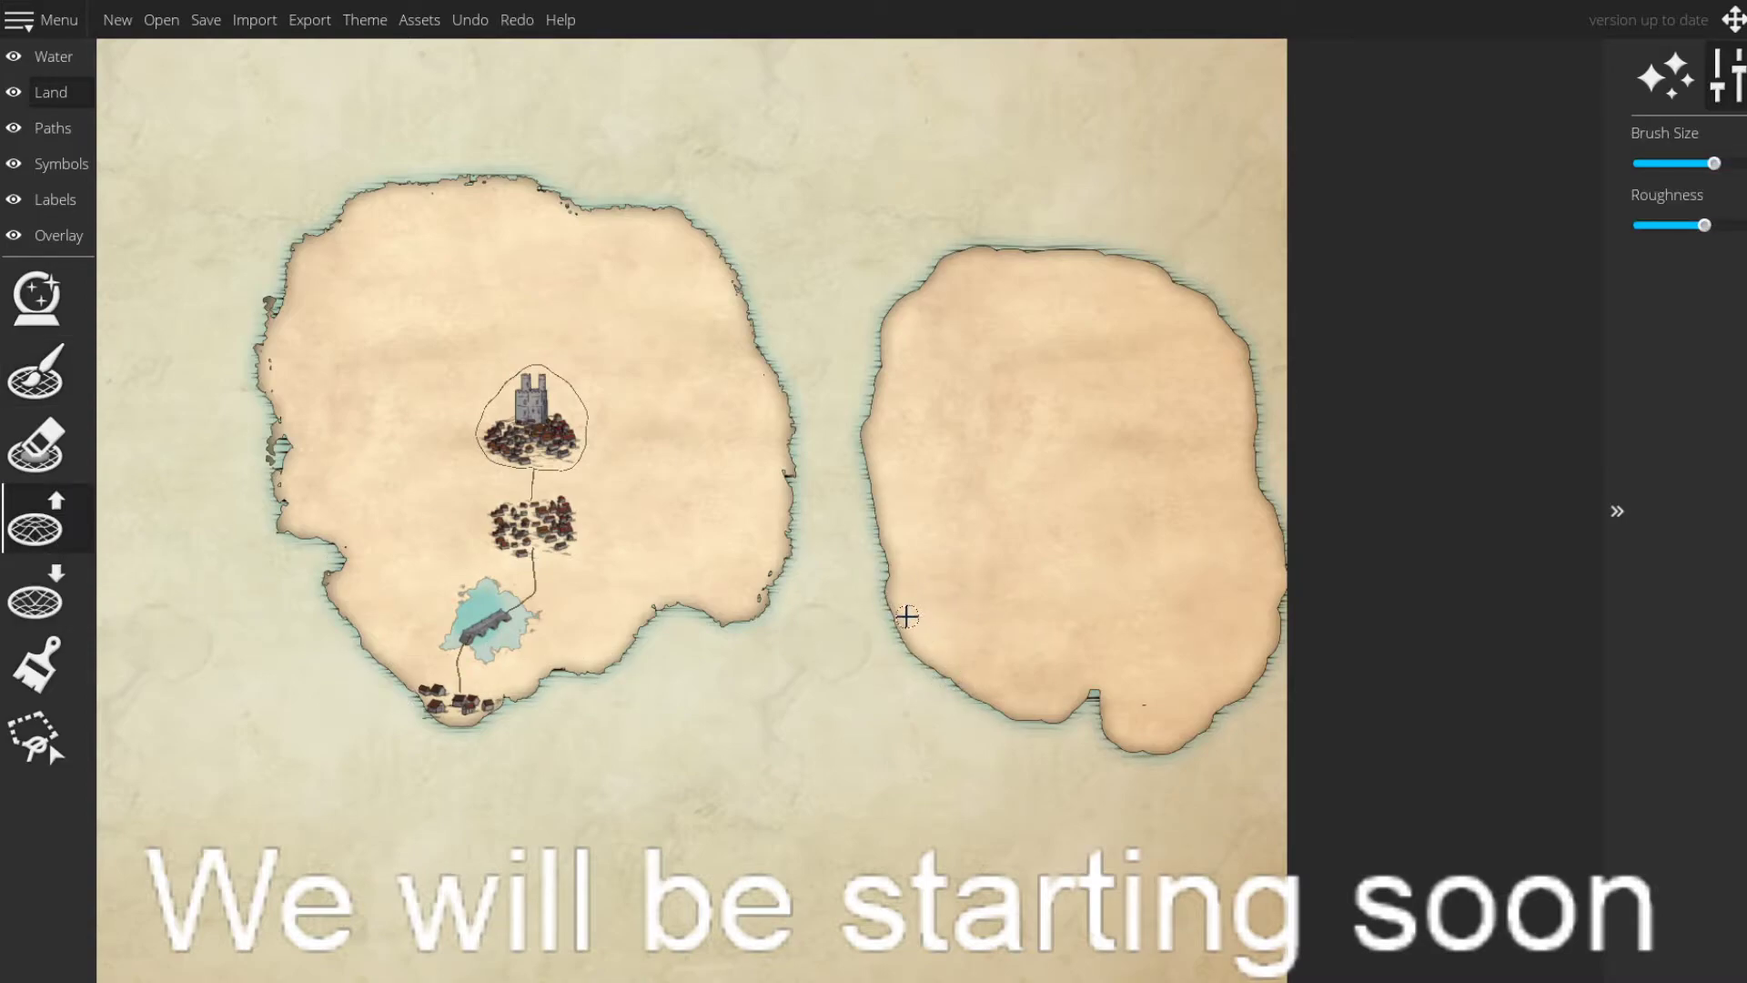
pyautogui.scroll(3, 902, 620)
pyautogui.moveTo(890, 584)
pyautogui.mouseDown()
pyautogui.moveTo(862, 391)
pyautogui.moveTo(876, 398)
pyautogui.moveTo(897, 281)
pyautogui.moveTo(940, 284)
pyautogui.mouseUp()
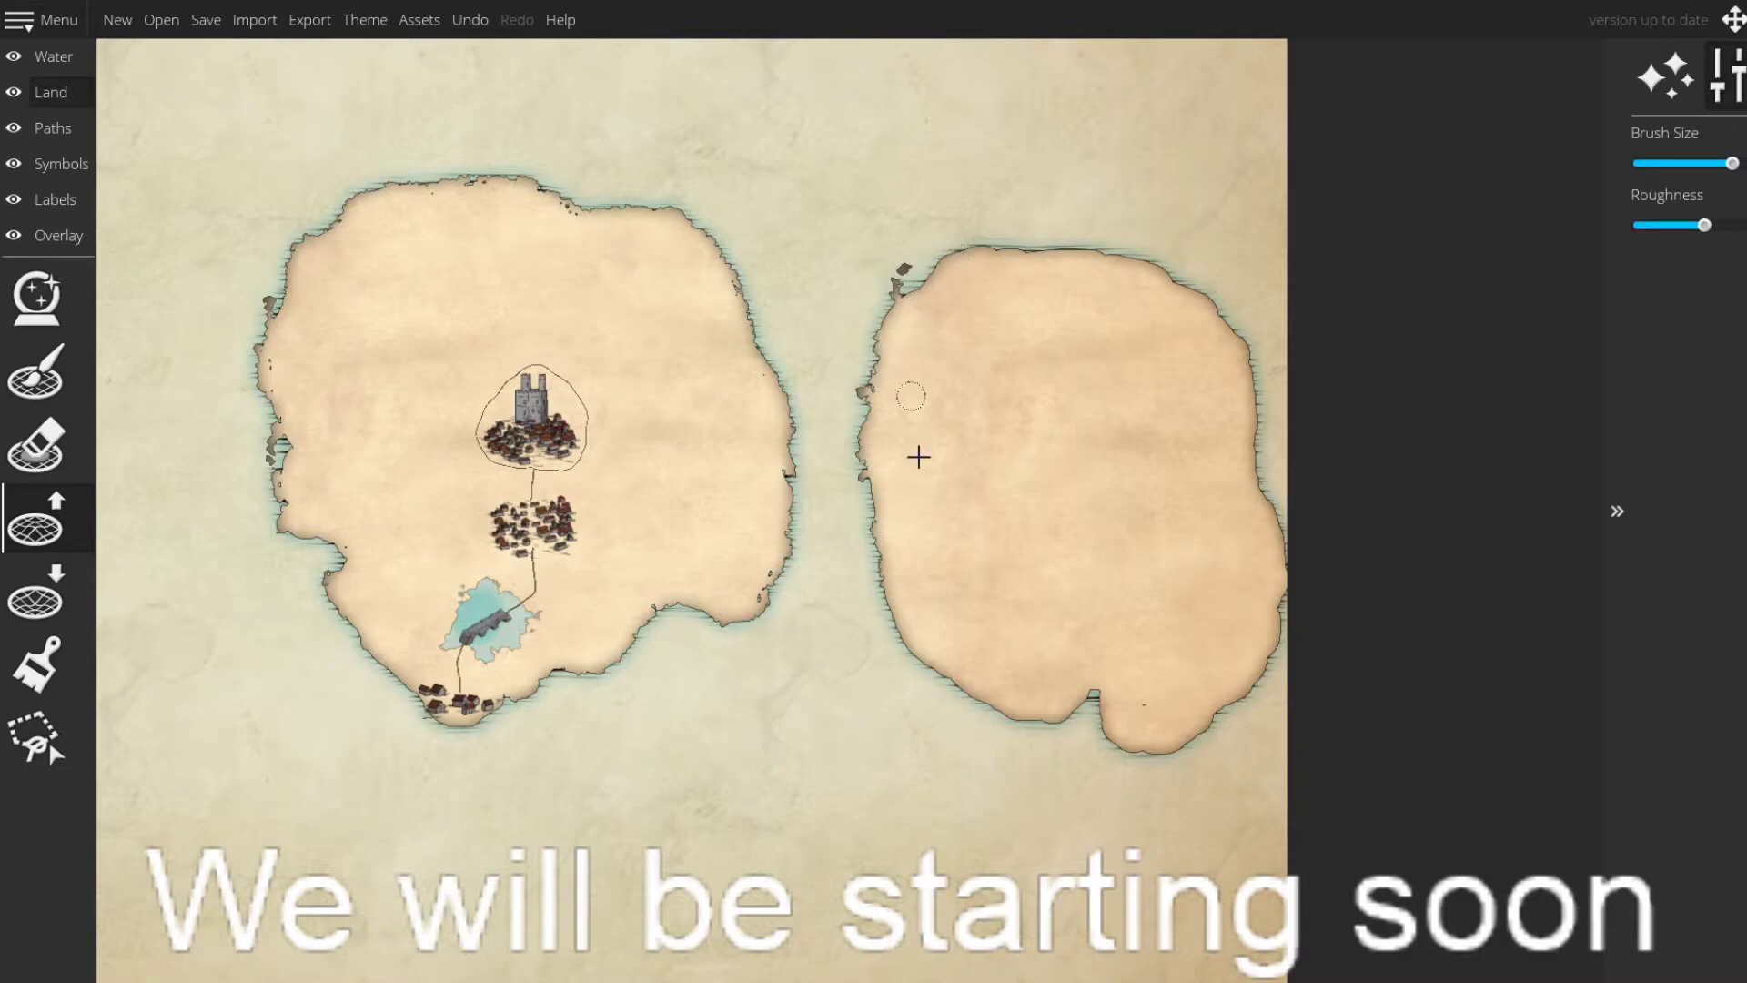
pyautogui.moveTo(1079, 734)
pyautogui.mouseDown()
pyautogui.moveTo(981, 711)
pyautogui.moveTo(927, 643)
pyautogui.moveTo(932, 669)
pyautogui.moveTo(914, 659)
pyautogui.moveTo(876, 592)
pyautogui.mouseUp()
pyautogui.moveTo(1143, 727)
pyautogui.mouseDown()
pyautogui.moveTo(1099, 690)
pyautogui.moveTo(1149, 709)
pyautogui.moveTo(1168, 768)
pyautogui.moveTo(1279, 648)
pyautogui.moveTo(1288, 568)
pyautogui.moveTo(1277, 503)
pyautogui.moveTo(1253, 484)
pyautogui.moveTo(1262, 470)
pyautogui.moveTo(1267, 488)
pyautogui.moveTo(1274, 429)
pyautogui.mouseUp()
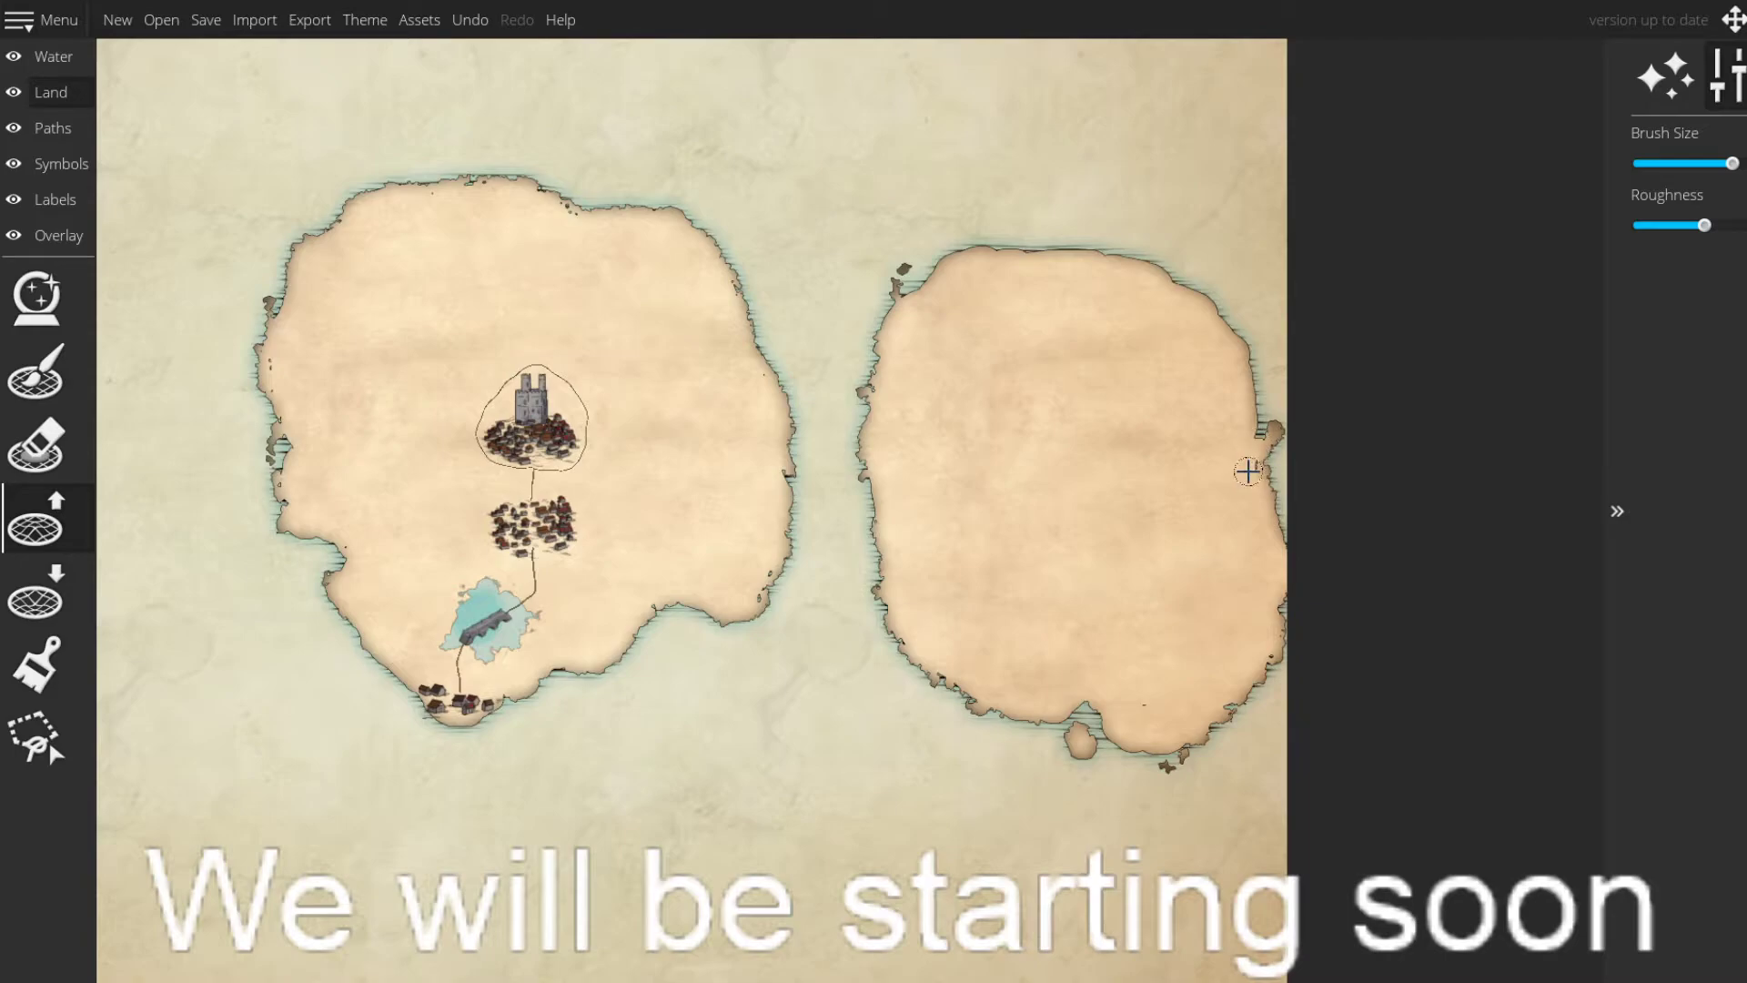
# - Roughen the northeast corner and north coast of the eastern landmass with the raise-land brush
pyautogui.moveTo(1166, 273)
pyautogui.mouseDown()
pyautogui.moveTo(1194, 285)
pyautogui.moveTo(1229, 306)
pyautogui.moveTo(1217, 316)
pyautogui.moveTo(1229, 299)
pyautogui.moveTo(1202, 297)
pyautogui.moveTo(1242, 314)
pyautogui.moveTo(1141, 256)
pyautogui.mouseUp()
pyautogui.moveTo(1245, 300)
pyautogui.mouseDown()
pyautogui.moveTo(1229, 319)
pyautogui.moveTo(1195, 294)
pyautogui.mouseUp()
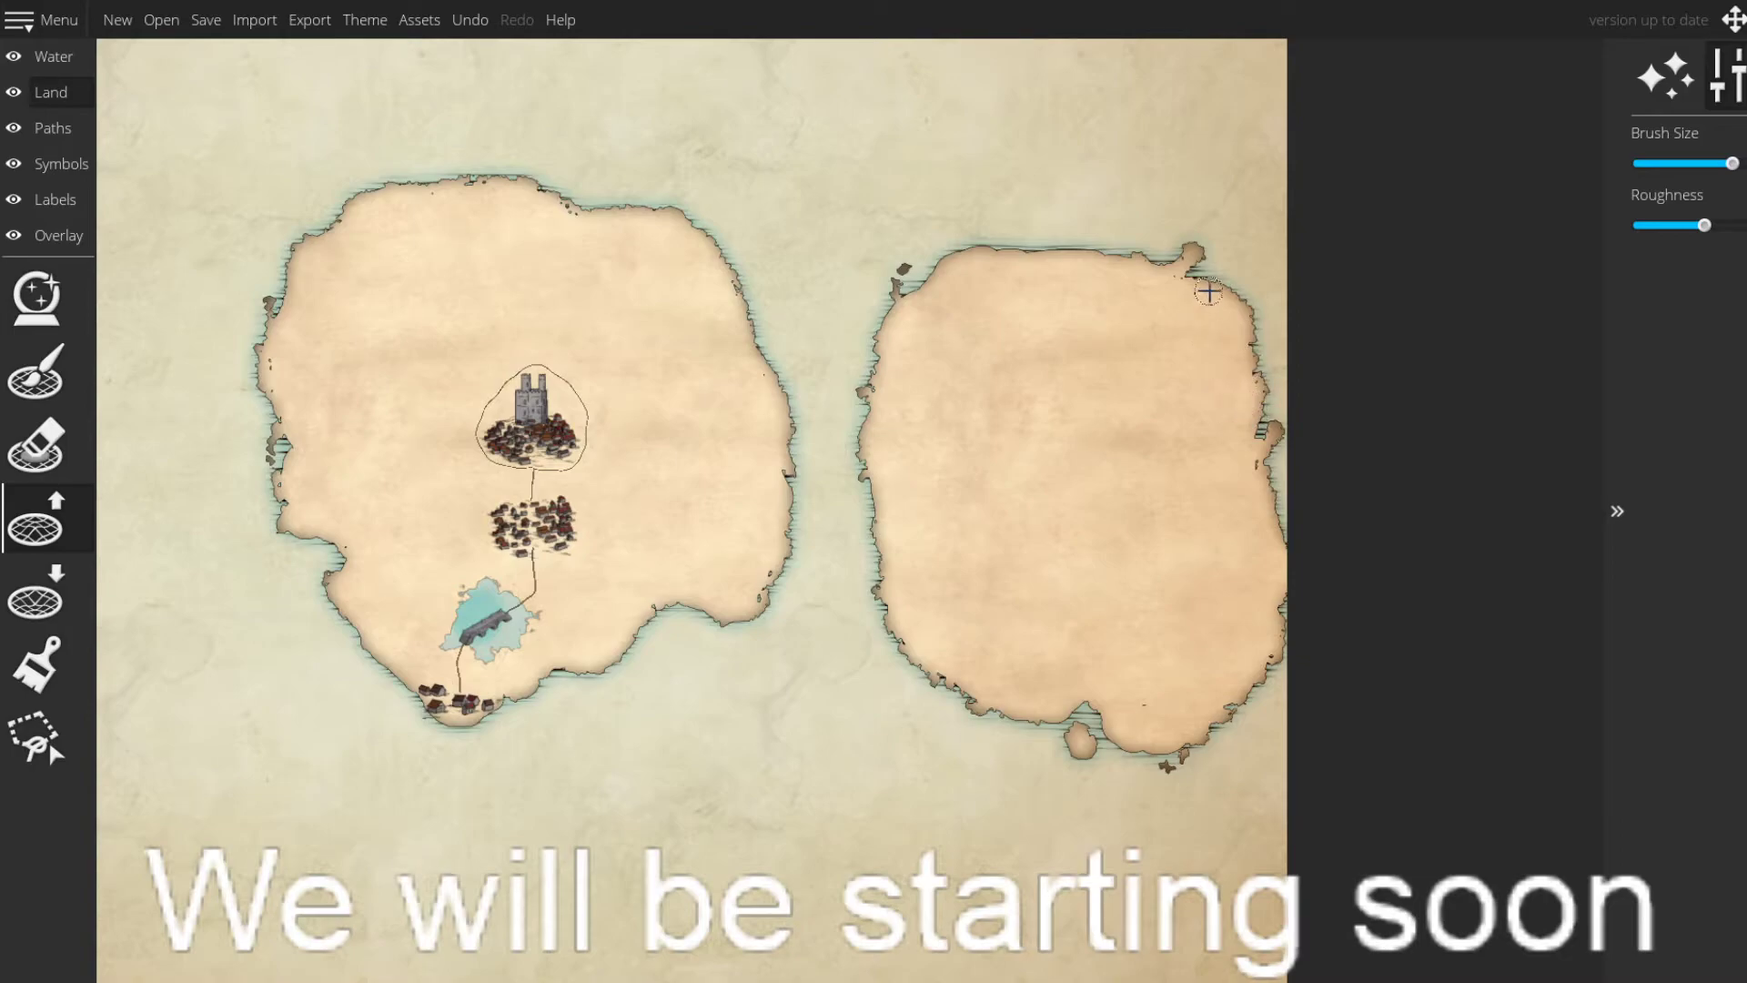
pyautogui.moveTo(1099, 258)
pyautogui.mouseDown()
pyautogui.moveTo(975, 246)
pyautogui.moveTo(919, 280)
pyautogui.mouseUp()
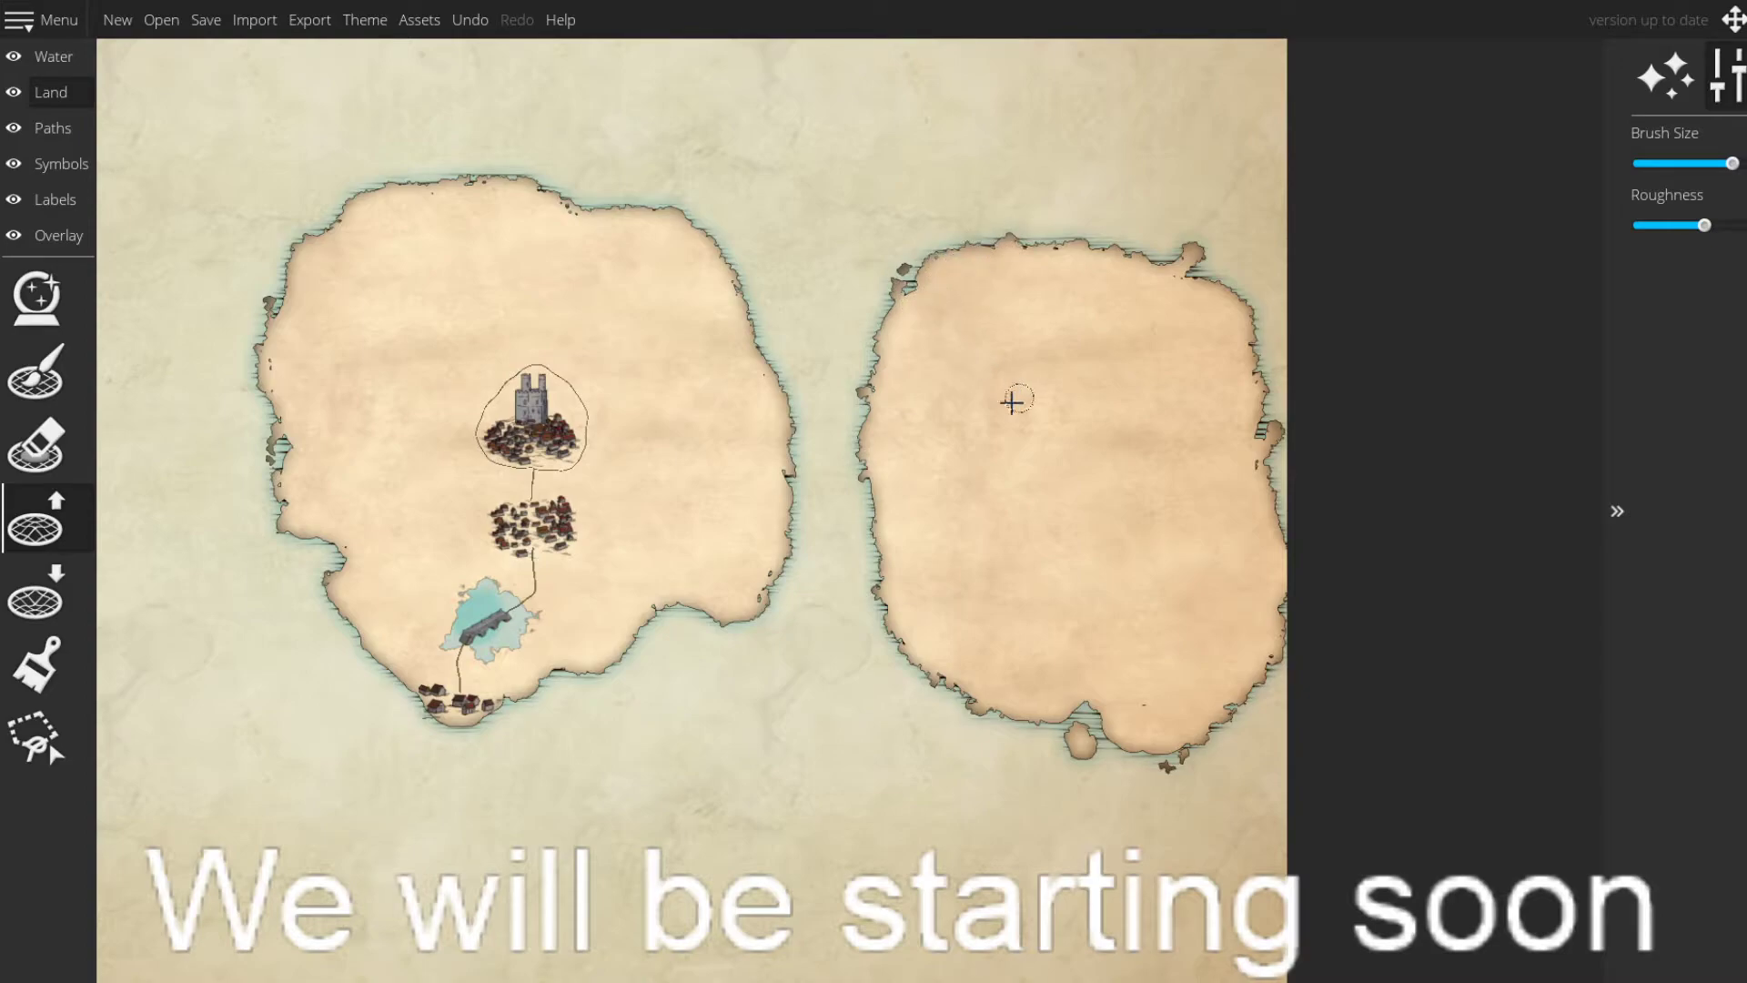
# - Cut a bay into the eastern landmass's northwest corner and wear down its south, southeast and west edges with the lower-land brush
pyautogui.click(36, 593)
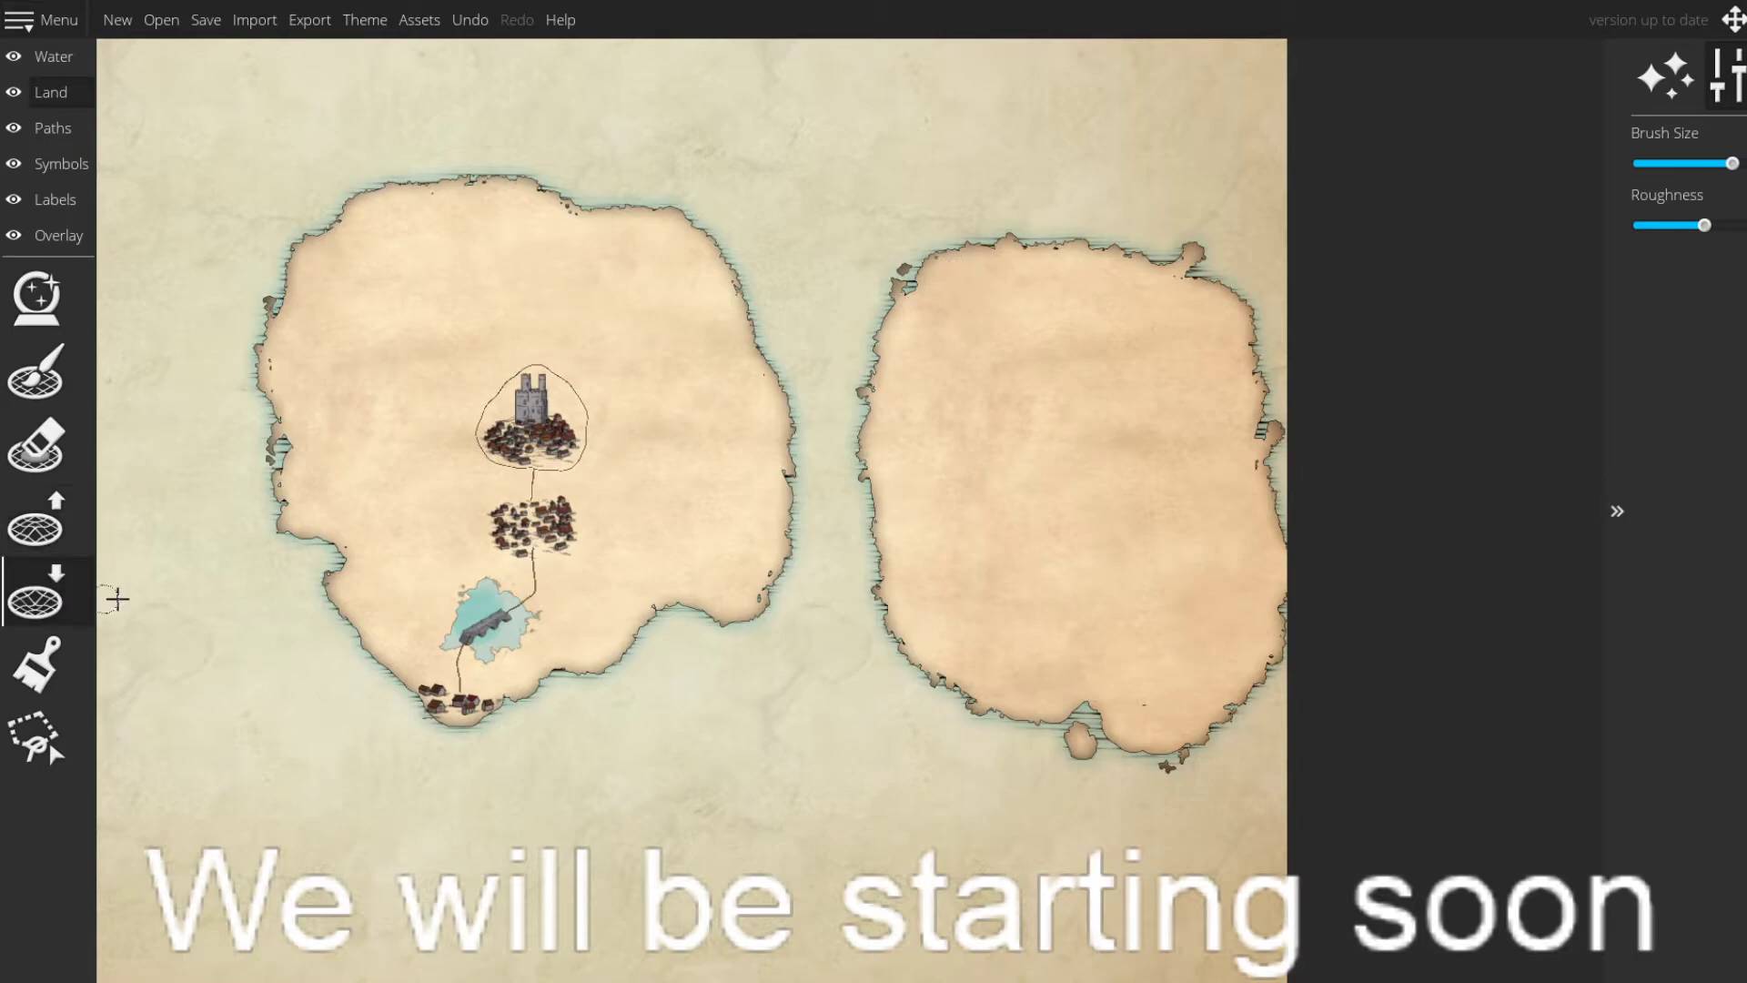
pyautogui.moveTo(956, 263)
pyautogui.mouseDown()
pyautogui.moveTo(925, 265)
pyautogui.moveTo(974, 298)
pyautogui.moveTo(941, 289)
pyautogui.moveTo(964, 317)
pyautogui.moveTo(975, 303)
pyautogui.mouseUp()
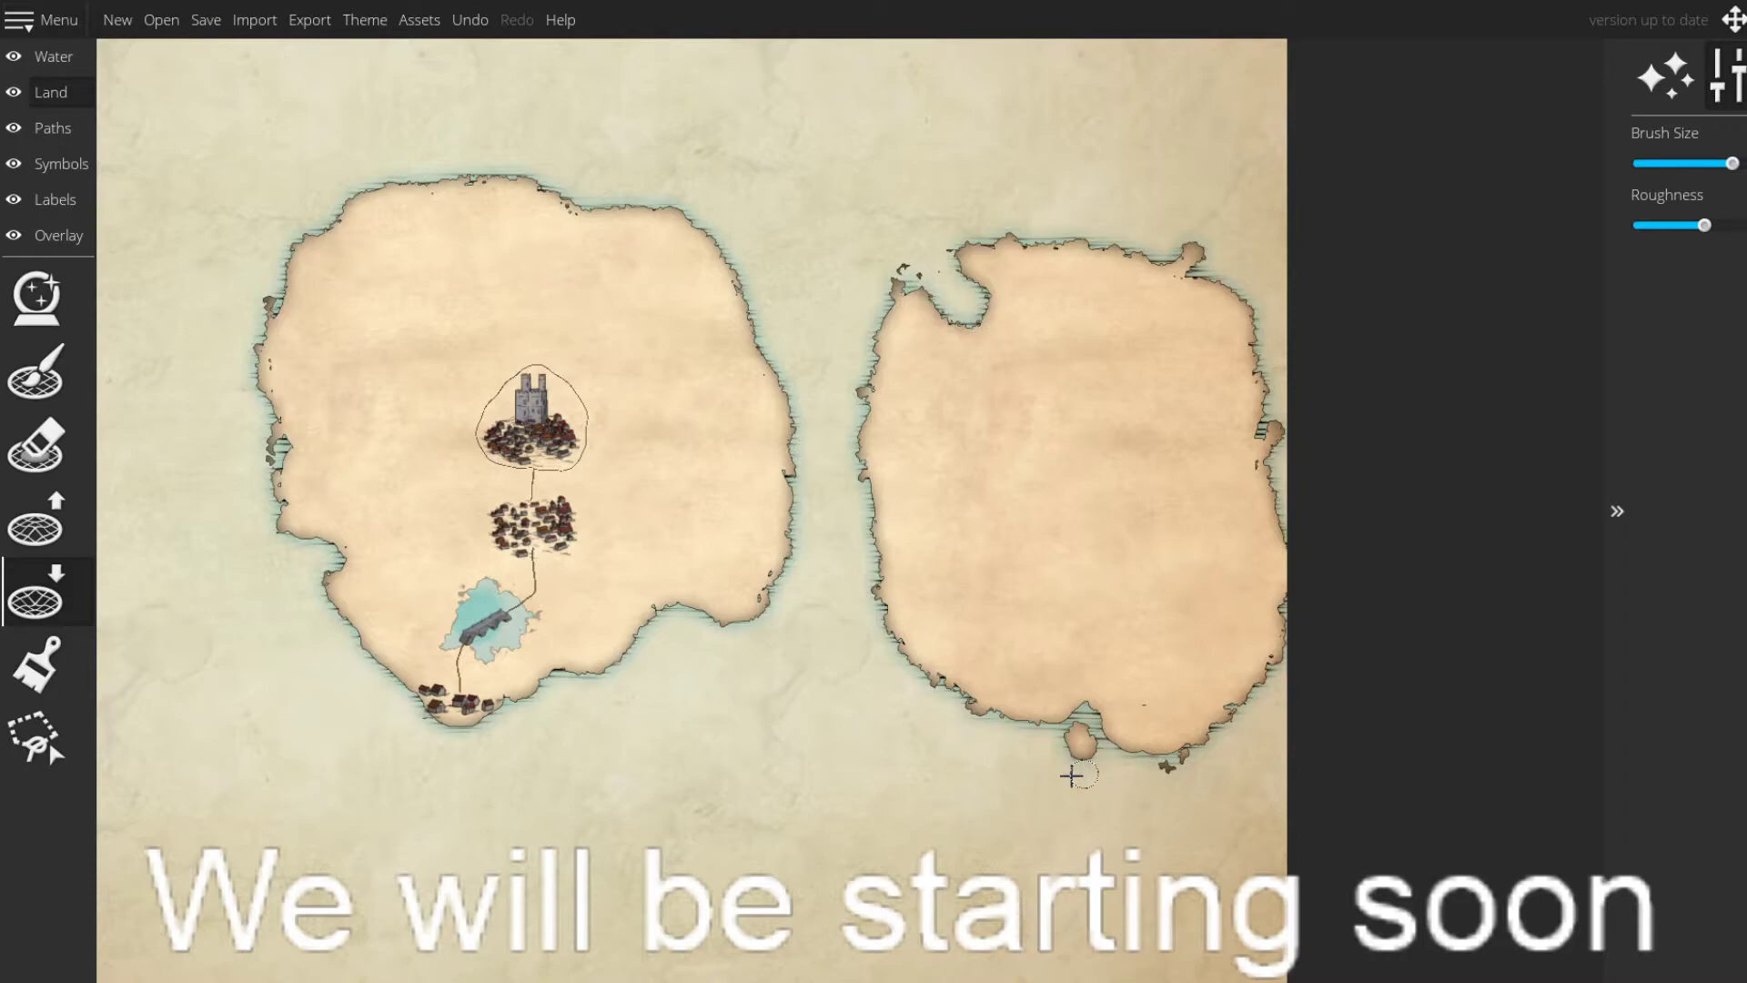
pyautogui.moveTo(1083, 754); pyautogui.dragTo(1074, 765)
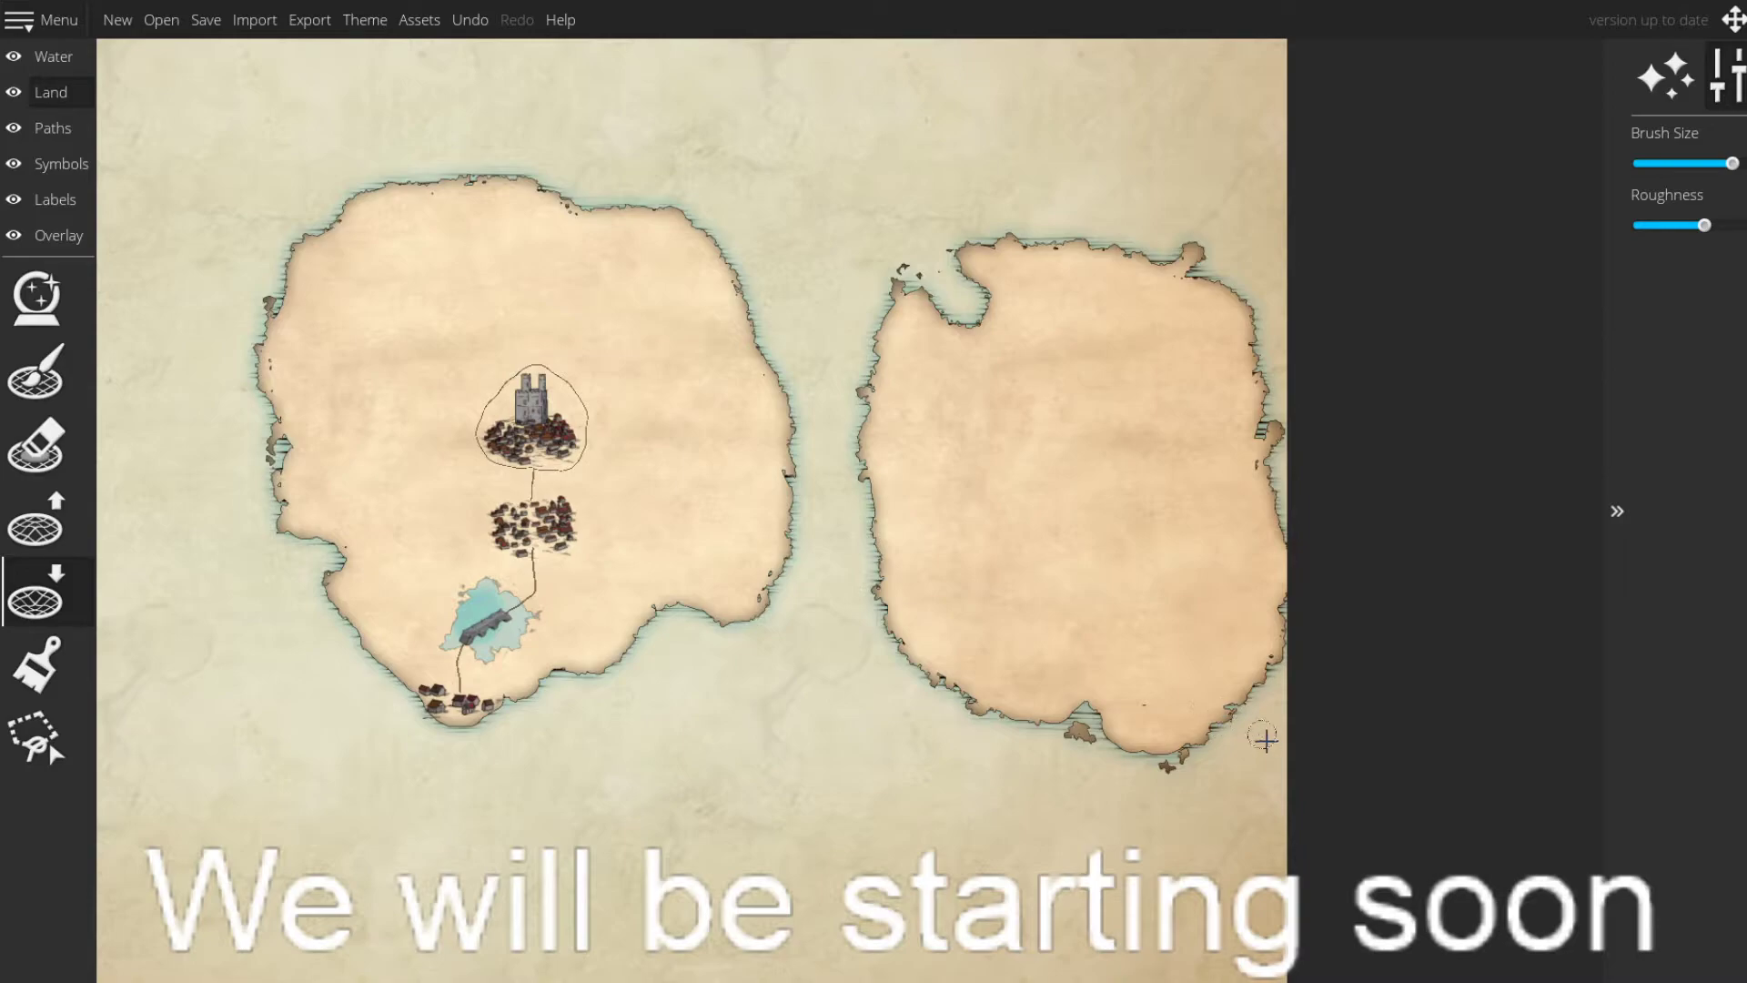
pyautogui.moveTo(1248, 721); pyautogui.dragTo(1211, 720)
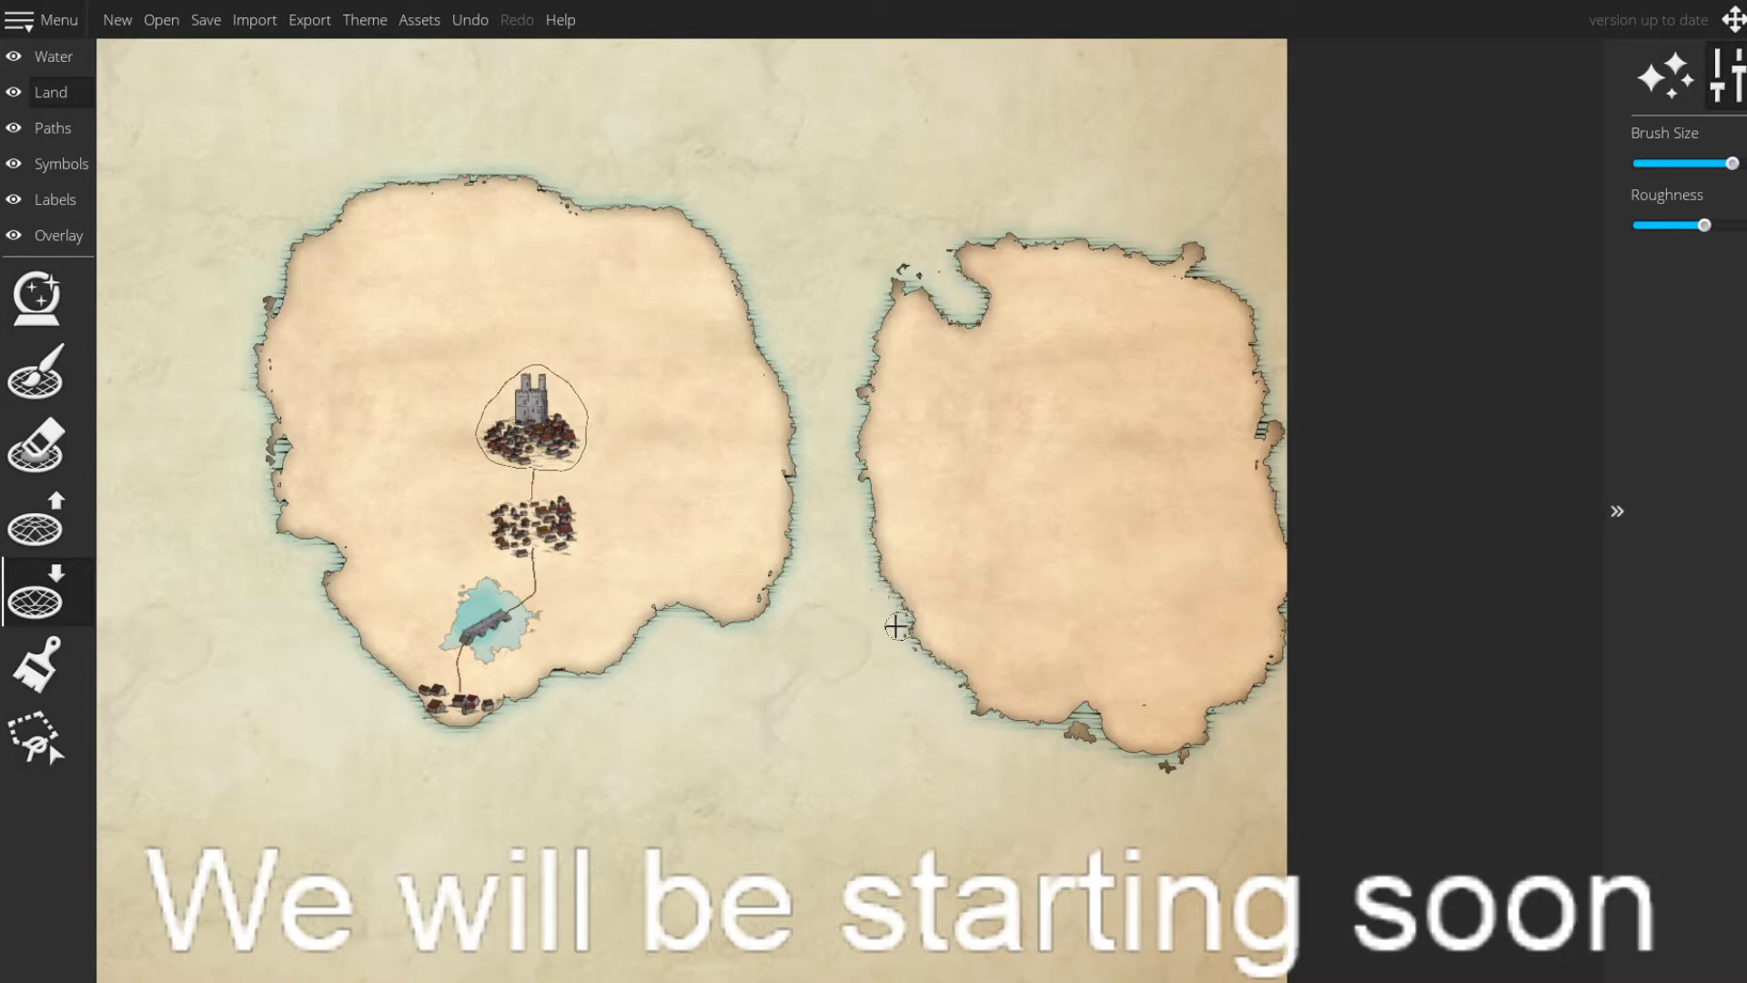
pyautogui.moveTo(887, 620)
pyautogui.mouseDown()
pyautogui.moveTo(882, 561)
pyautogui.moveTo(904, 563)
pyautogui.moveTo(865, 506)
pyautogui.mouseUp()
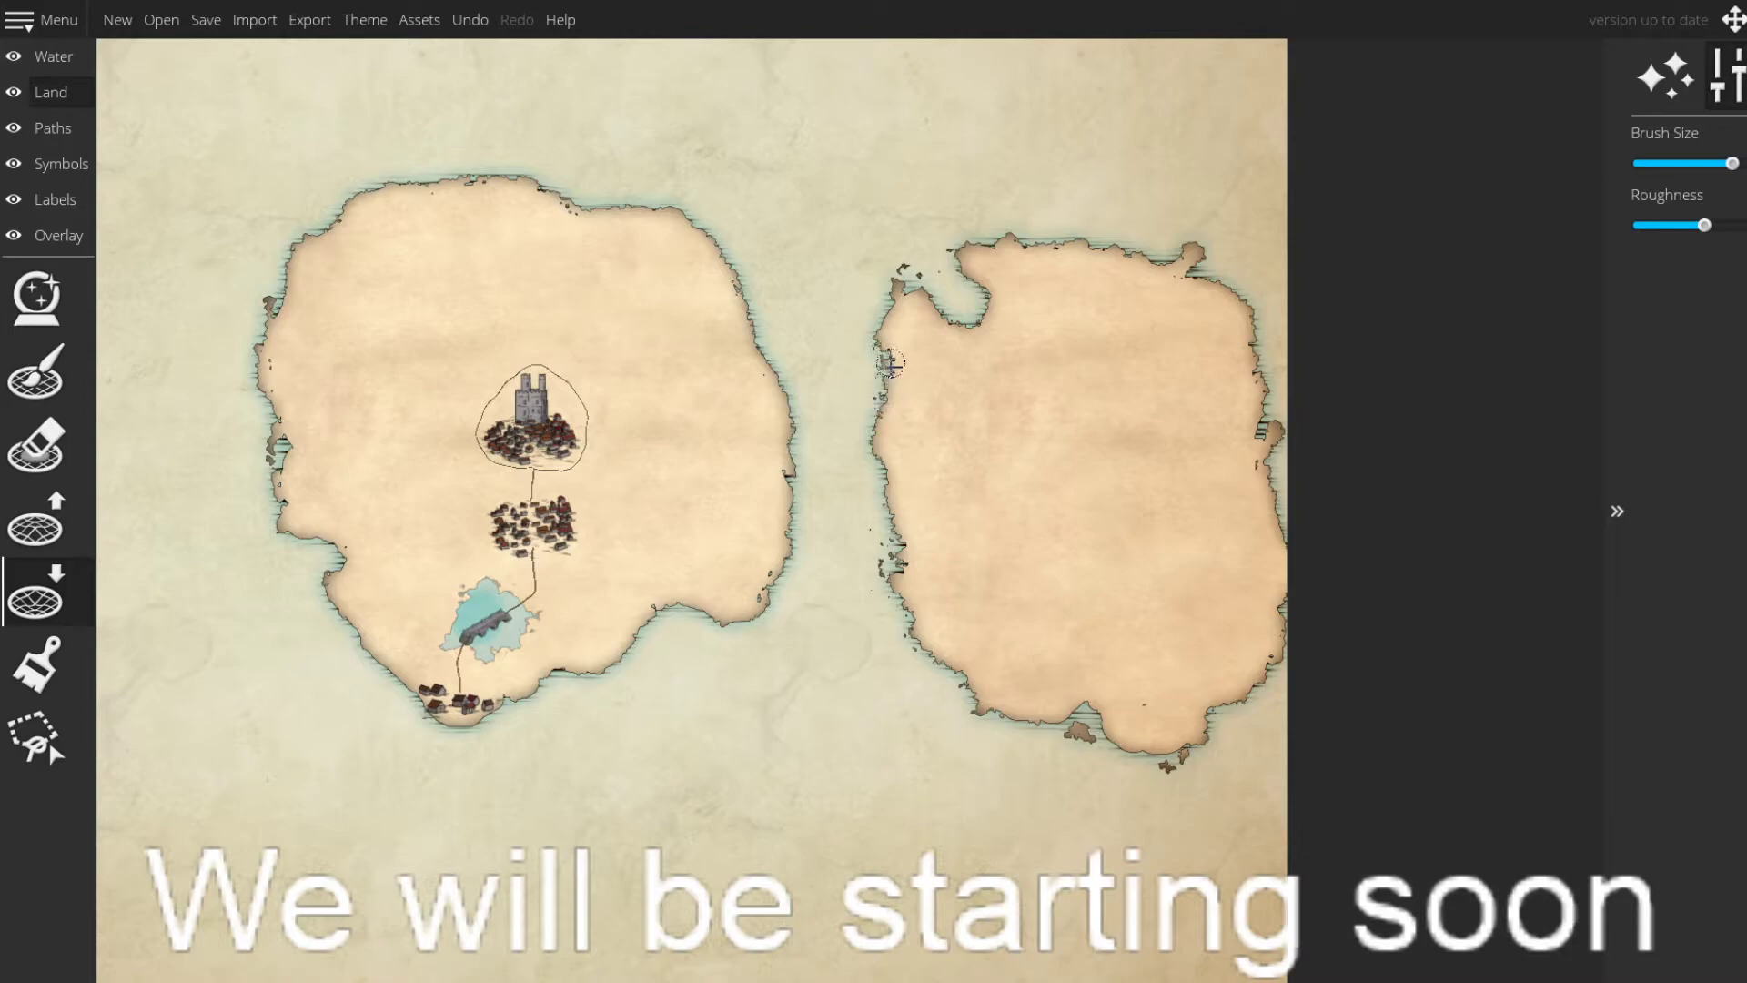
pyautogui.moveTo(886, 339)
pyautogui.mouseDown()
pyautogui.moveTo(896, 303)
pyautogui.moveTo(914, 317)
pyautogui.moveTo(945, 273)
pyautogui.moveTo(966, 286)
pyautogui.moveTo(986, 261)
pyautogui.mouseUp()
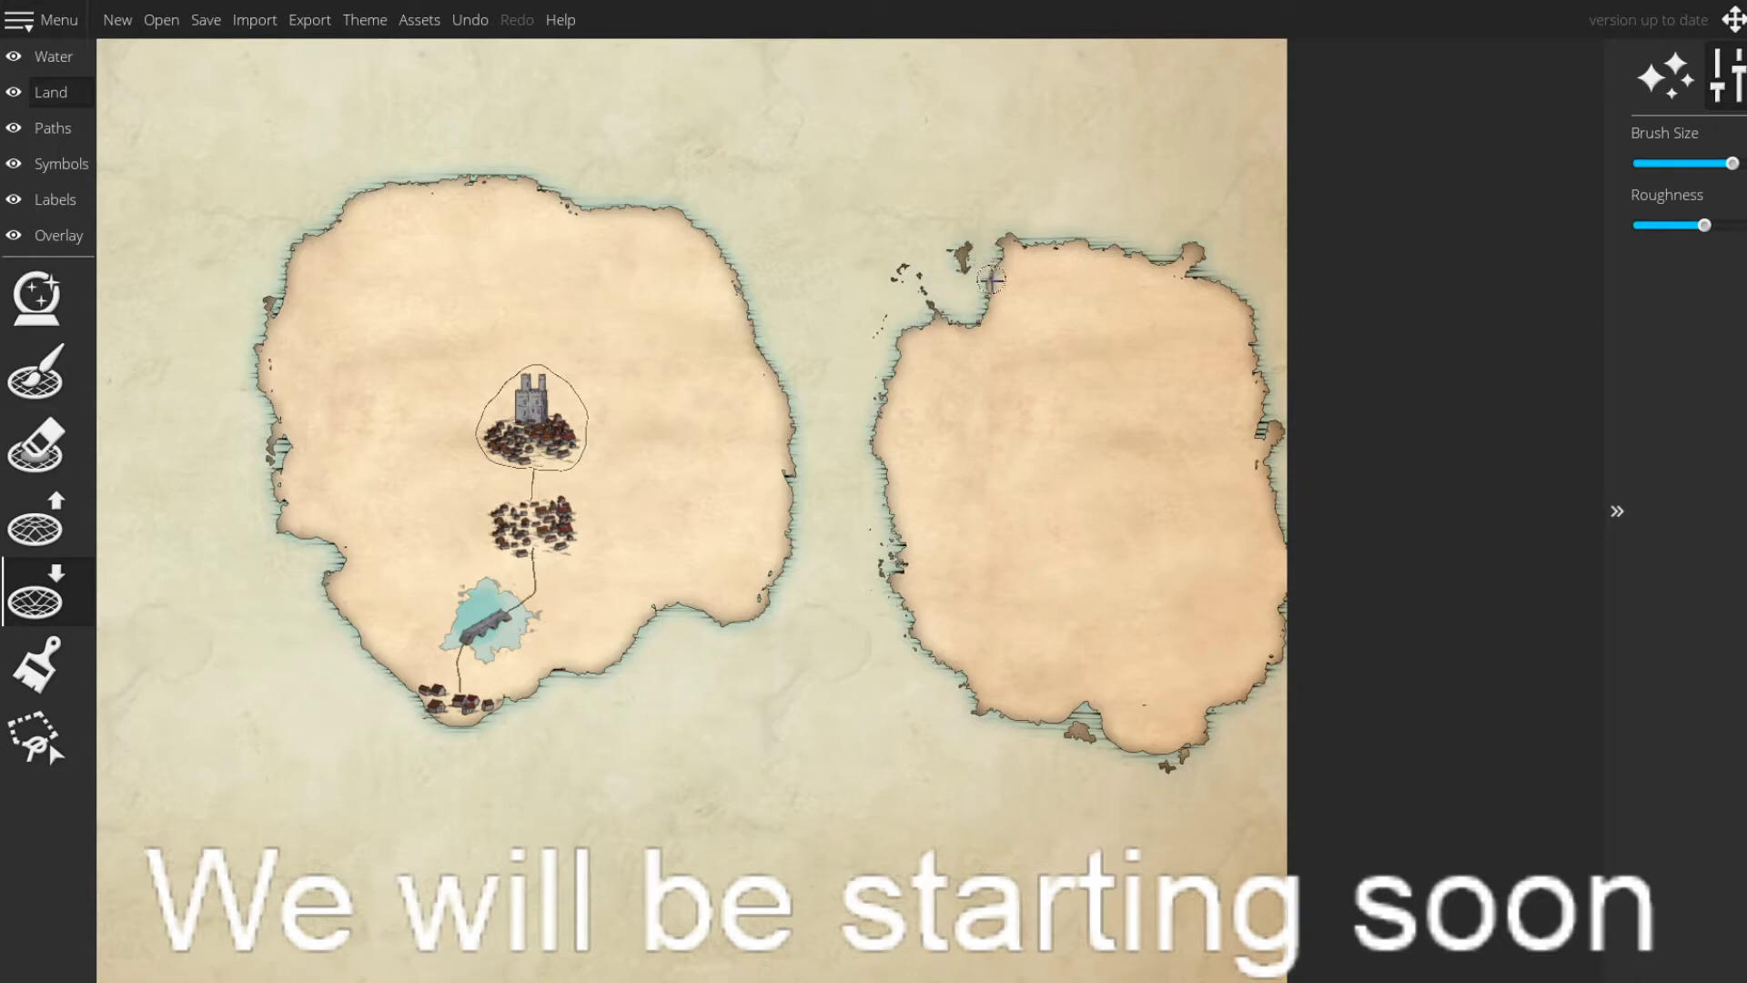
# - Look over both landmasses and the open sea to their south
pyautogui.scroll(-2, 1021, 440)
pyautogui.scroll(2, 1033, 510)
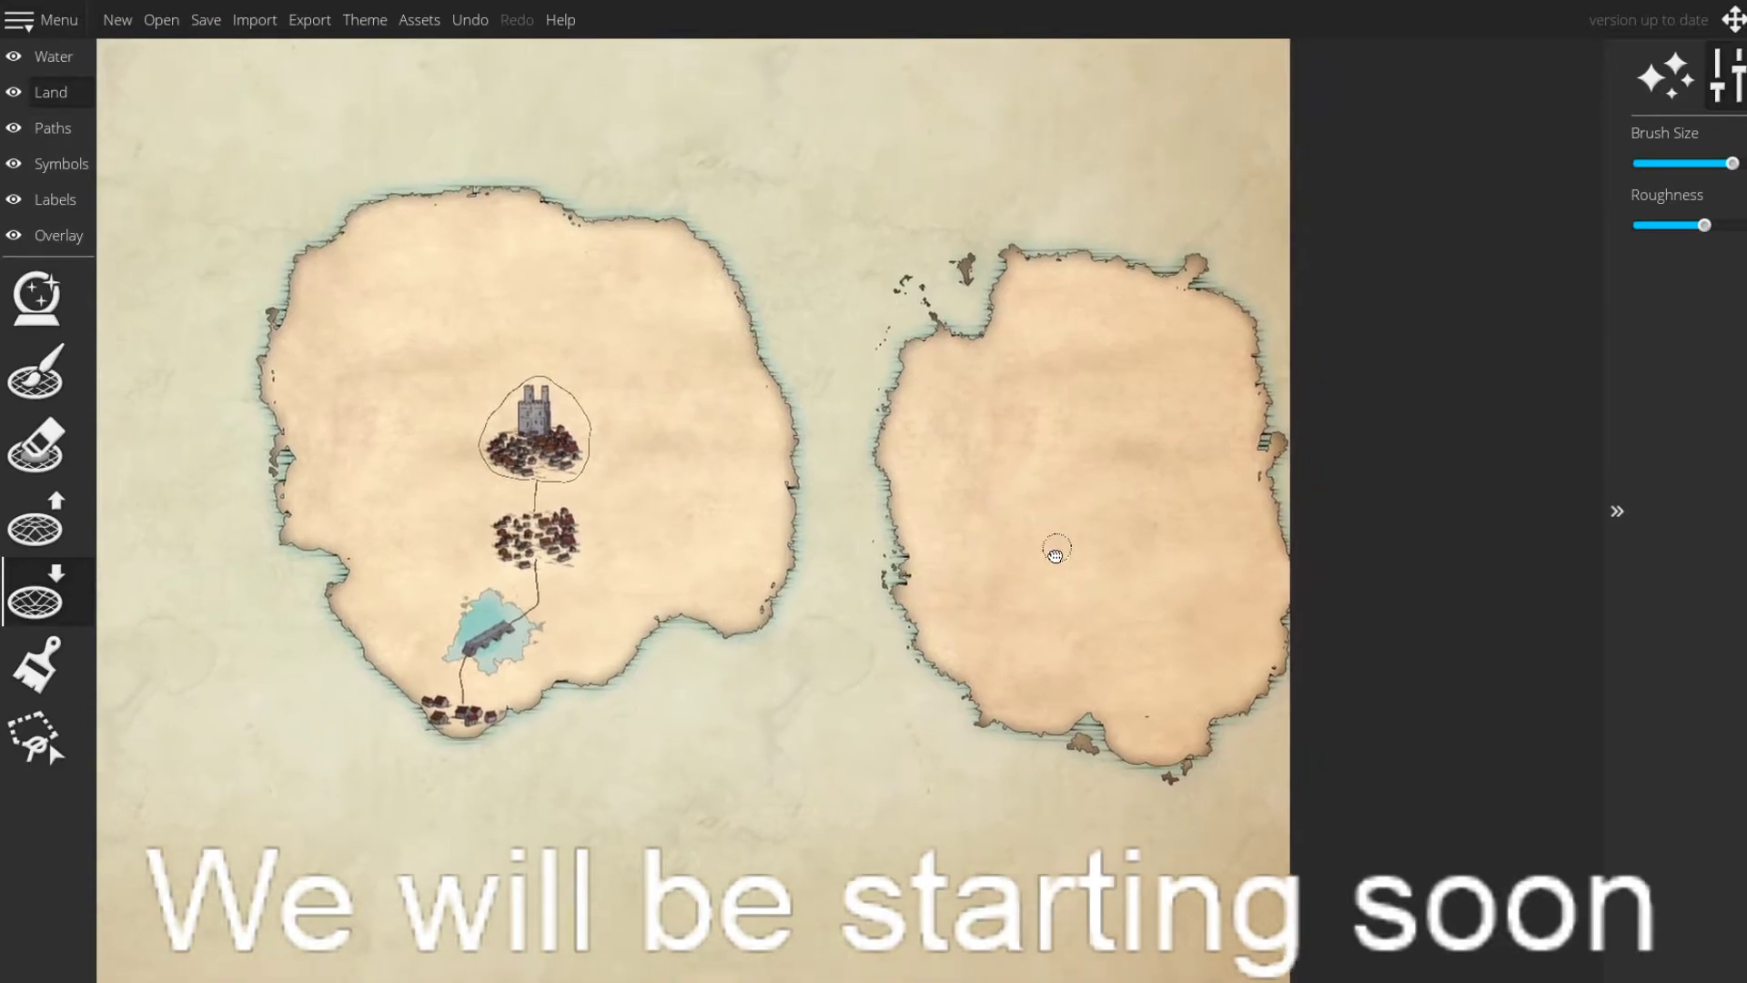
pyautogui.scroll(-1, 1058, 553)
pyautogui.moveTo(1052, 499); pyautogui.dragTo(1333, 491)
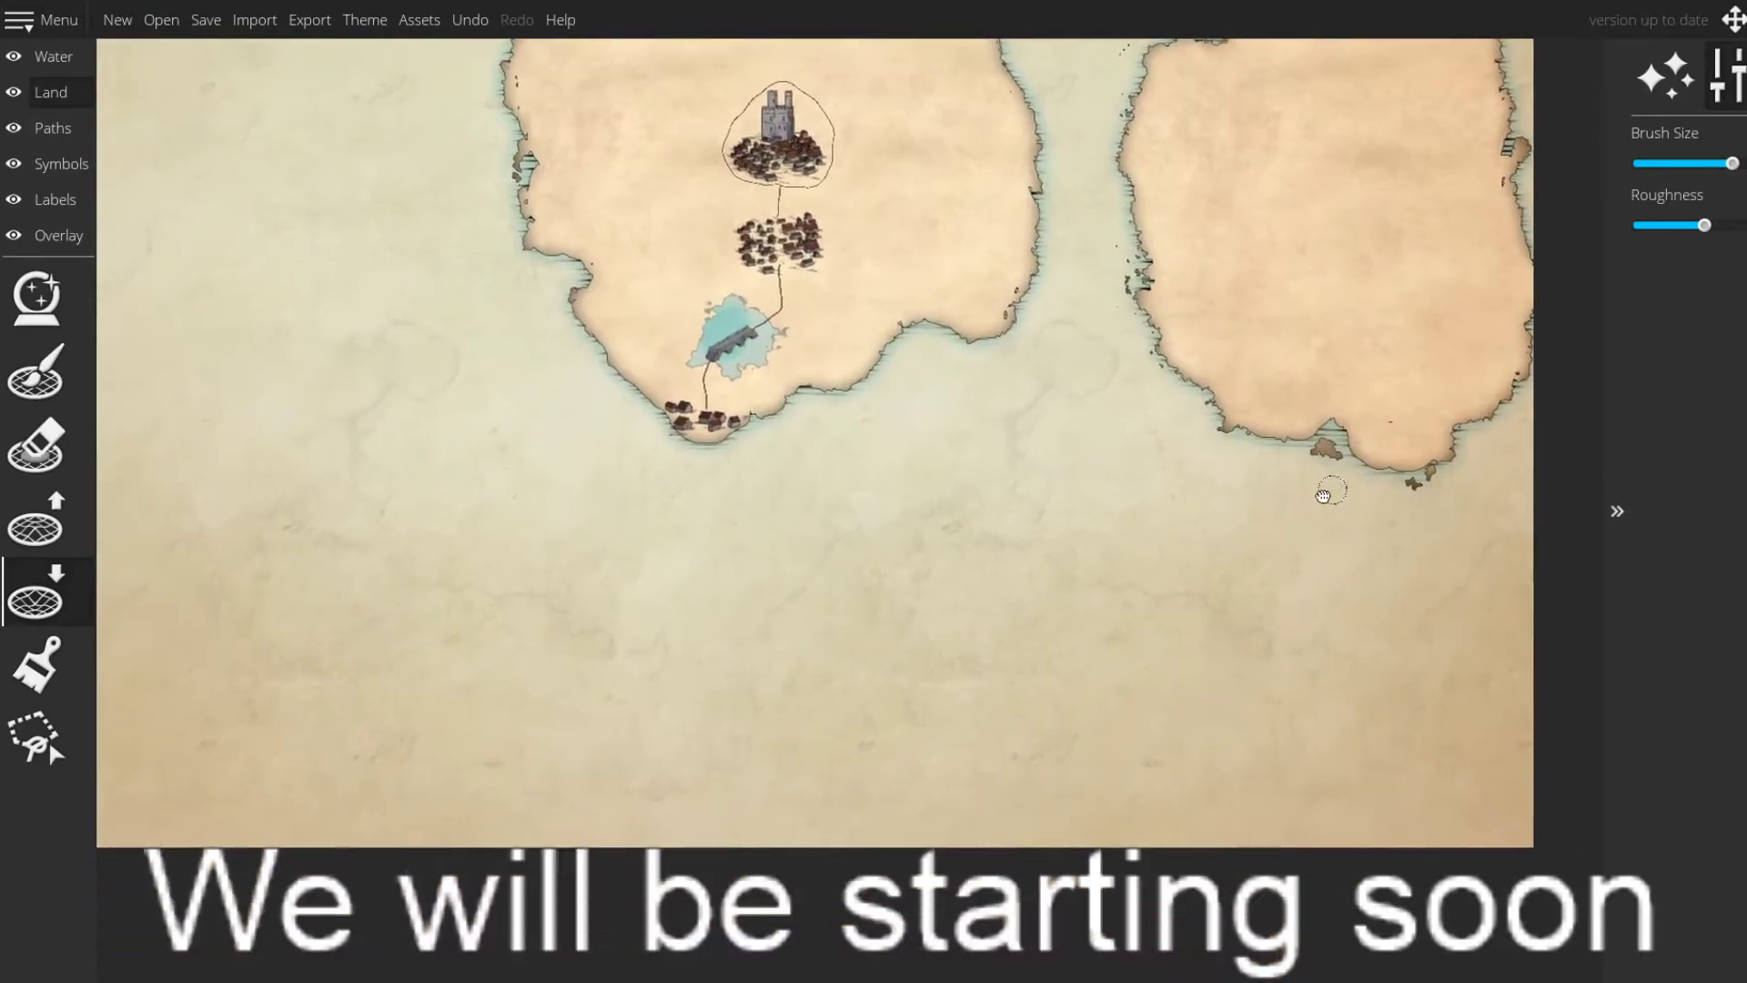
pyautogui.scroll(-3, 1335, 591)
pyautogui.scroll(4, 1092, 628)
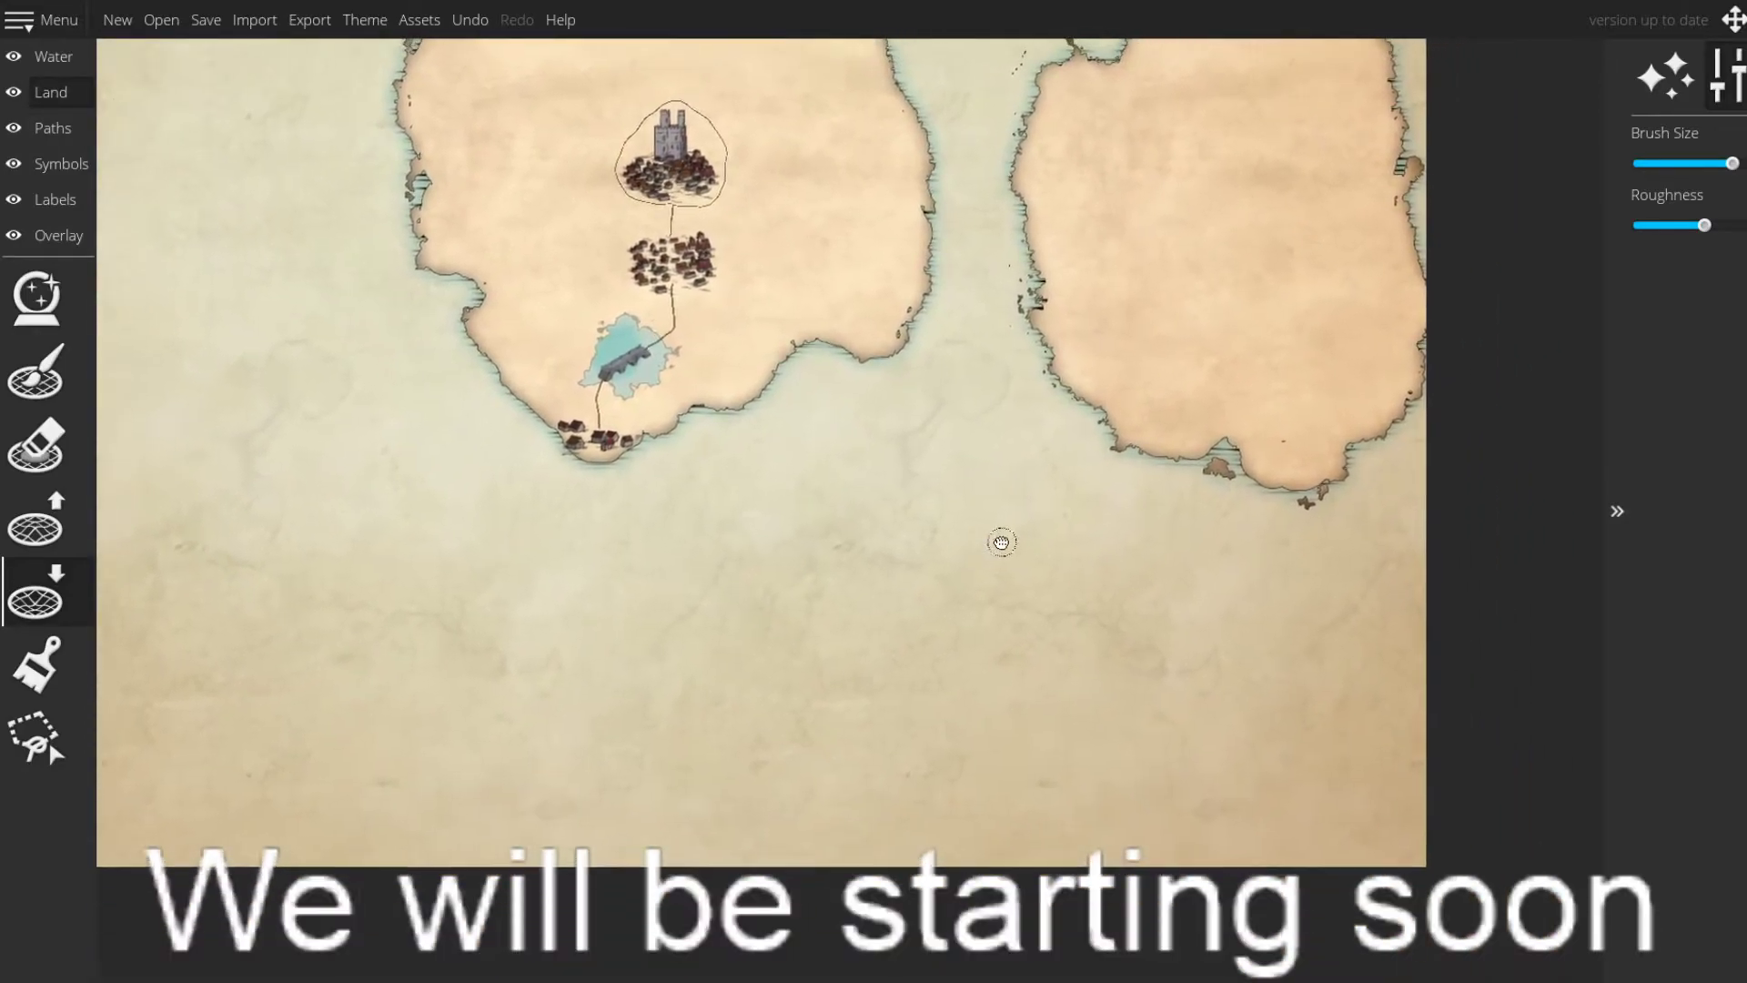
pyautogui.scroll(-2, 995, 589)
pyautogui.scroll(2, 1103, 589)
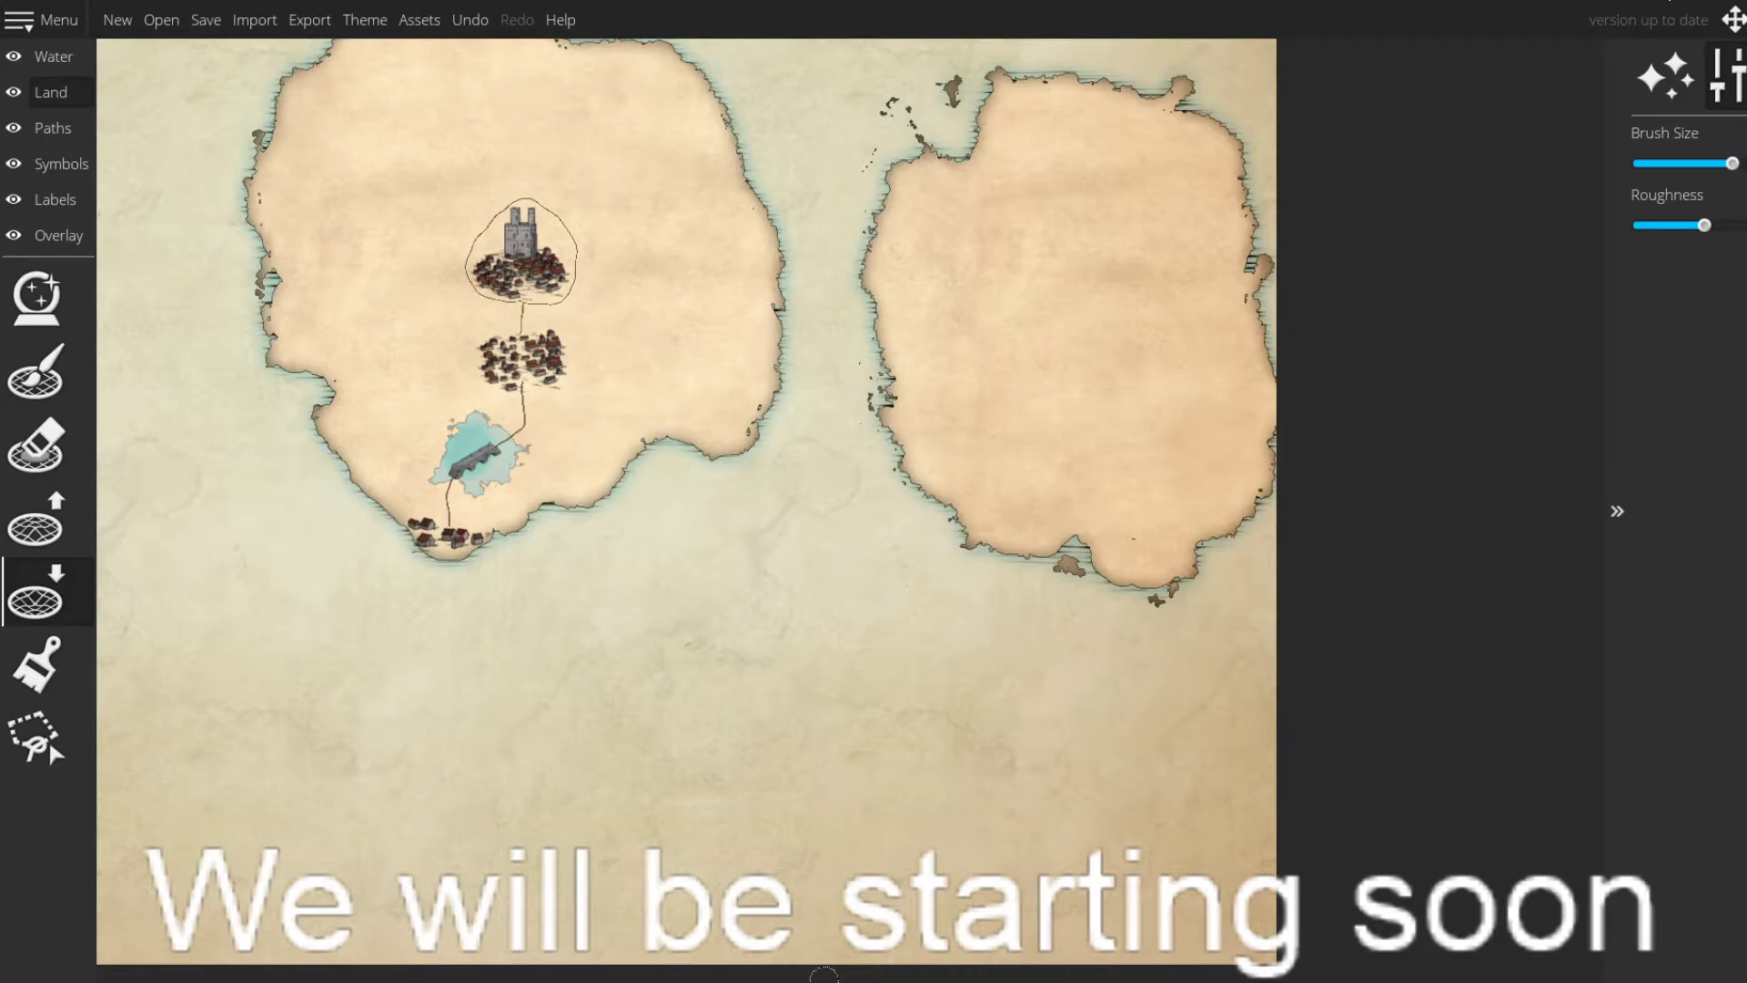
pyautogui.moveTo(1038, 235); pyautogui.dragTo(1081, 367)
pyautogui.moveTo(1069, 270); pyautogui.dragTo(1103, 388)
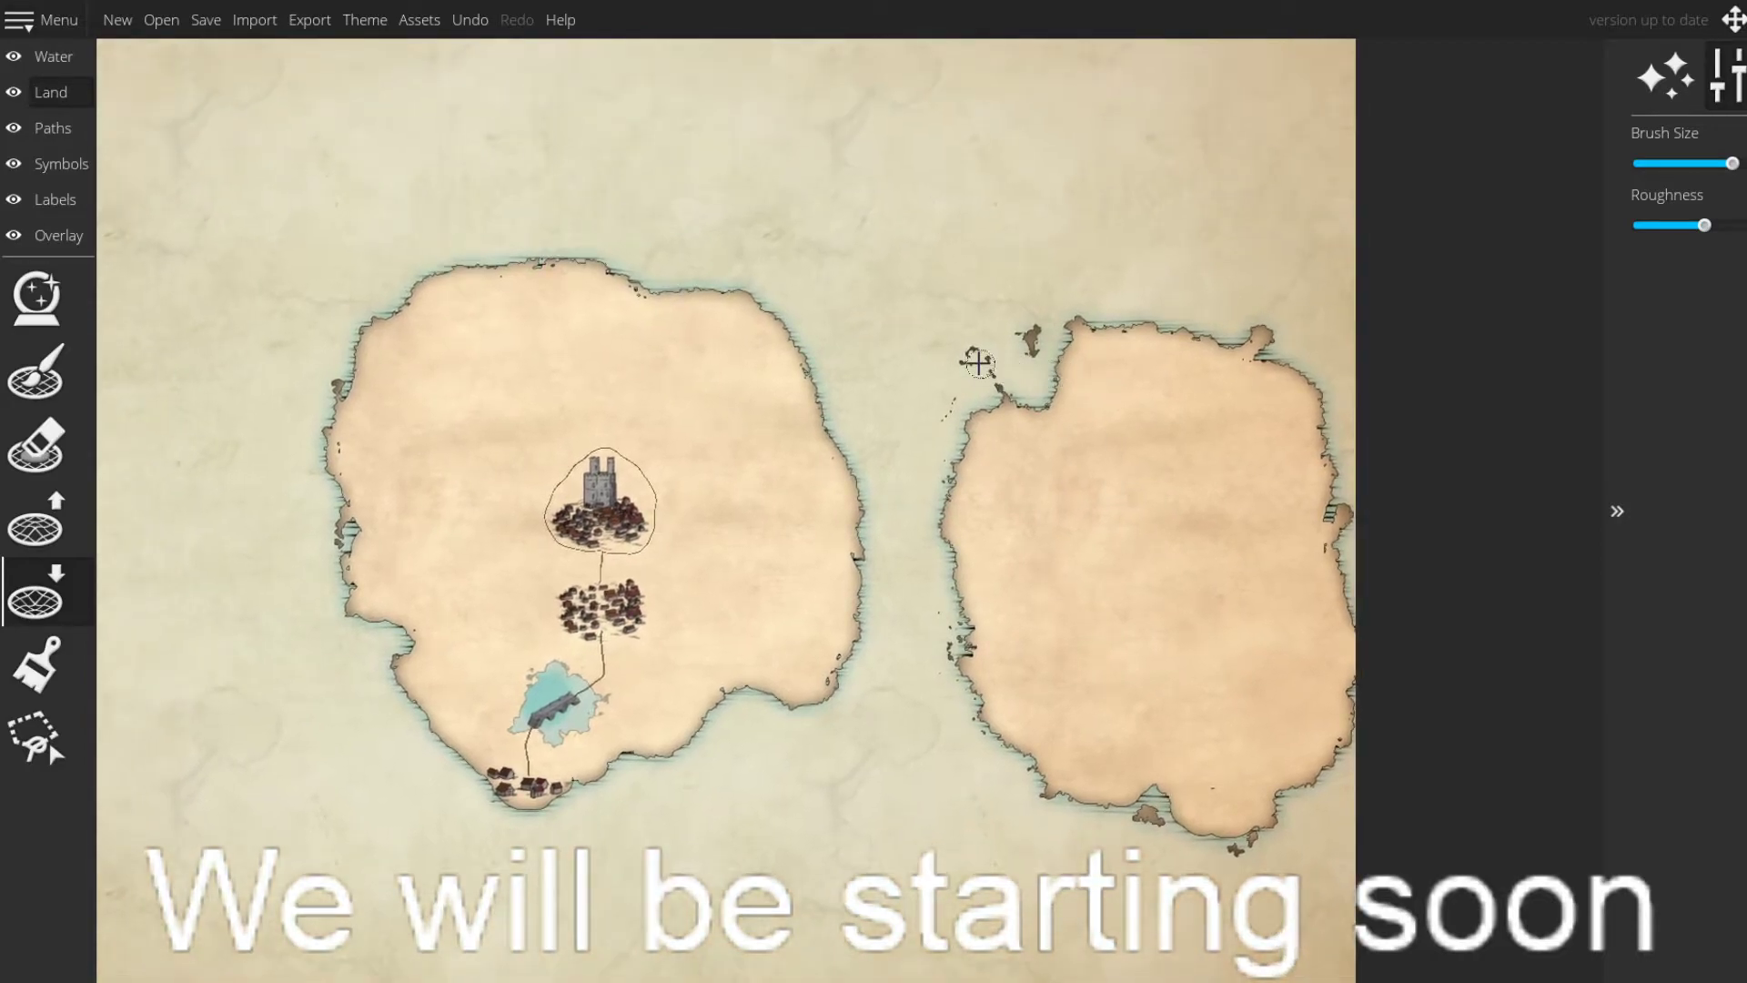
# - Remove the tiny islets off the eastern landmass's northwest bay with the lower-land brush
pyautogui.moveTo(942, 414)
pyautogui.mouseDown()
pyautogui.moveTo(955, 372)
pyautogui.moveTo(982, 365)
pyautogui.mouseUp()
pyautogui.moveTo(889, 370); pyautogui.dragTo(901, 491)
pyautogui.moveTo(946, 426); pyautogui.dragTo(967, 565)
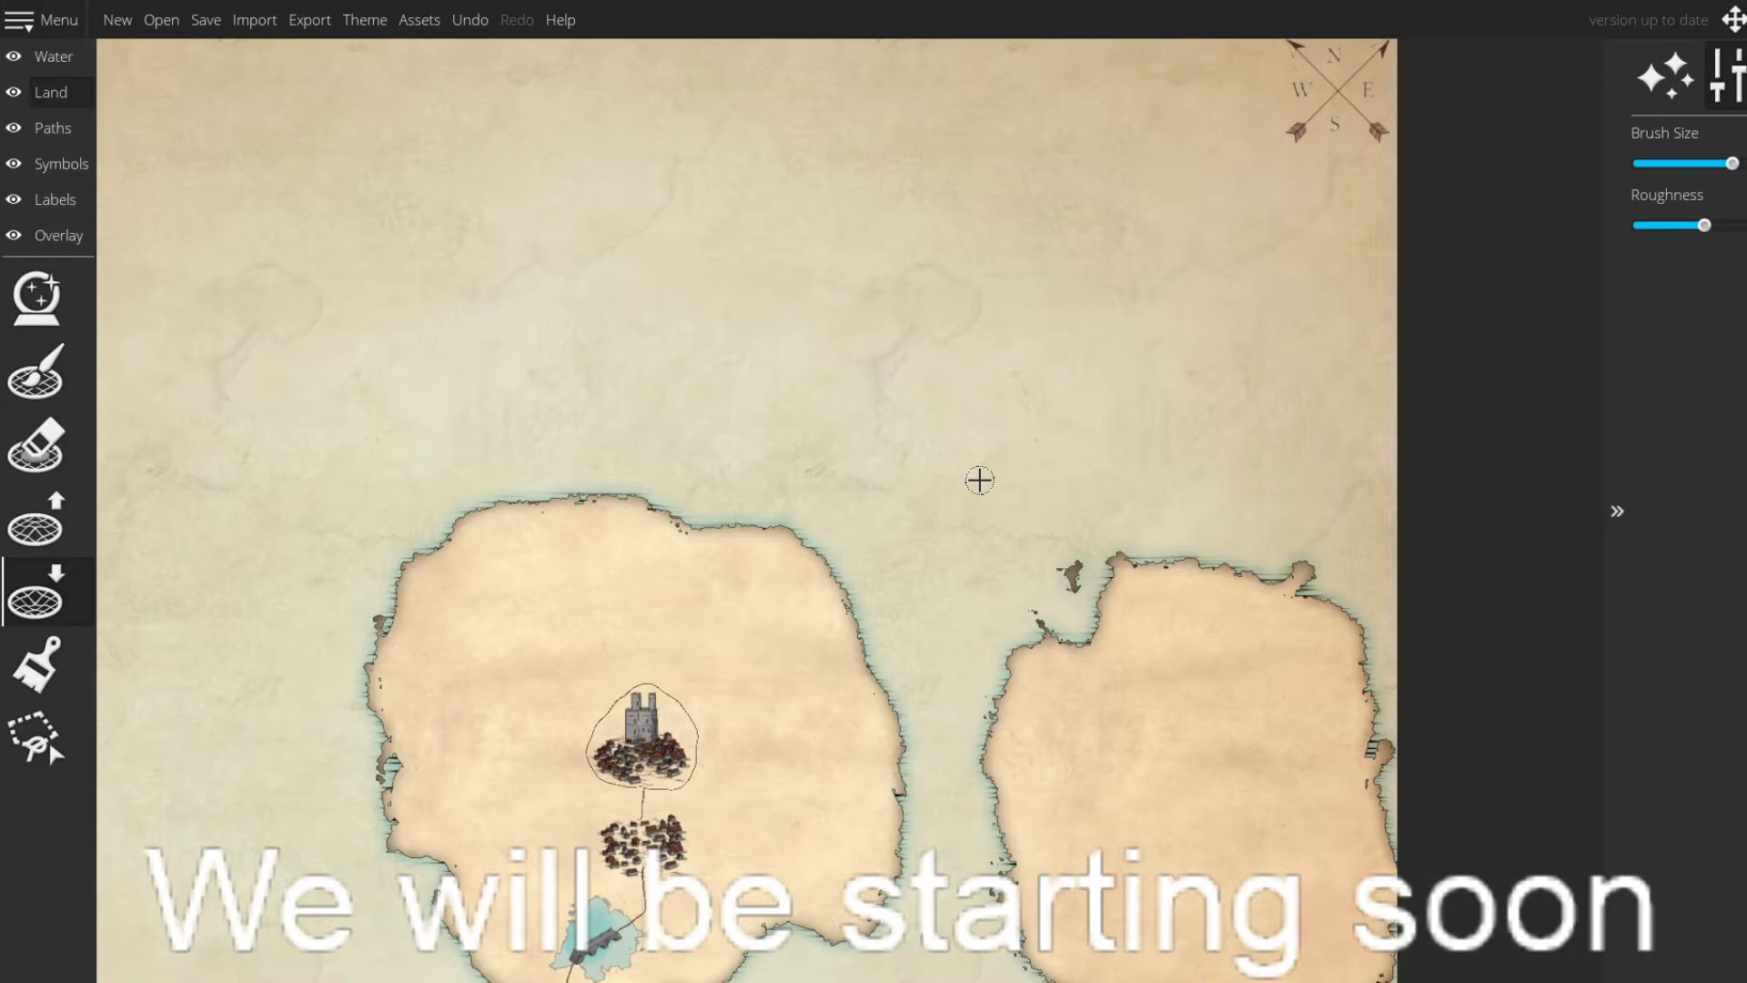
pyautogui.moveTo(979, 491); pyautogui.dragTo(1024, 485)
pyautogui.moveTo(1026, 565); pyautogui.dragTo(1043, 483)
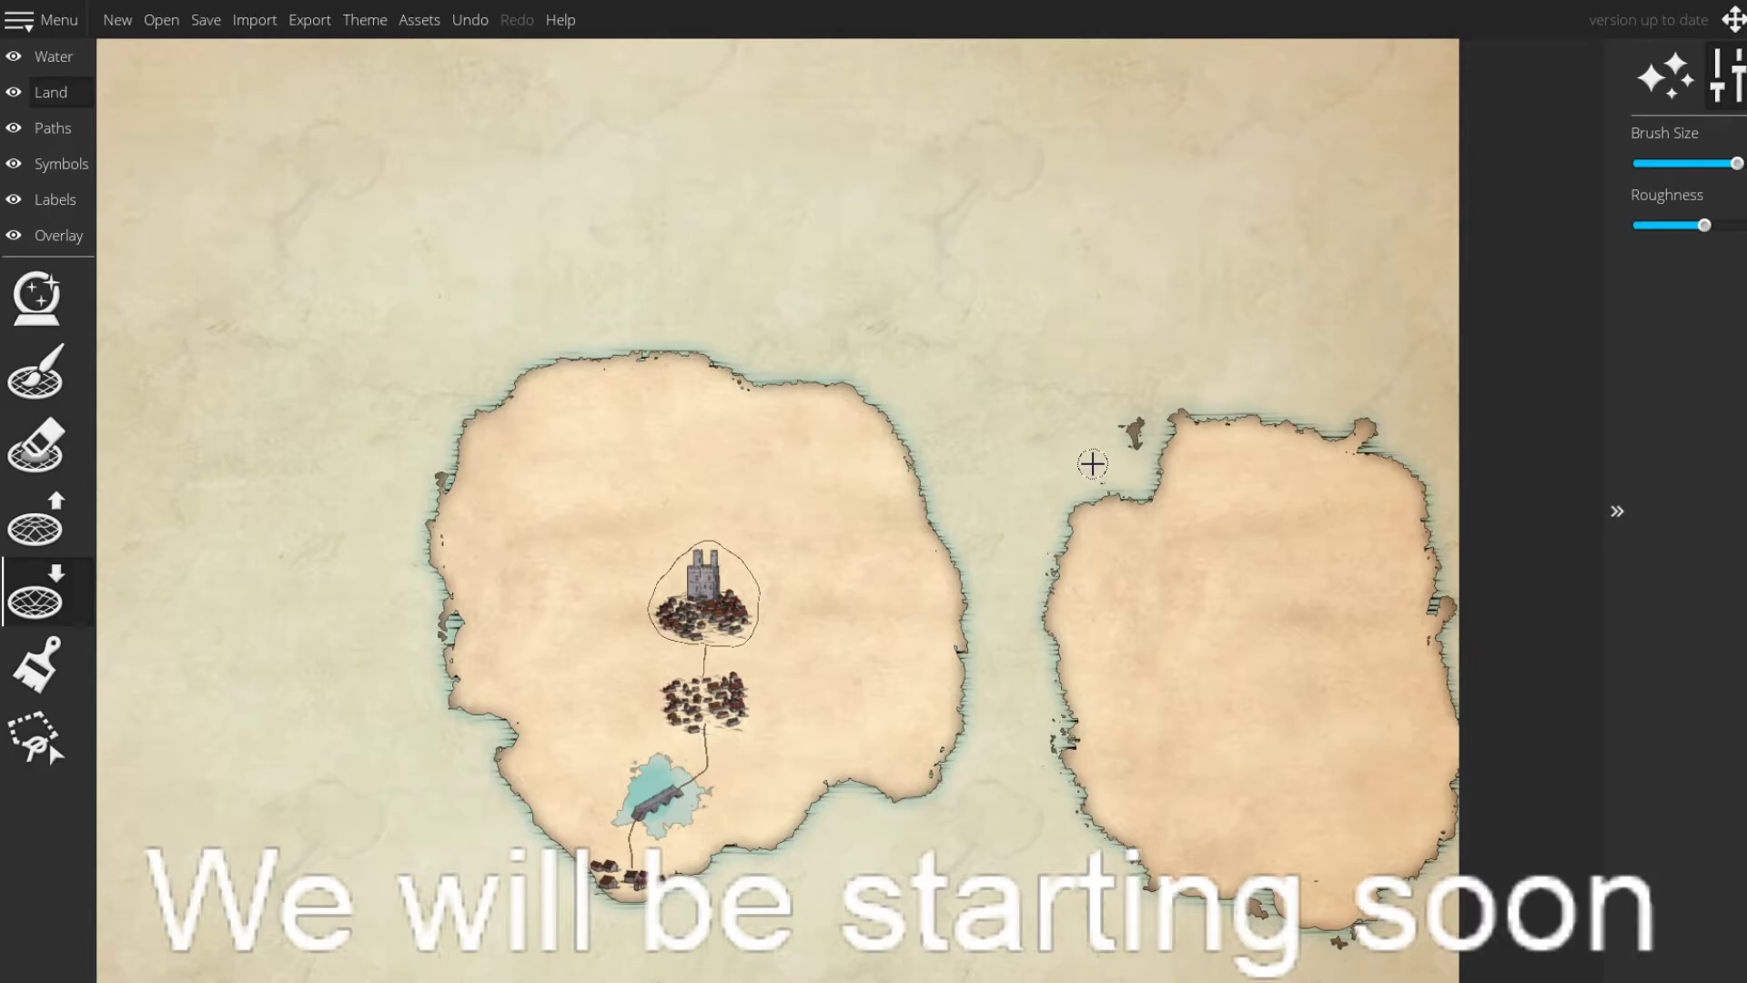
# - Review both landmasses and switch to editing the map's symbols
pyautogui.moveTo(1097, 489); pyautogui.dragTo(1106, 159)
pyautogui.moveTo(1109, 617); pyautogui.dragTo(1638, 982)
pyautogui.moveTo(1267, 768); pyautogui.dragTo(1276, 767)
pyautogui.moveTo(1148, 725); pyautogui.dragTo(765, 448)
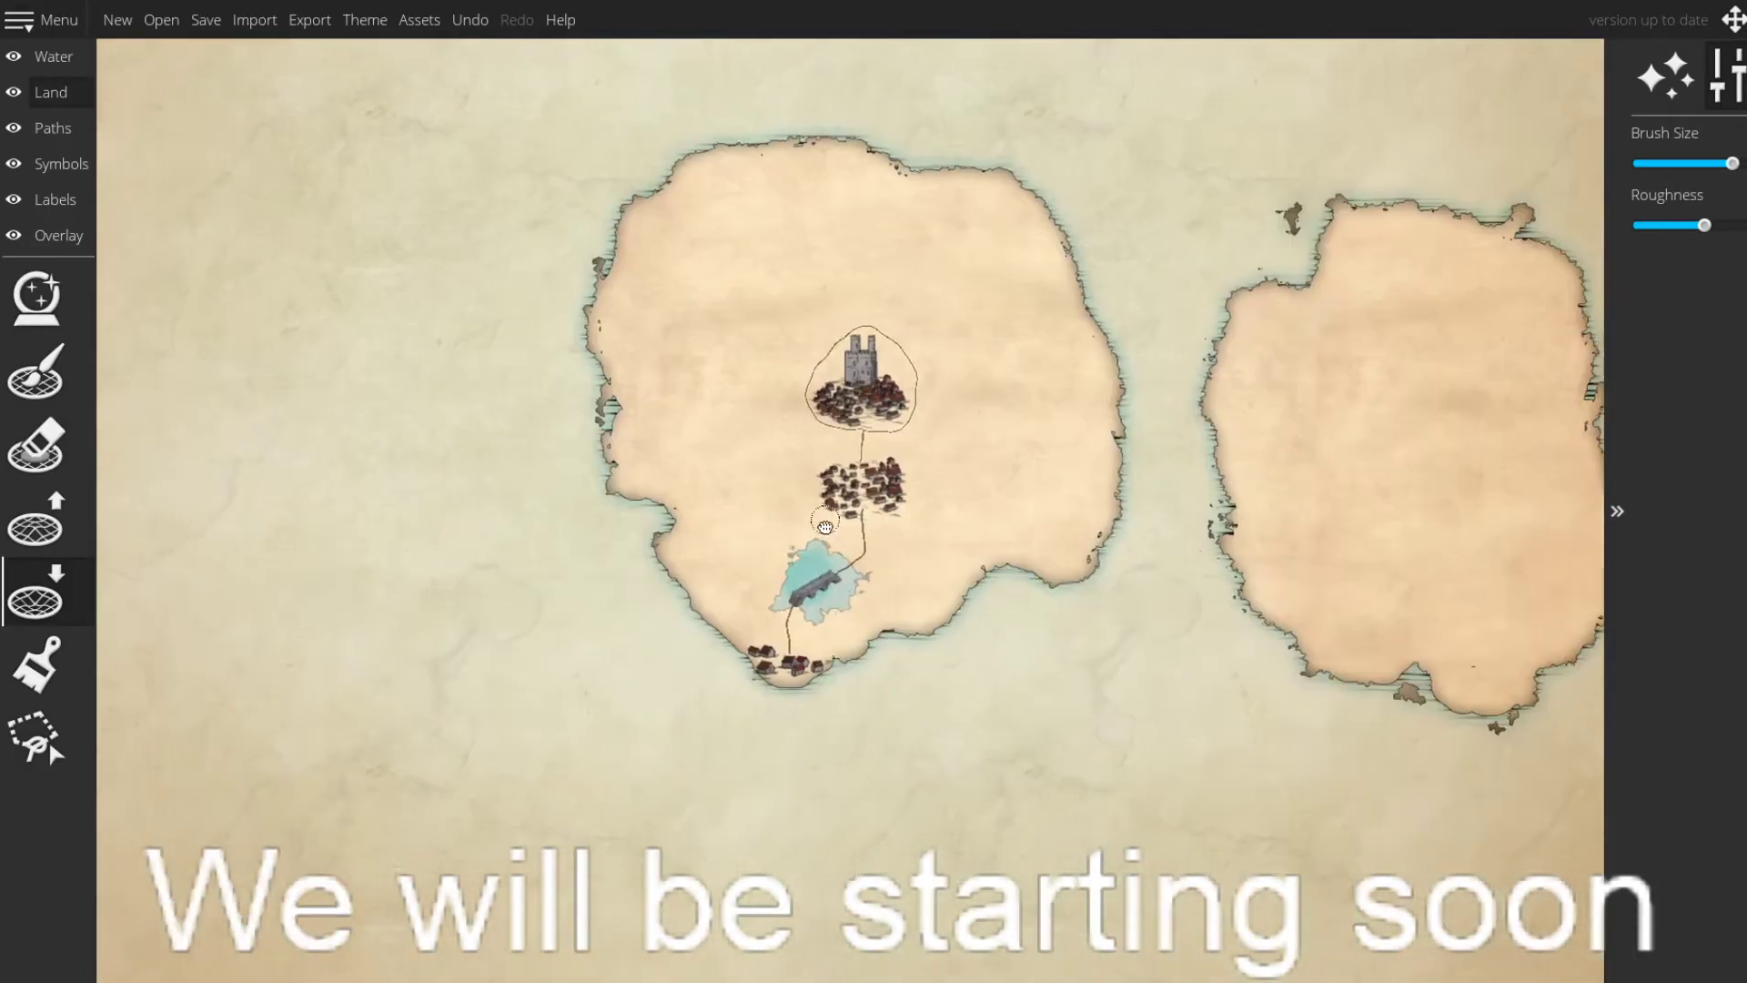
pyautogui.moveTo(874, 798); pyautogui.dragTo(807, 866)
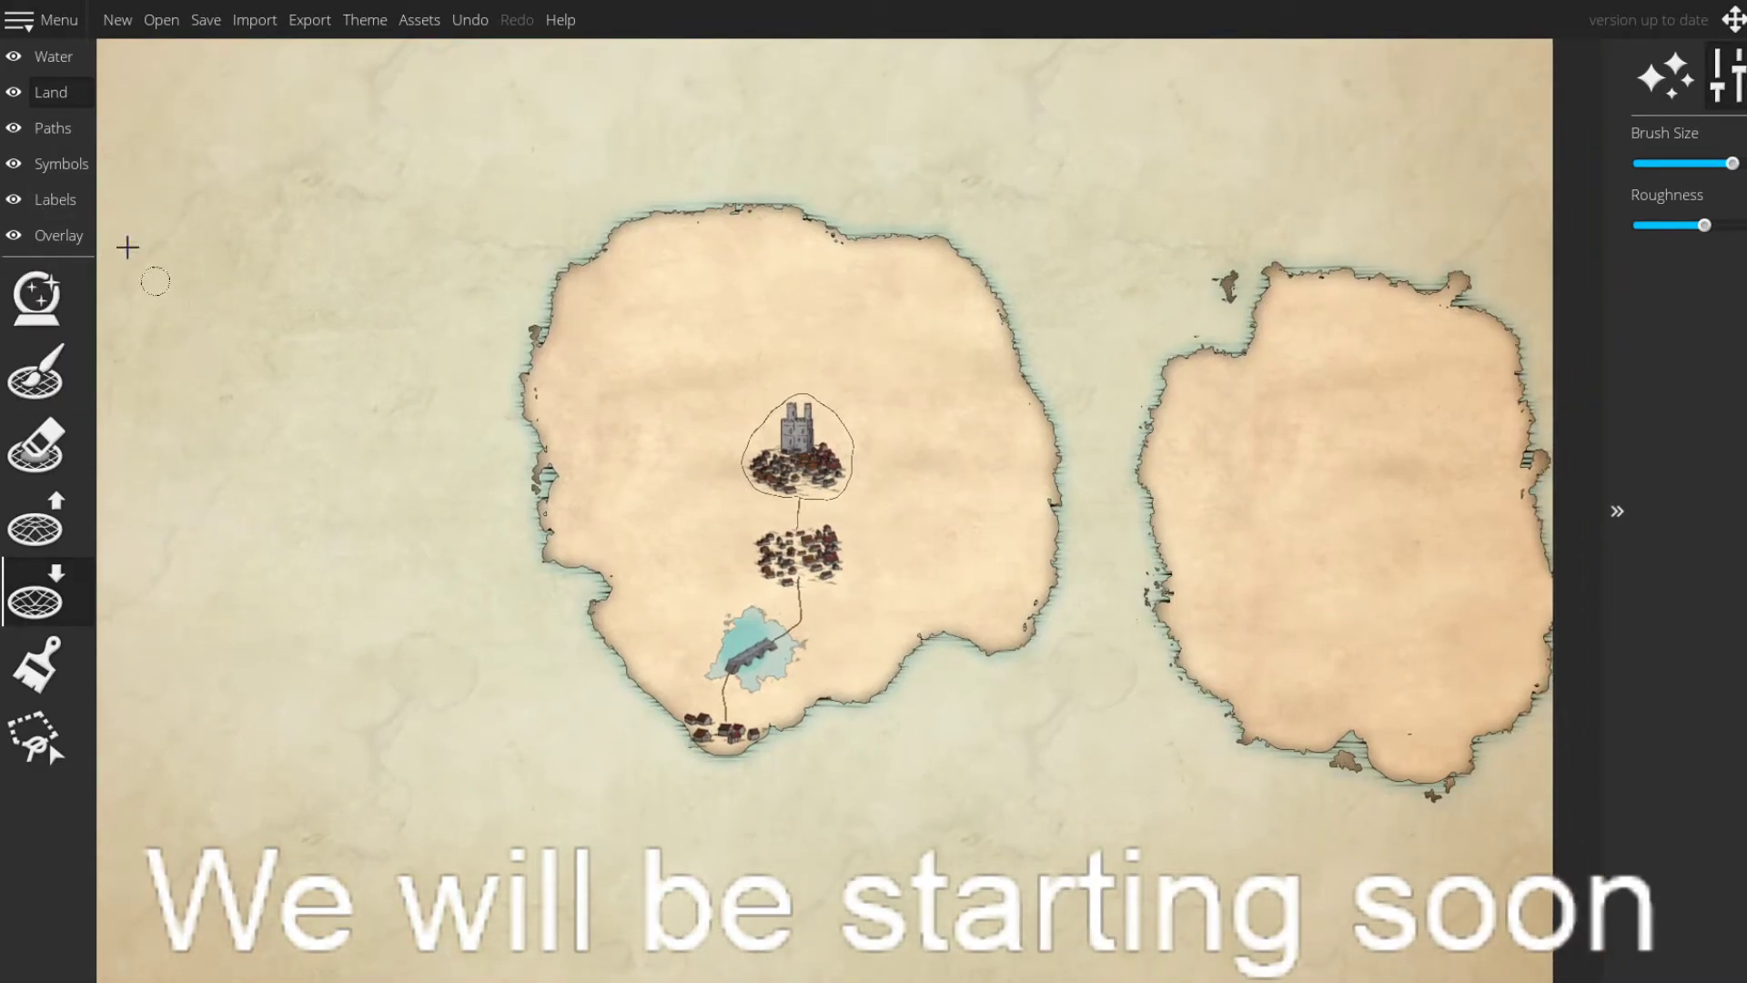
pyautogui.click(64, 128)
pyautogui.click(53, 158)
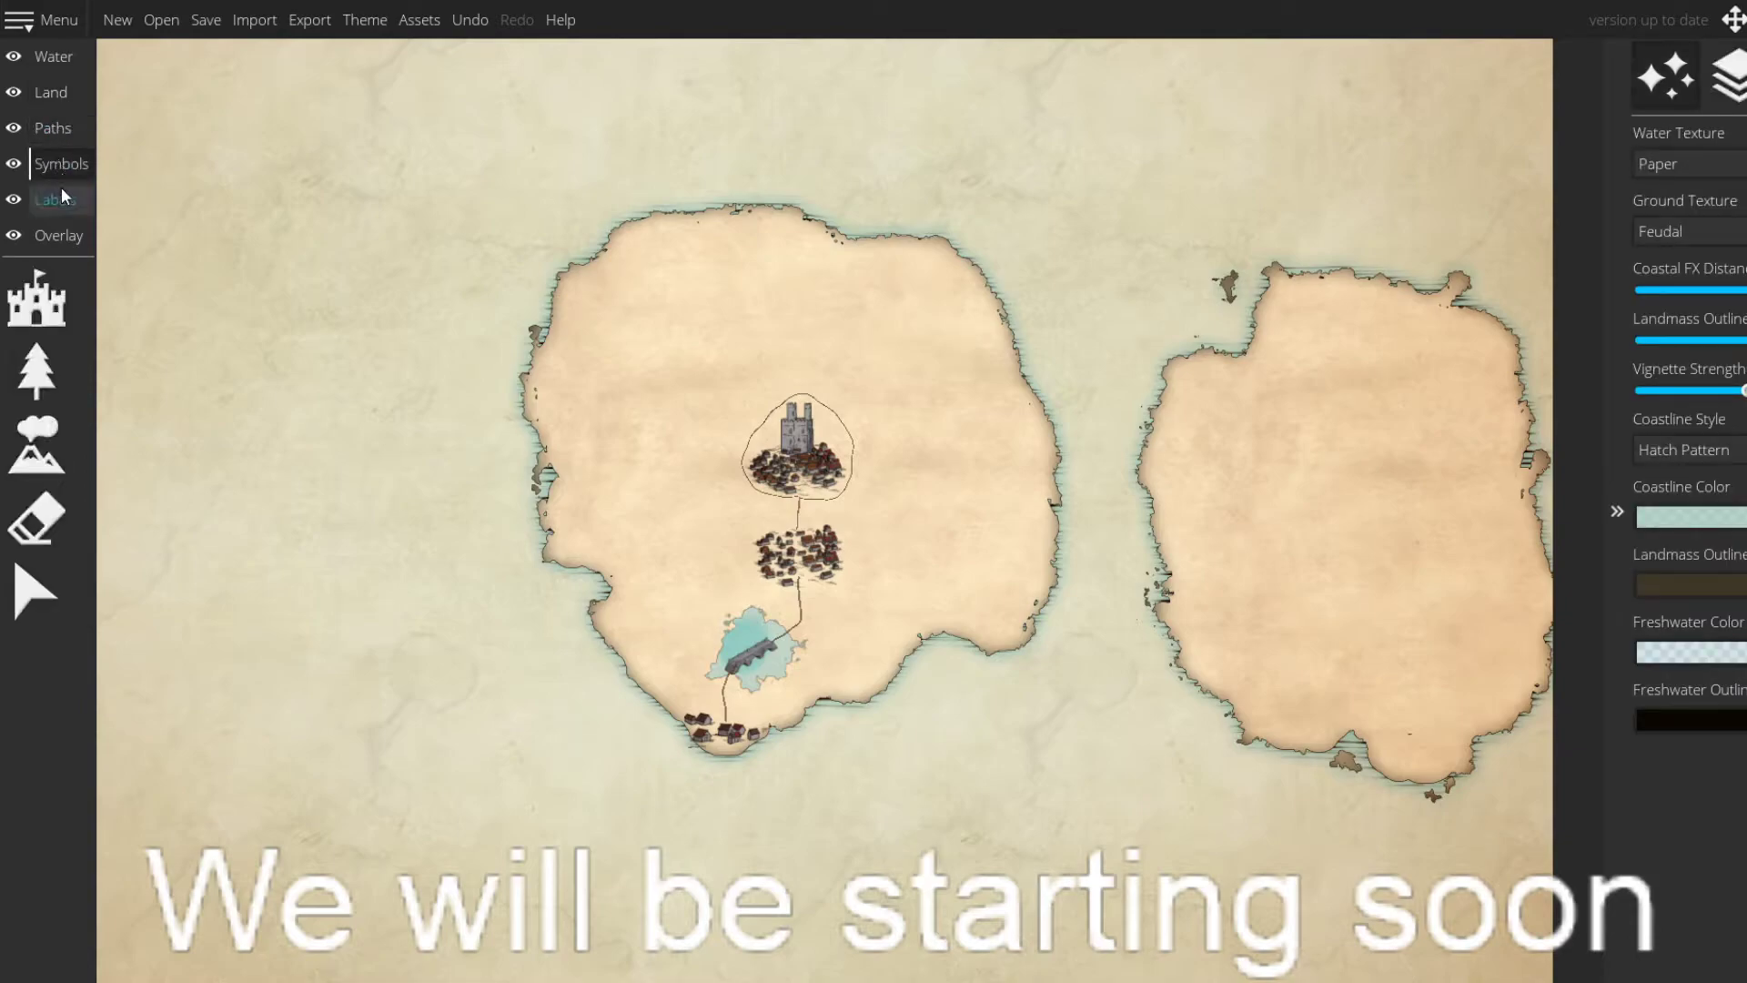
# - Place a Town-preset label on the main island northwest of the castle and set its font size to 100
pyautogui.click(54, 195)
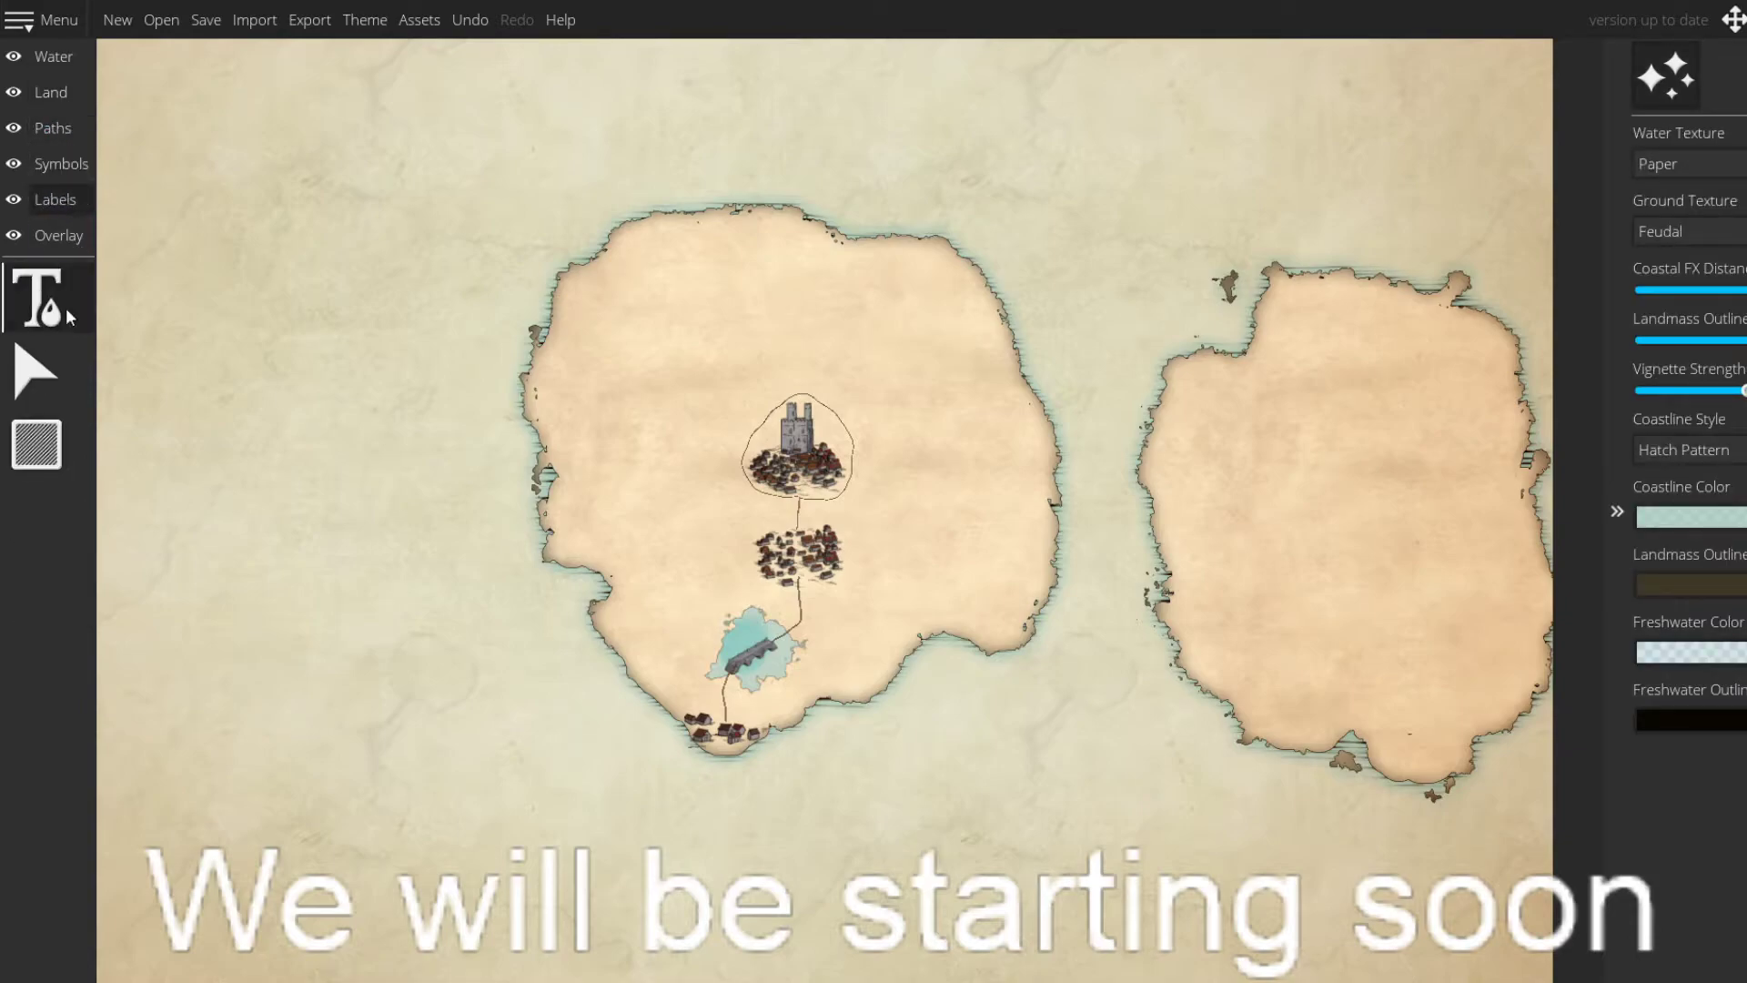
pyautogui.click(707, 306)
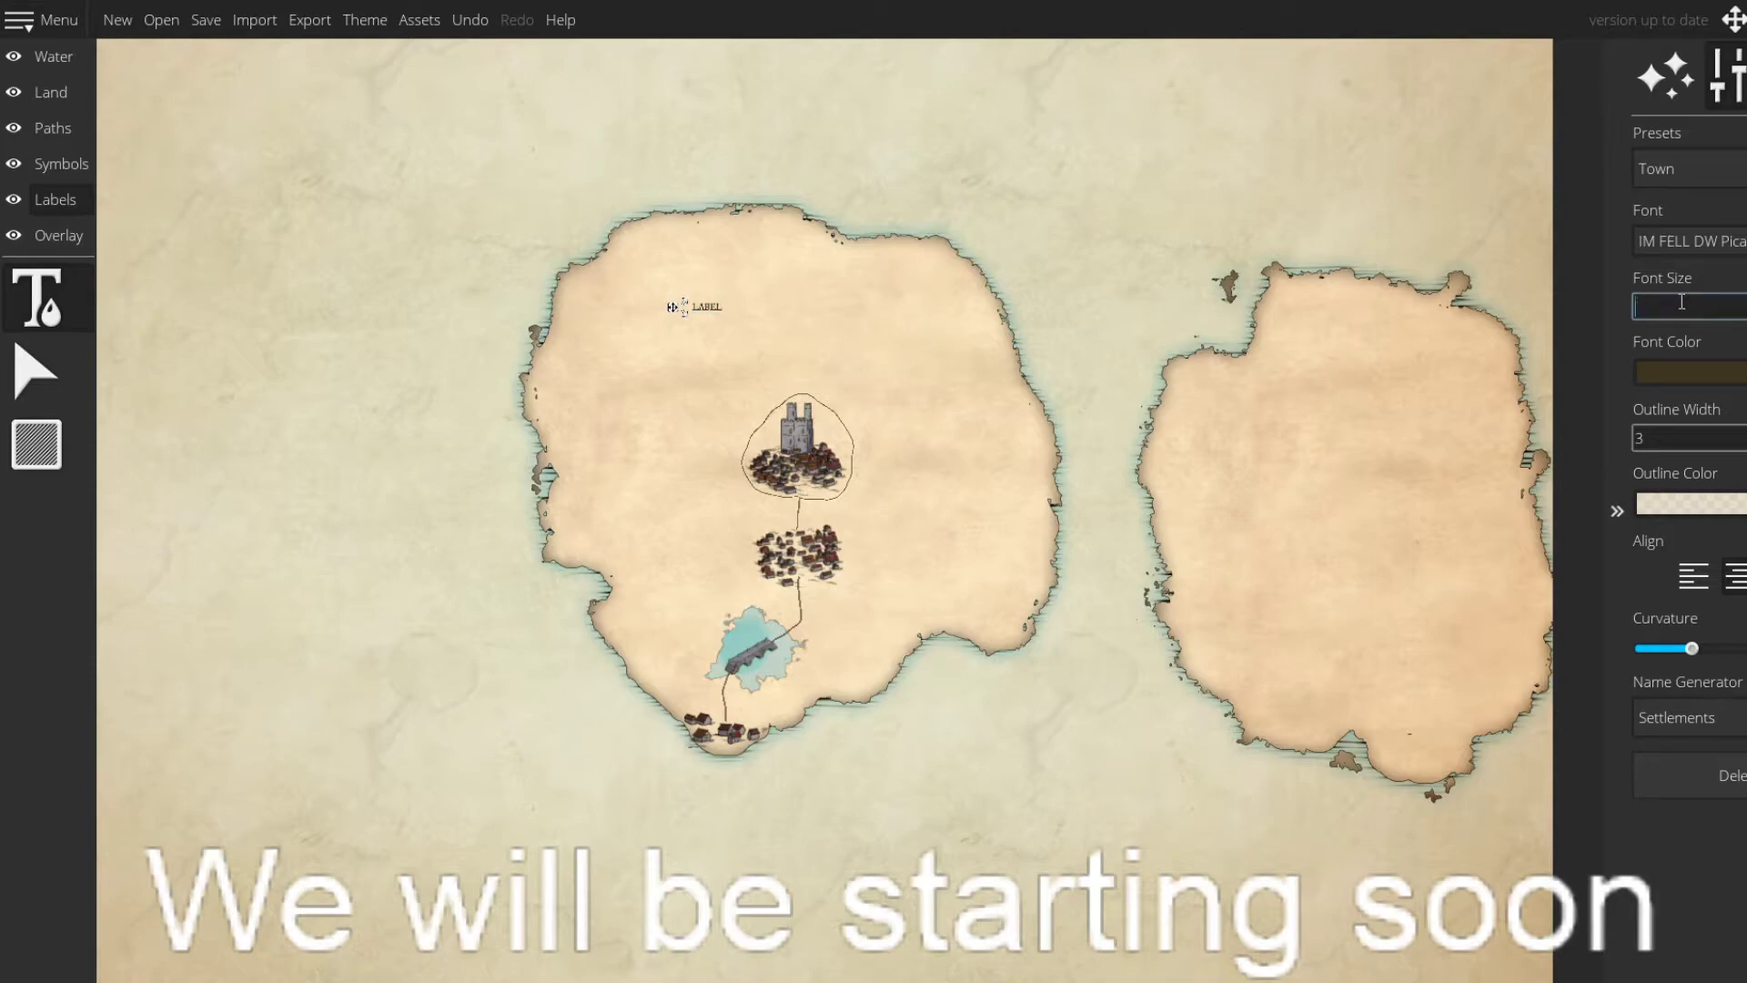
pyautogui.press('Return')
pyautogui.click(1721, 311)
pyautogui.write('100')
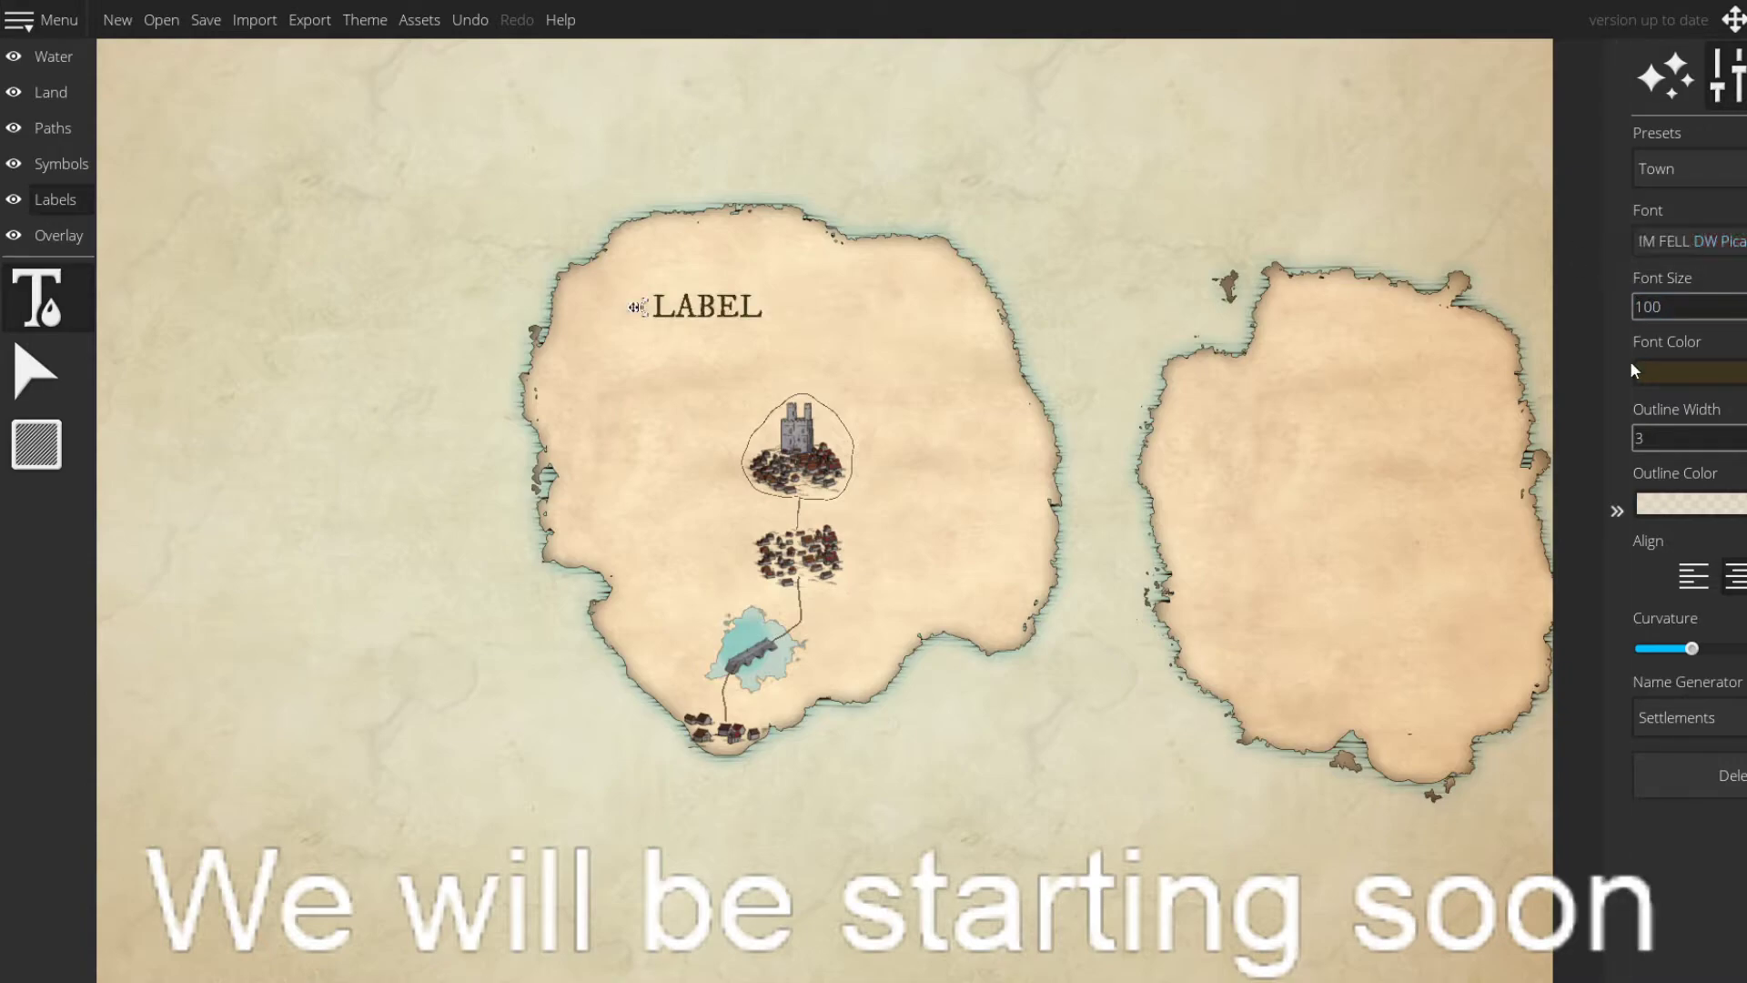
# - Change the main island's label text to "L" and add a label reading "E" in the north of the eastern landmass
pyautogui.hotkey('shift', 'Left')
pyautogui.hotkey('shift', 'Left')
pyautogui.hotkey('shift', 'Left')
pyautogui.hotkey('shift', 'Left')
pyautogui.hotkey('shift', 'Left')
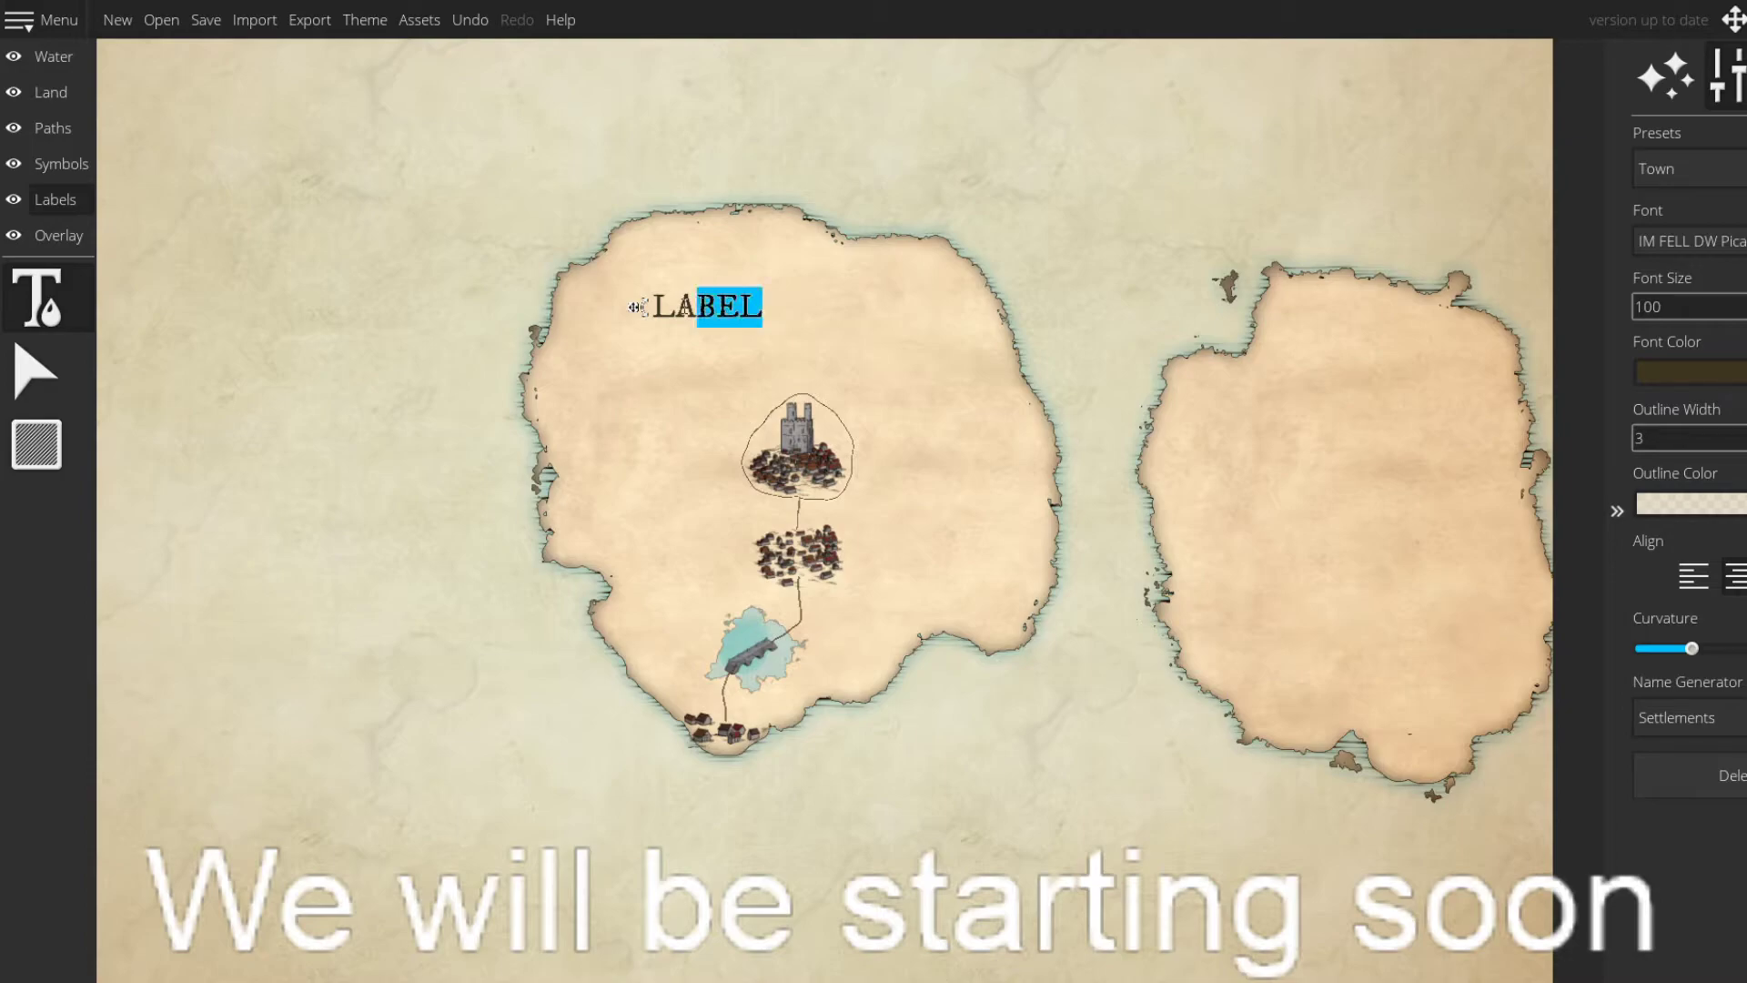
pyautogui.write('L')
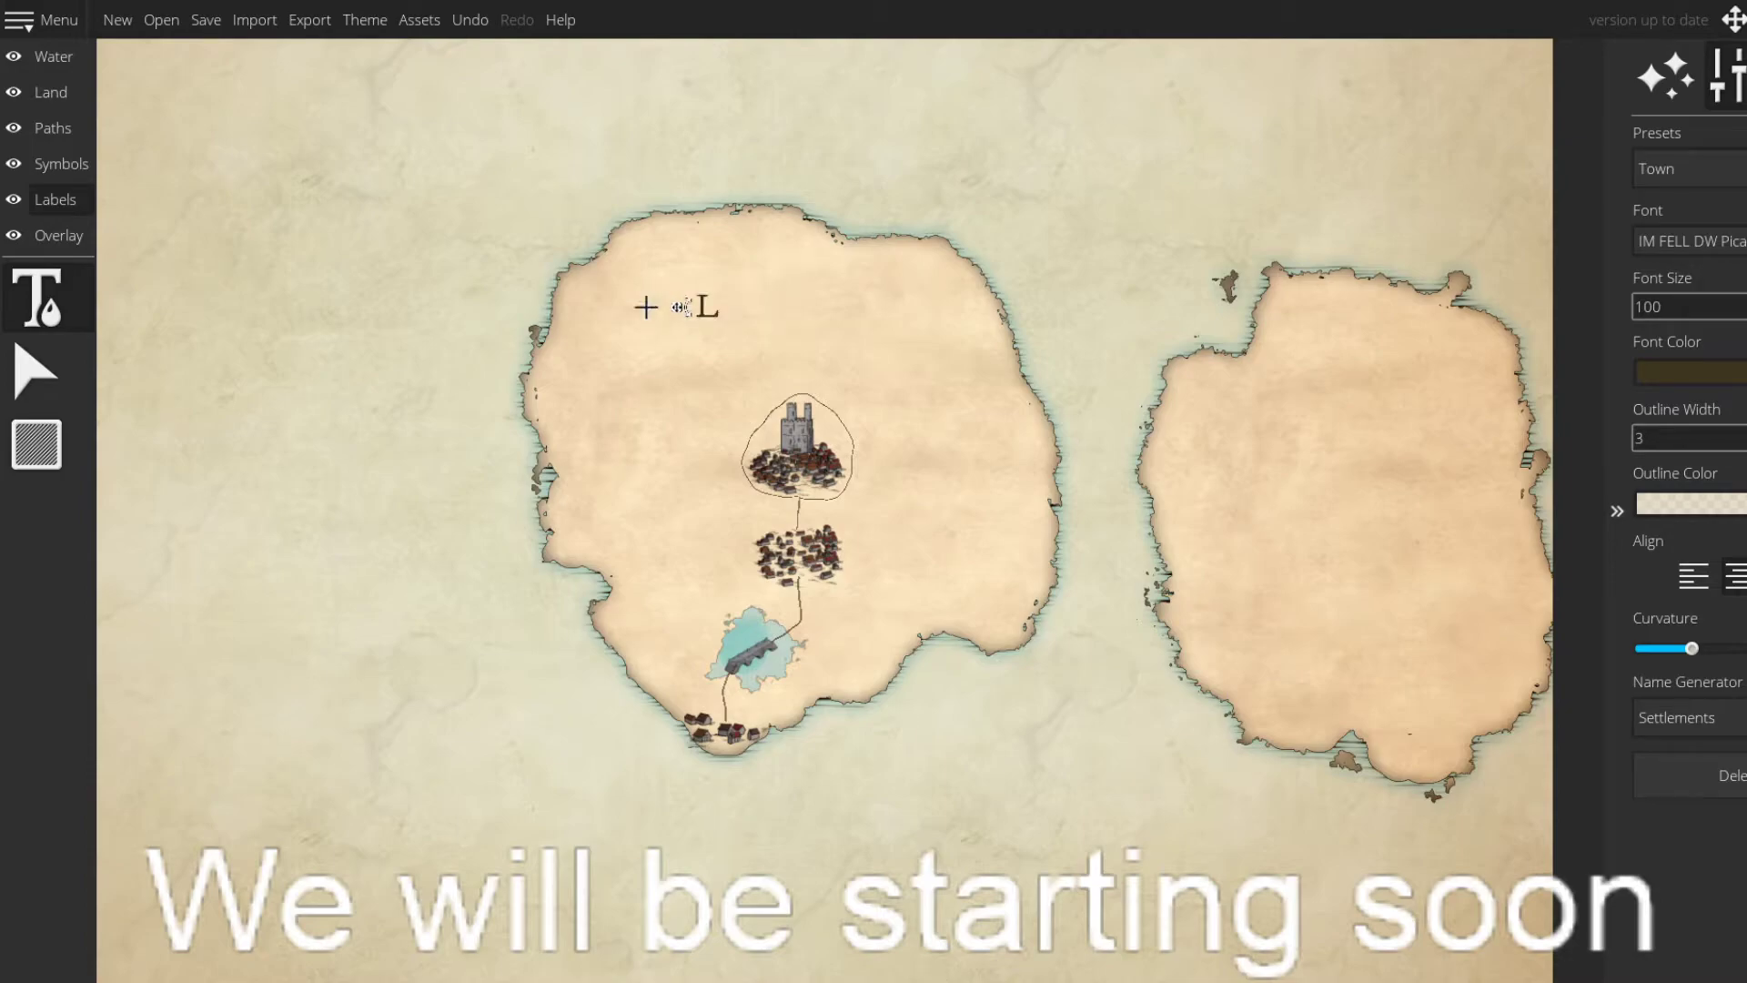
pyautogui.click(1324, 362)
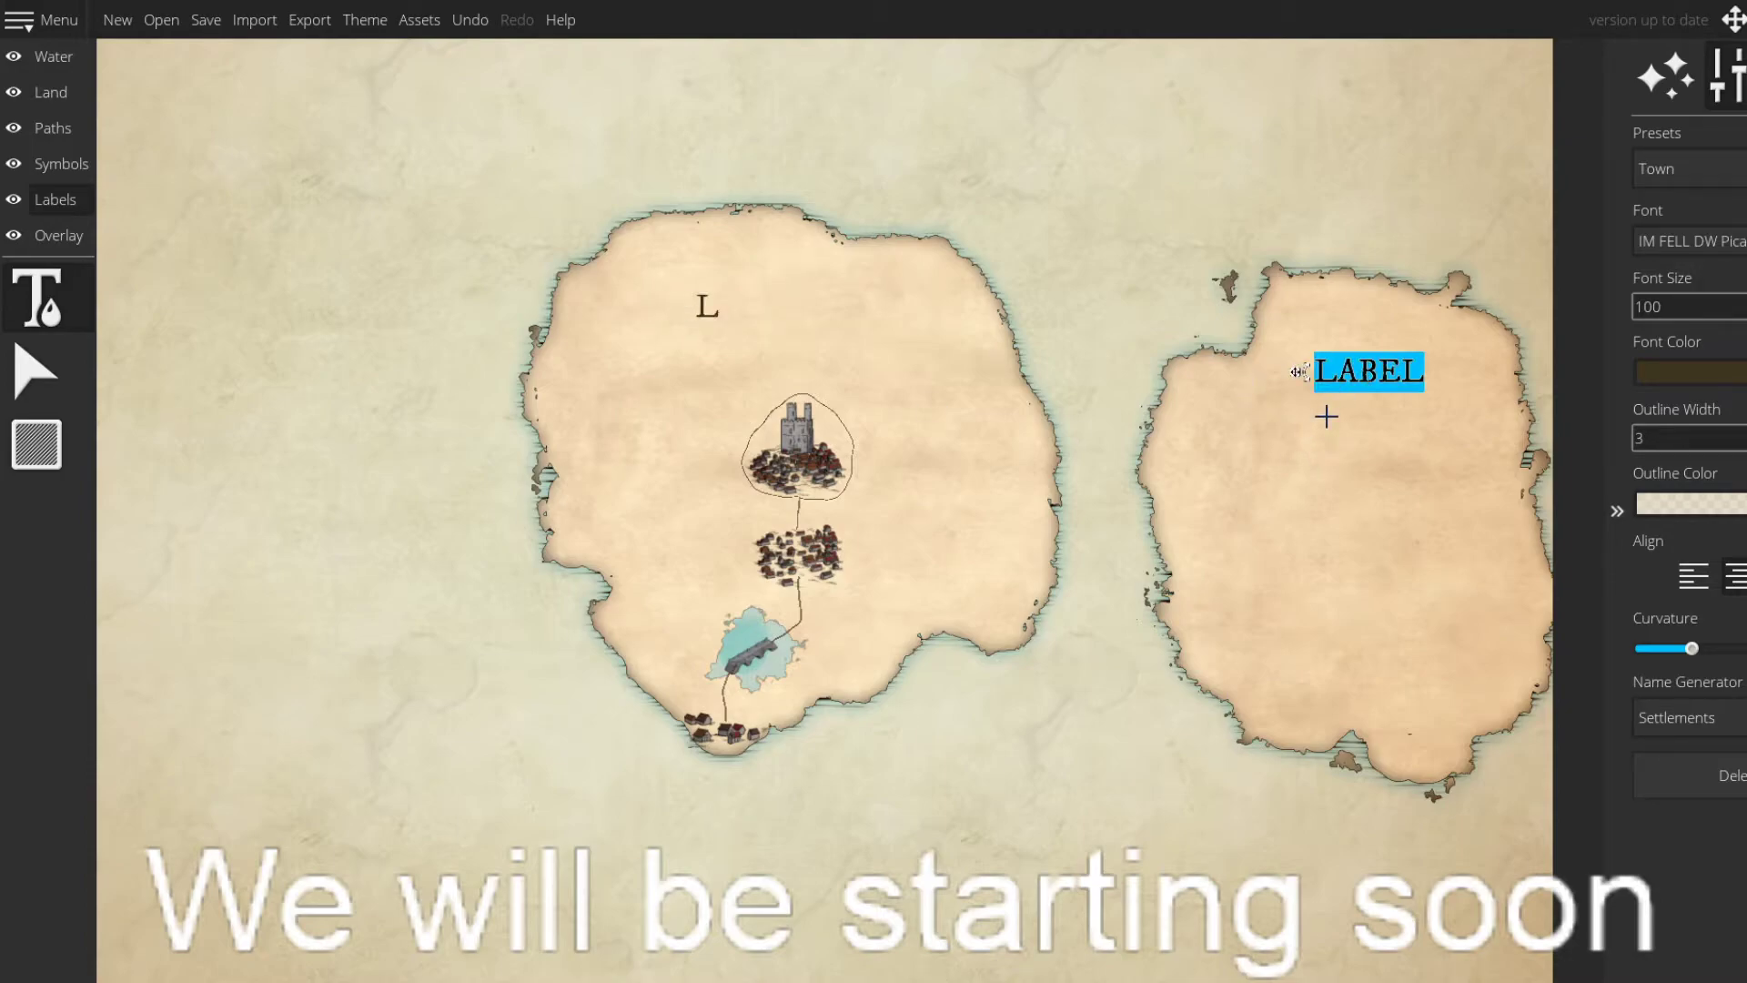
pyautogui.write('E')
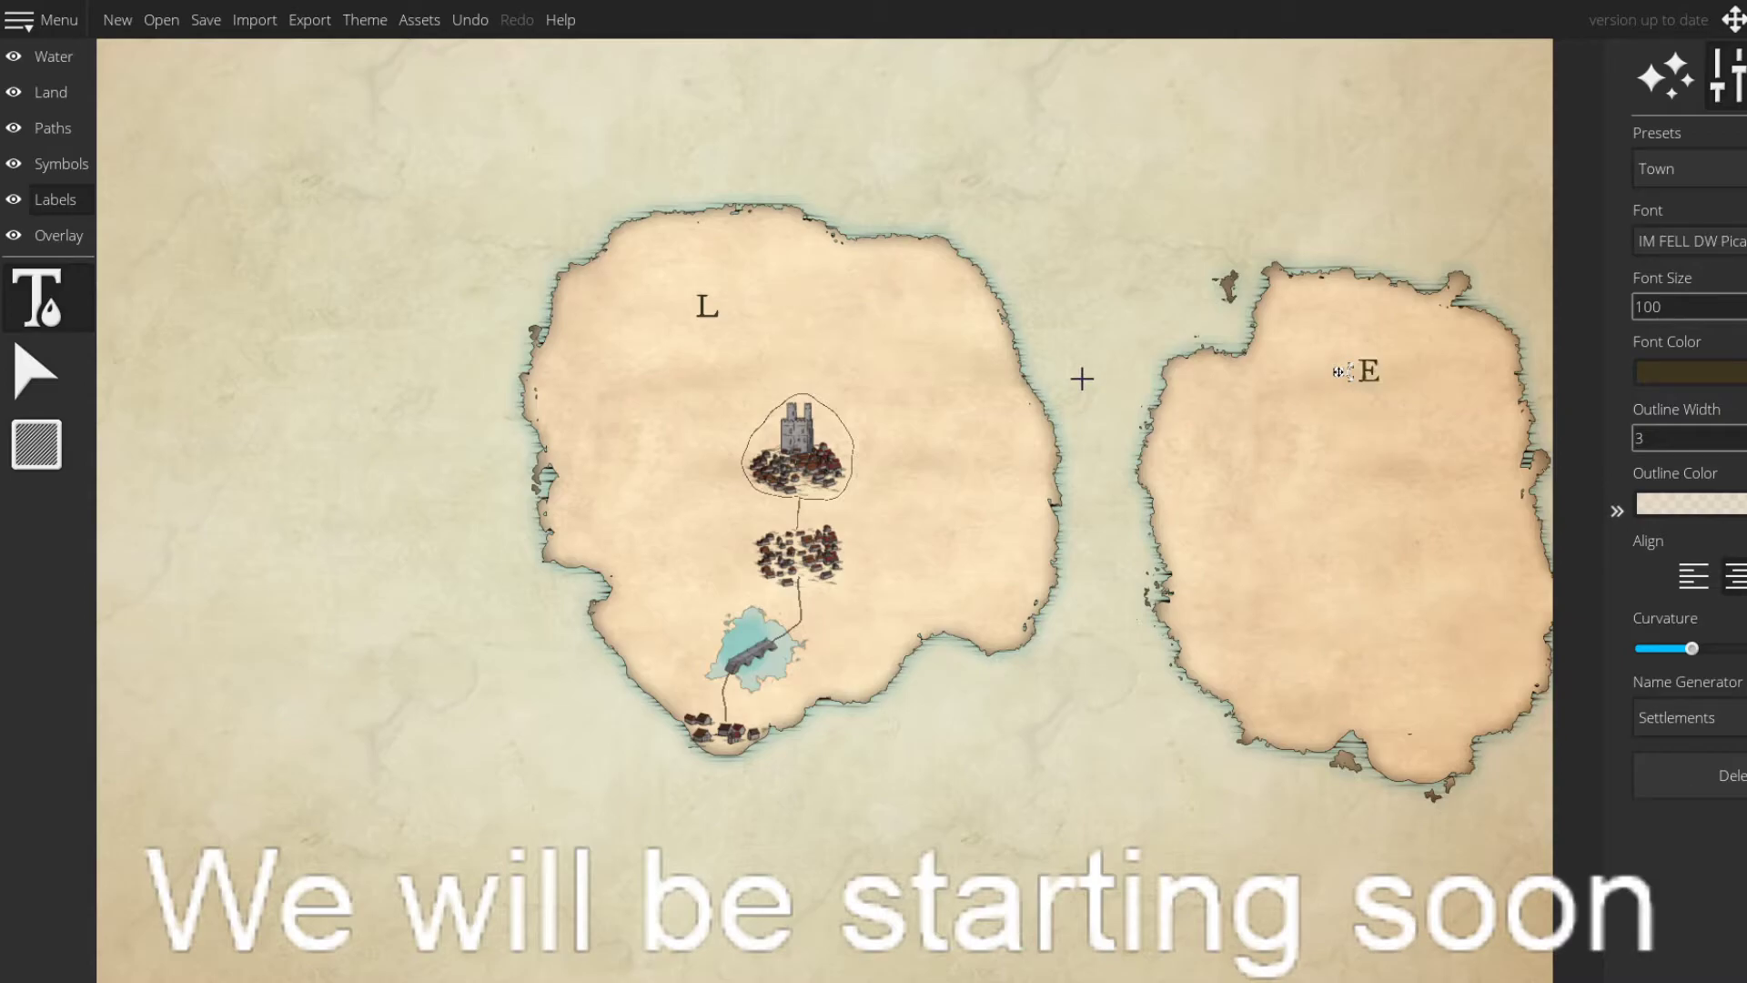
# - Paint a third landmass, large and rounded, at the map's north edge above the two existing ones with the landmass brush
pyautogui.moveTo(982, 307); pyautogui.dragTo(1041, 591)
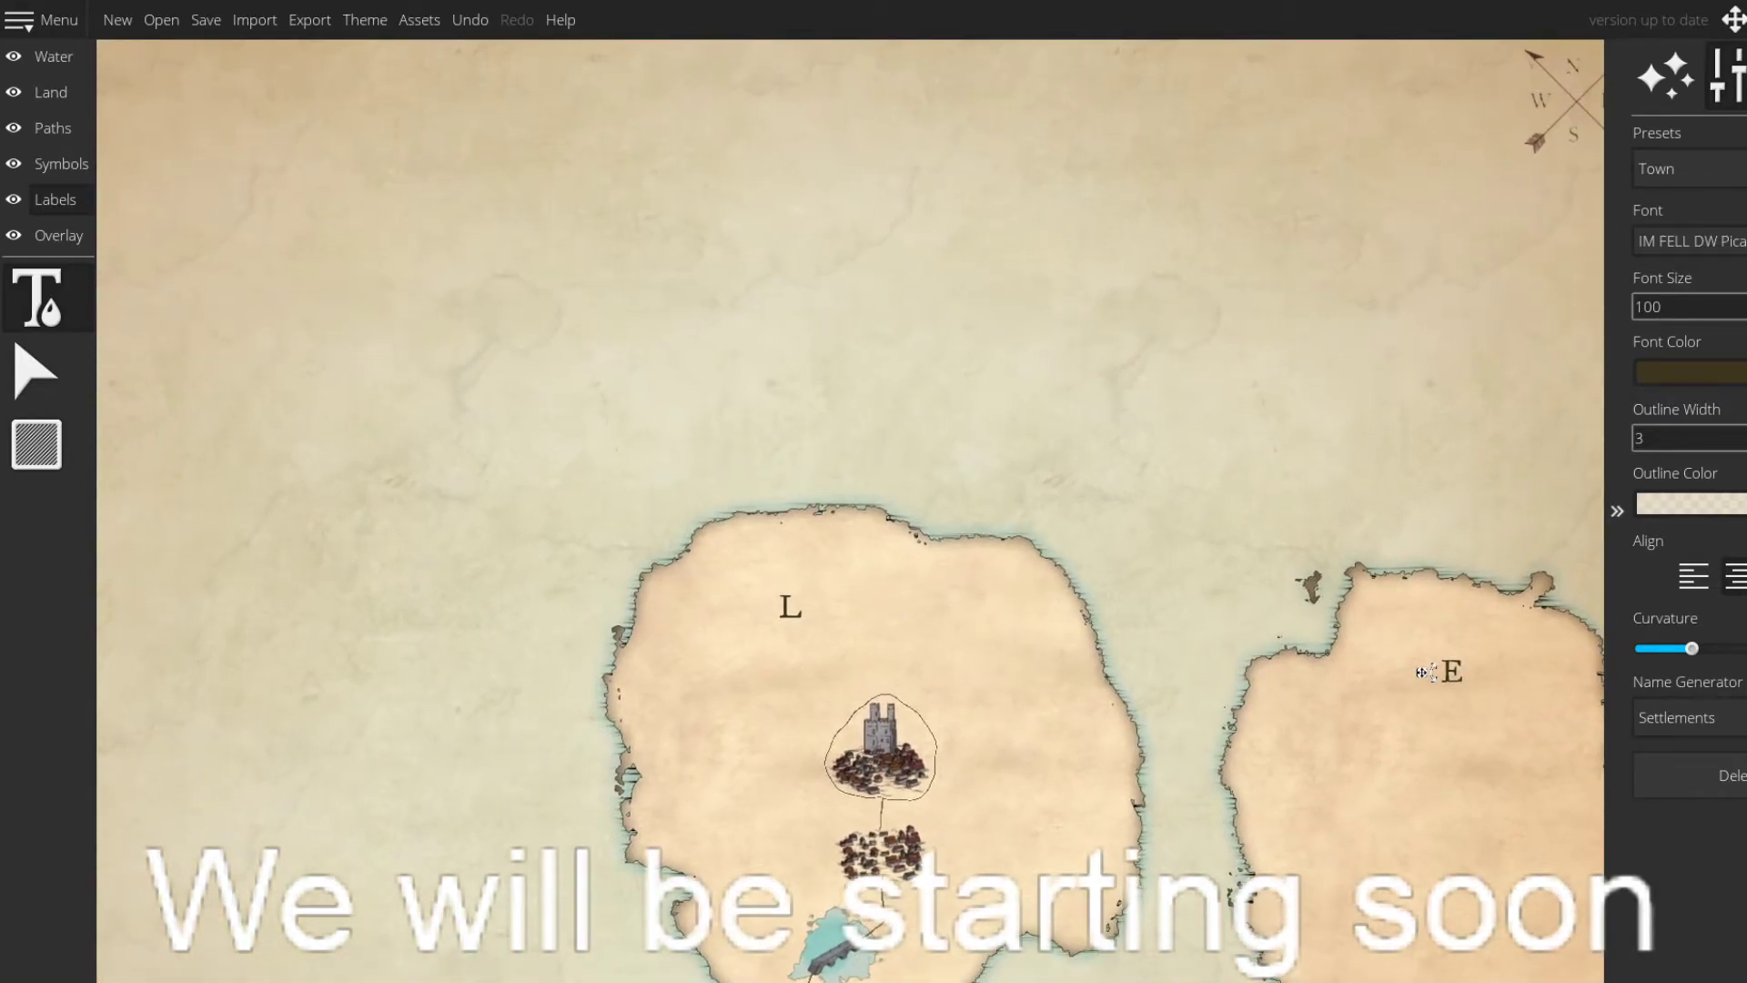
pyautogui.click(51, 92)
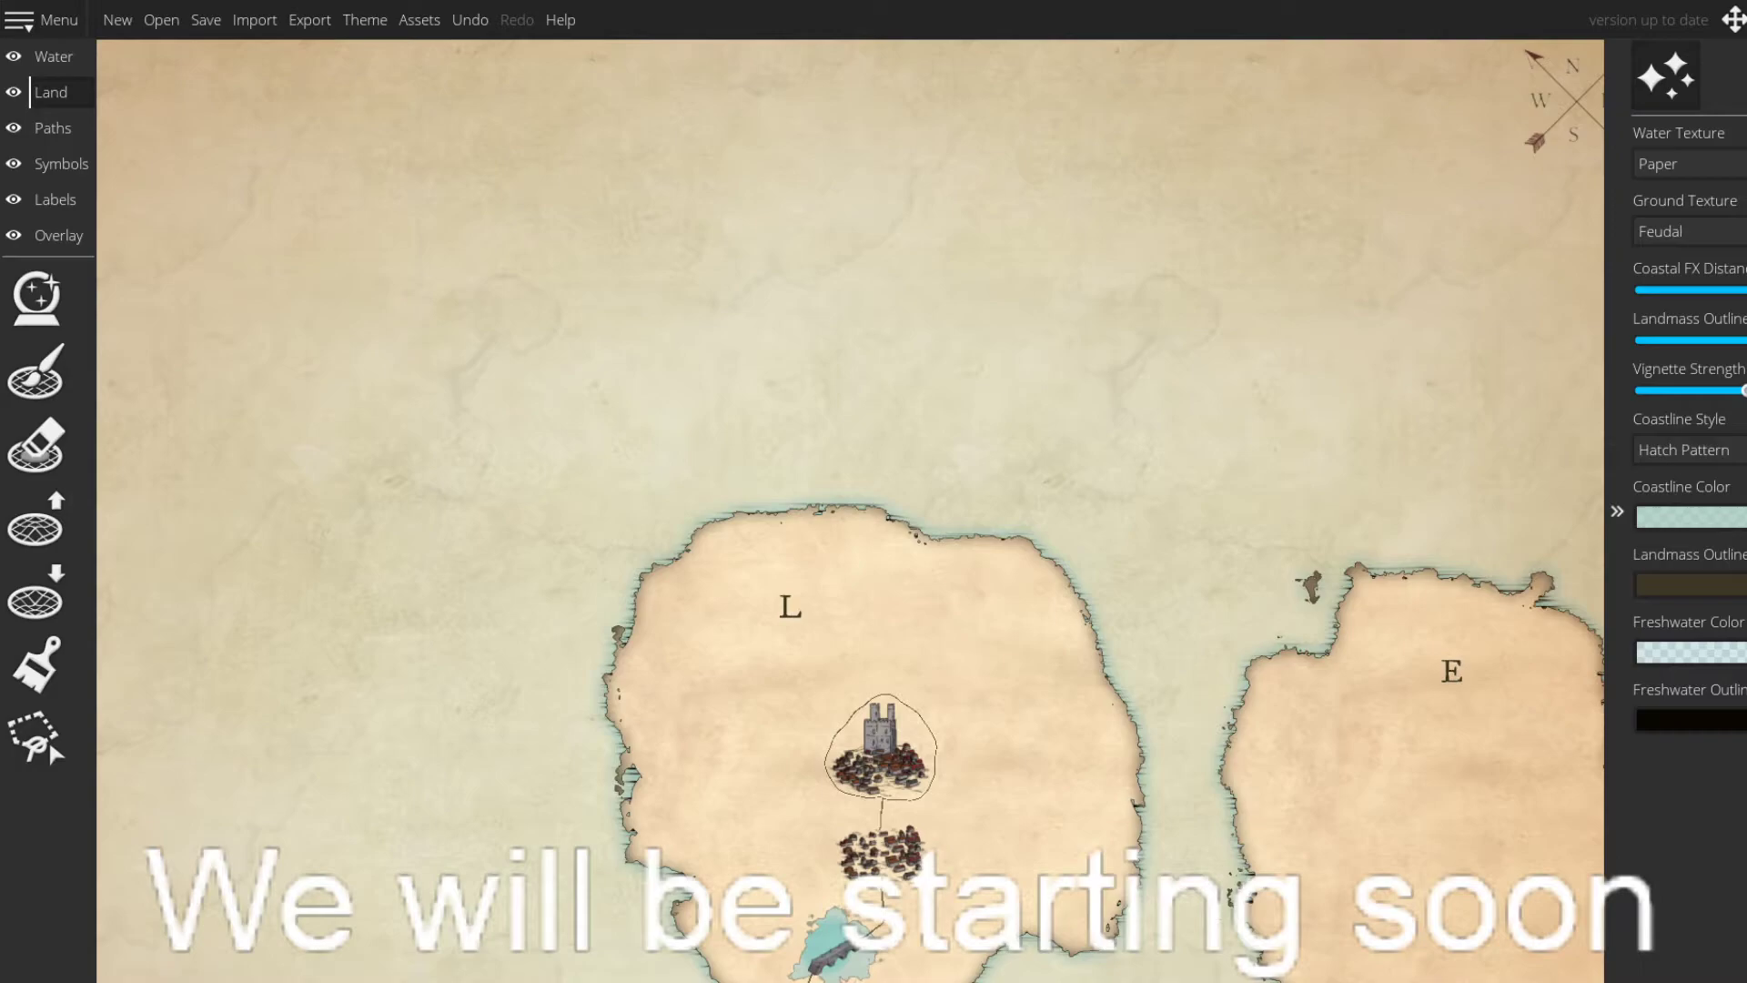
pyautogui.moveTo(934, 577); pyautogui.dragTo(913, 671)
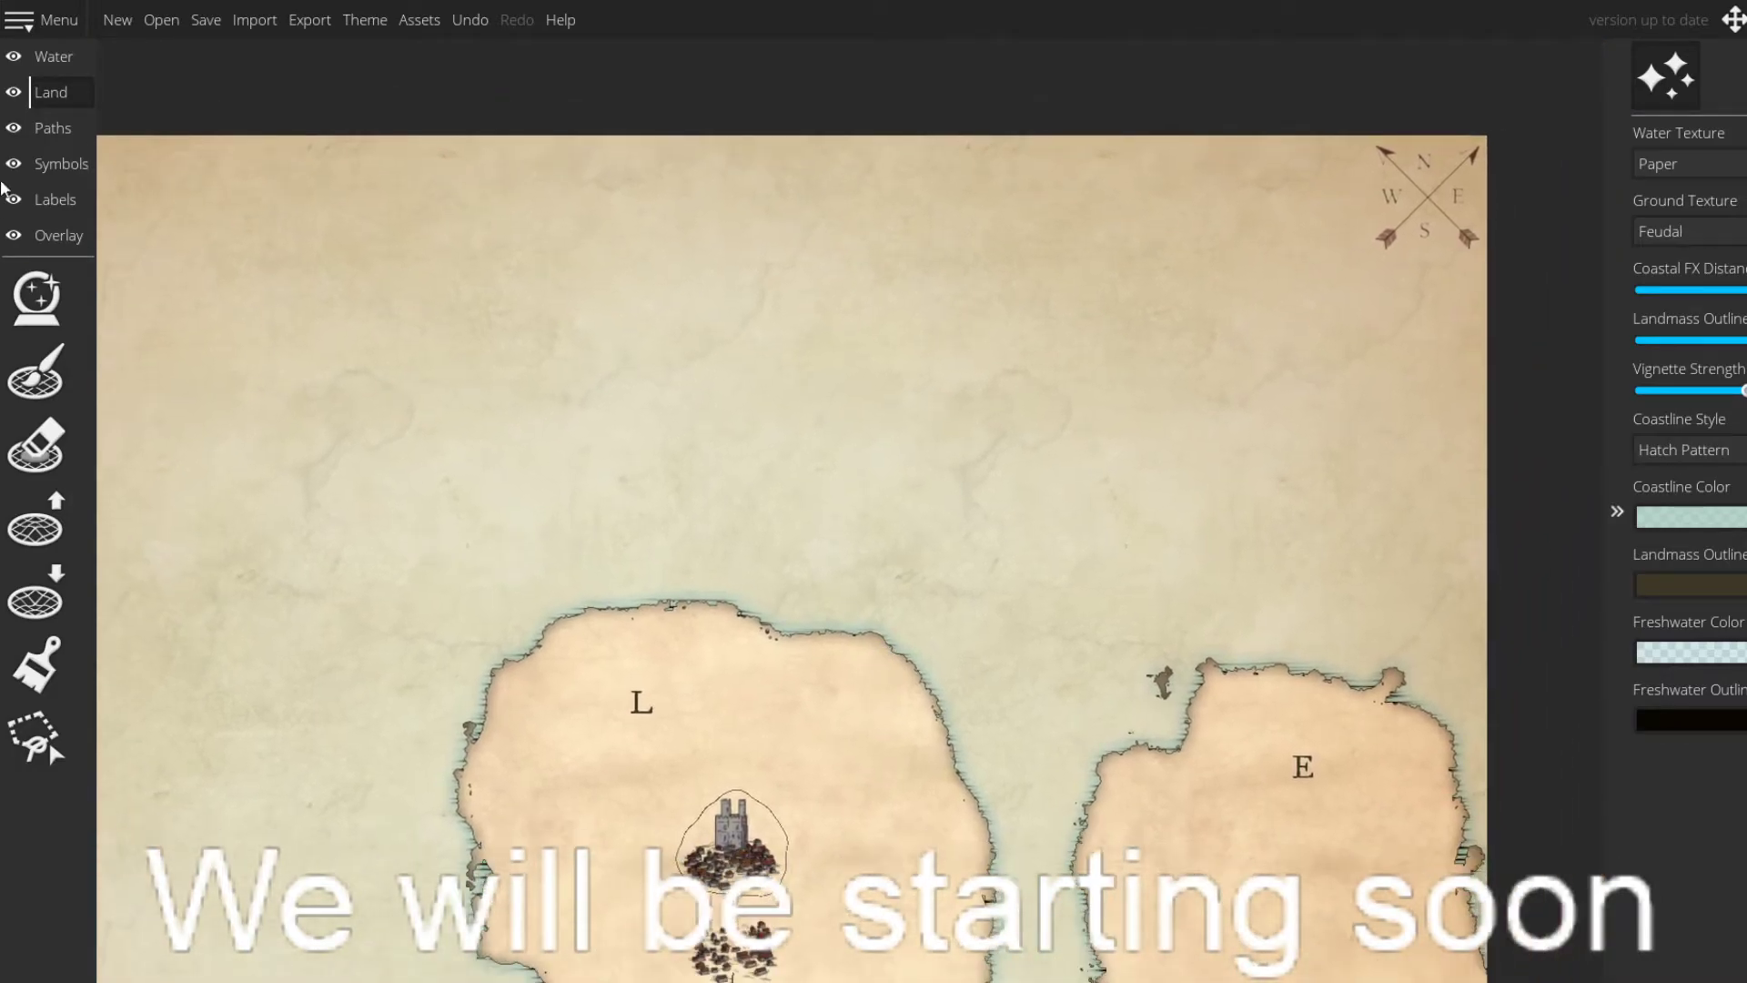
pyautogui.click(56, 384)
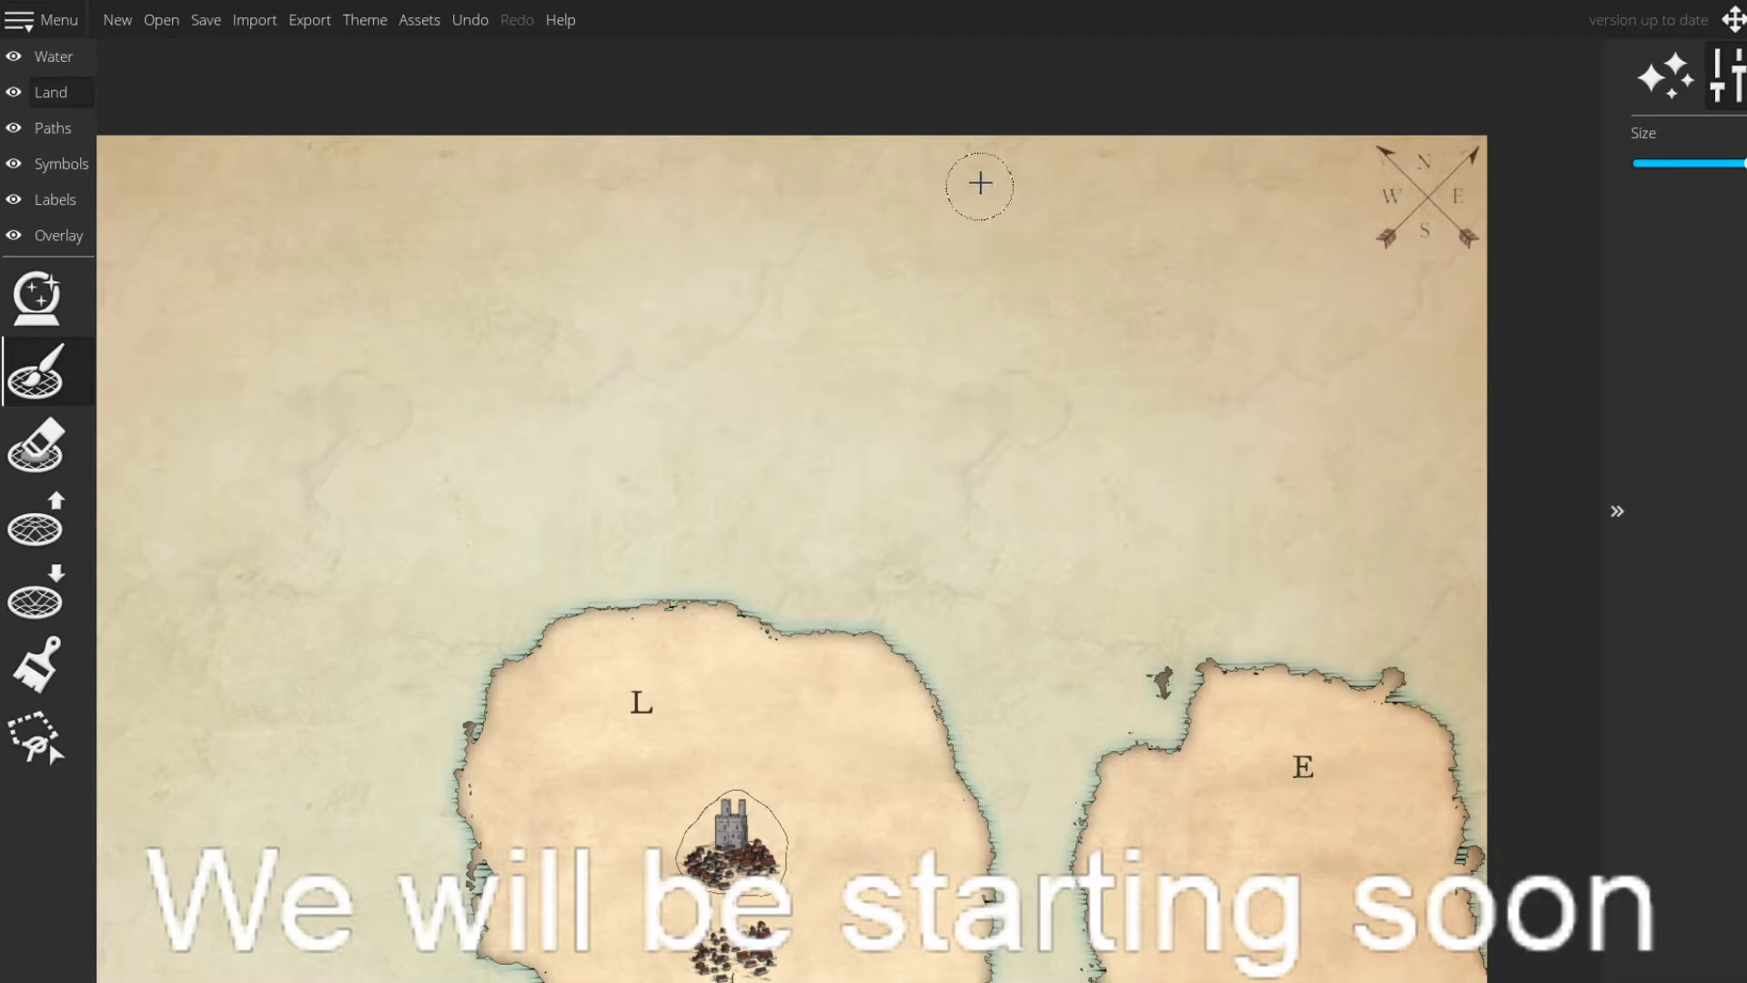
pyautogui.moveTo(971, 191)
pyautogui.mouseDown()
pyautogui.moveTo(896, 186)
pyautogui.moveTo(804, 239)
pyautogui.moveTo(823, 419)
pyautogui.moveTo(865, 425)
pyautogui.moveTo(825, 410)
pyautogui.moveTo(854, 442)
pyautogui.moveTo(821, 437)
pyautogui.moveTo(898, 470)
pyautogui.moveTo(919, 466)
pyautogui.moveTo(909, 446)
pyautogui.moveTo(963, 444)
pyautogui.moveTo(913, 471)
pyautogui.moveTo(1004, 493)
pyautogui.moveTo(978, 474)
pyautogui.moveTo(1097, 480)
pyautogui.moveTo(1142, 350)
pyautogui.moveTo(1109, 212)
pyautogui.moveTo(1138, 244)
pyautogui.moveTo(1126, 201)
pyautogui.moveTo(1087, 178)
pyautogui.moveTo(983, 157)
pyautogui.moveTo(947, 157)
pyautogui.moveTo(986, 178)
pyautogui.moveTo(842, 179)
pyautogui.moveTo(911, 216)
pyautogui.moveTo(894, 286)
pyautogui.moveTo(840, 319)
pyautogui.moveTo(937, 366)
pyautogui.moveTo(838, 415)
pyautogui.moveTo(1022, 421)
pyautogui.moveTo(1056, 304)
pyautogui.moveTo(1080, 296)
pyautogui.moveTo(971, 265)
pyautogui.moveTo(1018, 347)
pyautogui.moveTo(994, 248)
pyautogui.mouseUp()
pyautogui.moveTo(1066, 484); pyautogui.dragTo(957, 399)
# - Save the landmass outline color 3d3728 as a swatch in the color picker
pyautogui.click(1685, 106)
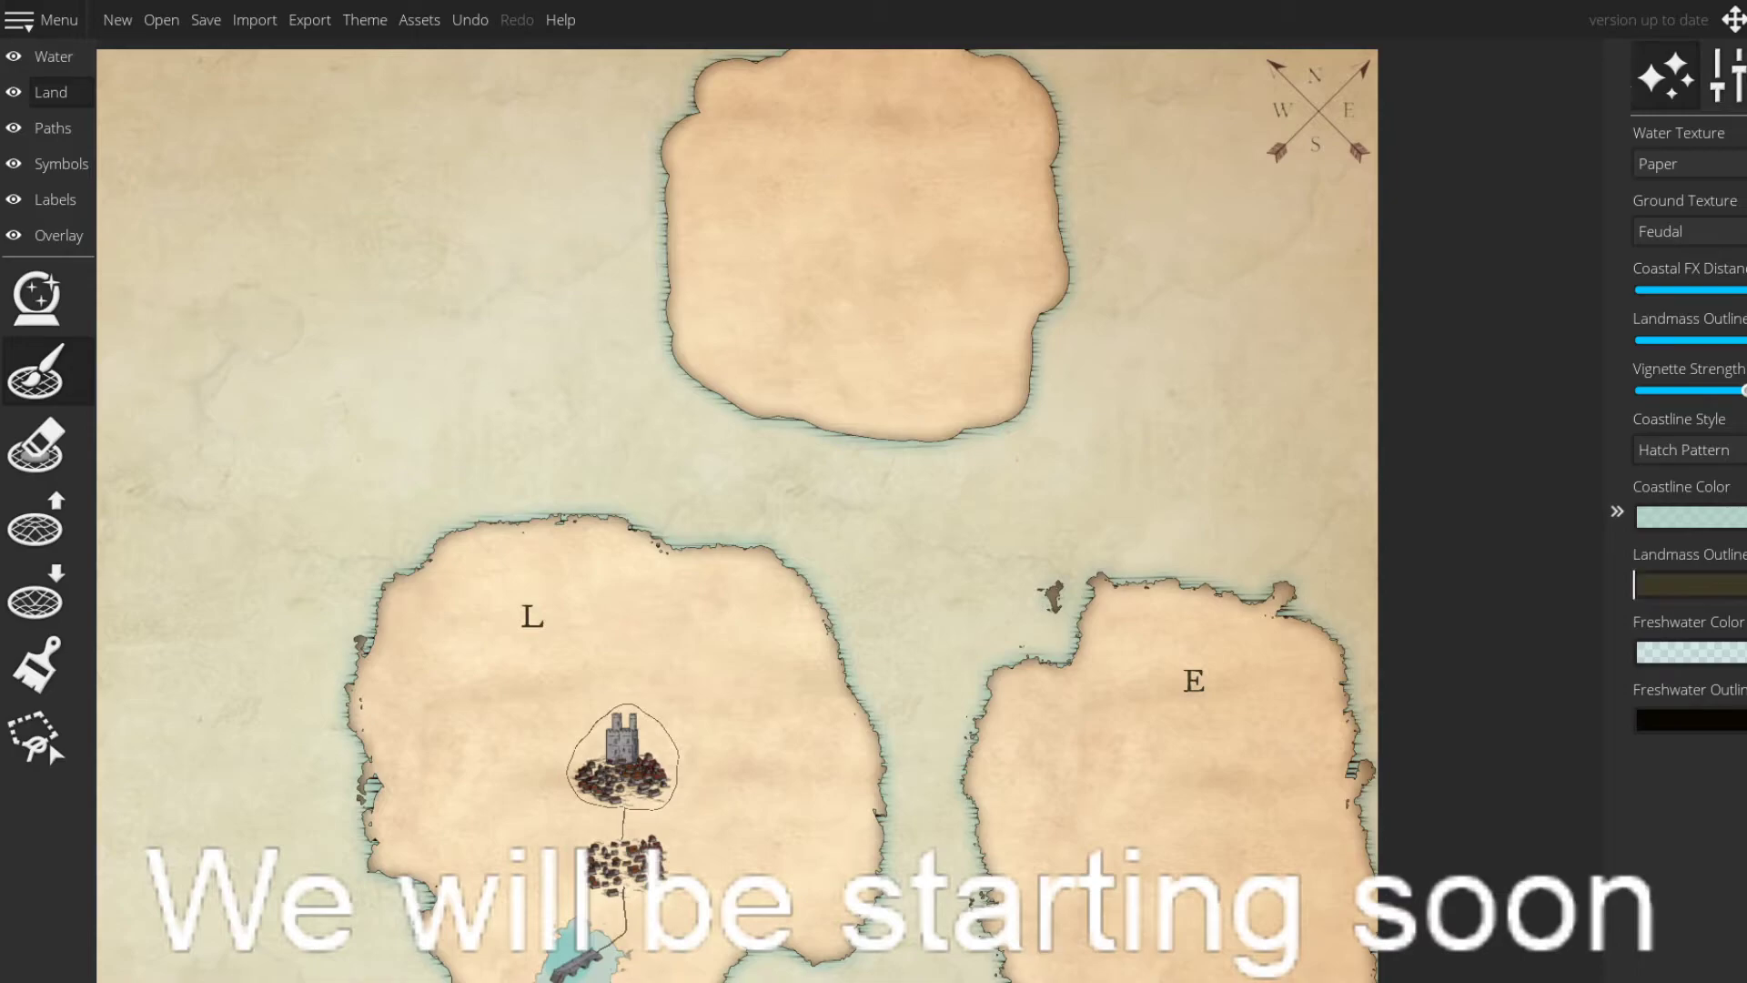
pyautogui.click(1736, 582)
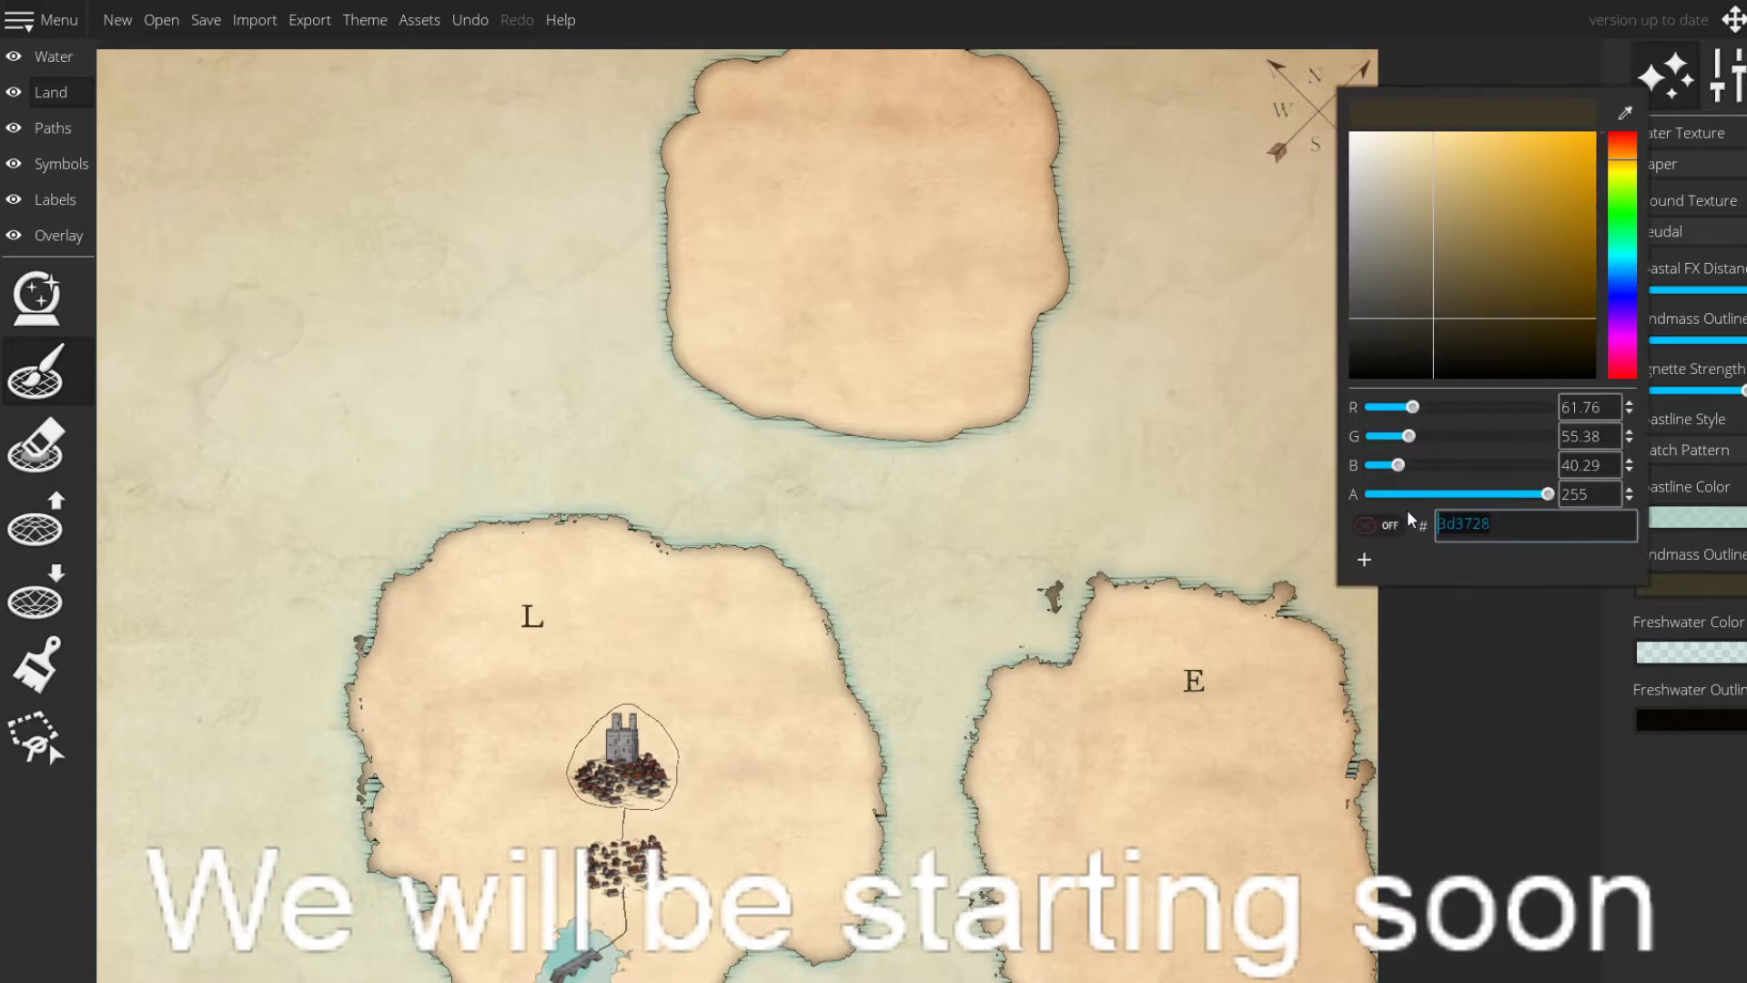
pyautogui.click(1373, 561)
pyautogui.click(1471, 80)
pyautogui.click(1727, 519)
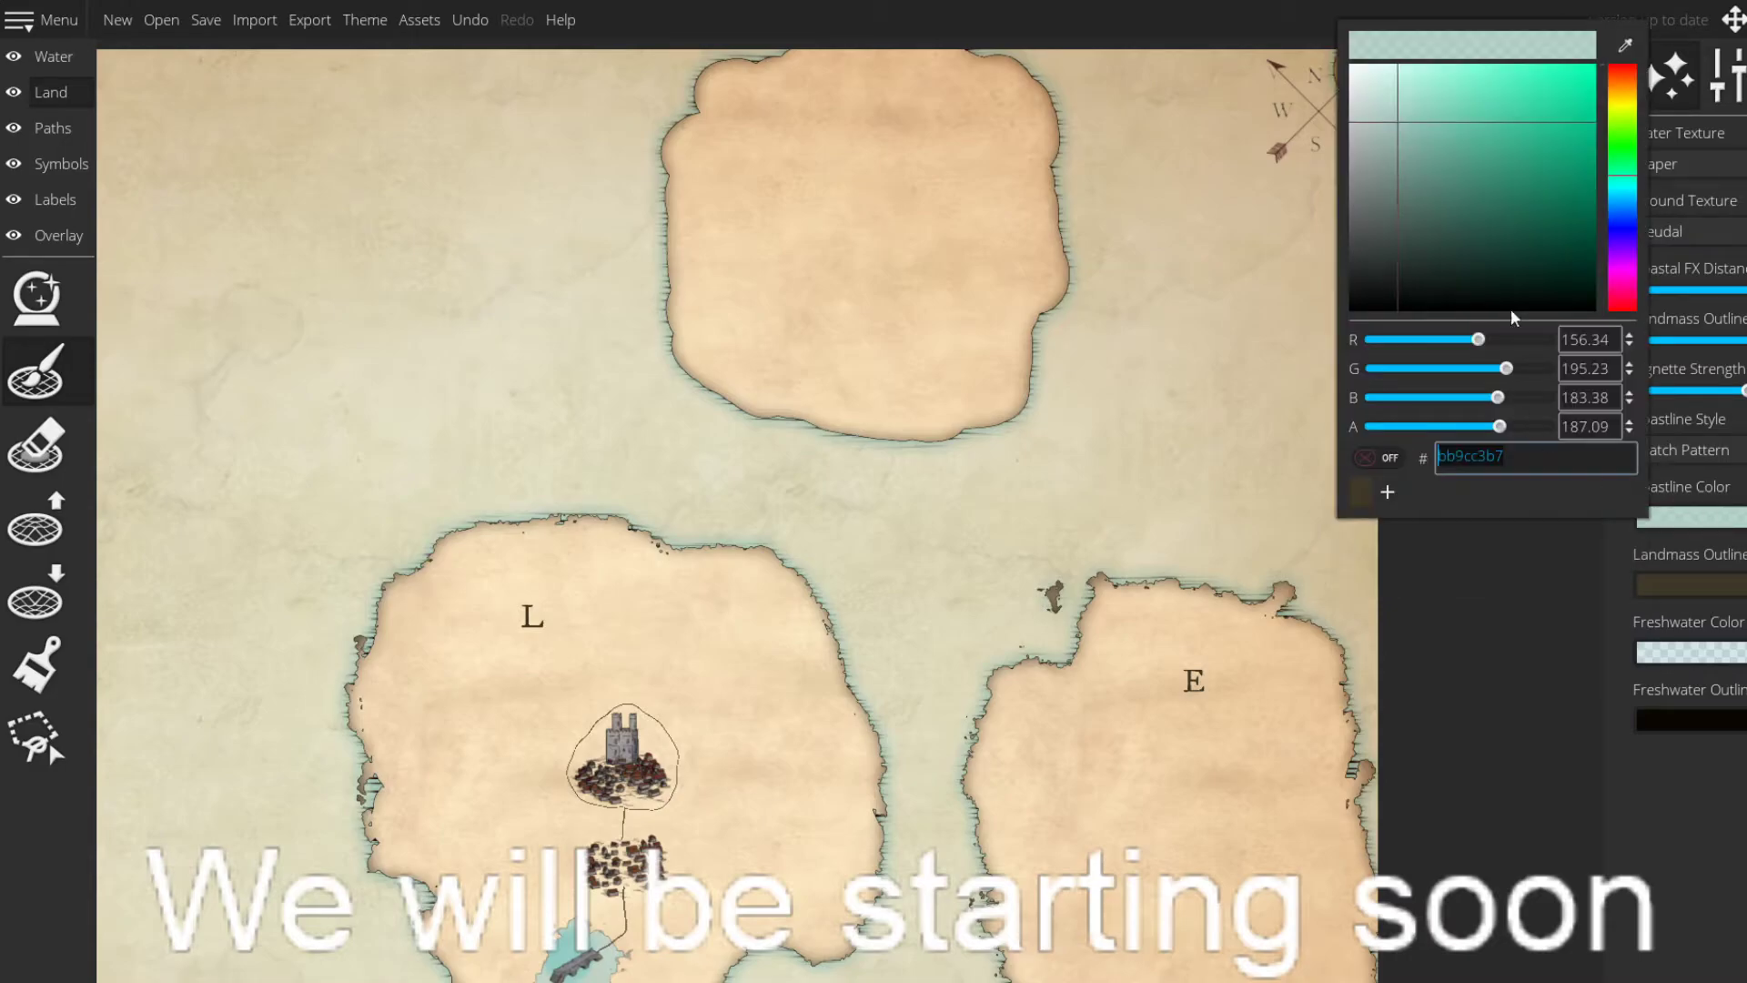
pyautogui.moveTo(1625, 214); pyautogui.dragTo(1632, 186)
pyautogui.press('Escape')
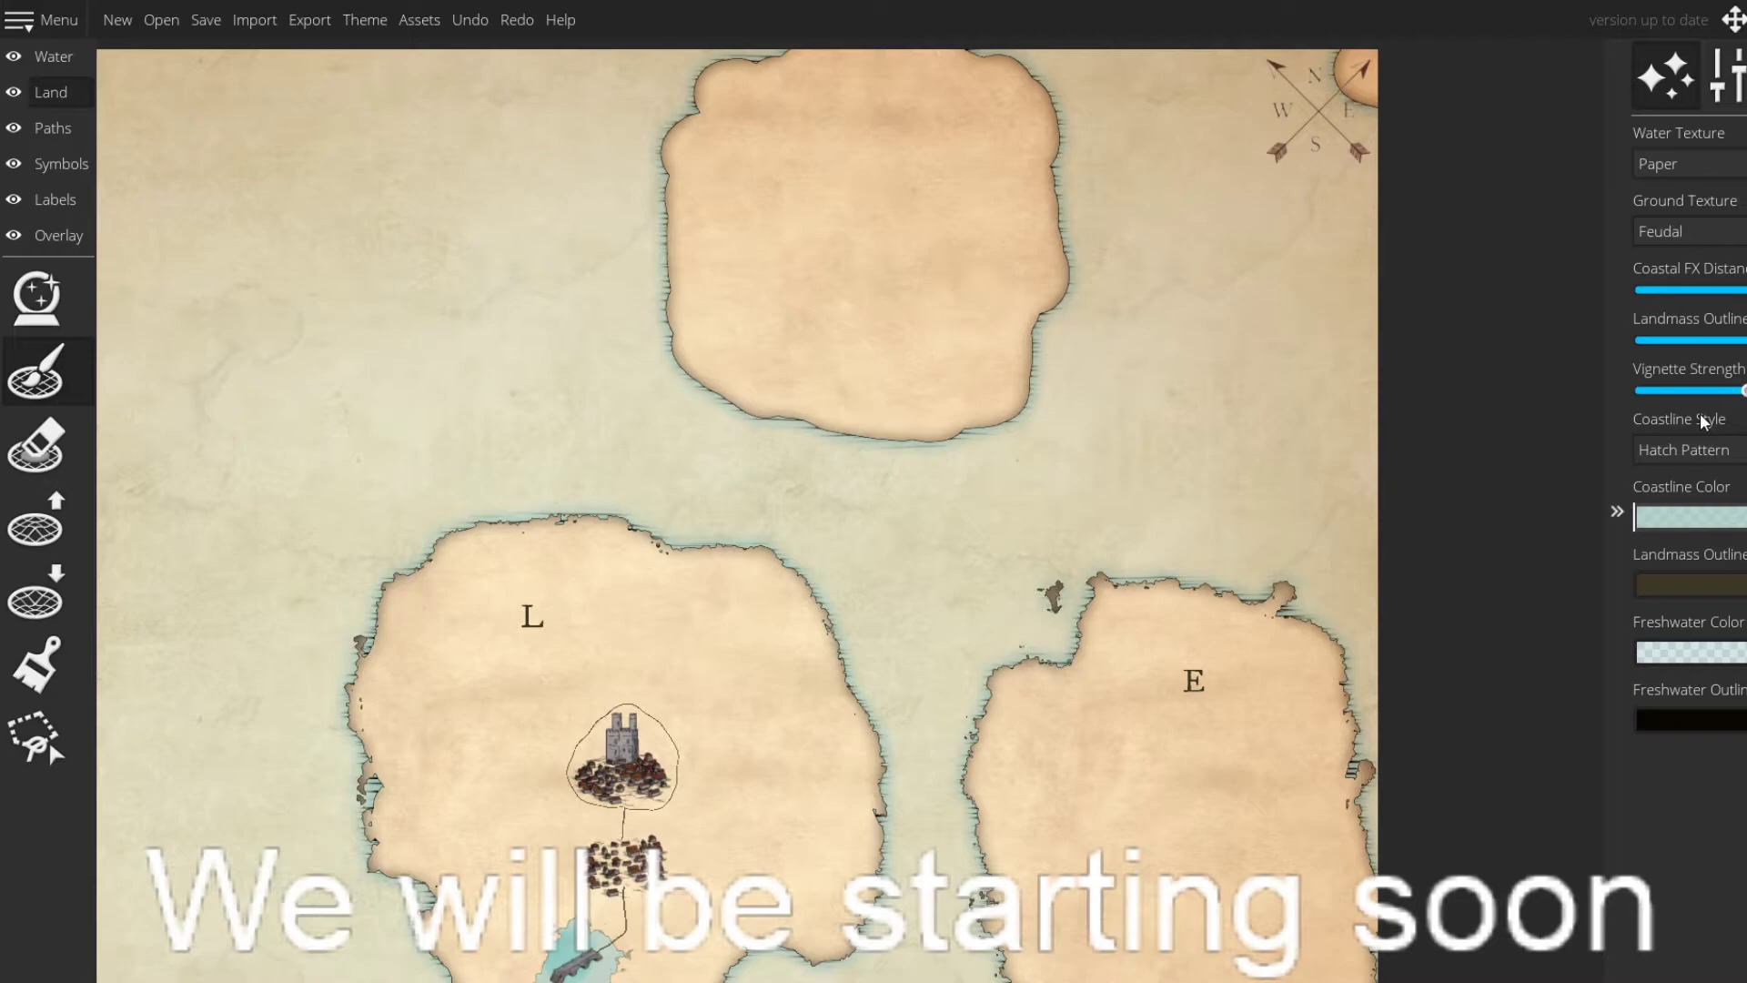
# - Save the original coastline color as a swatch, then darken the coastline color to teal bb509b99
pyautogui.click(1715, 520)
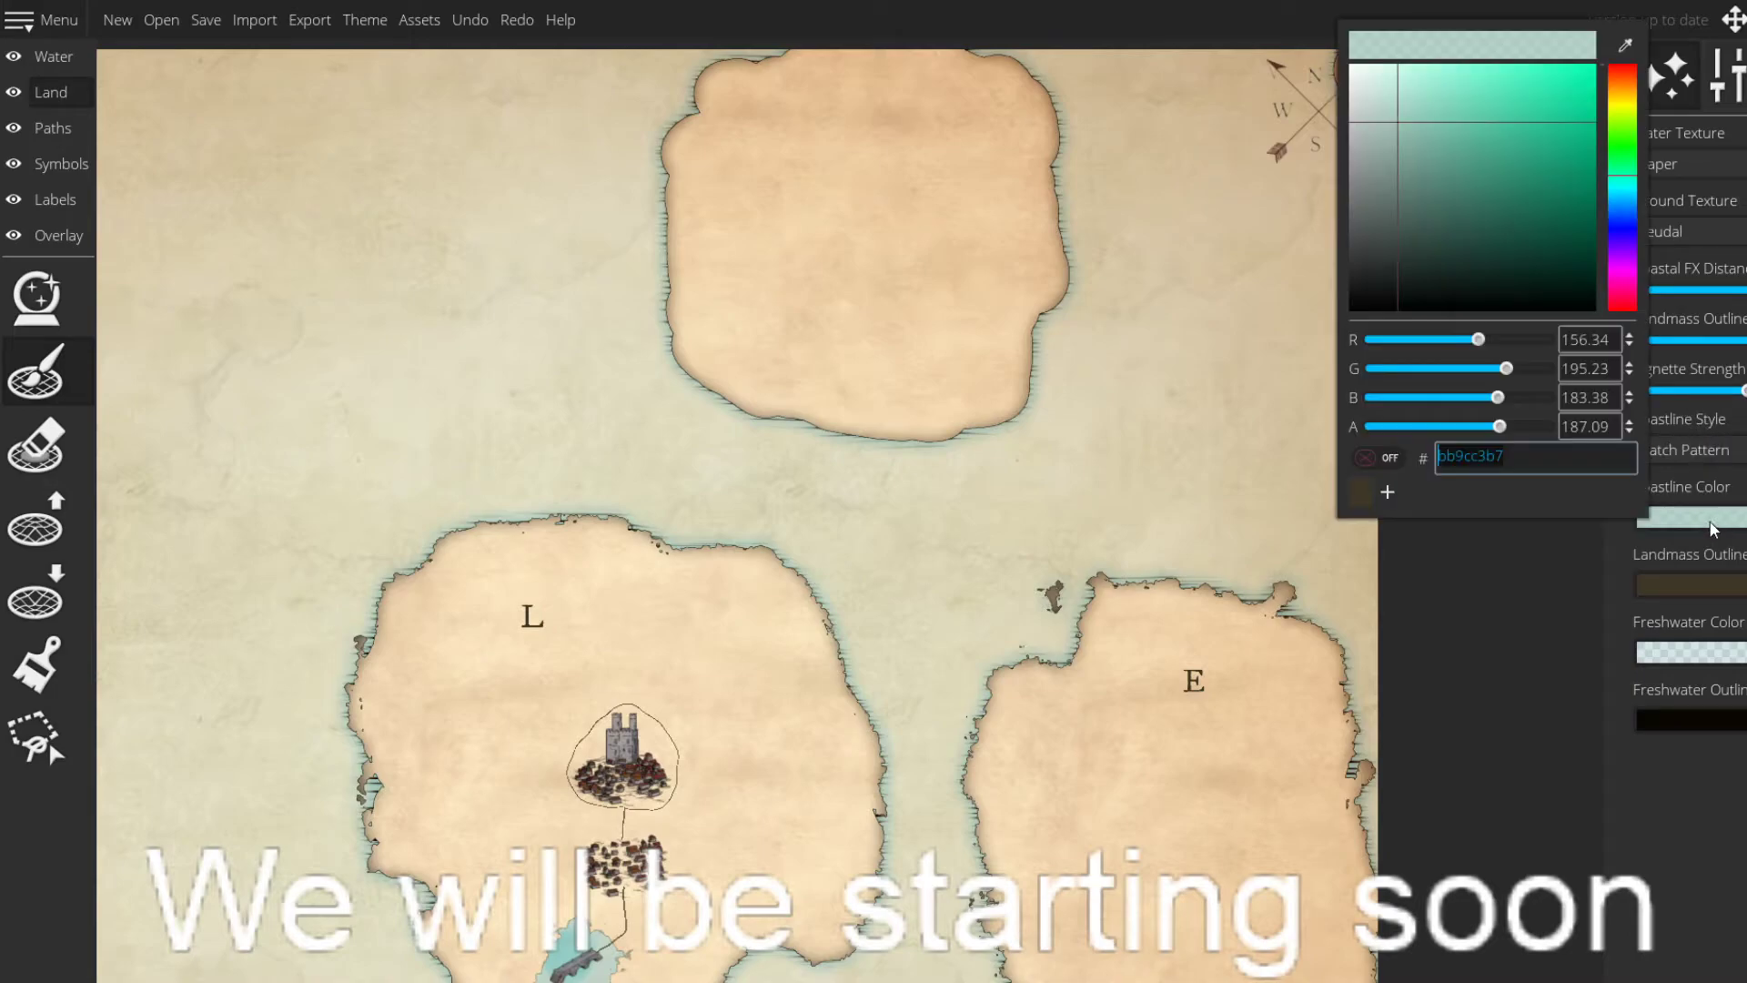
pyautogui.click(1388, 496)
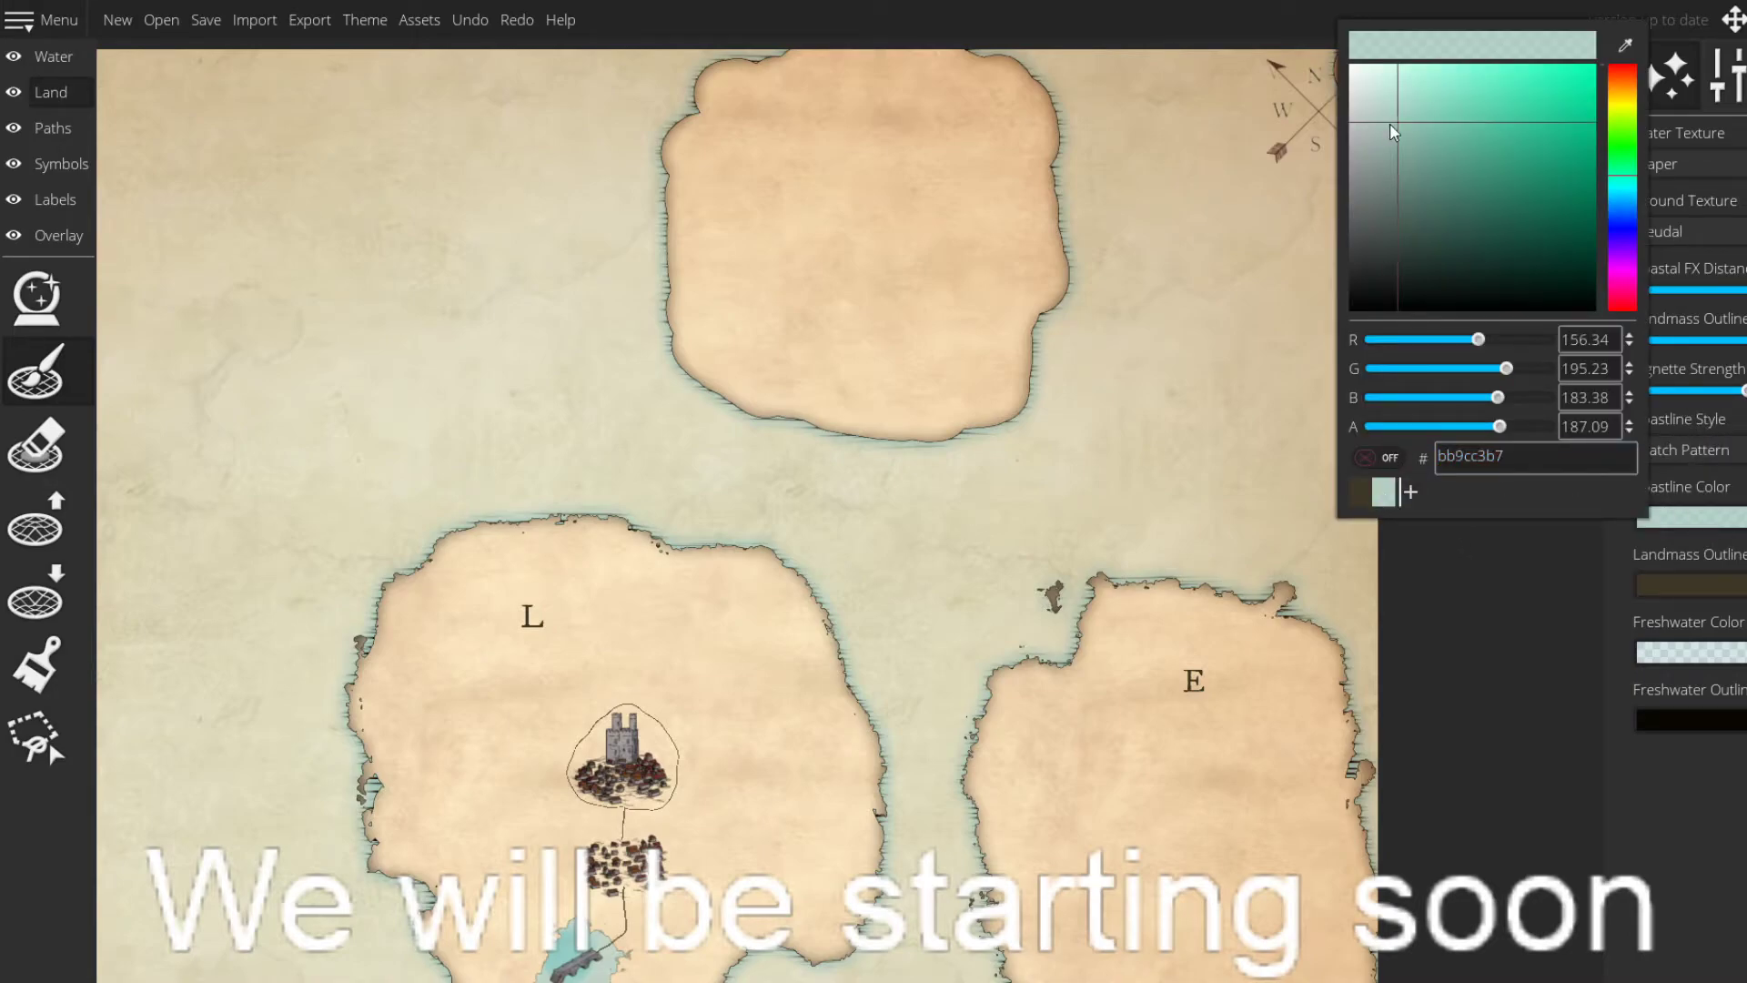
pyautogui.moveTo(1622, 177); pyautogui.dragTo(1622, 186)
pyautogui.moveTo(1425, 131); pyautogui.dragTo(1469, 162)
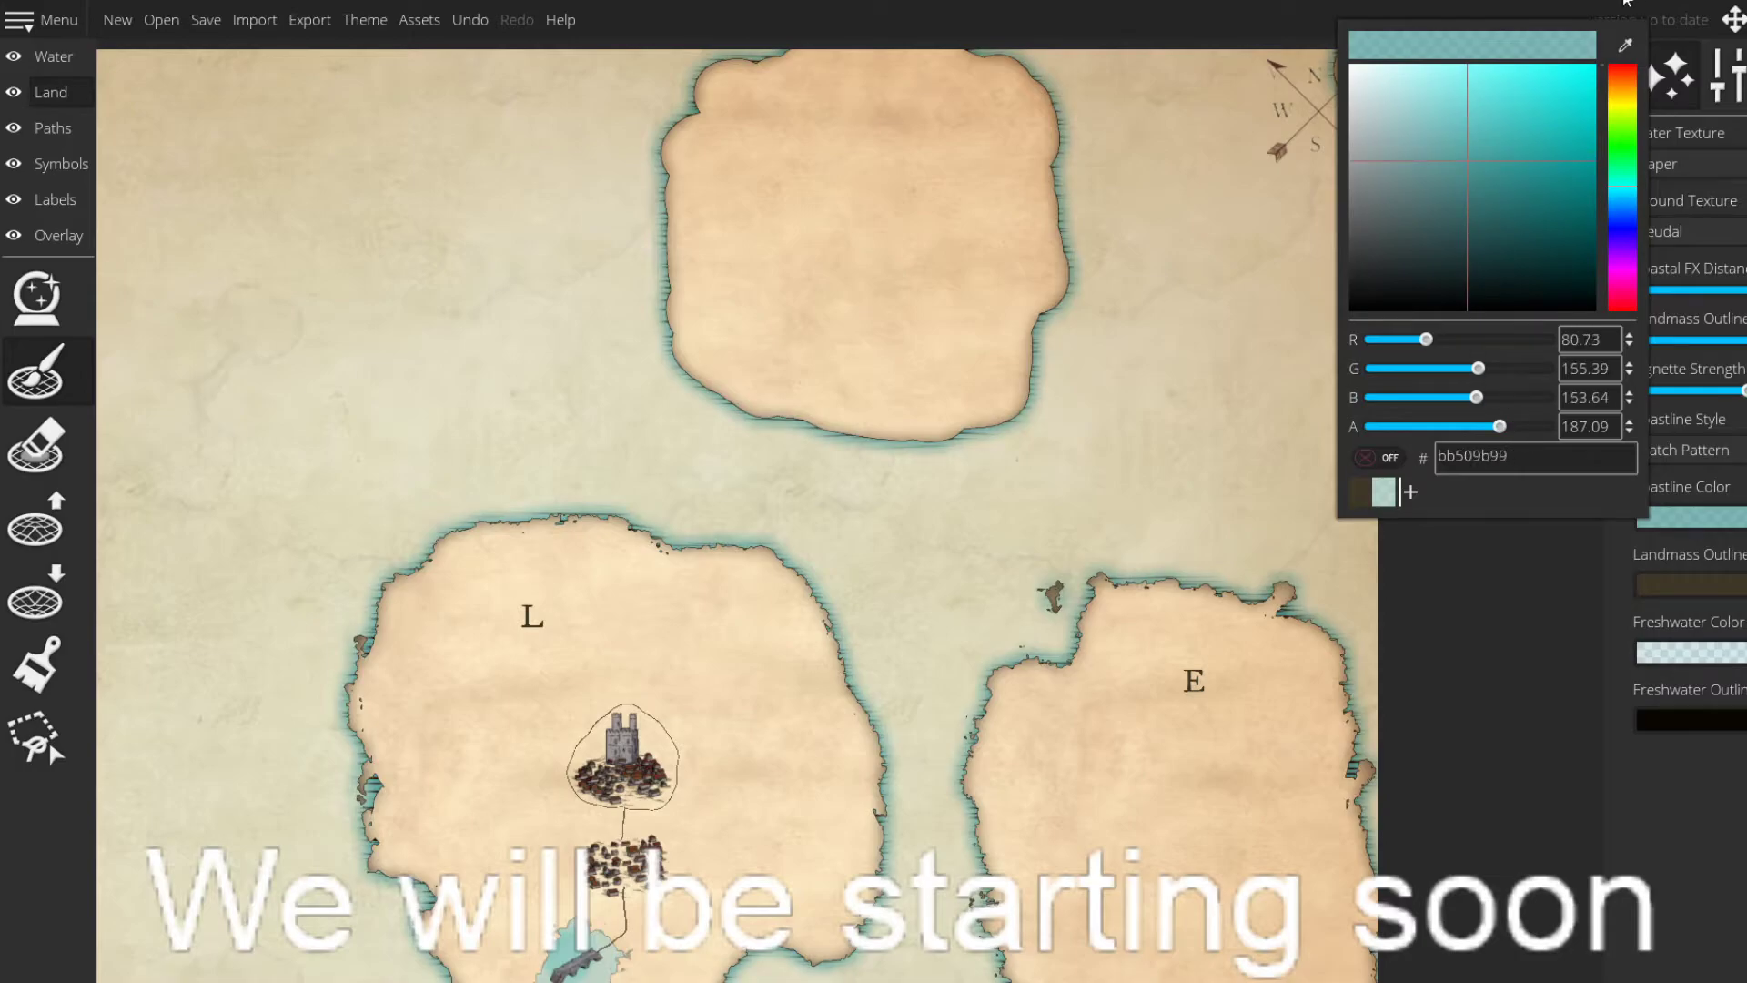
pyautogui.click(1739, 523)
pyautogui.click(1739, 523)
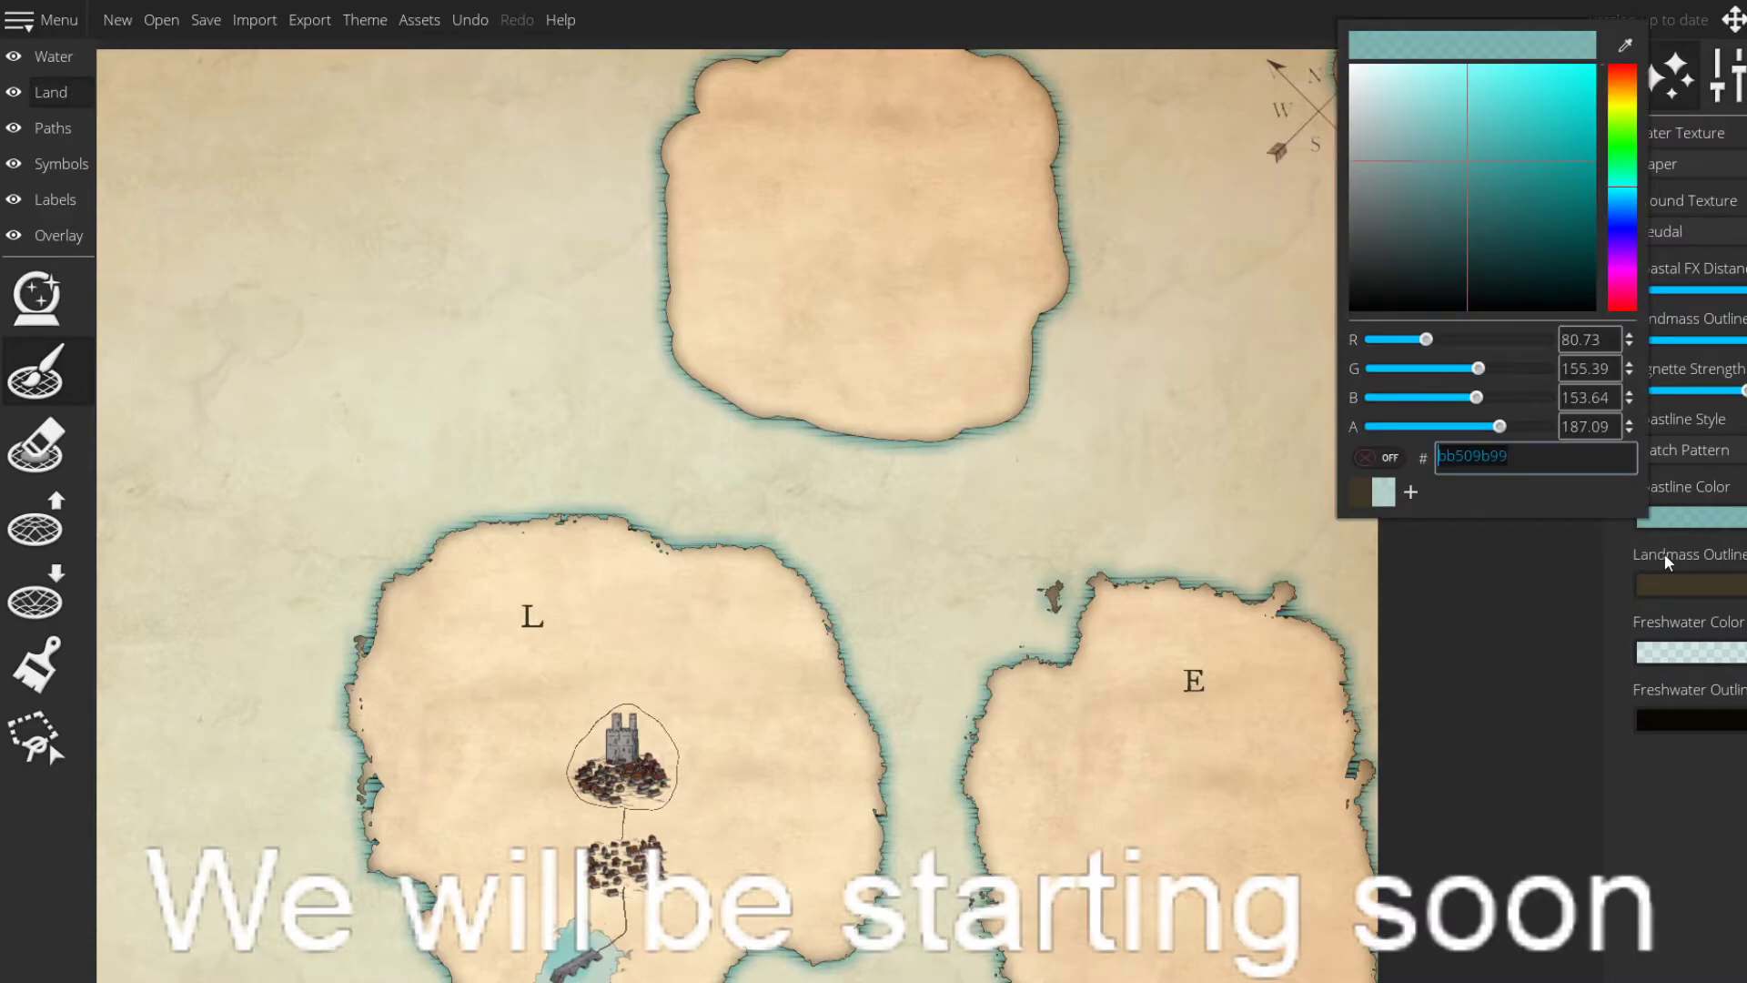
pyautogui.click(1714, 524)
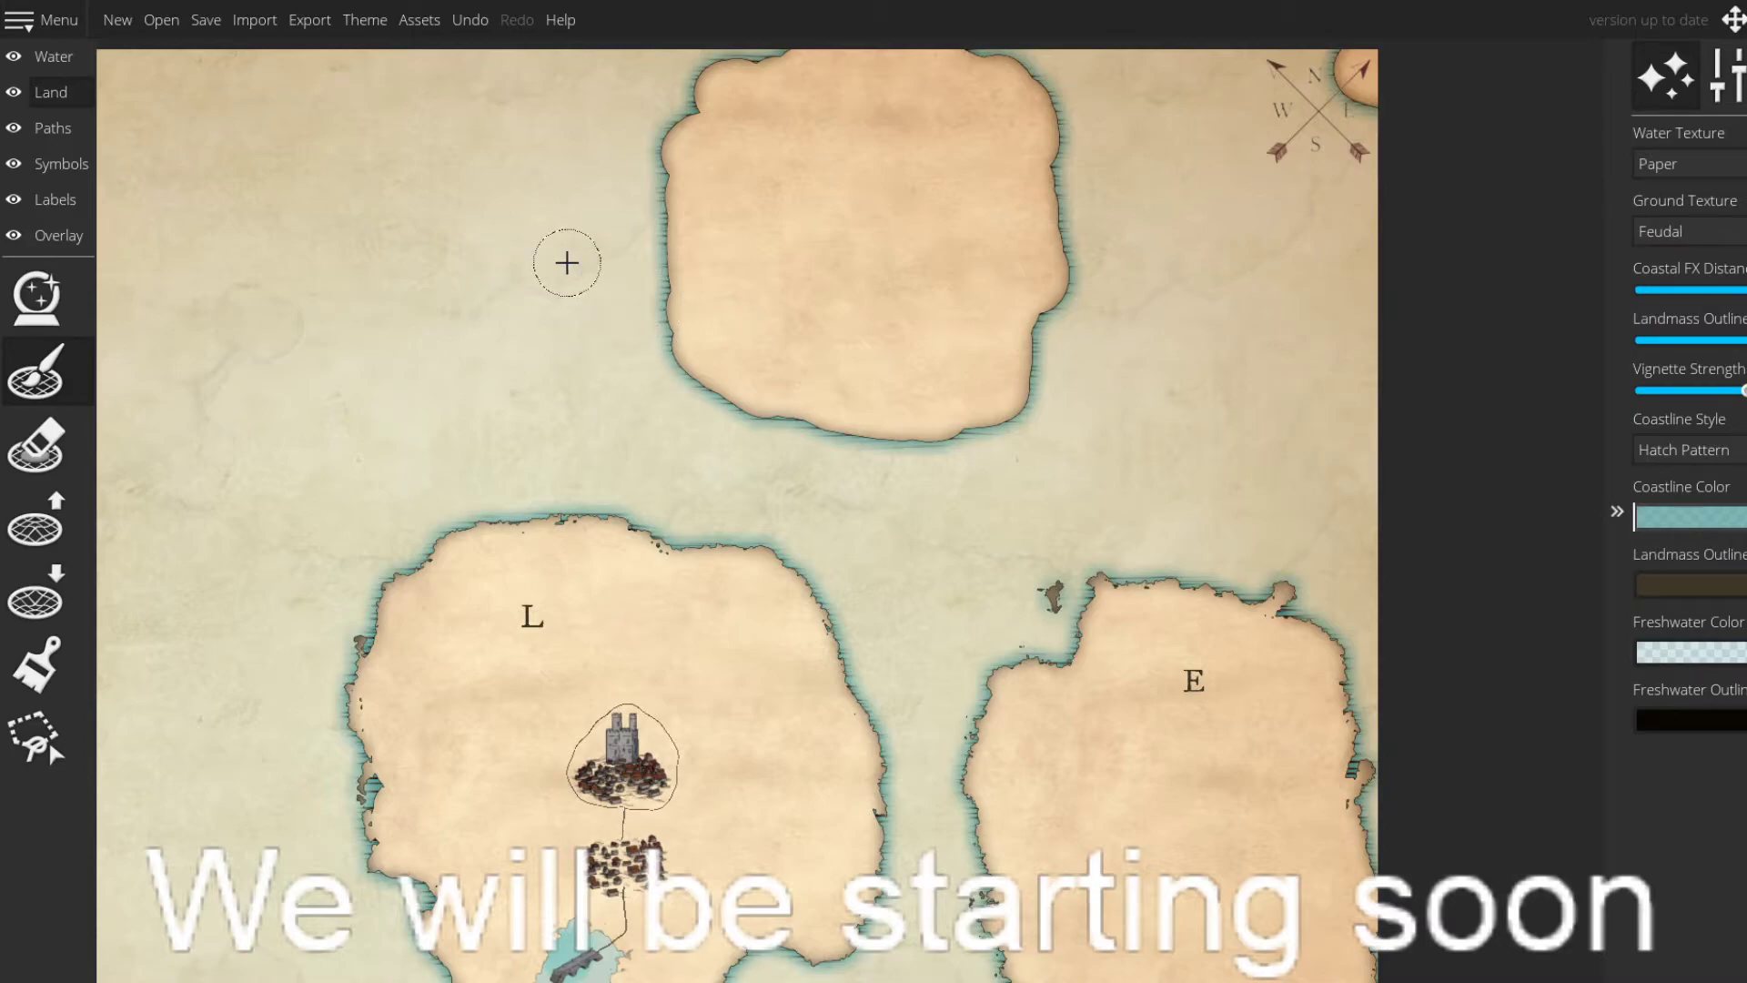
pyautogui.click(53, 387)
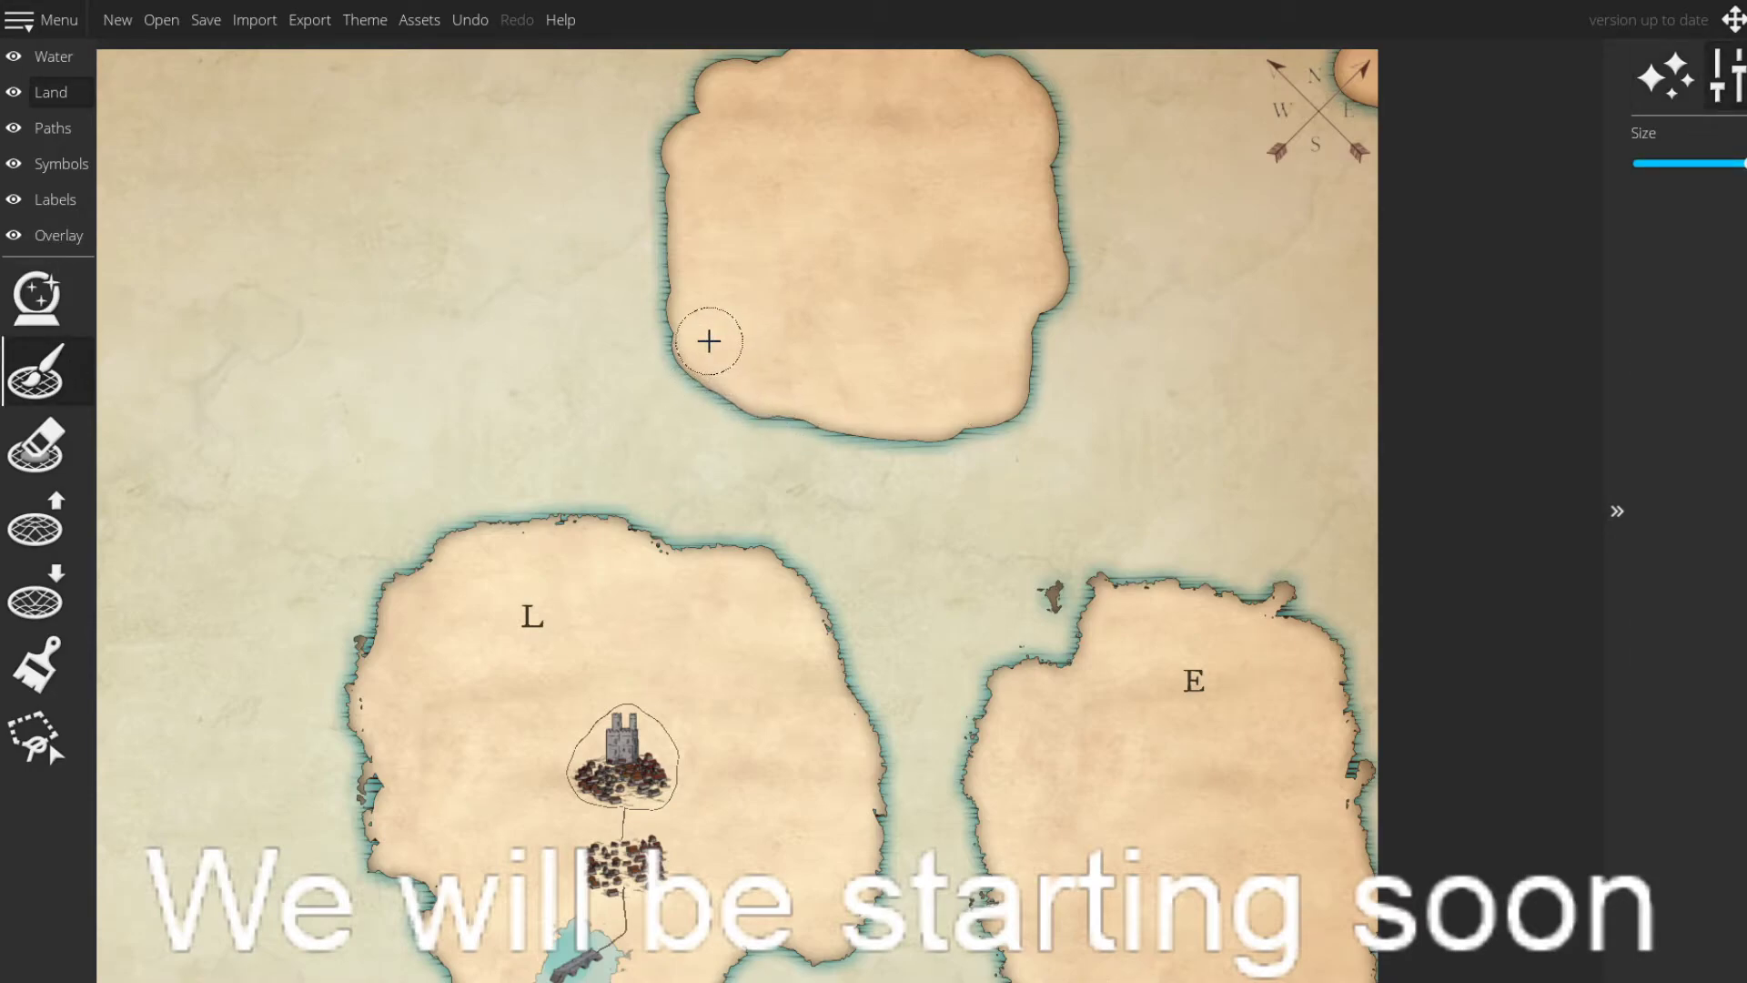
pyautogui.click(1683, 96)
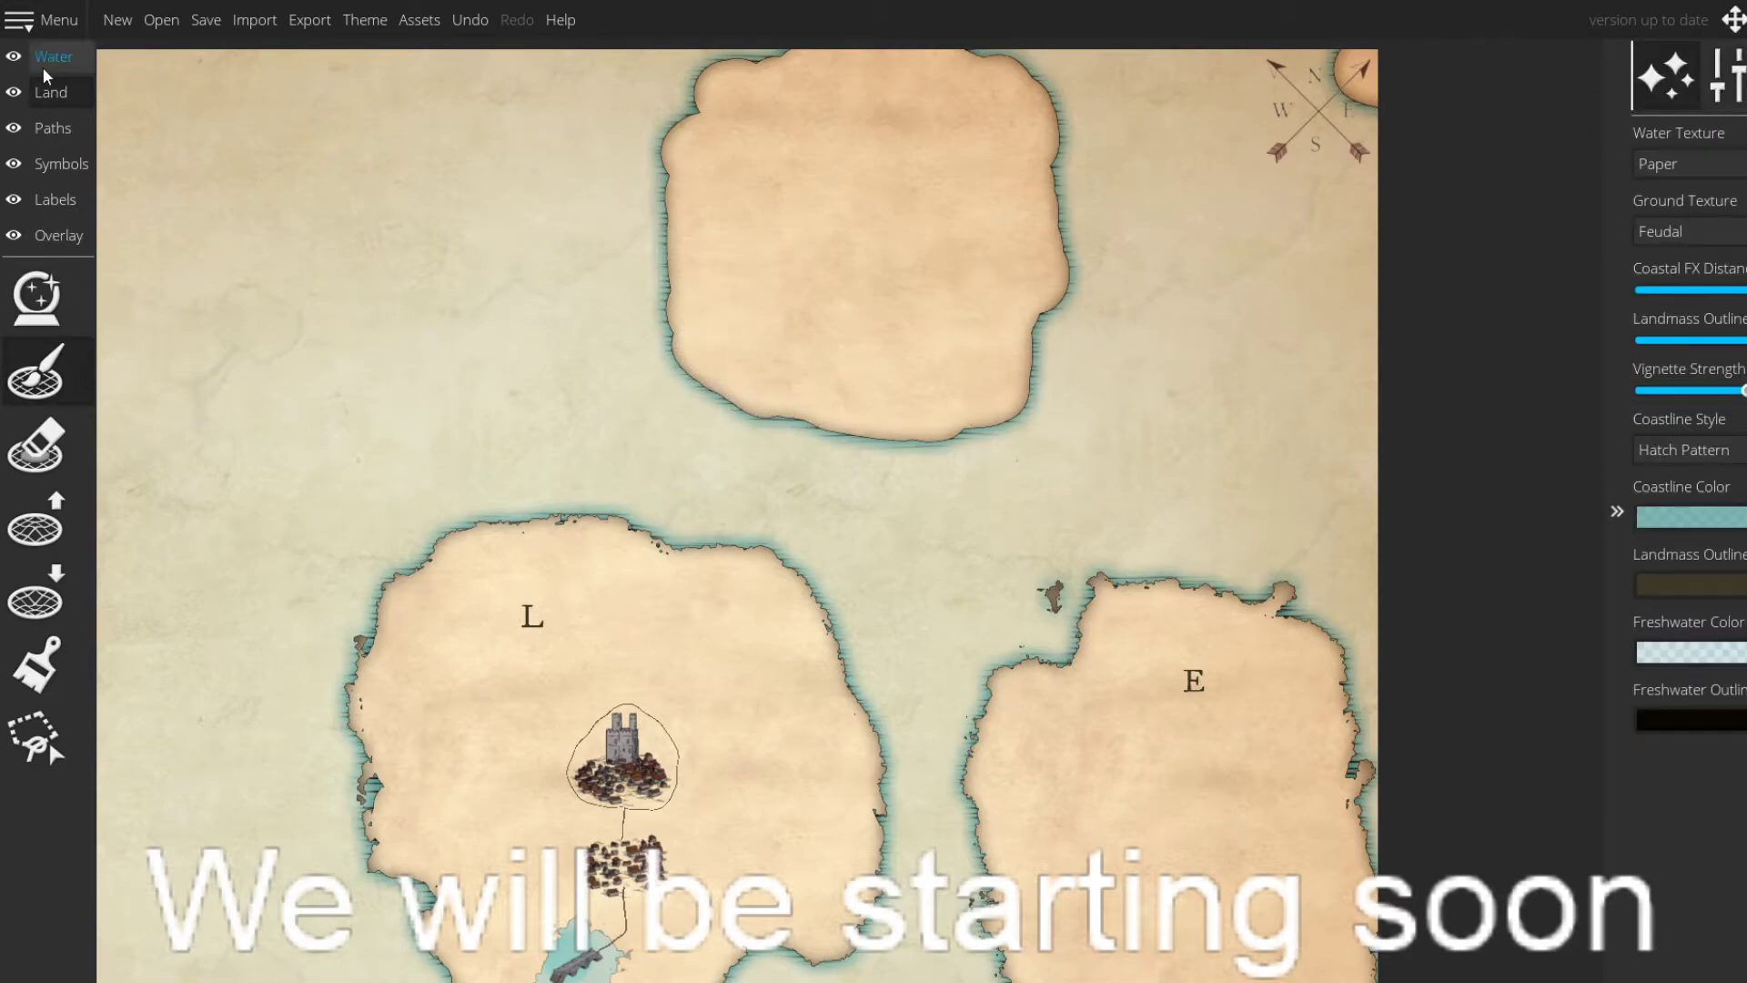
pyautogui.moveTo(737, 363)
pyautogui.mouseDown()
pyautogui.moveTo(711, 355)
pyautogui.moveTo(679, 285)
pyautogui.mouseUp()
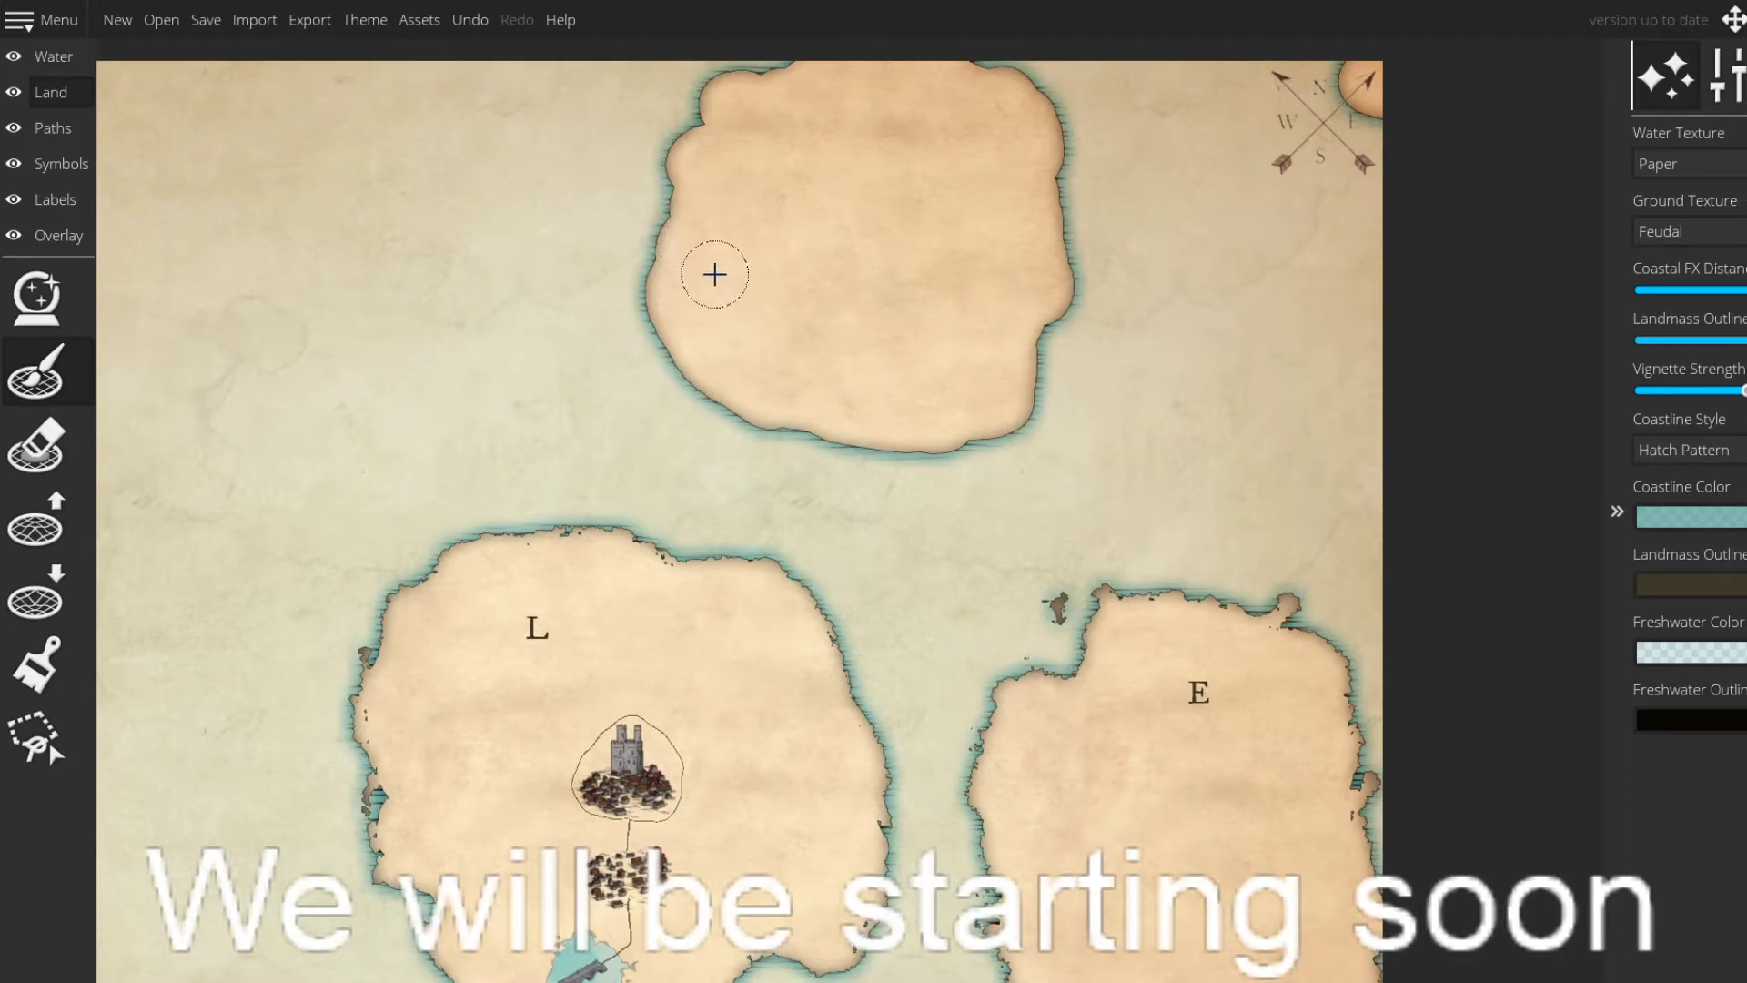
pyautogui.hotkey('ctrl', 'z')
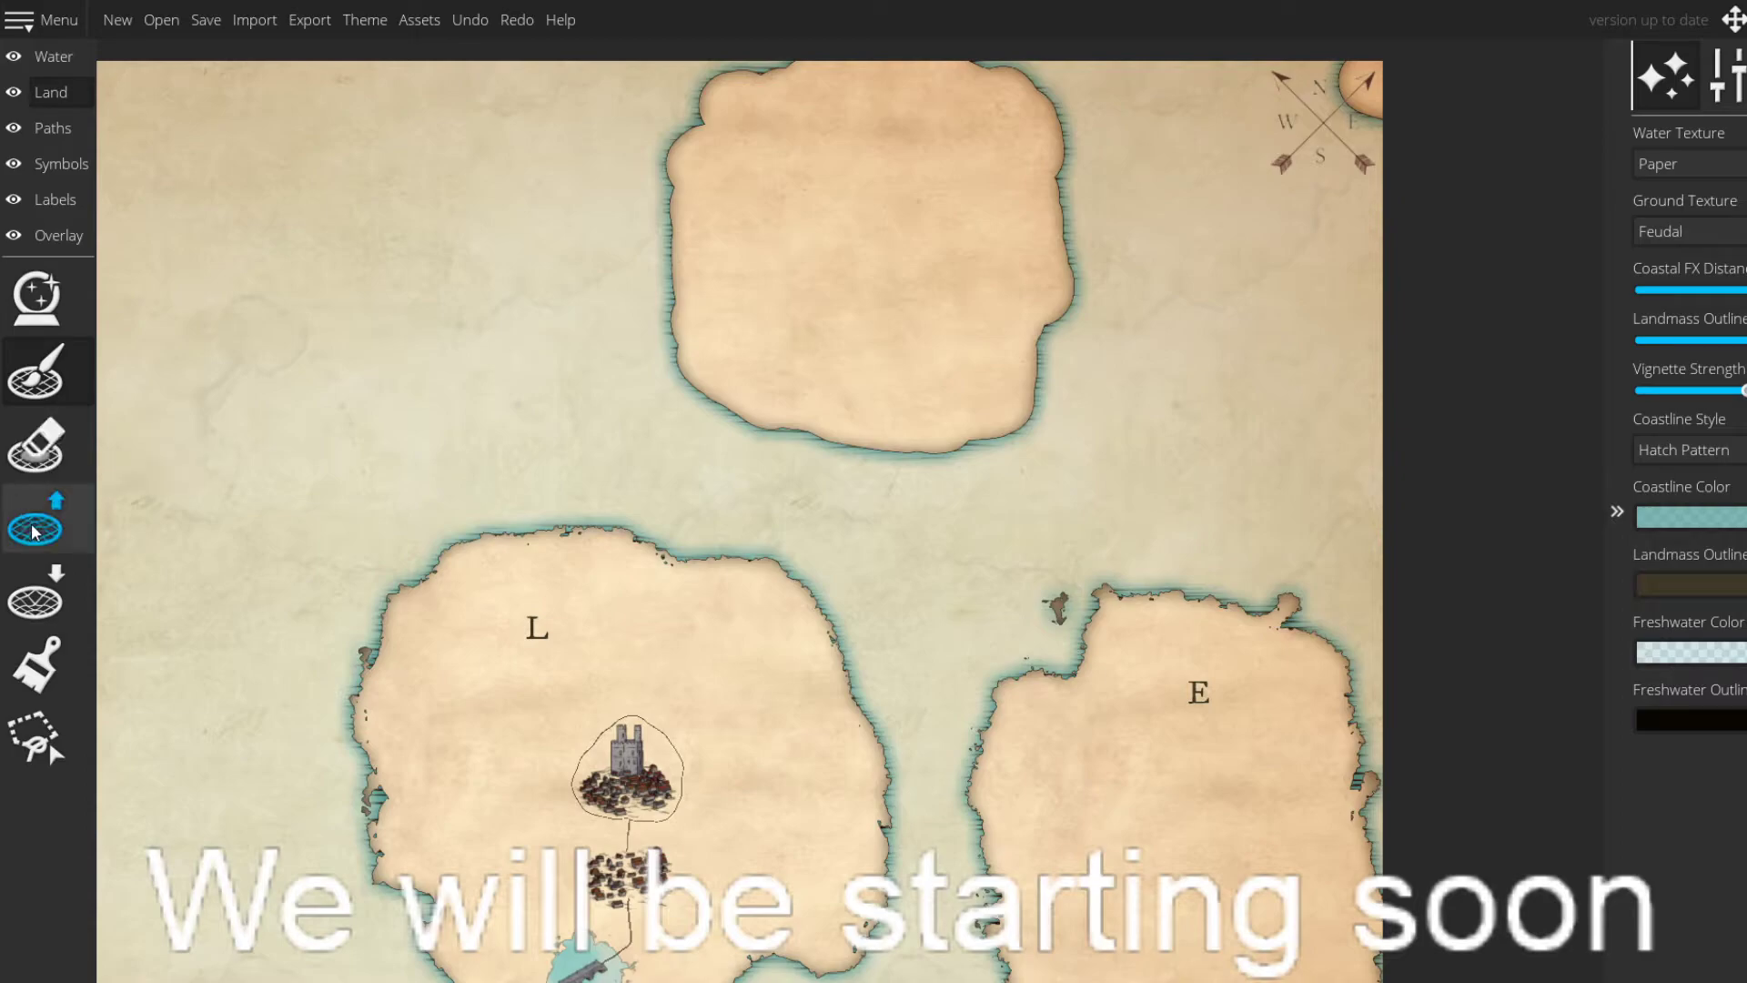
# - Cut a notch into the northern landmass's west side and roughen its remaining coast with the lower-land brush
pyautogui.click(53, 592)
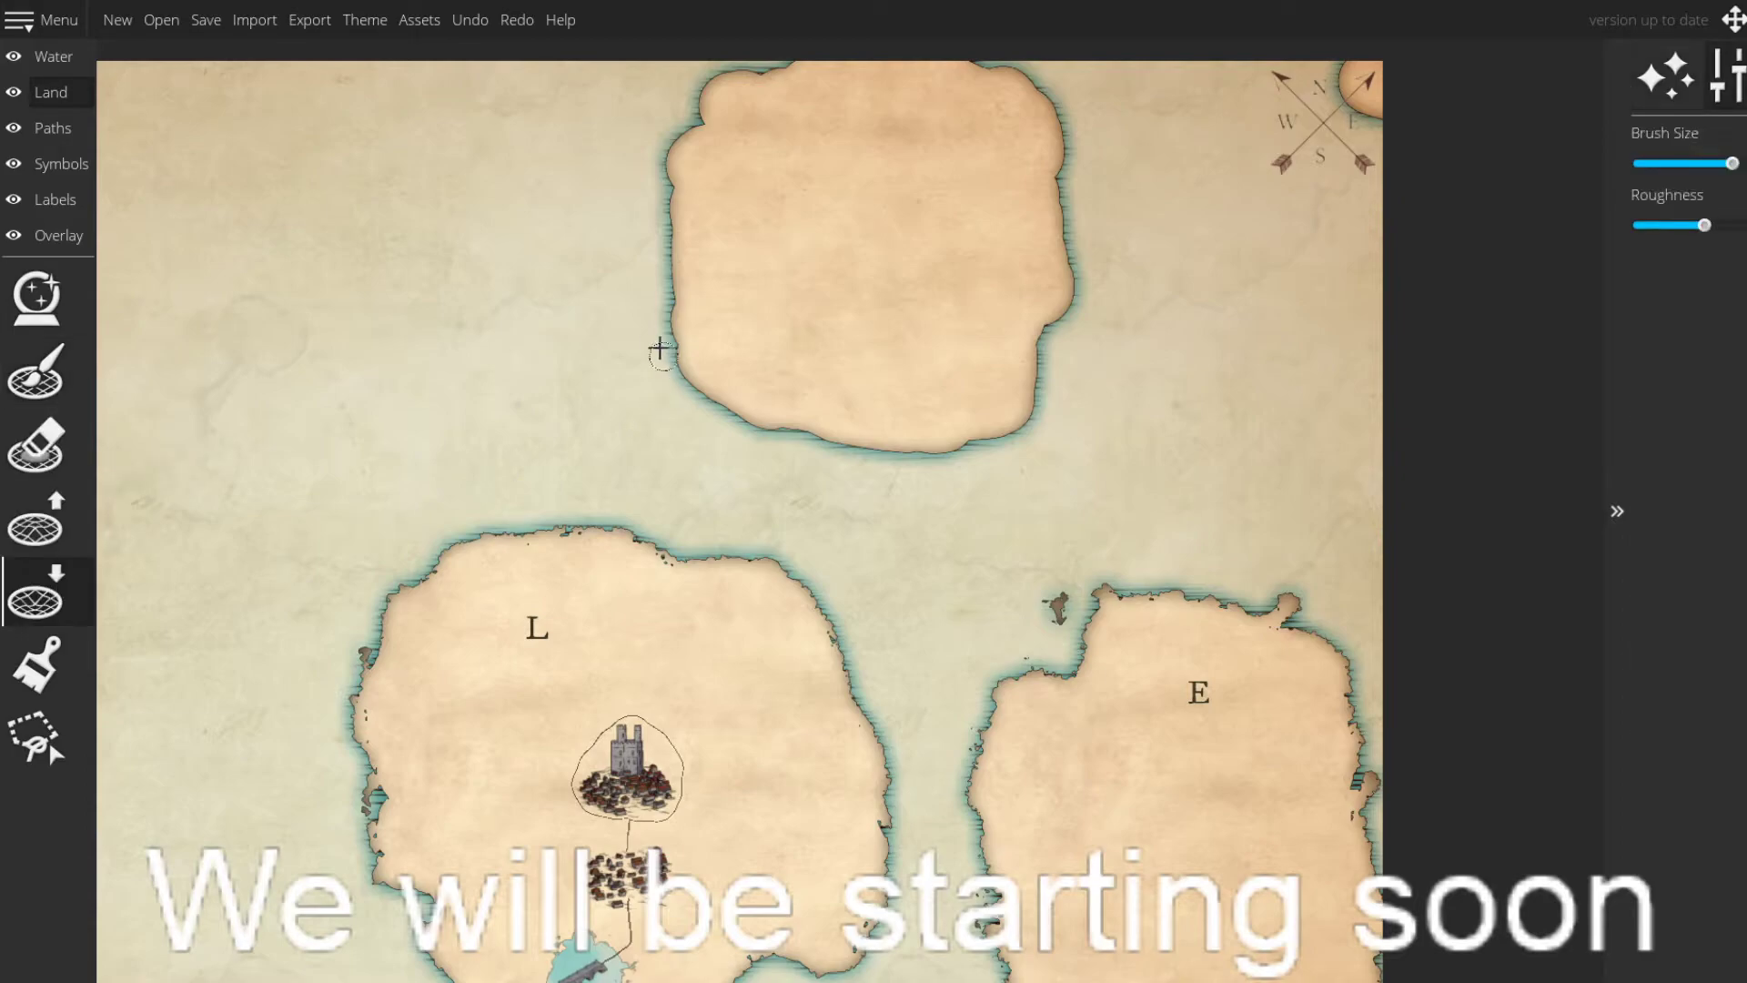
pyautogui.moveTo(675, 312); pyautogui.dragTo(699, 248)
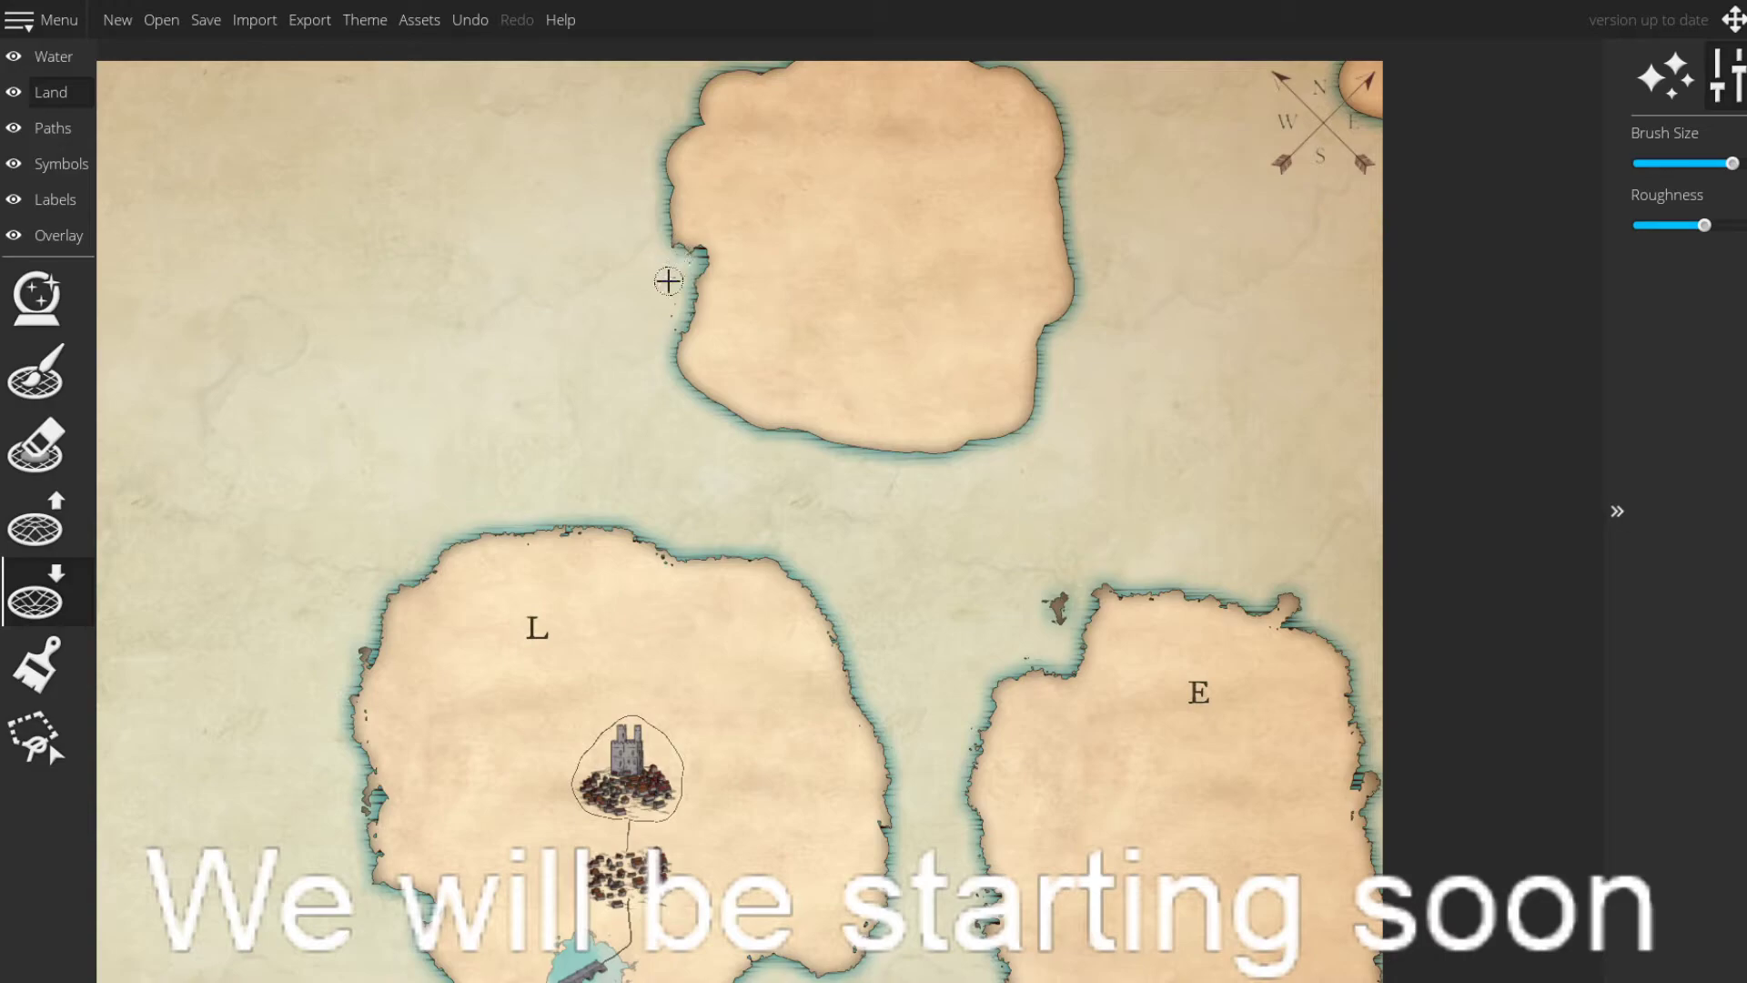
pyautogui.moveTo(682, 253)
pyautogui.mouseDown()
pyautogui.moveTo(698, 340)
pyautogui.moveTo(678, 283)
pyautogui.moveTo(676, 362)
pyautogui.moveTo(690, 387)
pyautogui.moveTo(810, 447)
pyautogui.moveTo(973, 445)
pyautogui.moveTo(1011, 424)
pyautogui.moveTo(963, 435)
pyautogui.moveTo(967, 452)
pyautogui.moveTo(872, 445)
pyautogui.moveTo(1012, 462)
pyautogui.moveTo(1079, 277)
pyautogui.mouseUp()
pyautogui.moveTo(1066, 189)
pyautogui.mouseDown()
pyautogui.moveTo(1058, 213)
pyautogui.moveTo(1067, 168)
pyautogui.moveTo(1095, 189)
pyautogui.moveTo(1103, 267)
pyautogui.mouseUp()
pyautogui.moveTo(1073, 191)
pyautogui.mouseDown()
pyautogui.moveTo(1076, 252)
pyautogui.moveTo(1073, 199)
pyautogui.moveTo(1017, 164)
pyautogui.moveTo(1088, 251)
pyautogui.moveTo(1044, 172)
pyautogui.mouseUp()
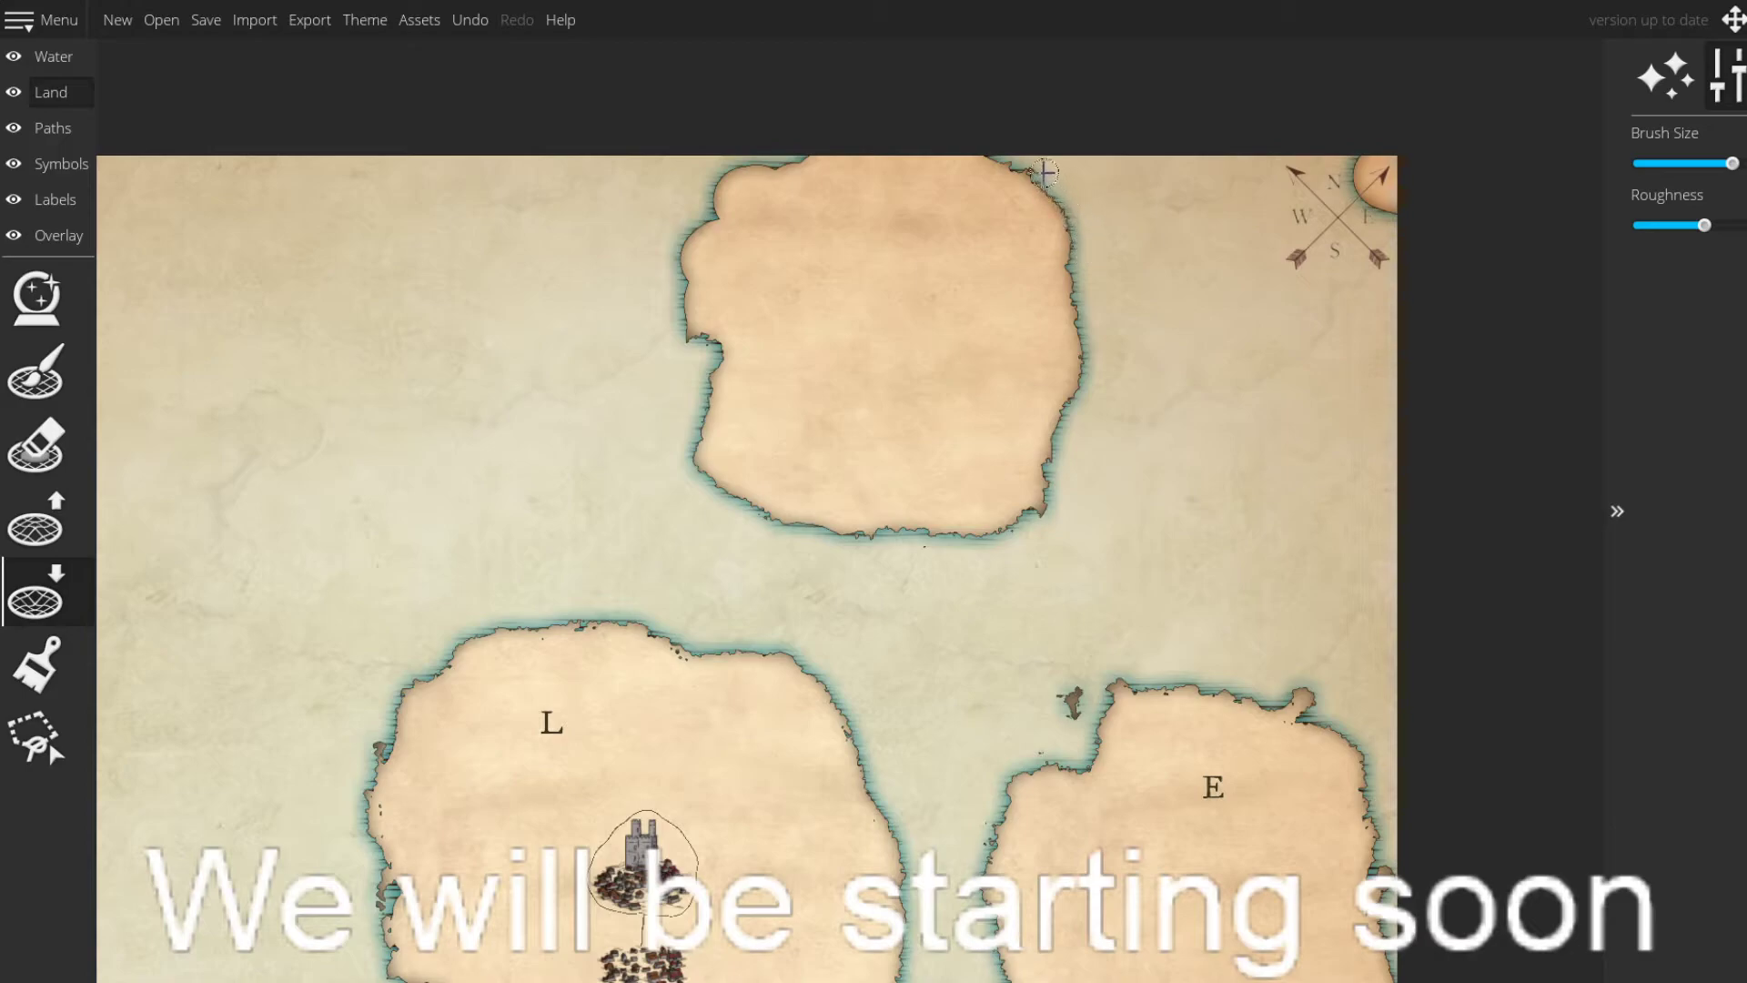
pyautogui.moveTo(806, 156)
pyautogui.mouseDown()
pyautogui.moveTo(733, 169)
pyautogui.moveTo(699, 213)
pyautogui.moveTo(727, 183)
pyautogui.mouseUp()
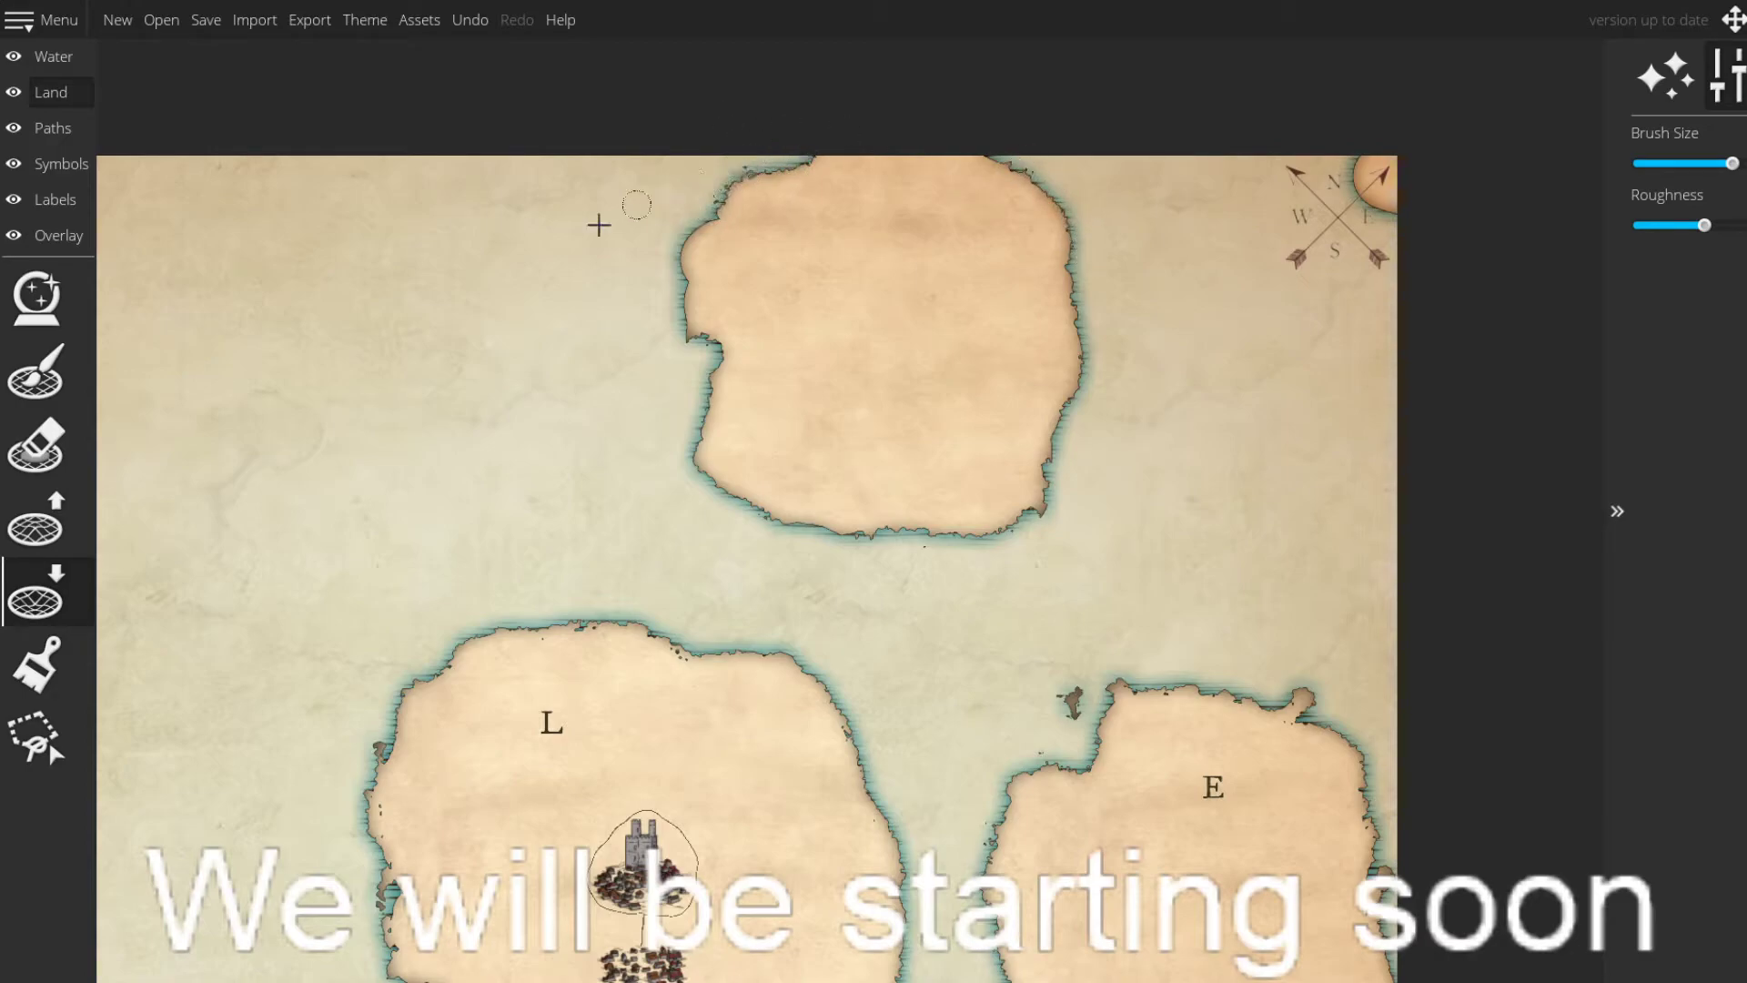
# - Build out the northern landmass's west coast, filling its notch, and touch up the south coast with the raise-land brush
pyautogui.click(35, 518)
pyautogui.moveTo(730, 229)
pyautogui.mouseDown()
pyautogui.moveTo(678, 240)
pyautogui.moveTo(753, 277)
pyautogui.mouseUp()
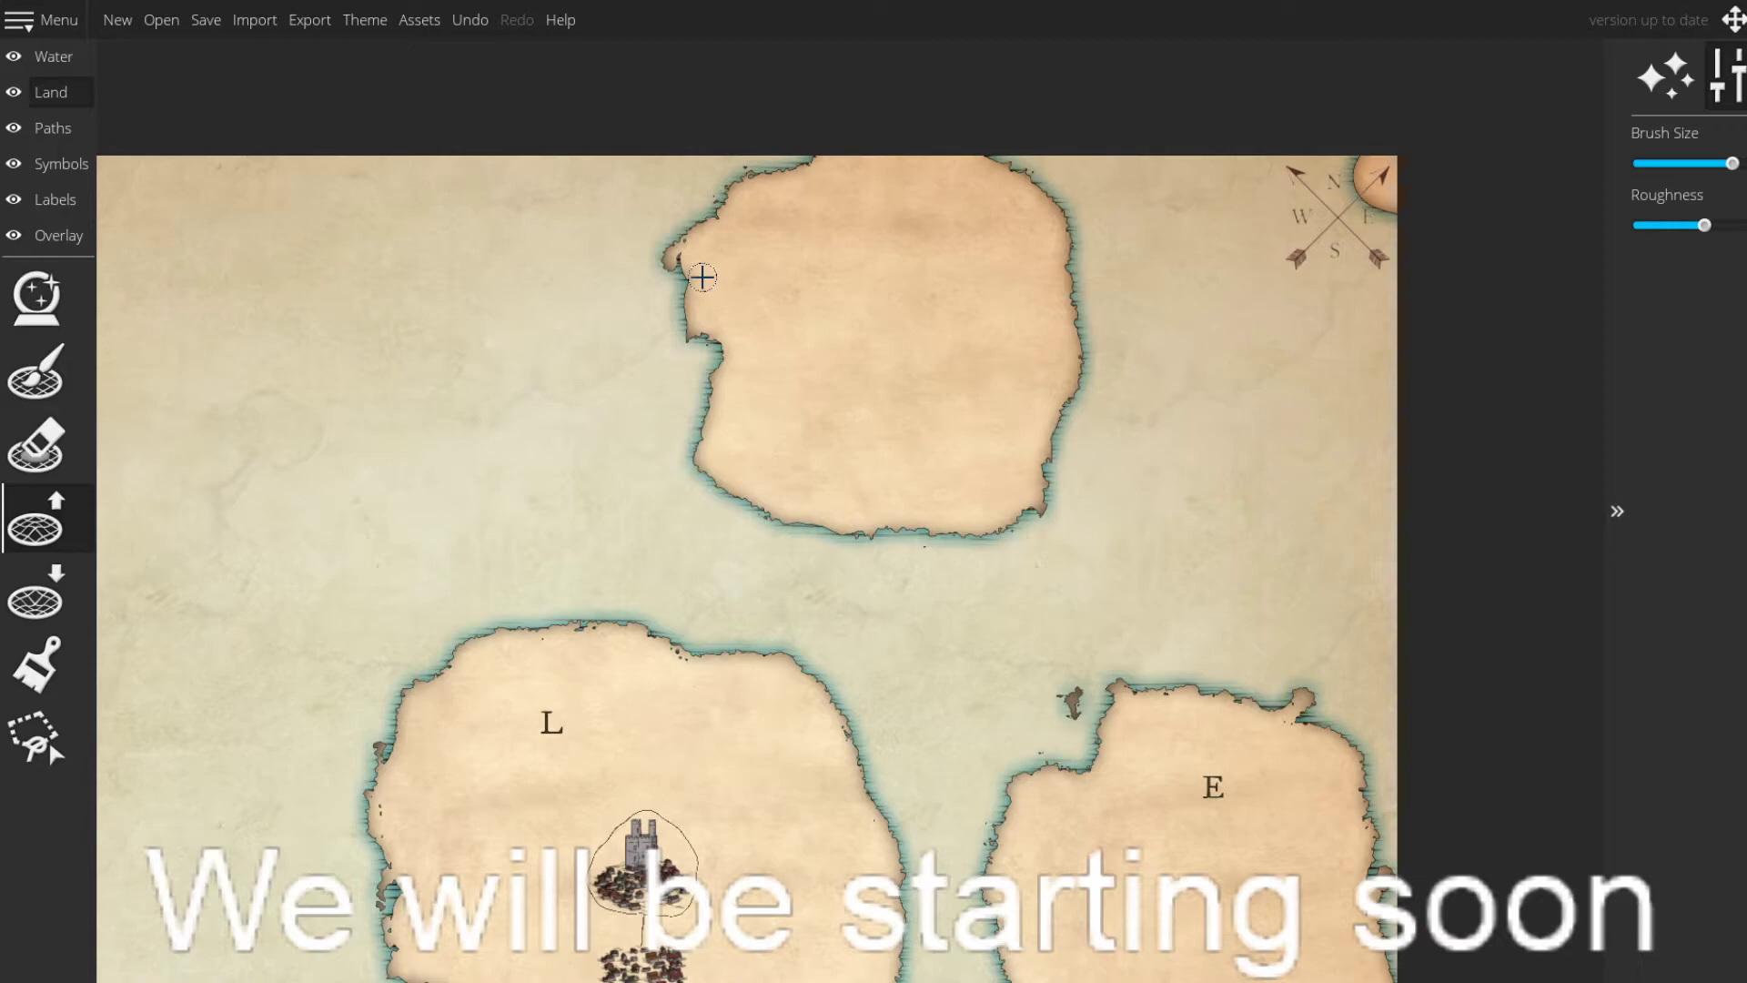
pyautogui.moveTo(685, 264)
pyautogui.mouseDown()
pyautogui.moveTo(688, 336)
pyautogui.moveTo(678, 271)
pyautogui.moveTo(689, 331)
pyautogui.moveTo(737, 371)
pyautogui.mouseUp()
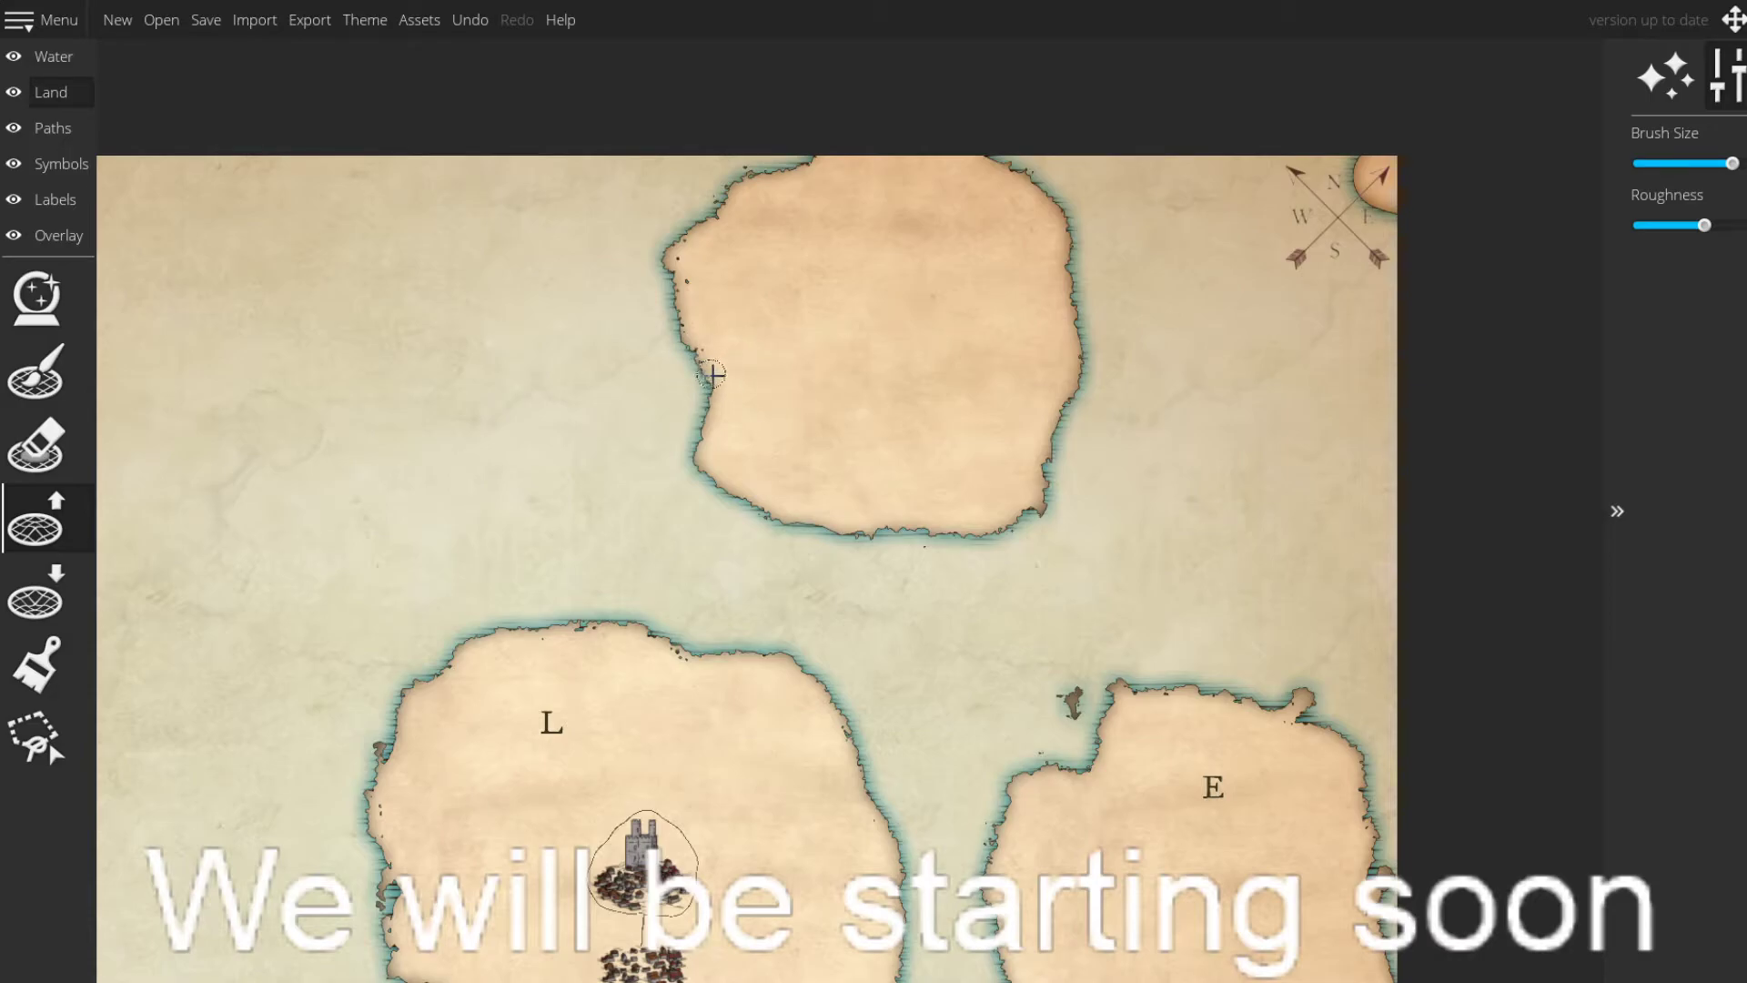
pyautogui.moveTo(923, 500); pyautogui.dragTo(814, 264)
pyautogui.moveTo(847, 447); pyautogui.dragTo(888, 544)
pyautogui.moveTo(861, 477); pyautogui.dragTo(822, 536)
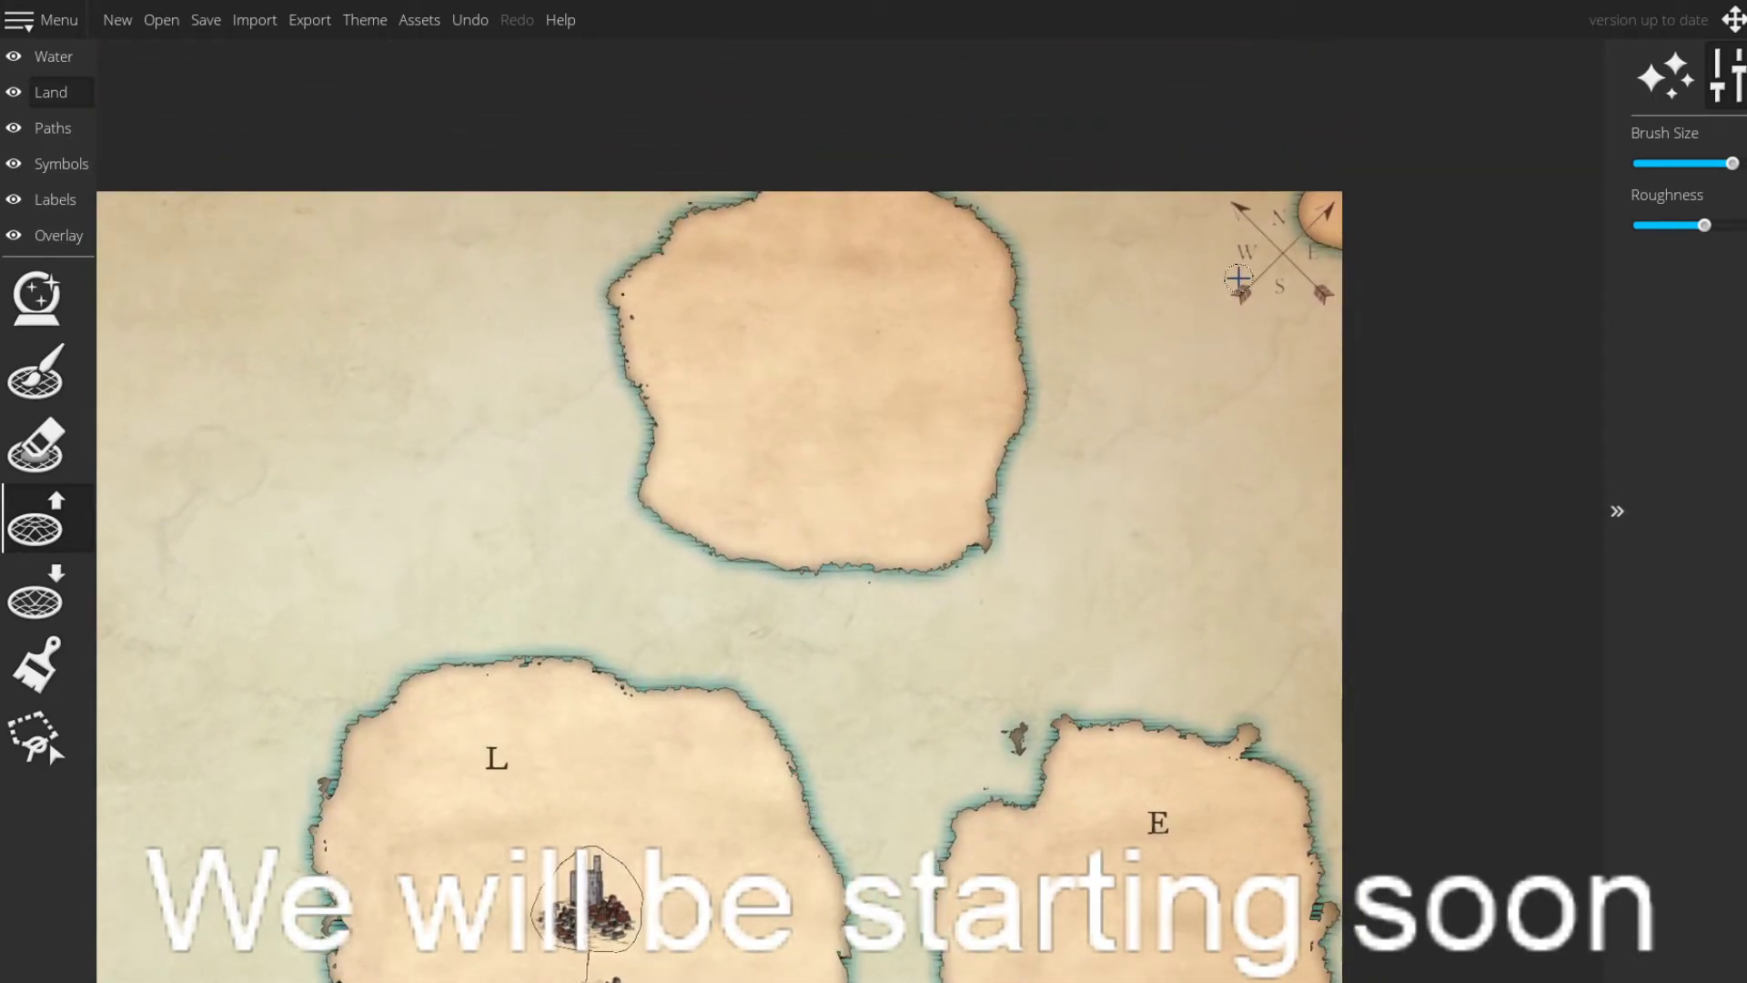
# - Look over the three landmasses and the open sea south and west of them
pyautogui.moveTo(1116, 555); pyautogui.dragTo(1326, 202)
pyautogui.moveTo(1053, 550)
pyautogui.mouseDown()
pyautogui.moveTo(1186, 369)
pyautogui.moveTo(813, 320)
pyautogui.moveTo(1056, 637)
pyautogui.mouseUp()
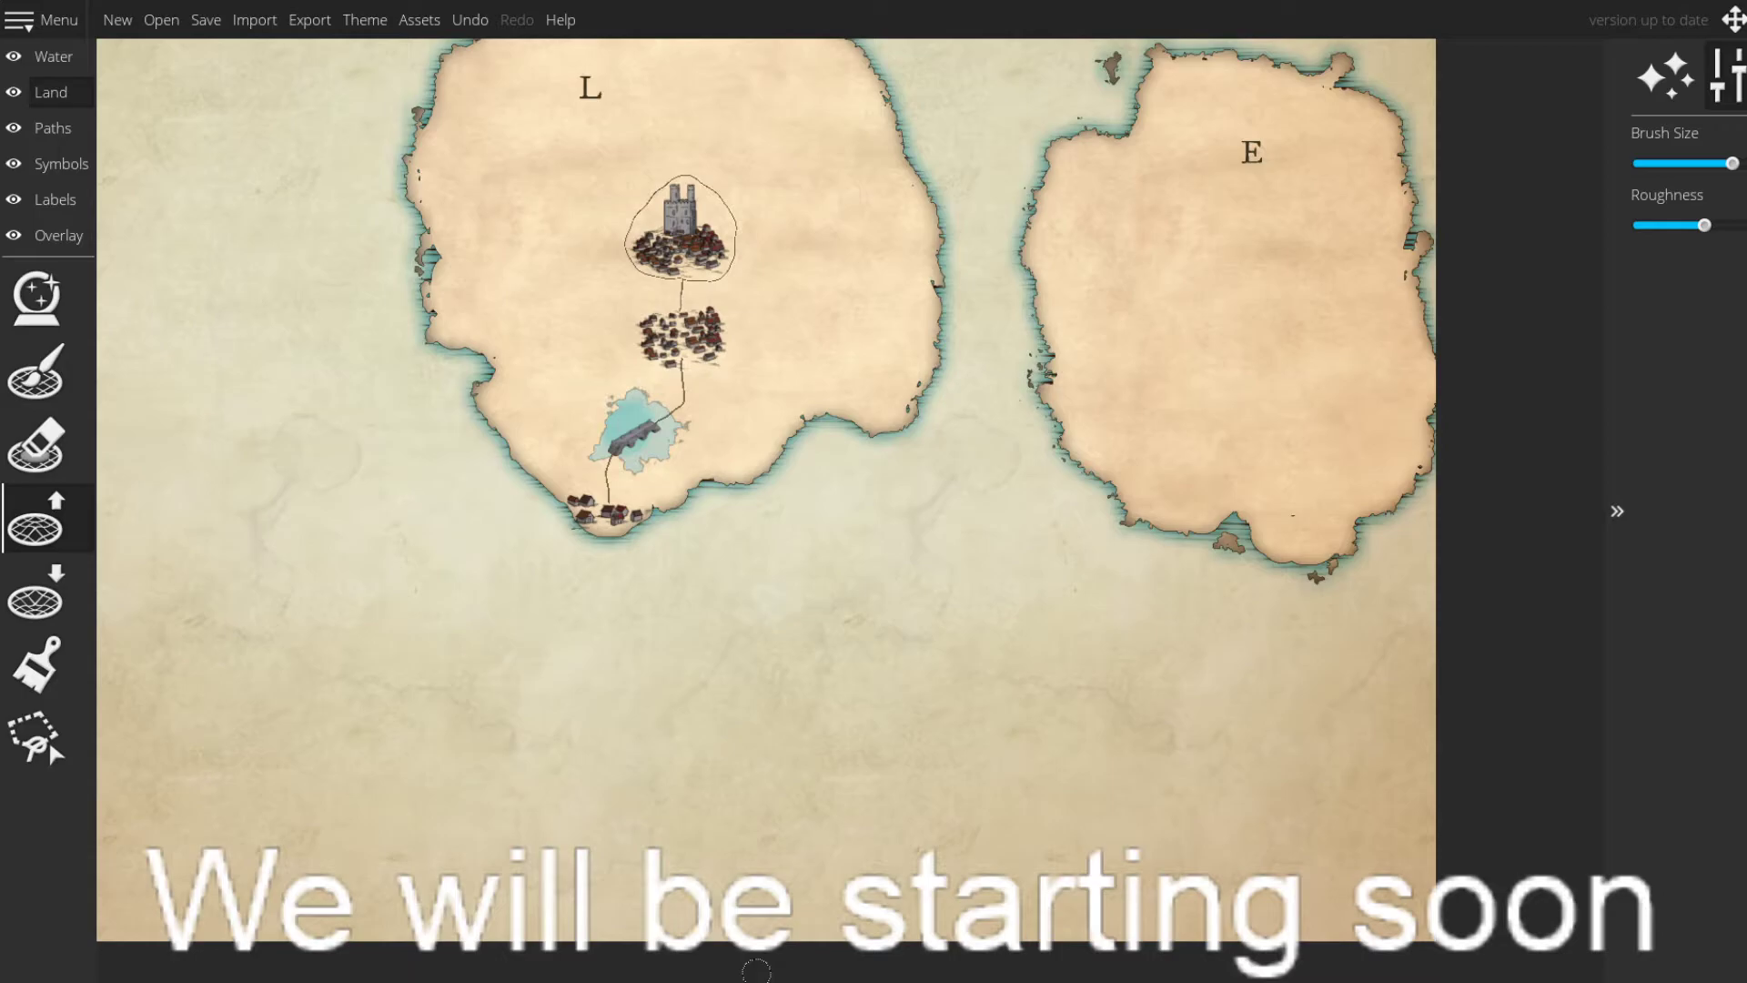
pyautogui.moveTo(809, 379); pyautogui.dragTo(1018, 574)
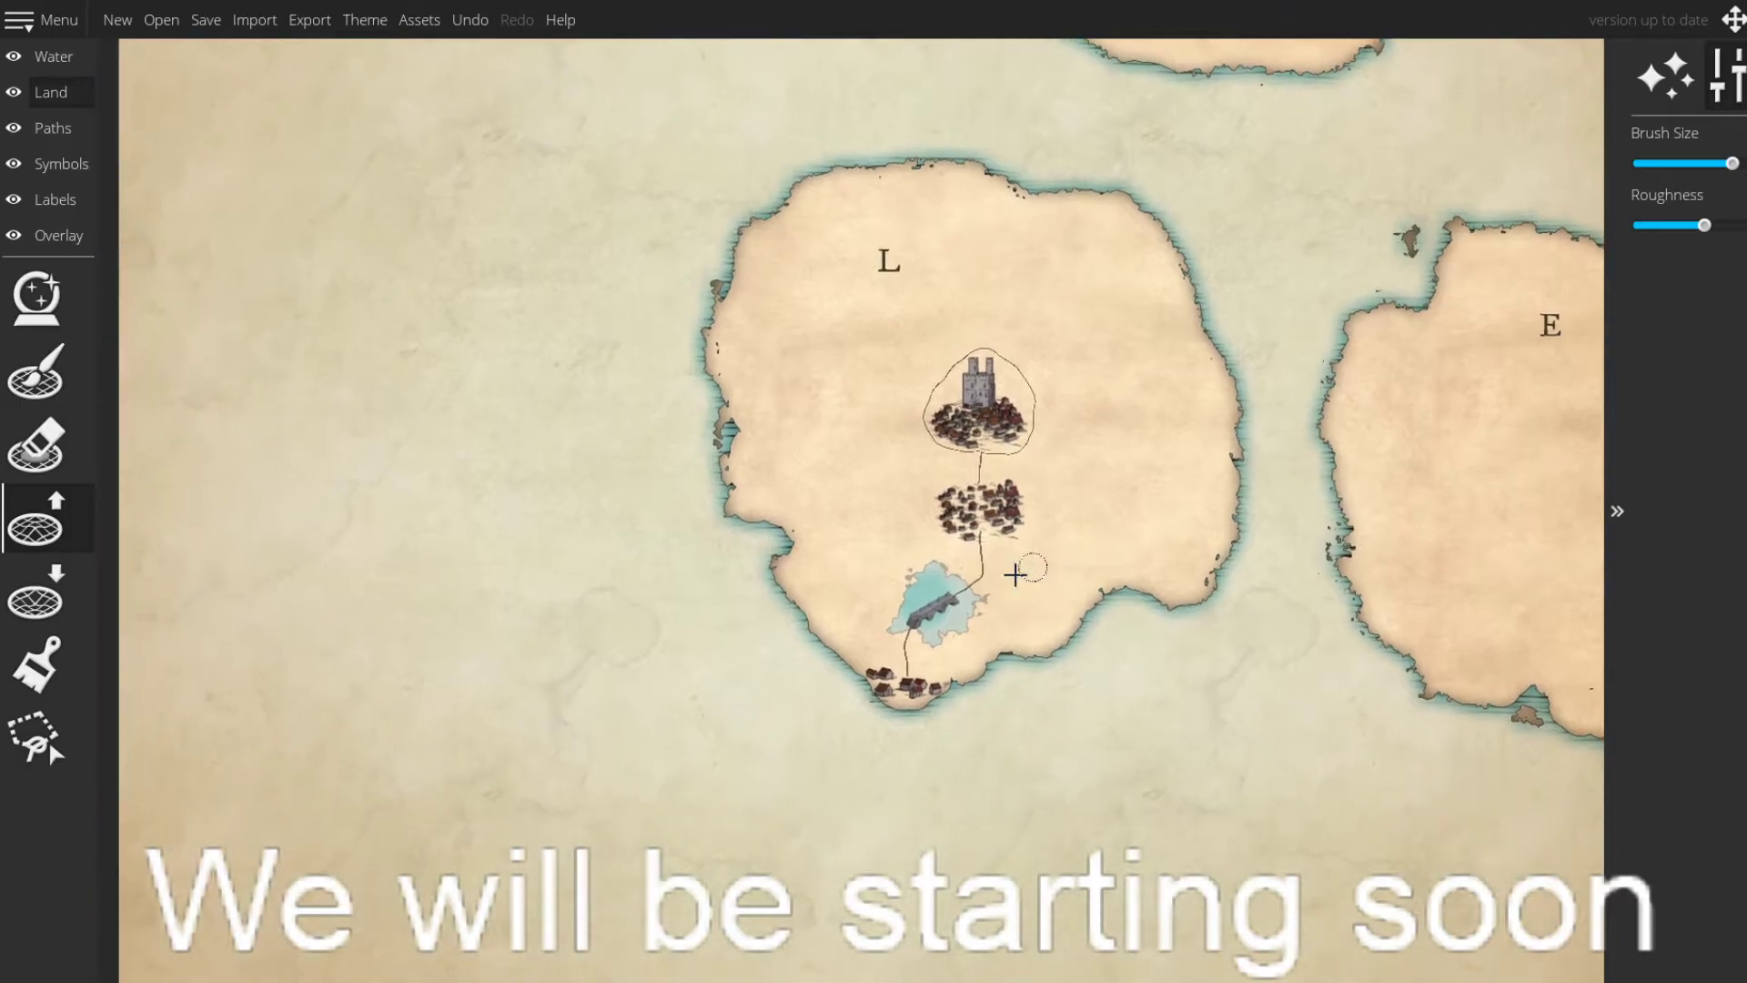
pyautogui.moveTo(889, 721); pyautogui.dragTo(851, 524)
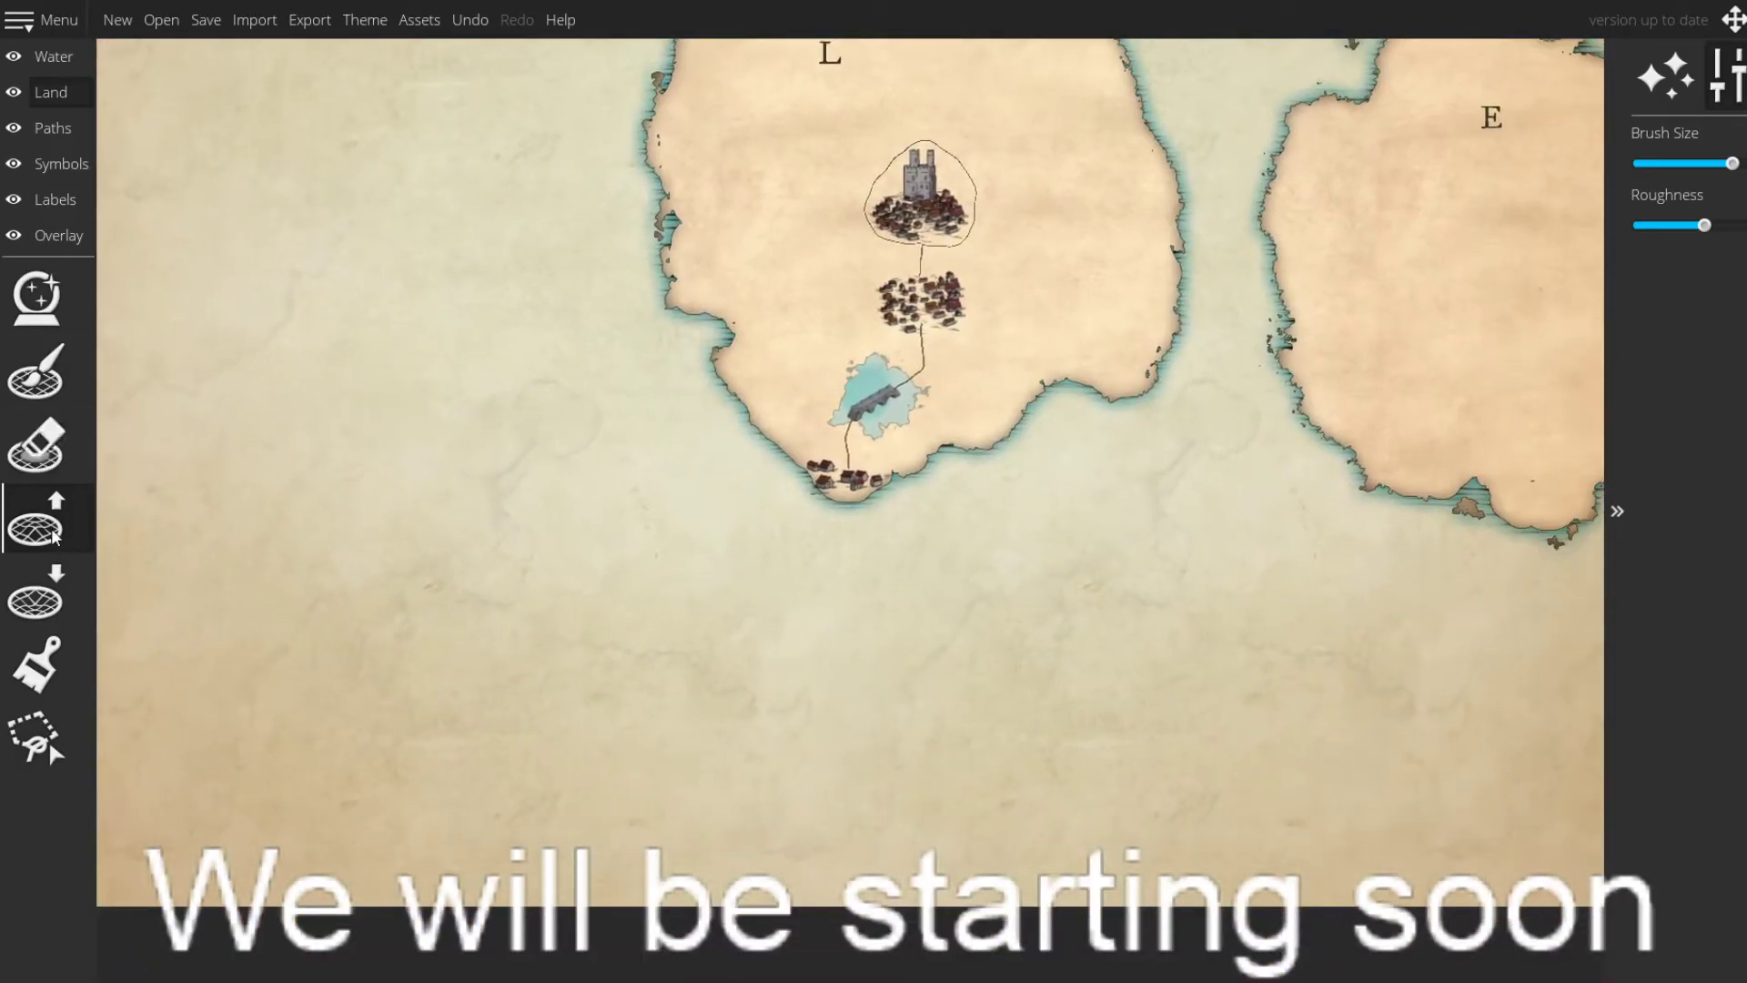
pyautogui.moveTo(475, 193); pyautogui.dragTo(511, 675)
pyautogui.moveTo(706, 265); pyautogui.dragTo(585, 433)
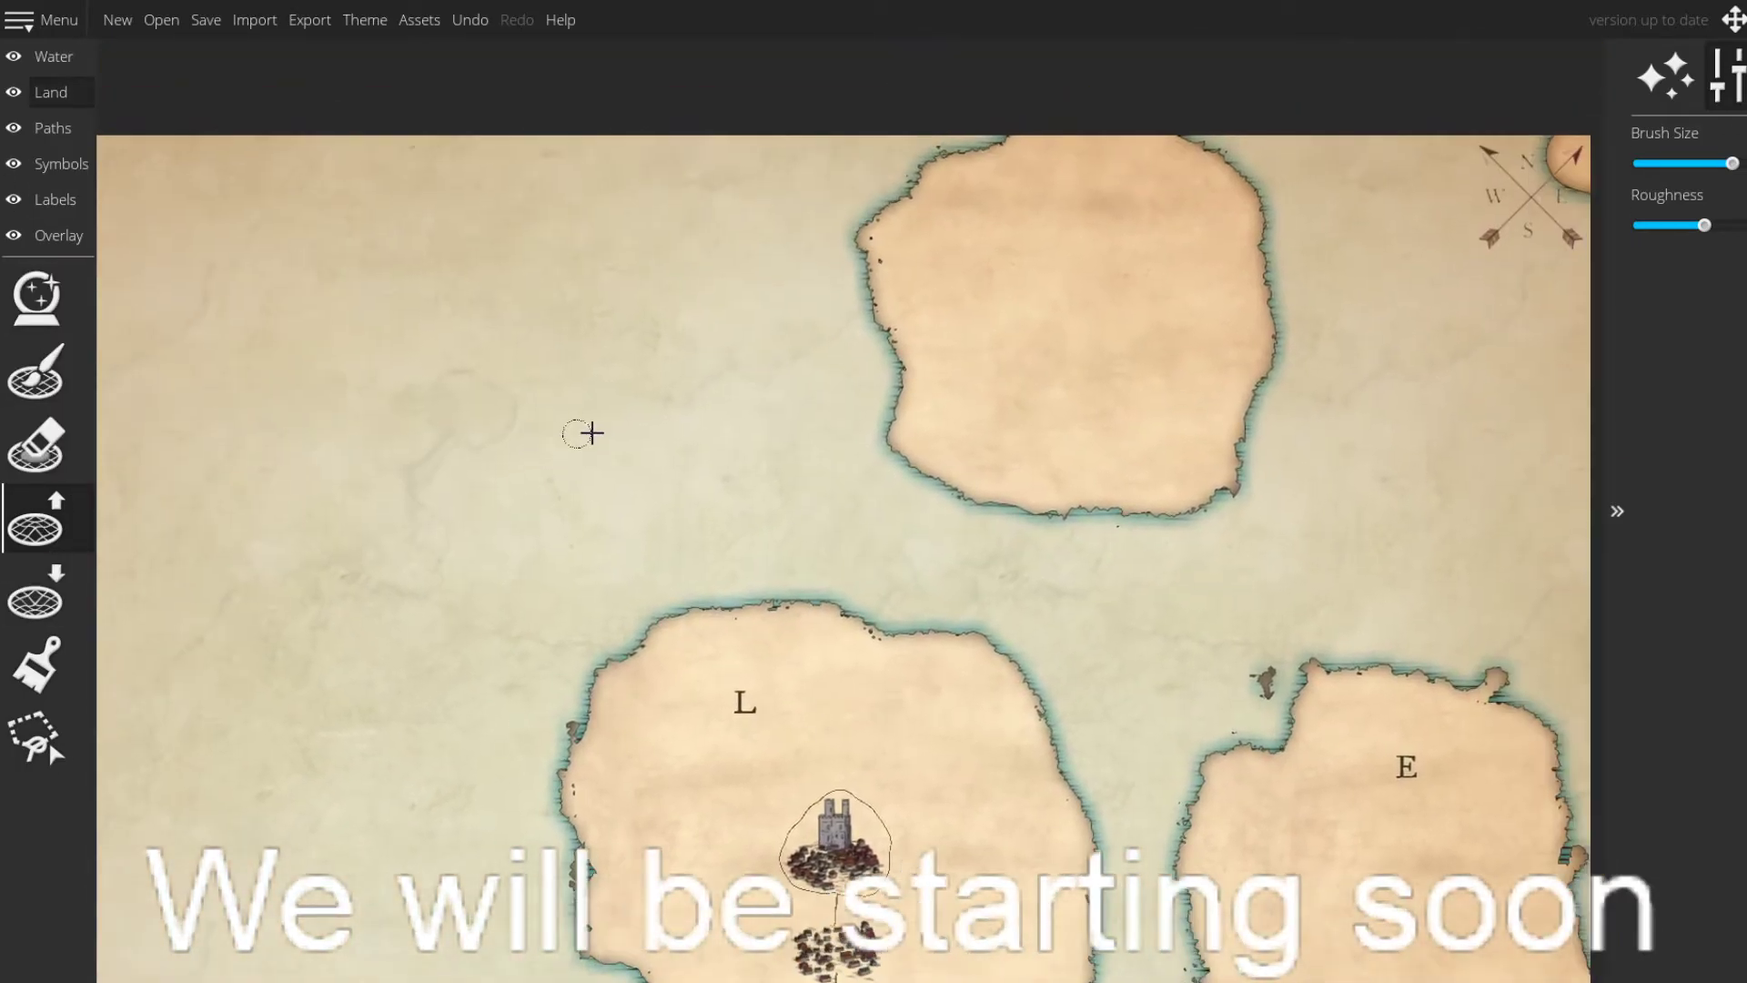
# - Add a text label T on the western part of the northern landmass
pyautogui.click(60, 167)
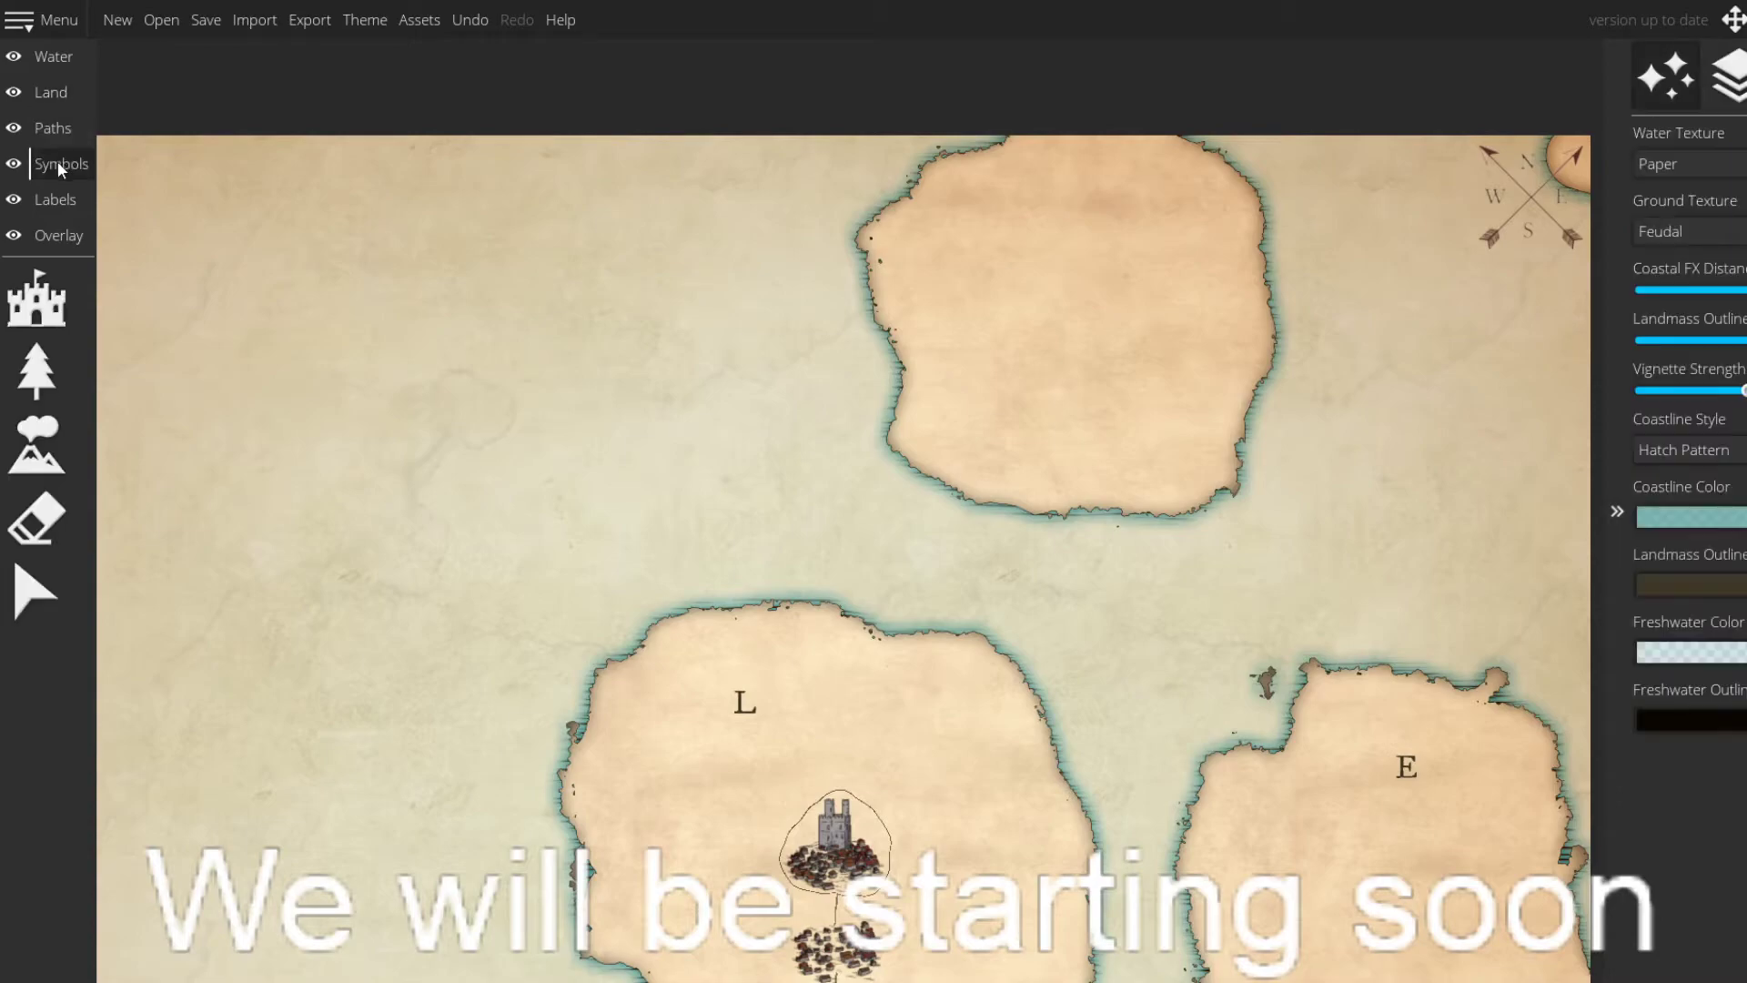
pyautogui.click(43, 206)
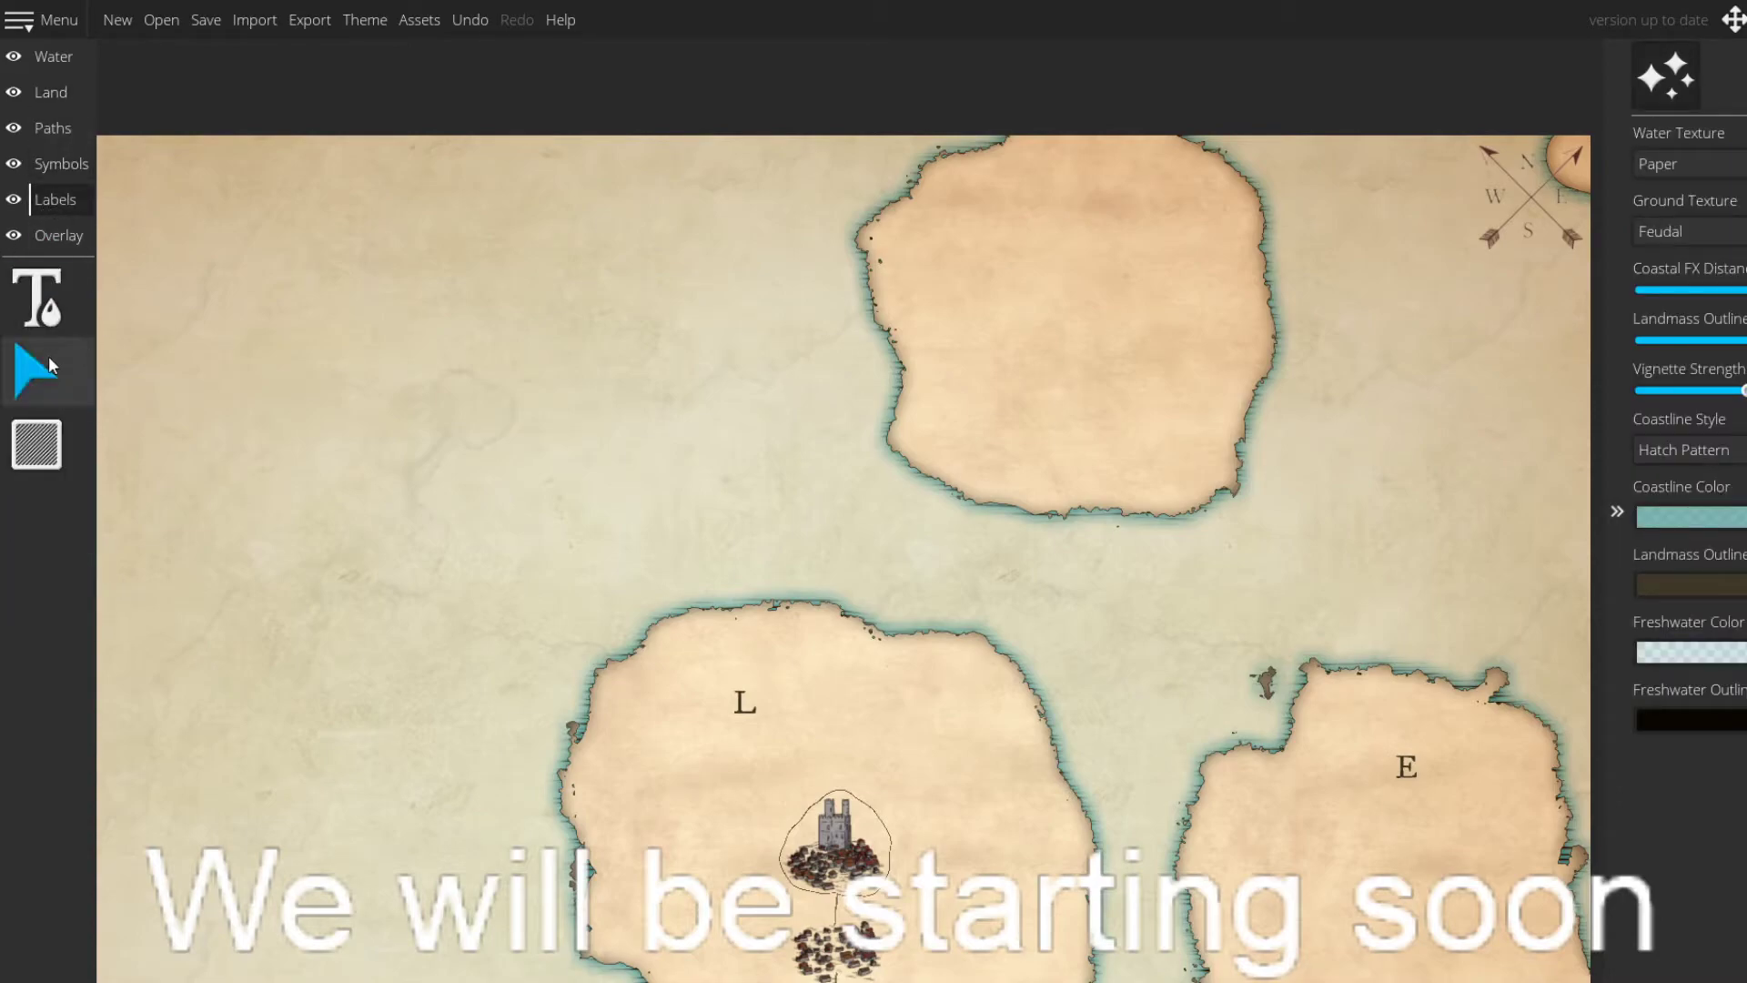
pyautogui.click(41, 305)
pyautogui.click(1004, 271)
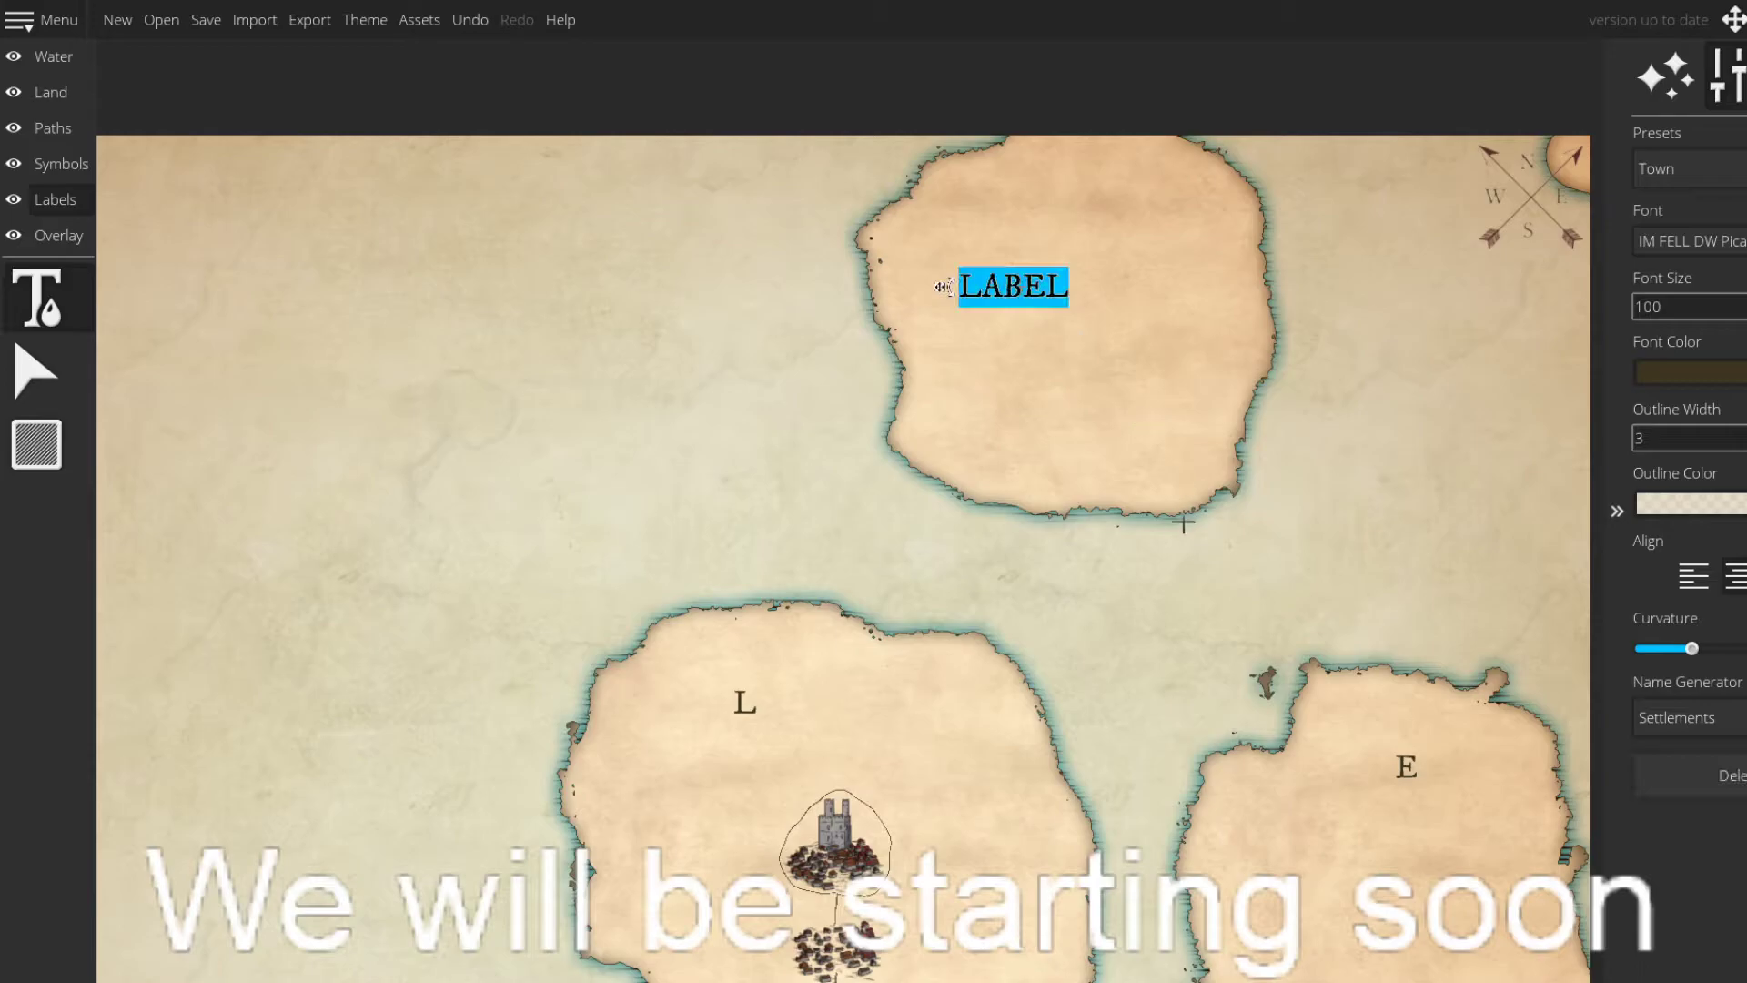
pyautogui.write('T')
# - Paint a small oval island in the open sea southwest of the main island, redoing the first attempt with a different brush size
pyautogui.moveTo(881, 468); pyautogui.dragTo(782, 183)
pyautogui.moveTo(854, 327); pyautogui.dragTo(829, 277)
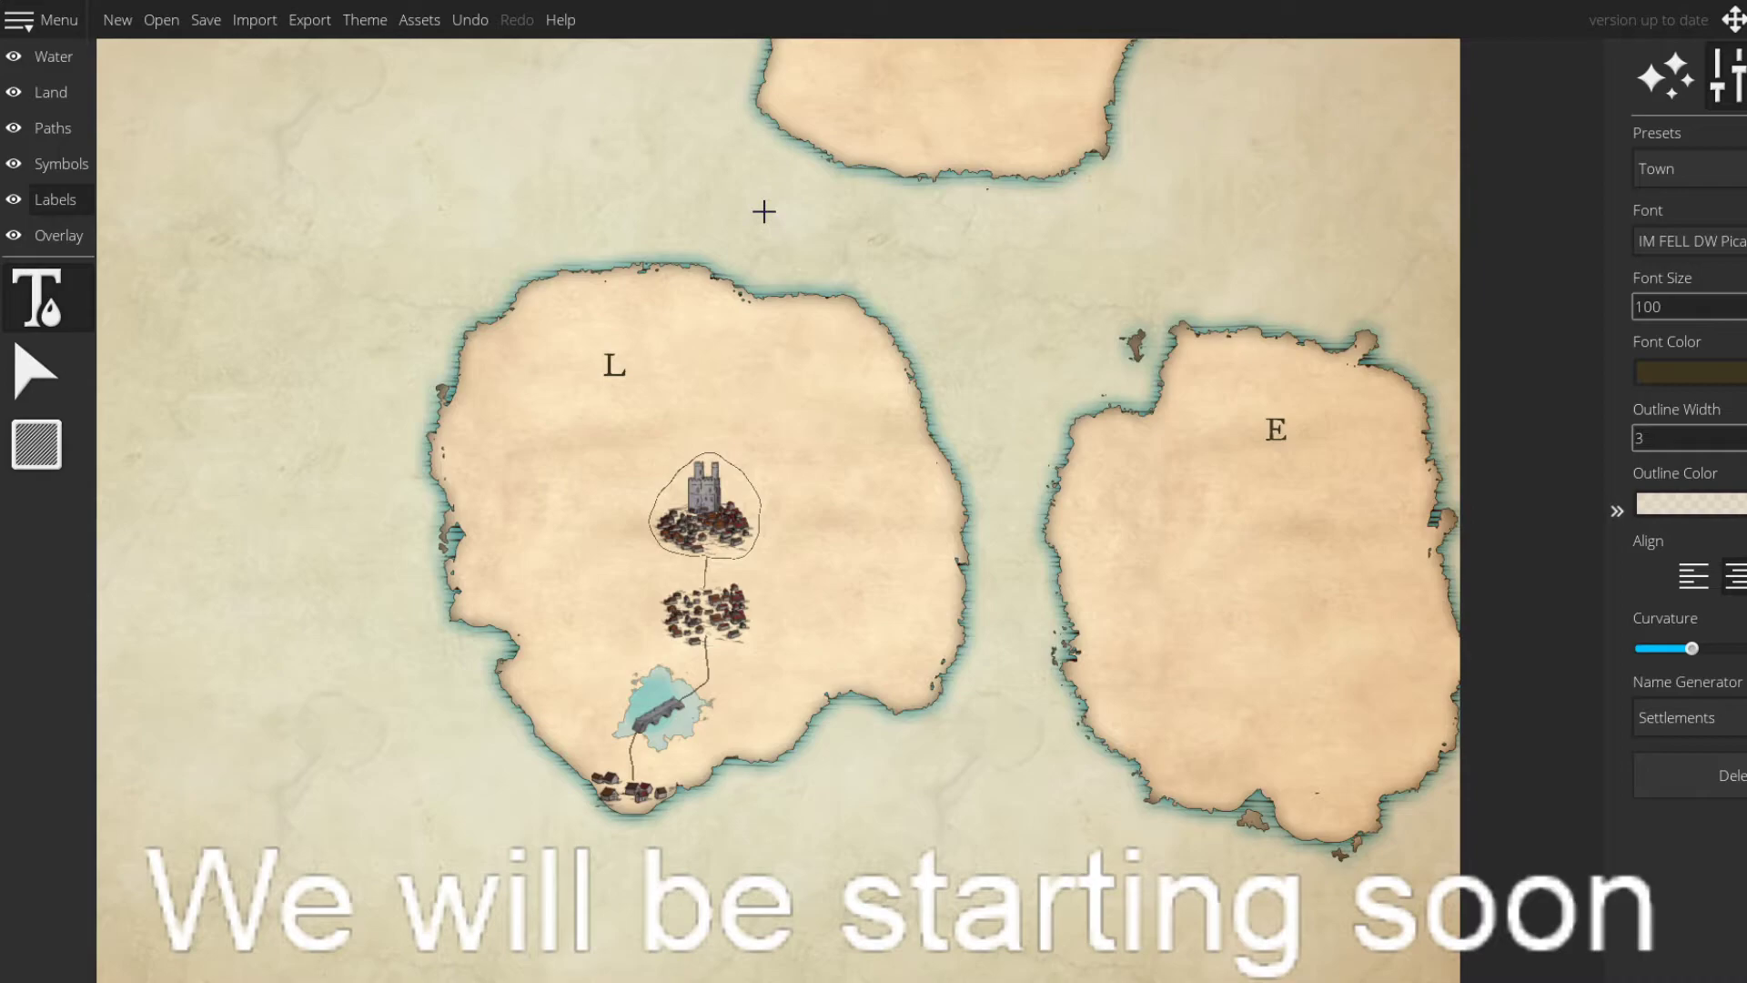
pyautogui.moveTo(764, 212)
pyautogui.mouseDown()
pyautogui.moveTo(686, 230)
pyautogui.moveTo(784, 410)
pyautogui.moveTo(760, 246)
pyautogui.mouseUp()
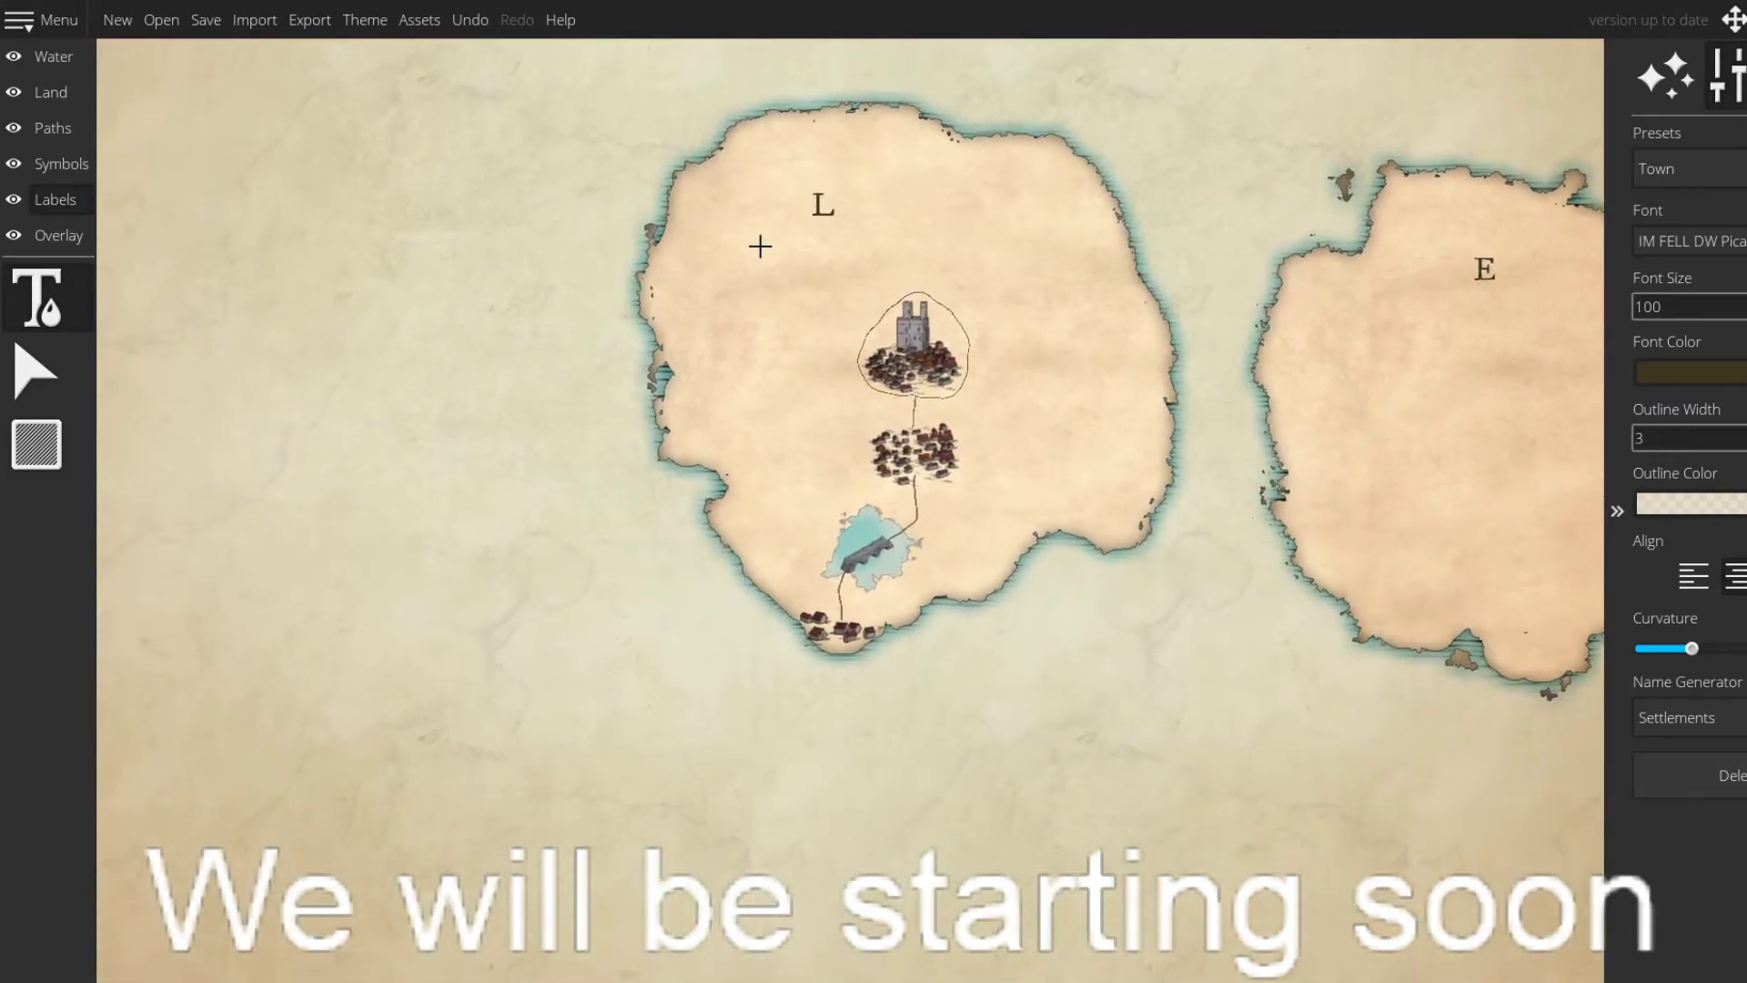
pyautogui.moveTo(951, 493); pyautogui.dragTo(1061, 522)
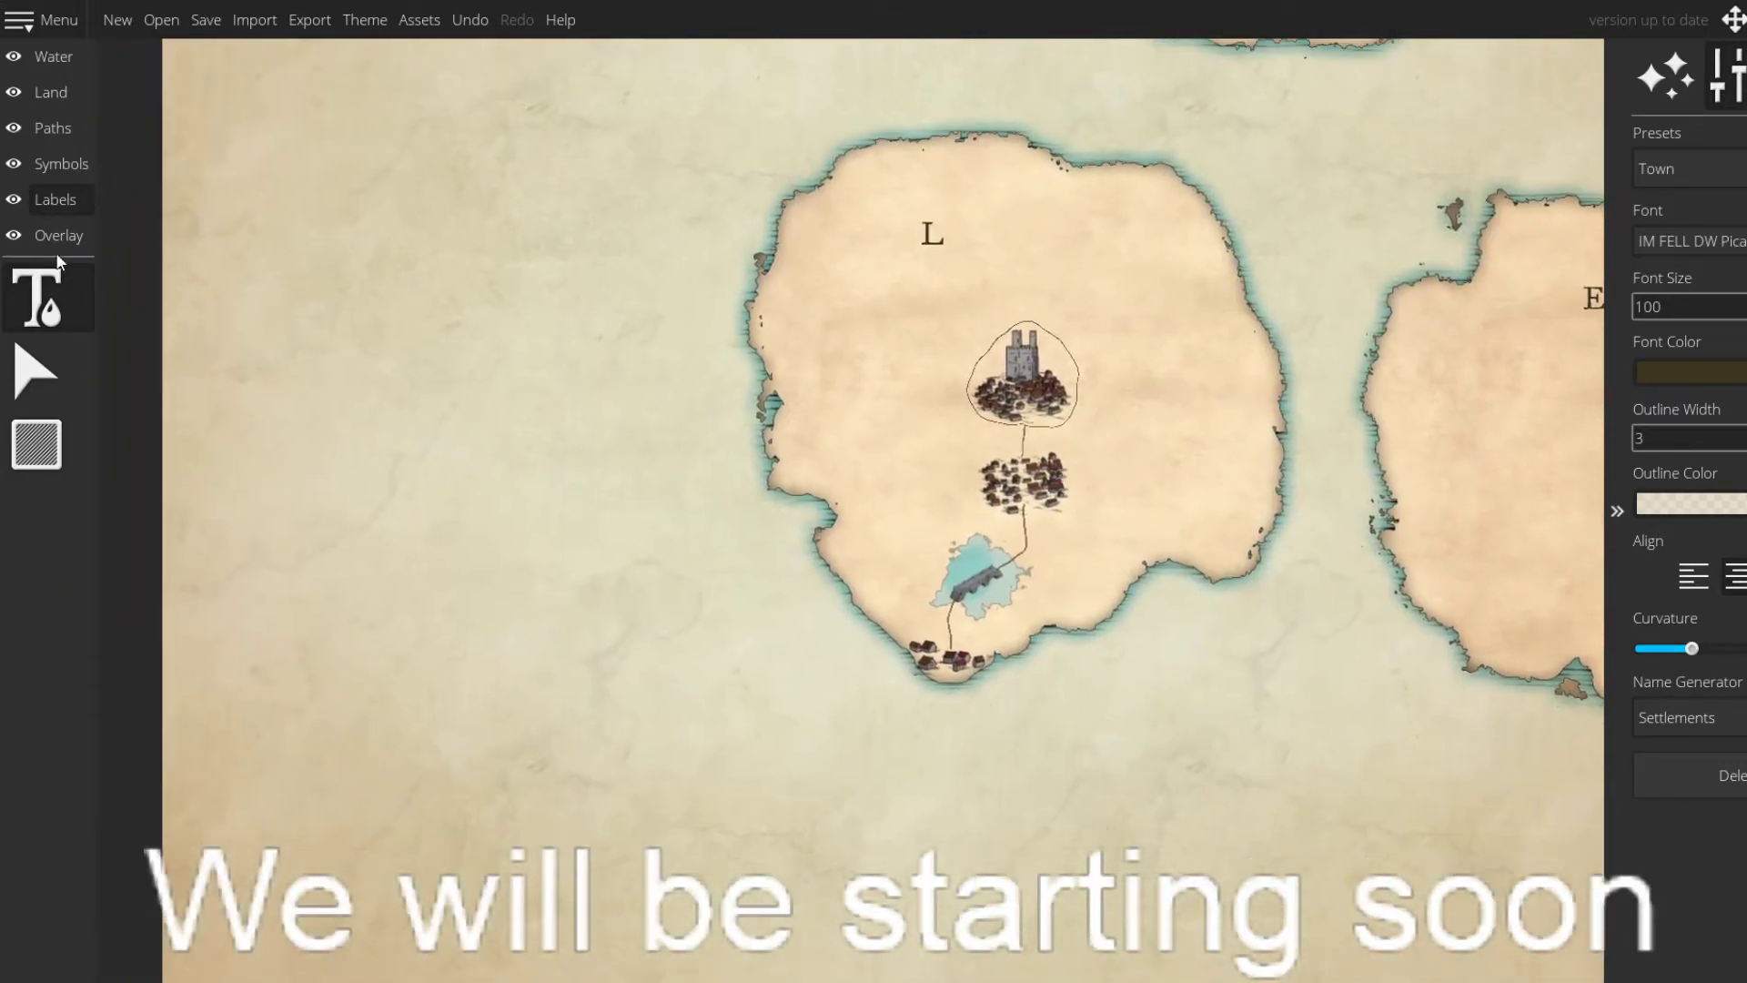
pyautogui.click(47, 91)
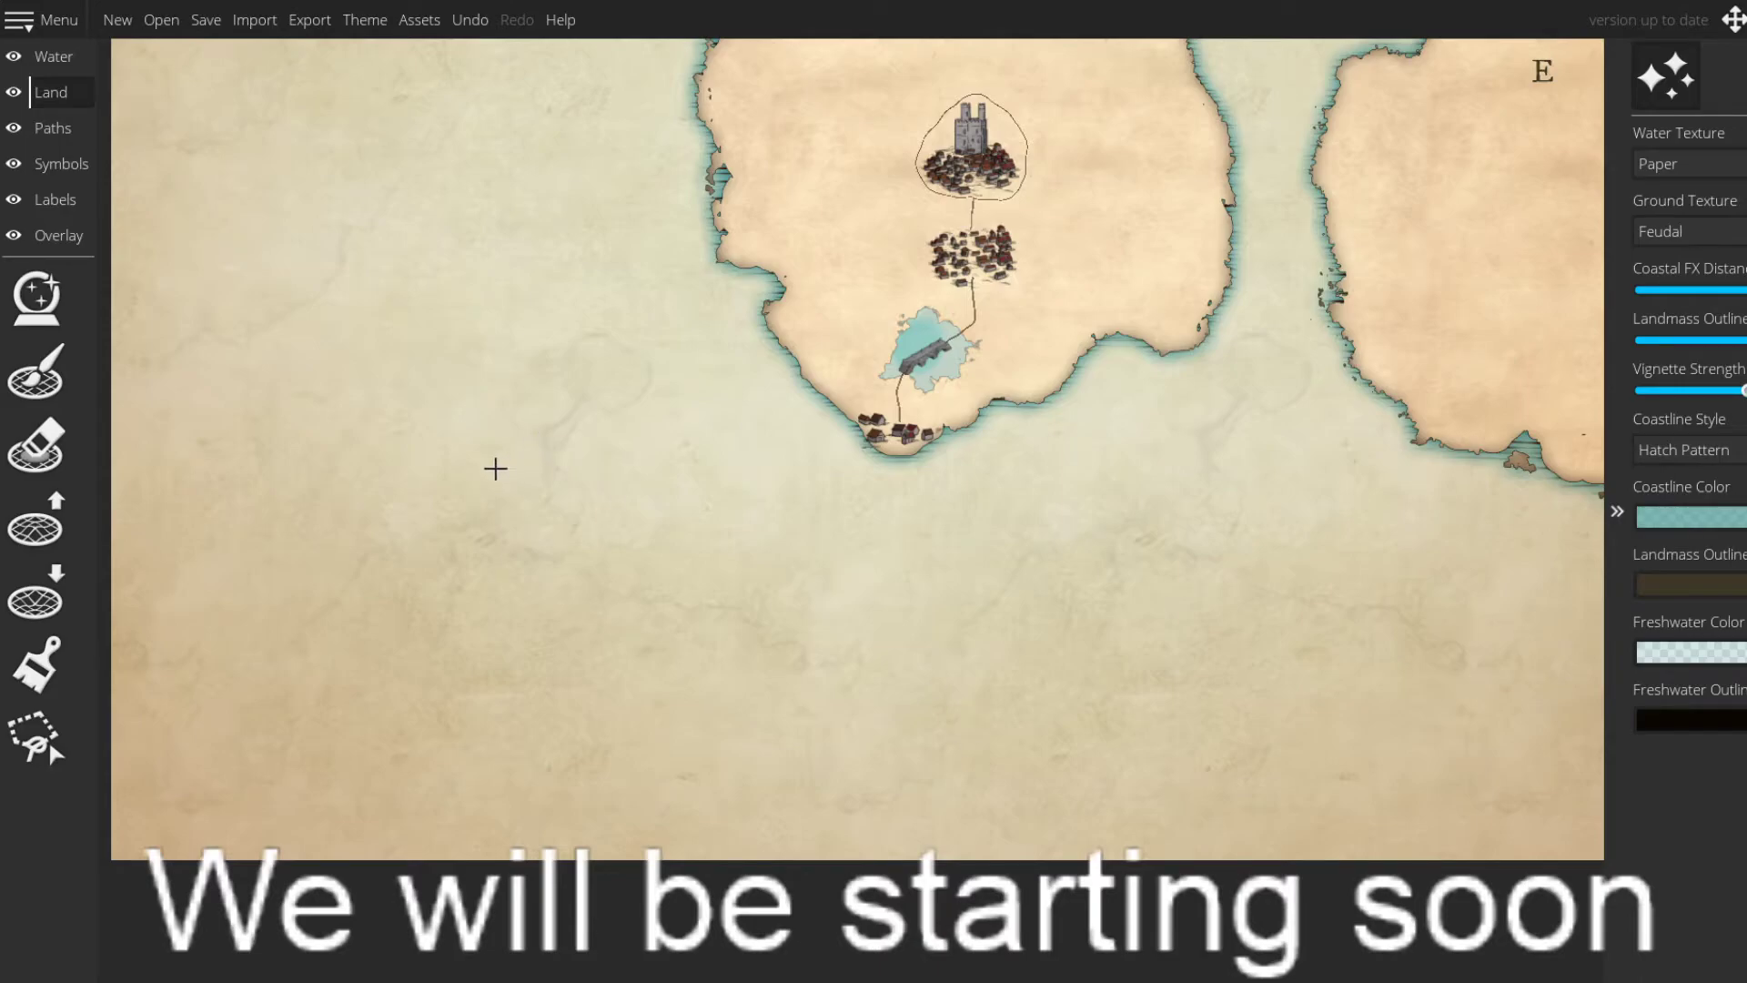
pyautogui.click(15, 523)
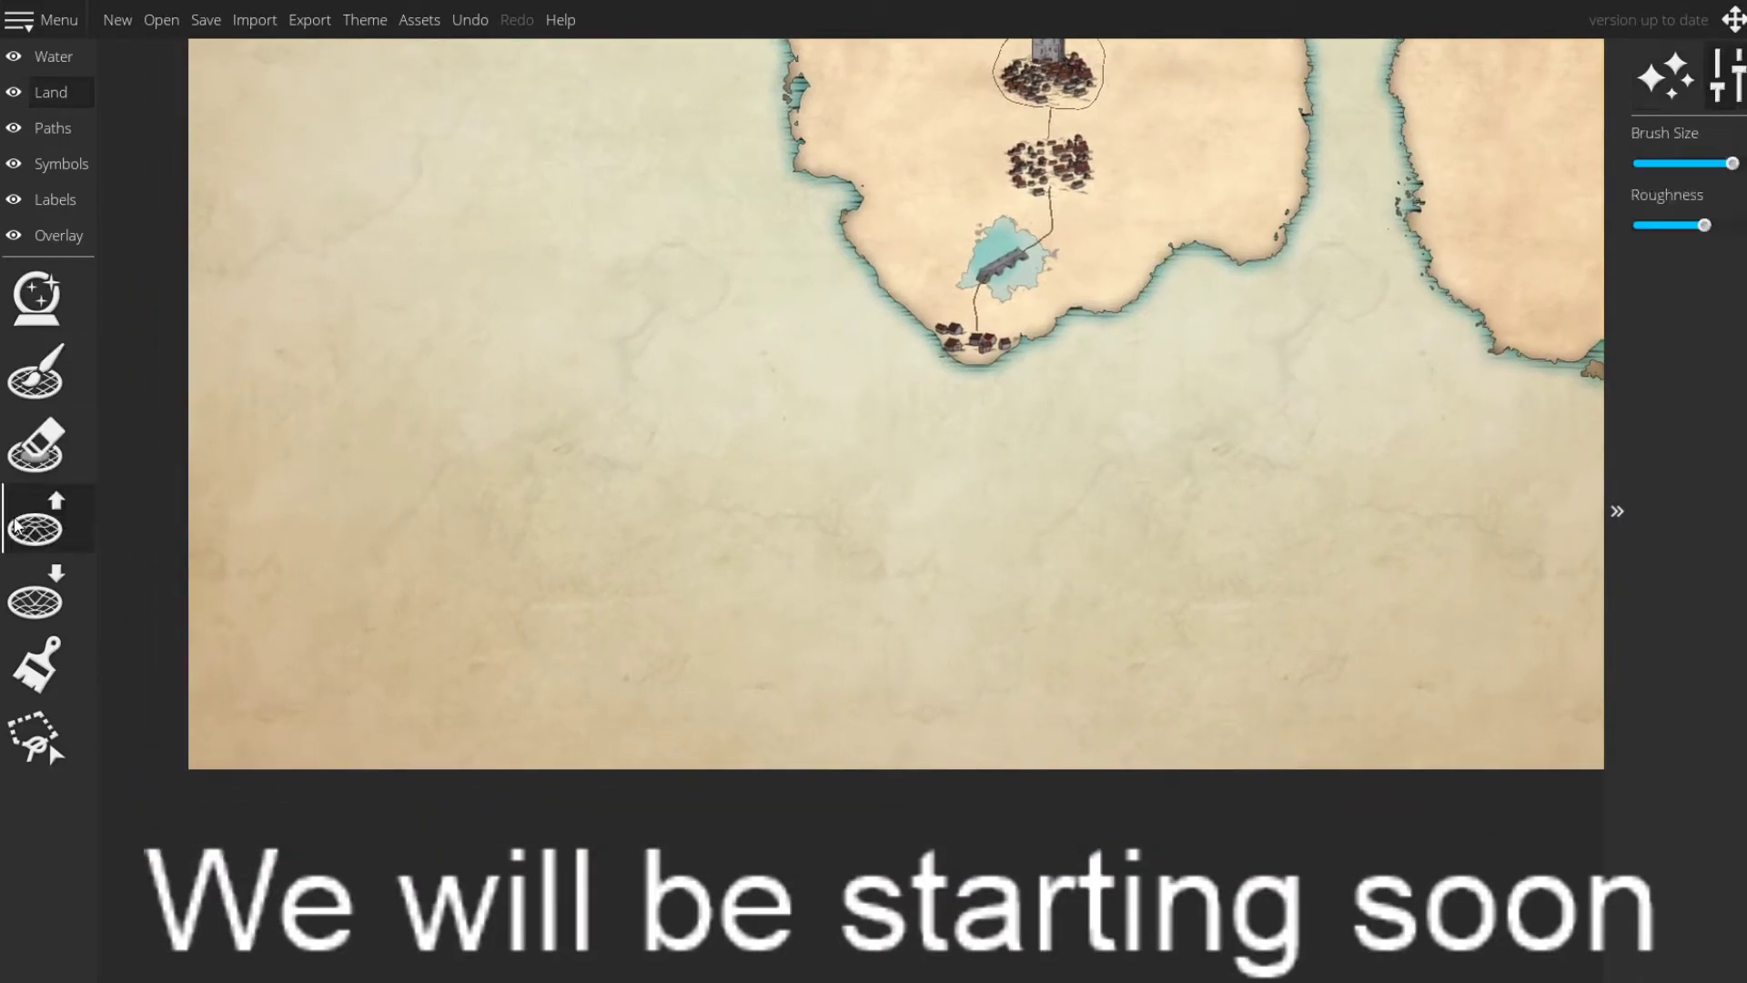
pyautogui.click(35, 371)
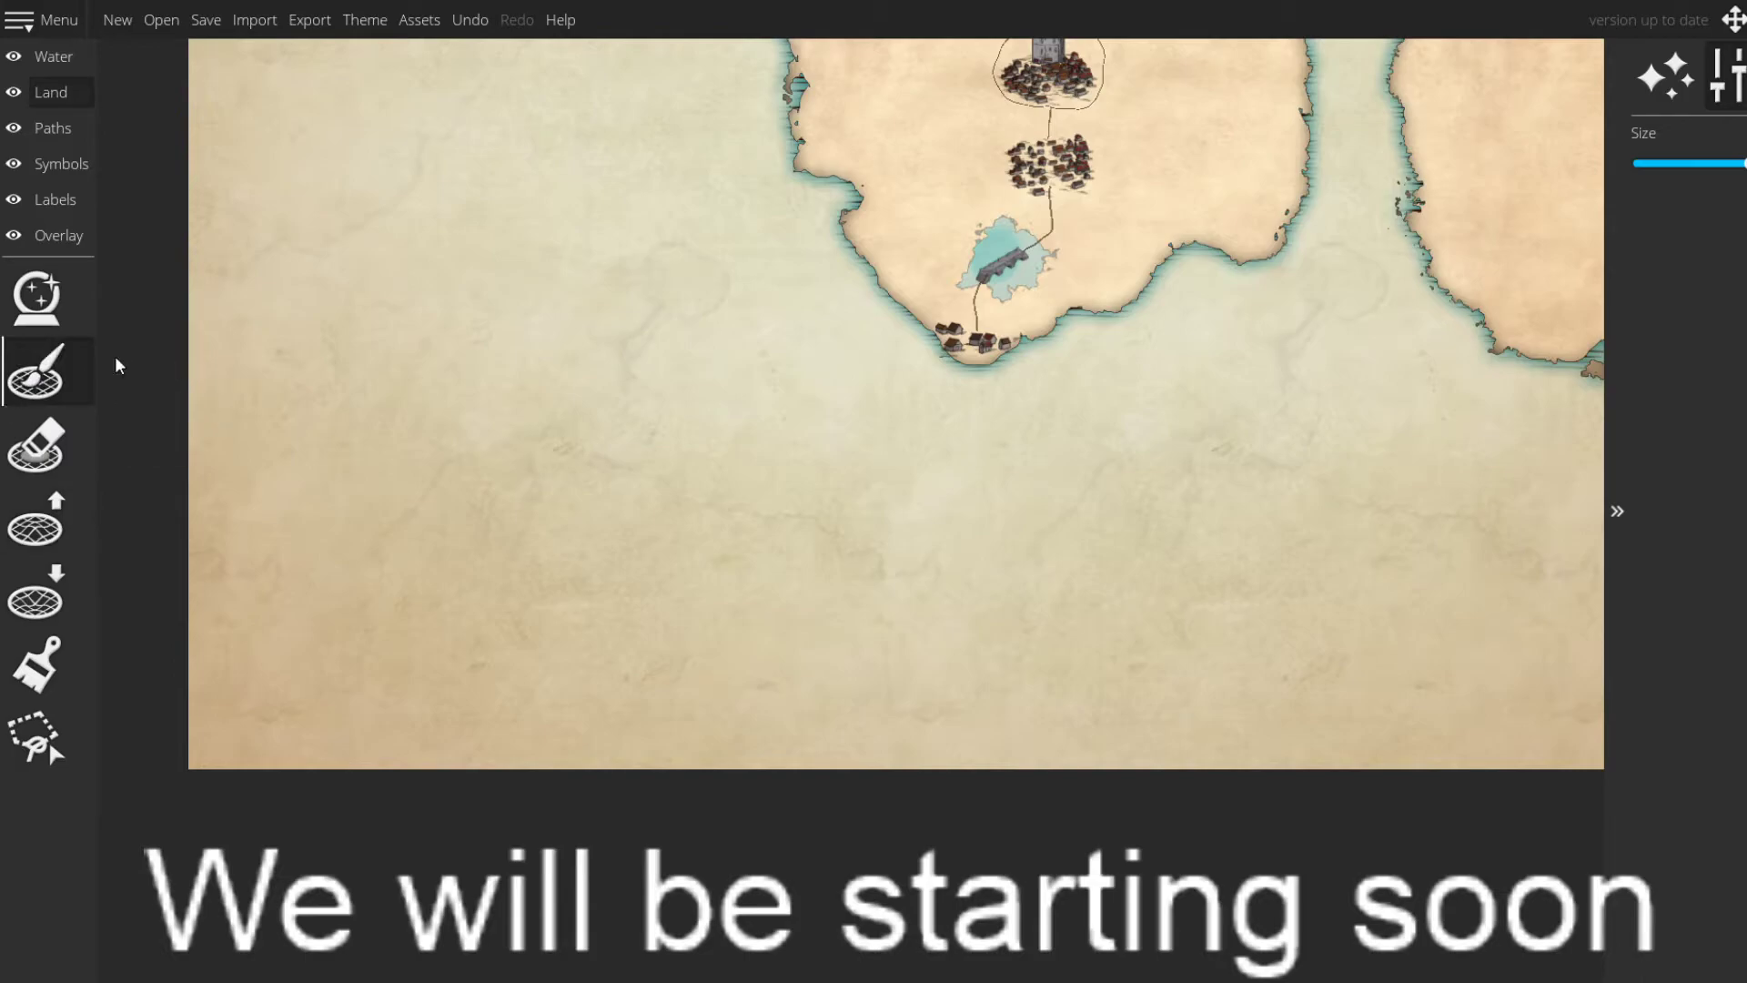
pyautogui.moveTo(566, 630)
pyautogui.mouseDown()
pyautogui.moveTo(525, 579)
pyautogui.moveTo(528, 615)
pyautogui.moveTo(499, 597)
pyautogui.moveTo(533, 632)
pyautogui.mouseUp()
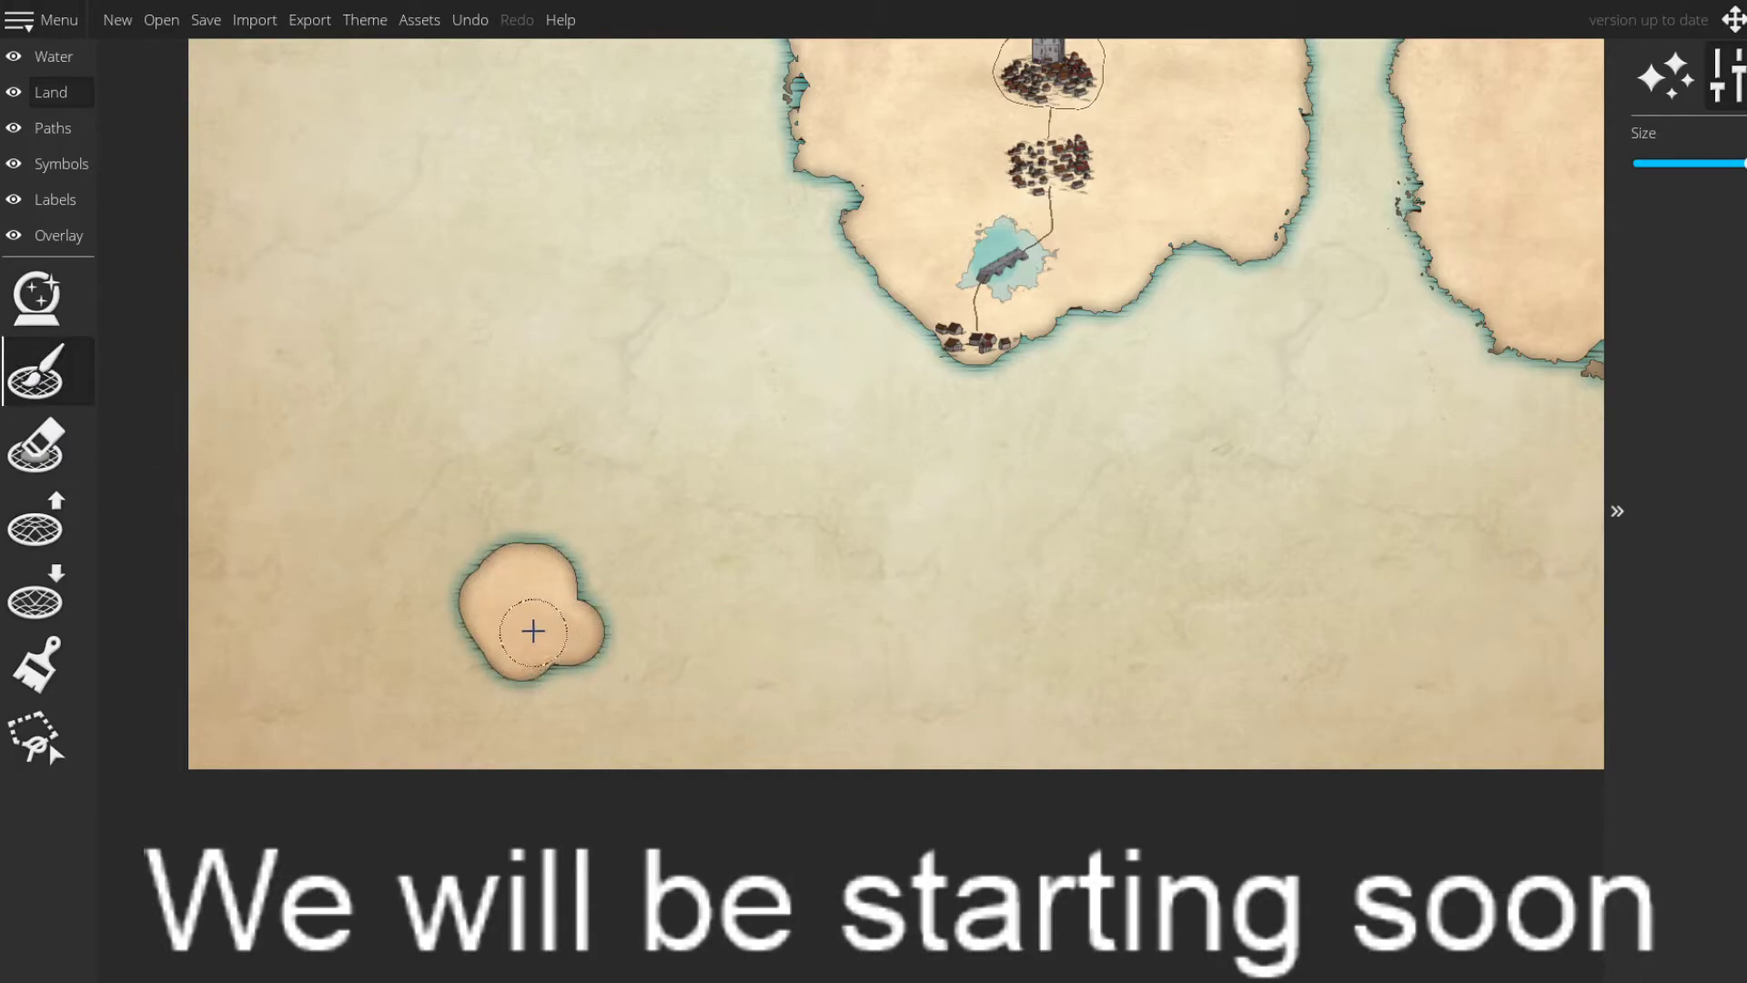
pyautogui.hotkey('ctrl', 'z')
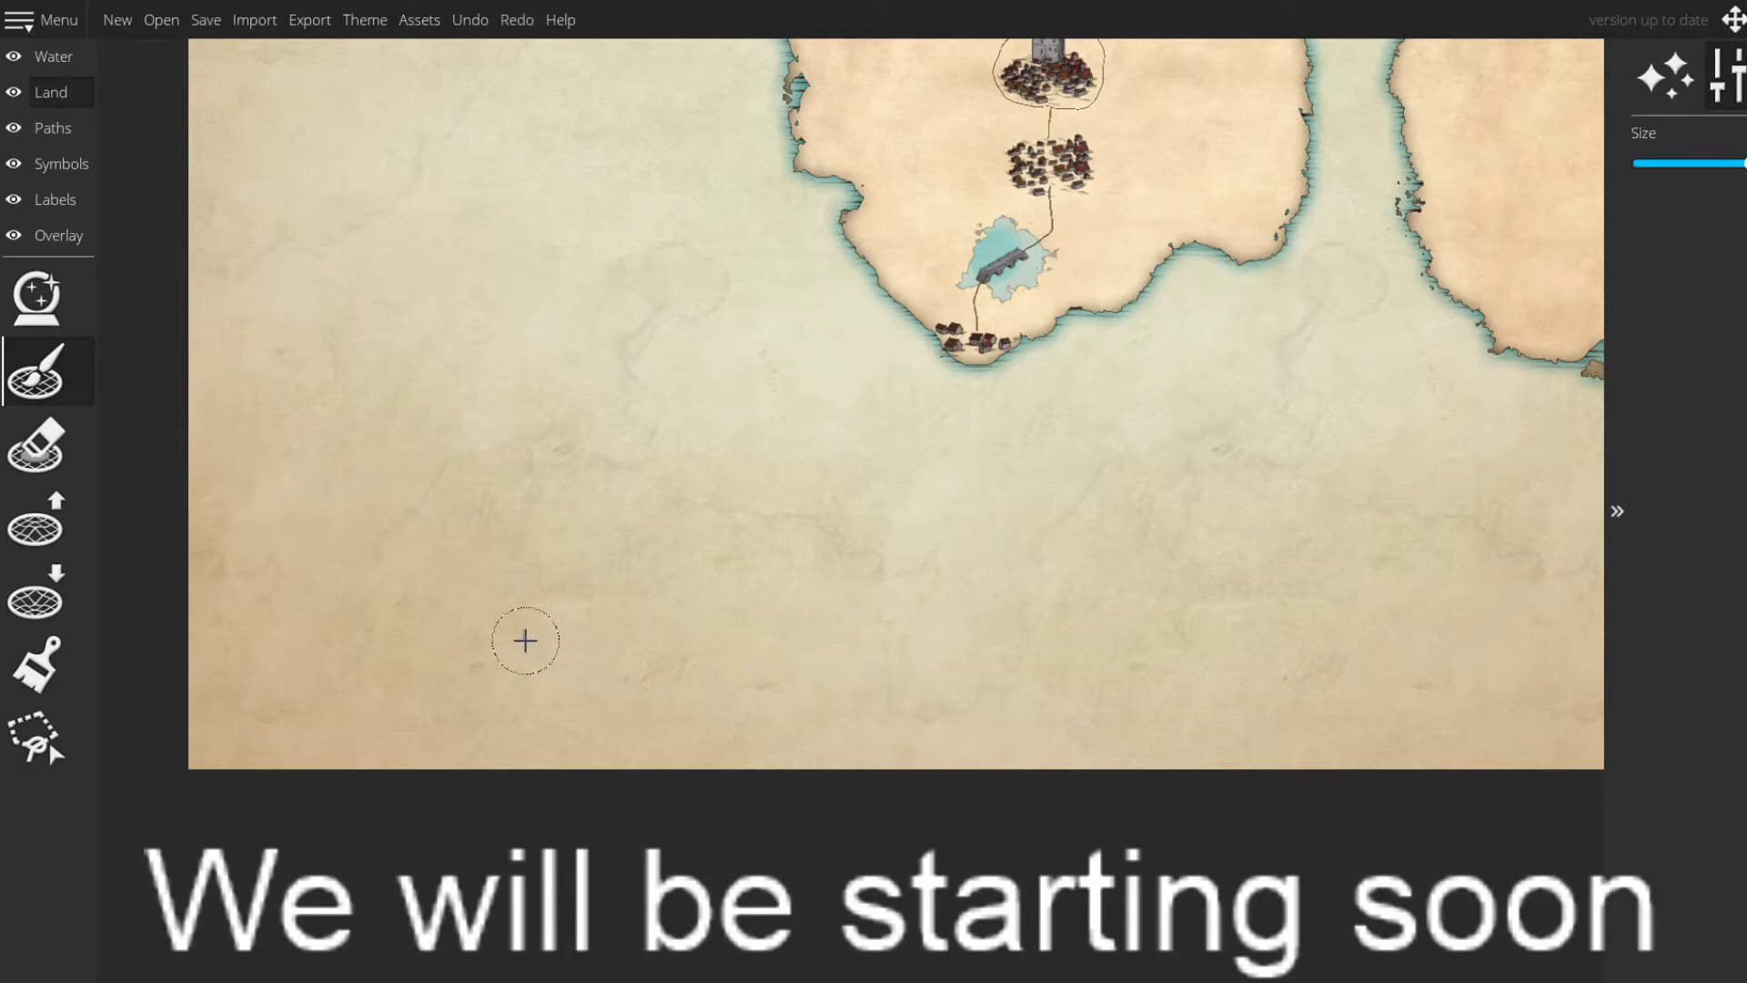
pyautogui.scroll(-3, 525, 641)
pyautogui.moveTo(504, 679)
pyautogui.mouseDown()
pyautogui.moveTo(452, 611)
pyautogui.moveTo(446, 557)
pyautogui.moveTo(506, 533)
pyautogui.moveTo(593, 557)
pyautogui.moveTo(638, 615)
pyautogui.moveTo(641, 655)
pyautogui.moveTo(571, 687)
pyautogui.moveTo(514, 653)
pyautogui.moveTo(480, 610)
pyautogui.moveTo(502, 588)
pyautogui.moveTo(570, 634)
pyautogui.moveTo(541, 635)
pyautogui.moveTo(578, 623)
pyautogui.moveTo(588, 655)
pyautogui.moveTo(604, 629)
pyautogui.moveTo(538, 567)
pyautogui.mouseUp()
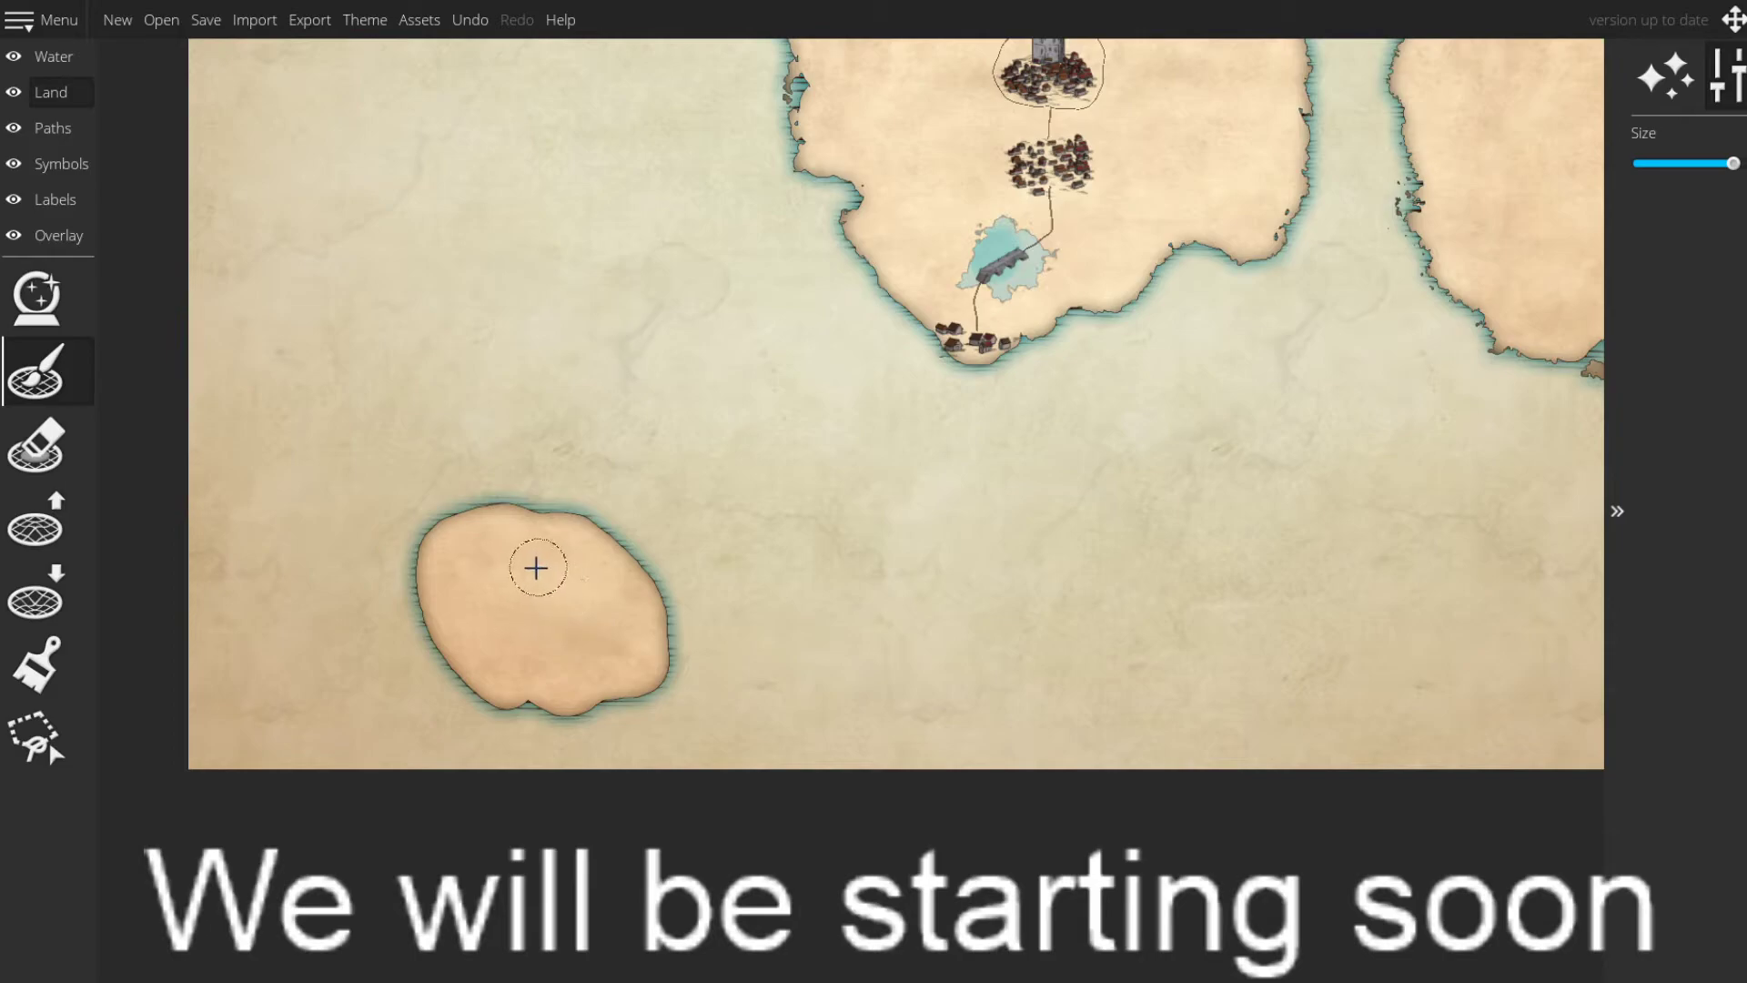
# - Roughen the southwest island's coast with the raise-land brush and add small islets off its west, east and south coasts
pyautogui.click(62, 537)
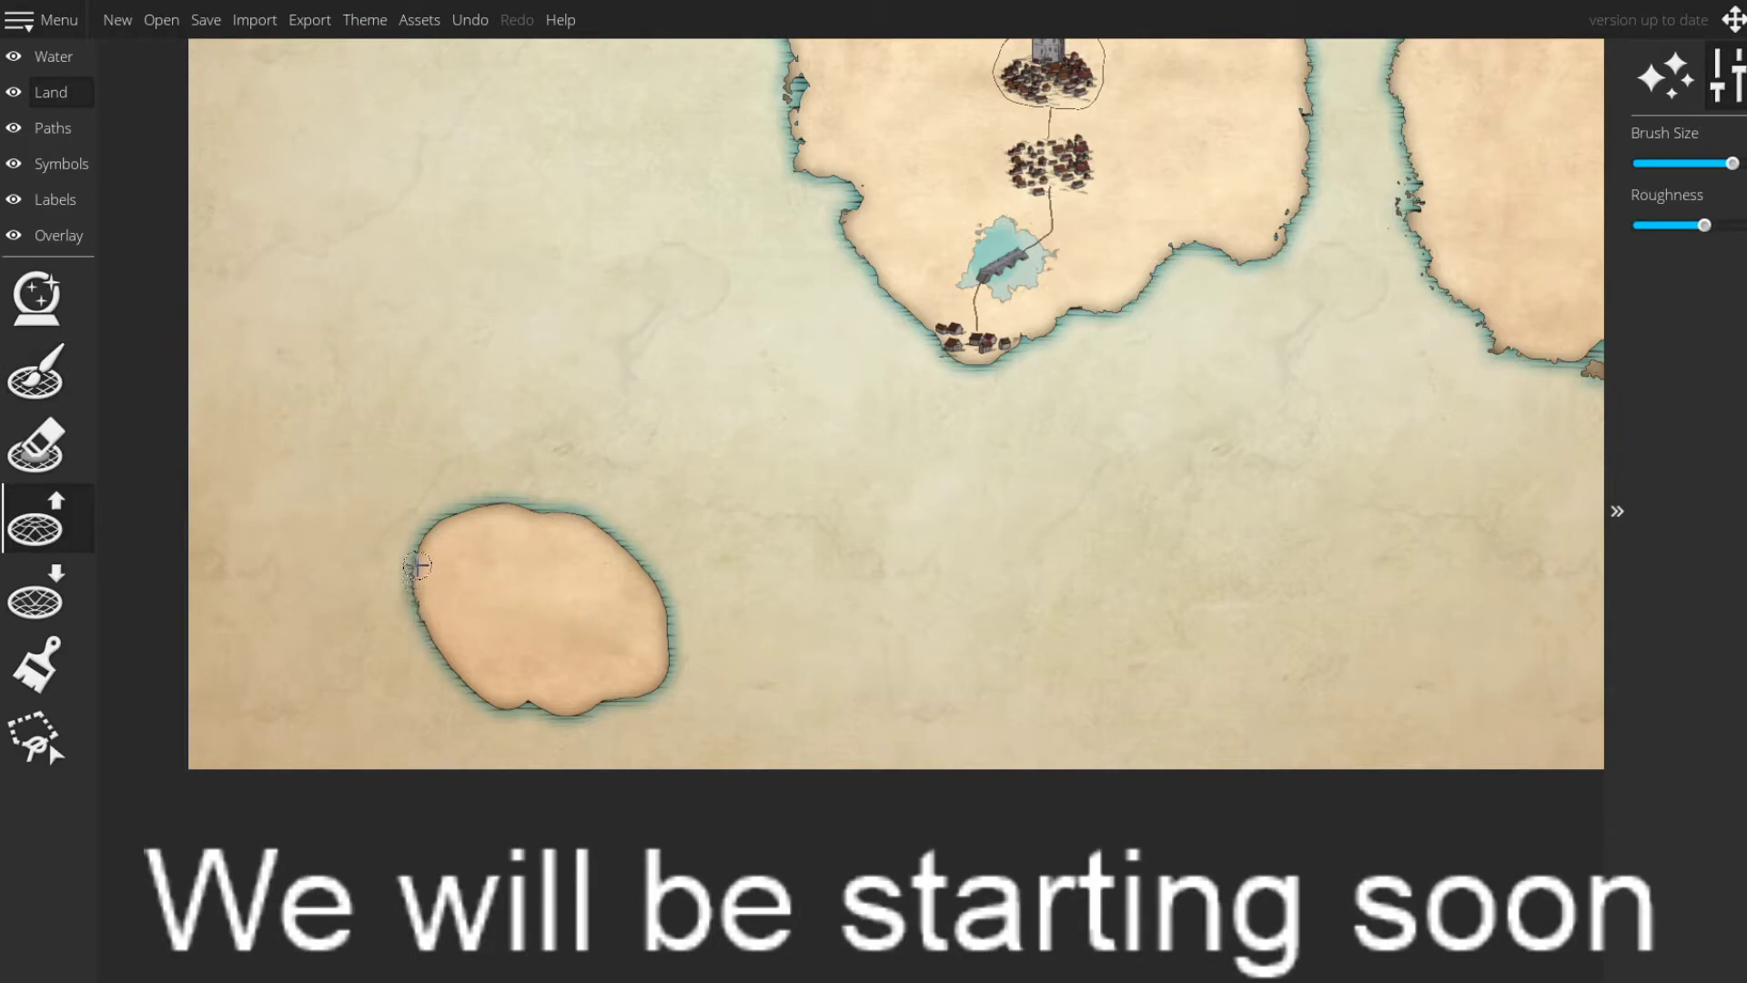
pyautogui.moveTo(471, 505)
pyautogui.mouseDown()
pyautogui.moveTo(578, 510)
pyautogui.moveTo(688, 586)
pyautogui.moveTo(655, 583)
pyautogui.moveTo(684, 602)
pyautogui.moveTo(658, 601)
pyautogui.moveTo(692, 644)
pyautogui.moveTo(664, 608)
pyautogui.moveTo(684, 634)
pyautogui.moveTo(660, 627)
pyautogui.moveTo(683, 654)
pyautogui.moveTo(664, 646)
pyautogui.moveTo(664, 700)
pyautogui.moveTo(645, 674)
pyautogui.moveTo(665, 696)
pyautogui.moveTo(633, 685)
pyautogui.moveTo(633, 704)
pyautogui.moveTo(546, 710)
pyautogui.moveTo(559, 724)
pyautogui.moveTo(518, 703)
pyautogui.moveTo(541, 725)
pyautogui.moveTo(480, 699)
pyautogui.moveTo(414, 619)
pyautogui.moveTo(459, 643)
pyautogui.mouseUp()
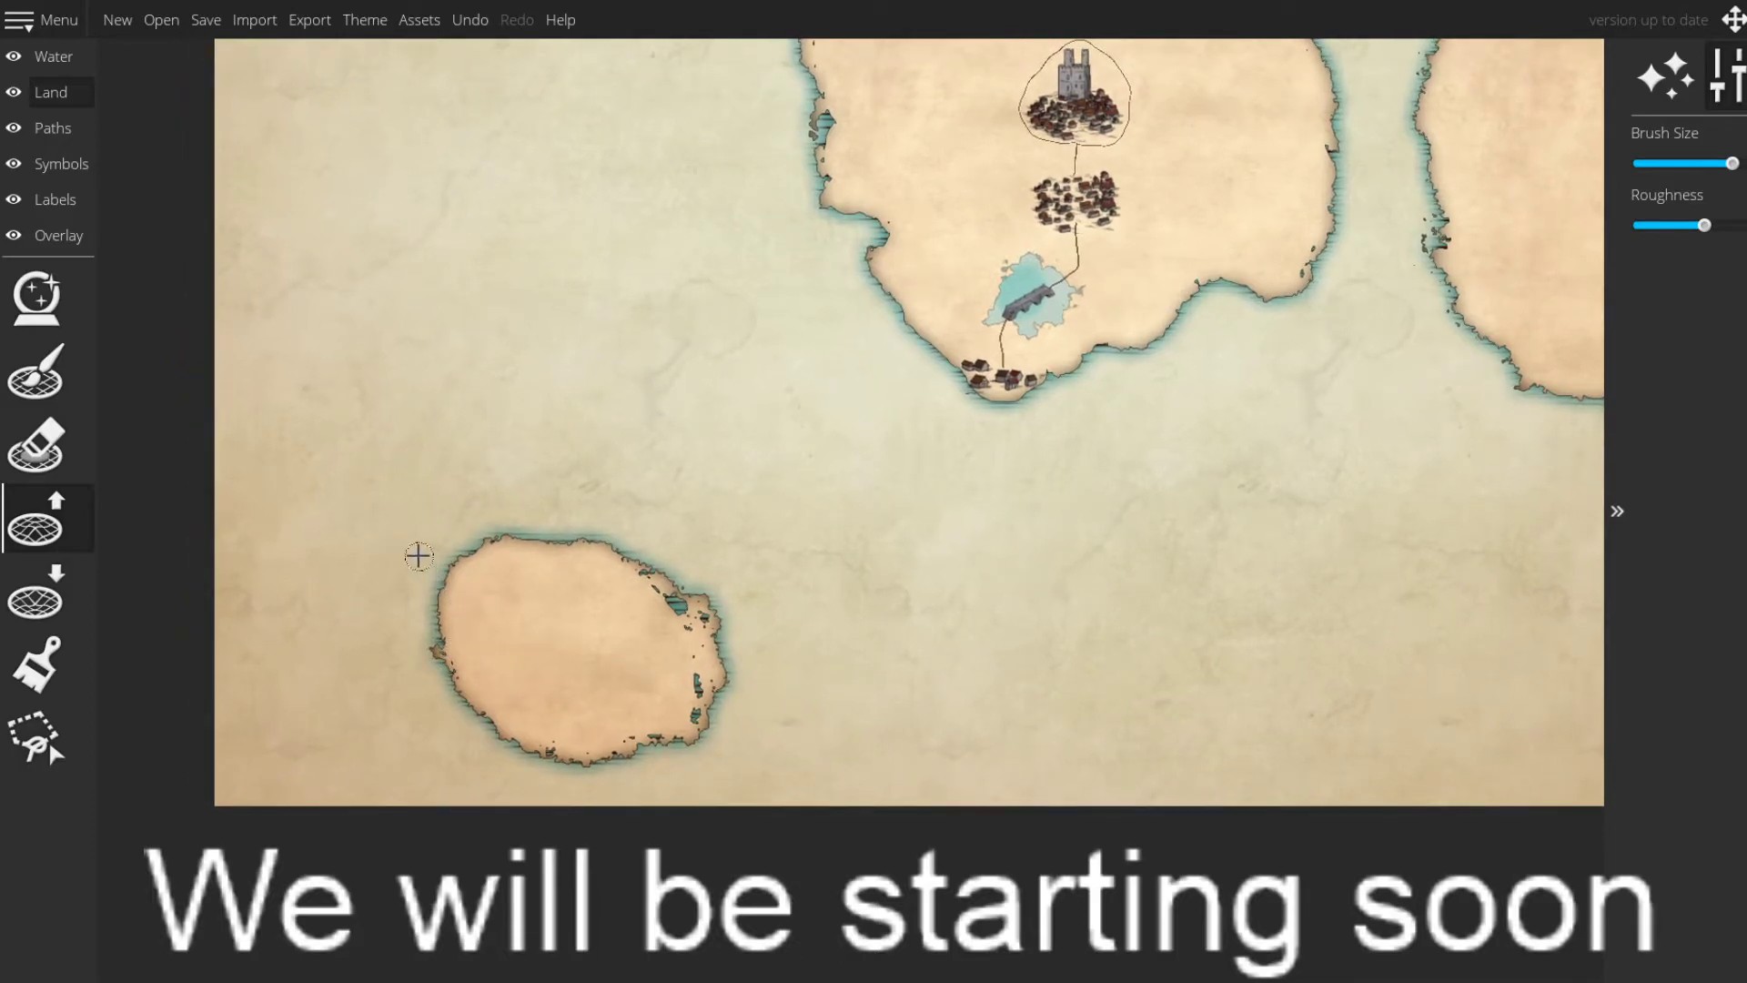
pyautogui.moveTo(419, 551); pyautogui.dragTo(408, 571)
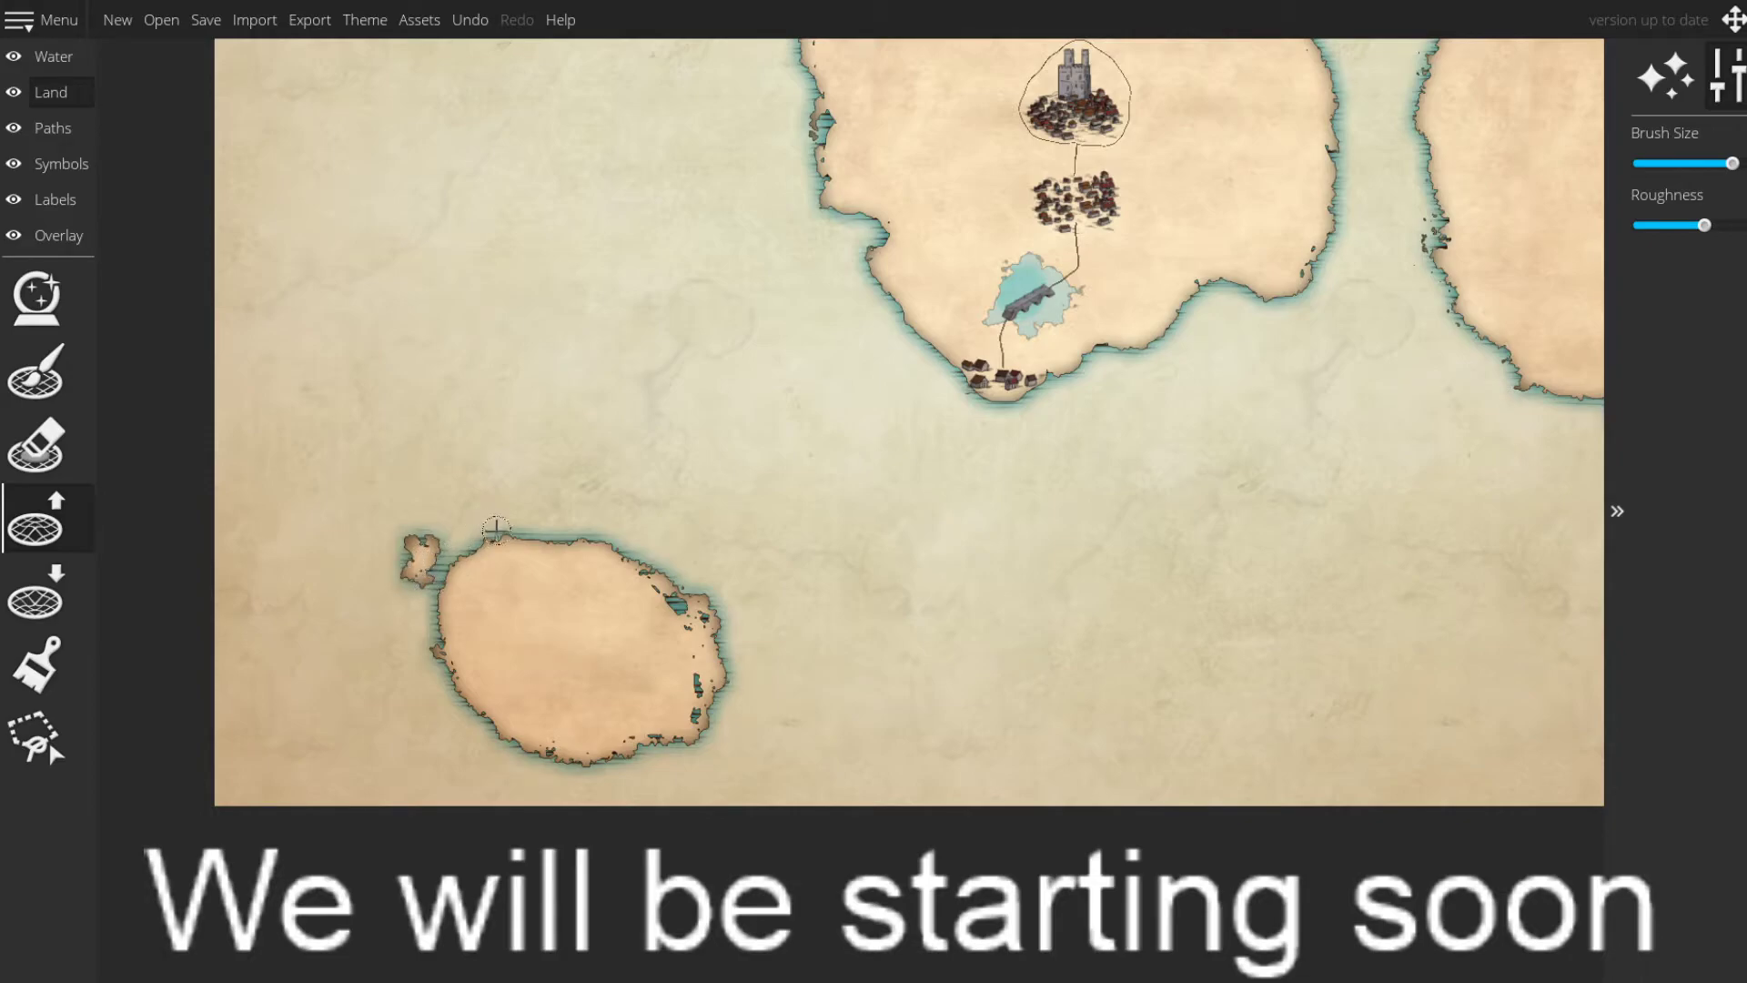
pyautogui.moveTo(738, 669)
pyautogui.mouseDown()
pyautogui.moveTo(758, 700)
pyautogui.moveTo(704, 725)
pyautogui.mouseUp()
pyautogui.moveTo(606, 759); pyautogui.dragTo(682, 785)
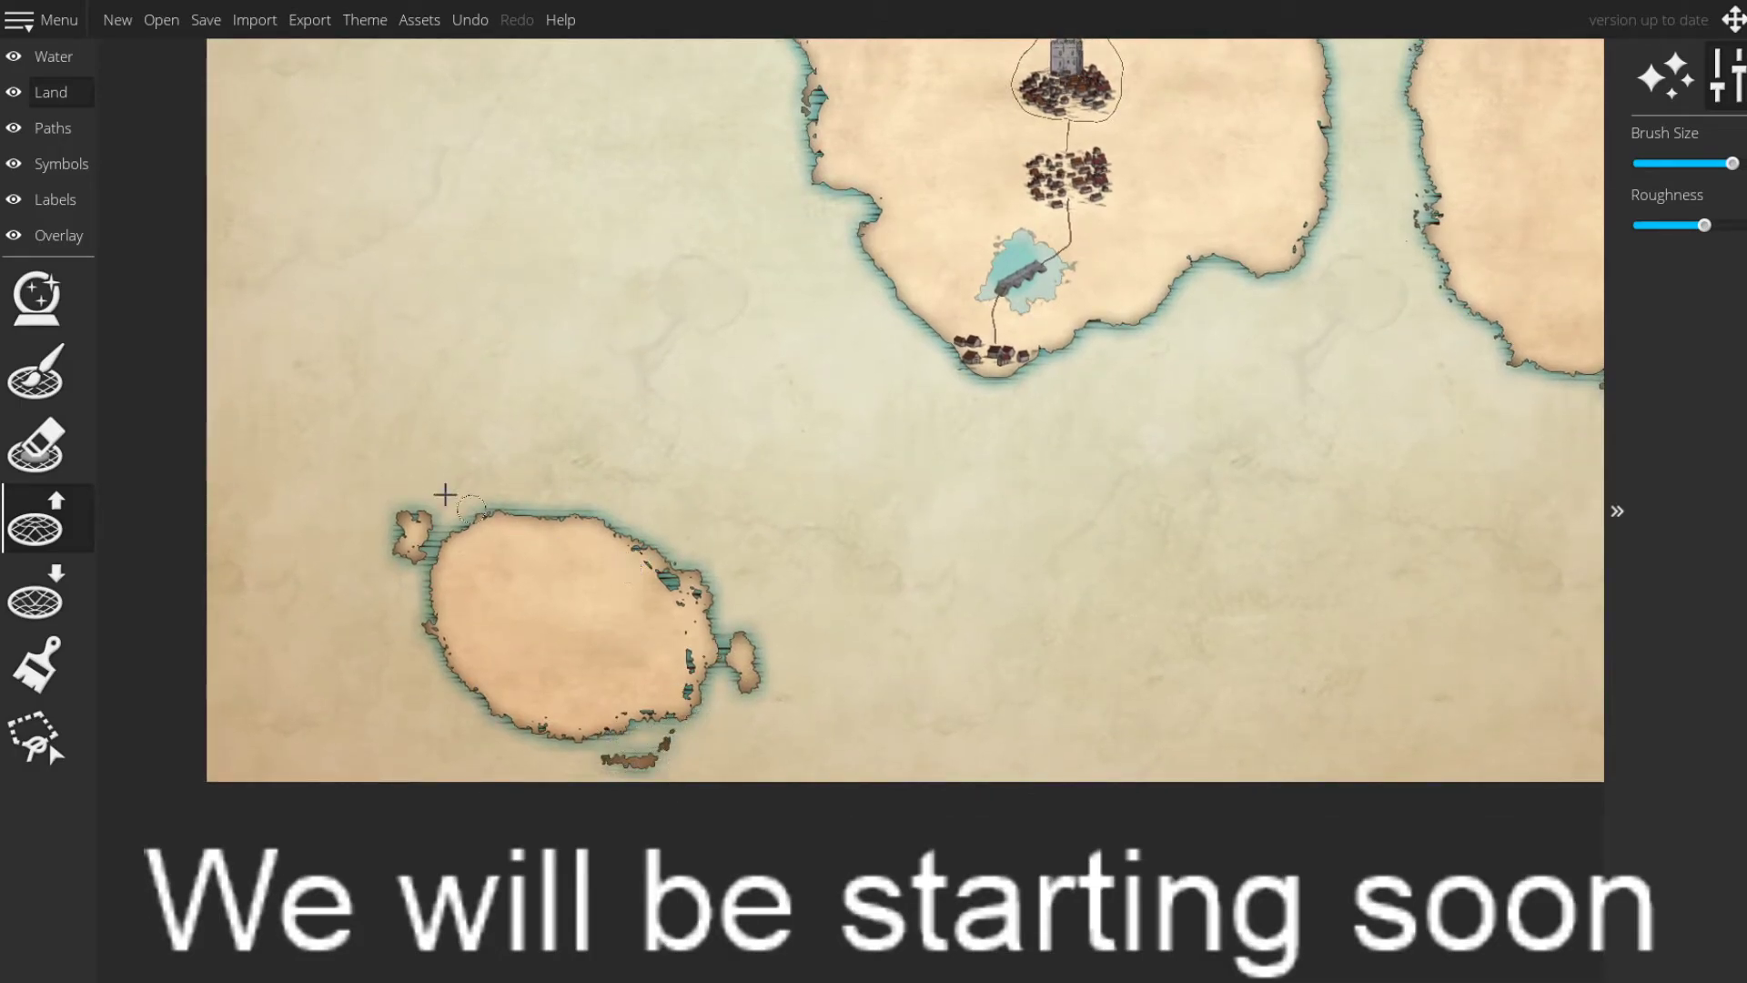
# - Add an elongated islet off the southwest island's north coast and extend its western islet with the raise-land brush
pyautogui.moveTo(546, 547); pyautogui.dragTo(541, 579)
pyautogui.moveTo(453, 533)
pyautogui.mouseDown()
pyautogui.moveTo(500, 527)
pyautogui.moveTo(480, 524)
pyautogui.mouseUp()
pyautogui.hotkey('ctrl', 'z')
pyautogui.moveTo(517, 560); pyautogui.dragTo(518, 574)
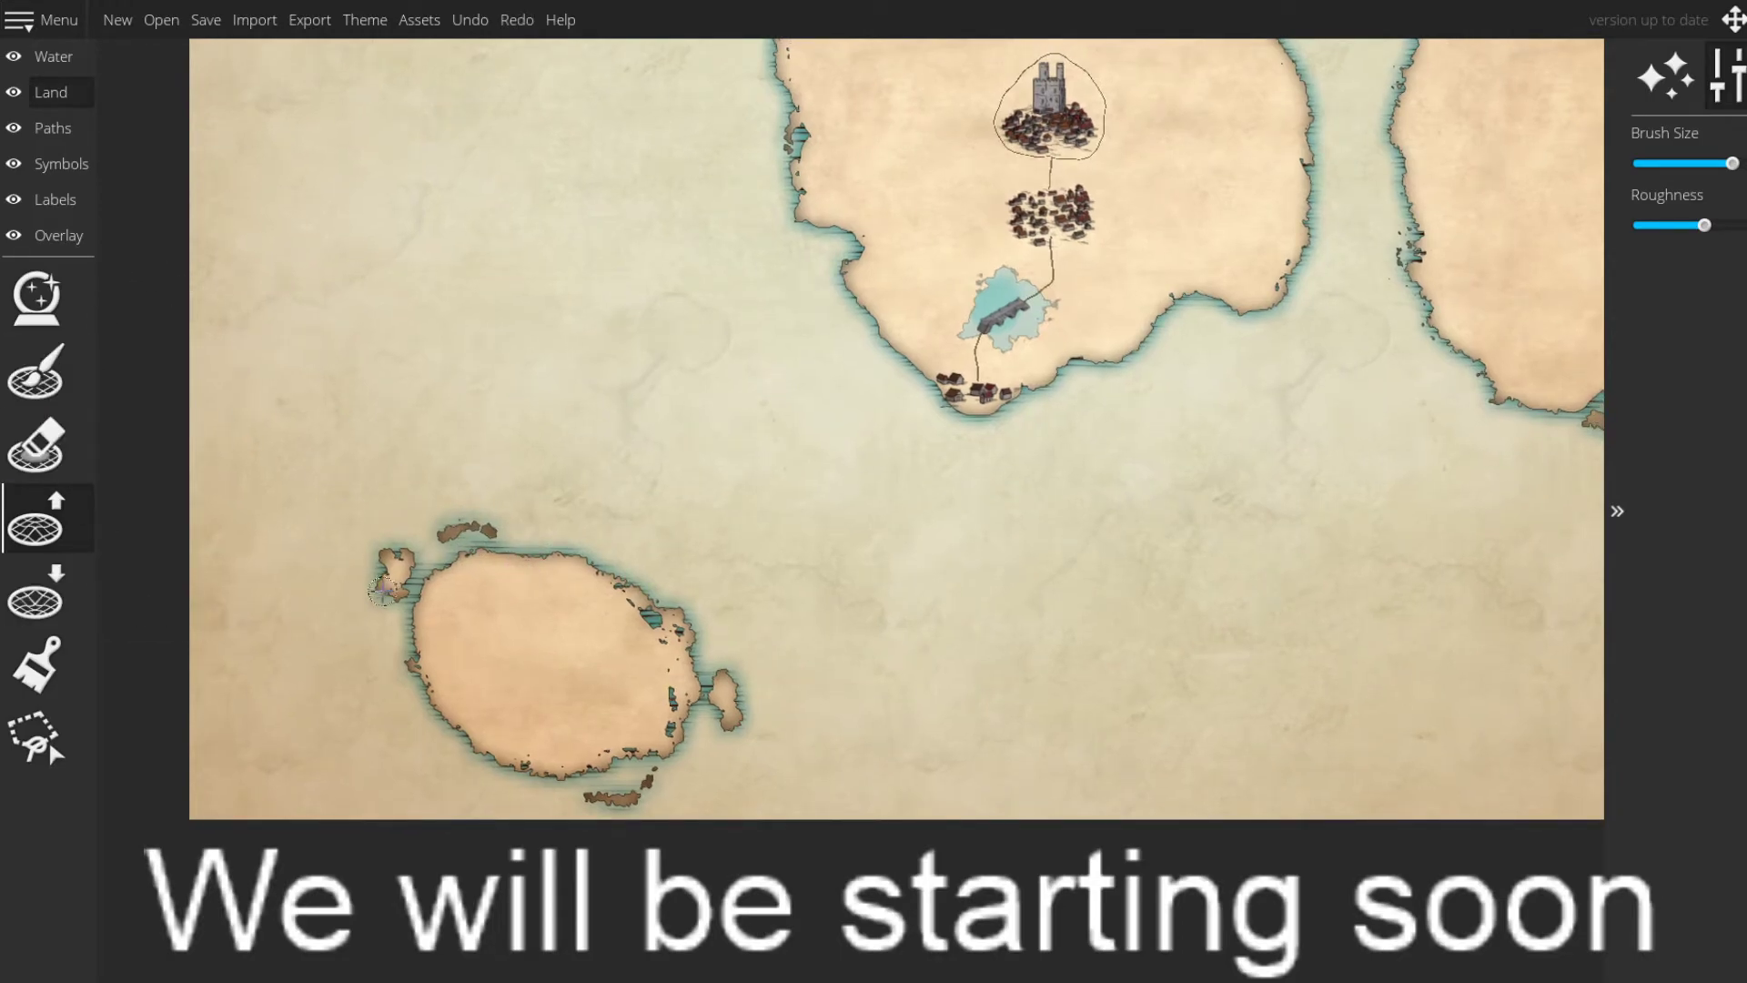
pyautogui.moveTo(395, 605)
pyautogui.mouseDown()
pyautogui.moveTo(369, 568)
pyautogui.moveTo(398, 598)
pyautogui.mouseUp()
# - Break up the southwest island's western islet and trim its eastern islet with the lower-land brush
pyautogui.click(55, 591)
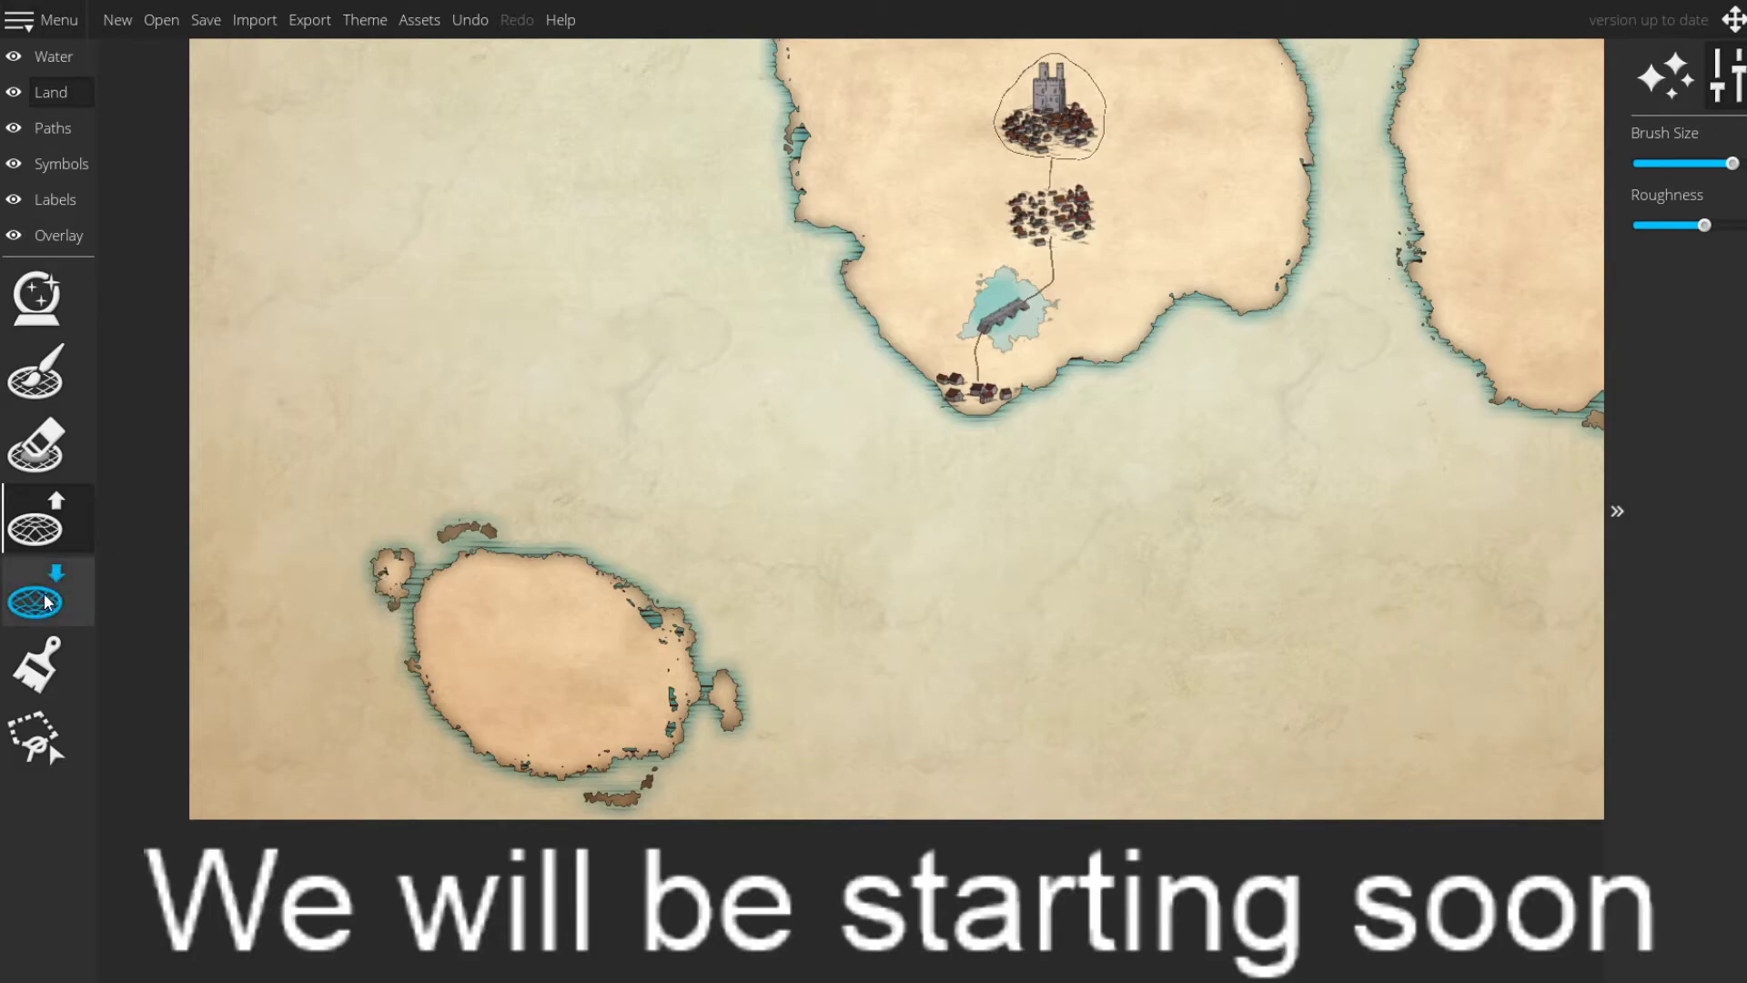
pyautogui.moveTo(380, 592); pyautogui.dragTo(390, 588)
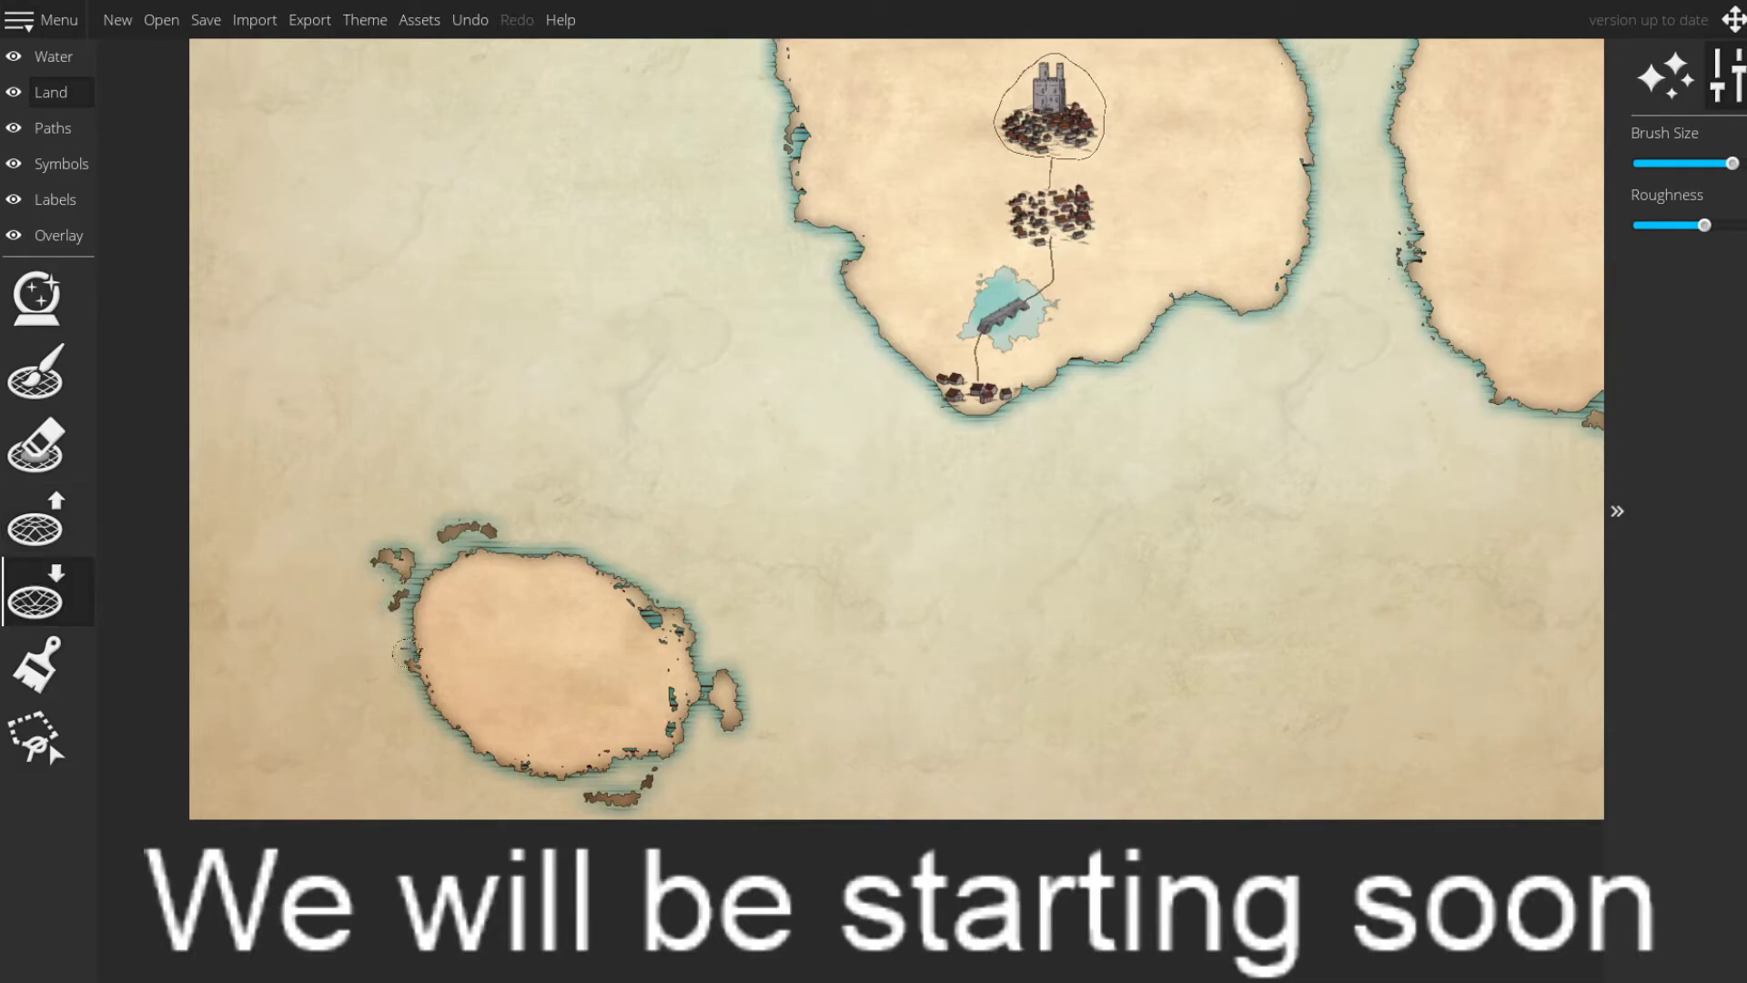
pyautogui.moveTo(747, 697); pyautogui.dragTo(739, 697)
# - Look over the landmasses and the open sea in the northwest and west of the map
pyautogui.moveTo(744, 758); pyautogui.dragTo(570, 860)
pyautogui.moveTo(706, 655); pyautogui.dragTo(691, 846)
pyautogui.moveTo(460, 428); pyautogui.dragTo(479, 617)
pyautogui.moveTo(437, 479); pyautogui.dragTo(398, 632)
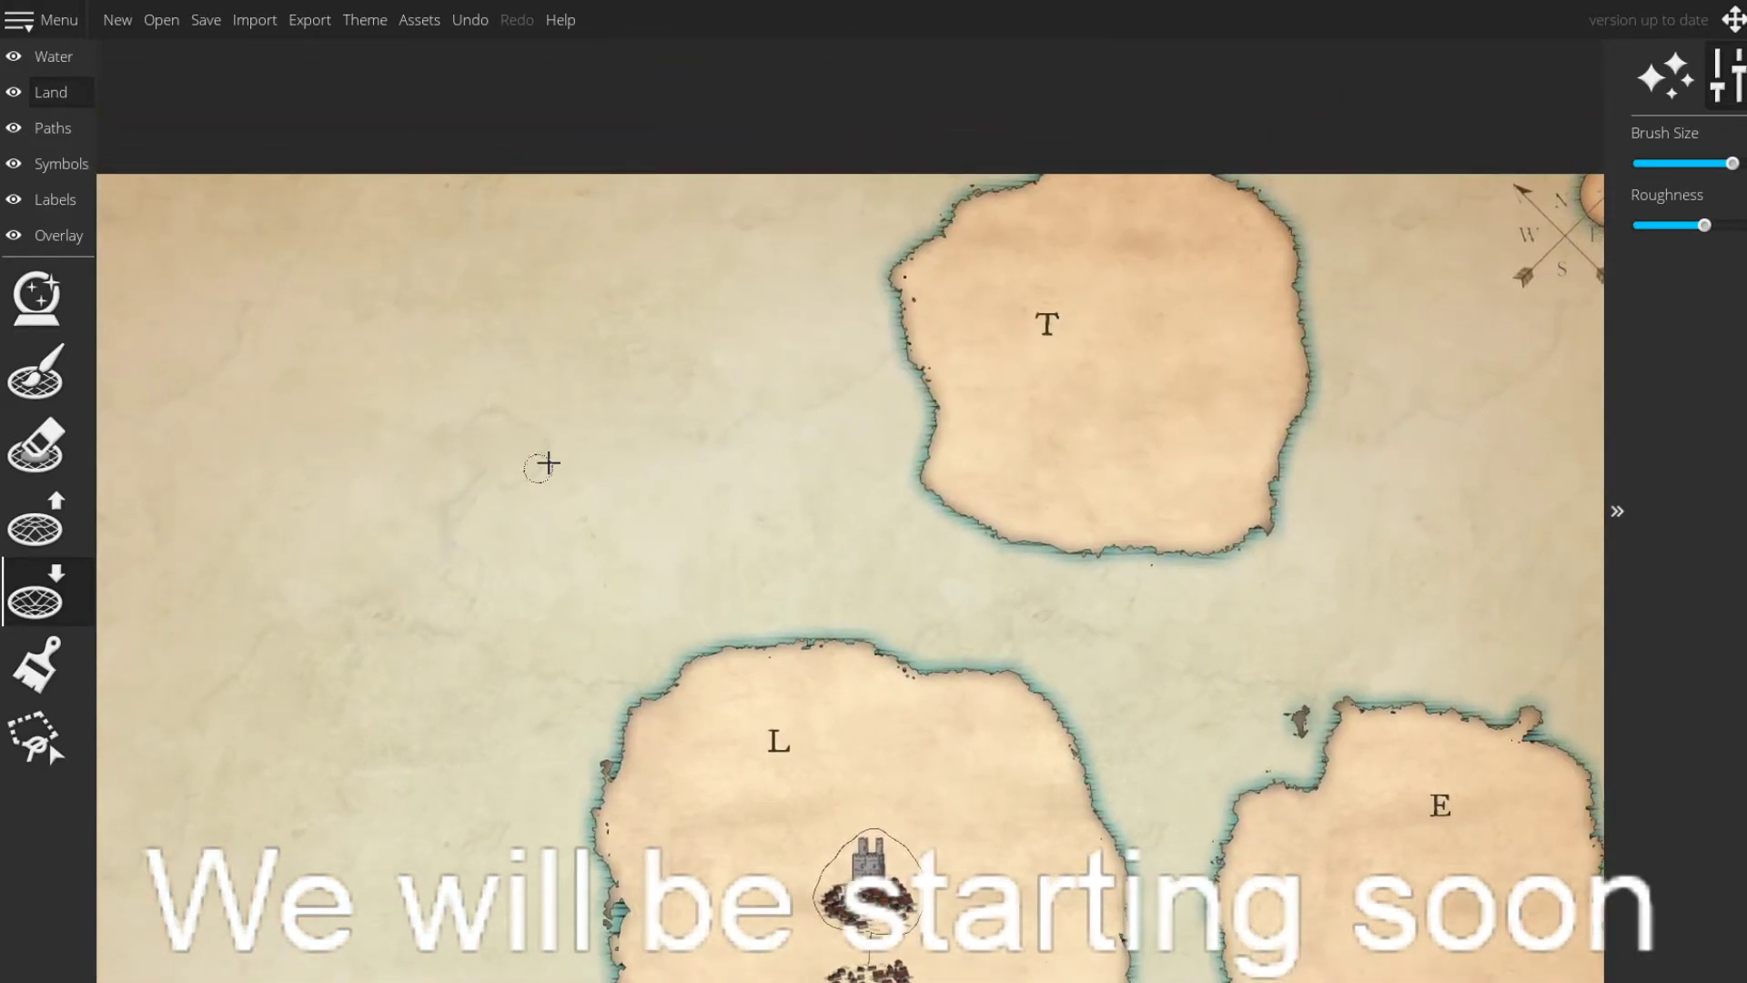
pyautogui.moveTo(581, 436); pyautogui.dragTo(180, 440)
pyautogui.moveTo(537, 551); pyautogui.dragTo(672, 467)
pyautogui.moveTo(308, 650); pyautogui.dragTo(652, 538)
pyautogui.moveTo(449, 698); pyautogui.dragTo(710, 576)
pyautogui.moveTo(824, 866); pyautogui.dragTo(571, 310)
pyautogui.moveTo(701, 393); pyautogui.dragTo(682, 728)
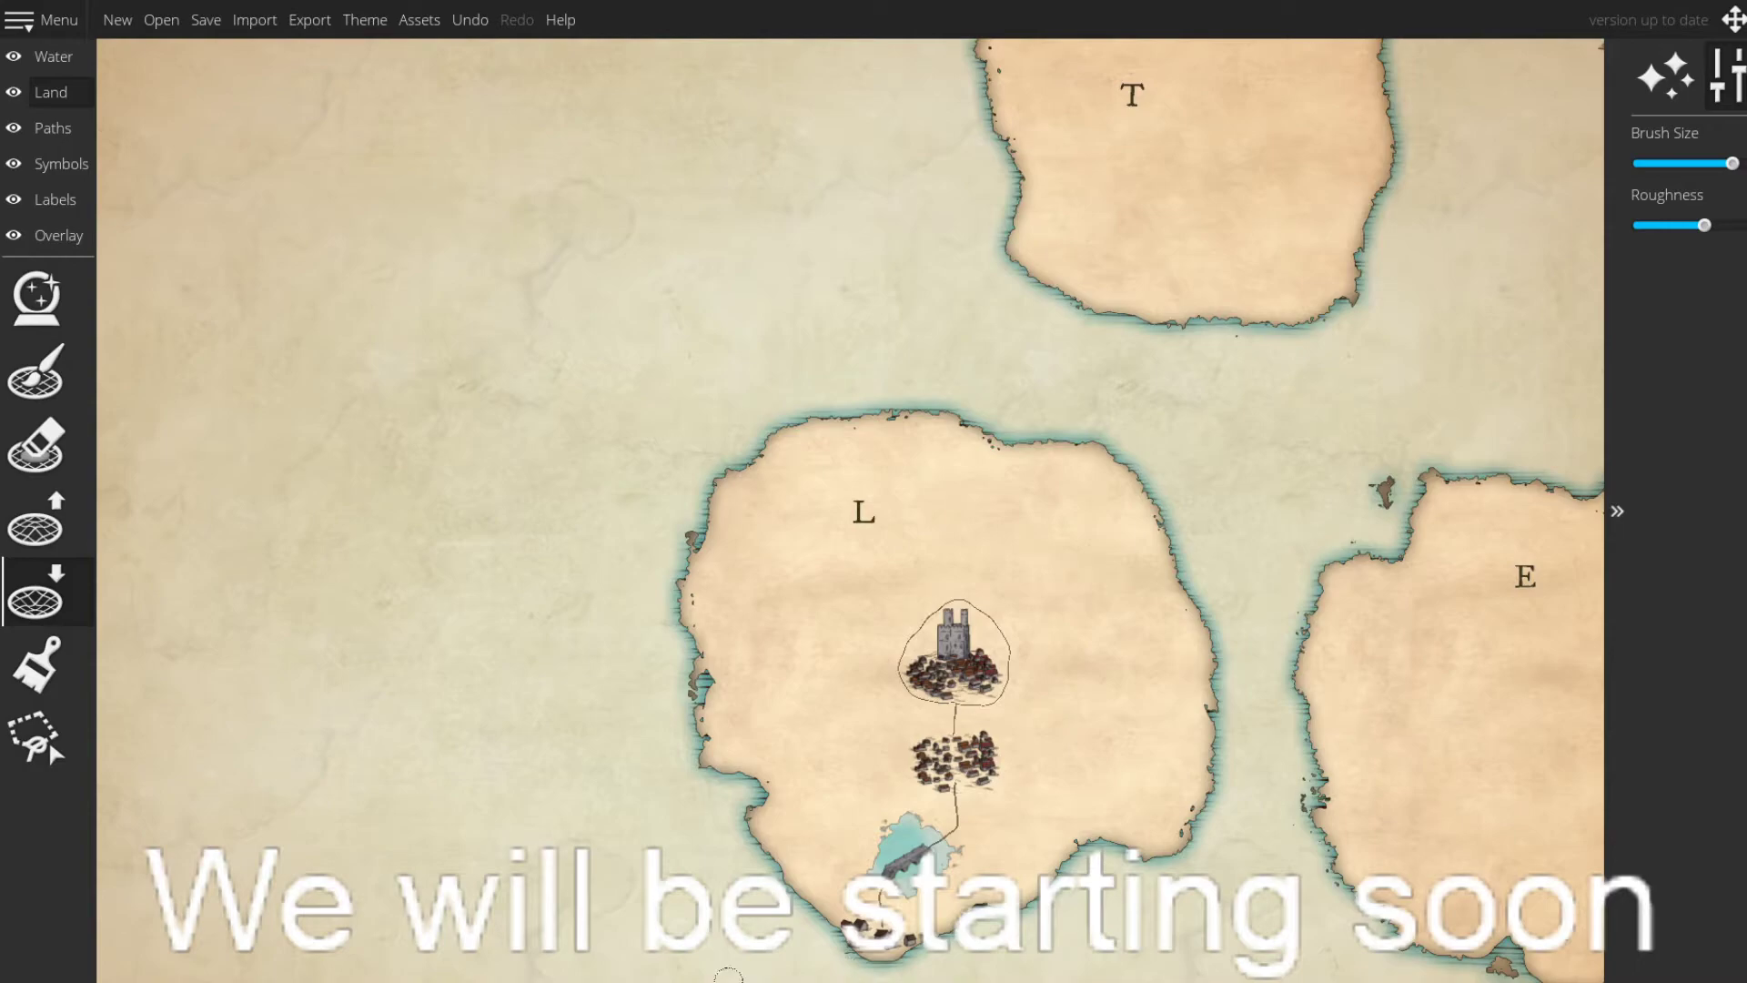
# - Add a text label N in the middle of the southwest island
pyautogui.moveTo(661, 720); pyautogui.dragTo(651, 329)
pyautogui.moveTo(128, 292); pyautogui.dragTo(135, 242)
pyautogui.click(65, 199)
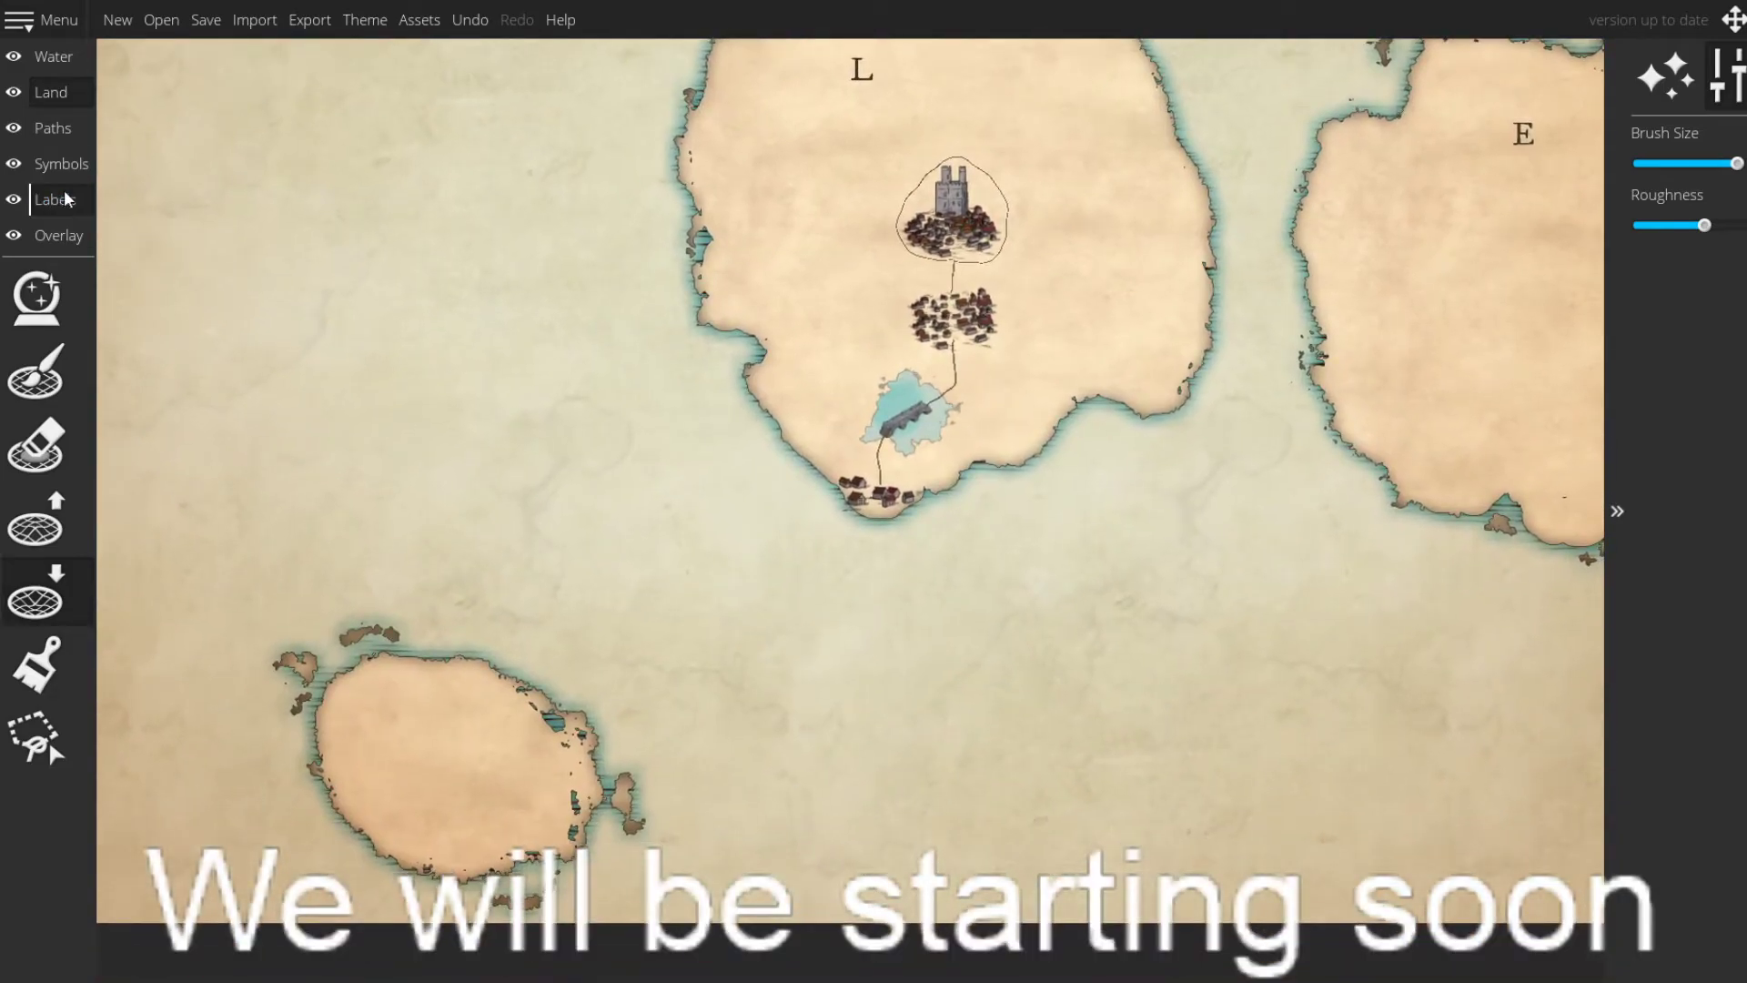
pyautogui.click(420, 767)
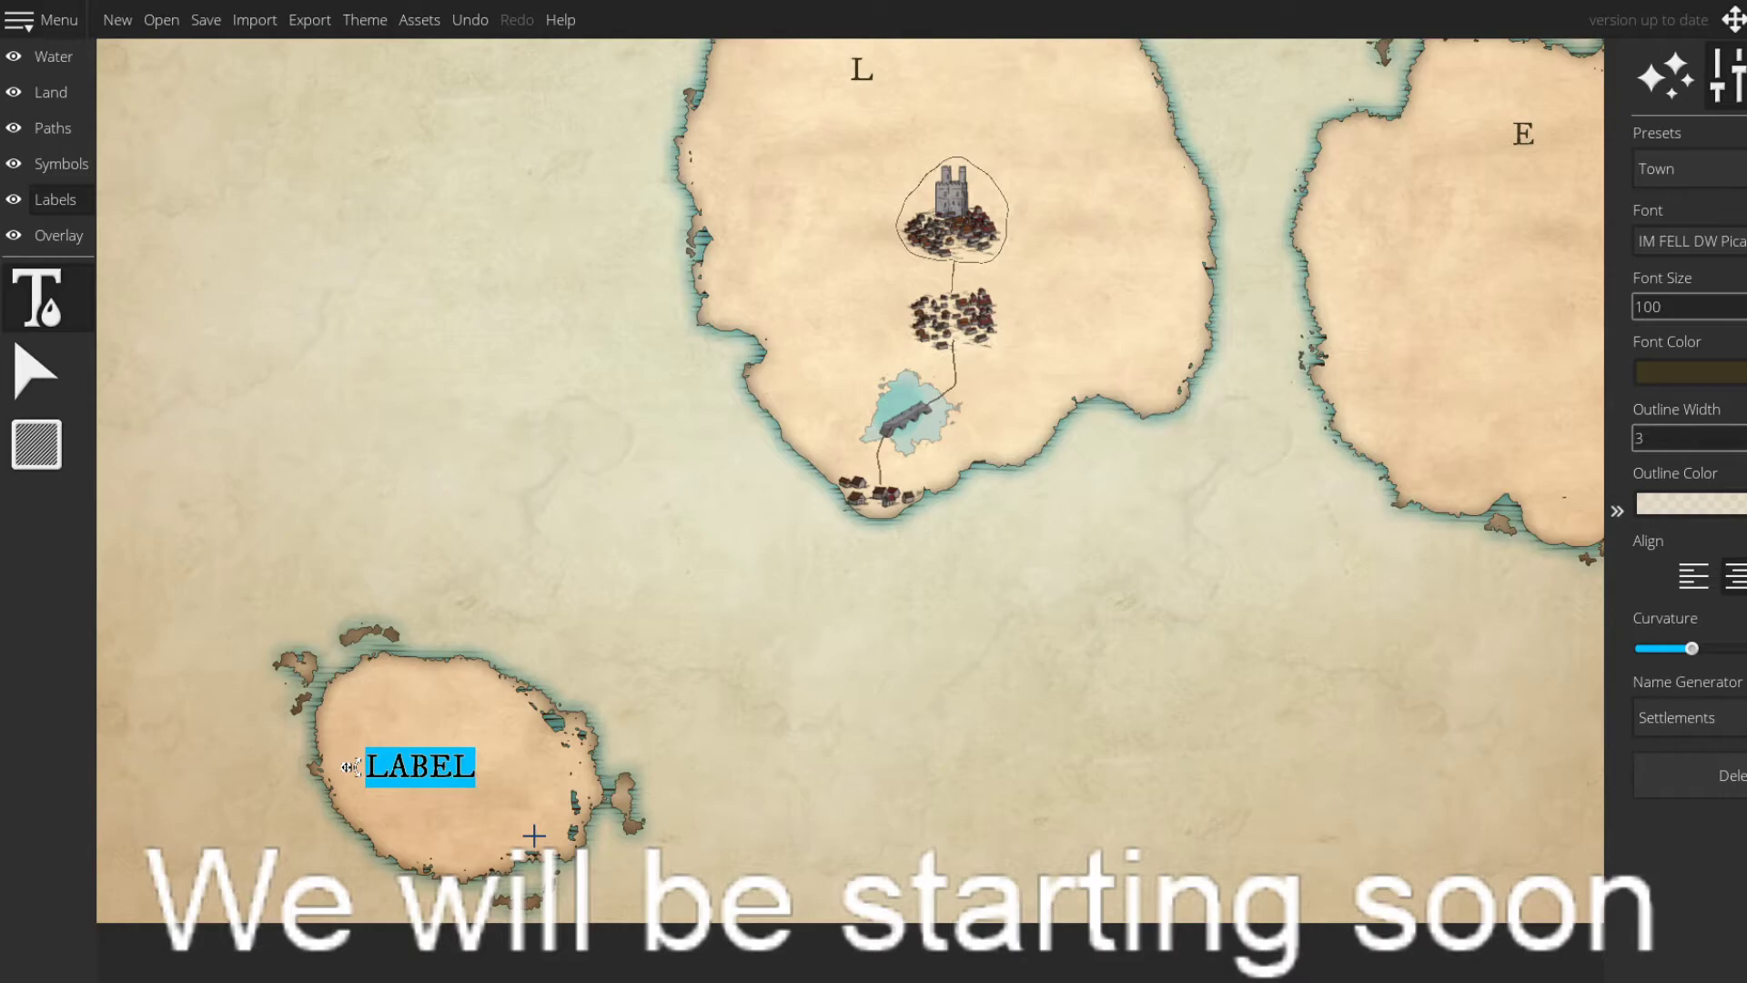
pyautogui.write('N')
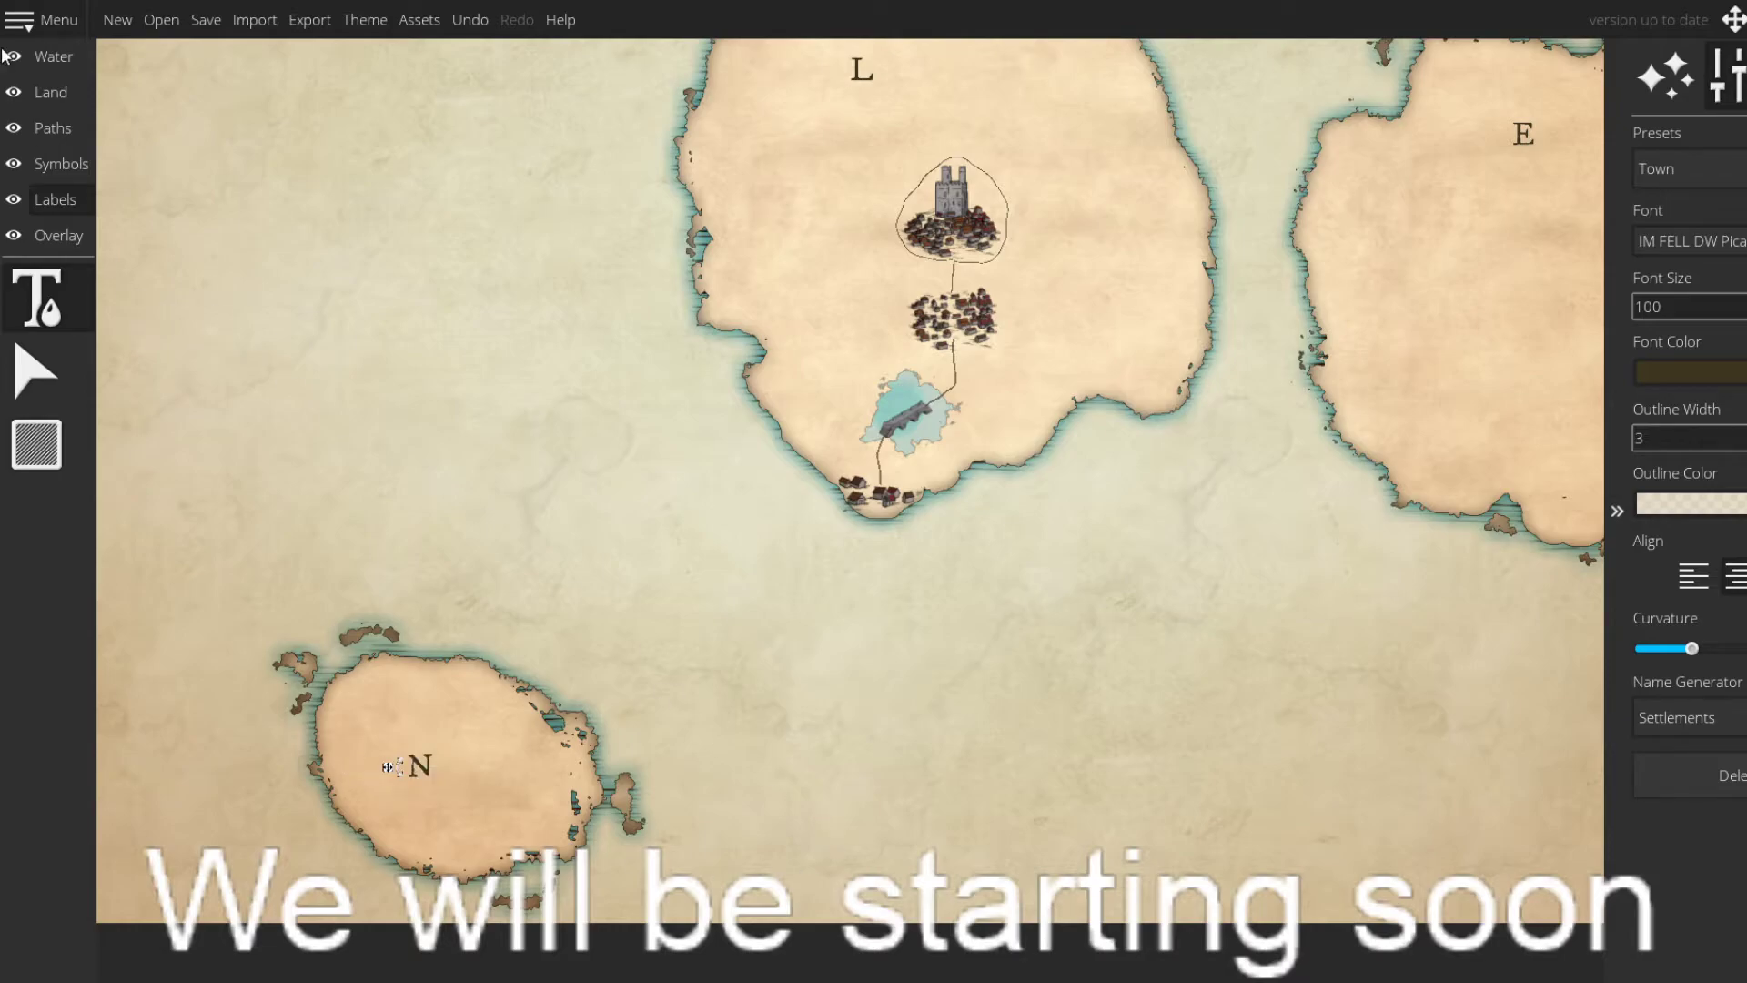
# - Change the northern landmass's label to M
pyautogui.click(48, 100)
pyautogui.moveTo(764, 584); pyautogui.dragTo(605, 885)
pyautogui.moveTo(778, 571); pyautogui.dragTo(701, 713)
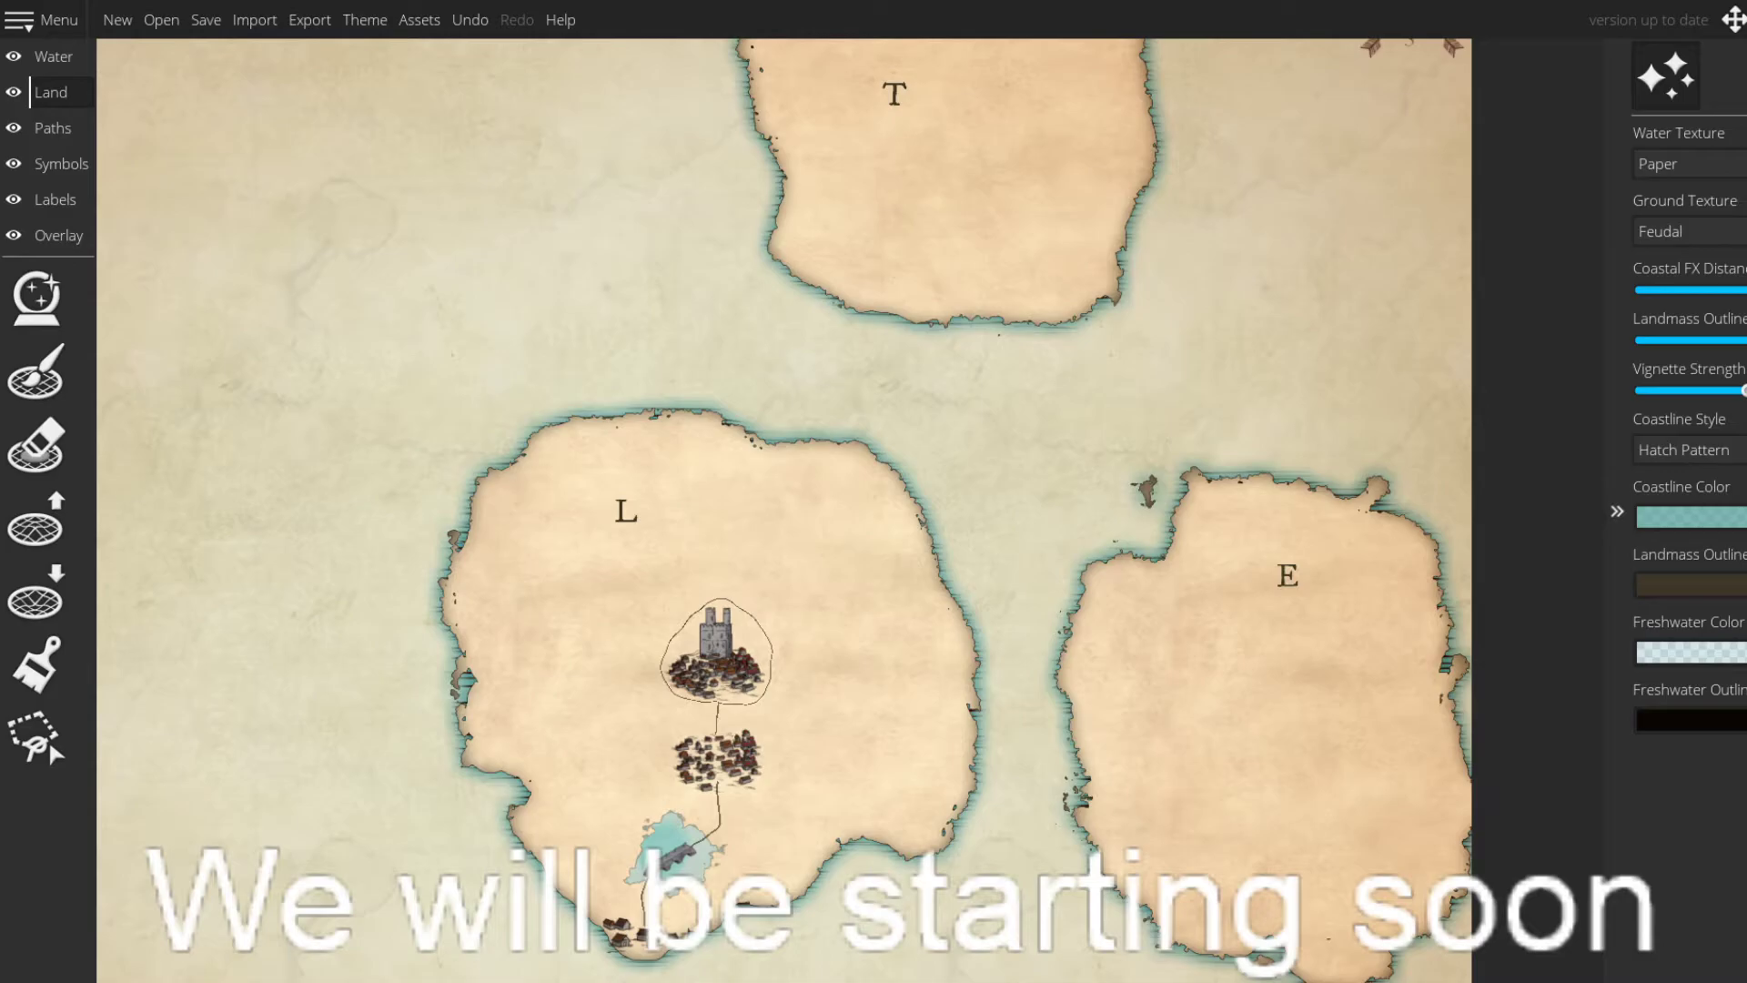
pyautogui.moveTo(853, 502); pyautogui.dragTo(894, 478)
pyautogui.moveTo(914, 756)
pyautogui.mouseDown()
pyautogui.moveTo(906, 619)
pyautogui.moveTo(949, 527)
pyautogui.moveTo(1004, 558)
pyautogui.moveTo(926, 741)
pyautogui.mouseUp()
pyautogui.moveTo(879, 379); pyautogui.dragTo(897, 619)
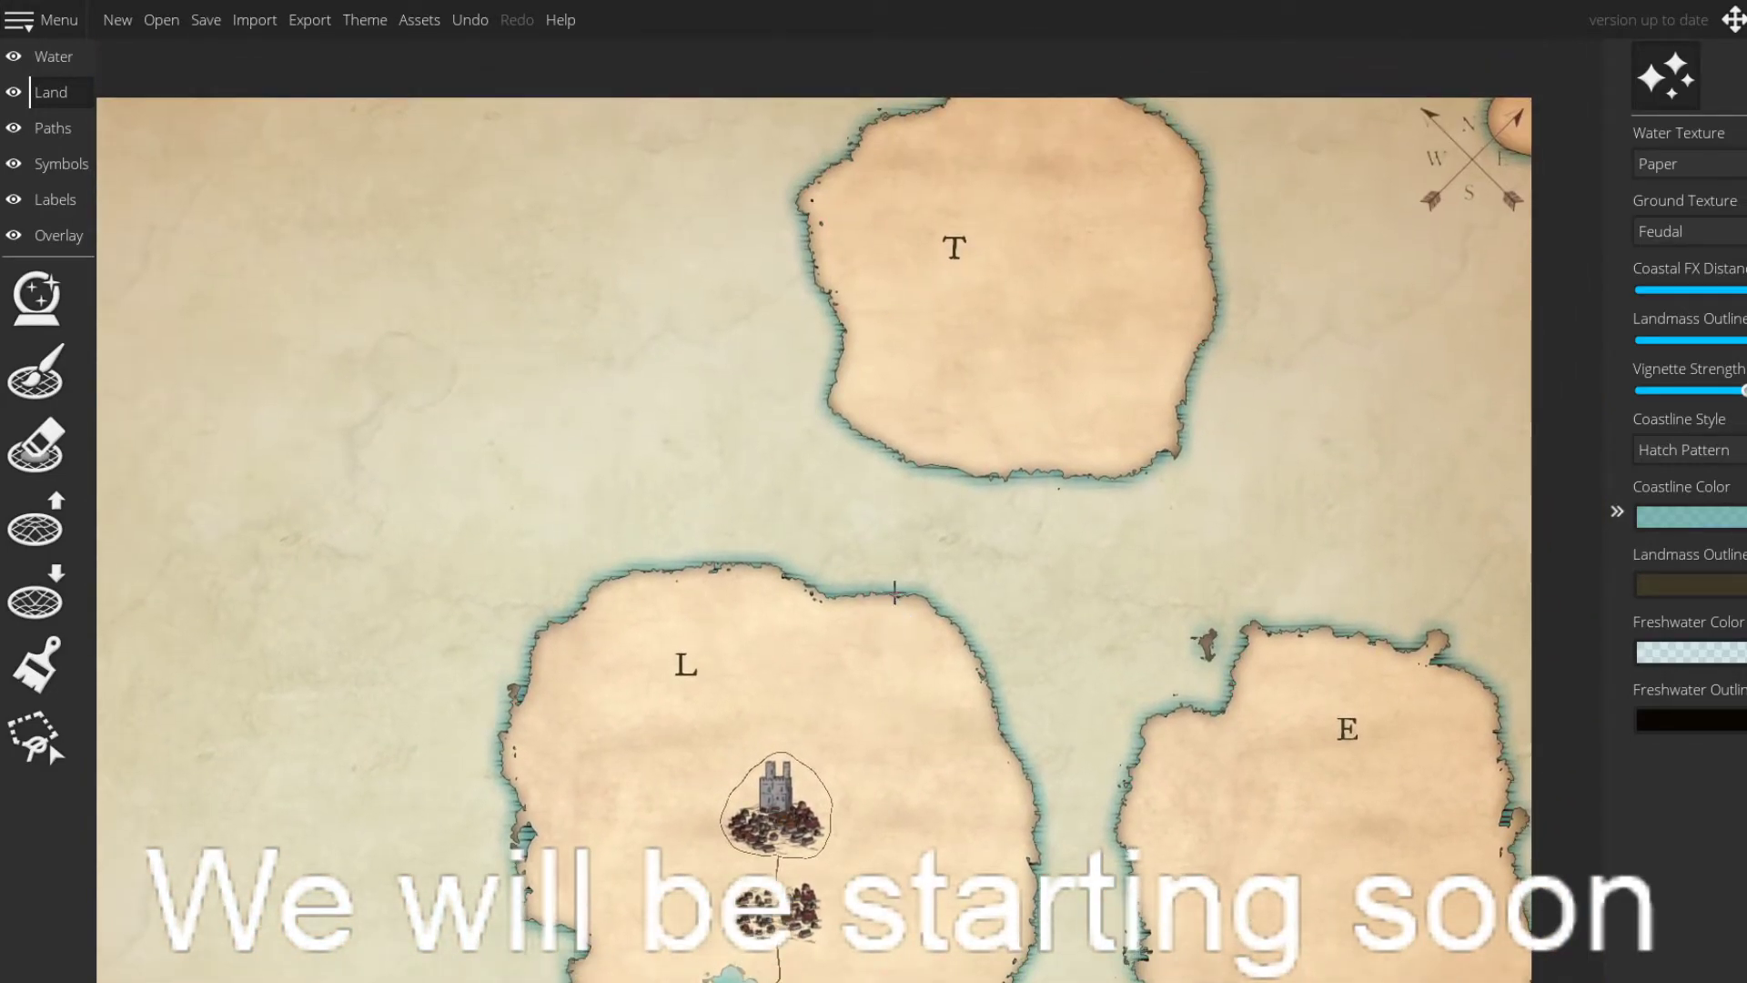
pyautogui.click(75, 180)
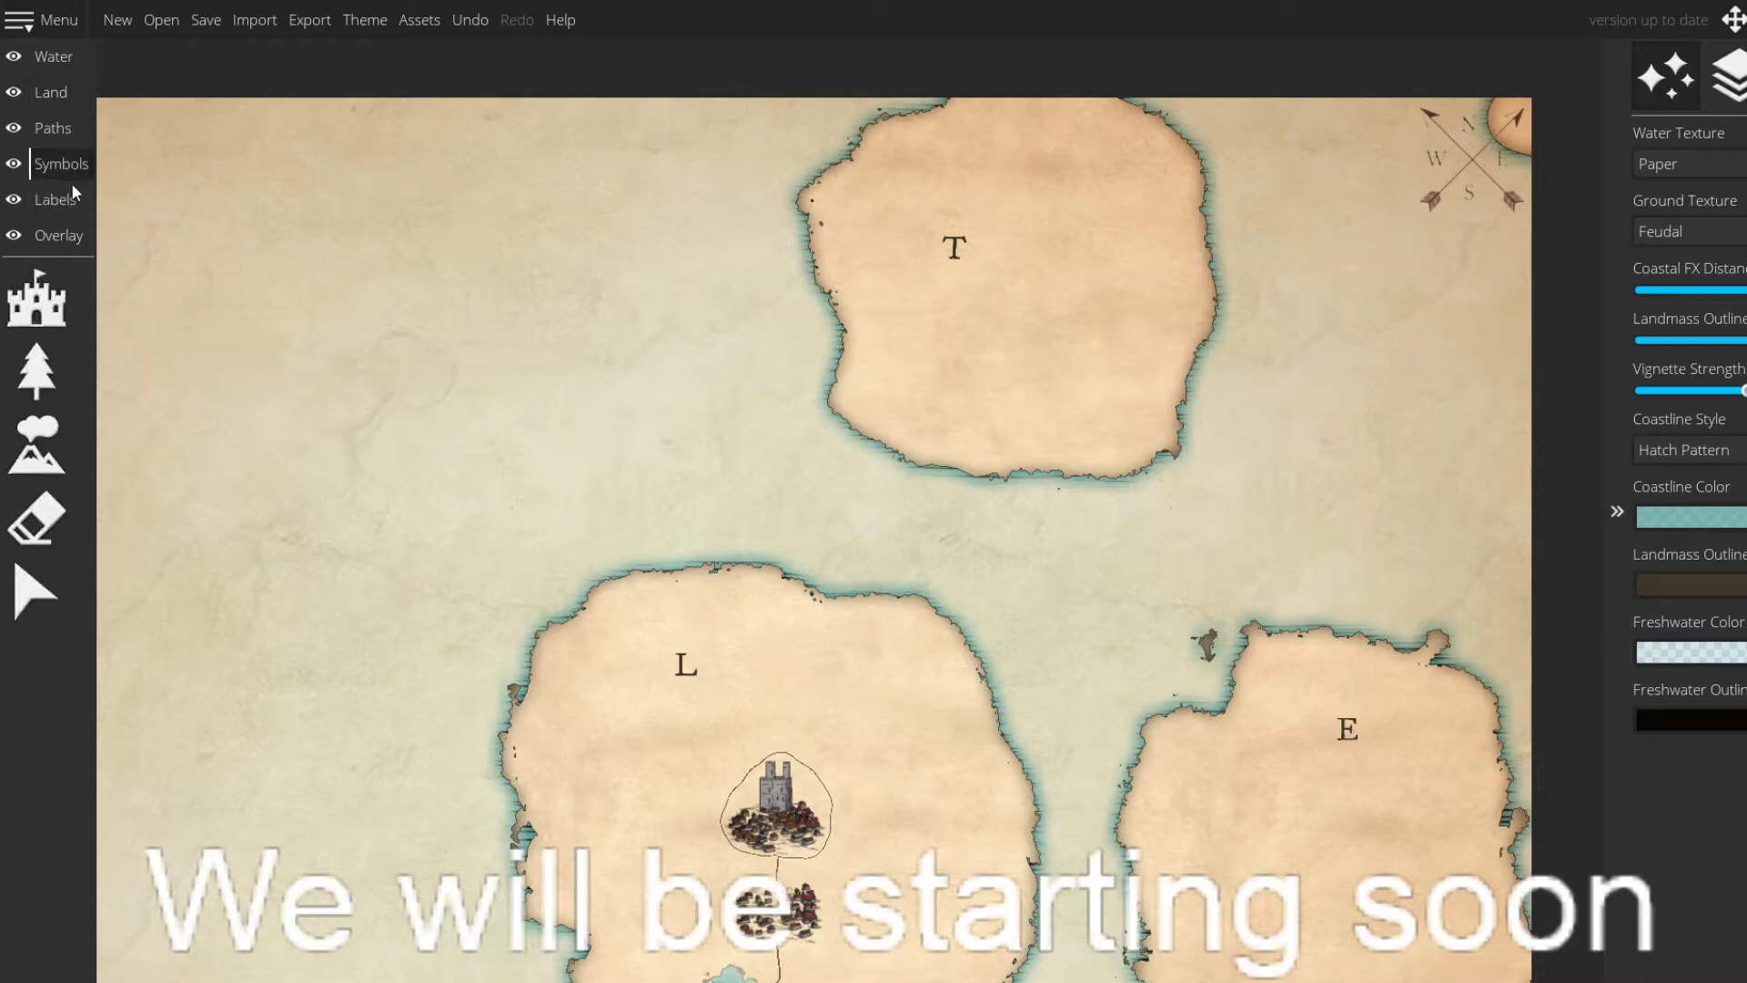
pyautogui.click(64, 193)
pyautogui.click(36, 370)
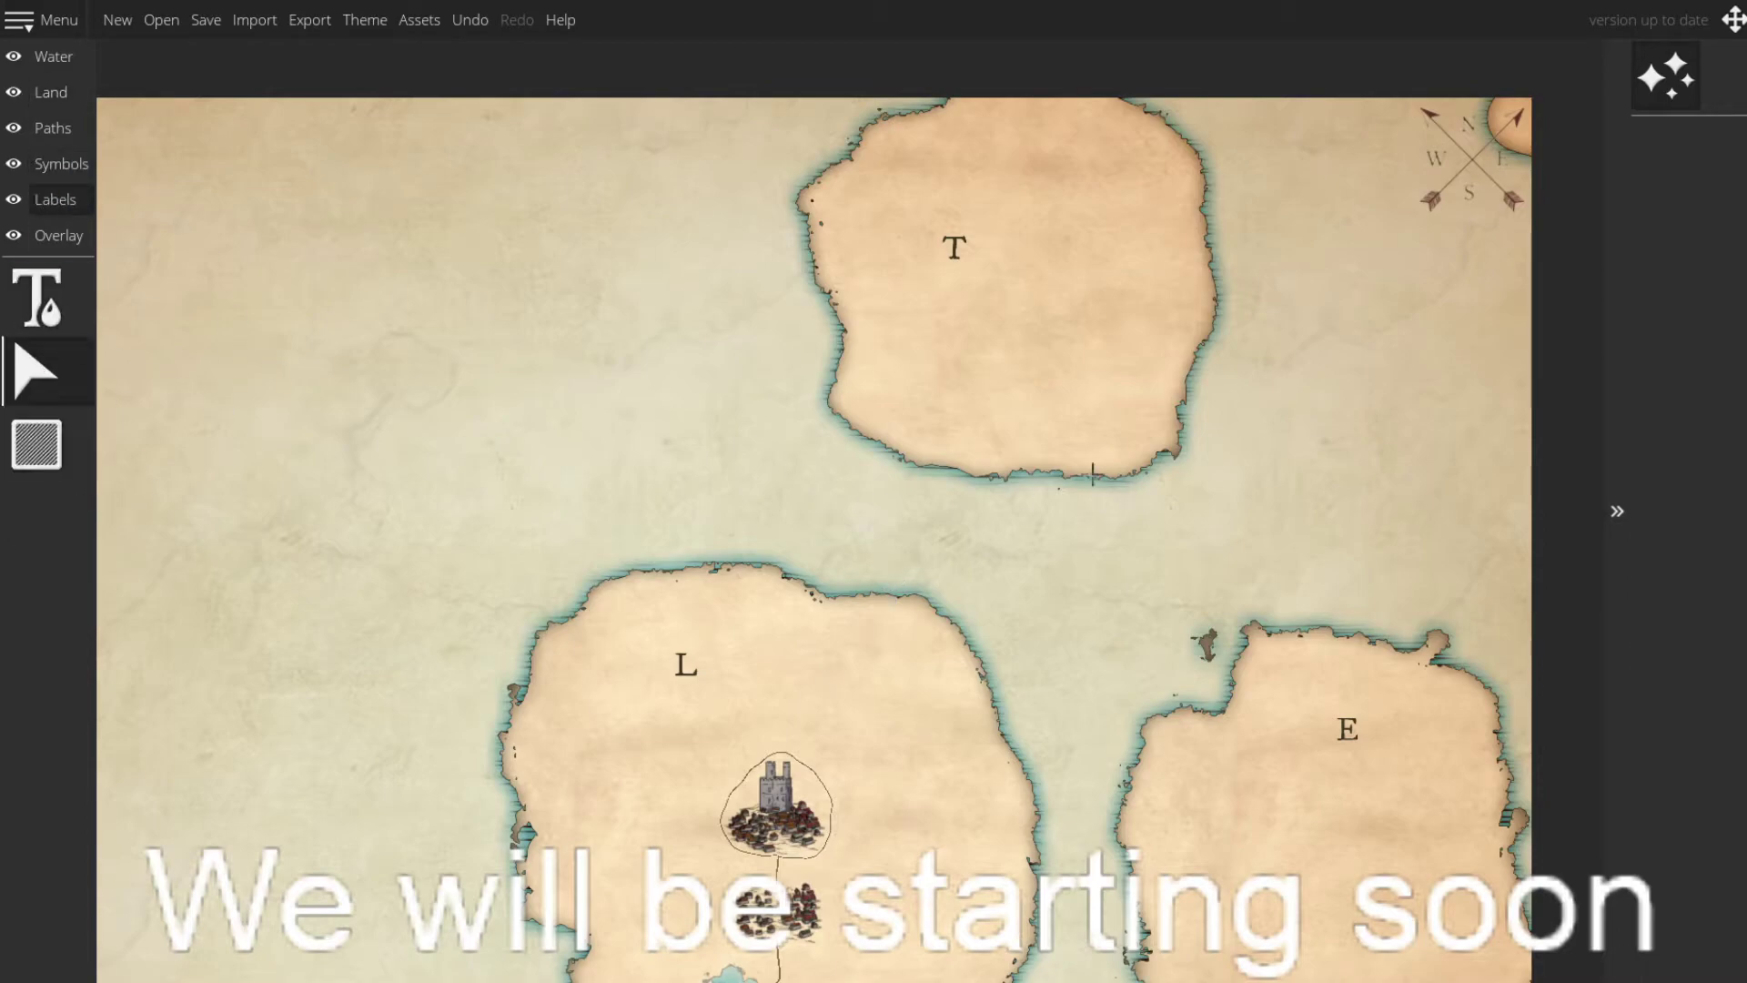
pyautogui.click(955, 259)
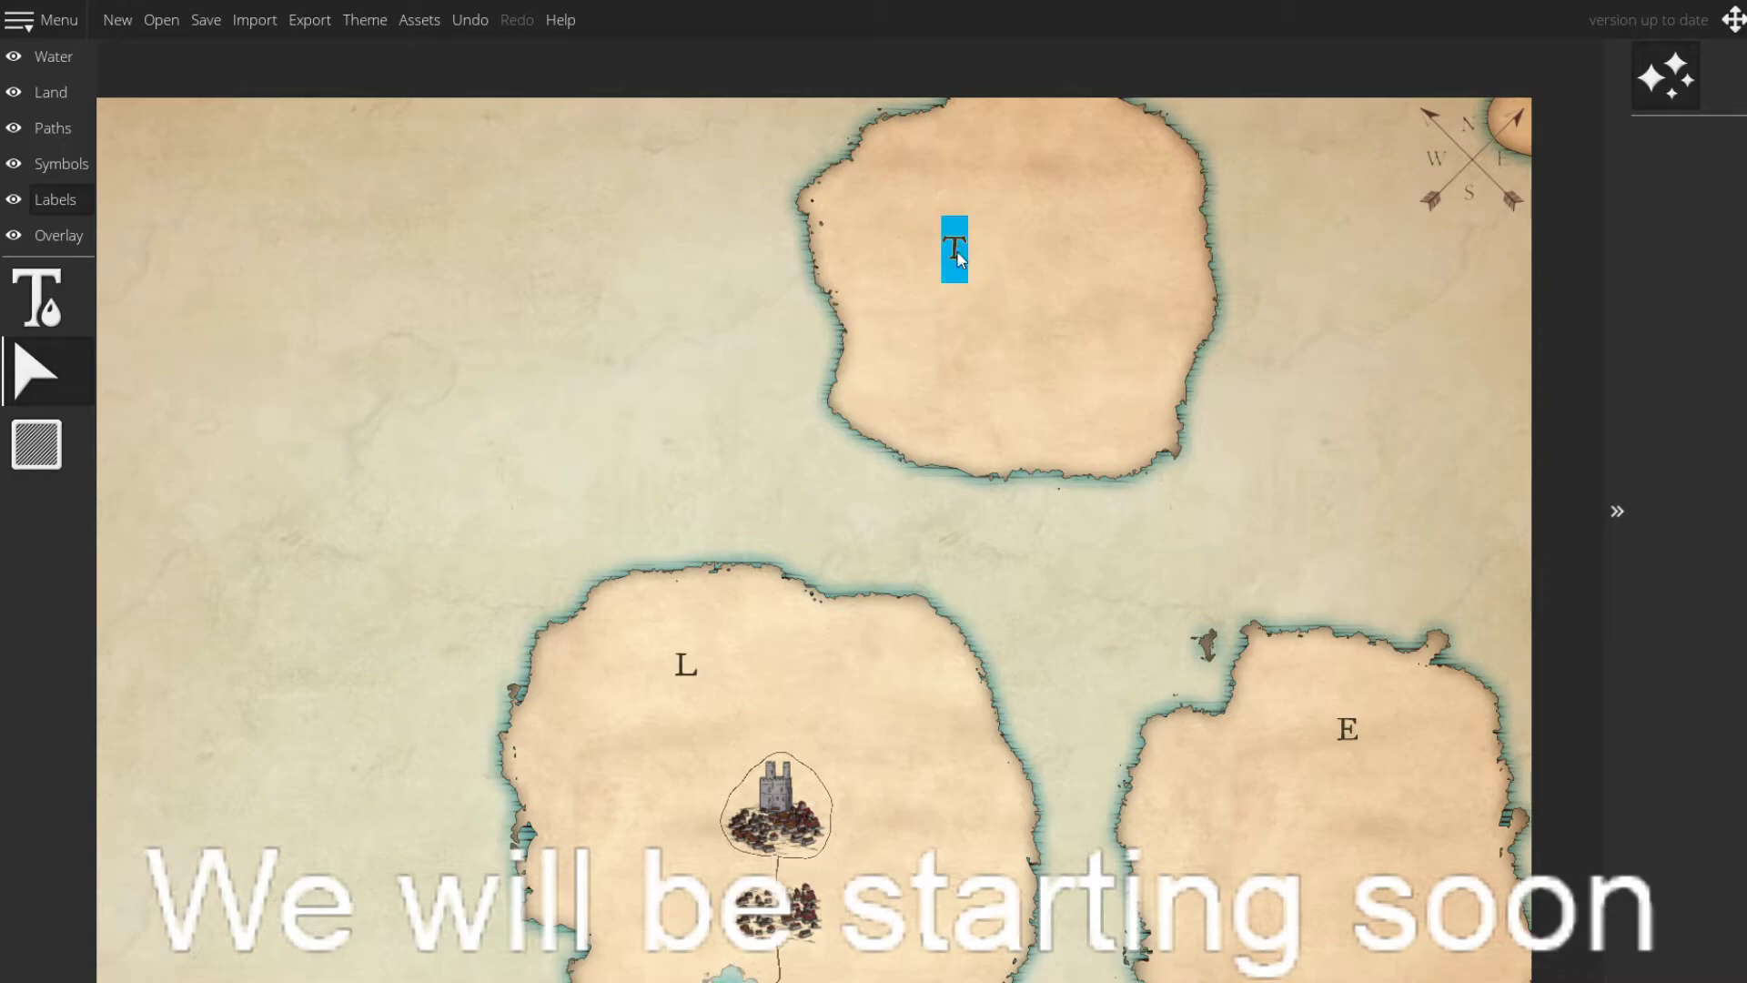
pyautogui.click(46, 290)
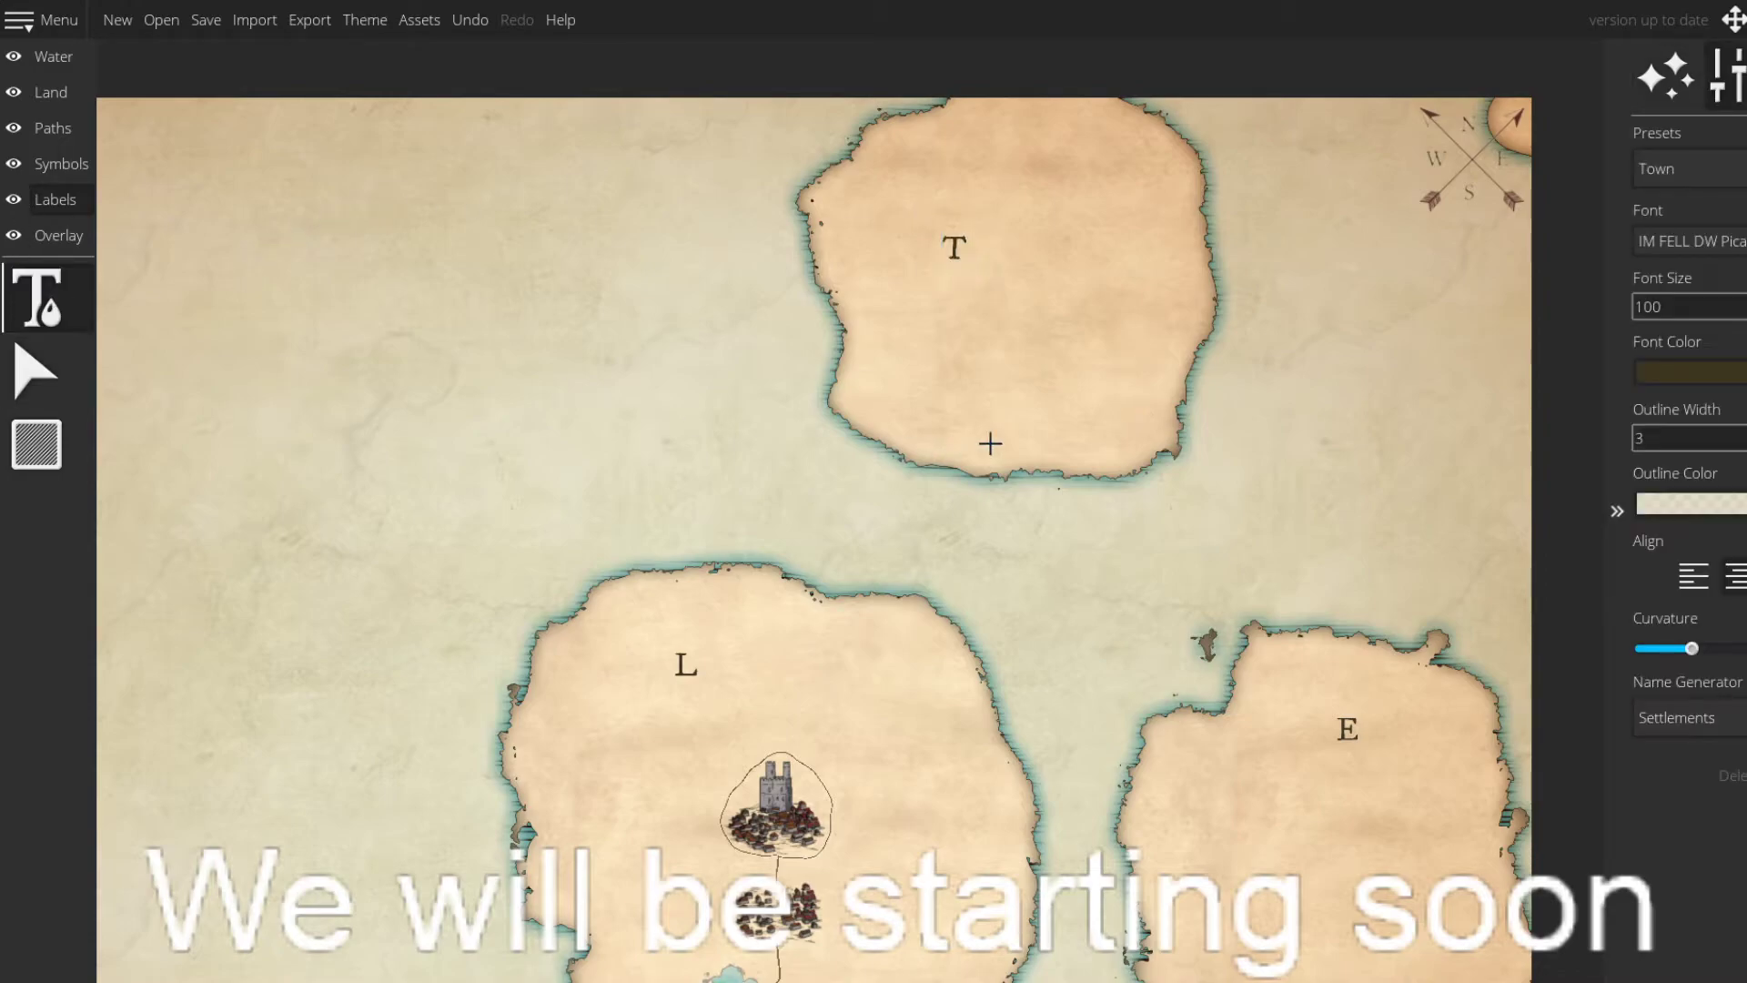
pyautogui.click(923, 249)
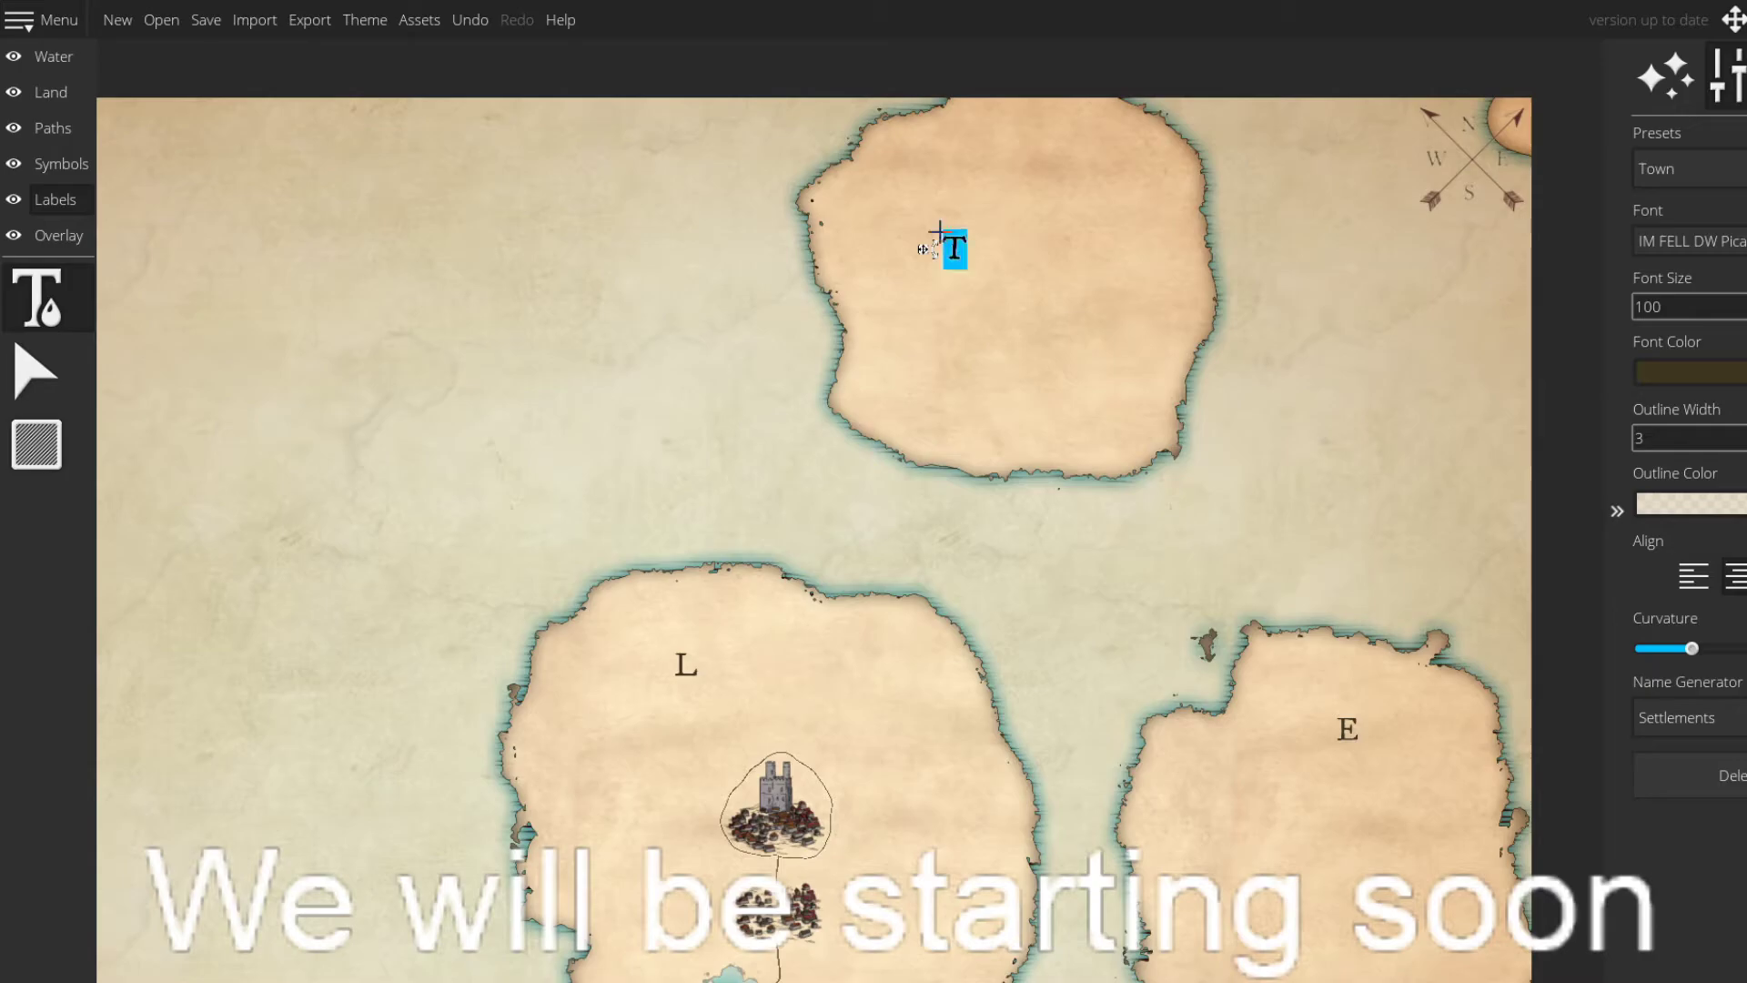
pyautogui.write('M')
# - Paint a curved strip of land in the open sea west of the main island as the start of another landmass
pyautogui.moveTo(1026, 418); pyautogui.dragTo(1056, 231)
pyautogui.moveTo(1005, 430); pyautogui.dragTo(1064, 301)
pyautogui.moveTo(1117, 579); pyautogui.dragTo(1105, 932)
pyautogui.click(64, 89)
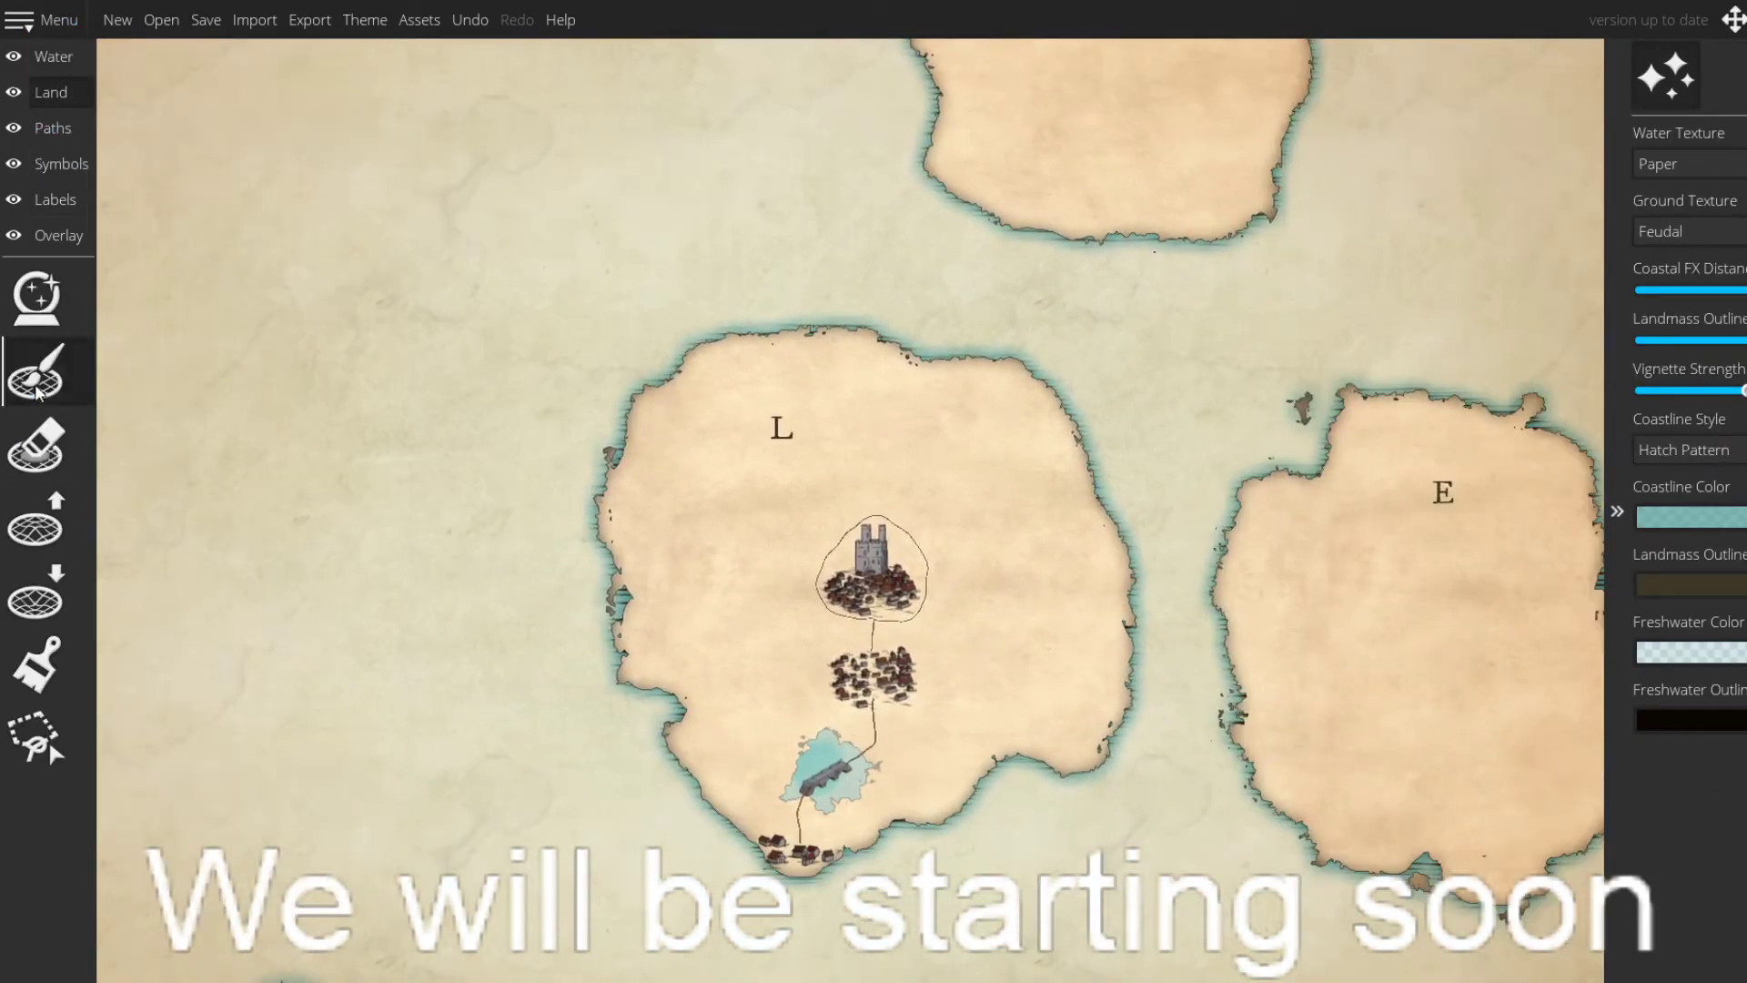
pyautogui.click(35, 370)
pyautogui.moveTo(255, 387); pyautogui.dragTo(414, 368)
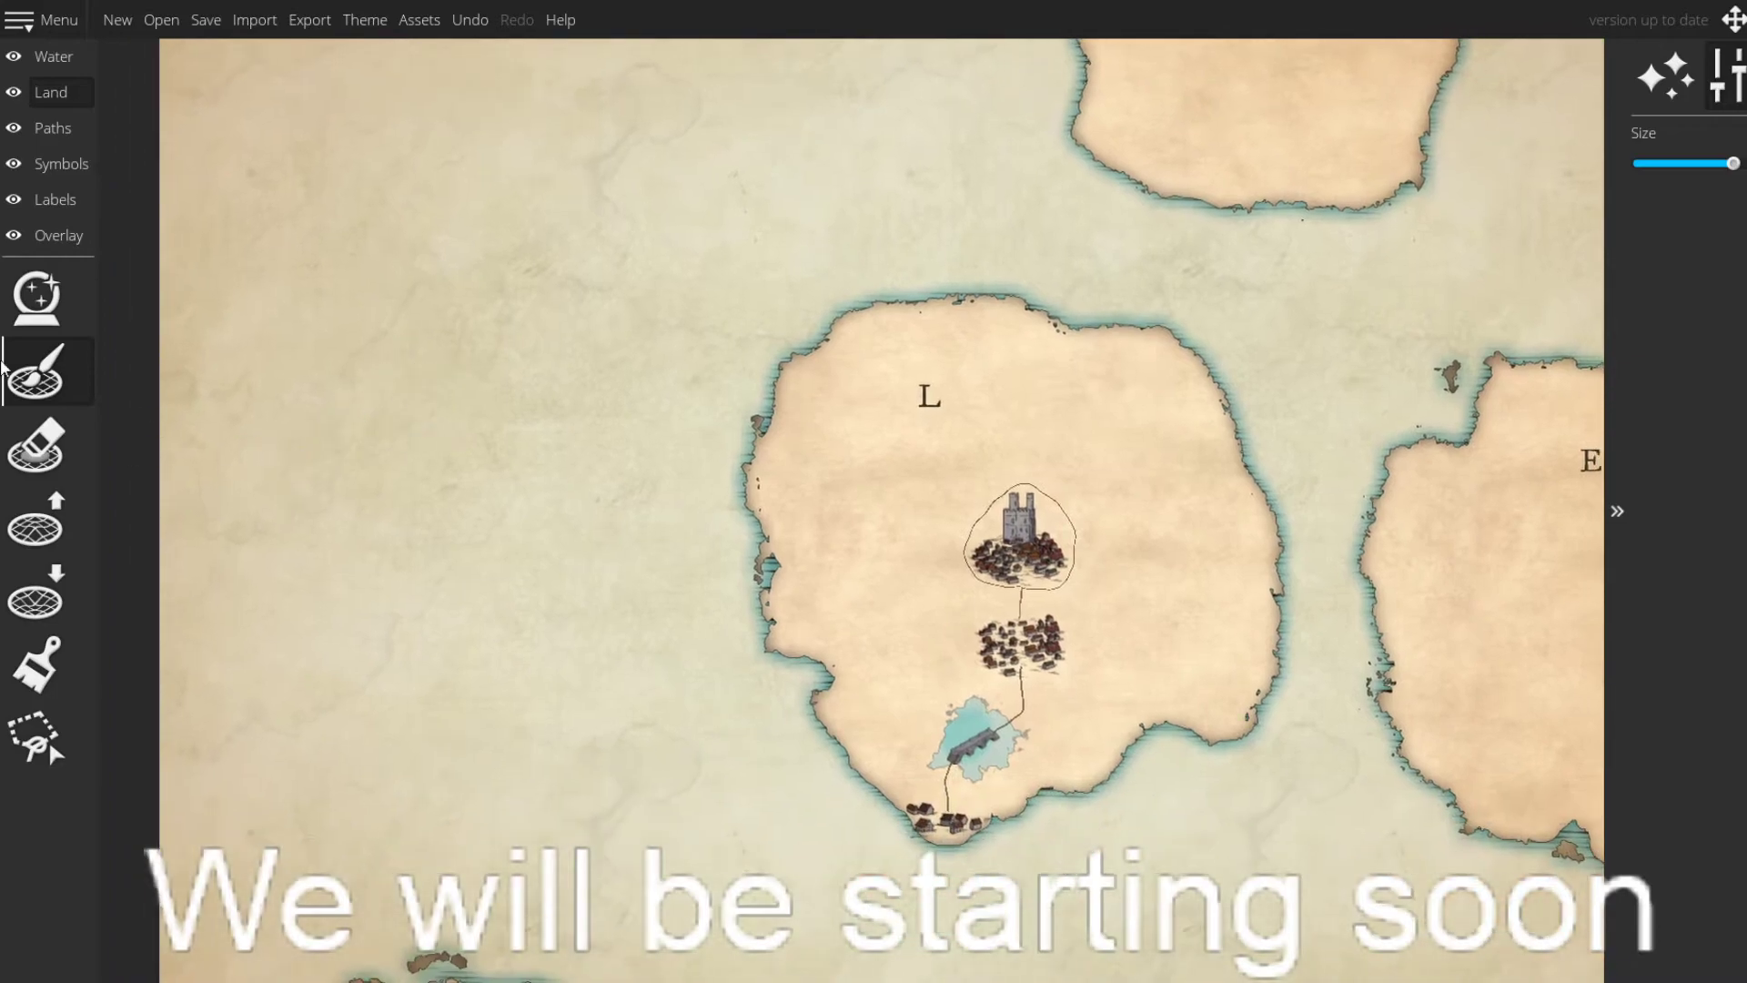
pyautogui.moveTo(377, 678)
pyautogui.mouseDown()
pyautogui.moveTo(331, 657)
pyautogui.moveTo(311, 593)
pyautogui.moveTo(283, 591)
pyautogui.moveTo(341, 435)
pyautogui.mouseUp()
pyautogui.moveTo(516, 460); pyautogui.dragTo(465, 674)
pyautogui.moveTo(478, 577); pyautogui.dragTo(497, 410)
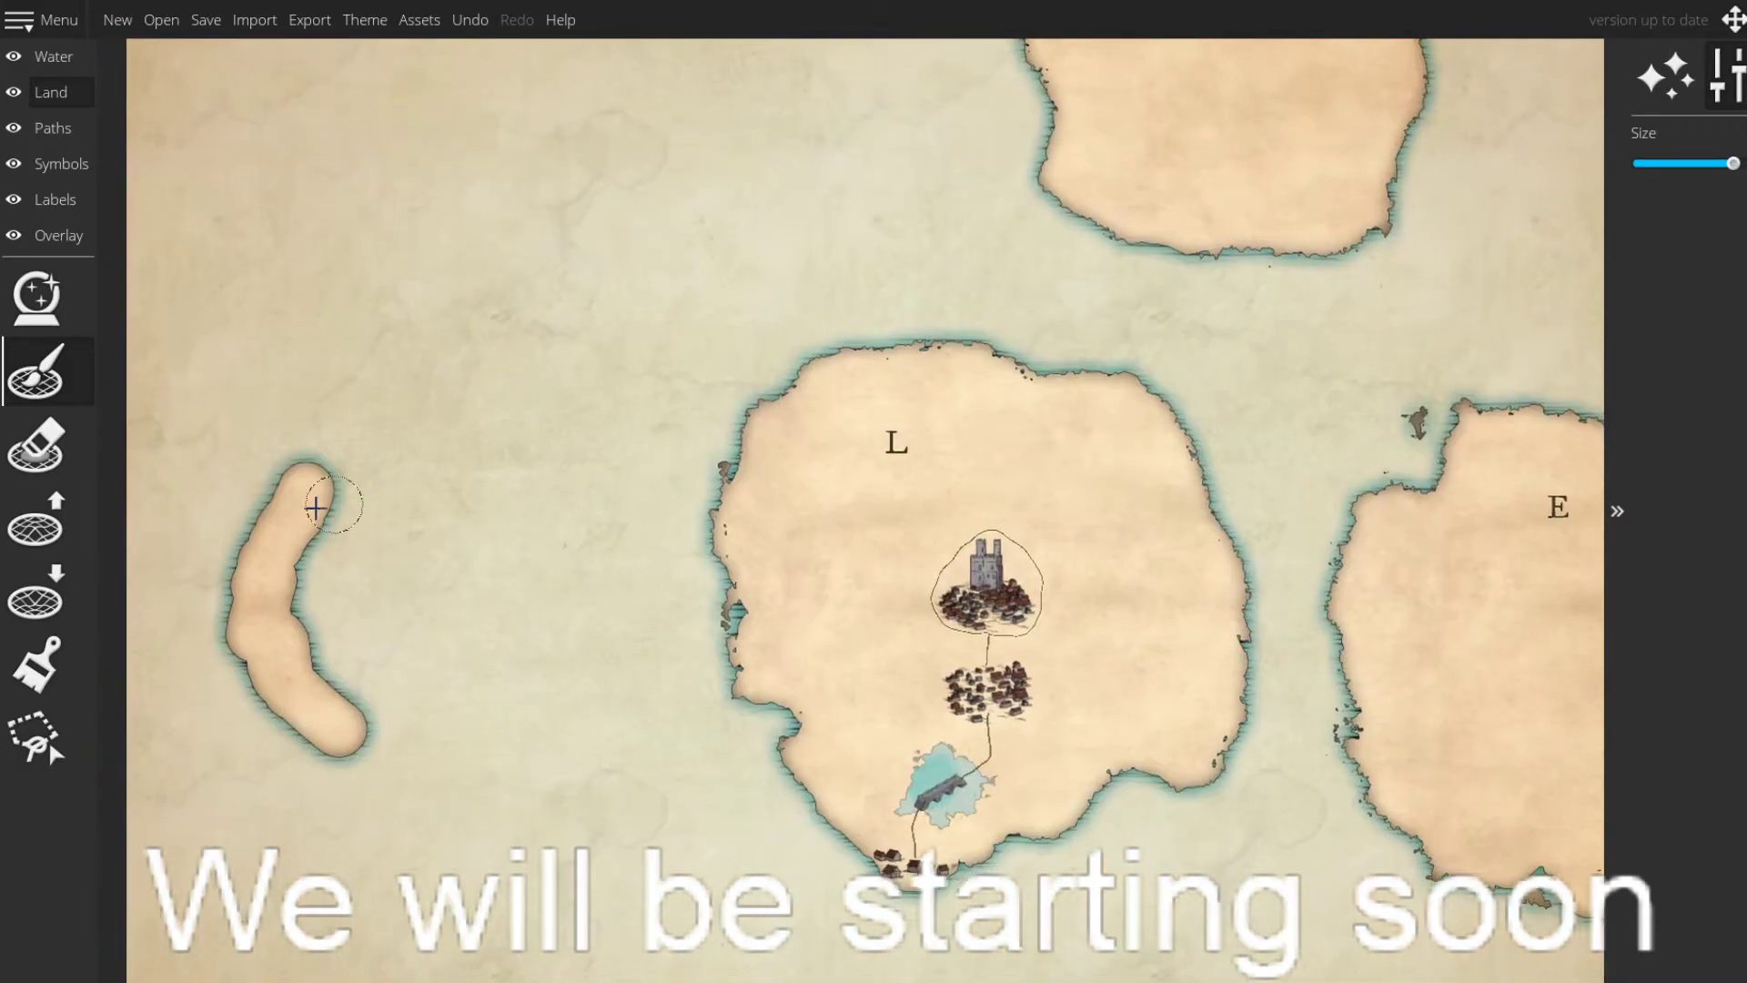
# - Extend the western land strip into a closed ring outline and undo the last strokes
pyautogui.moveTo(274, 533)
pyautogui.mouseDown()
pyautogui.moveTo(273, 464)
pyautogui.moveTo(343, 452)
pyautogui.moveTo(351, 468)
pyautogui.moveTo(328, 479)
pyautogui.moveTo(356, 436)
pyautogui.moveTo(336, 425)
pyautogui.moveTo(510, 460)
pyautogui.moveTo(582, 569)
pyautogui.moveTo(609, 706)
pyautogui.moveTo(543, 509)
pyautogui.moveTo(543, 554)
pyautogui.moveTo(473, 604)
pyautogui.moveTo(482, 642)
pyautogui.moveTo(373, 653)
pyautogui.moveTo(273, 631)
pyautogui.moveTo(326, 665)
pyautogui.moveTo(164, 546)
pyautogui.moveTo(159, 486)
pyautogui.moveTo(326, 619)
pyautogui.moveTo(261, 565)
pyautogui.moveTo(397, 621)
pyautogui.moveTo(499, 515)
pyautogui.moveTo(499, 461)
pyautogui.mouseUp()
pyautogui.moveTo(473, 528); pyautogui.dragTo(671, 511)
pyautogui.hotkey('ctrl', 'z')
pyautogui.hotkey('ctrl', 'z')
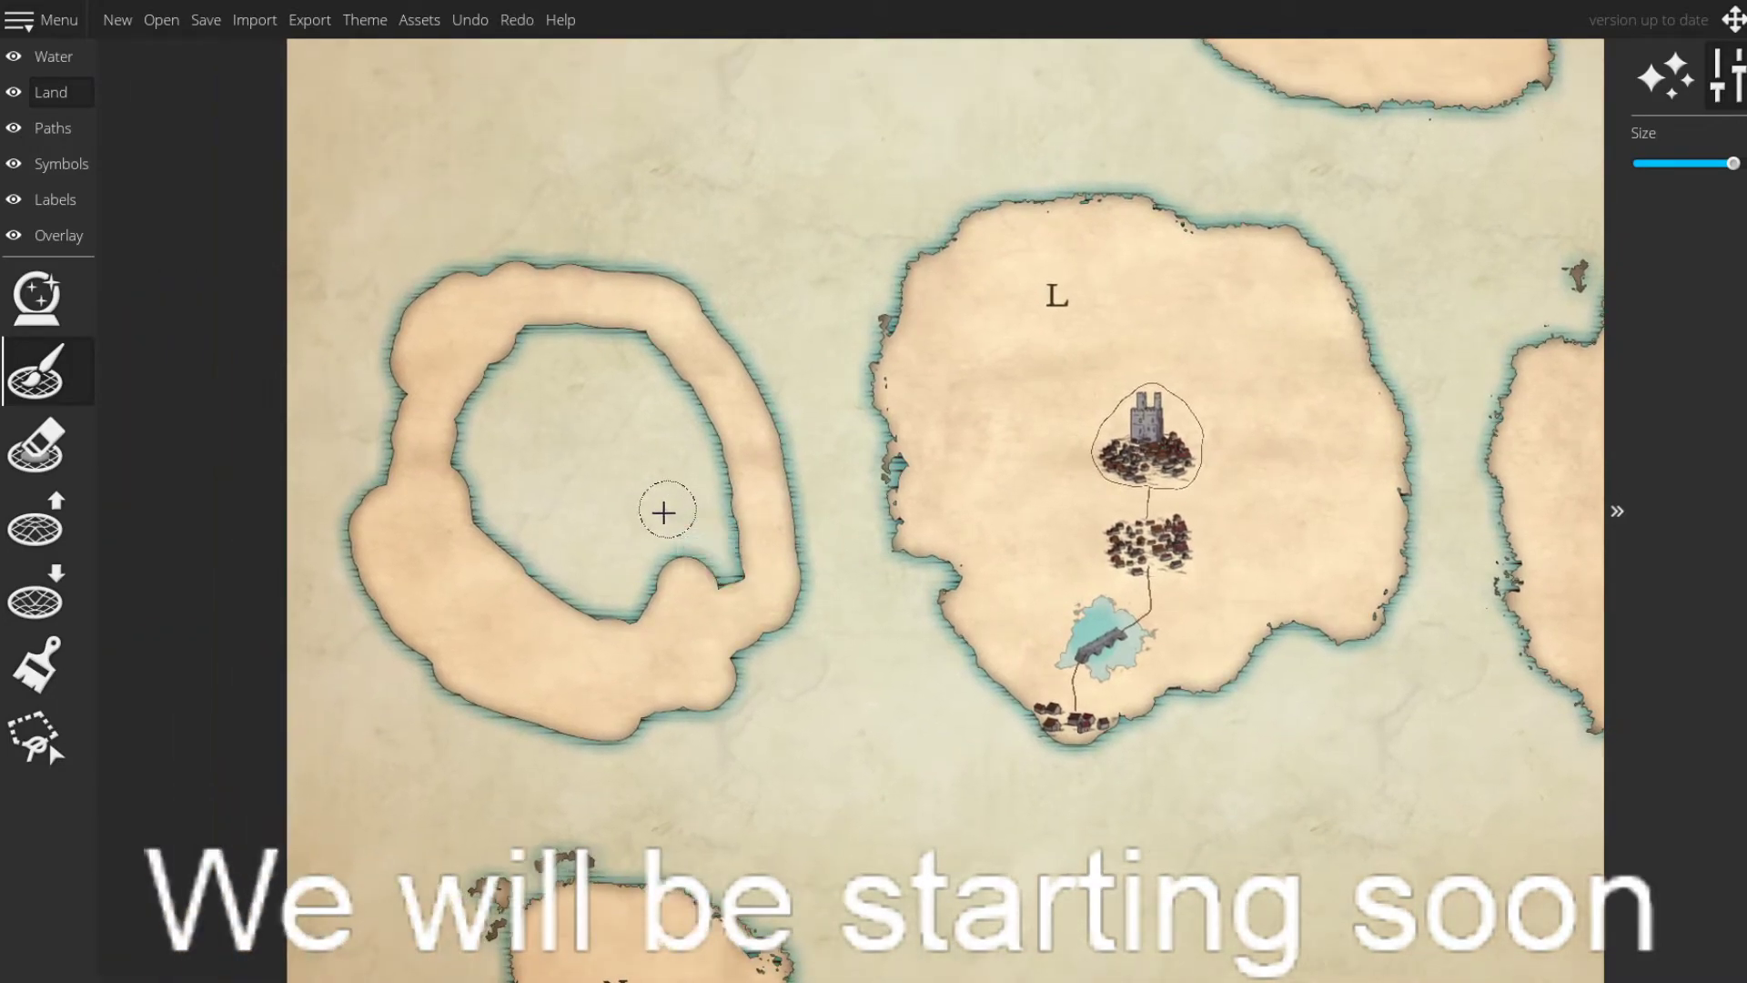
# - Erase the ring of land west of the main island and paint a new roughly four-sided land outline in its place
pyautogui.click(32, 444)
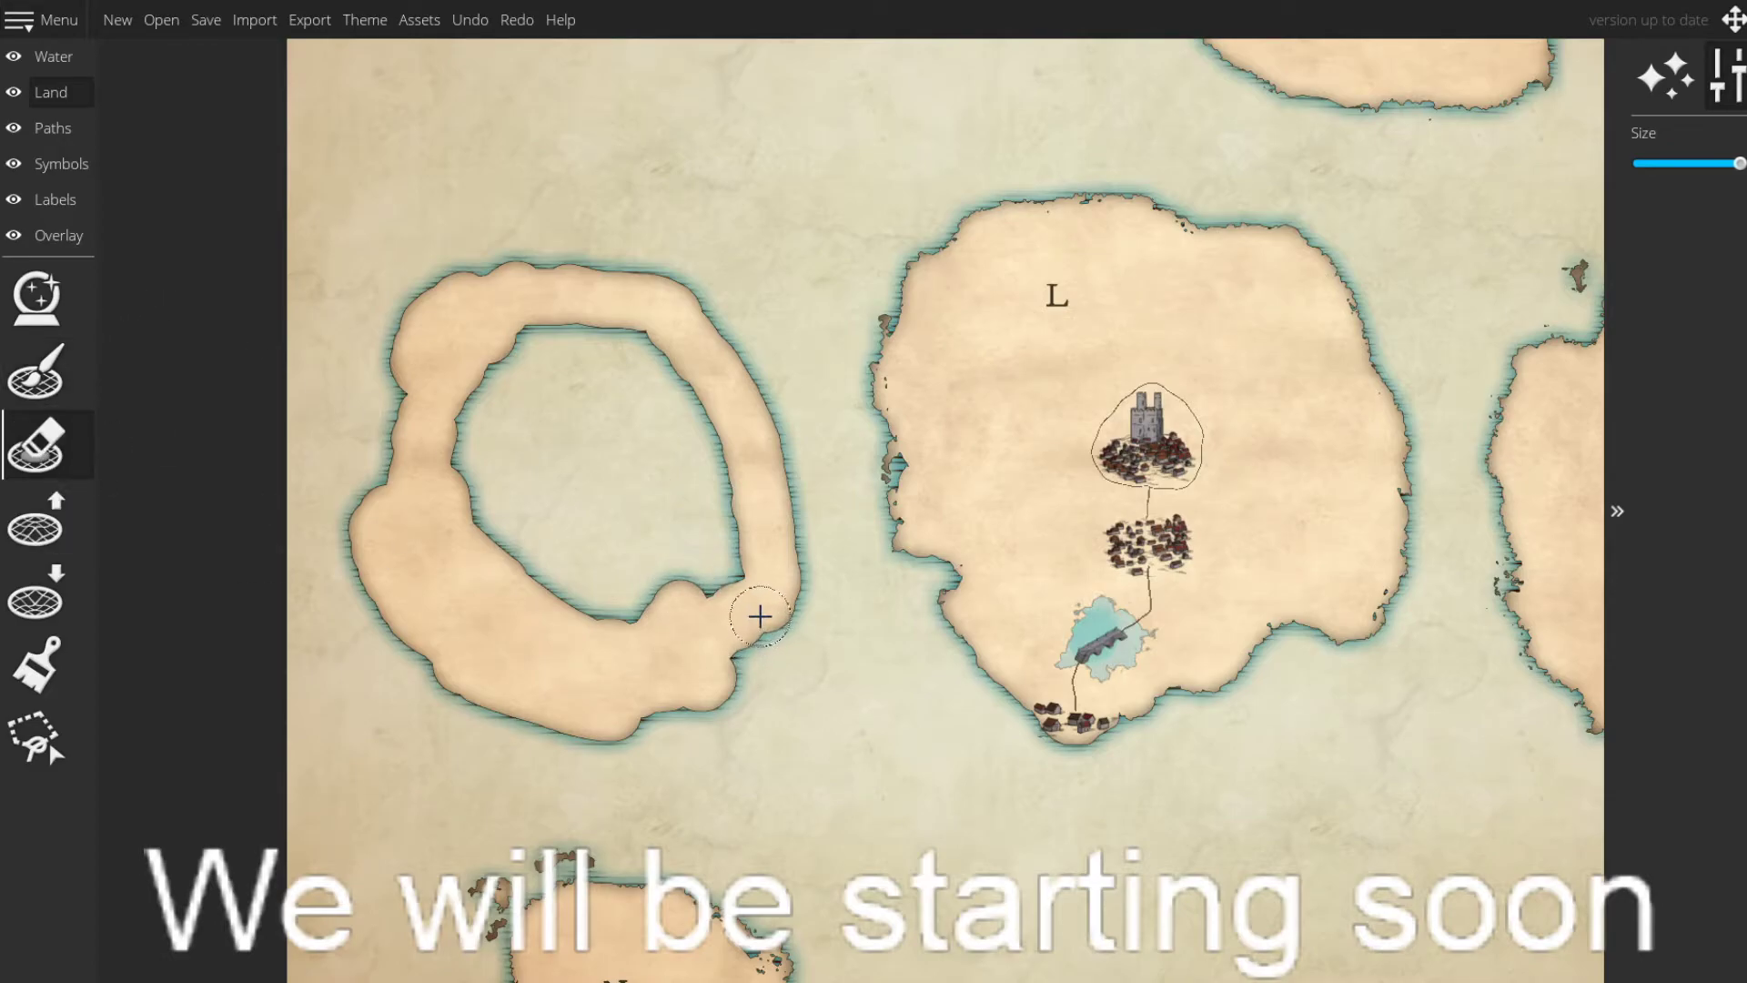
pyautogui.moveTo(760, 617)
pyautogui.mouseDown()
pyautogui.moveTo(773, 604)
pyautogui.moveTo(764, 632)
pyautogui.moveTo(776, 558)
pyautogui.moveTo(739, 465)
pyautogui.moveTo(748, 438)
pyautogui.moveTo(577, 312)
pyautogui.moveTo(718, 327)
pyautogui.moveTo(500, 314)
pyautogui.moveTo(413, 418)
pyautogui.moveTo(421, 585)
pyautogui.moveTo(391, 577)
pyautogui.moveTo(537, 628)
pyautogui.moveTo(491, 601)
pyautogui.moveTo(519, 647)
pyautogui.moveTo(574, 675)
pyautogui.moveTo(706, 682)
pyautogui.moveTo(671, 574)
pyautogui.moveTo(660, 582)
pyautogui.mouseUp()
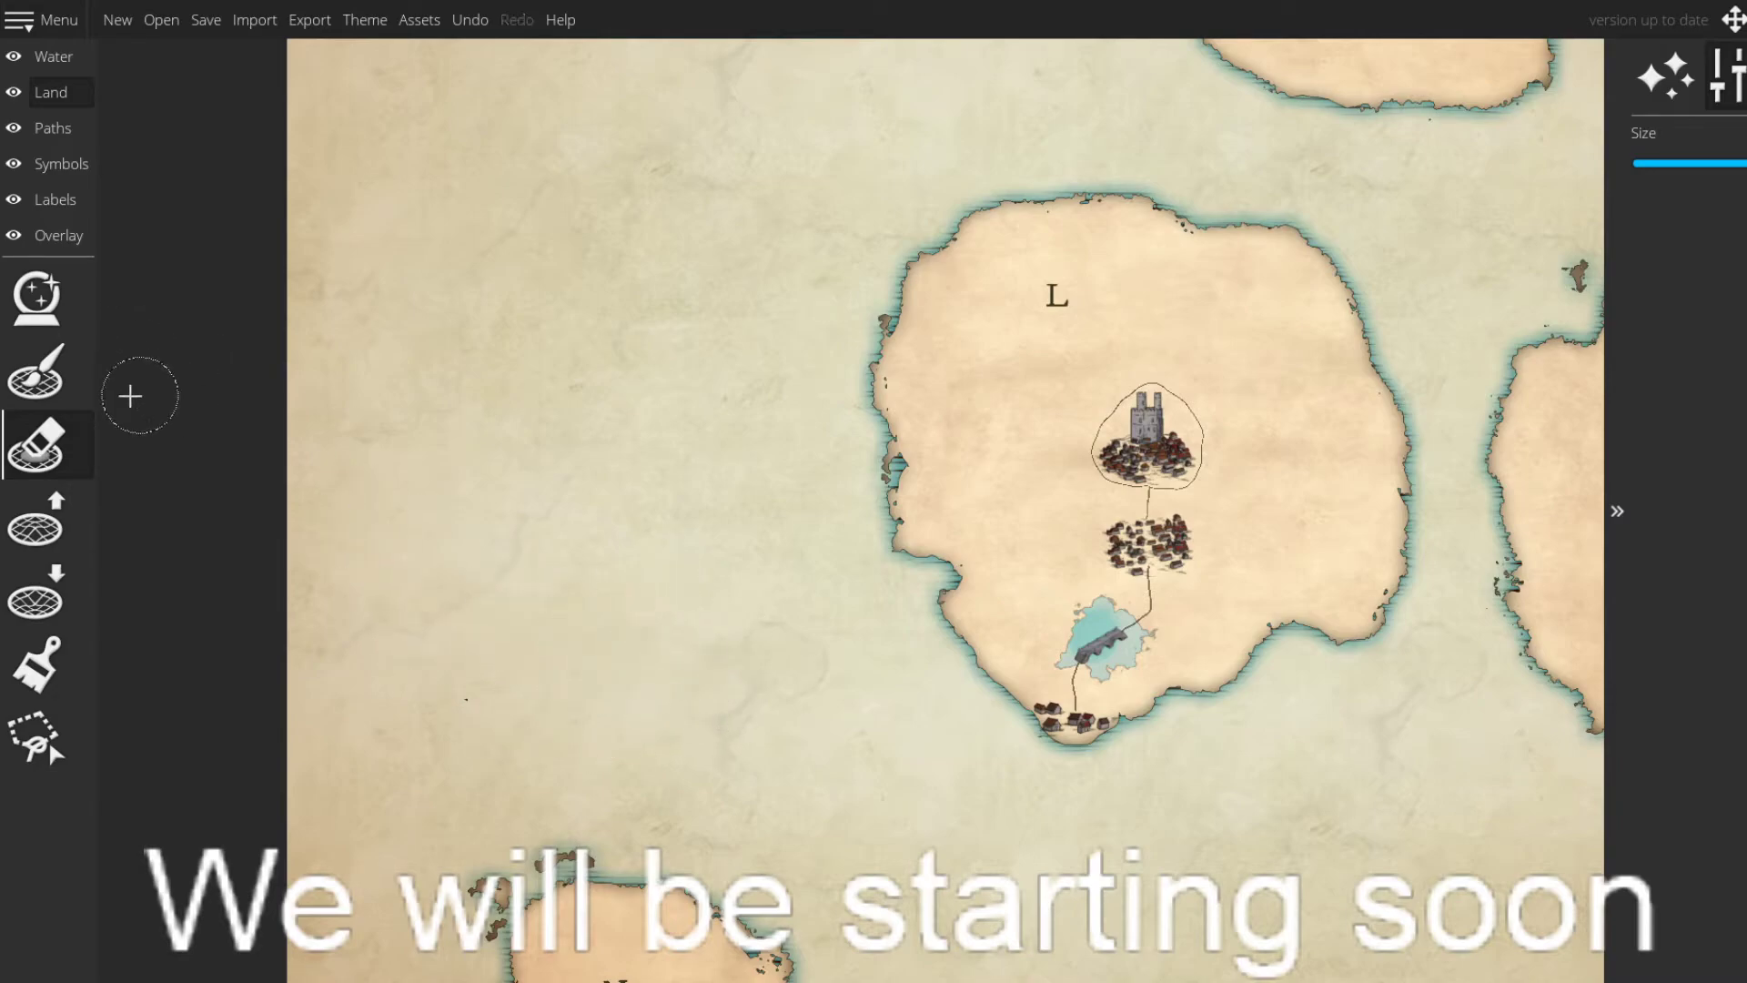
pyautogui.click(64, 396)
pyautogui.moveTo(497, 346)
pyautogui.mouseDown()
pyautogui.moveTo(346, 330)
pyautogui.moveTo(324, 396)
pyautogui.moveTo(339, 445)
pyautogui.moveTo(318, 400)
pyautogui.moveTo(345, 478)
pyautogui.moveTo(350, 431)
pyautogui.moveTo(360, 497)
pyautogui.moveTo(340, 486)
pyautogui.moveTo(409, 651)
pyautogui.moveTo(506, 668)
pyautogui.moveTo(655, 652)
pyautogui.moveTo(687, 627)
pyautogui.moveTo(644, 562)
pyautogui.moveTo(709, 614)
pyautogui.moveTo(487, 304)
pyautogui.mouseUp()
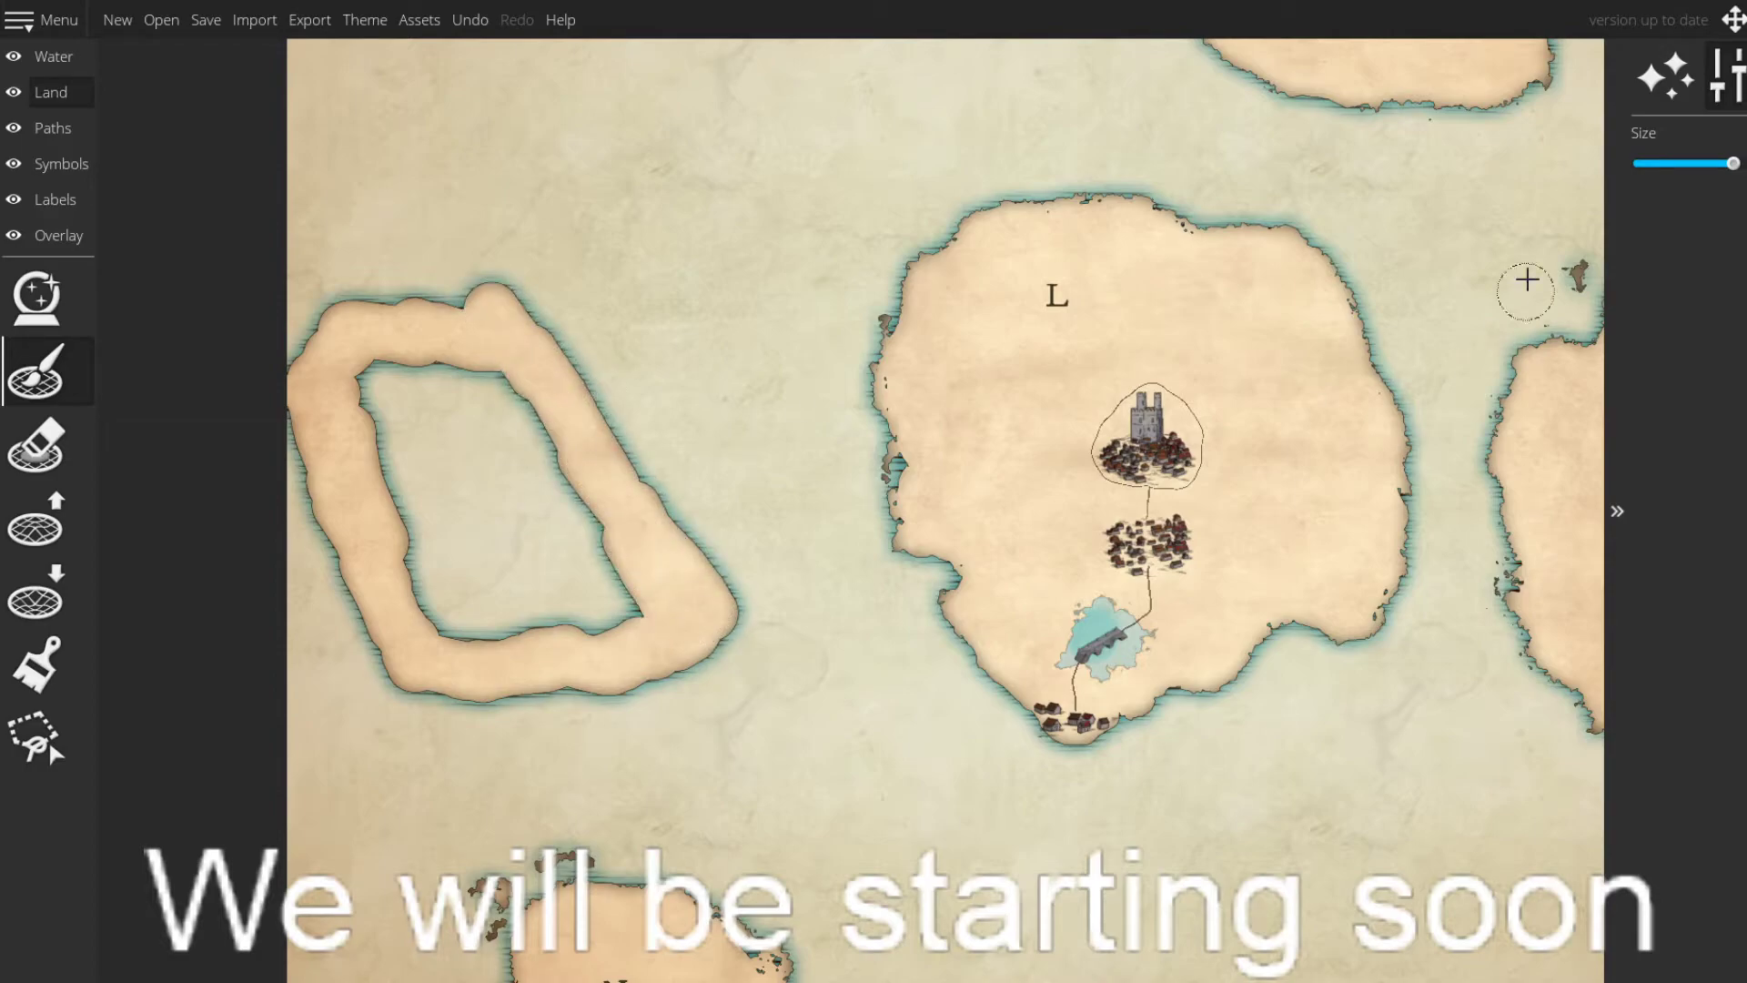
# - Try the Worn ground texture on the map and return it to Feudal
pyautogui.click(1647, 98)
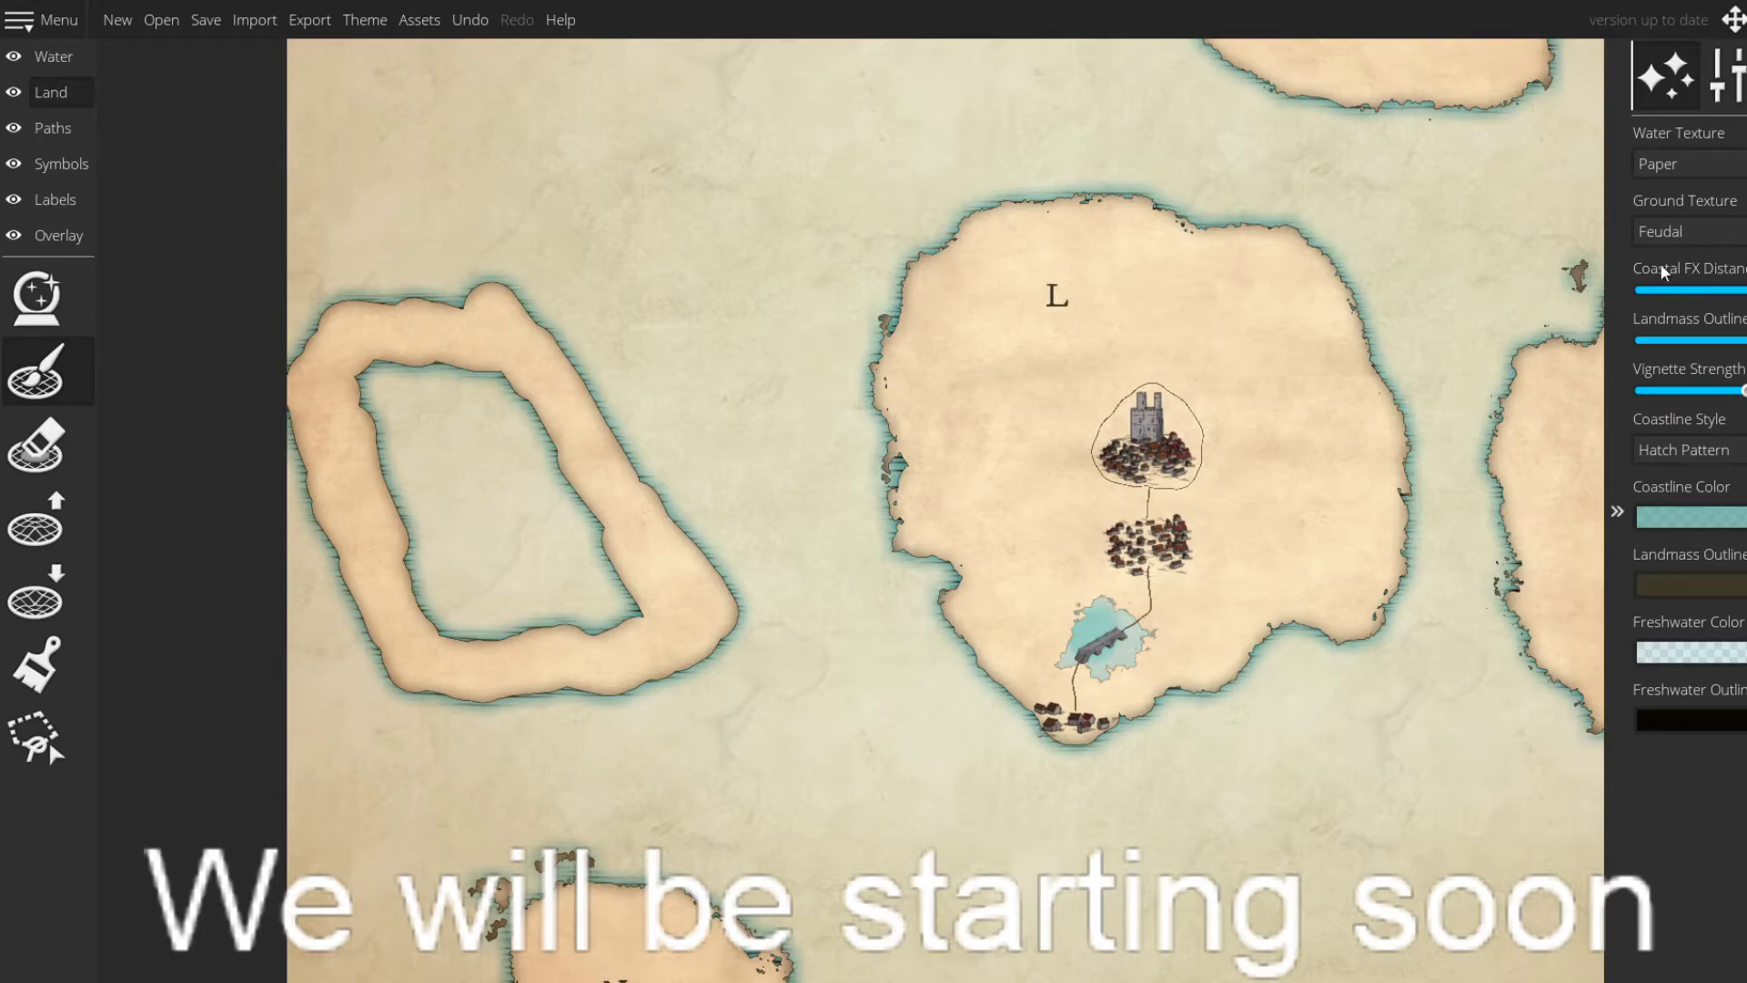
pyautogui.click(1689, 220)
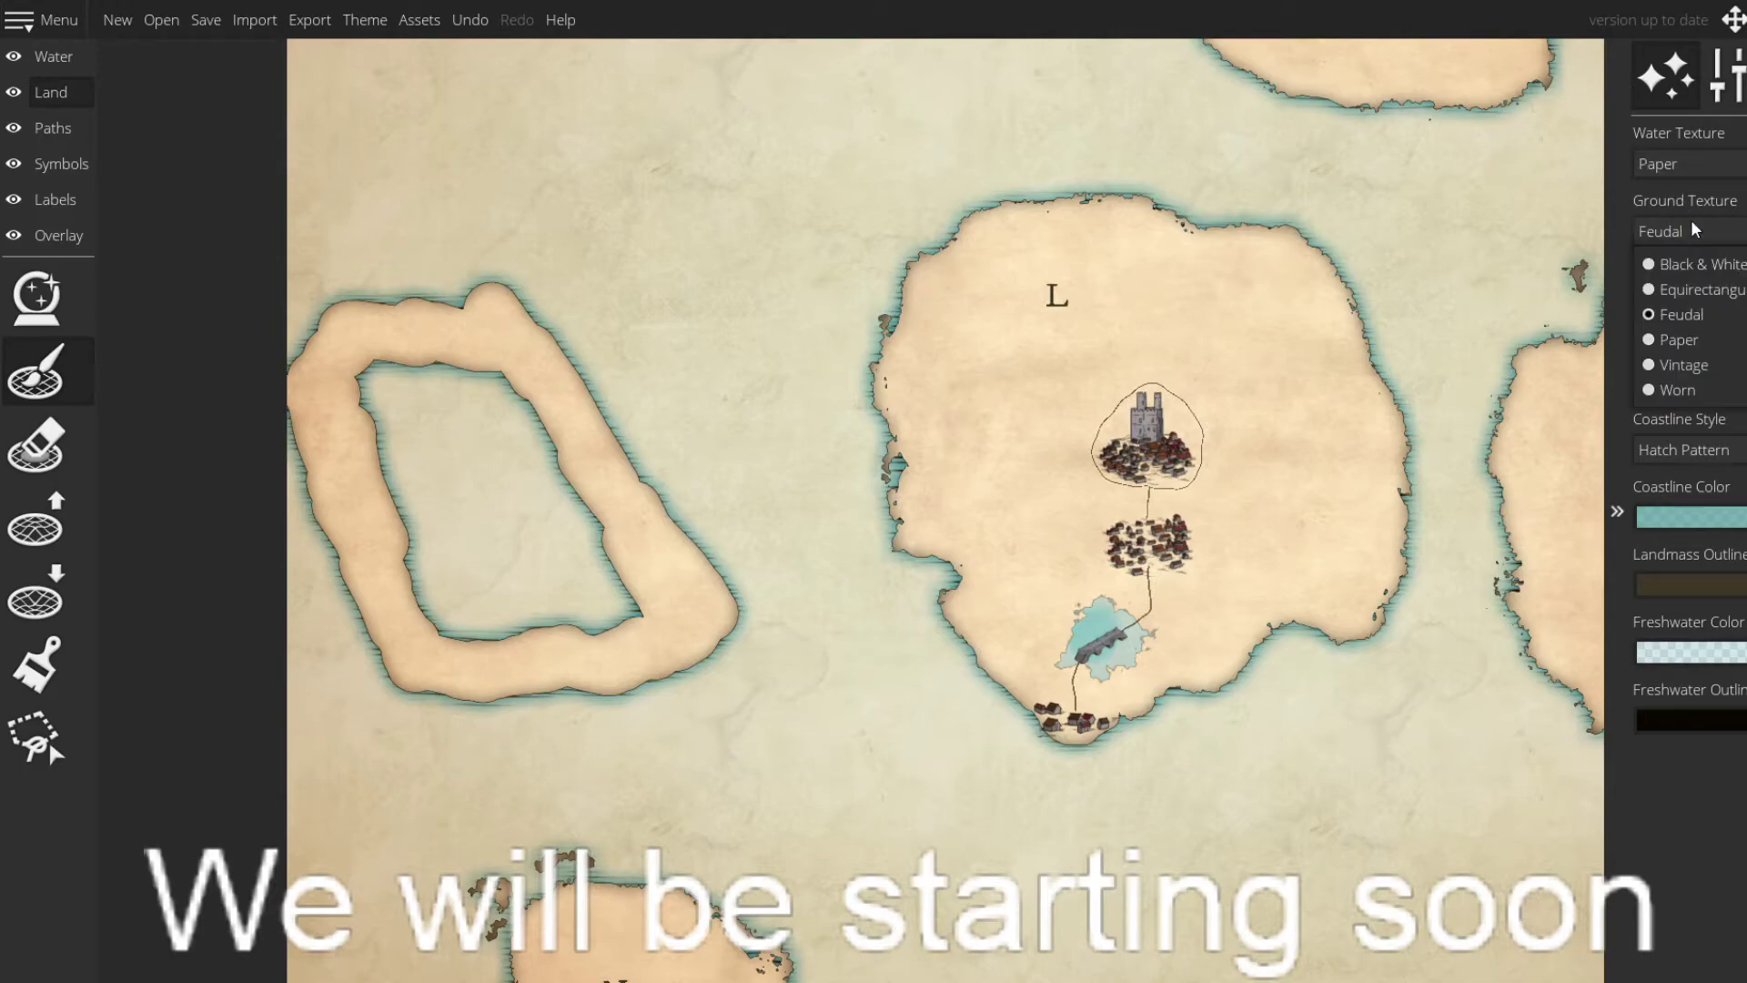
pyautogui.click(1691, 228)
pyautogui.click(1691, 227)
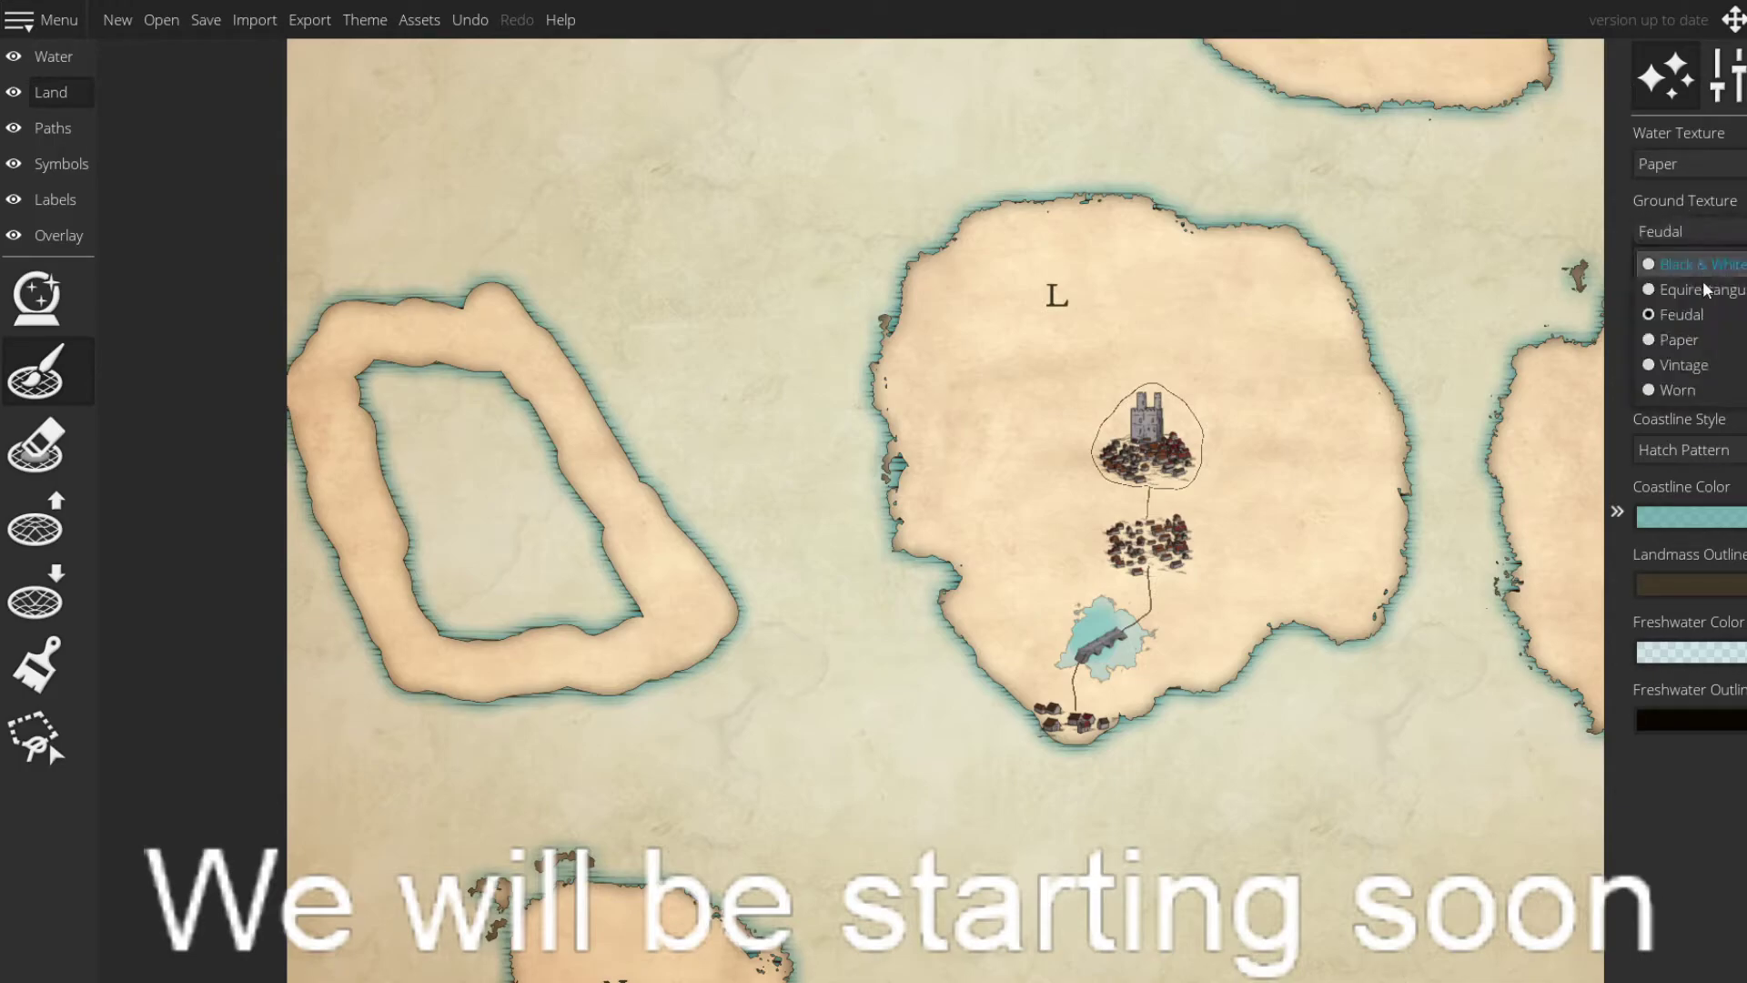
pyautogui.click(1716, 391)
pyautogui.click(1683, 228)
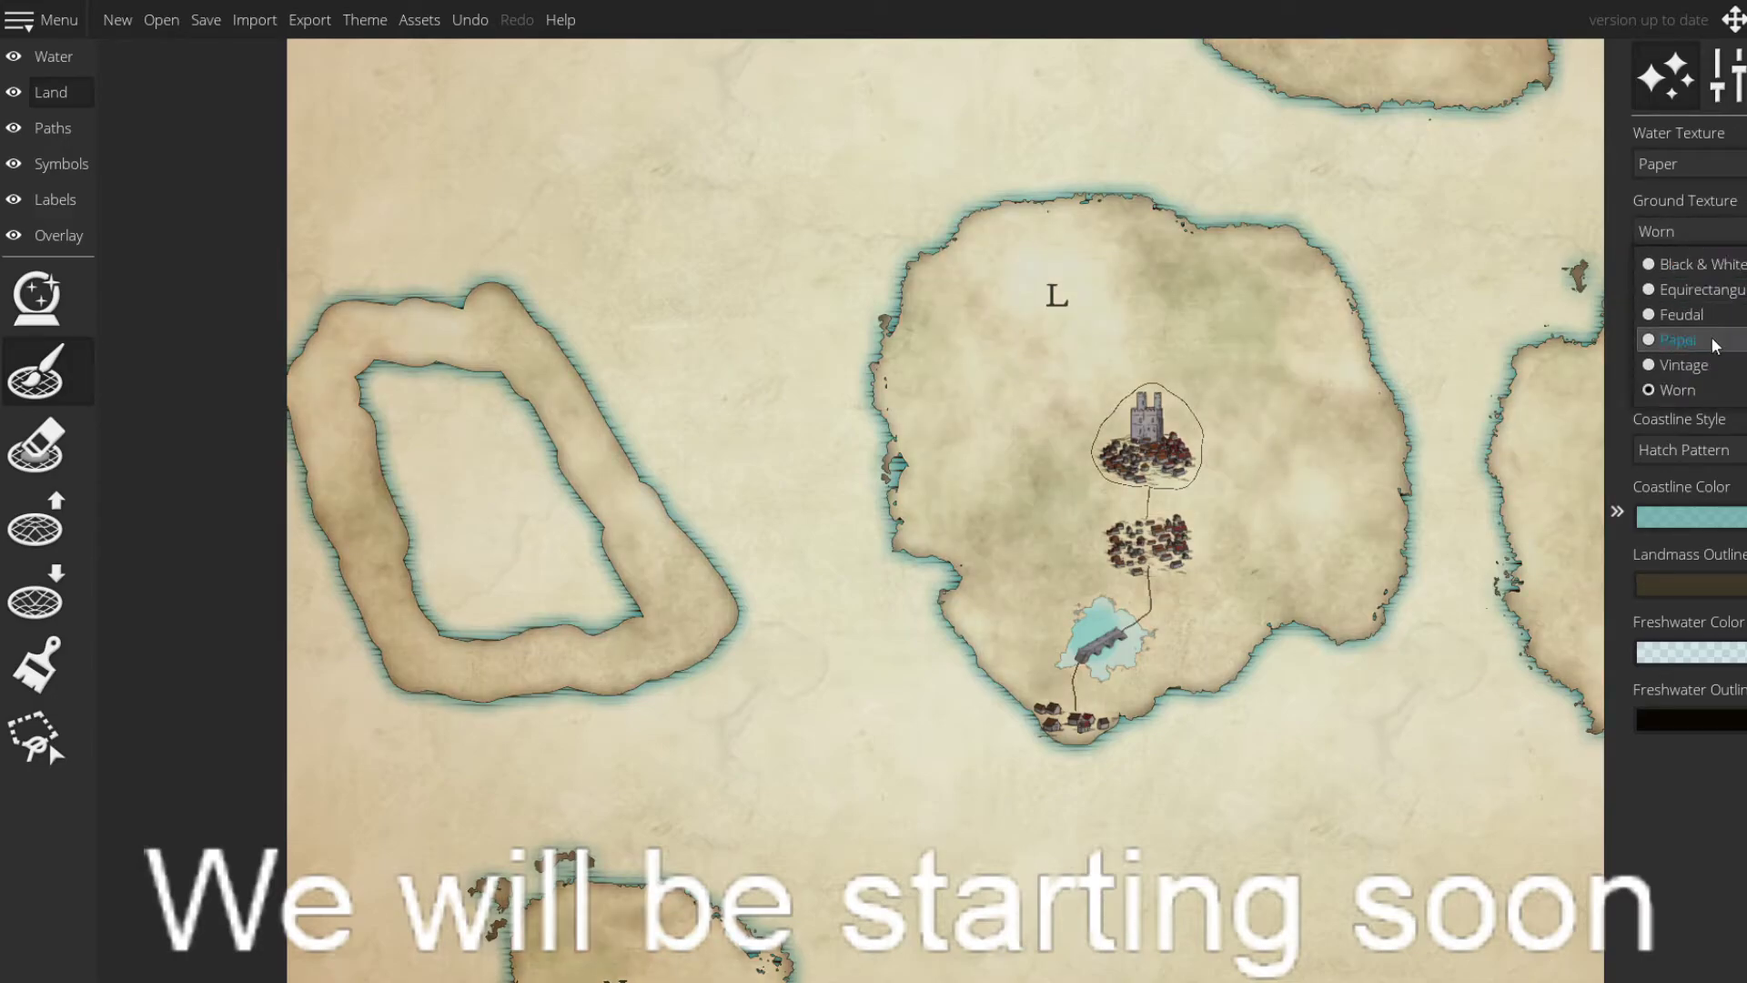
pyautogui.click(1695, 314)
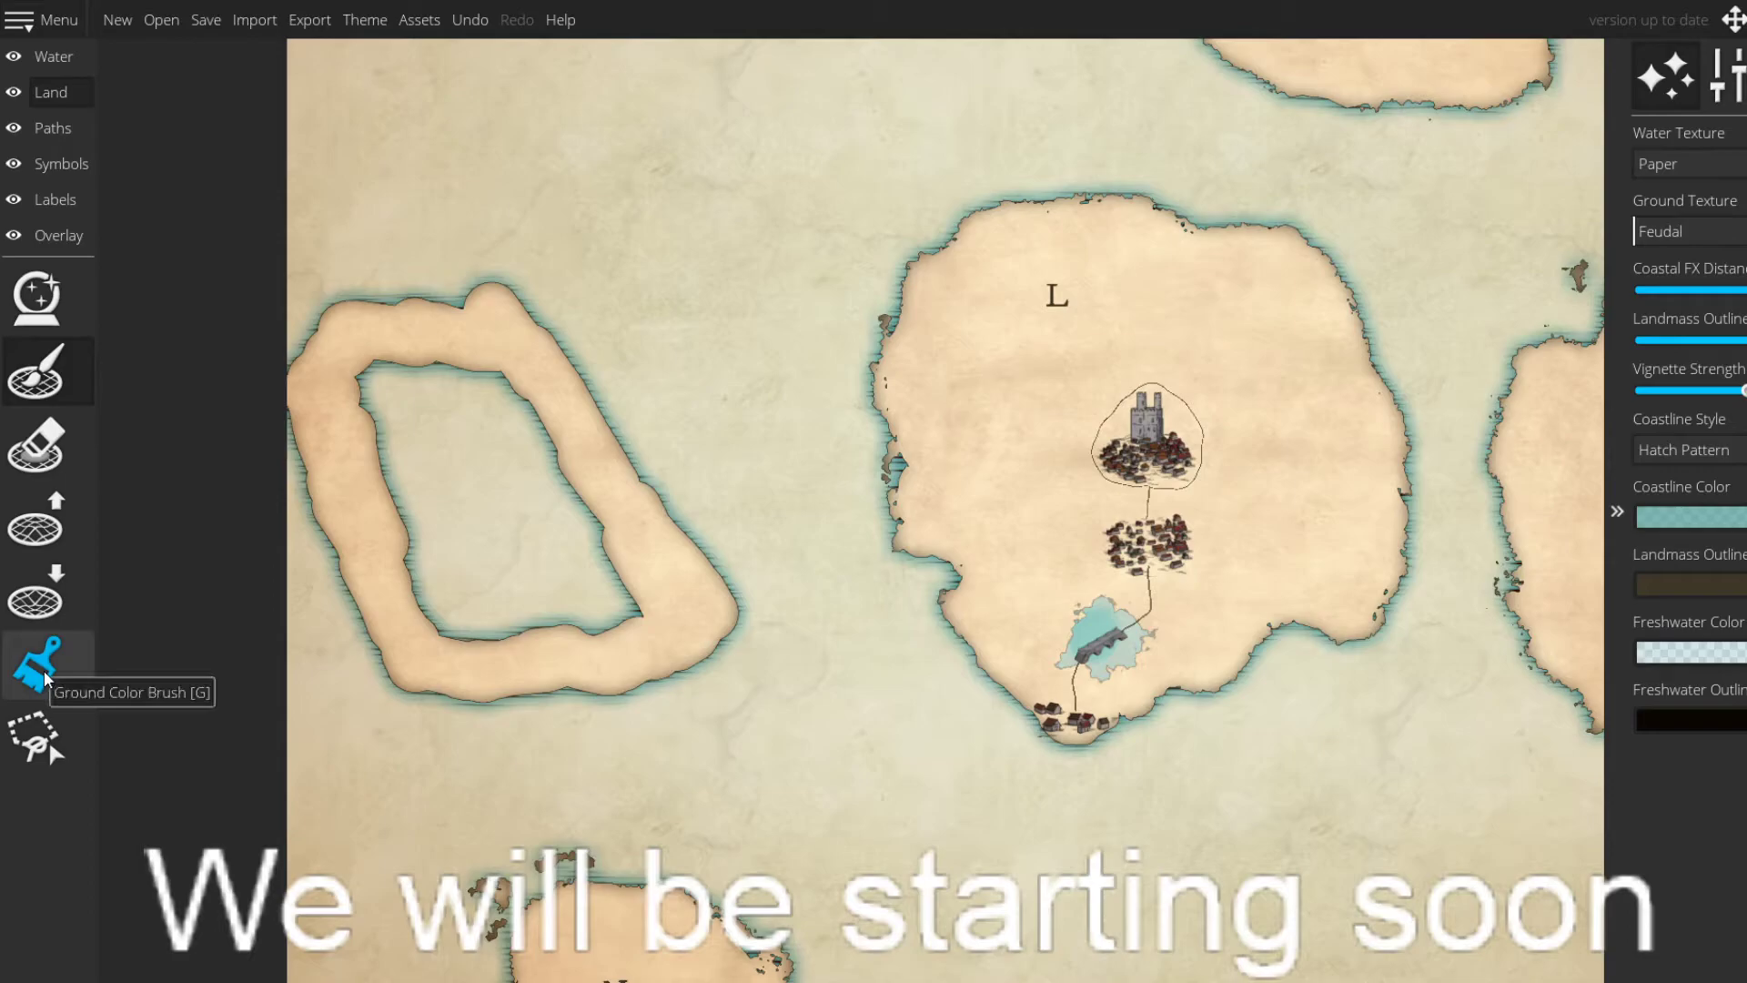
# - Fill the hollow interior of the western outline with land to make one solid landmass
pyautogui.moveTo(472, 624)
pyautogui.mouseDown()
pyautogui.moveTo(443, 565)
pyautogui.moveTo(434, 593)
pyautogui.moveTo(392, 573)
pyautogui.moveTo(571, 658)
pyautogui.moveTo(629, 580)
pyautogui.moveTo(515, 471)
pyautogui.moveTo(455, 457)
pyautogui.moveTo(447, 478)
pyautogui.moveTo(380, 479)
pyautogui.moveTo(388, 441)
pyautogui.moveTo(361, 389)
pyautogui.moveTo(531, 455)
pyautogui.moveTo(406, 656)
pyautogui.mouseUp()
pyautogui.moveTo(401, 523); pyautogui.dragTo(421, 561)
pyautogui.moveTo(497, 439)
pyautogui.mouseDown()
pyautogui.moveTo(632, 574)
pyautogui.moveTo(579, 498)
pyautogui.moveTo(625, 606)
pyautogui.moveTo(532, 648)
pyautogui.moveTo(699, 644)
pyautogui.moveTo(676, 634)
pyautogui.moveTo(747, 662)
pyautogui.mouseUp()
# - Try to erase land at the notch on the western landmass's east coast with a smaller eraser and undo it
pyautogui.click(35, 446)
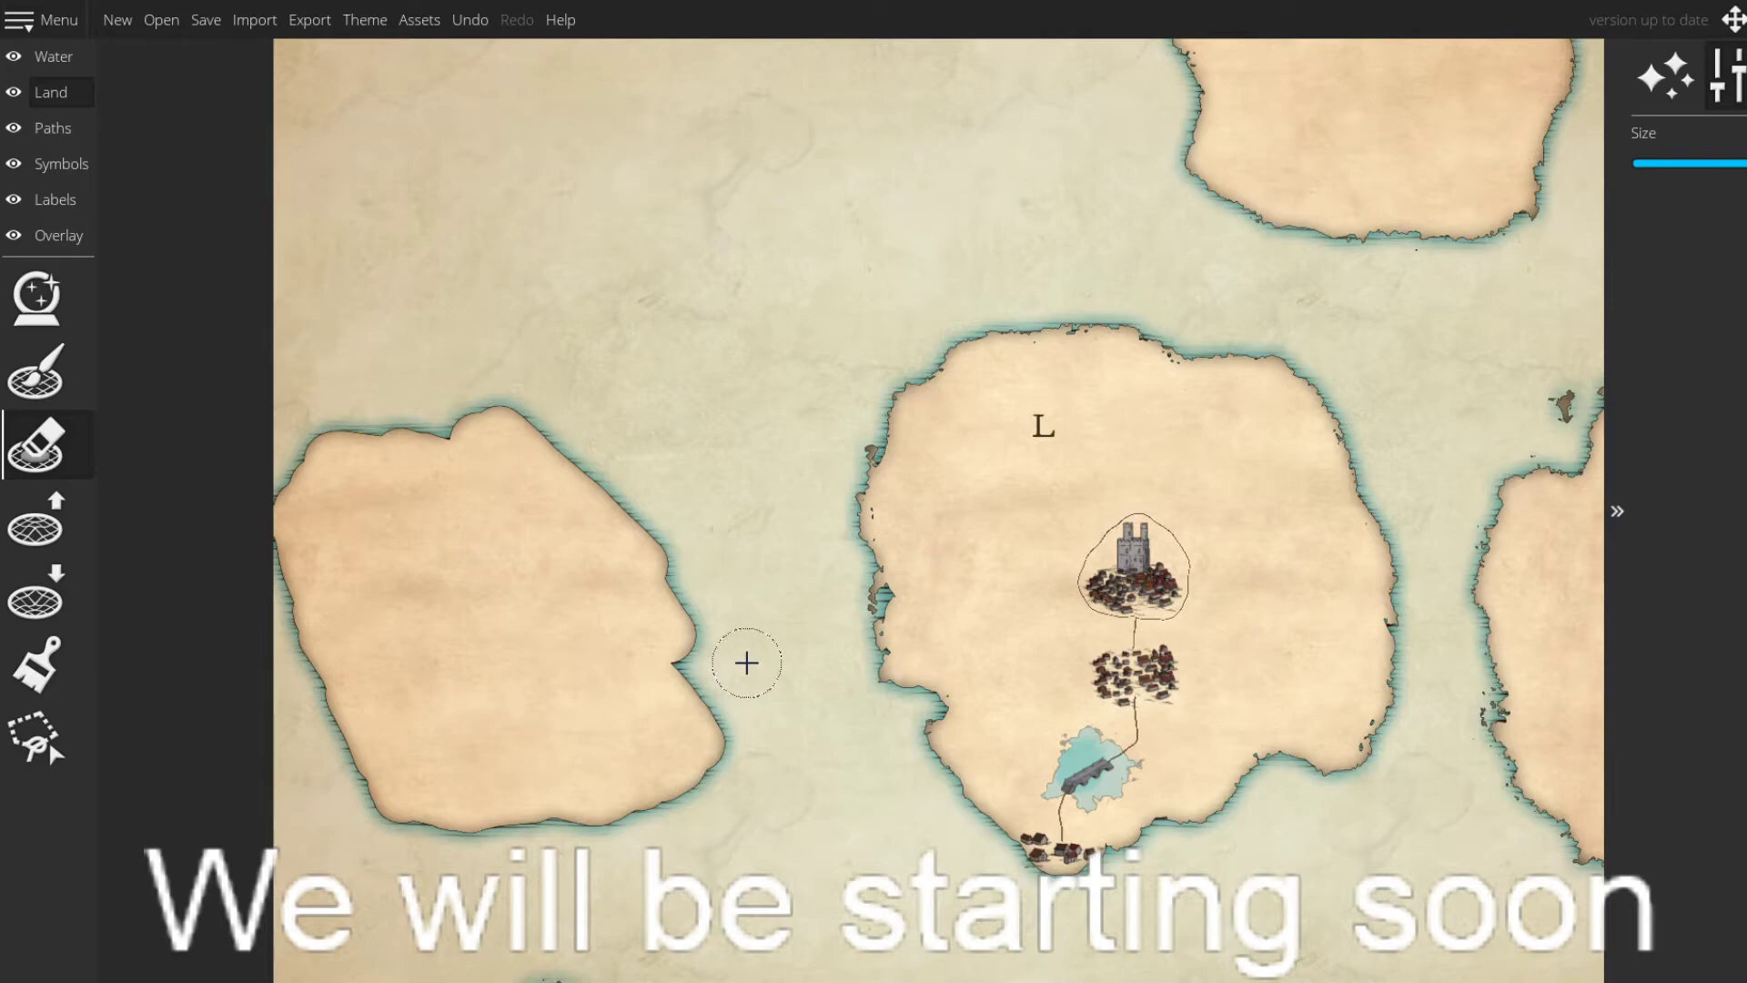
pyautogui.scroll(-1, 751, 672)
pyautogui.scroll(-3, 746, 672)
pyautogui.moveTo(713, 668)
pyautogui.mouseDown()
pyautogui.moveTo(702, 652)
pyautogui.moveTo(688, 672)
pyautogui.mouseUp()
pyautogui.hotkey('ctrl', 'z')
# - Lower the land along the western landmass's coasts to widen the eastern notch and give the shoreline a rugged edge
pyautogui.click(35, 593)
pyautogui.moveTo(665, 667)
pyautogui.mouseDown()
pyautogui.moveTo(676, 681)
pyautogui.moveTo(686, 630)
pyautogui.mouseUp()
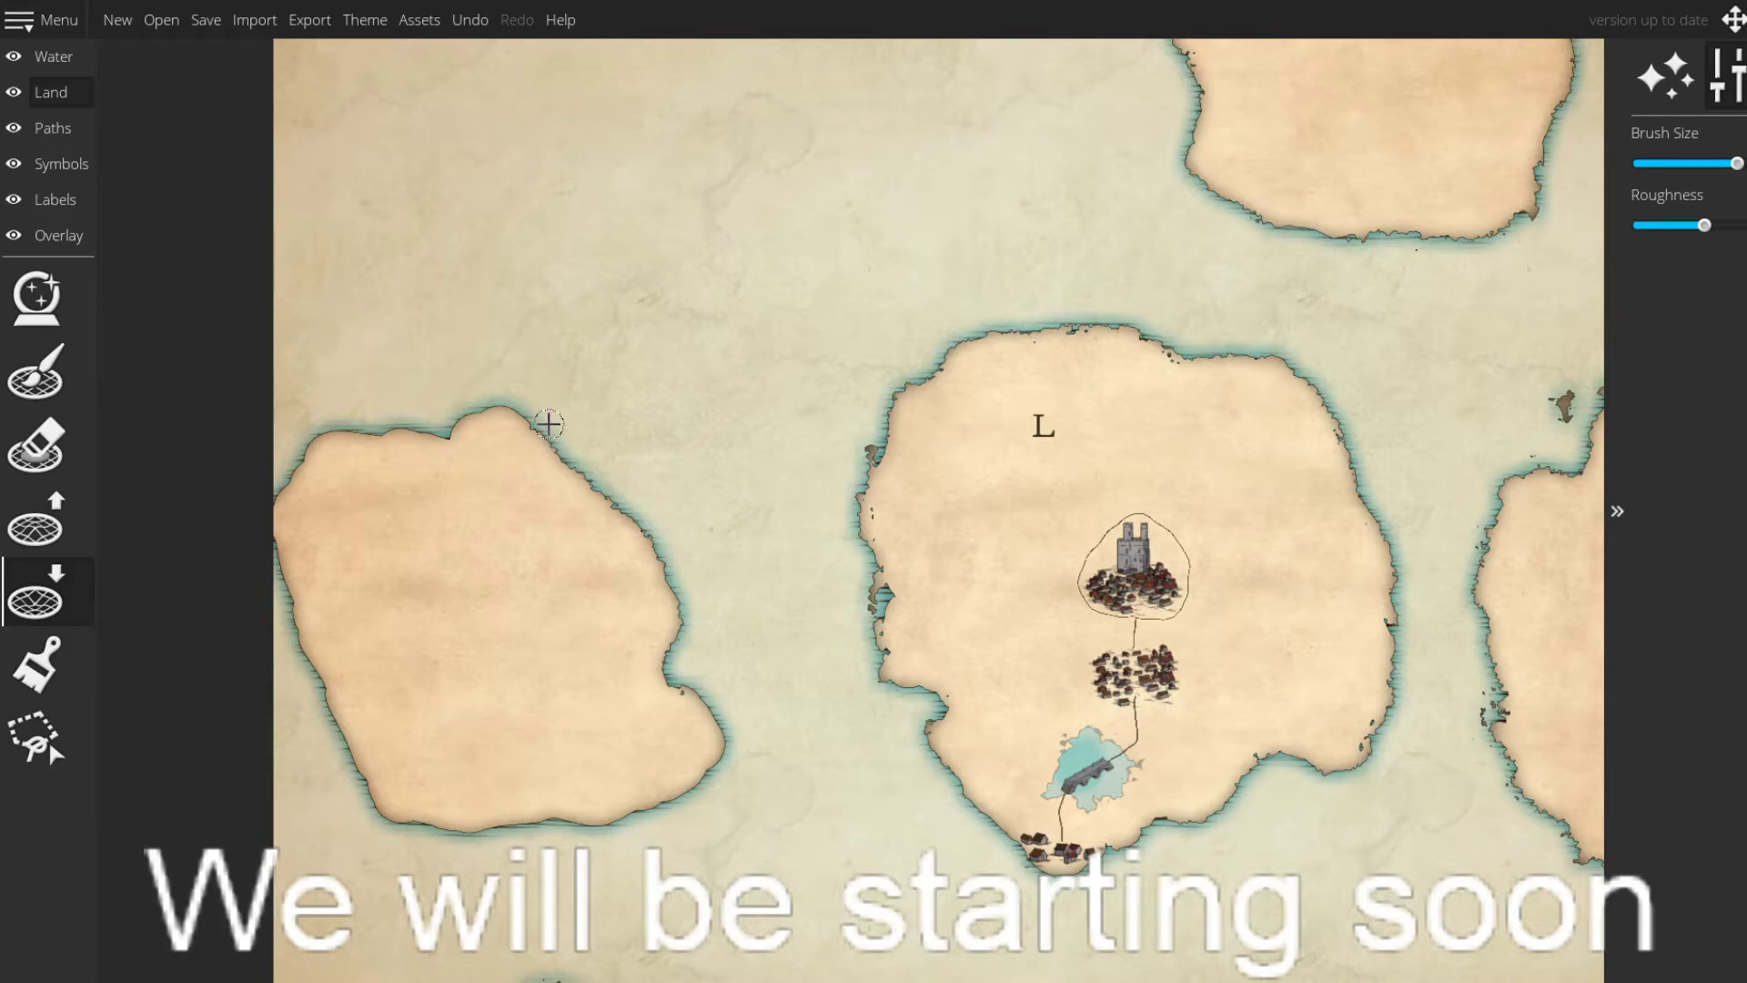
pyautogui.moveTo(485, 402)
pyautogui.mouseDown()
pyautogui.moveTo(455, 438)
pyautogui.moveTo(475, 414)
pyautogui.moveTo(520, 414)
pyautogui.moveTo(493, 430)
pyautogui.moveTo(481, 414)
pyautogui.moveTo(462, 438)
pyautogui.moveTo(393, 418)
pyautogui.moveTo(389, 439)
pyautogui.moveTo(455, 447)
pyautogui.moveTo(398, 421)
pyautogui.moveTo(429, 445)
pyautogui.moveTo(389, 428)
pyautogui.moveTo(310, 441)
pyautogui.moveTo(274, 499)
pyautogui.moveTo(297, 533)
pyautogui.moveTo(263, 508)
pyautogui.moveTo(322, 678)
pyautogui.moveTo(280, 606)
pyautogui.moveTo(382, 797)
pyautogui.moveTo(387, 761)
pyautogui.moveTo(352, 747)
pyautogui.moveTo(377, 784)
pyautogui.moveTo(341, 756)
pyautogui.moveTo(370, 785)
pyautogui.mouseUp()
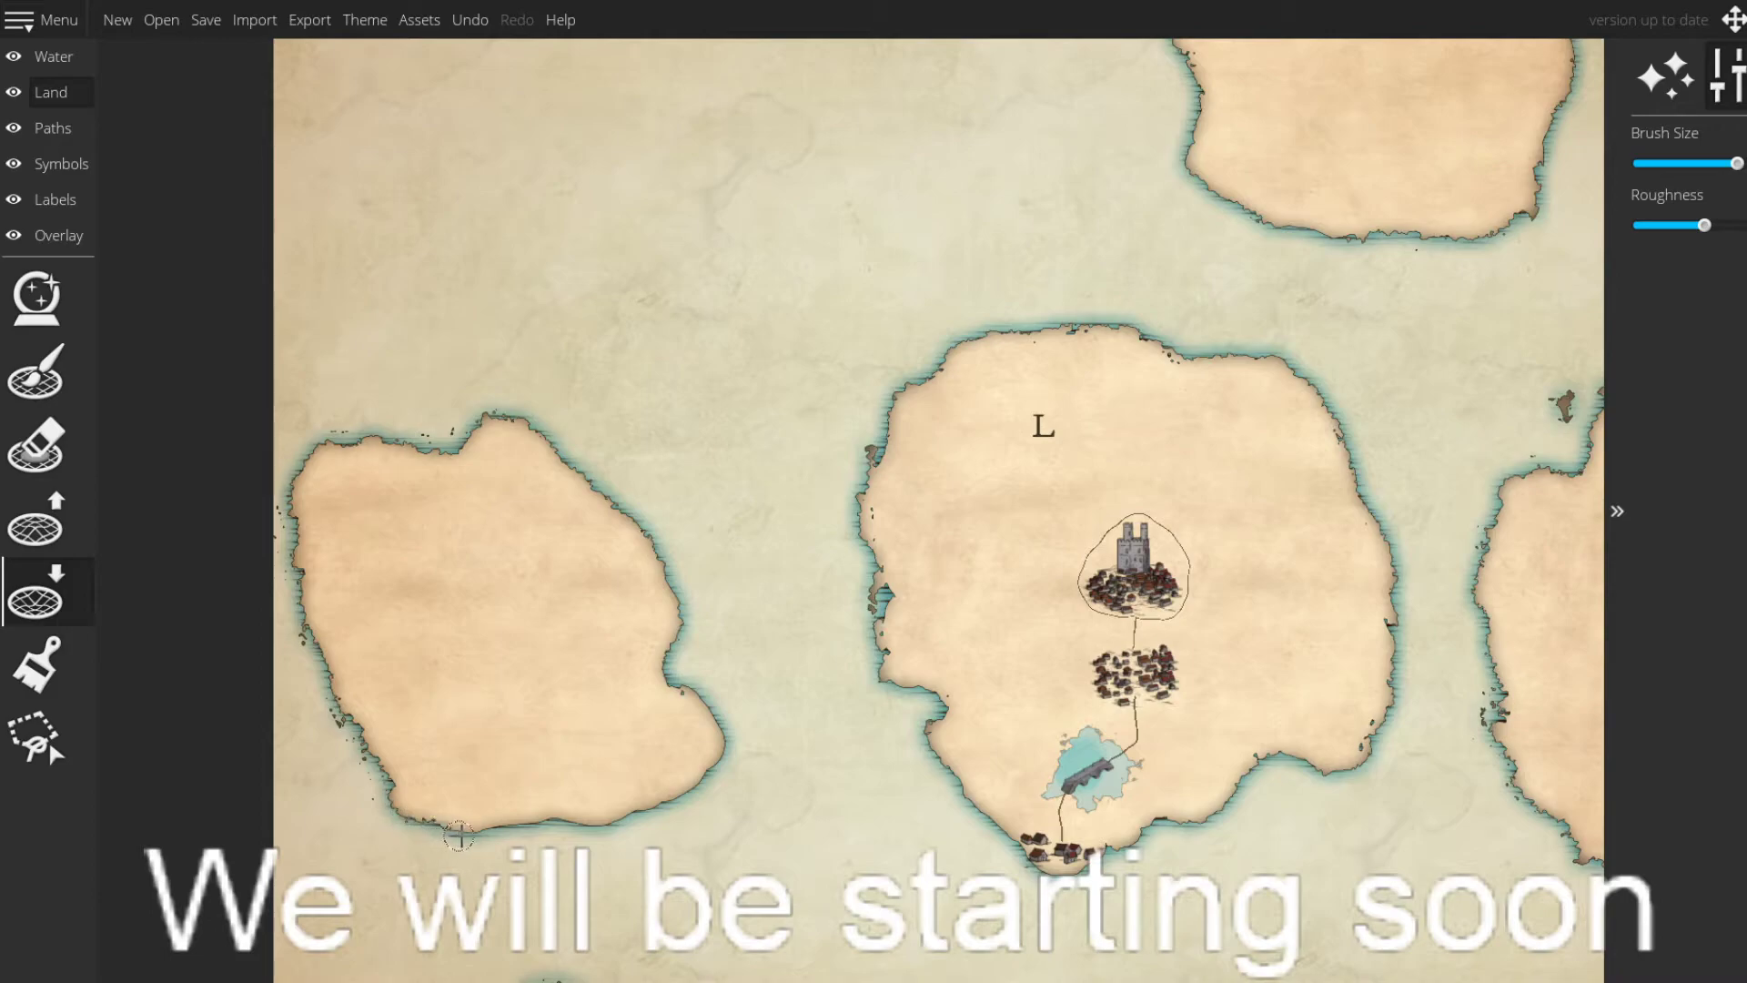
pyautogui.moveTo(518, 826)
pyautogui.mouseDown()
pyautogui.moveTo(569, 817)
pyautogui.moveTo(521, 820)
pyautogui.moveTo(667, 803)
pyautogui.mouseUp()
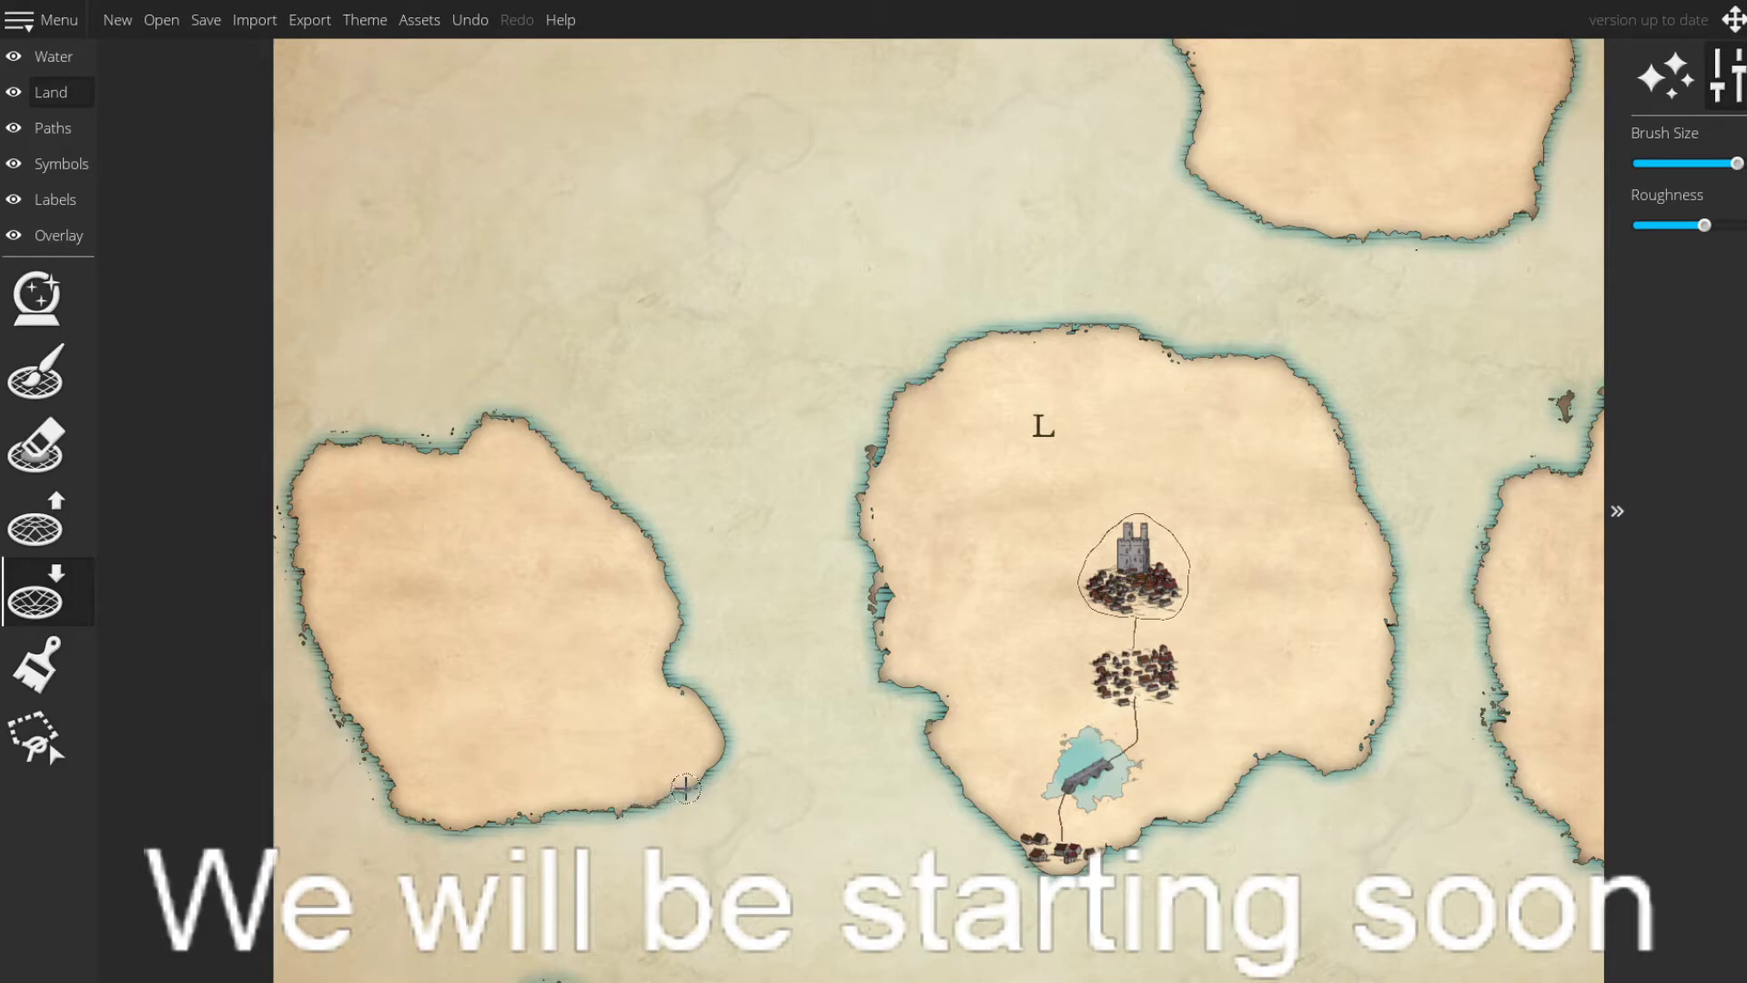
pyautogui.moveTo(712, 765)
pyautogui.mouseDown()
pyautogui.moveTo(686, 682)
pyautogui.moveTo(618, 638)
pyautogui.moveTo(646, 670)
pyautogui.mouseUp()
# - Raise a scatter of small islets just off the western landmass's northwest coast, undoing the unwanted strokes
pyautogui.moveTo(567, 808)
pyautogui.mouseDown()
pyautogui.moveTo(579, 667)
pyautogui.moveTo(562, 687)
pyautogui.moveTo(592, 631)
pyautogui.moveTo(592, 675)
pyautogui.mouseUp()
pyautogui.click(34, 519)
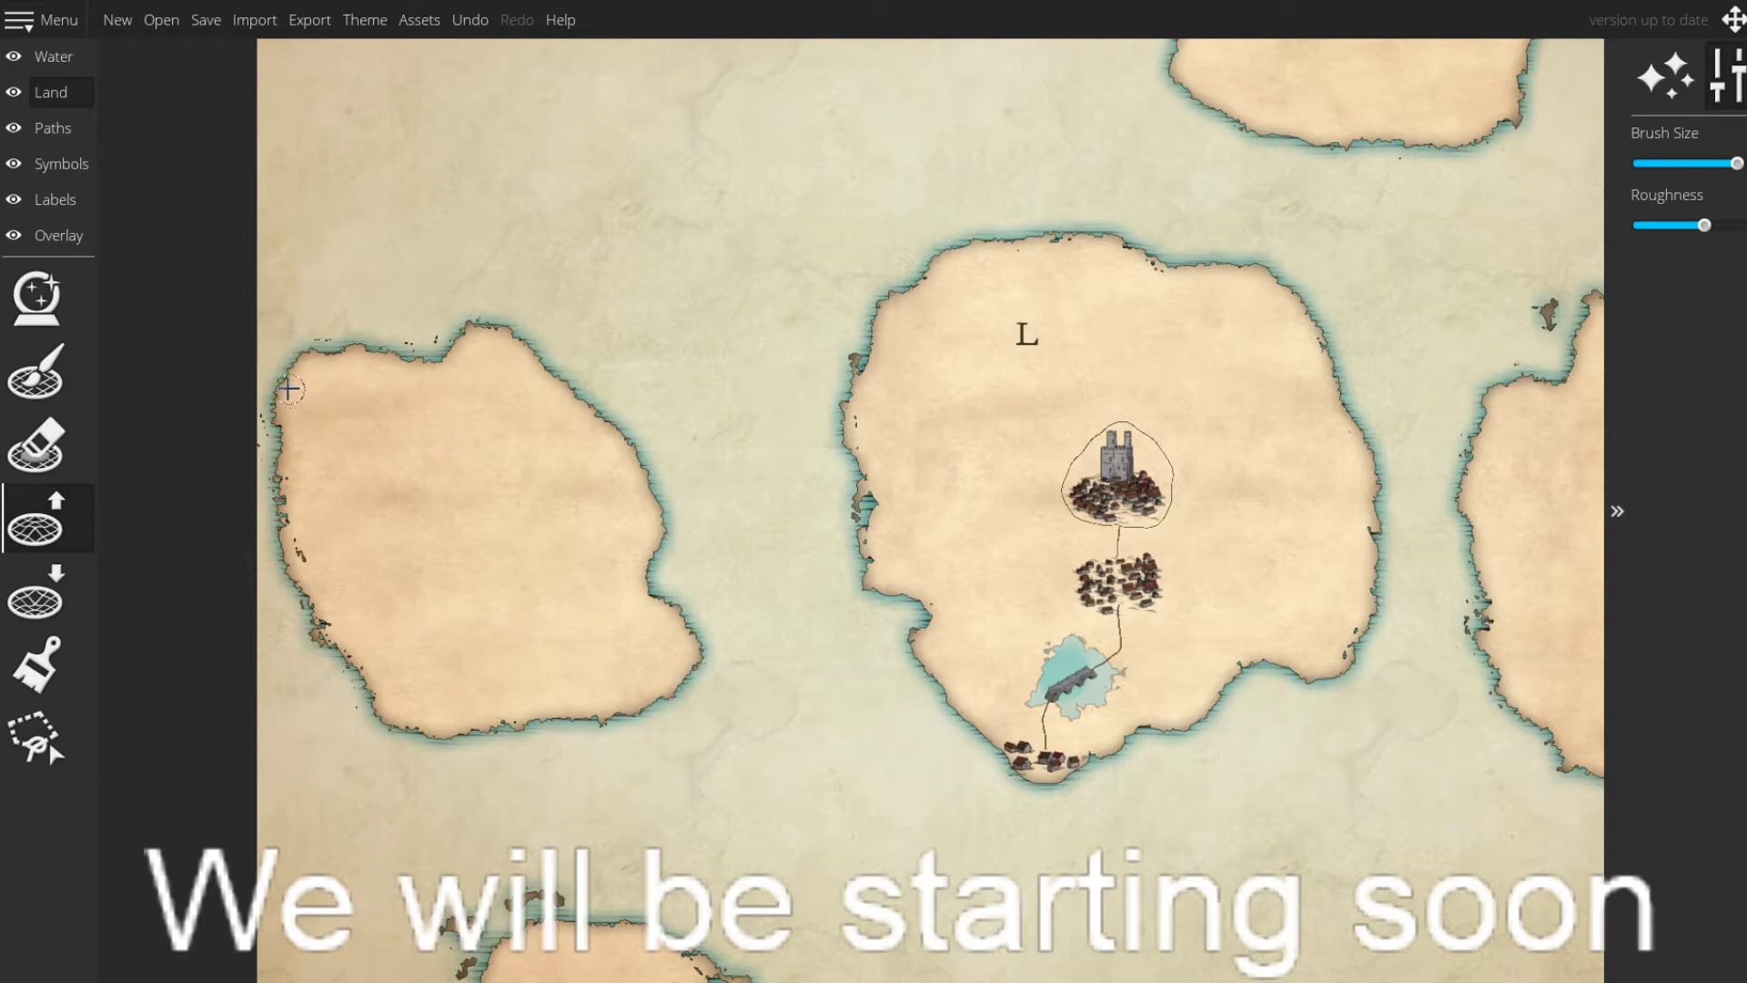
pyautogui.moveTo(297, 376)
pyautogui.mouseDown()
pyautogui.moveTo(336, 378)
pyautogui.moveTo(296, 340)
pyautogui.moveTo(359, 381)
pyautogui.moveTo(330, 360)
pyautogui.moveTo(475, 395)
pyautogui.moveTo(412, 388)
pyautogui.moveTo(435, 371)
pyautogui.moveTo(355, 337)
pyautogui.moveTo(325, 361)
pyautogui.moveTo(409, 377)
pyautogui.moveTo(371, 347)
pyautogui.moveTo(303, 333)
pyautogui.moveTo(349, 368)
pyautogui.moveTo(272, 331)
pyautogui.moveTo(314, 363)
pyautogui.moveTo(326, 341)
pyautogui.moveTo(297, 367)
pyautogui.moveTo(293, 308)
pyautogui.moveTo(369, 326)
pyautogui.moveTo(337, 357)
pyautogui.moveTo(314, 320)
pyautogui.moveTo(416, 339)
pyautogui.moveTo(352, 358)
pyautogui.moveTo(305, 305)
pyautogui.moveTo(374, 354)
pyautogui.mouseUp()
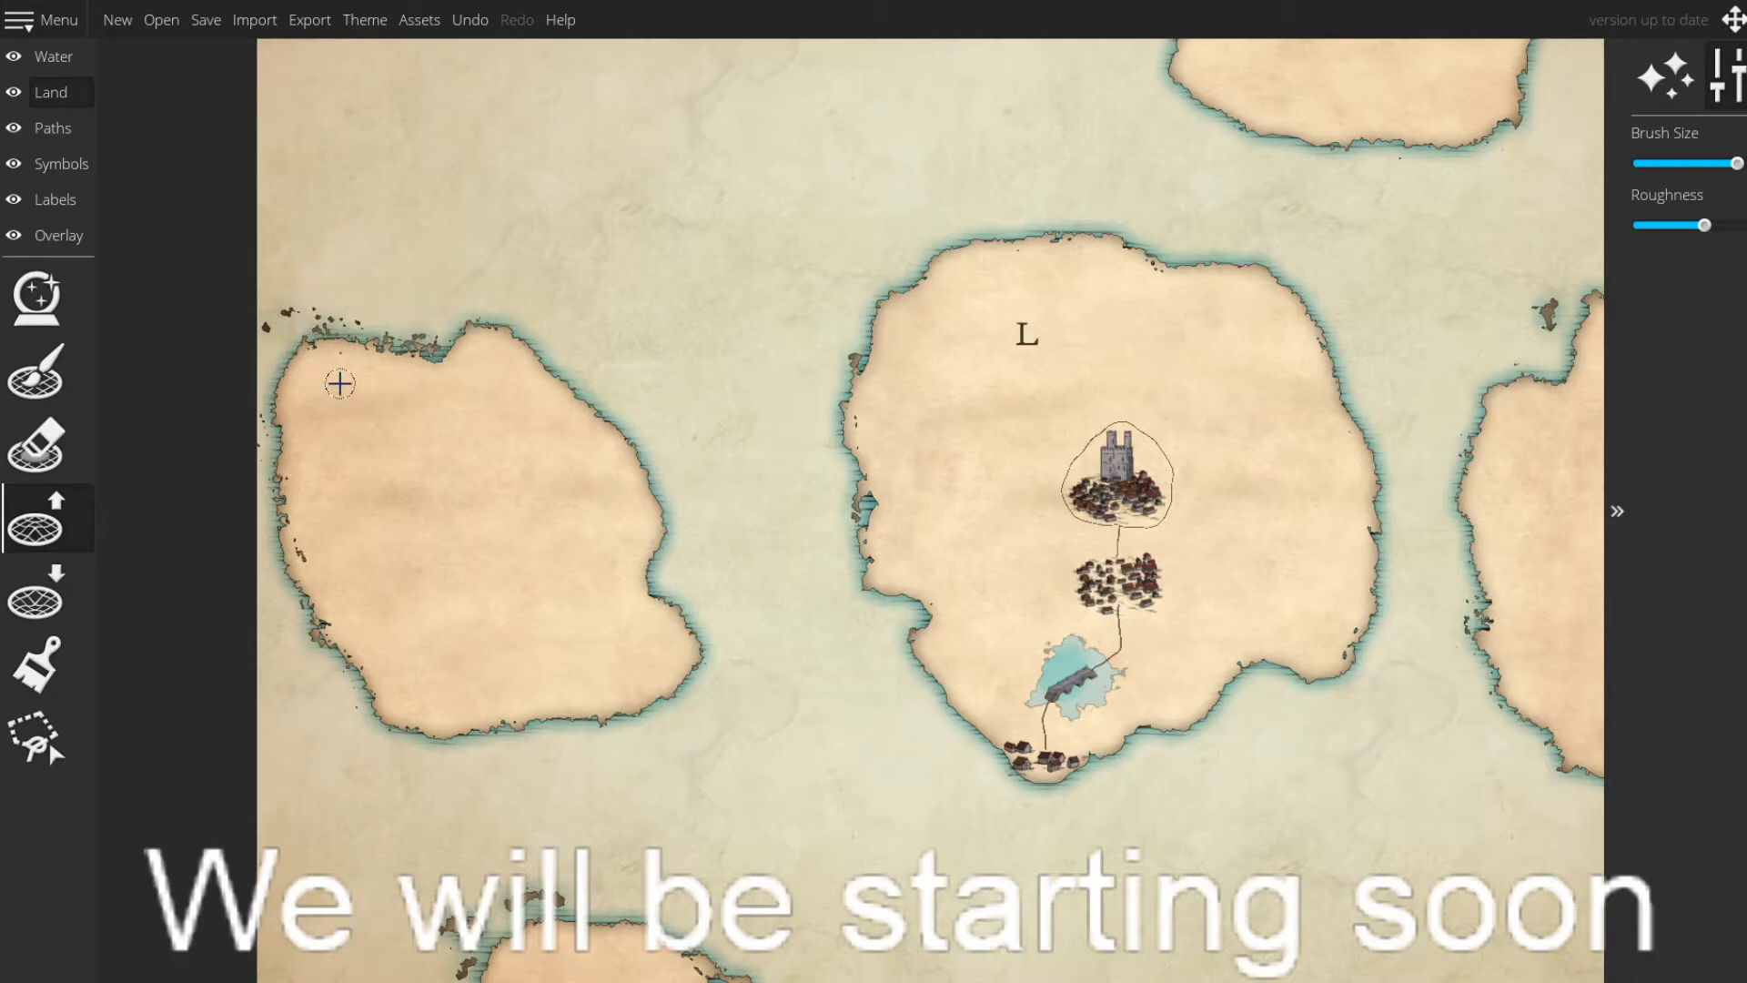
pyautogui.hotkey('ctrl', 'z')
pyautogui.hotkey('ctrl', 'z')
pyautogui.click(333, 296)
pyautogui.moveTo(357, 309)
pyautogui.mouseDown()
pyautogui.moveTo(398, 331)
pyautogui.moveTo(391, 355)
pyautogui.moveTo(386, 324)
pyautogui.moveTo(320, 296)
pyautogui.moveTo(371, 328)
pyautogui.mouseUp()
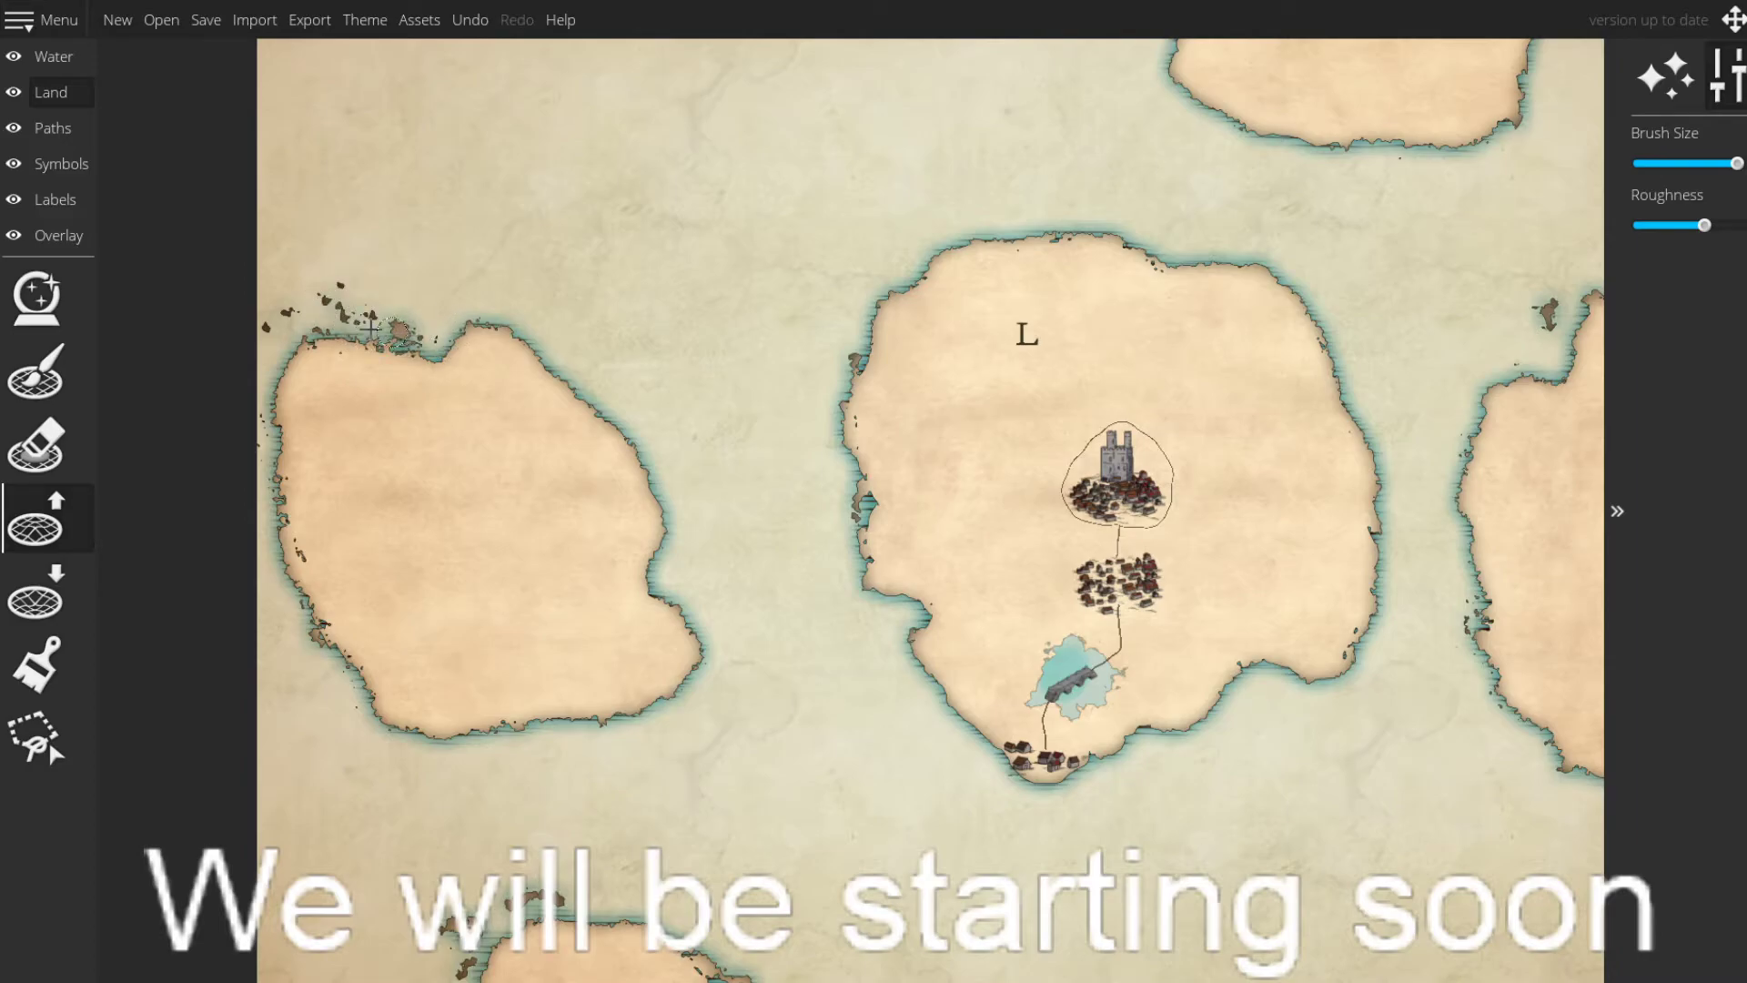
pyautogui.press('Down')
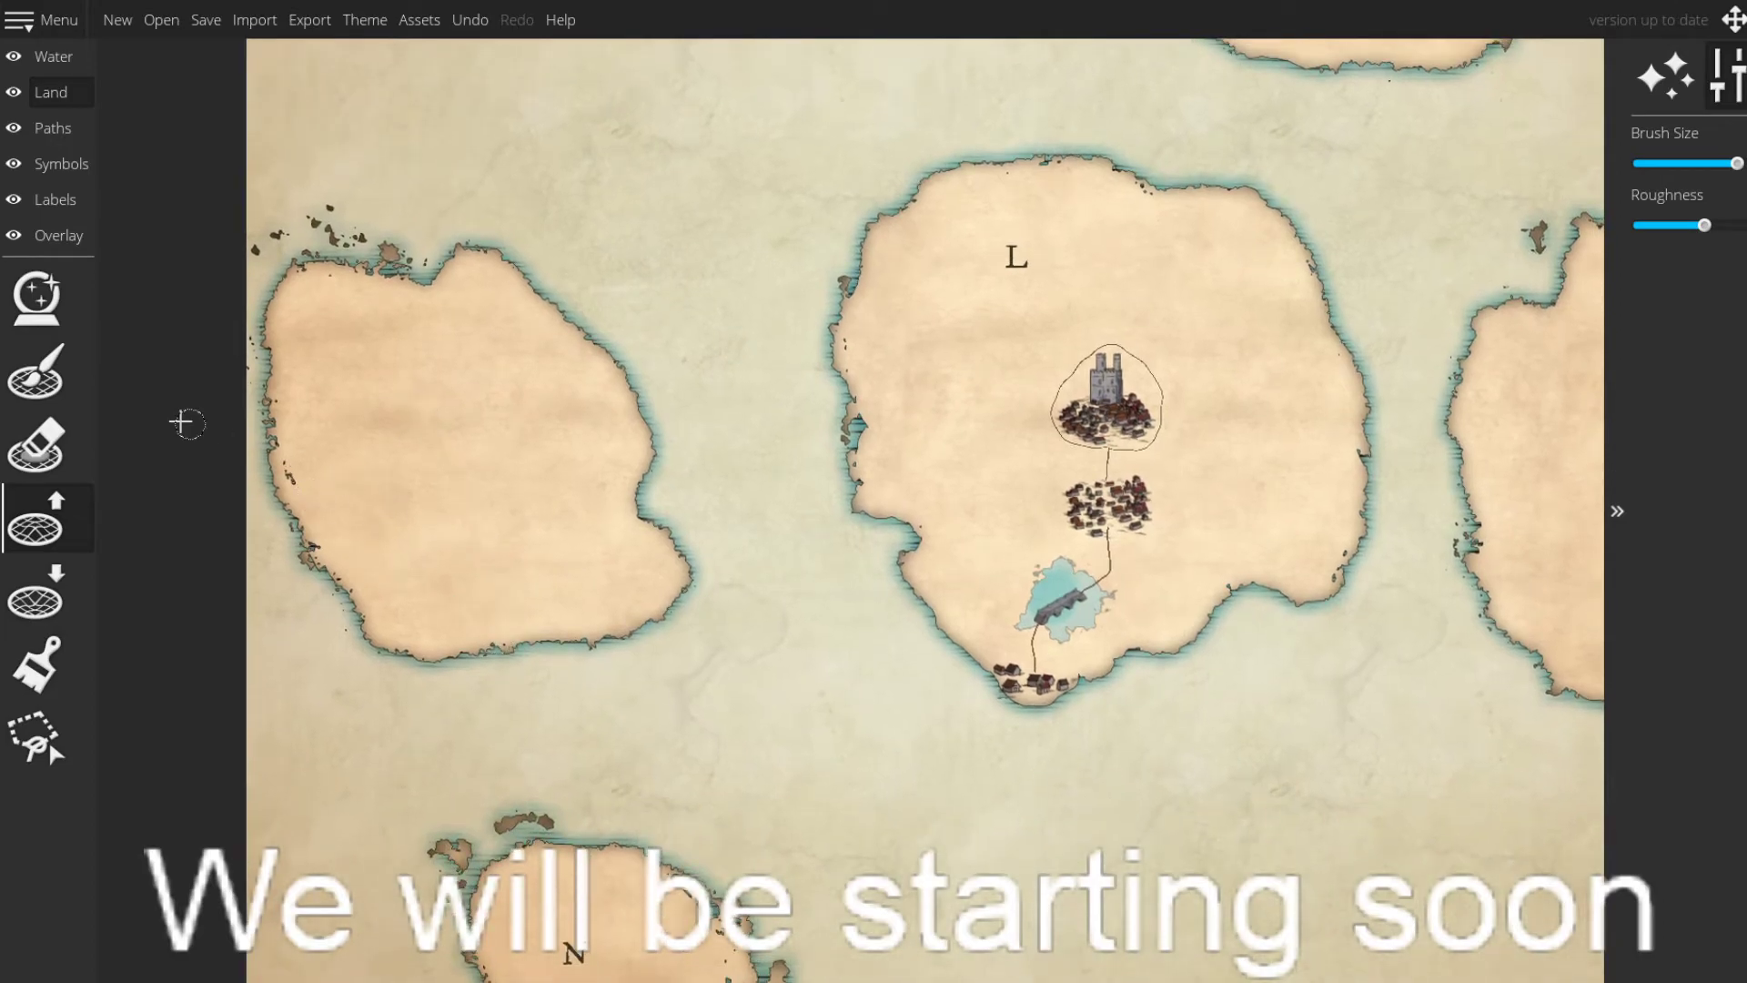
# - Add a text label T in the middle of the western landmass
pyautogui.click(43, 676)
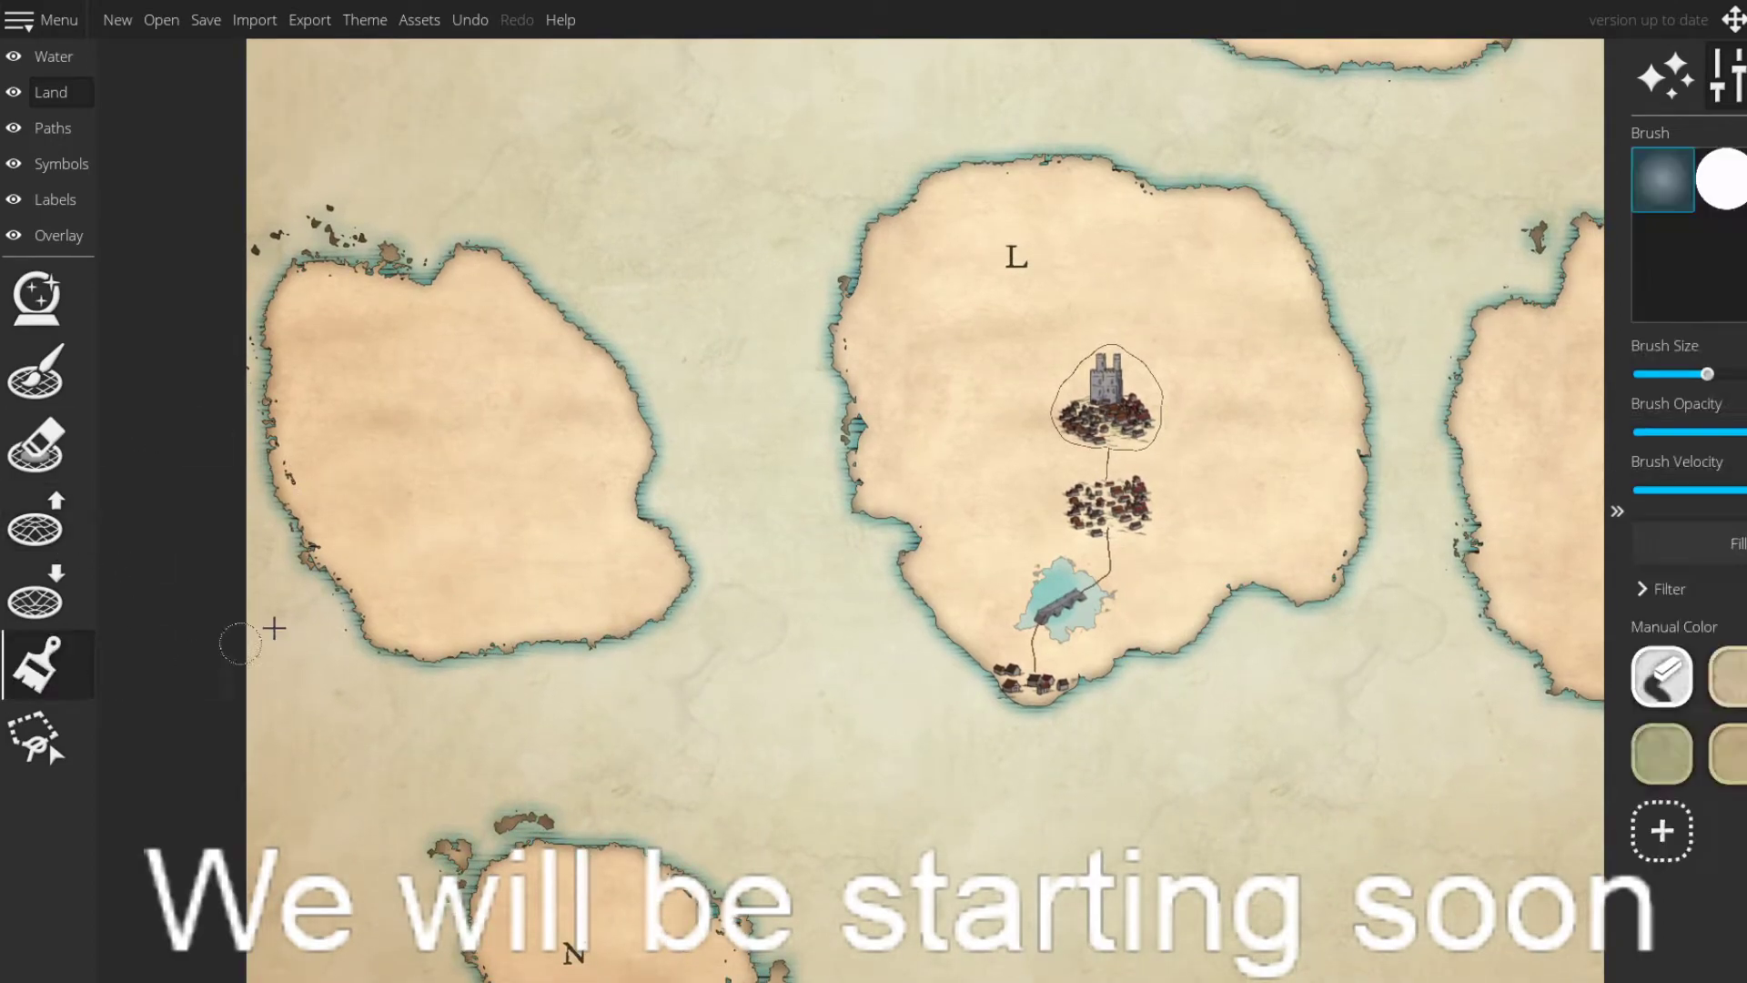
pyautogui.press('Up')
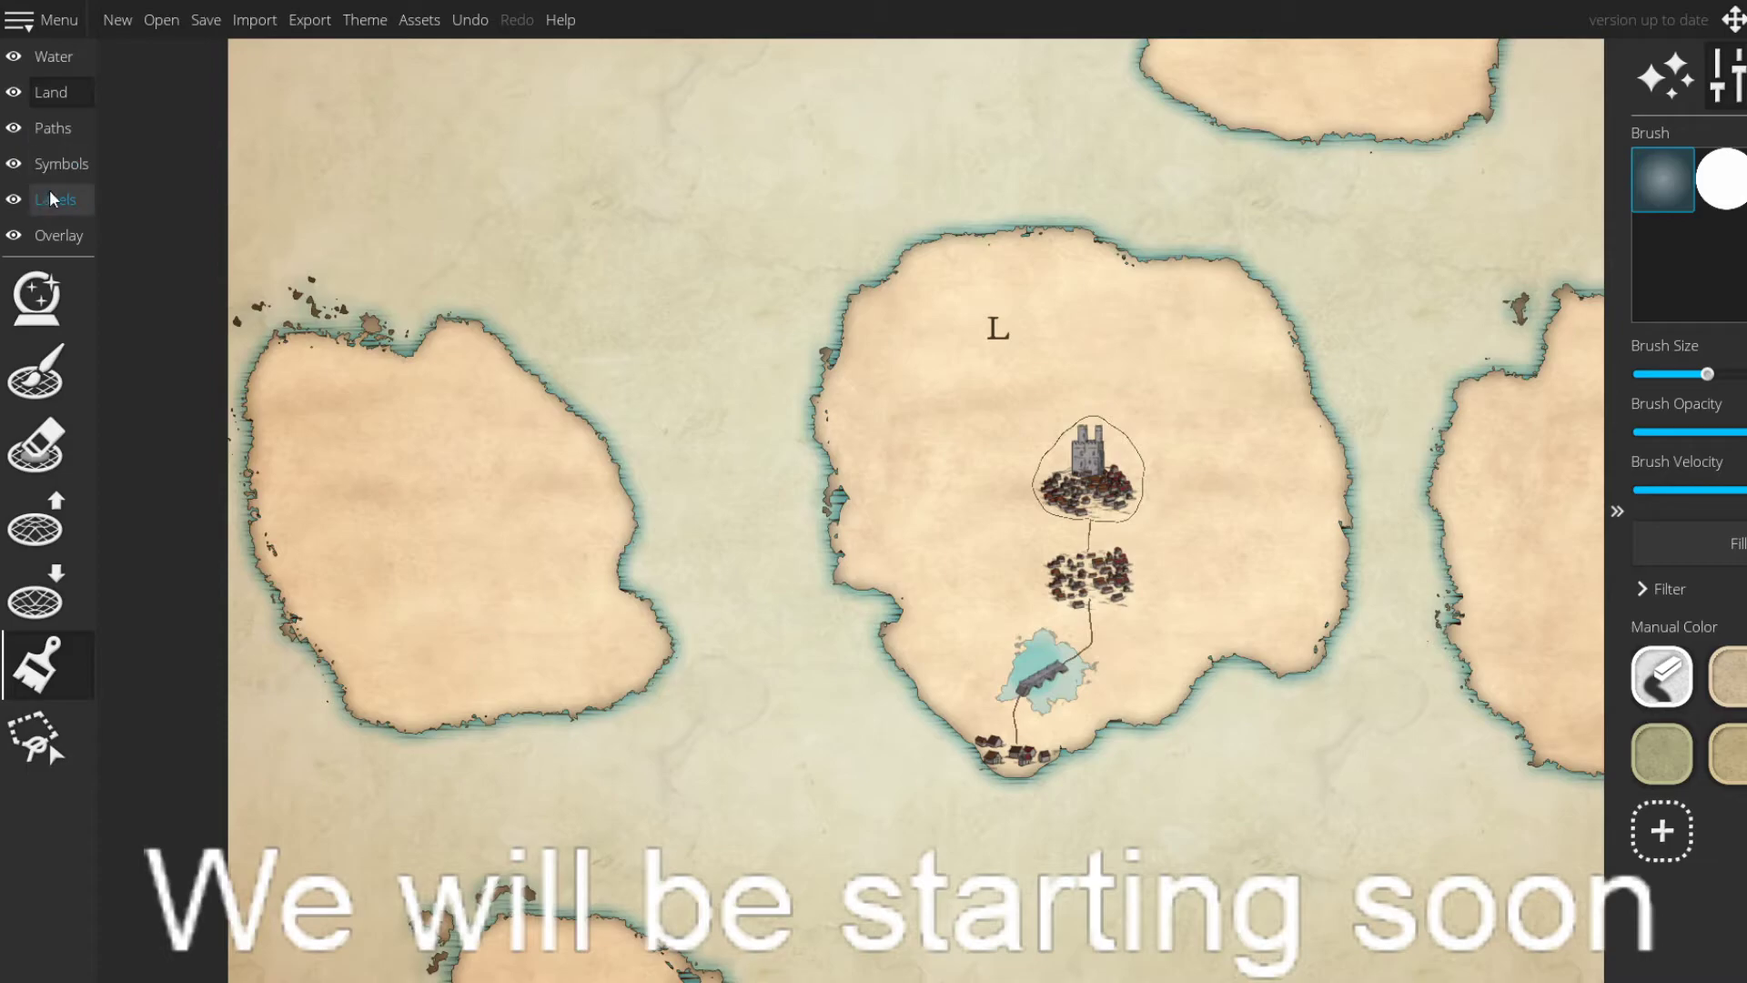
pyautogui.click(50, 199)
pyautogui.click(37, 296)
pyautogui.press('Up')
pyautogui.moveTo(370, 416); pyautogui.dragTo(376, 369)
pyautogui.moveTo(631, 706); pyautogui.dragTo(301, 581)
pyautogui.moveTo(641, 619); pyautogui.dragTo(1020, 614)
pyautogui.click(416, 435)
pyautogui.write('T')
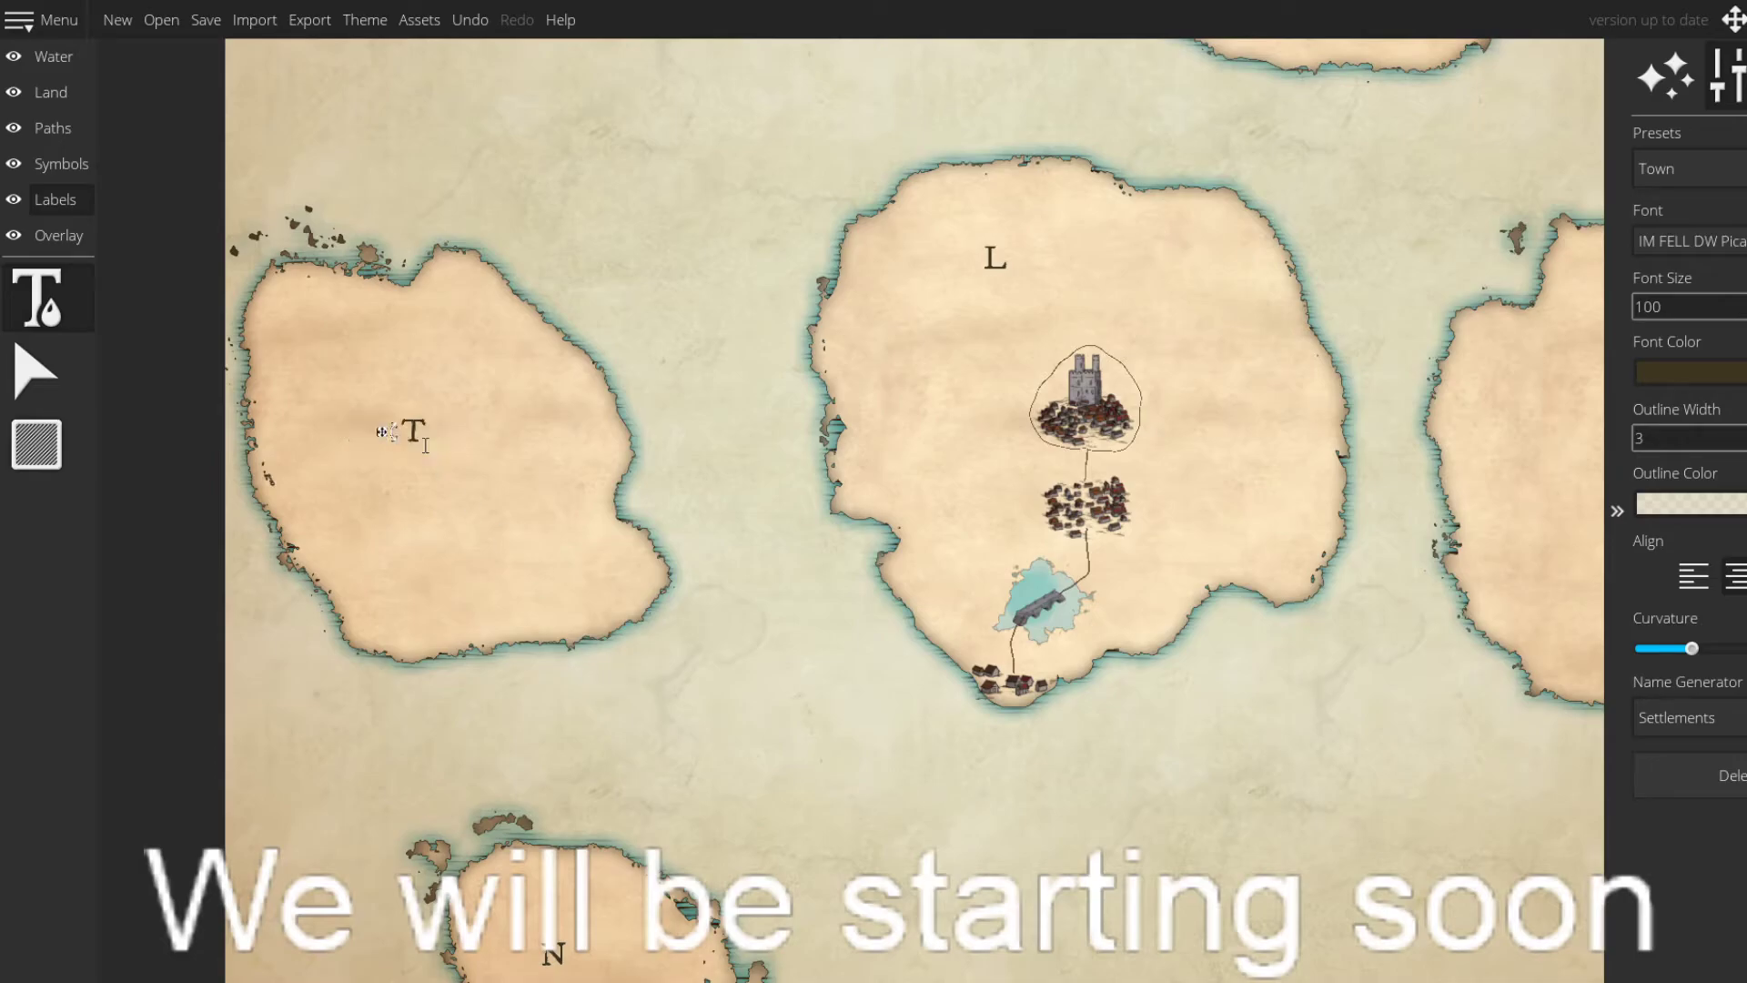
# - Create the custom grey ground color 7a7676 and paint a small soft patch of it in the south of landmass T
pyautogui.click(55, 104)
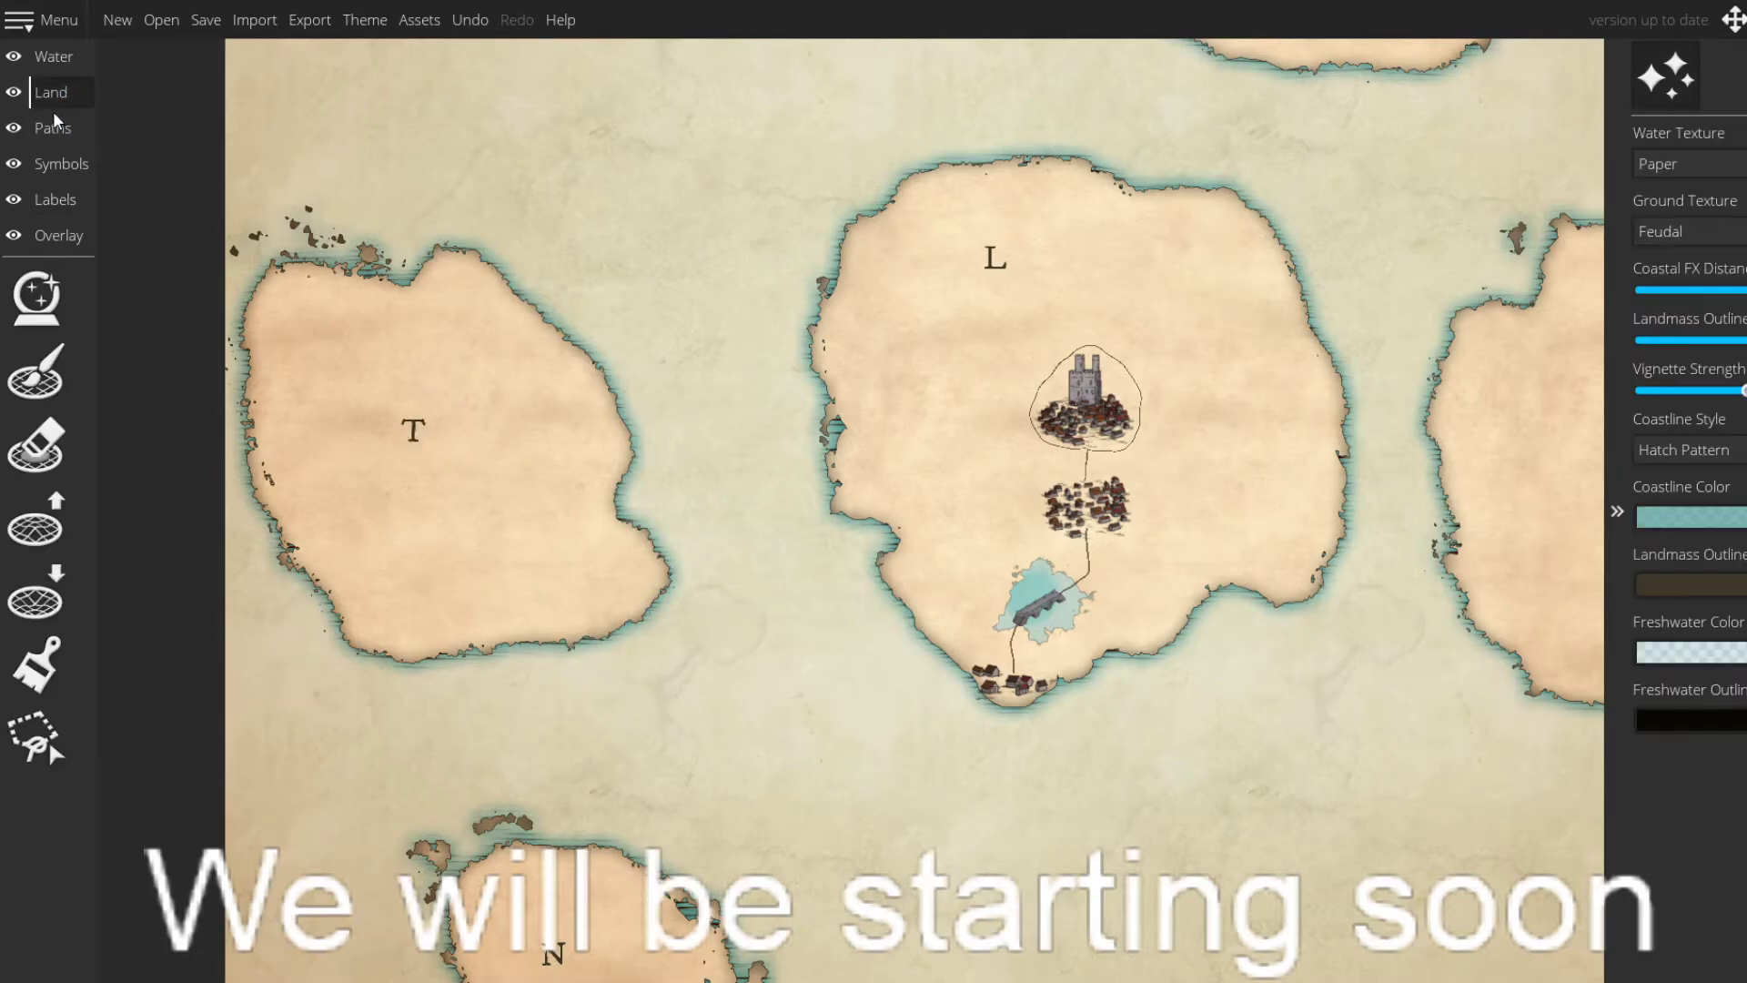
pyautogui.click(50, 663)
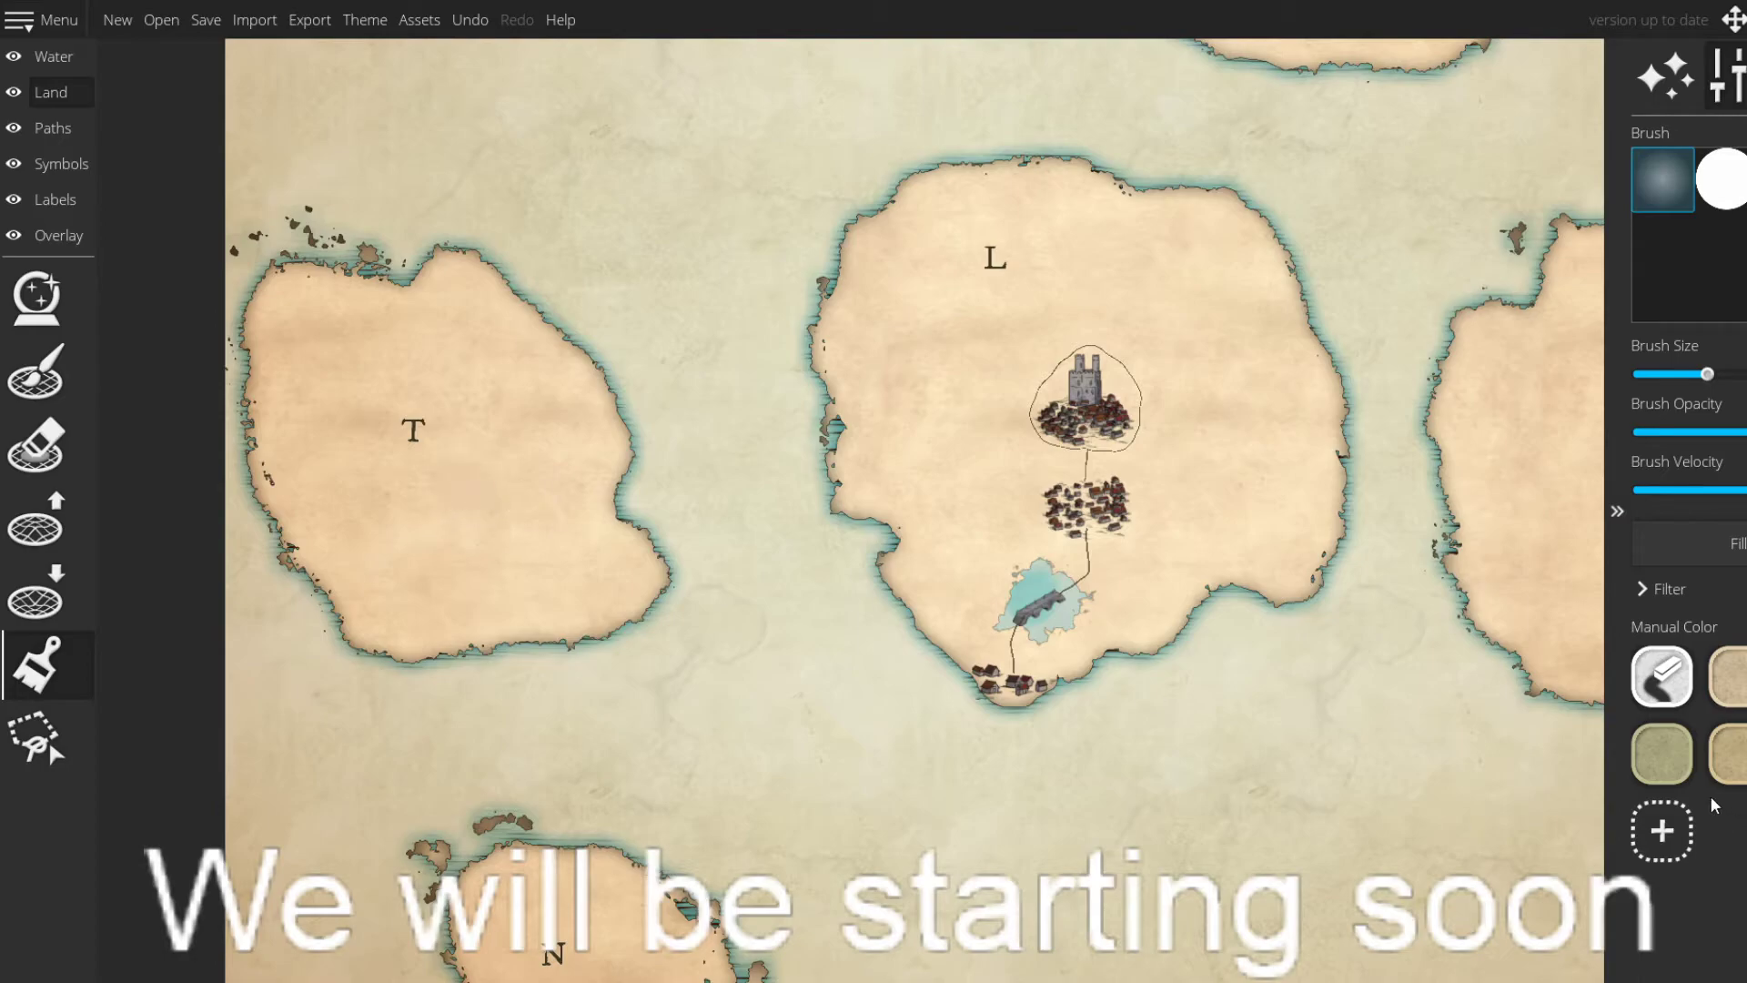
pyautogui.click(1671, 831)
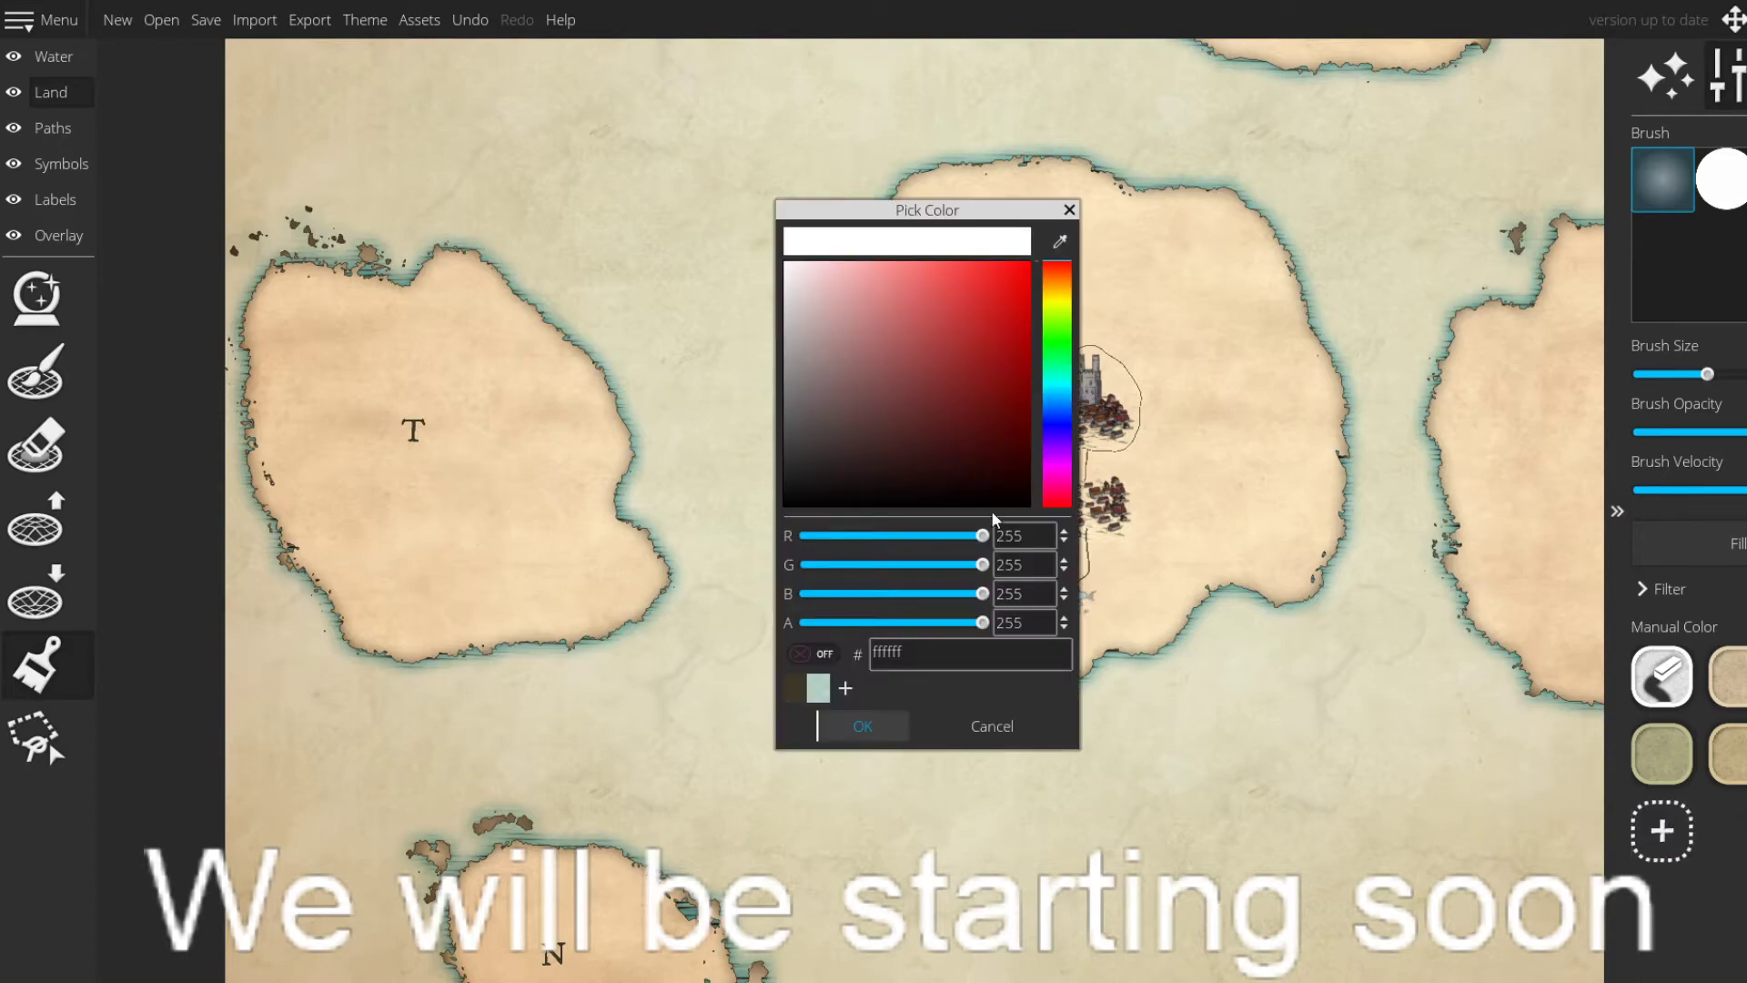
pyautogui.click(1004, 725)
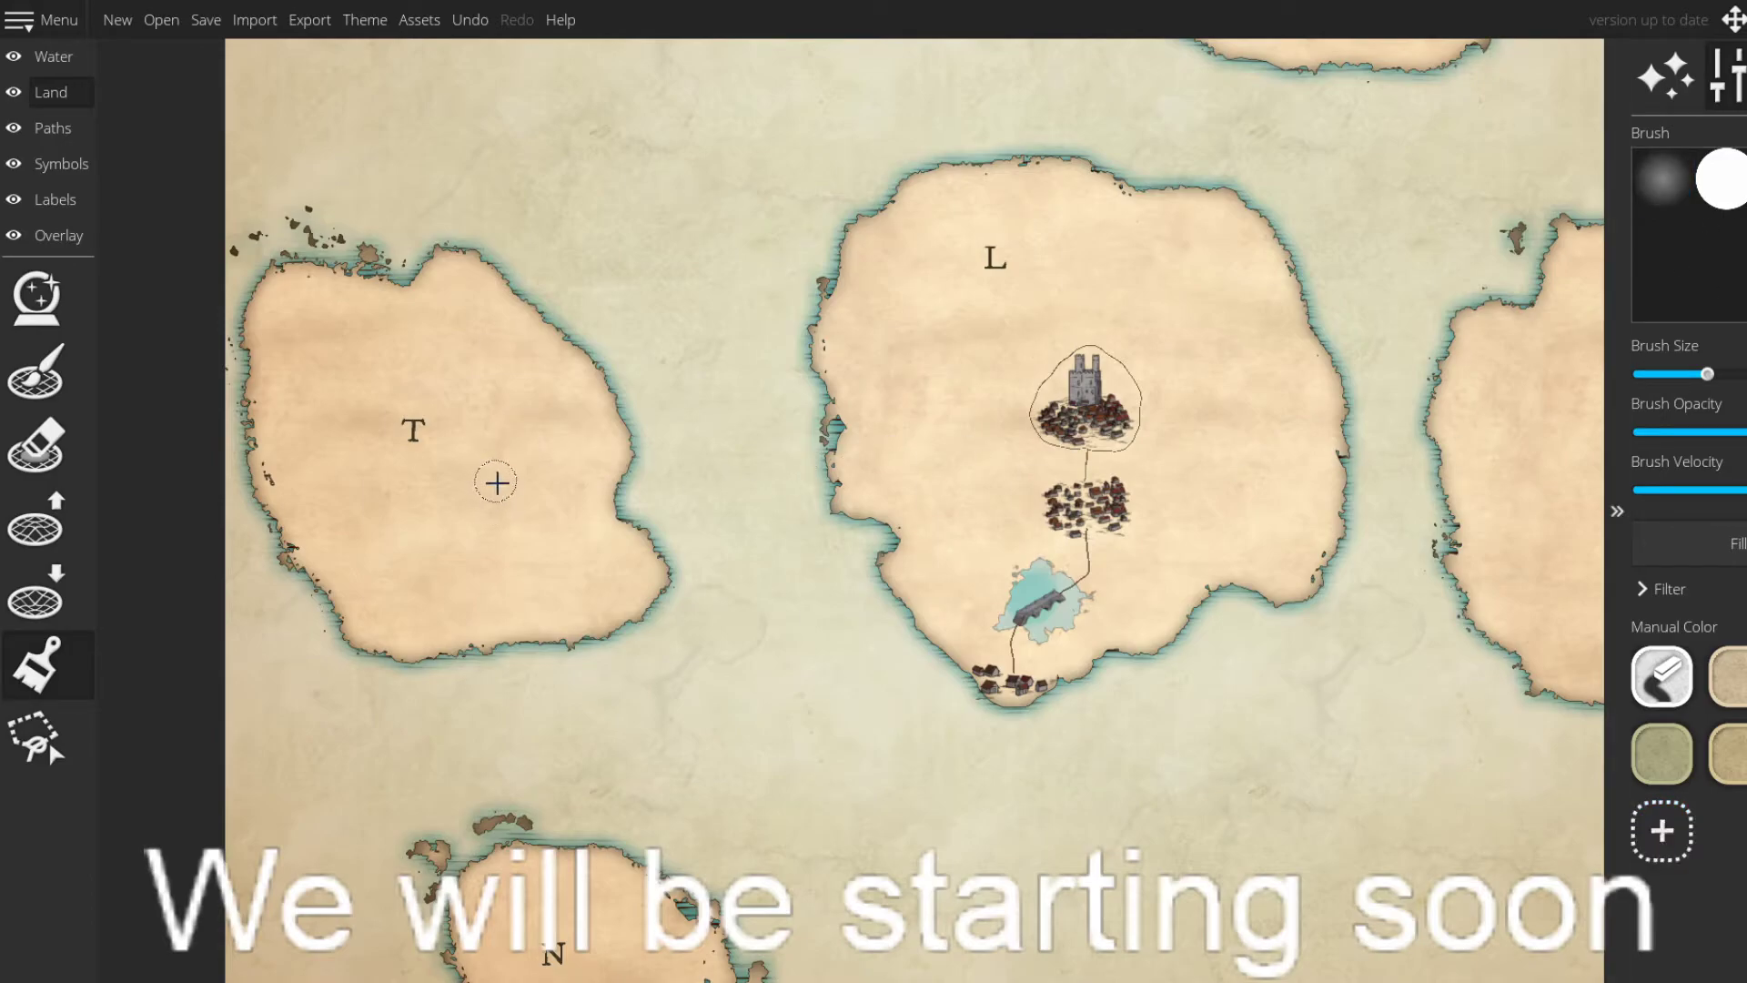
pyautogui.click(1675, 845)
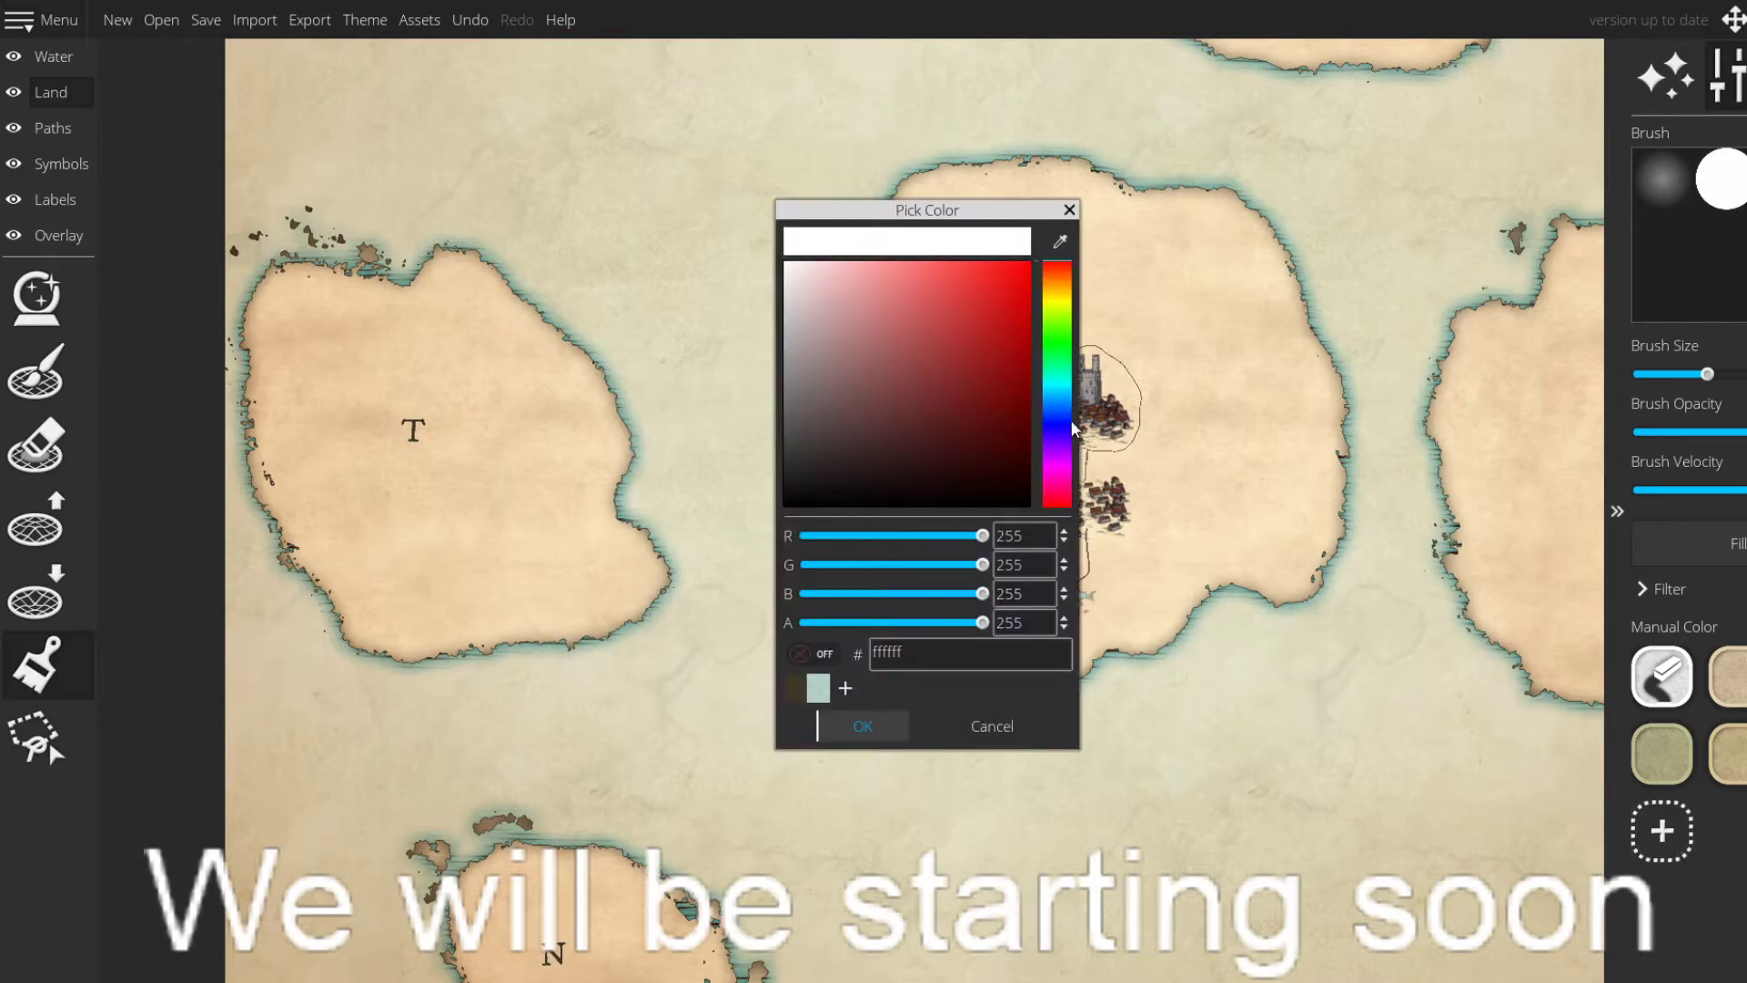
pyautogui.moveTo(804, 384); pyautogui.dragTo(794, 395)
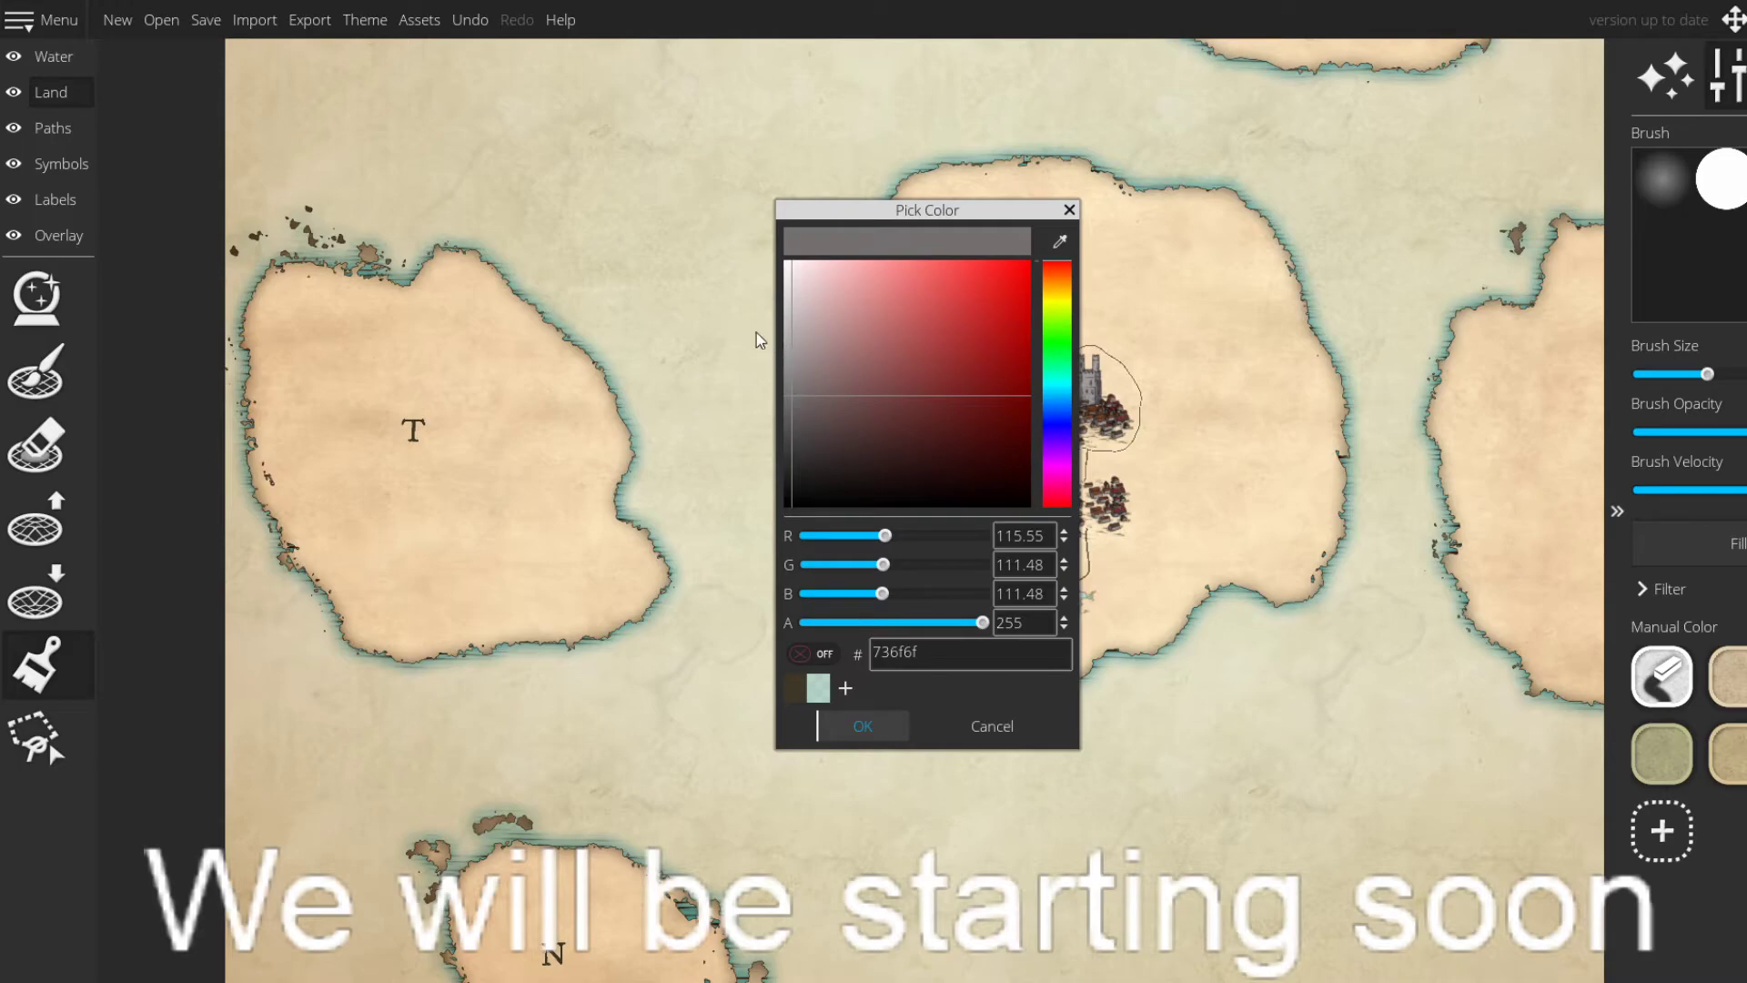
pyautogui.moveTo(808, 426); pyautogui.dragTo(796, 379)
pyautogui.moveTo(804, 390); pyautogui.dragTo(792, 390)
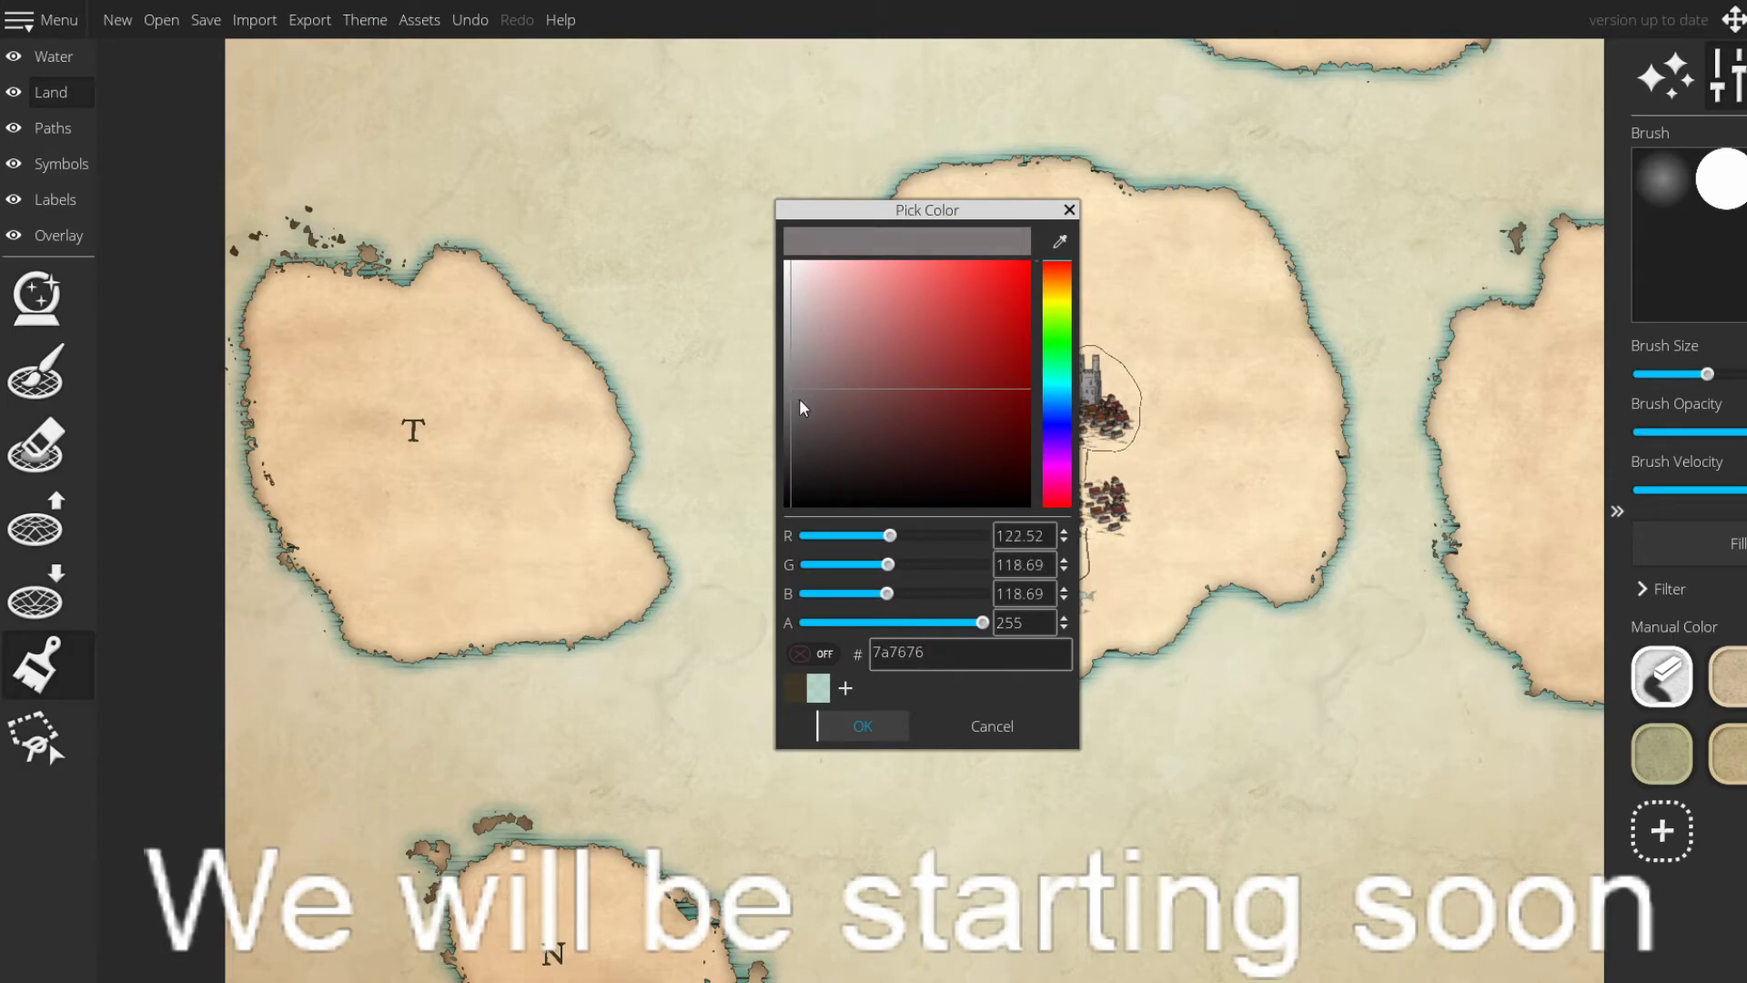
pyautogui.click(863, 725)
pyautogui.moveTo(428, 546)
pyautogui.mouseDown()
pyautogui.moveTo(390, 513)
pyautogui.moveTo(420, 557)
pyautogui.moveTo(376, 531)
pyautogui.moveTo(403, 526)
pyautogui.moveTo(419, 567)
pyautogui.moveTo(400, 607)
pyautogui.moveTo(413, 595)
pyautogui.moveTo(385, 593)
pyautogui.moveTo(415, 596)
pyautogui.moveTo(395, 558)
pyautogui.moveTo(404, 584)
pyautogui.moveTo(450, 564)
pyautogui.mouseUp()
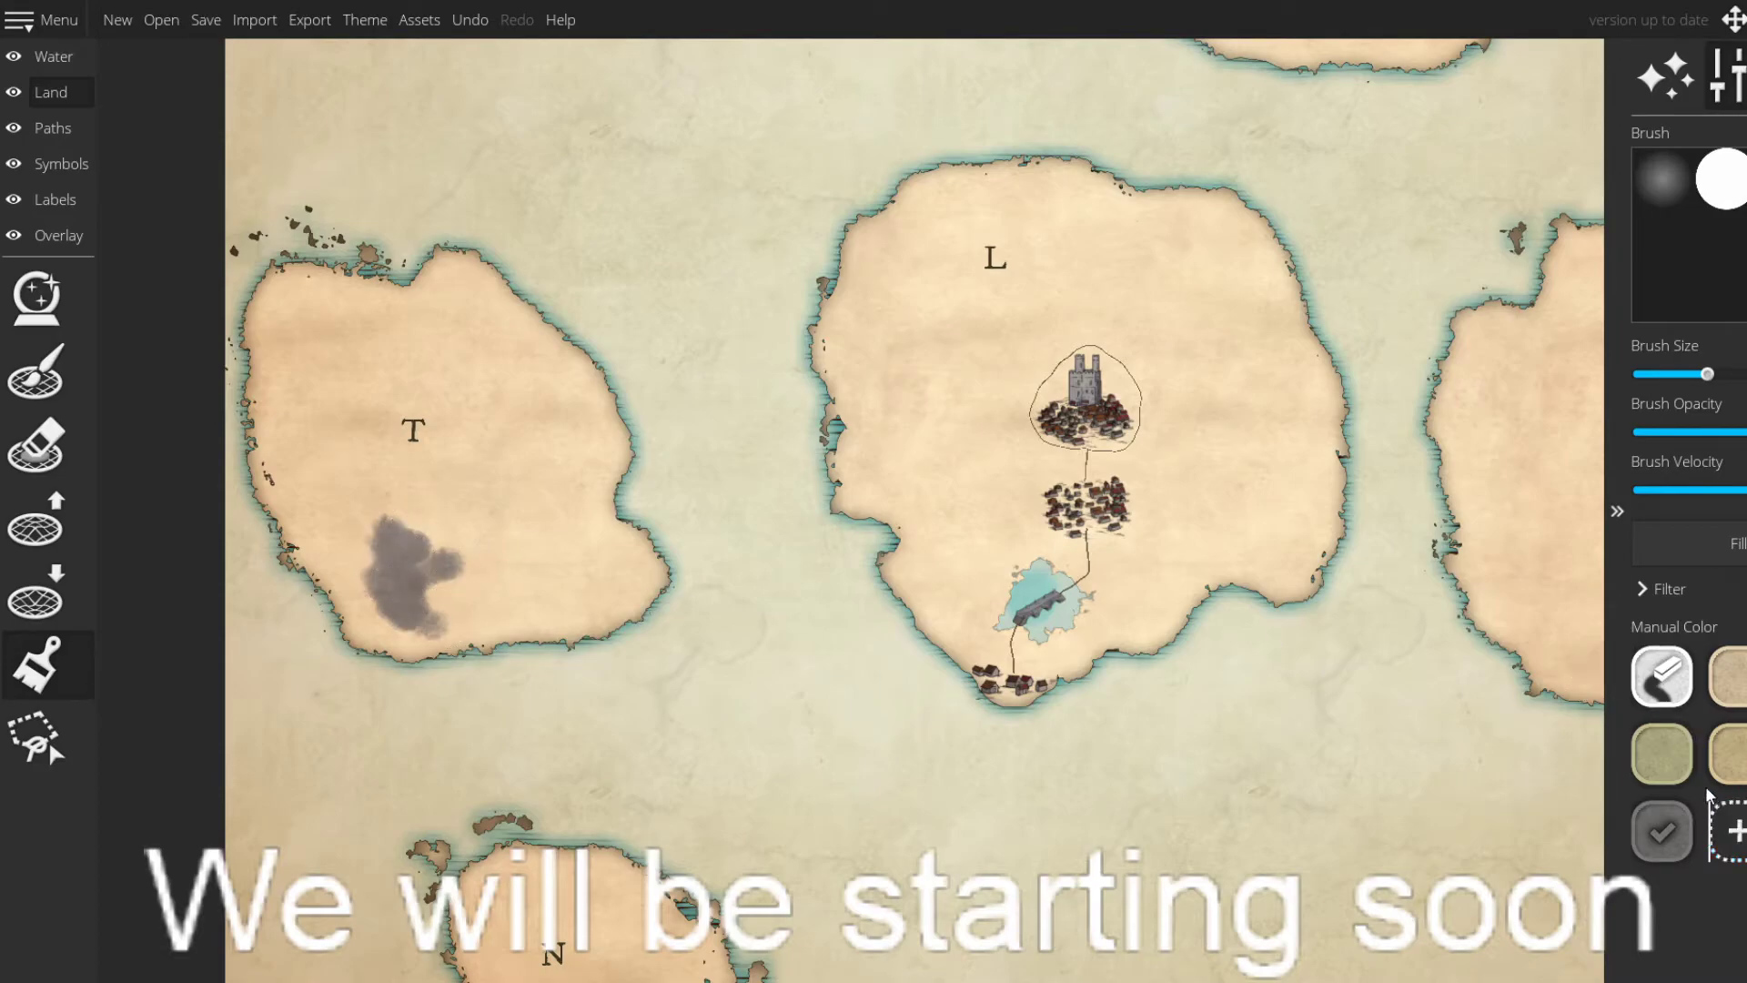
# - Try a hard-edged and a soft-edged grey brush stroke on either side of the T label and undo both
pyautogui.click(1723, 182)
pyautogui.moveTo(386, 492); pyautogui.dragTo(347, 393)
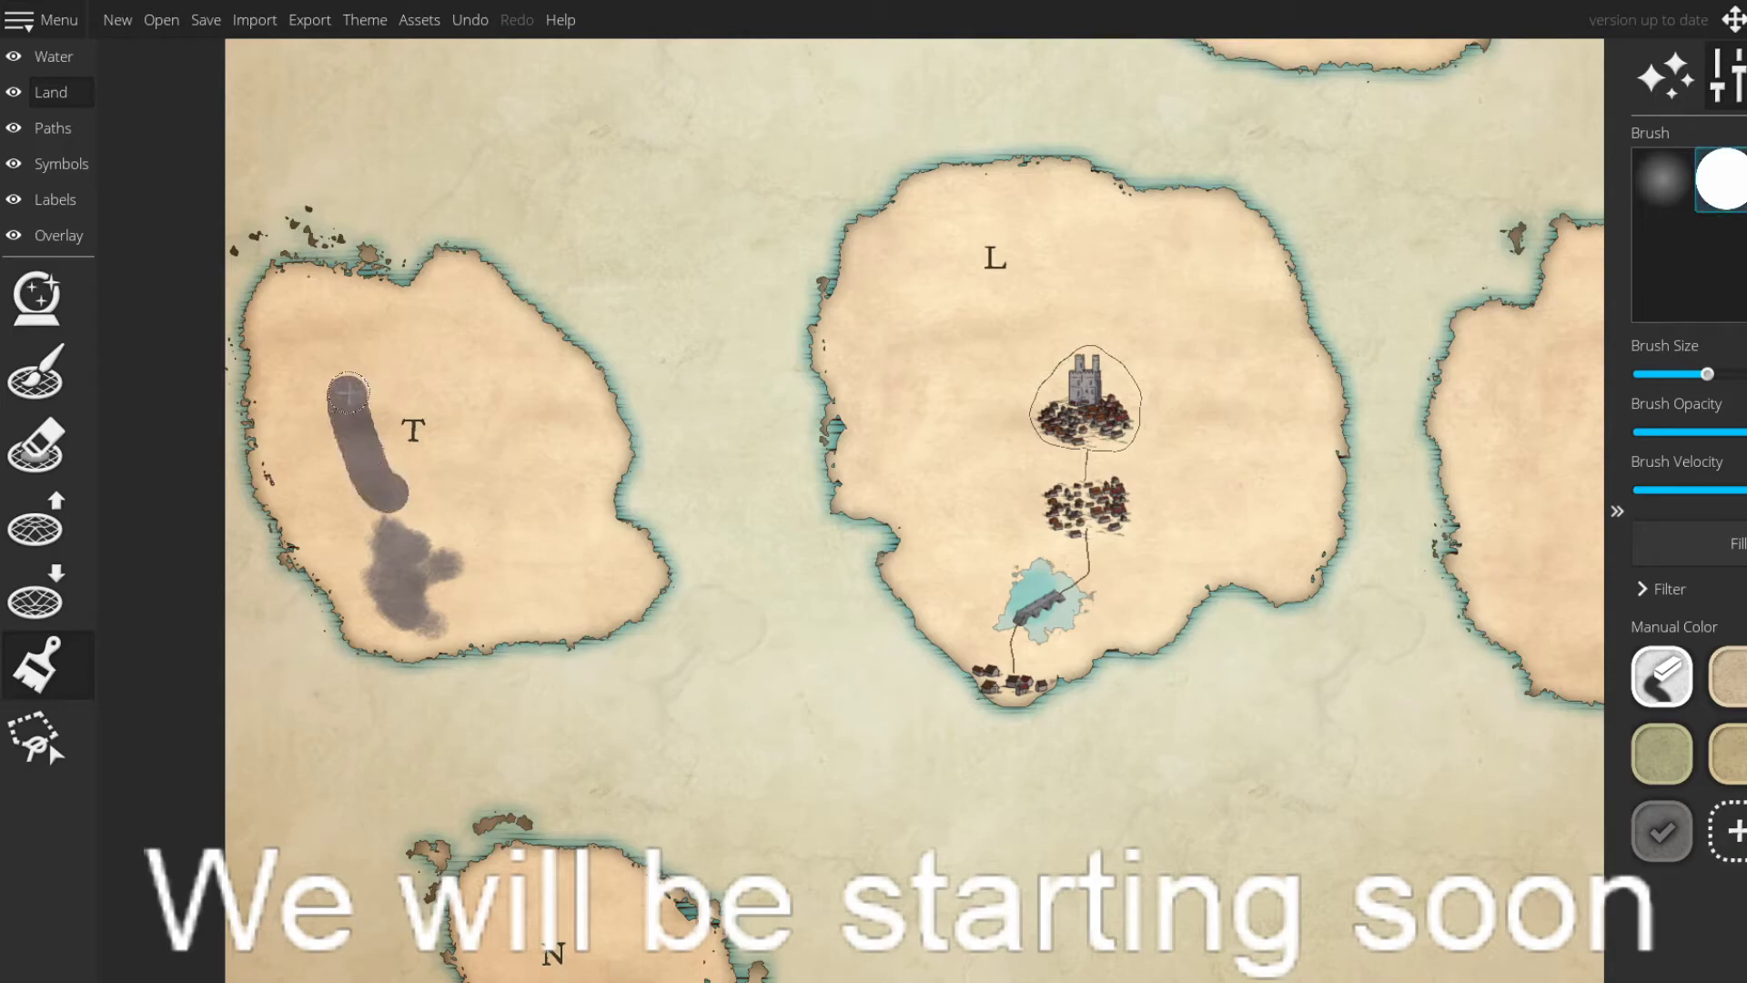
pyautogui.click(1658, 187)
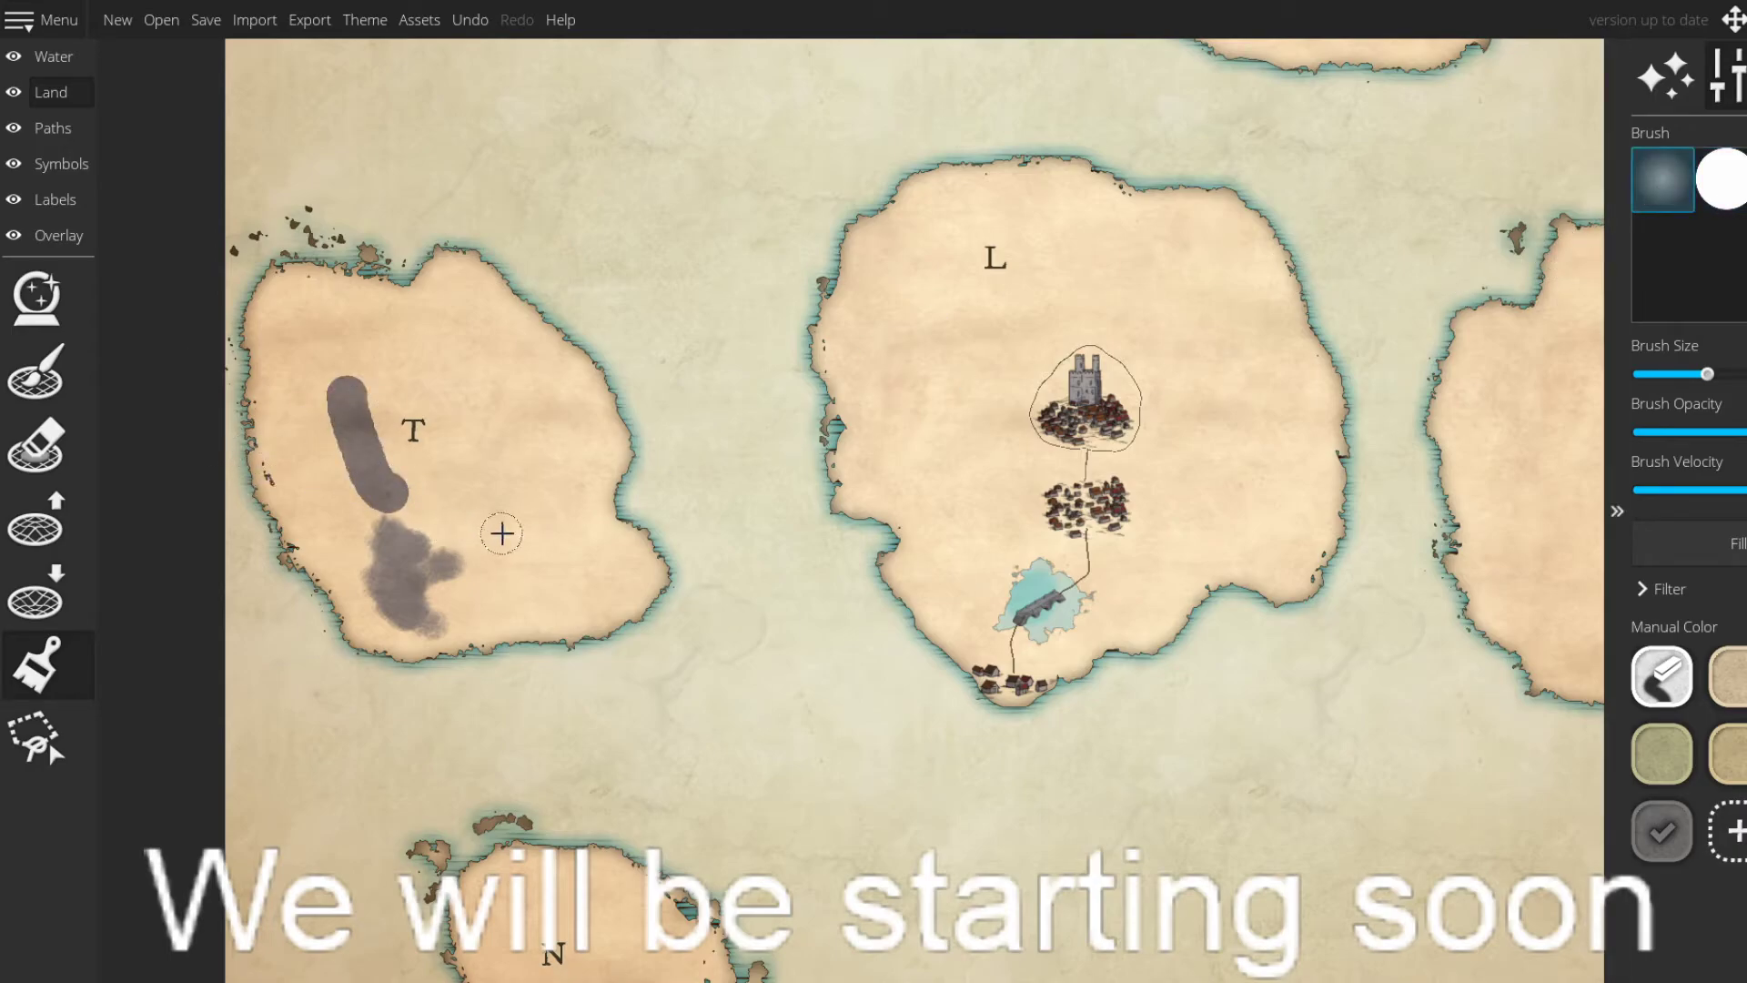
pyautogui.moveTo(499, 531); pyautogui.dragTo(519, 558)
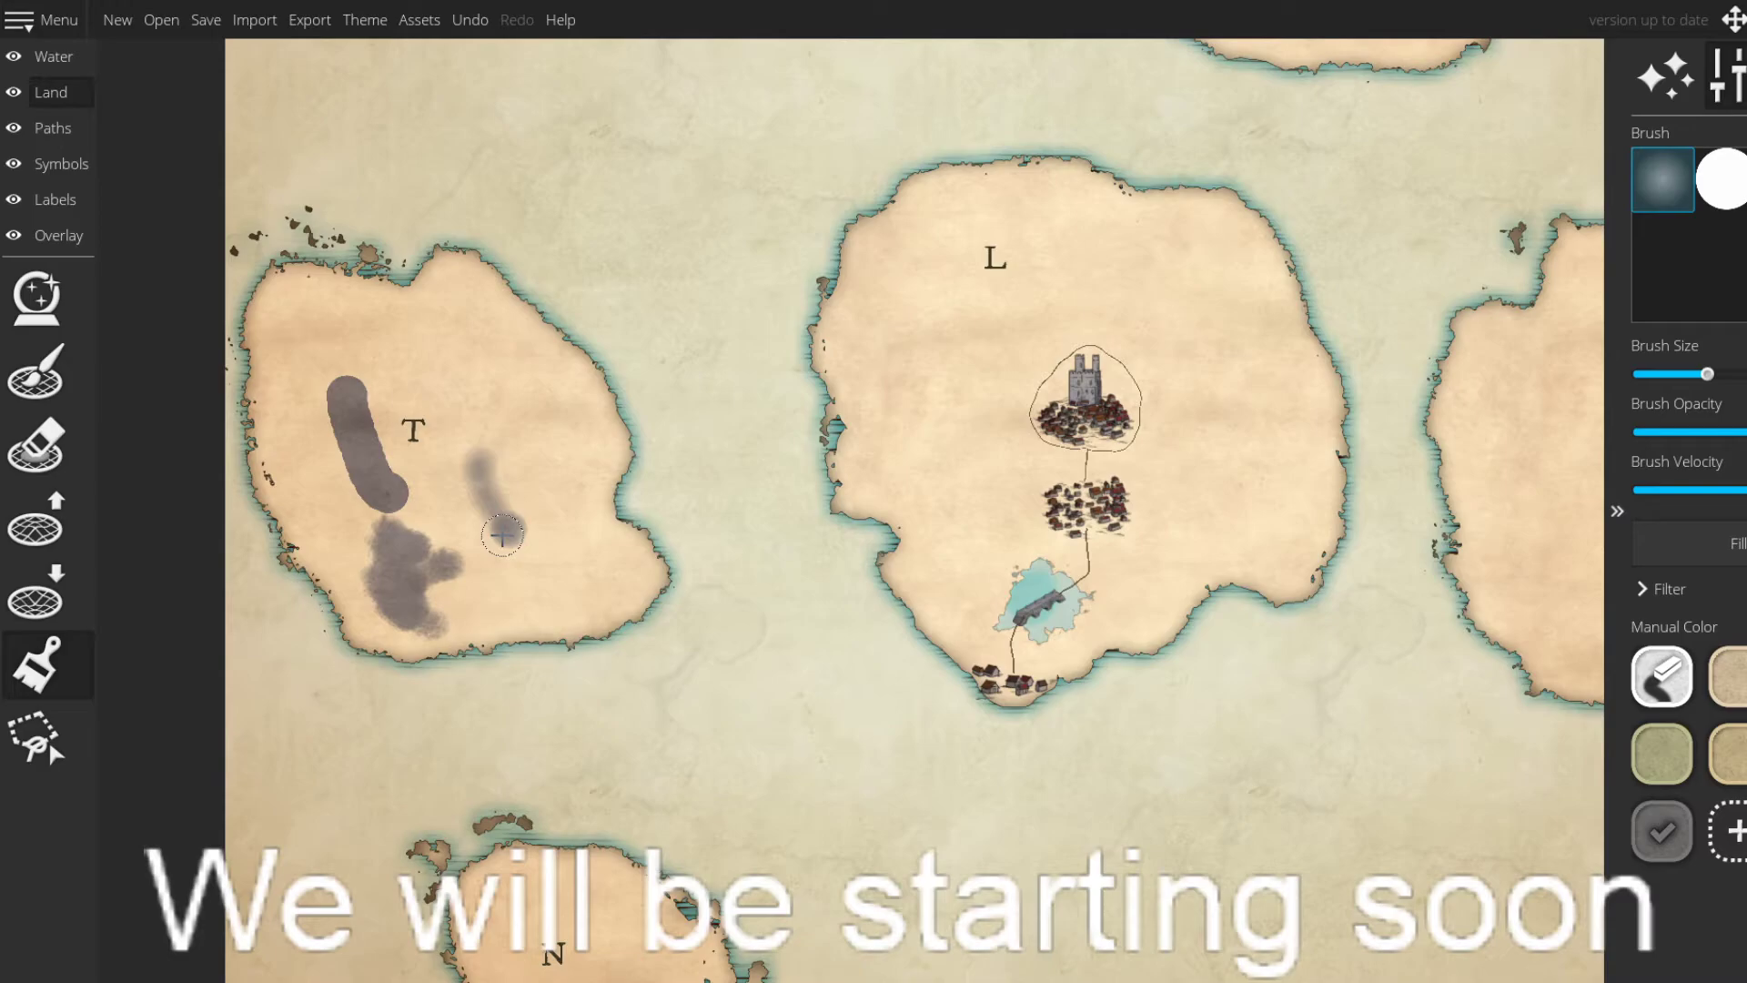
pyautogui.hotkey('ctrl', 'z')
pyautogui.hotkey('ctrl', 'z')
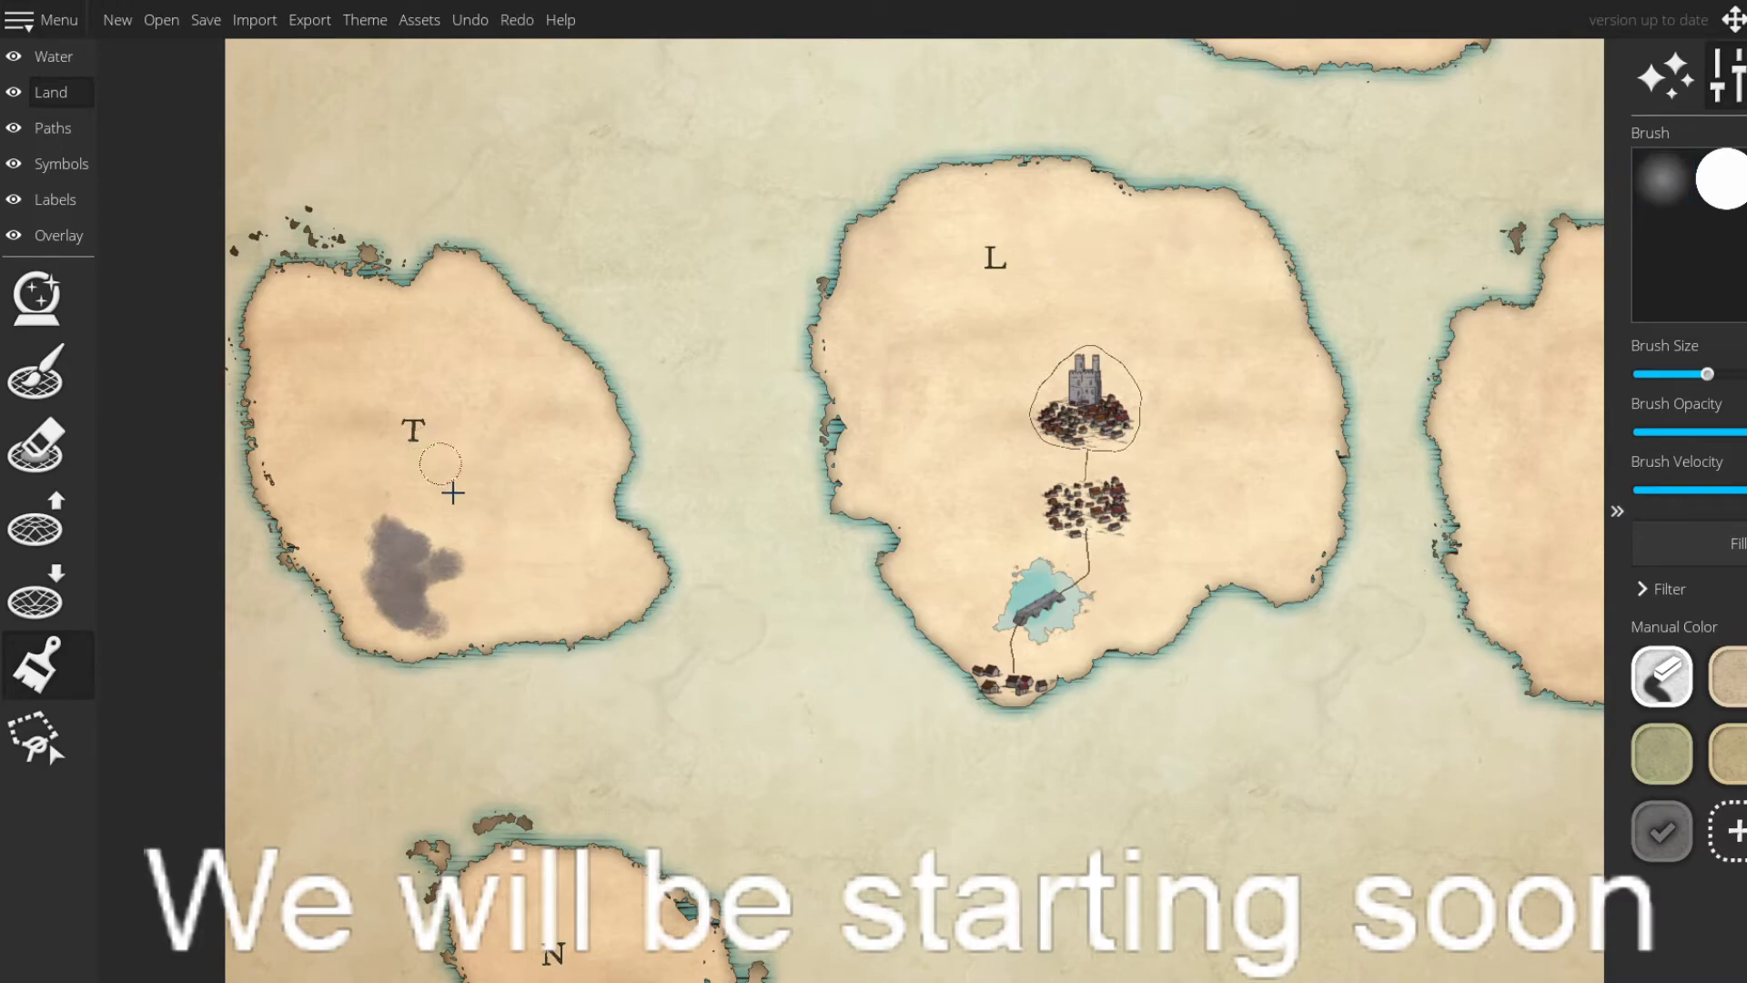
# - Try covering the southern third of landmass T with grey ground color and undo the strokes
pyautogui.moveTo(388, 631)
pyautogui.mouseDown()
pyautogui.moveTo(362, 606)
pyautogui.moveTo(379, 631)
pyautogui.moveTo(360, 617)
pyautogui.moveTo(361, 635)
pyautogui.moveTo(333, 583)
pyautogui.moveTo(377, 643)
pyautogui.moveTo(348, 634)
pyautogui.moveTo(415, 647)
pyautogui.moveTo(403, 639)
pyautogui.moveTo(438, 640)
pyautogui.moveTo(435, 621)
pyautogui.moveTo(485, 646)
pyautogui.moveTo(504, 603)
pyautogui.moveTo(474, 610)
pyautogui.moveTo(584, 648)
pyautogui.moveTo(635, 621)
pyautogui.moveTo(640, 573)
pyautogui.moveTo(655, 588)
pyautogui.moveTo(645, 556)
pyautogui.moveTo(661, 571)
pyautogui.moveTo(599, 531)
pyautogui.moveTo(626, 567)
pyautogui.moveTo(588, 564)
pyautogui.moveTo(599, 588)
pyautogui.moveTo(566, 561)
pyautogui.moveTo(580, 557)
pyautogui.moveTo(534, 541)
pyautogui.moveTo(506, 578)
pyautogui.moveTo(622, 602)
pyautogui.moveTo(442, 554)
pyautogui.moveTo(413, 567)
pyautogui.moveTo(443, 586)
pyautogui.moveTo(334, 562)
pyautogui.moveTo(380, 588)
pyautogui.moveTo(355, 538)
pyautogui.moveTo(346, 569)
pyautogui.moveTo(365, 590)
pyautogui.moveTo(374, 576)
pyautogui.moveTo(344, 569)
pyautogui.moveTo(365, 576)
pyautogui.moveTo(381, 546)
pyautogui.moveTo(452, 542)
pyautogui.mouseUp()
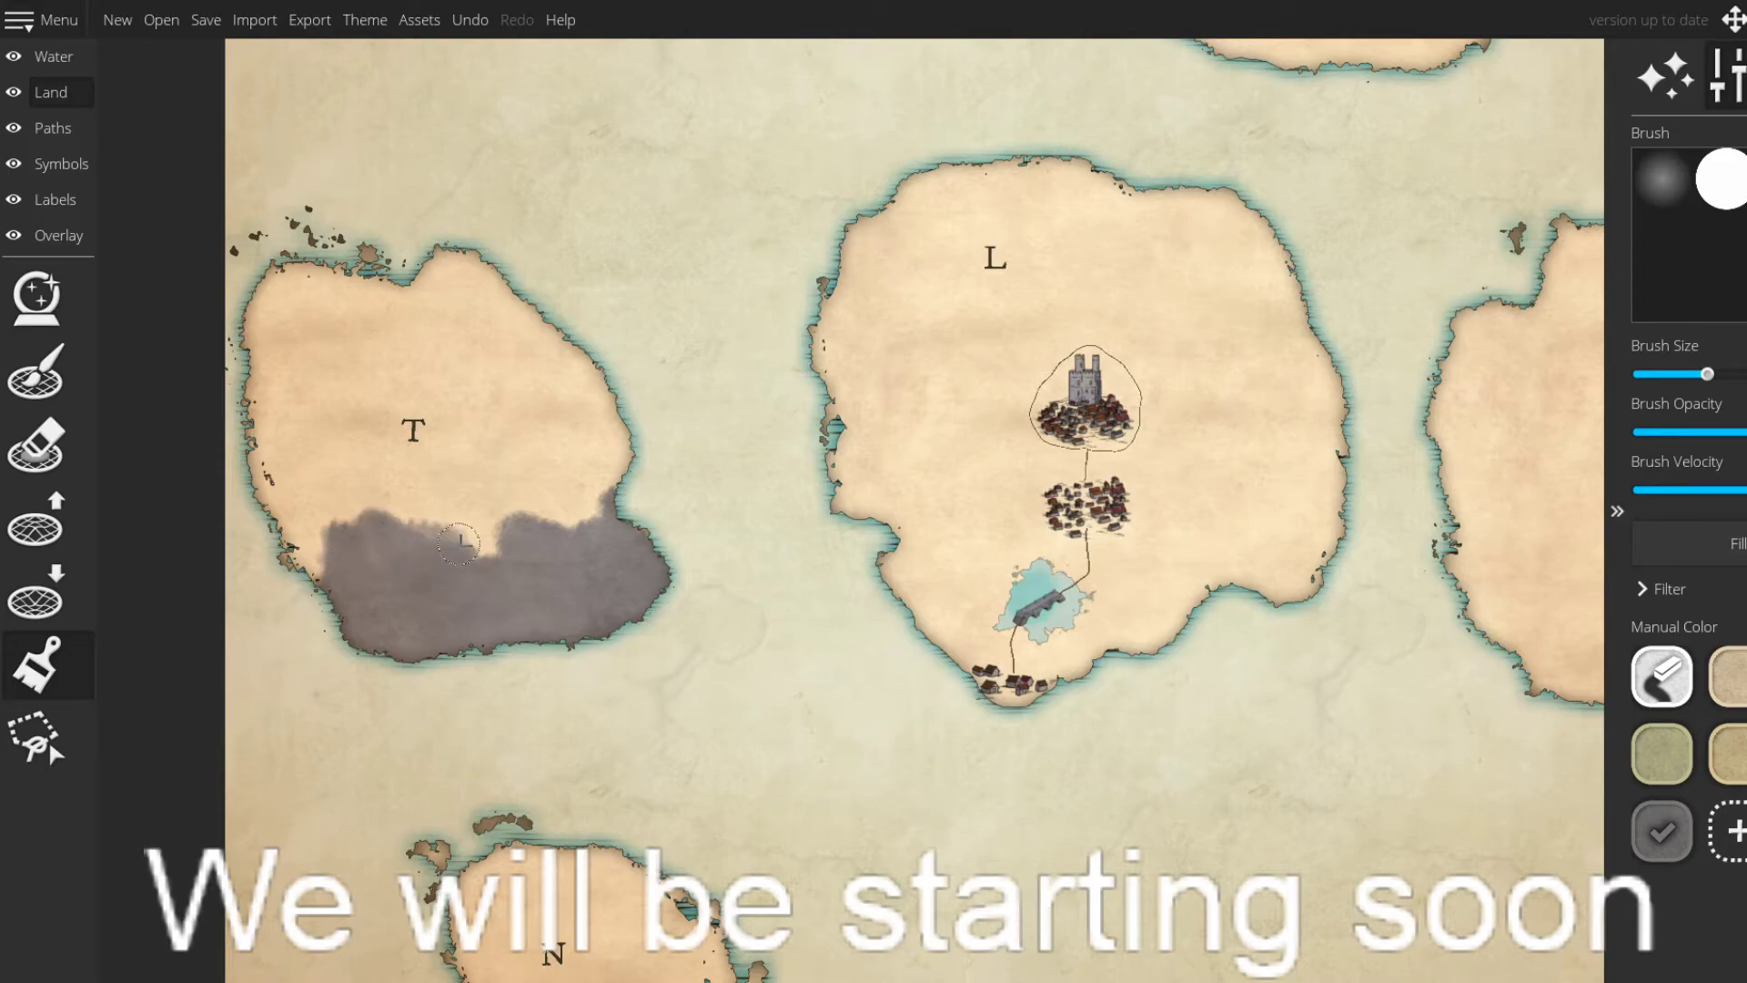
pyautogui.hotkey('ctrl', 'z')
pyautogui.hotkey('ctrl', 'z')
pyautogui.hotkey('ctrl', 'z')
pyautogui.hotkey('ctrl', 'z')
pyautogui.hotkey('ctrl', 'z')
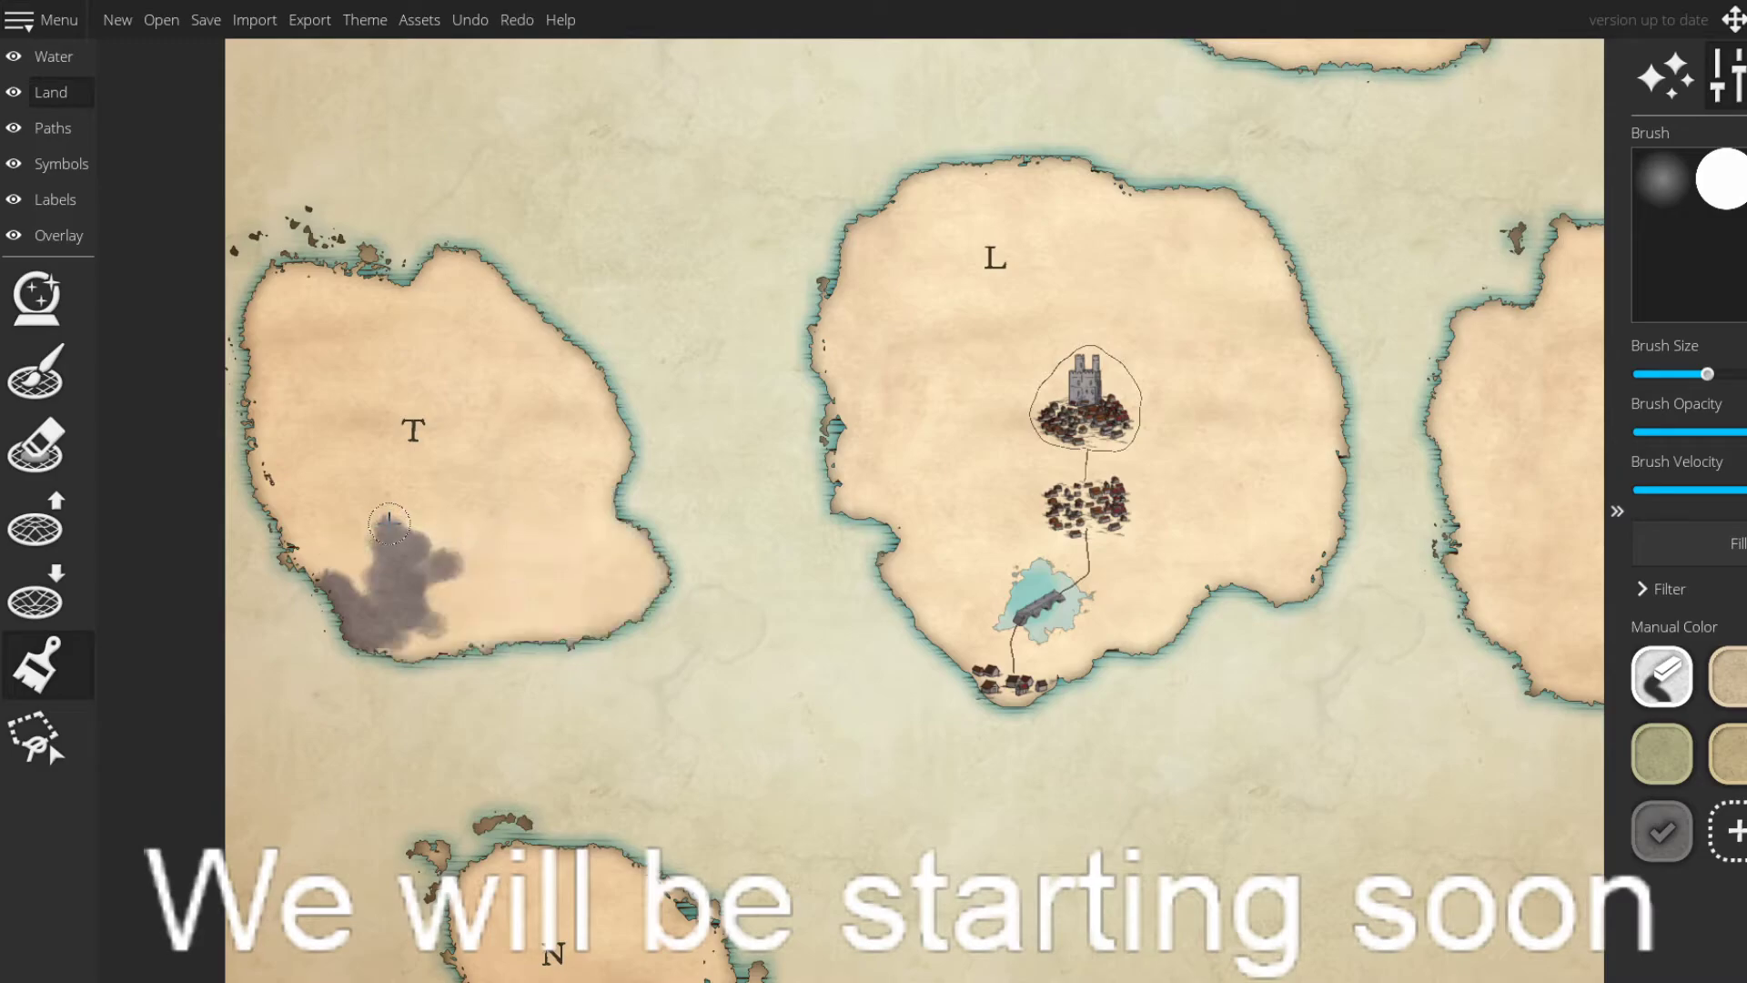
pyautogui.hotkey('ctrl', 'z')
pyautogui.hotkey('ctrl', 'z')
pyautogui.hotkey('ctrl', 'z')
pyautogui.hotkey('ctrl', 'z')
pyautogui.hotkey('ctrl', 'z')
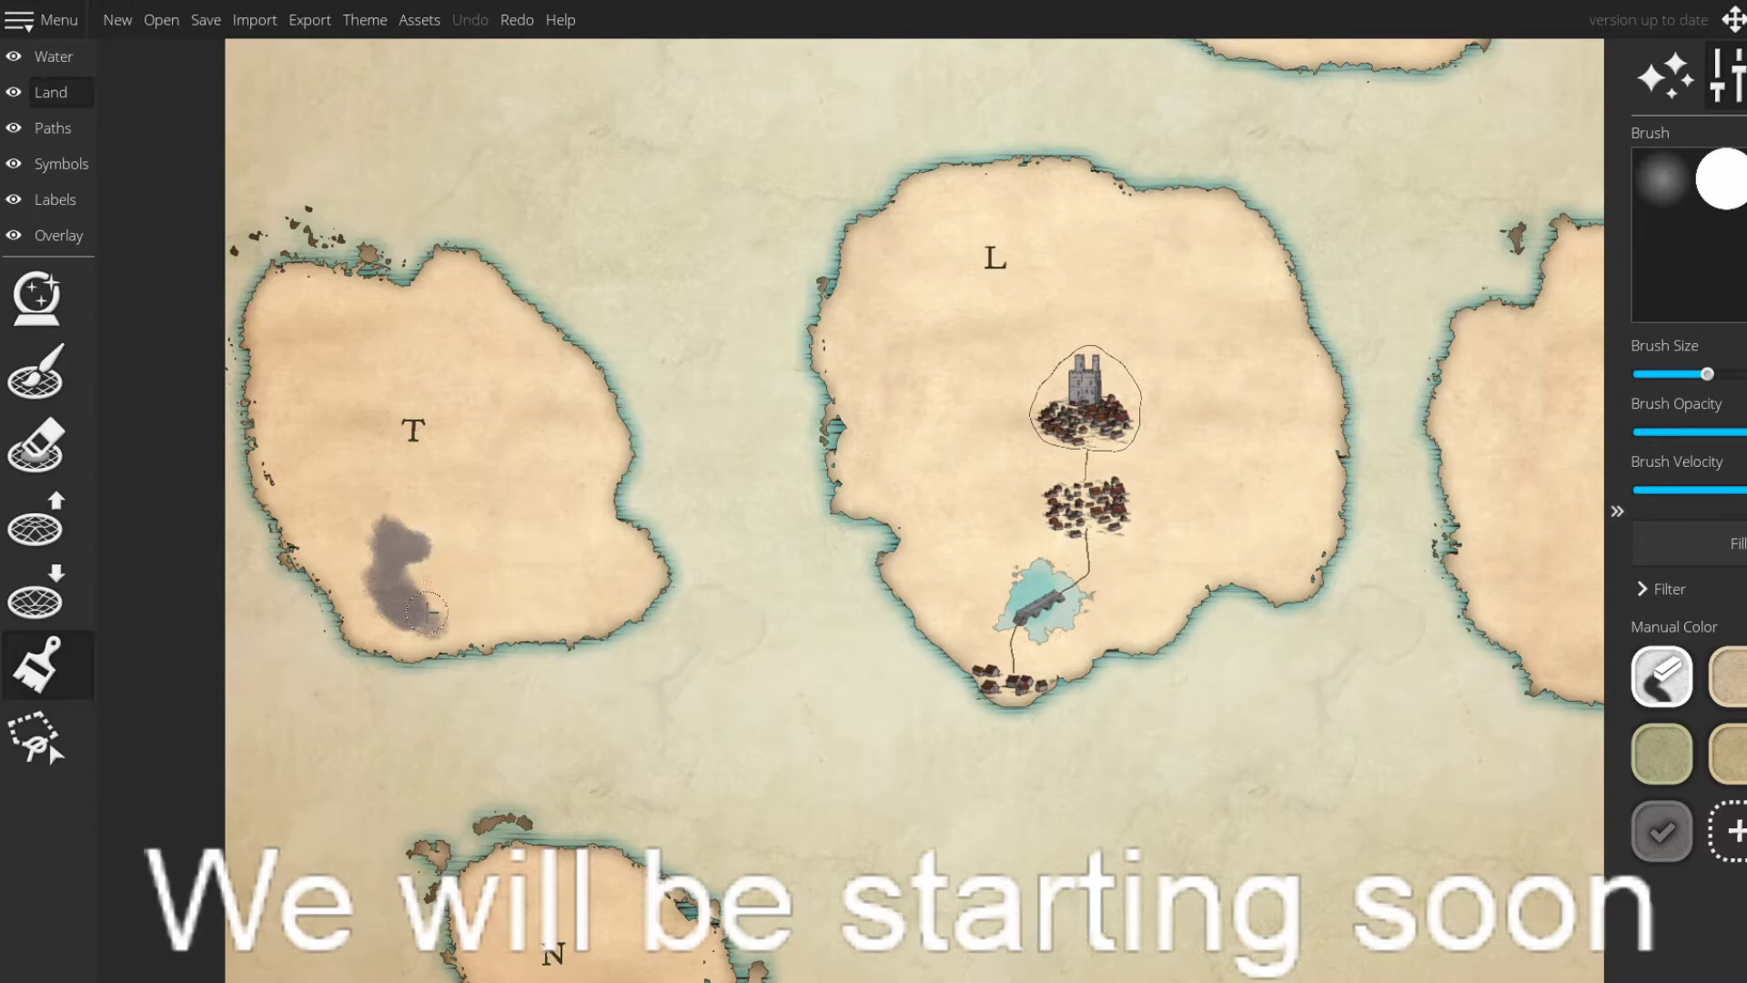
# - Paint over the grey patch in the south of landmass T with the beige ground color
pyautogui.click(1740, 701)
pyautogui.moveTo(452, 585)
pyautogui.mouseDown()
pyautogui.moveTo(412, 590)
pyautogui.moveTo(401, 560)
pyautogui.moveTo(428, 594)
pyautogui.moveTo(384, 592)
pyautogui.moveTo(421, 626)
pyautogui.moveTo(403, 549)
pyautogui.moveTo(440, 547)
pyautogui.mouseUp()
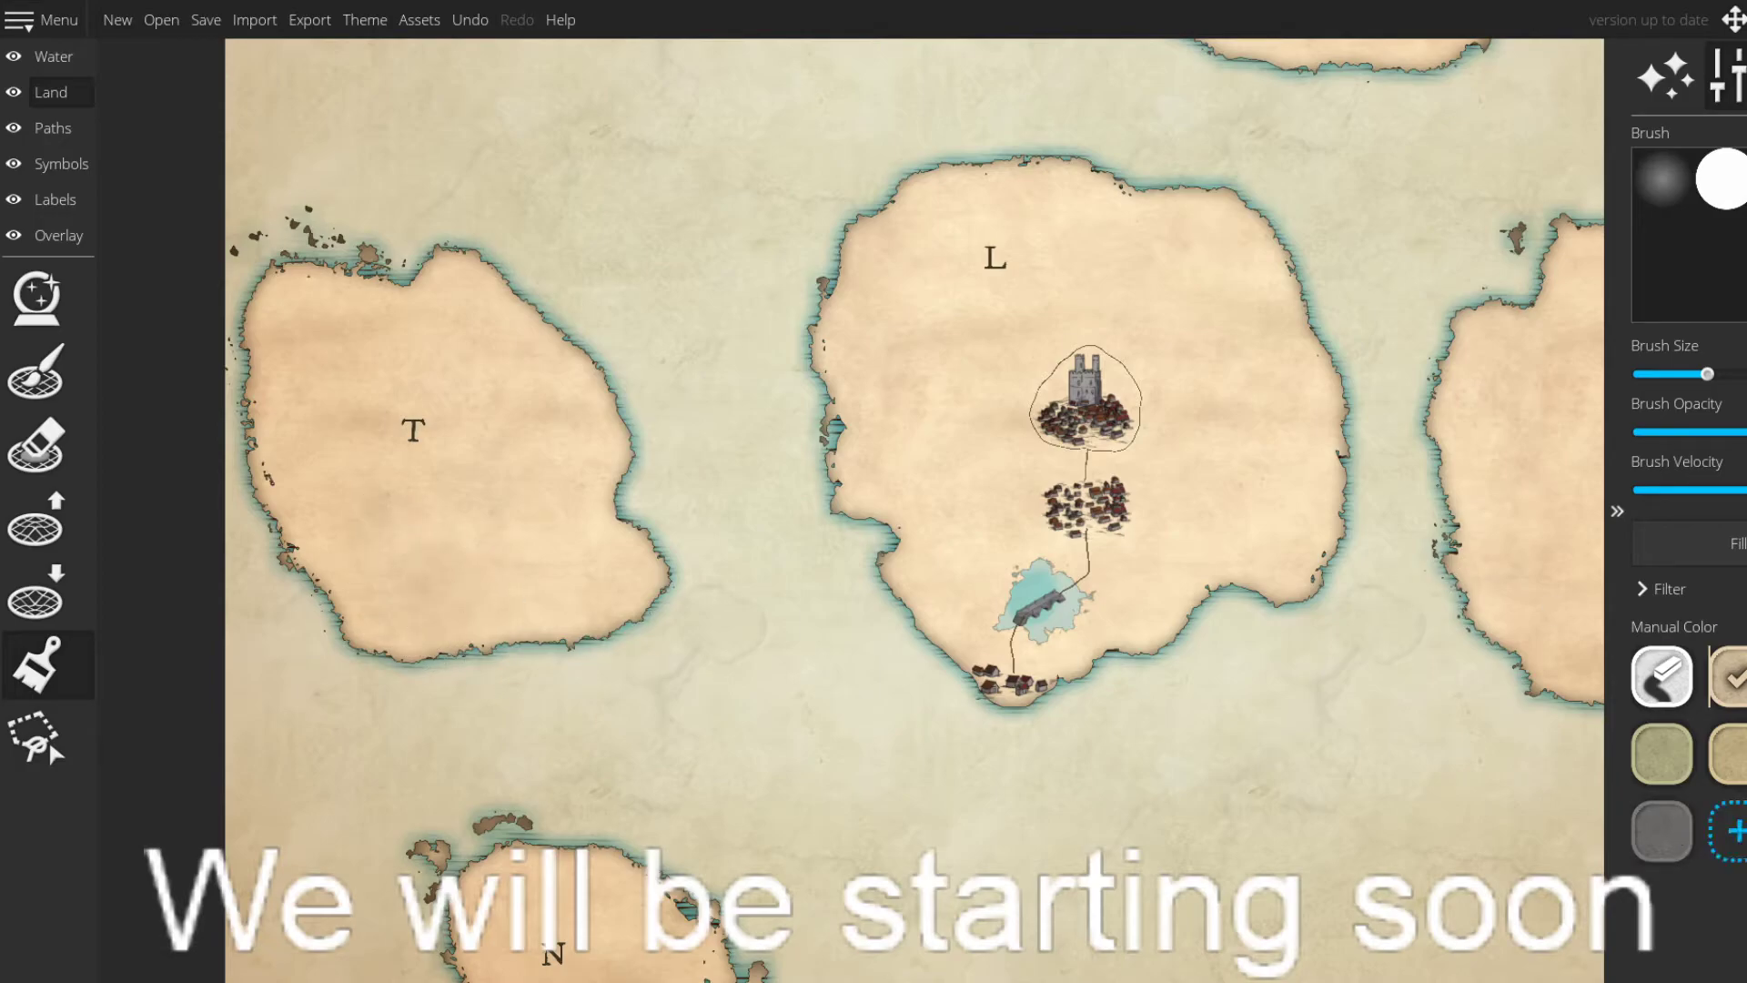
pyautogui.rightClick(1688, 848)
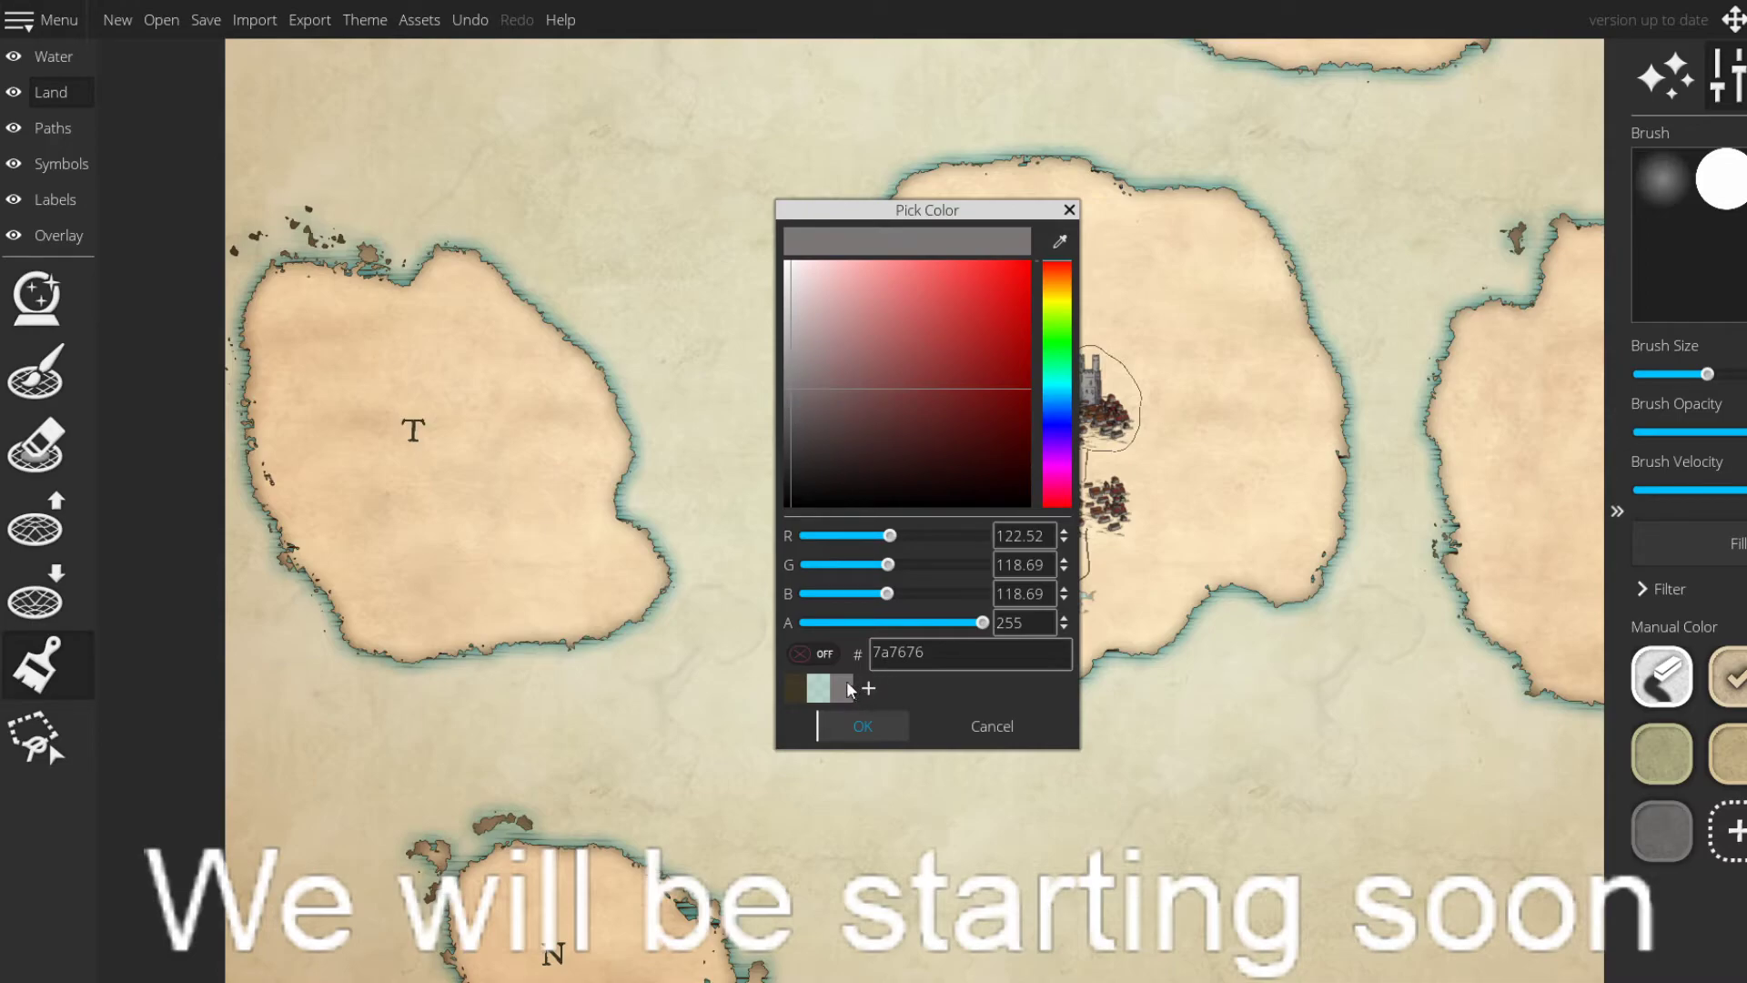
pyautogui.click(1059, 244)
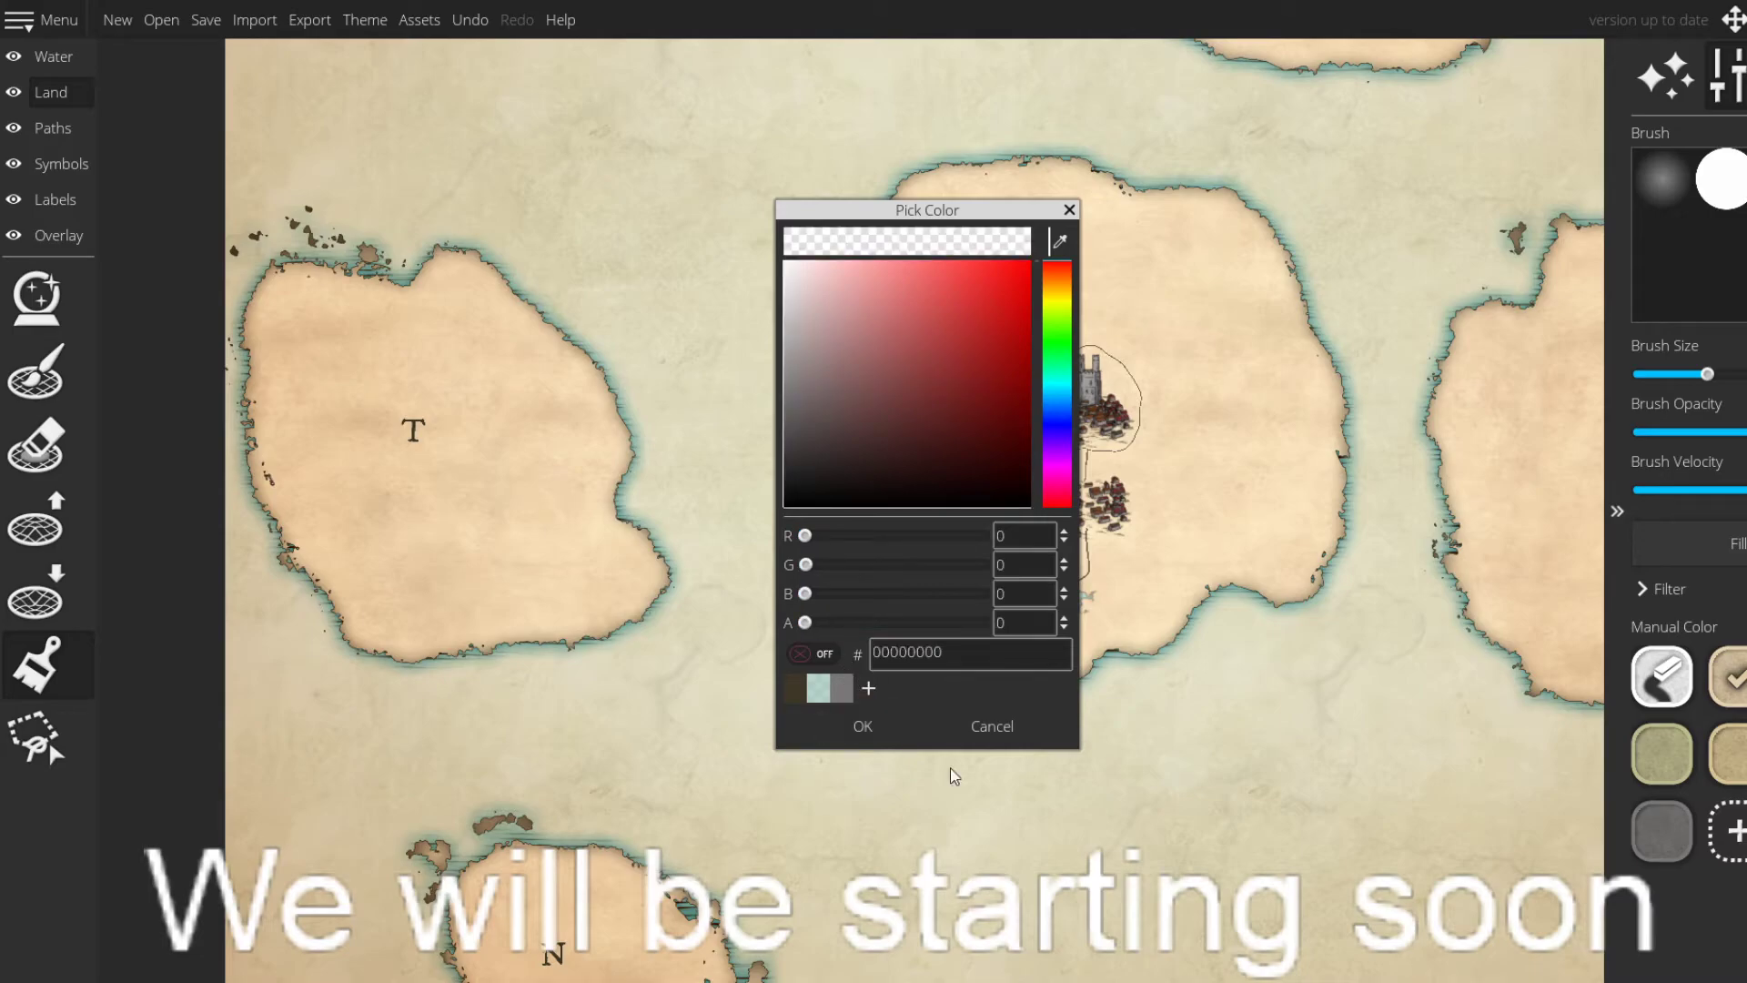
pyautogui.click(992, 726)
# - Create a second, lighter custom grey ground color 8f8a8a based on the saved grey 7a7676
pyautogui.click(1683, 814)
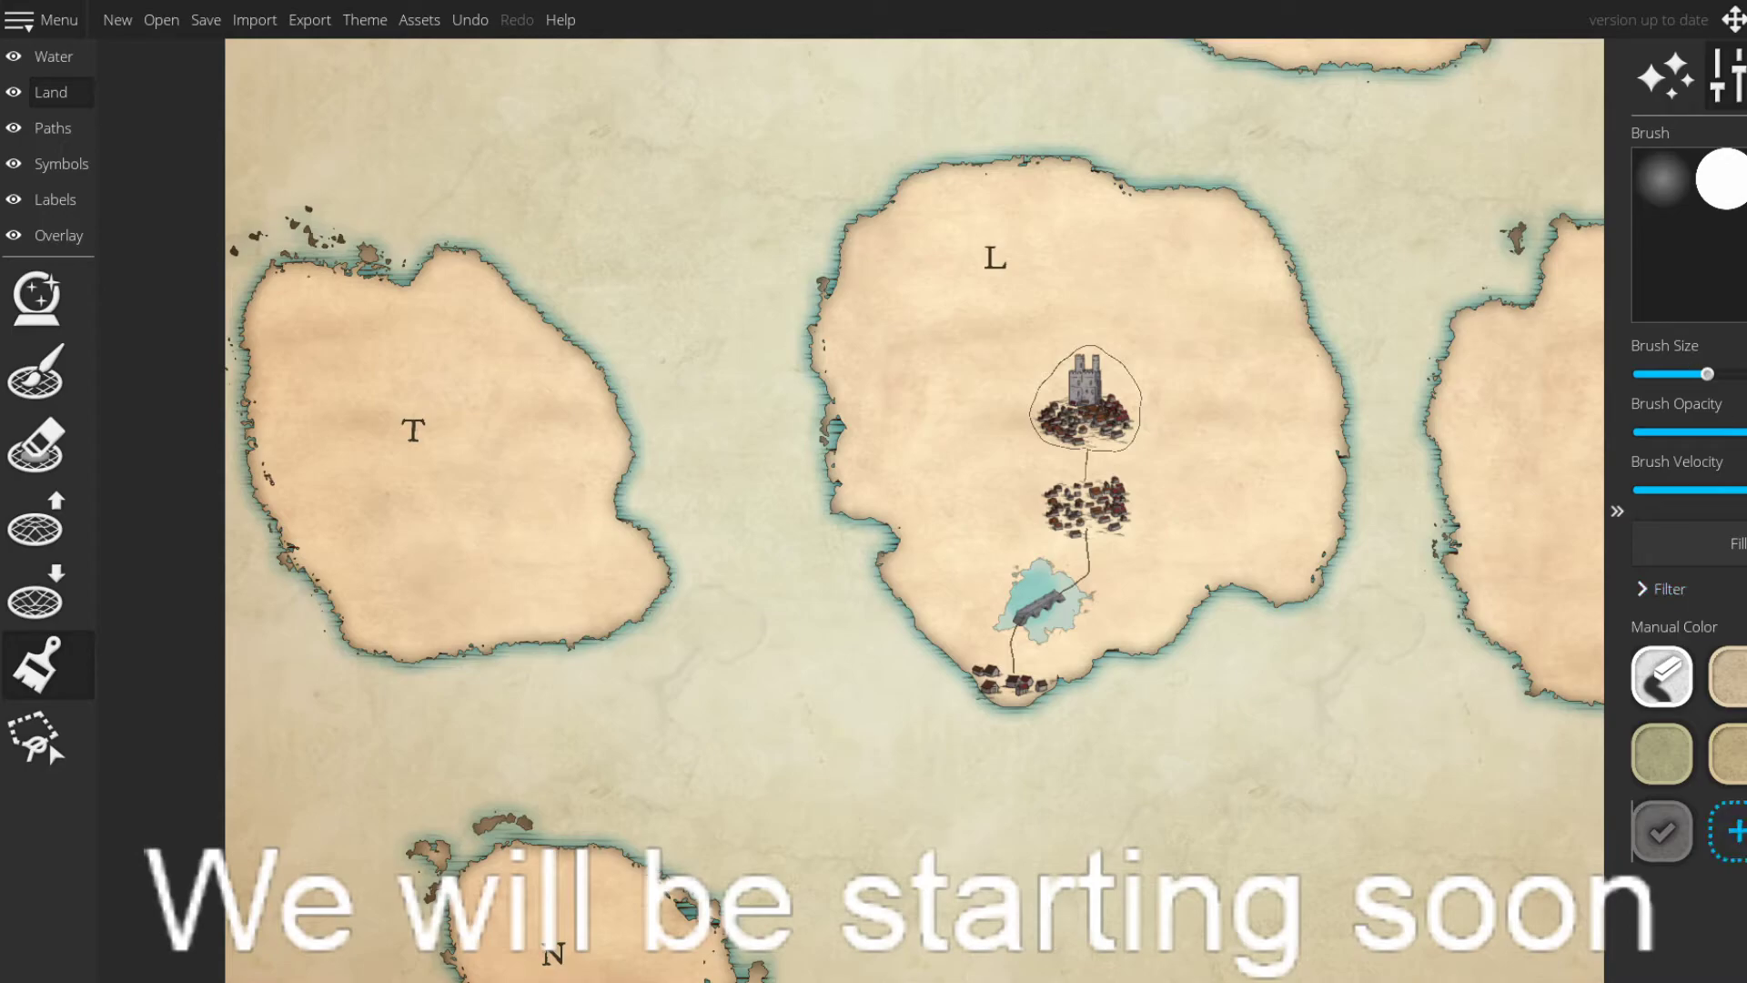
pyautogui.click(1733, 829)
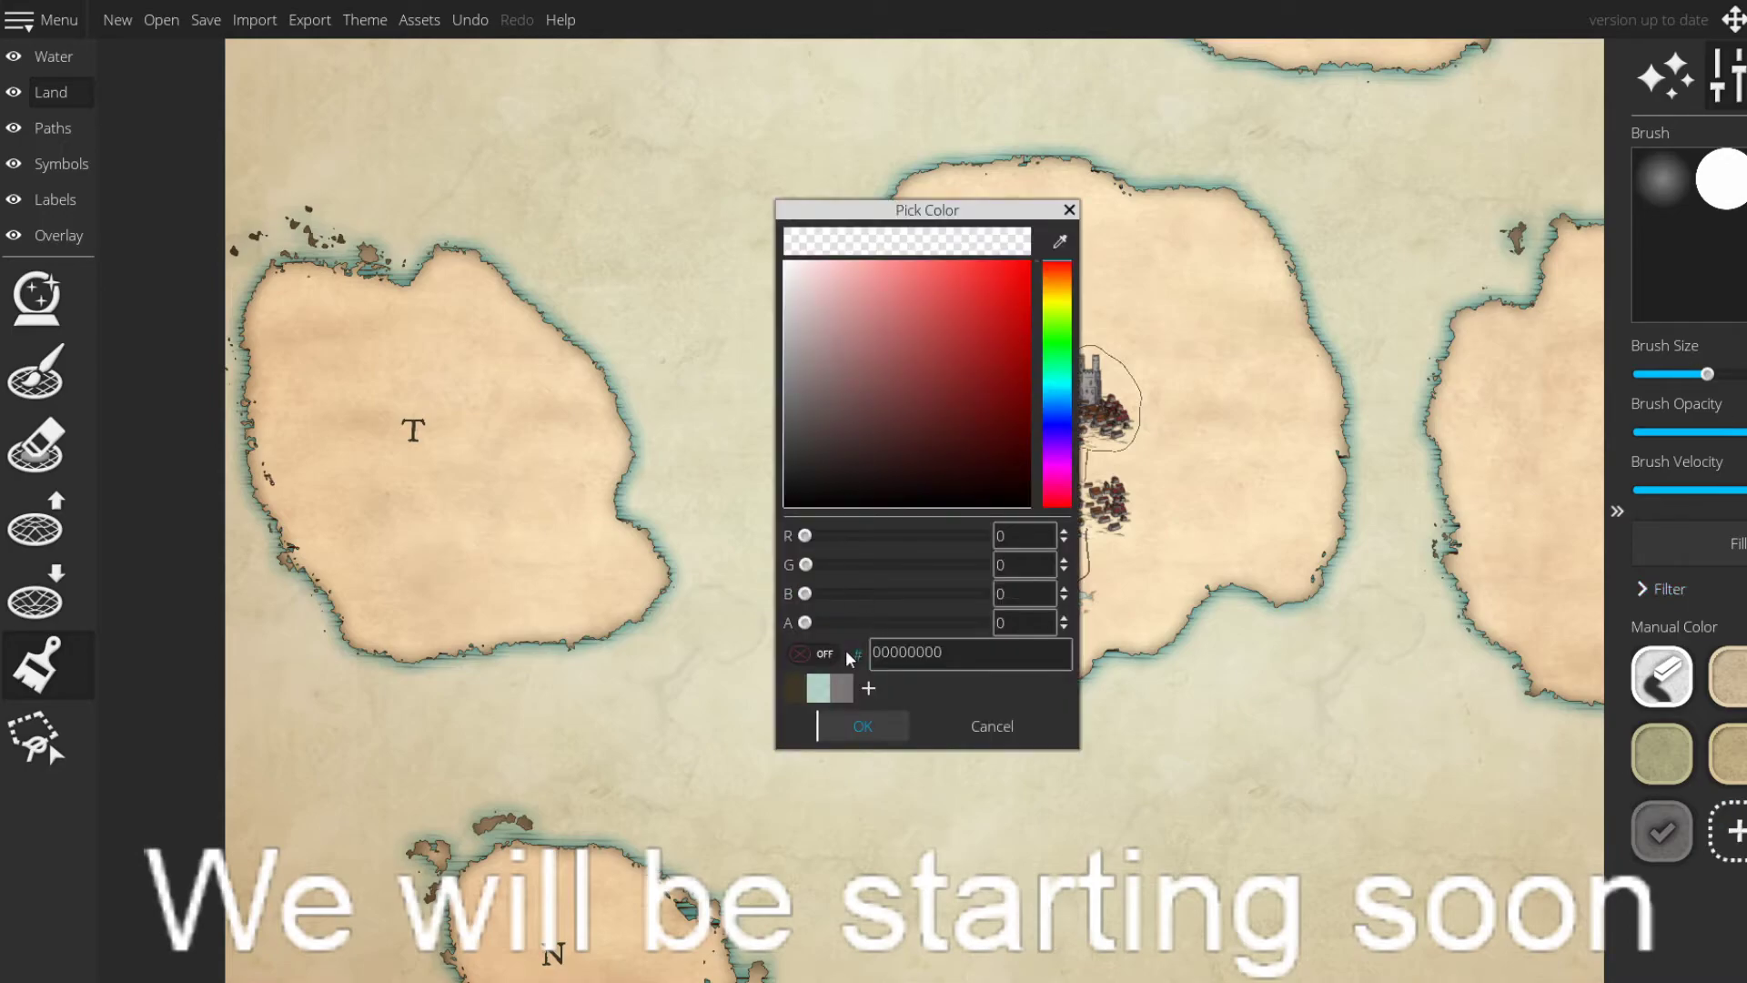
pyautogui.click(846, 688)
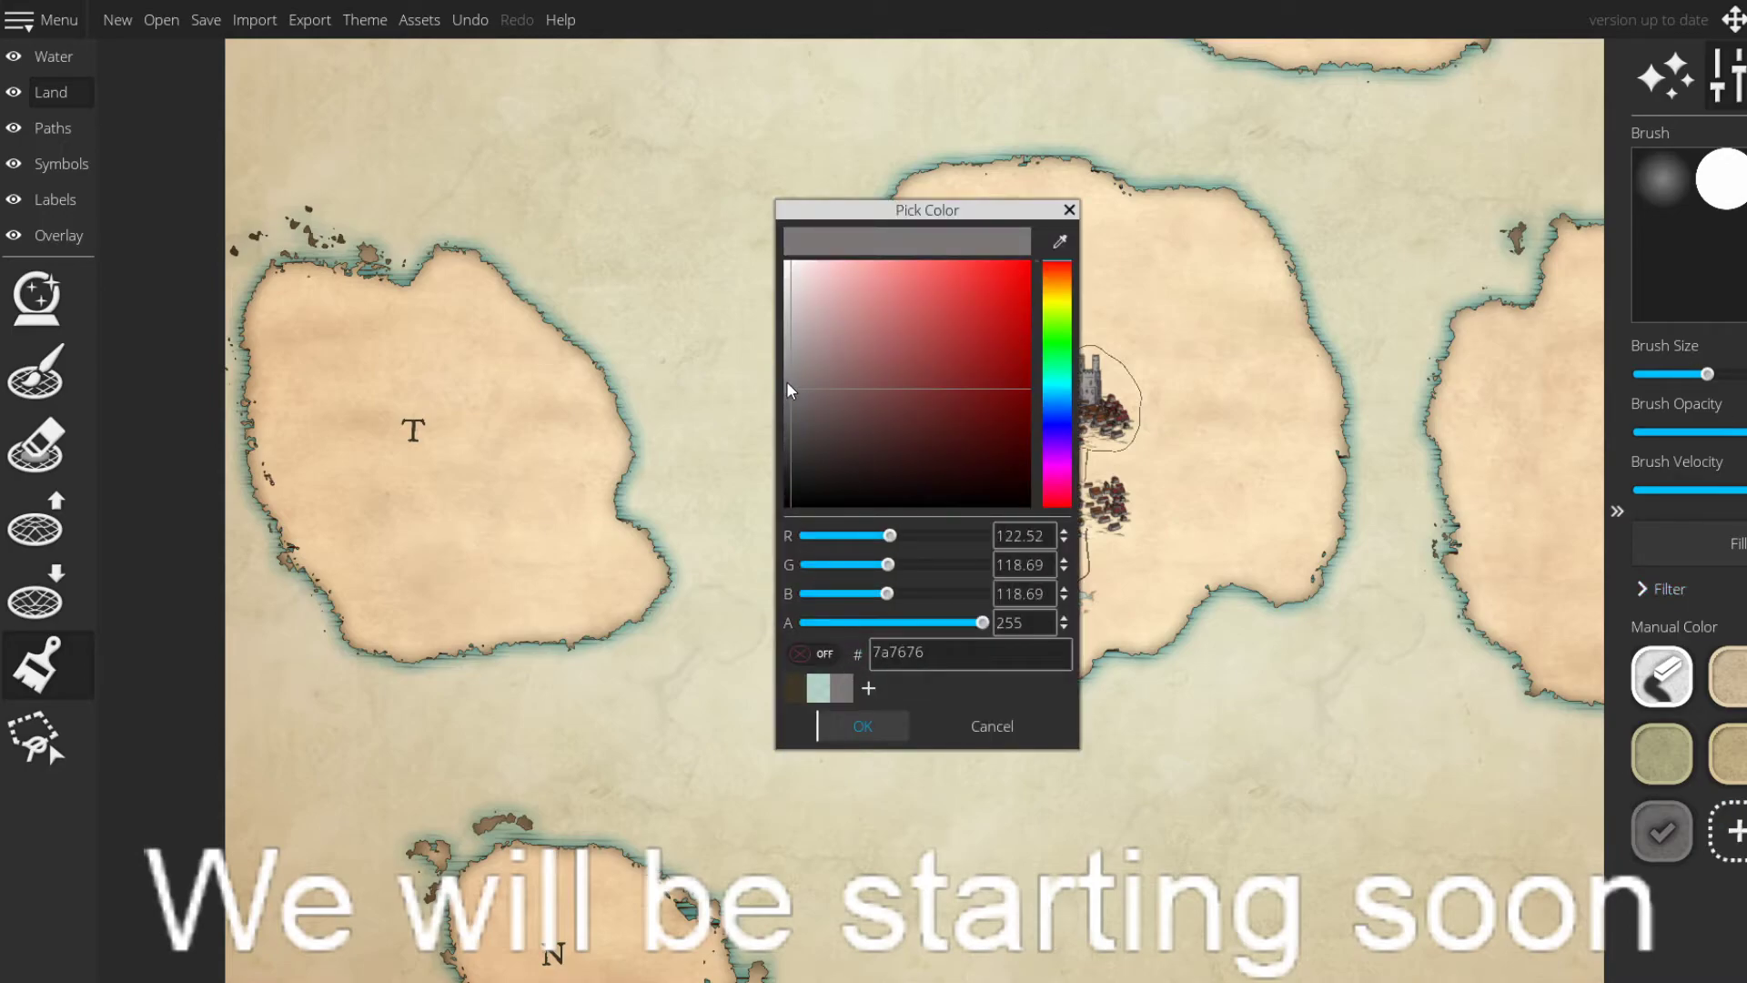
pyautogui.moveTo(801, 397)
pyautogui.mouseDown()
pyautogui.moveTo(793, 372)
pyautogui.moveTo(804, 383)
pyautogui.mouseUp()
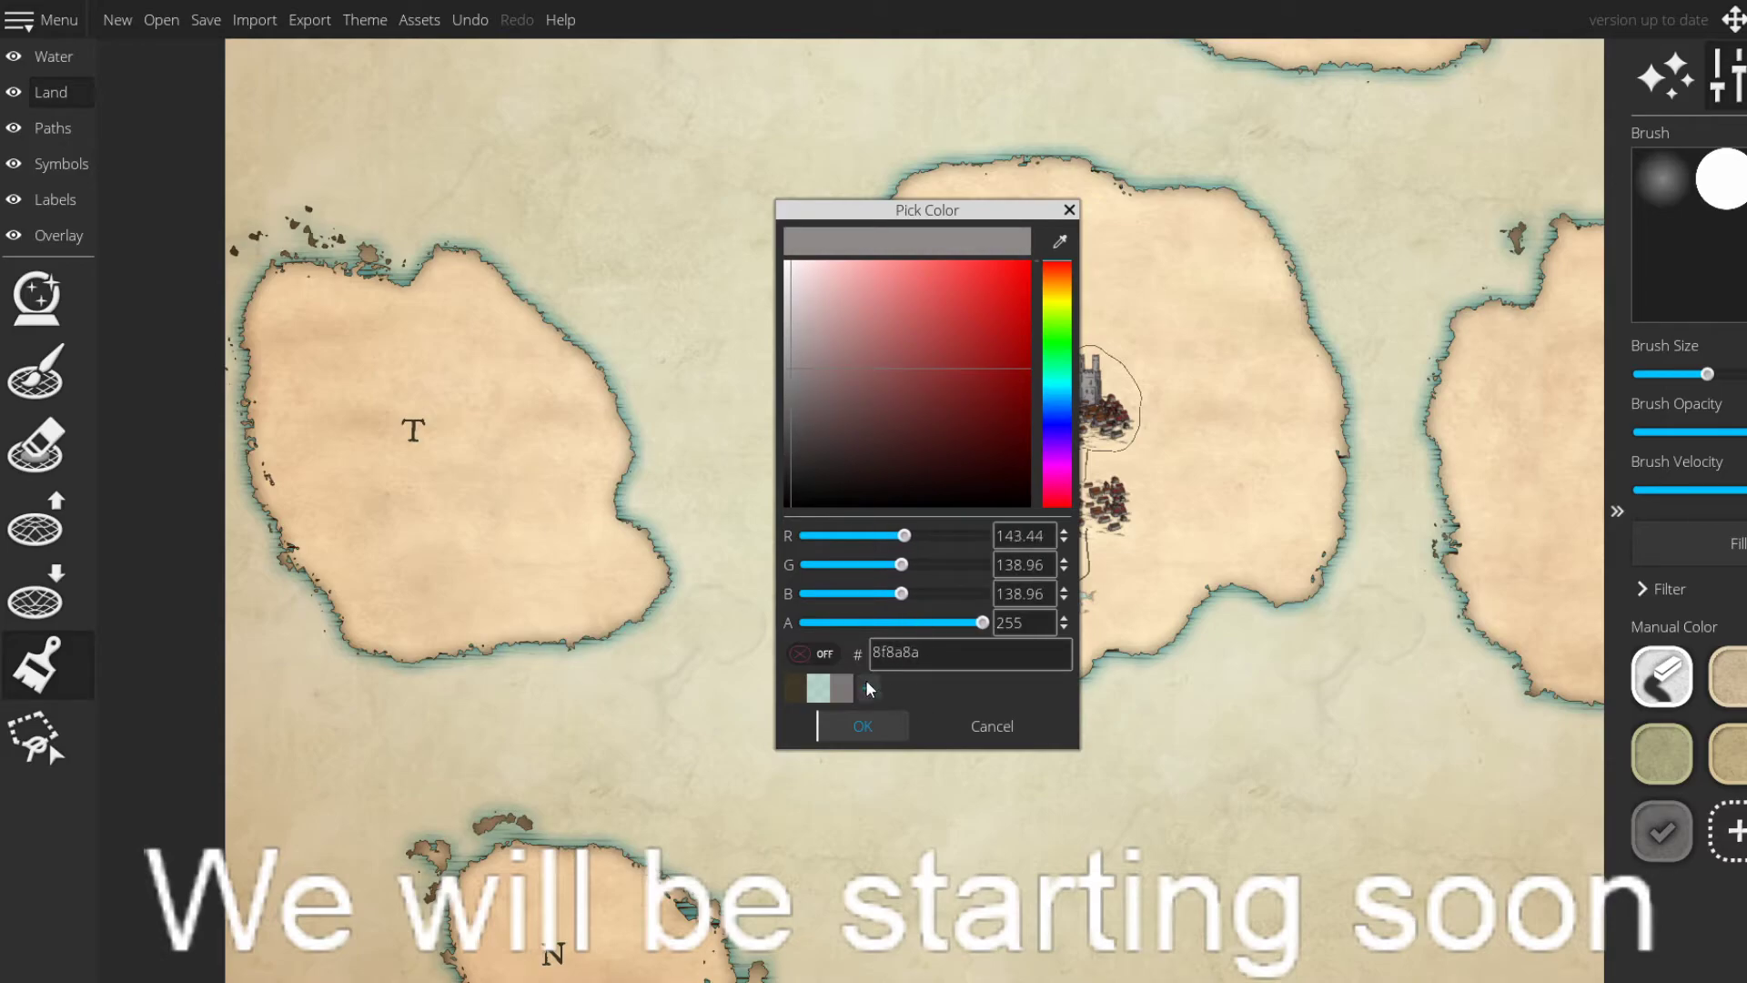
pyautogui.click(863, 725)
# - Try loose strokes of darker grey 7a7676 across the southwest, middle and north of landmass T, lowering the brush velocity between strokes
pyautogui.click(1677, 843)
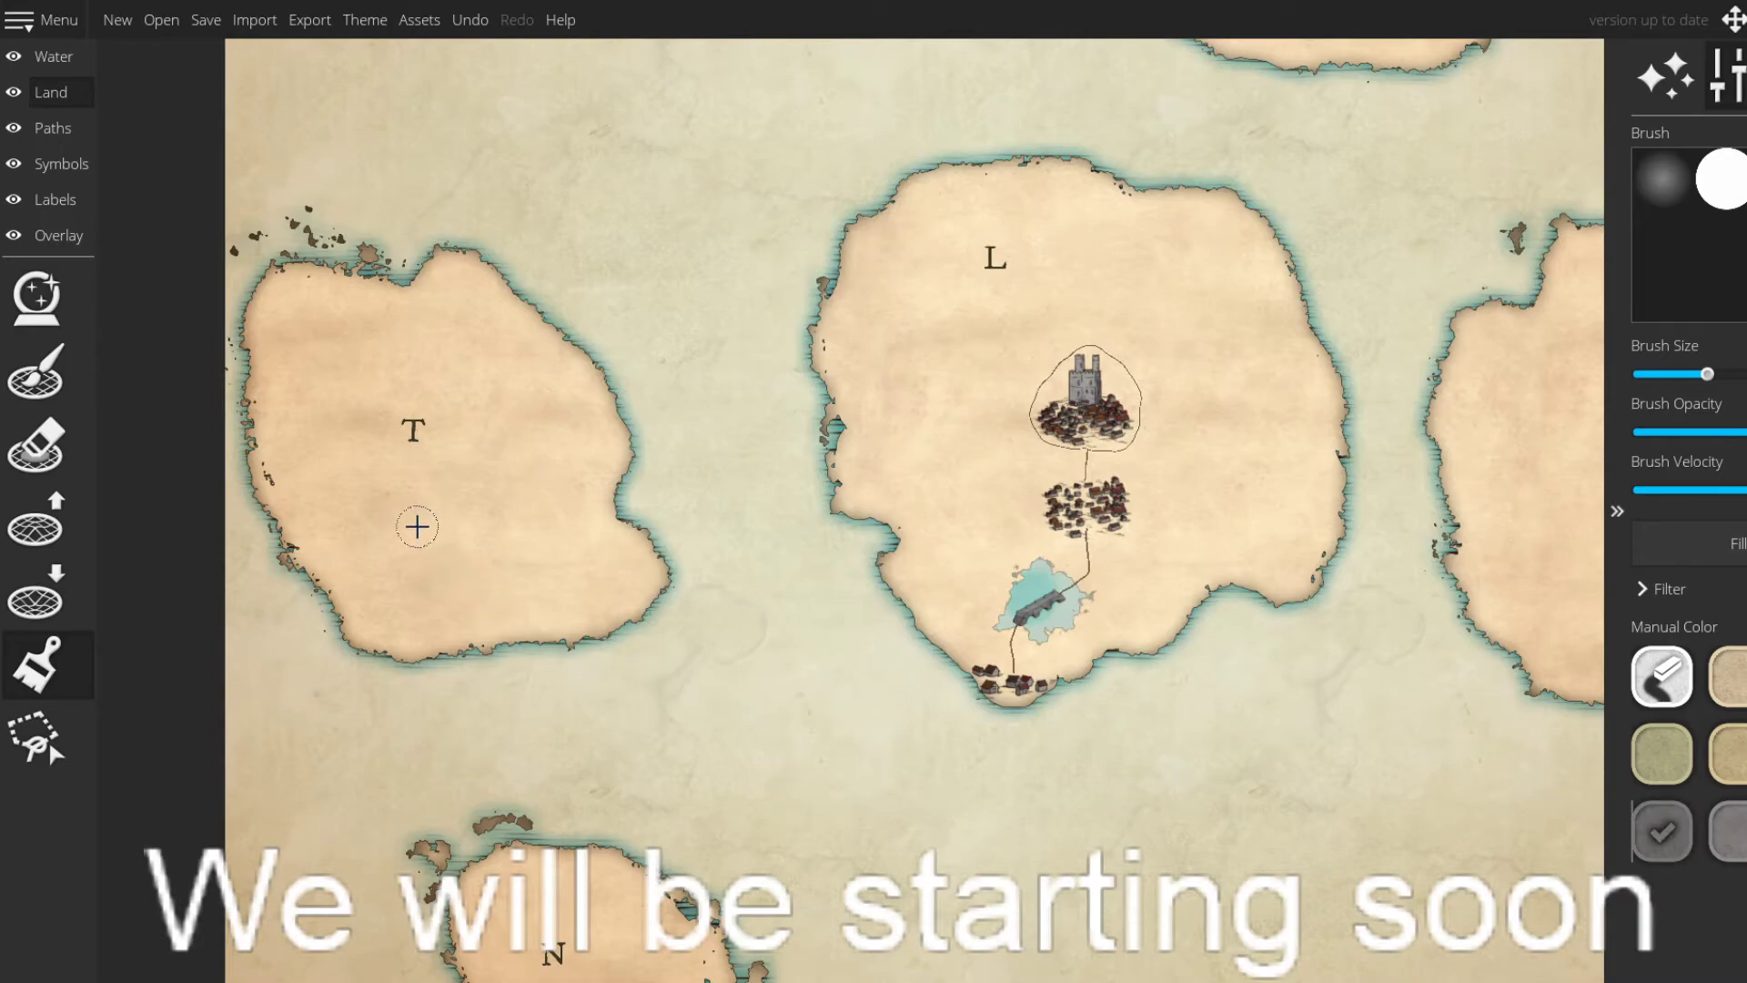
pyautogui.moveTo(415, 666)
pyautogui.mouseDown()
pyautogui.moveTo(322, 586)
pyautogui.moveTo(375, 664)
pyautogui.mouseUp()
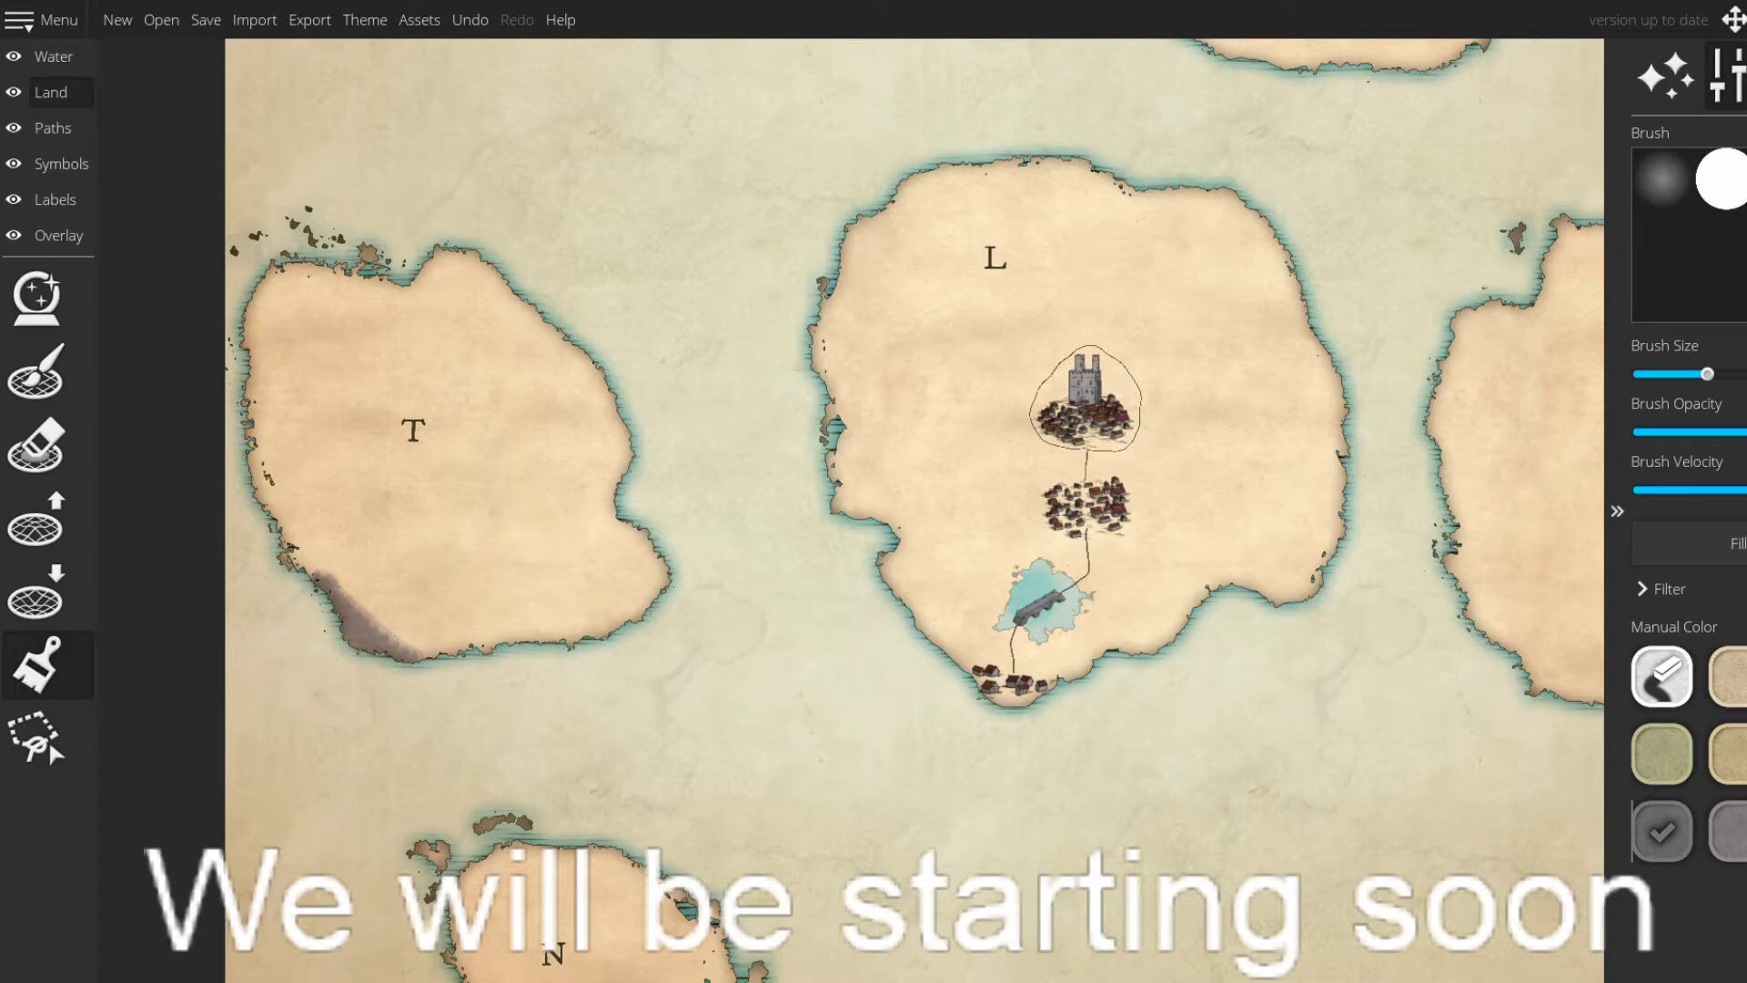
pyautogui.moveTo(335, 408)
pyautogui.mouseDown()
pyautogui.moveTo(409, 505)
pyautogui.moveTo(415, 577)
pyautogui.moveTo(343, 485)
pyautogui.moveTo(373, 534)
pyautogui.moveTo(294, 470)
pyautogui.moveTo(407, 604)
pyautogui.moveTo(319, 515)
pyautogui.moveTo(401, 603)
pyautogui.moveTo(266, 495)
pyautogui.moveTo(428, 648)
pyautogui.moveTo(389, 573)
pyautogui.moveTo(426, 601)
pyautogui.moveTo(380, 590)
pyautogui.moveTo(469, 541)
pyautogui.moveTo(469, 513)
pyautogui.moveTo(236, 455)
pyautogui.moveTo(579, 493)
pyautogui.moveTo(284, 395)
pyautogui.moveTo(378, 429)
pyautogui.moveTo(289, 370)
pyautogui.moveTo(389, 430)
pyautogui.moveTo(508, 477)
pyautogui.moveTo(368, 406)
pyautogui.moveTo(638, 515)
pyautogui.moveTo(296, 387)
pyautogui.moveTo(370, 394)
pyautogui.moveTo(308, 362)
pyautogui.moveTo(555, 460)
pyautogui.mouseUp()
pyautogui.moveTo(333, 368); pyautogui.dragTo(609, 482)
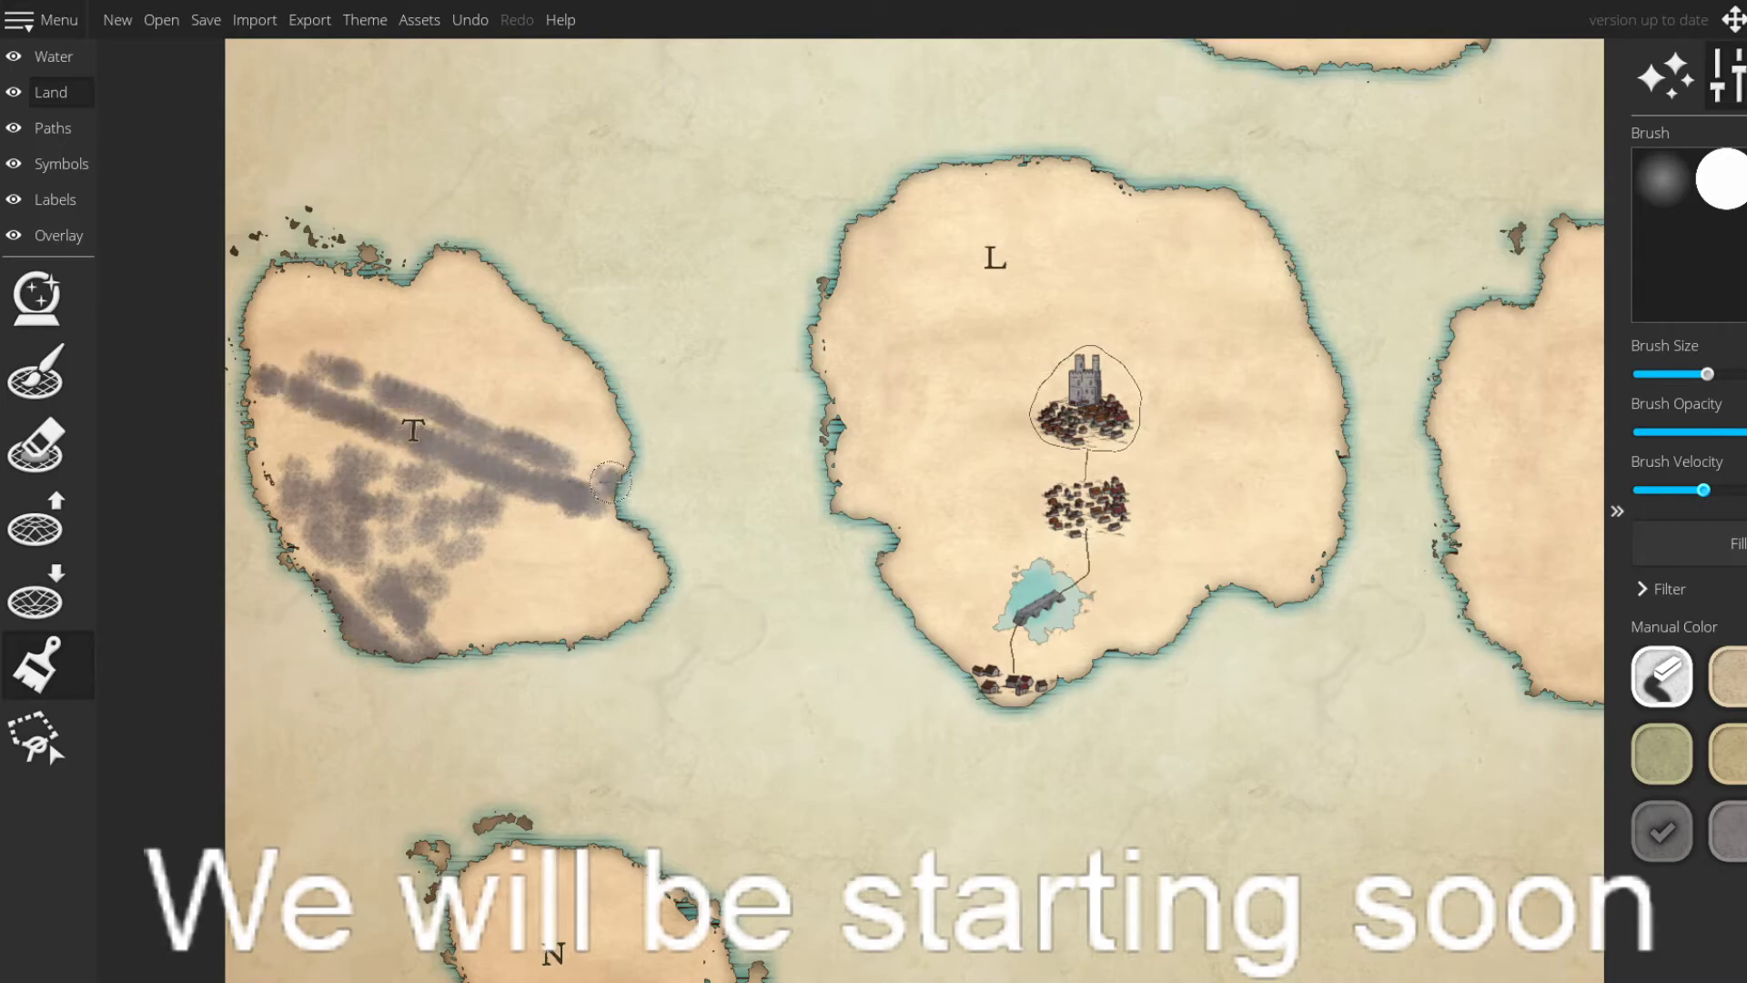
pyautogui.moveTo(1705, 491); pyautogui.dragTo(1638, 490)
pyautogui.moveTo(604, 406)
pyautogui.mouseDown()
pyautogui.moveTo(434, 369)
pyautogui.moveTo(557, 425)
pyautogui.moveTo(543, 422)
pyautogui.moveTo(321, 344)
pyautogui.moveTo(370, 352)
pyautogui.moveTo(290, 295)
pyautogui.moveTo(290, 374)
pyautogui.moveTo(319, 402)
pyautogui.mouseUp()
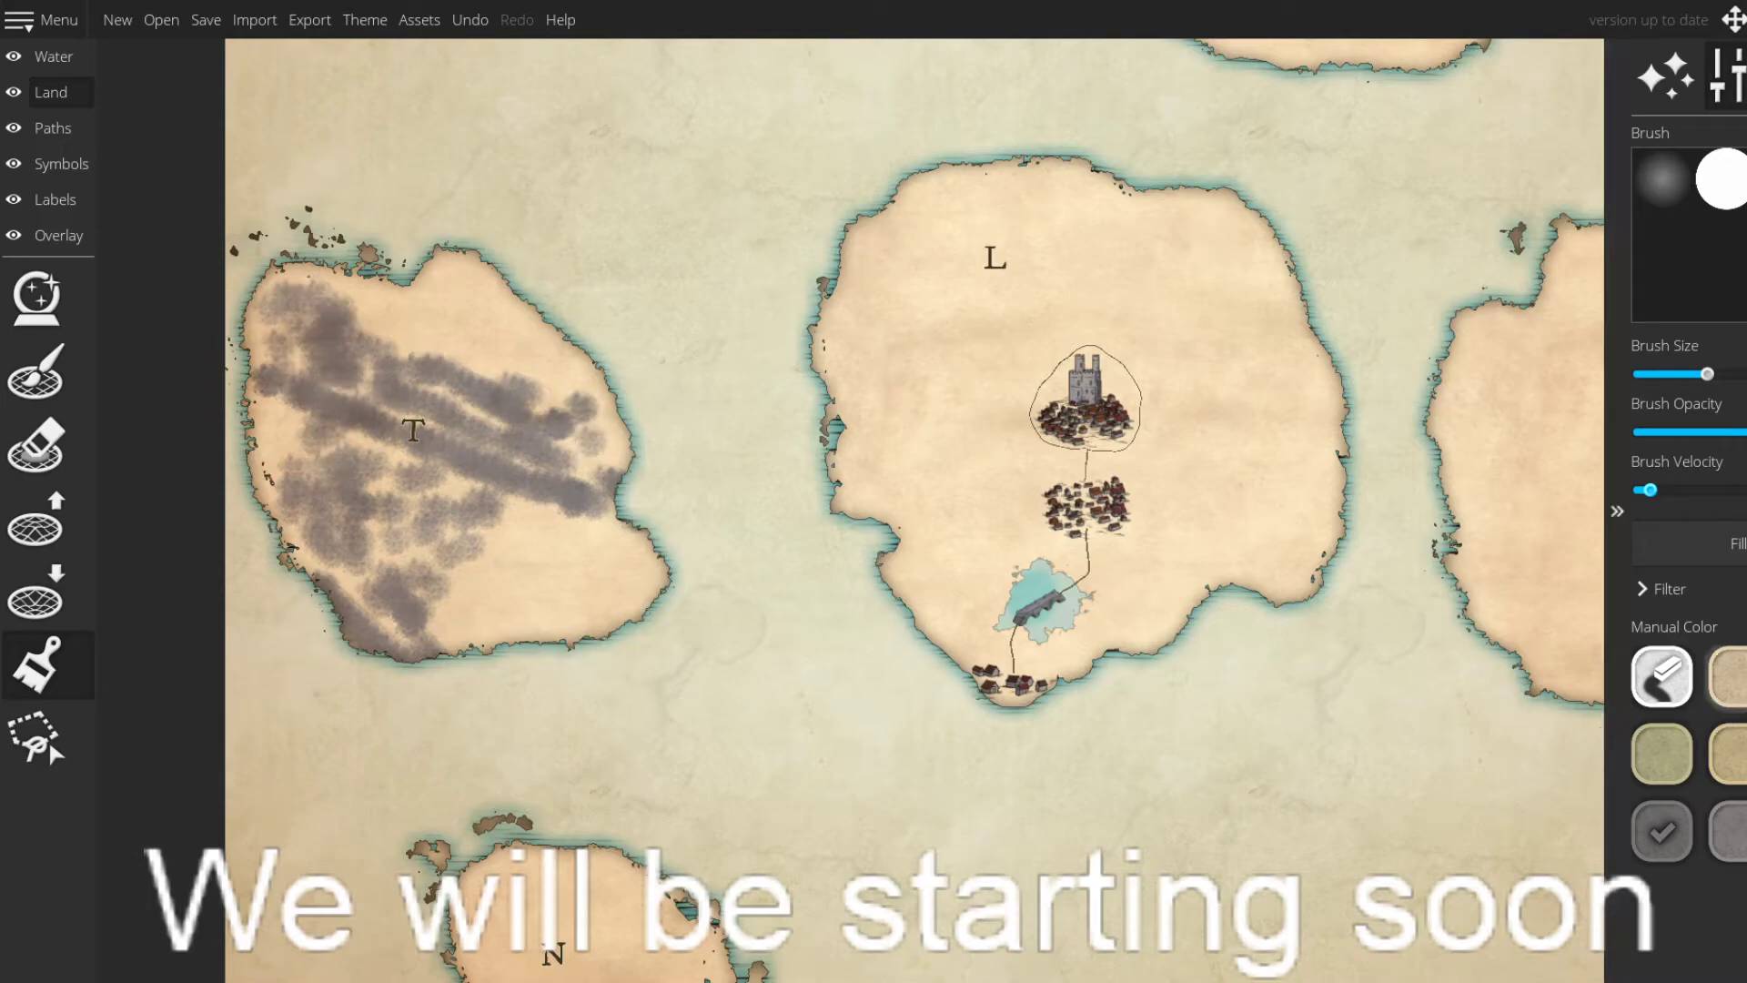
# - Repaint all of landmass T with the beige ground color, using a larger brush and a higher brush velocity
pyautogui.click(1734, 678)
pyautogui.moveTo(1649, 490); pyautogui.dragTo(1740, 490)
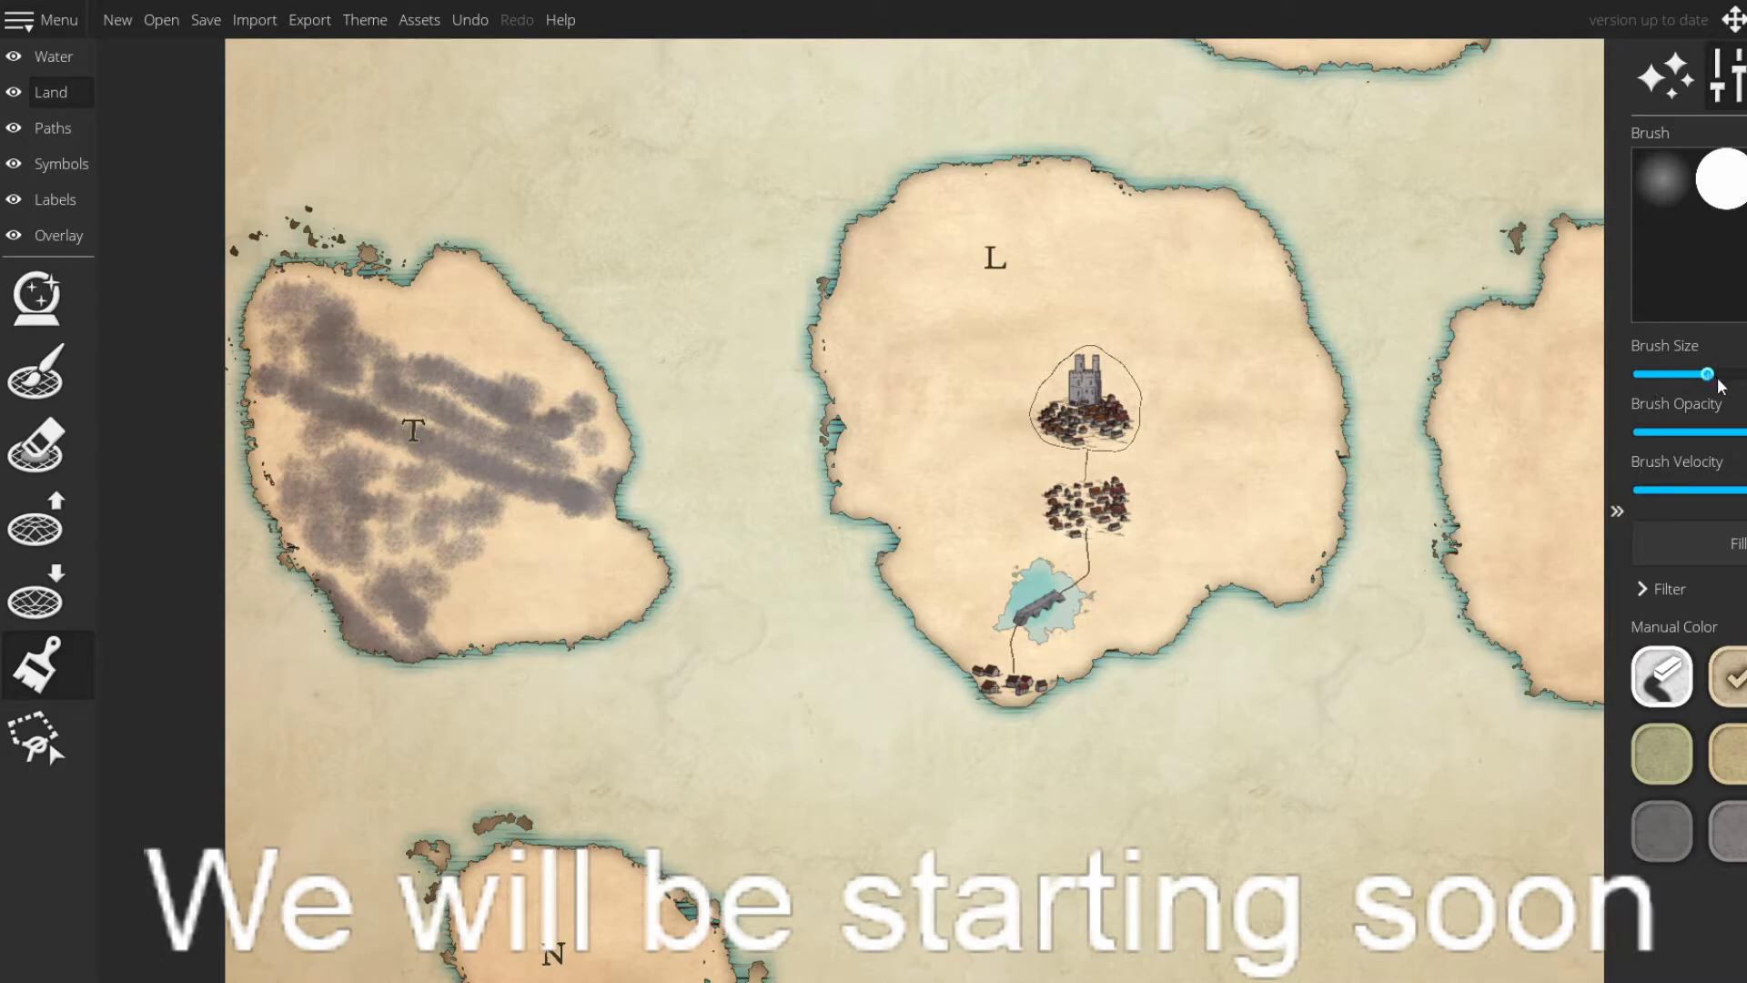
pyautogui.moveTo(502, 549)
pyautogui.mouseDown()
pyautogui.moveTo(370, 592)
pyautogui.moveTo(379, 628)
pyautogui.moveTo(449, 659)
pyautogui.moveTo(397, 614)
pyautogui.moveTo(413, 620)
pyautogui.moveTo(352, 608)
pyautogui.moveTo(285, 483)
pyautogui.moveTo(386, 572)
pyautogui.moveTo(297, 536)
pyautogui.moveTo(370, 546)
pyautogui.moveTo(299, 434)
pyautogui.moveTo(289, 407)
pyautogui.moveTo(307, 448)
pyautogui.moveTo(263, 304)
pyautogui.moveTo(303, 354)
pyautogui.moveTo(364, 384)
pyautogui.moveTo(339, 309)
pyautogui.moveTo(411, 343)
pyautogui.moveTo(365, 383)
pyautogui.moveTo(296, 374)
pyautogui.moveTo(414, 460)
pyautogui.moveTo(388, 487)
pyautogui.moveTo(496, 563)
pyautogui.moveTo(481, 453)
pyautogui.moveTo(422, 357)
pyautogui.moveTo(508, 486)
pyautogui.moveTo(541, 481)
pyautogui.moveTo(515, 379)
pyautogui.moveTo(599, 463)
pyautogui.moveTo(594, 524)
pyautogui.moveTo(635, 563)
pyautogui.moveTo(599, 510)
pyautogui.mouseUp()
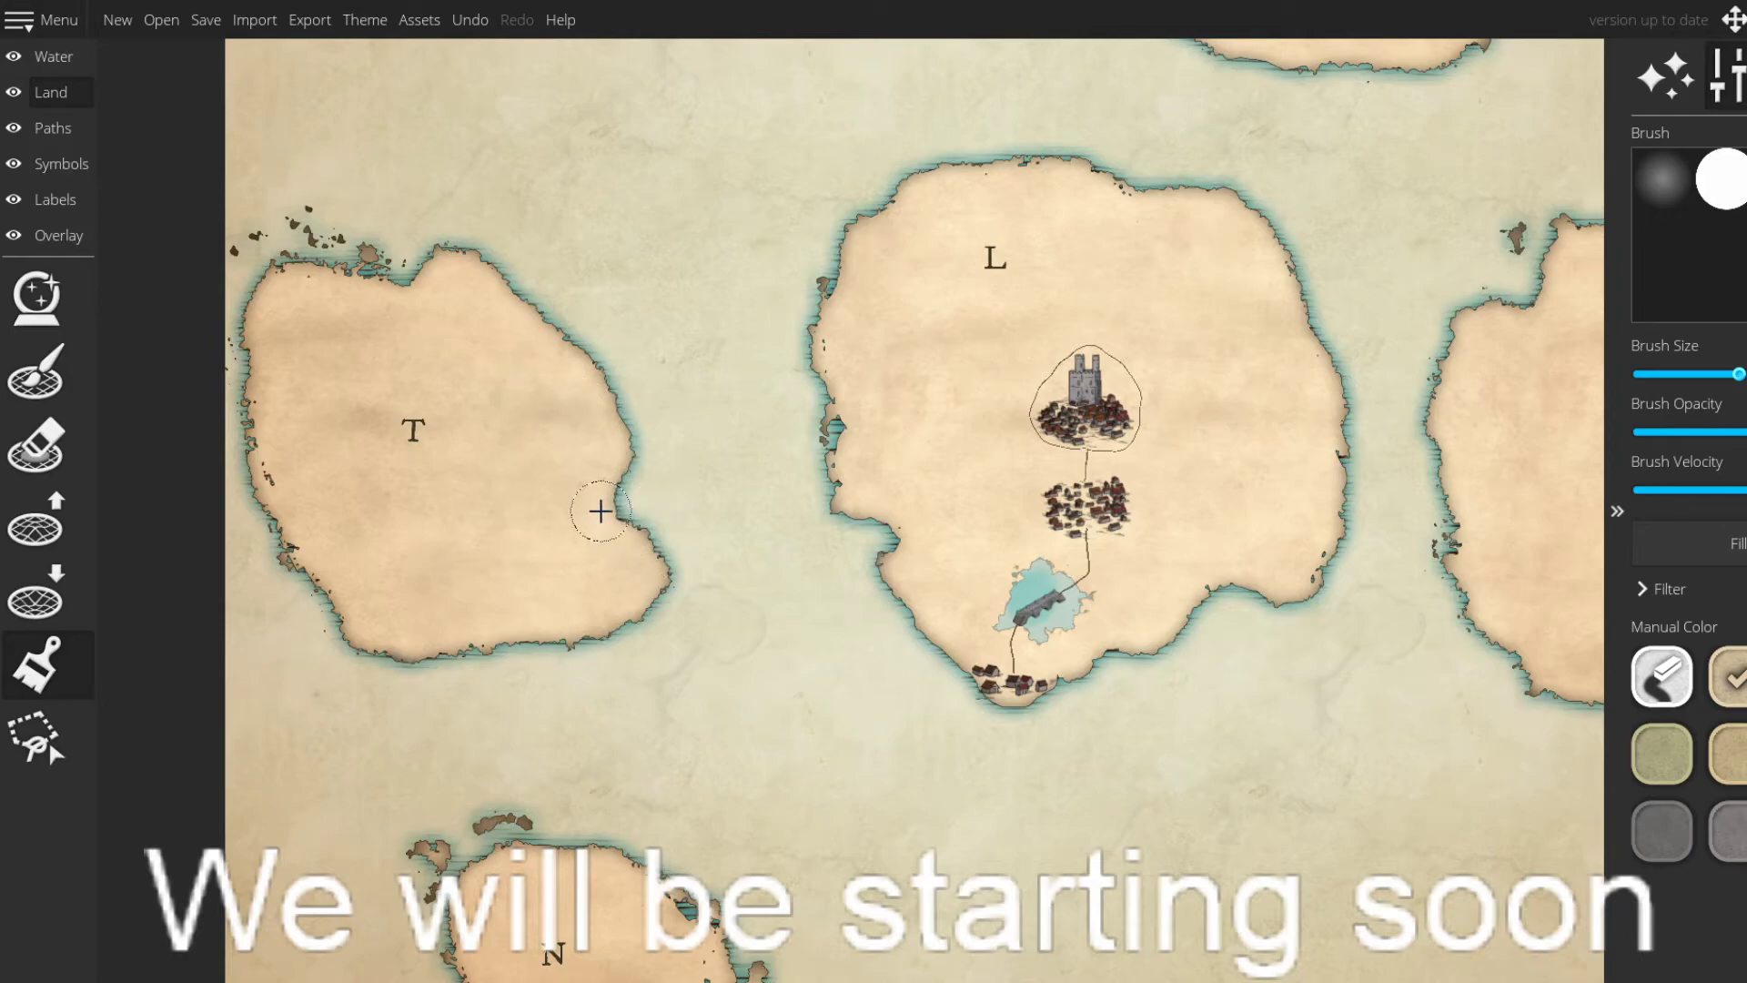
pyautogui.moveTo(872, 165); pyautogui.dragTo(830, 537)
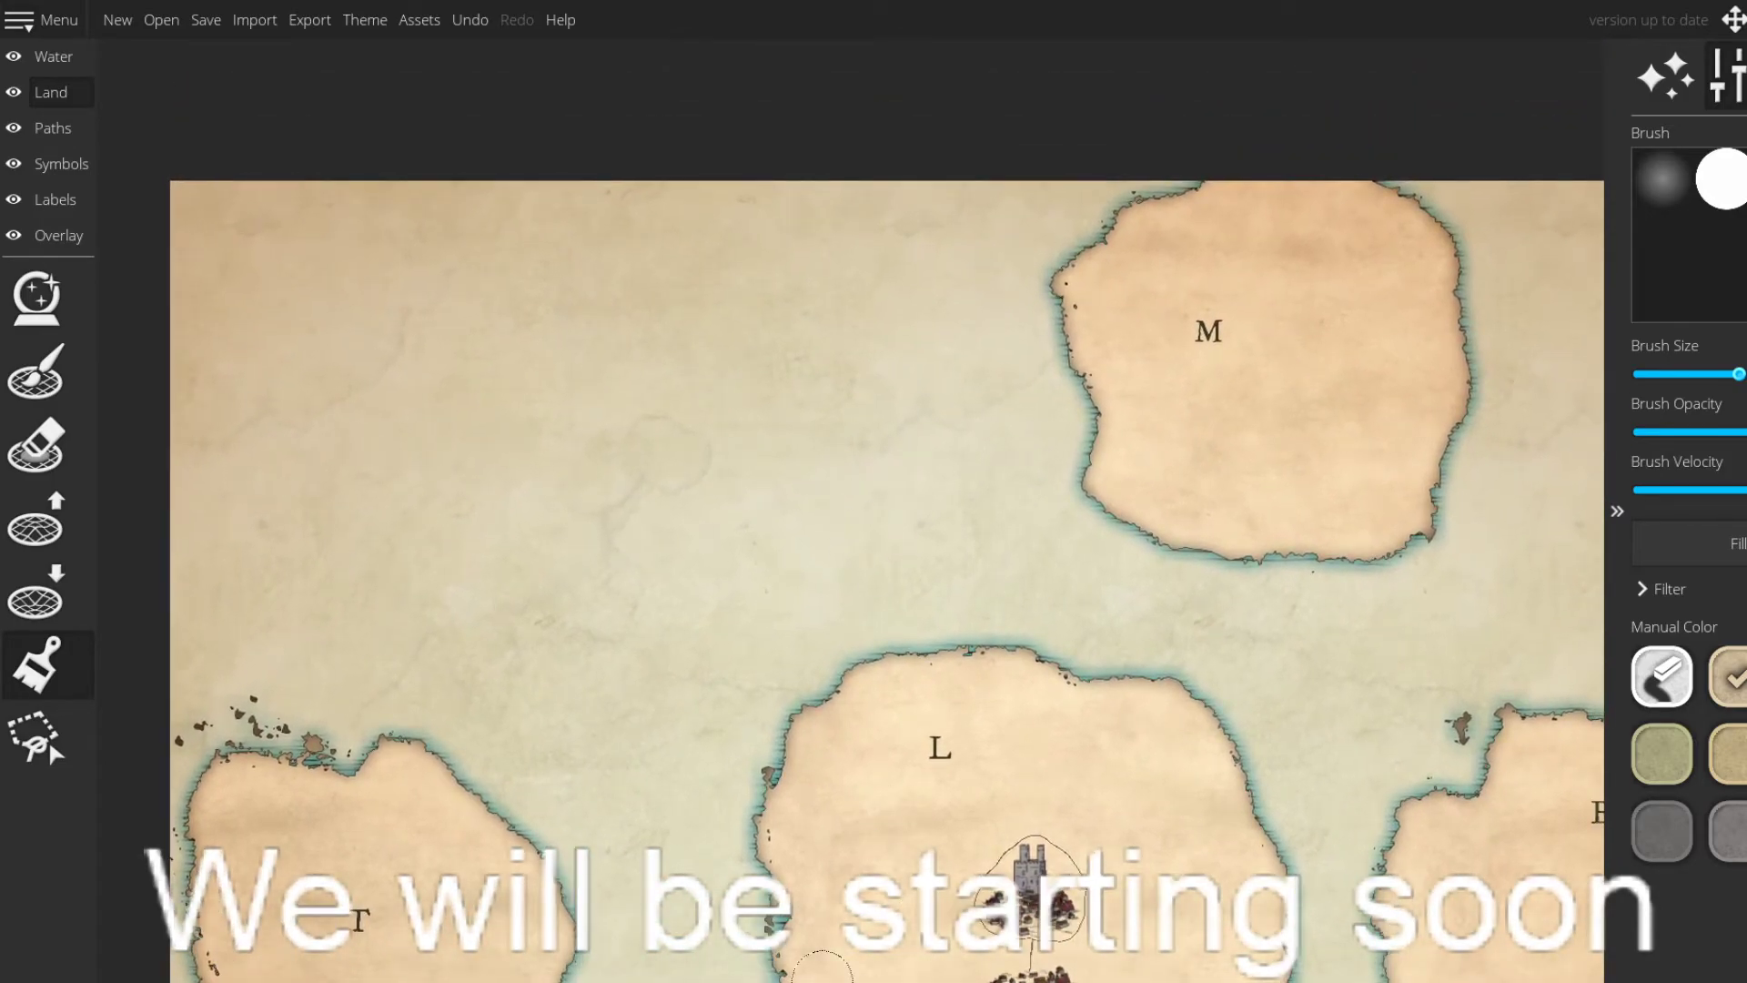
pyautogui.moveTo(831, 778)
pyautogui.mouseDown()
pyautogui.moveTo(769, 605)
pyautogui.moveTo(871, 500)
pyautogui.mouseUp()
pyautogui.moveTo(778, 630)
pyautogui.mouseDown()
pyautogui.moveTo(761, 515)
pyautogui.moveTo(745, 531)
pyautogui.moveTo(897, 701)
pyautogui.moveTo(799, 585)
pyautogui.mouseUp()
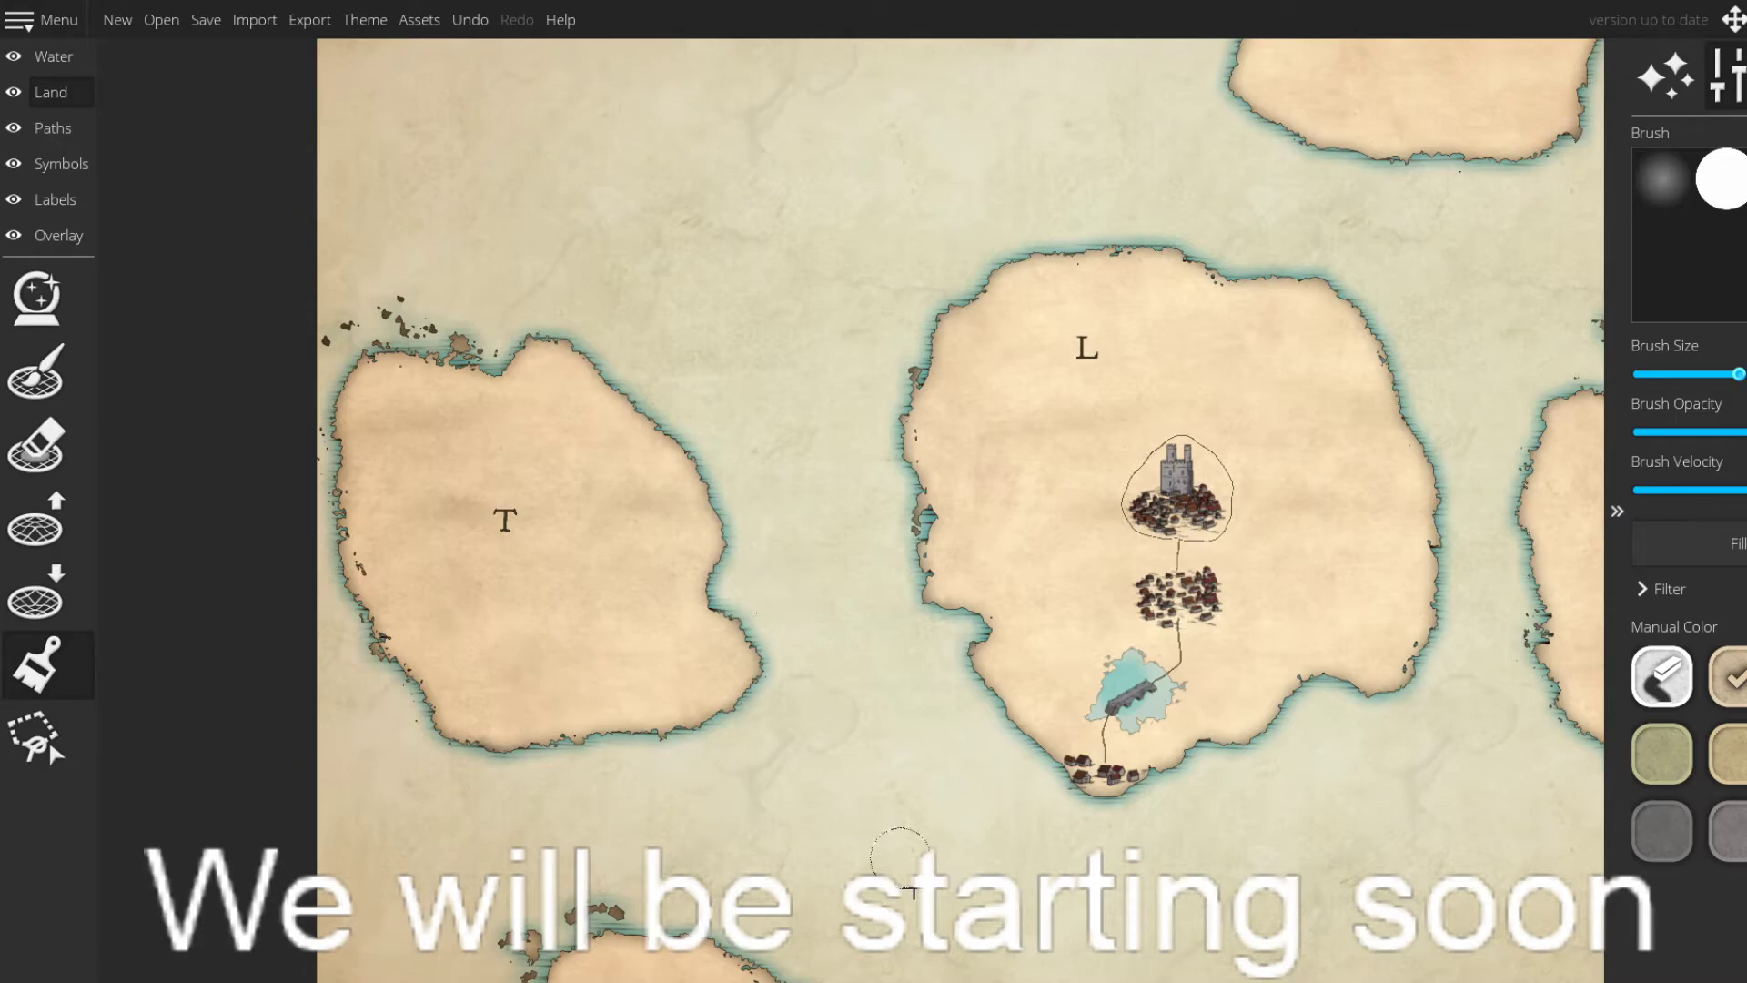
pyautogui.moveTo(461, 541)
pyautogui.mouseDown()
pyautogui.moveTo(449, 483)
pyautogui.moveTo(507, 472)
pyautogui.mouseUp()
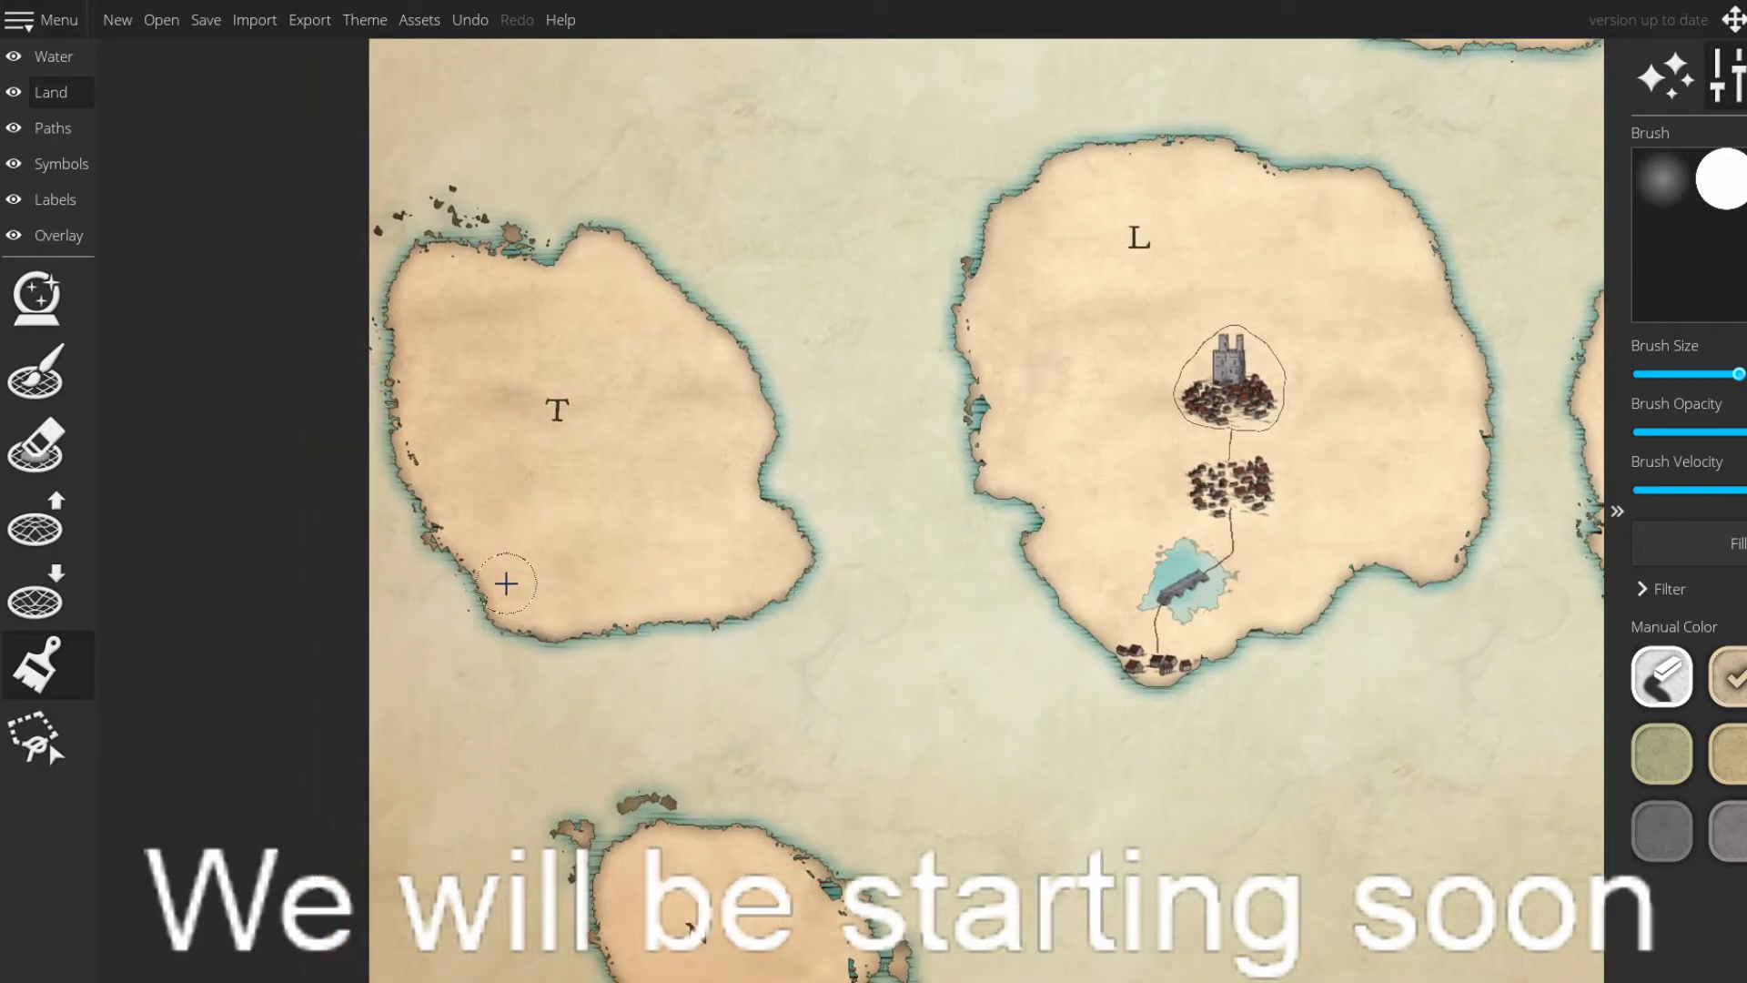
pyautogui.moveTo(491, 511); pyautogui.dragTo(563, 657)
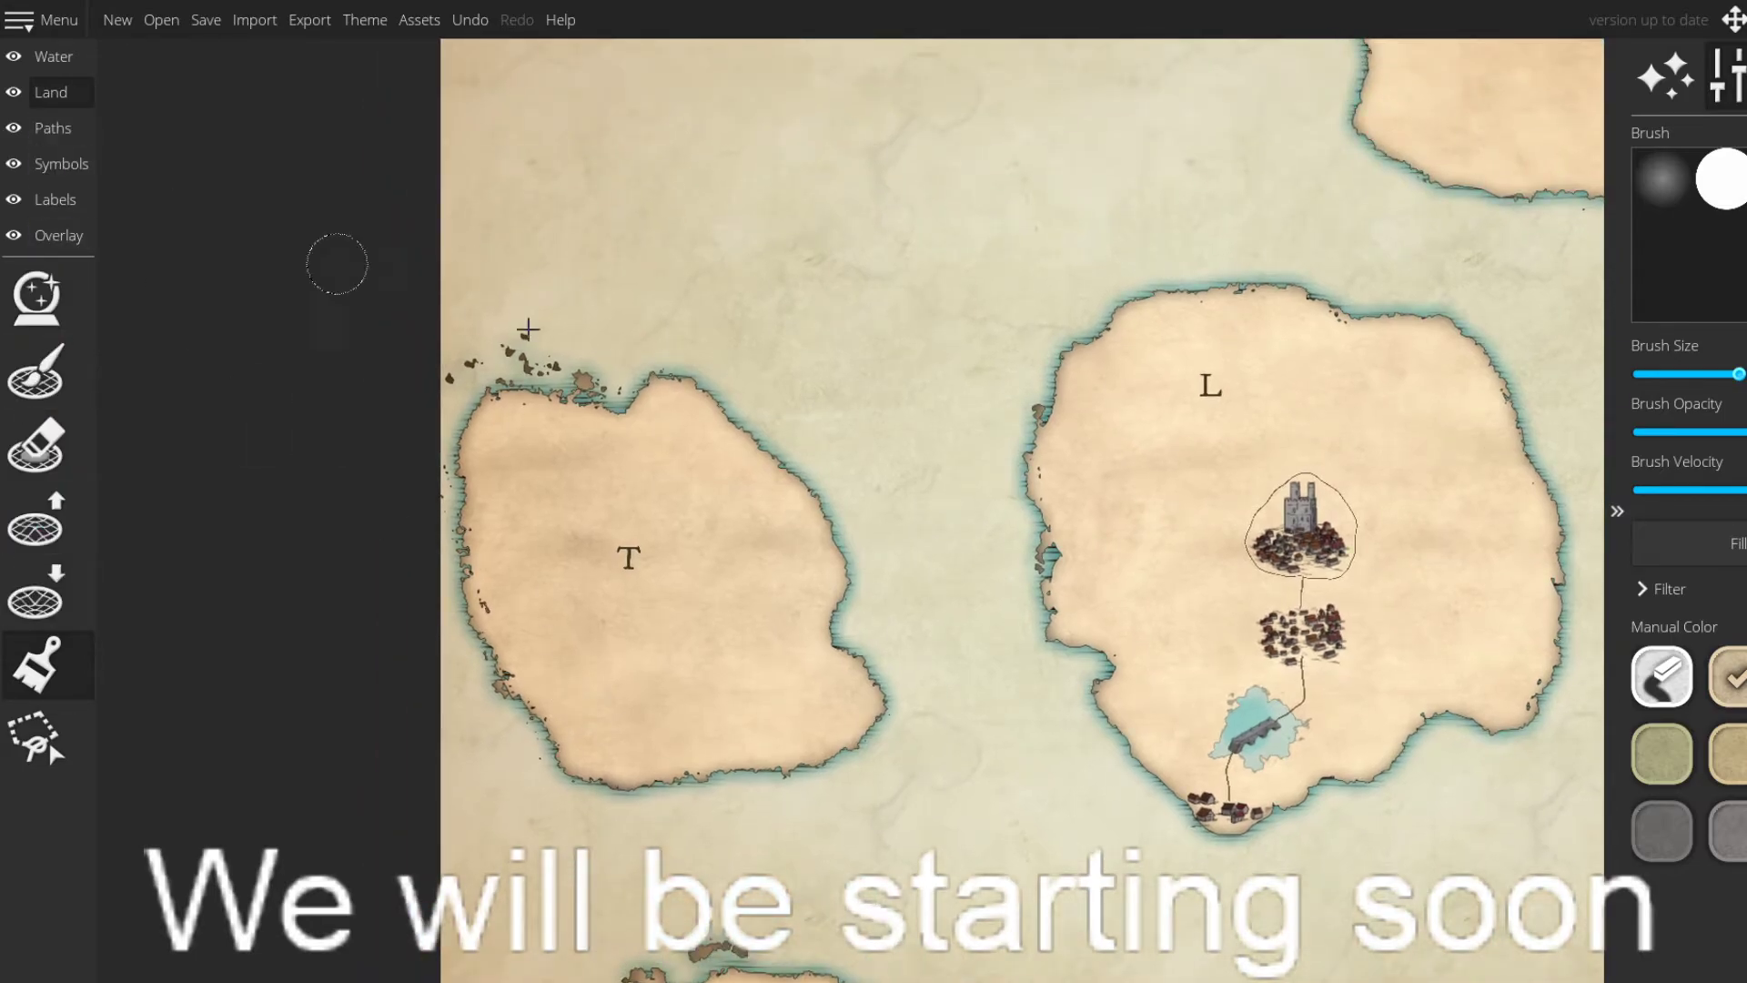
# - Paint the western side of landmass T from the north coast to the south coast with darker grey 7a7676
pyautogui.click(1662, 831)
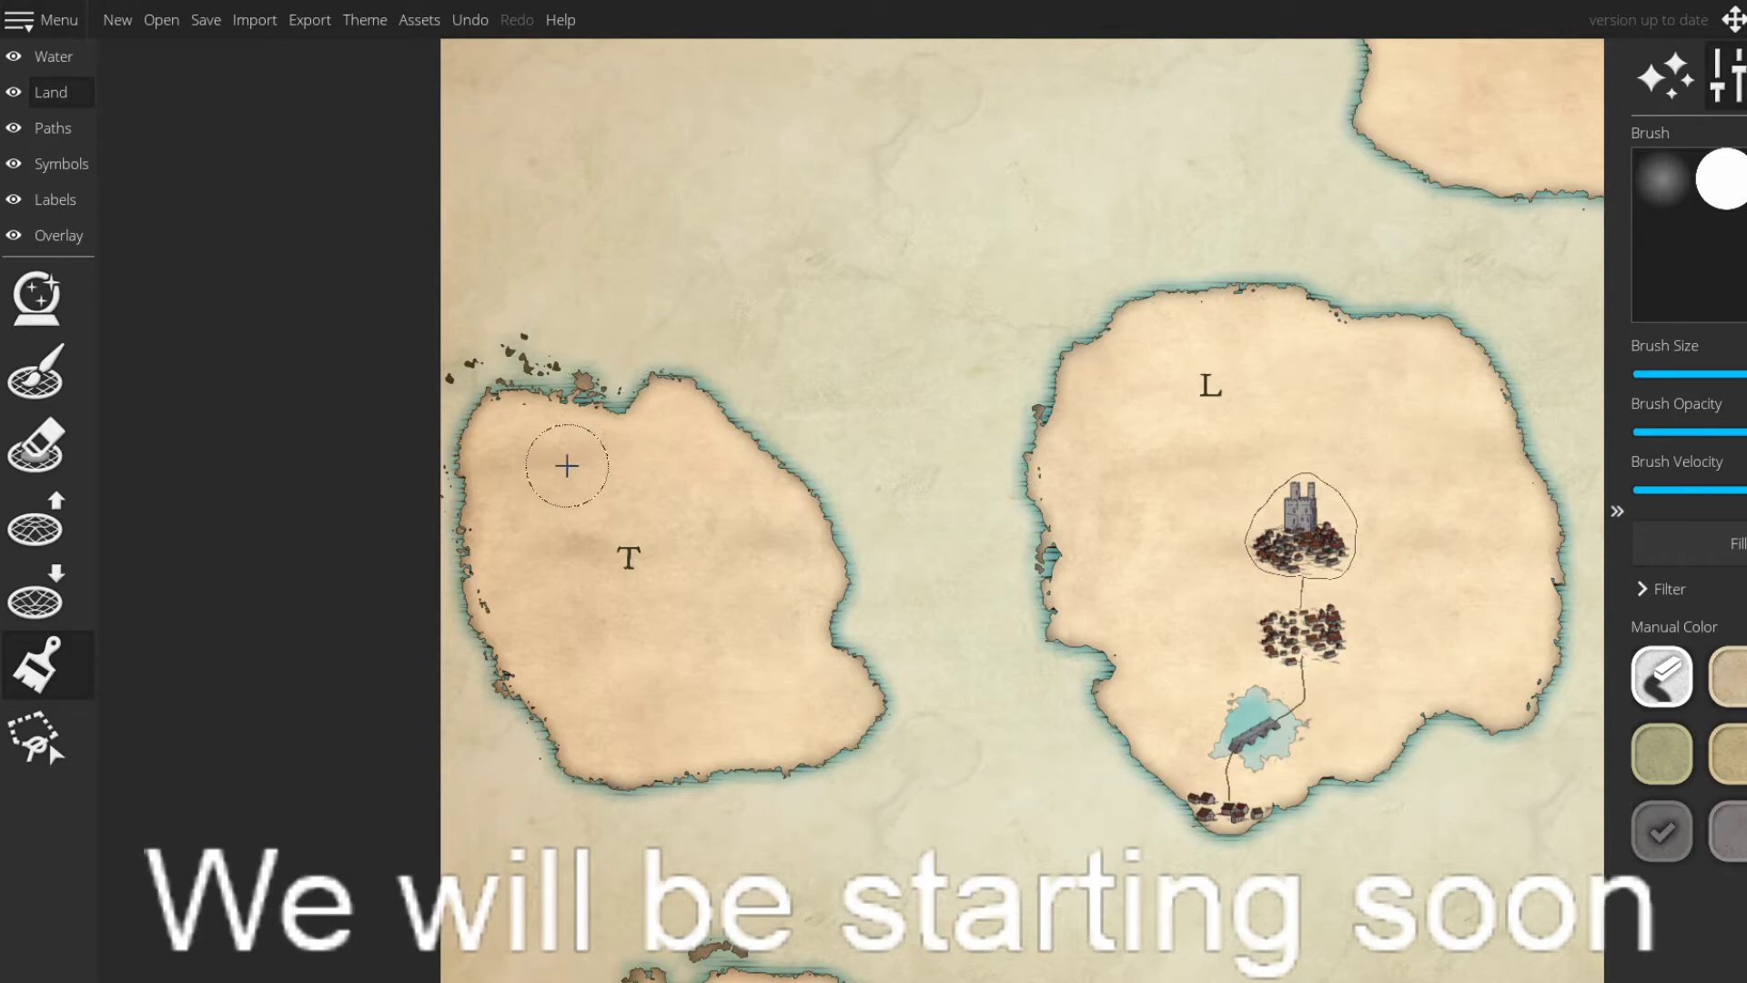
pyautogui.moveTo(473, 356); pyautogui.dragTo(607, 700)
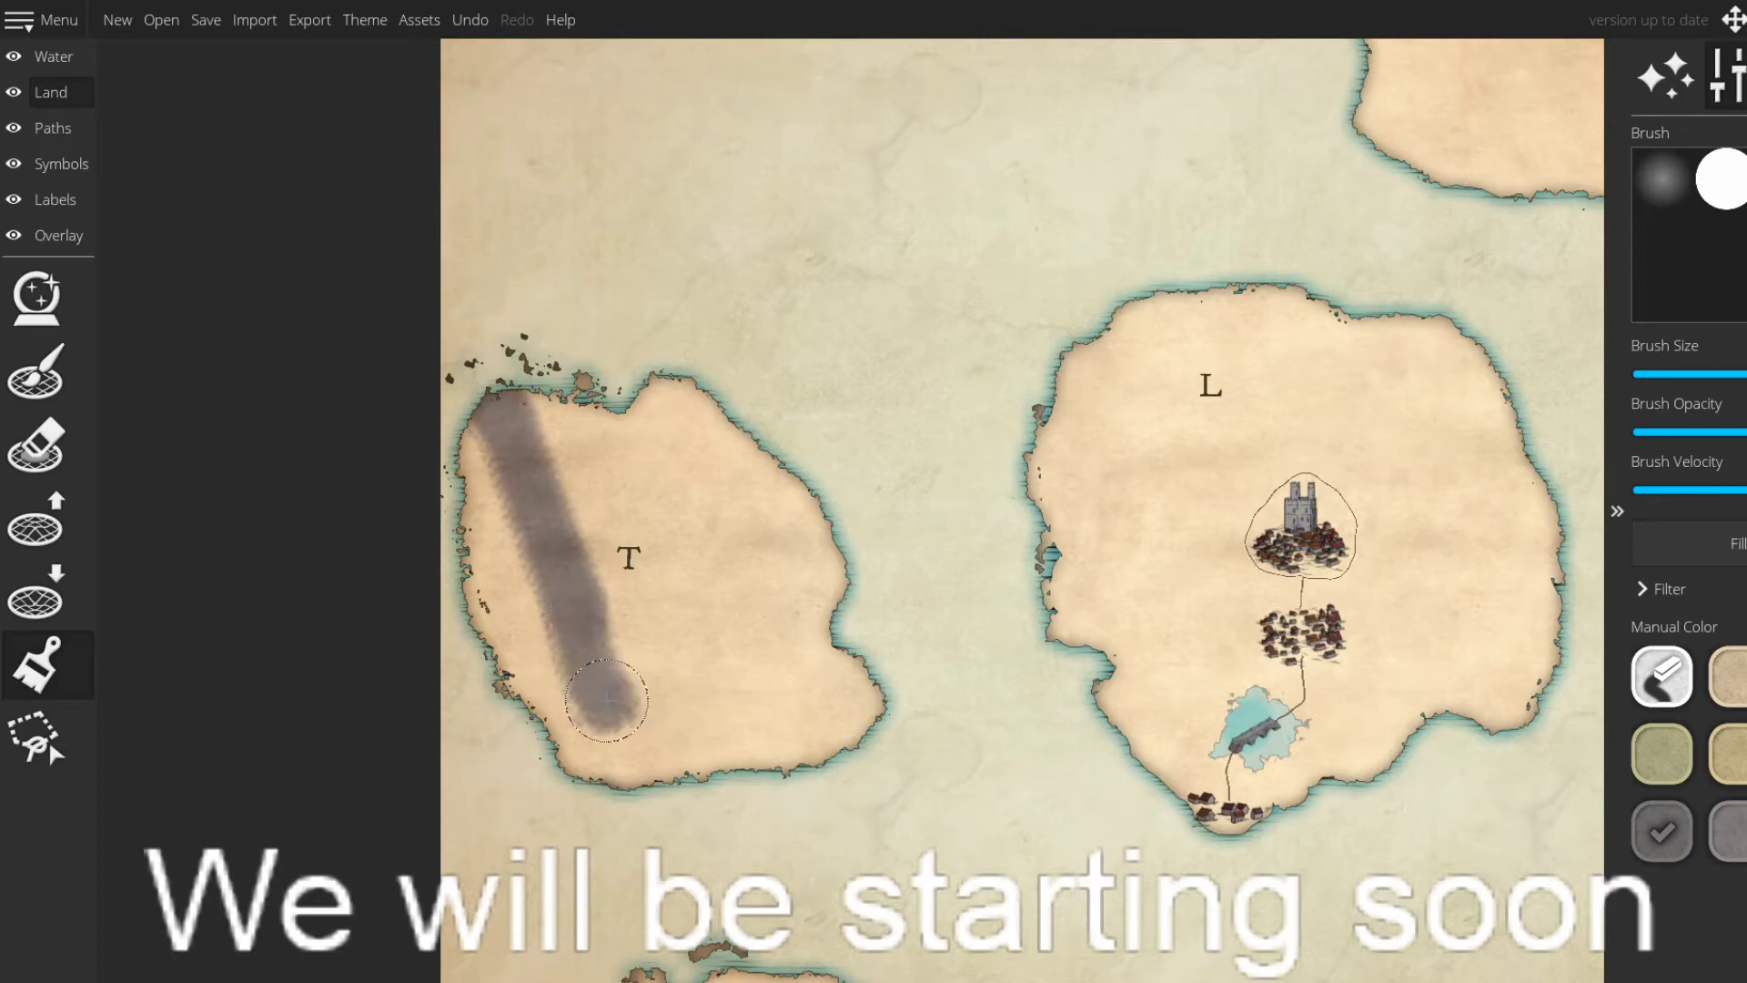
pyautogui.hotkey('ctrl', 'z')
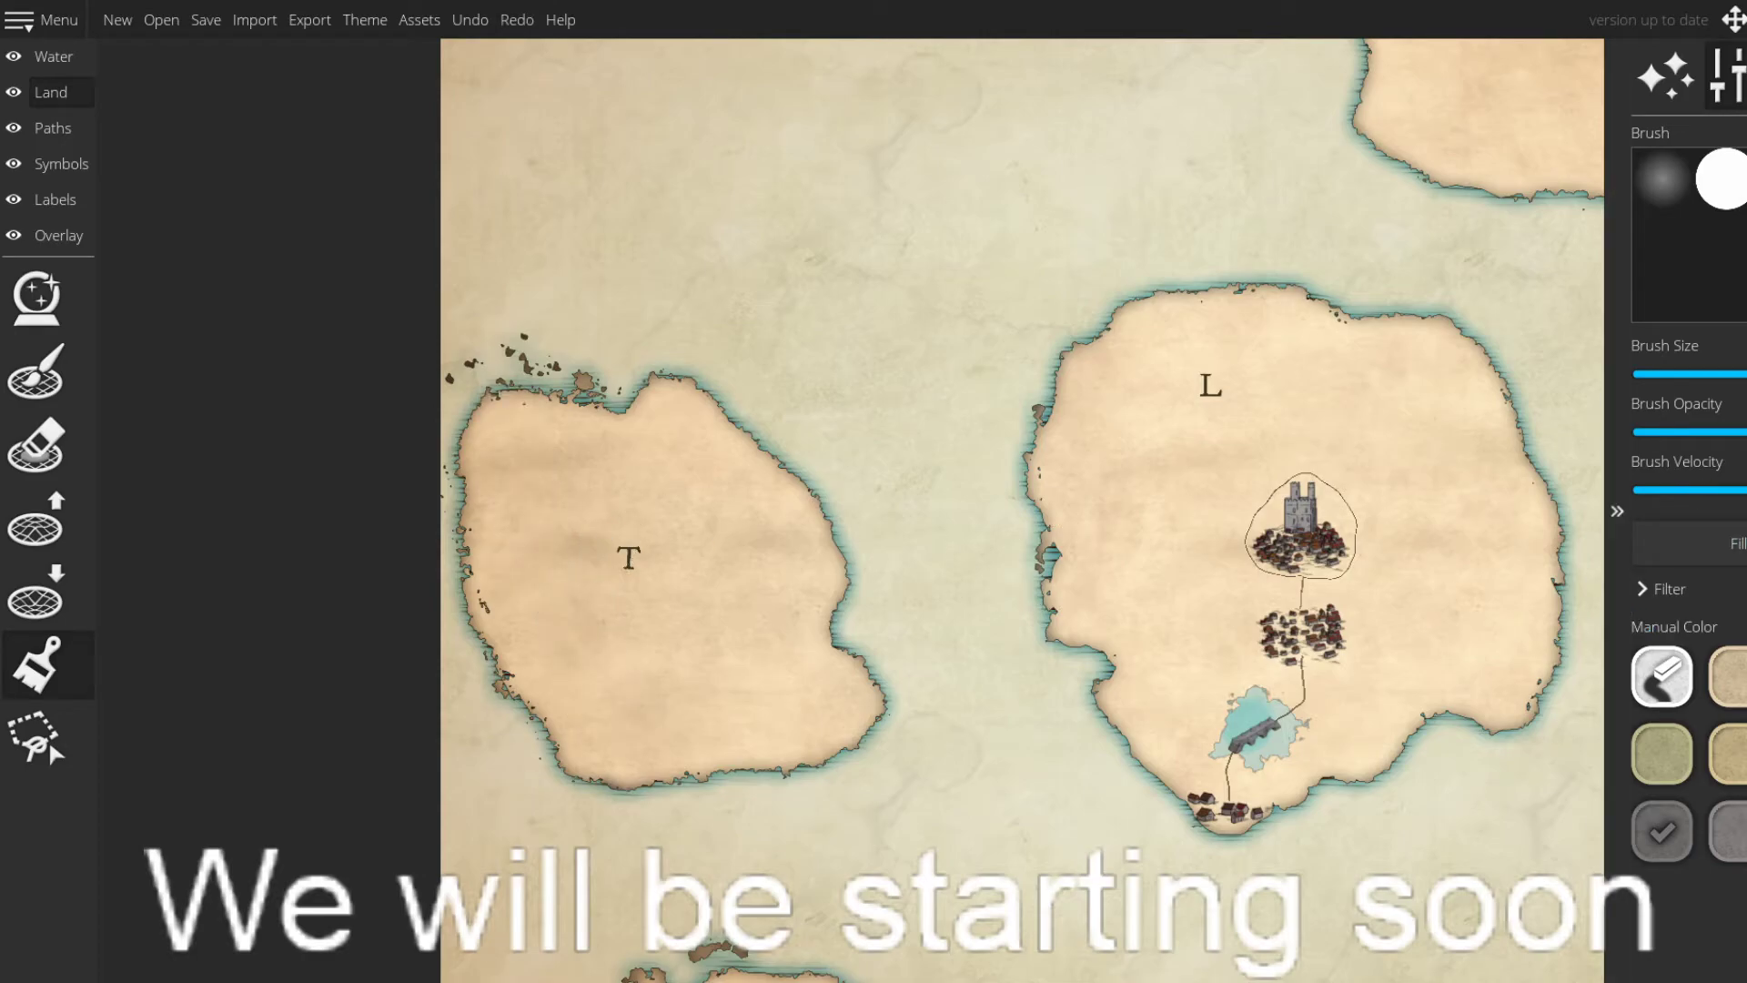
pyautogui.moveTo(471, 441)
pyautogui.mouseDown()
pyautogui.moveTo(487, 405)
pyautogui.moveTo(609, 719)
pyautogui.moveTo(592, 760)
pyautogui.moveTo(564, 728)
pyautogui.moveTo(641, 746)
pyautogui.mouseUp()
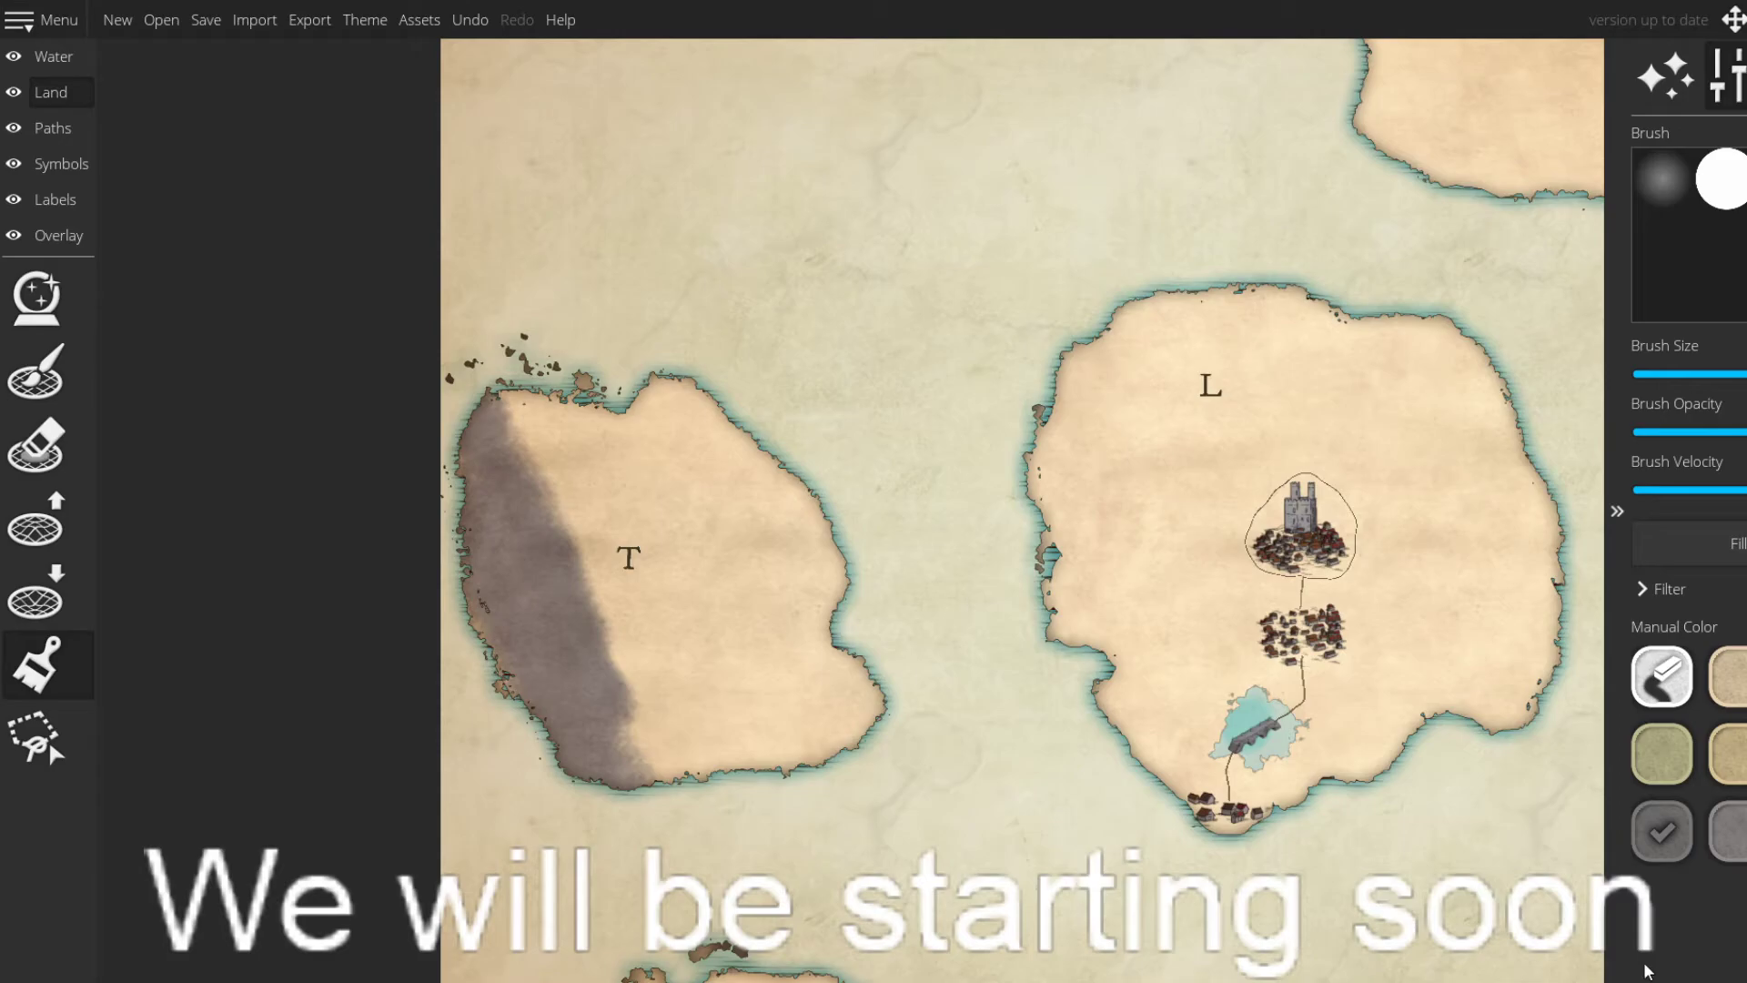
# - Try lighter grey 8f8a8a strokes along the inland edge of the painted area on landmass T and undo the latest ones
pyautogui.click(1729, 831)
pyautogui.moveTo(536, 473); pyautogui.dragTo(668, 831)
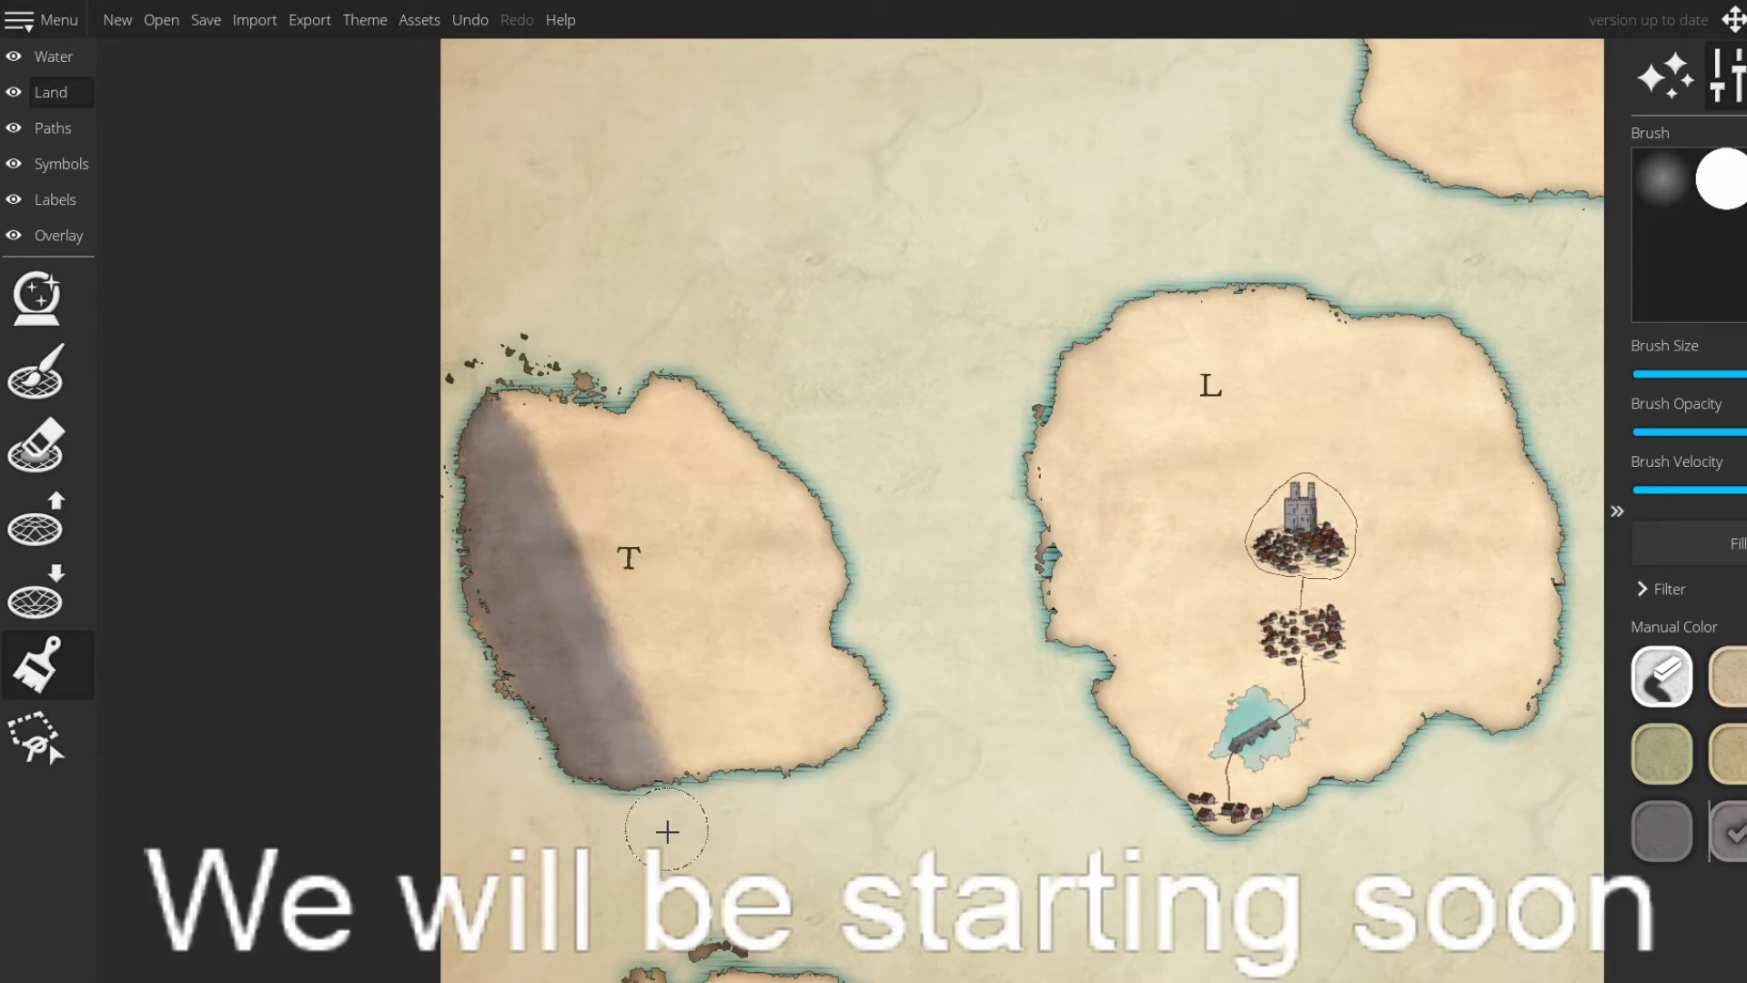
pyautogui.moveTo(501, 446)
pyautogui.mouseDown()
pyautogui.moveTo(593, 697)
pyautogui.moveTo(591, 626)
pyautogui.moveTo(608, 646)
pyautogui.moveTo(544, 567)
pyautogui.mouseUp()
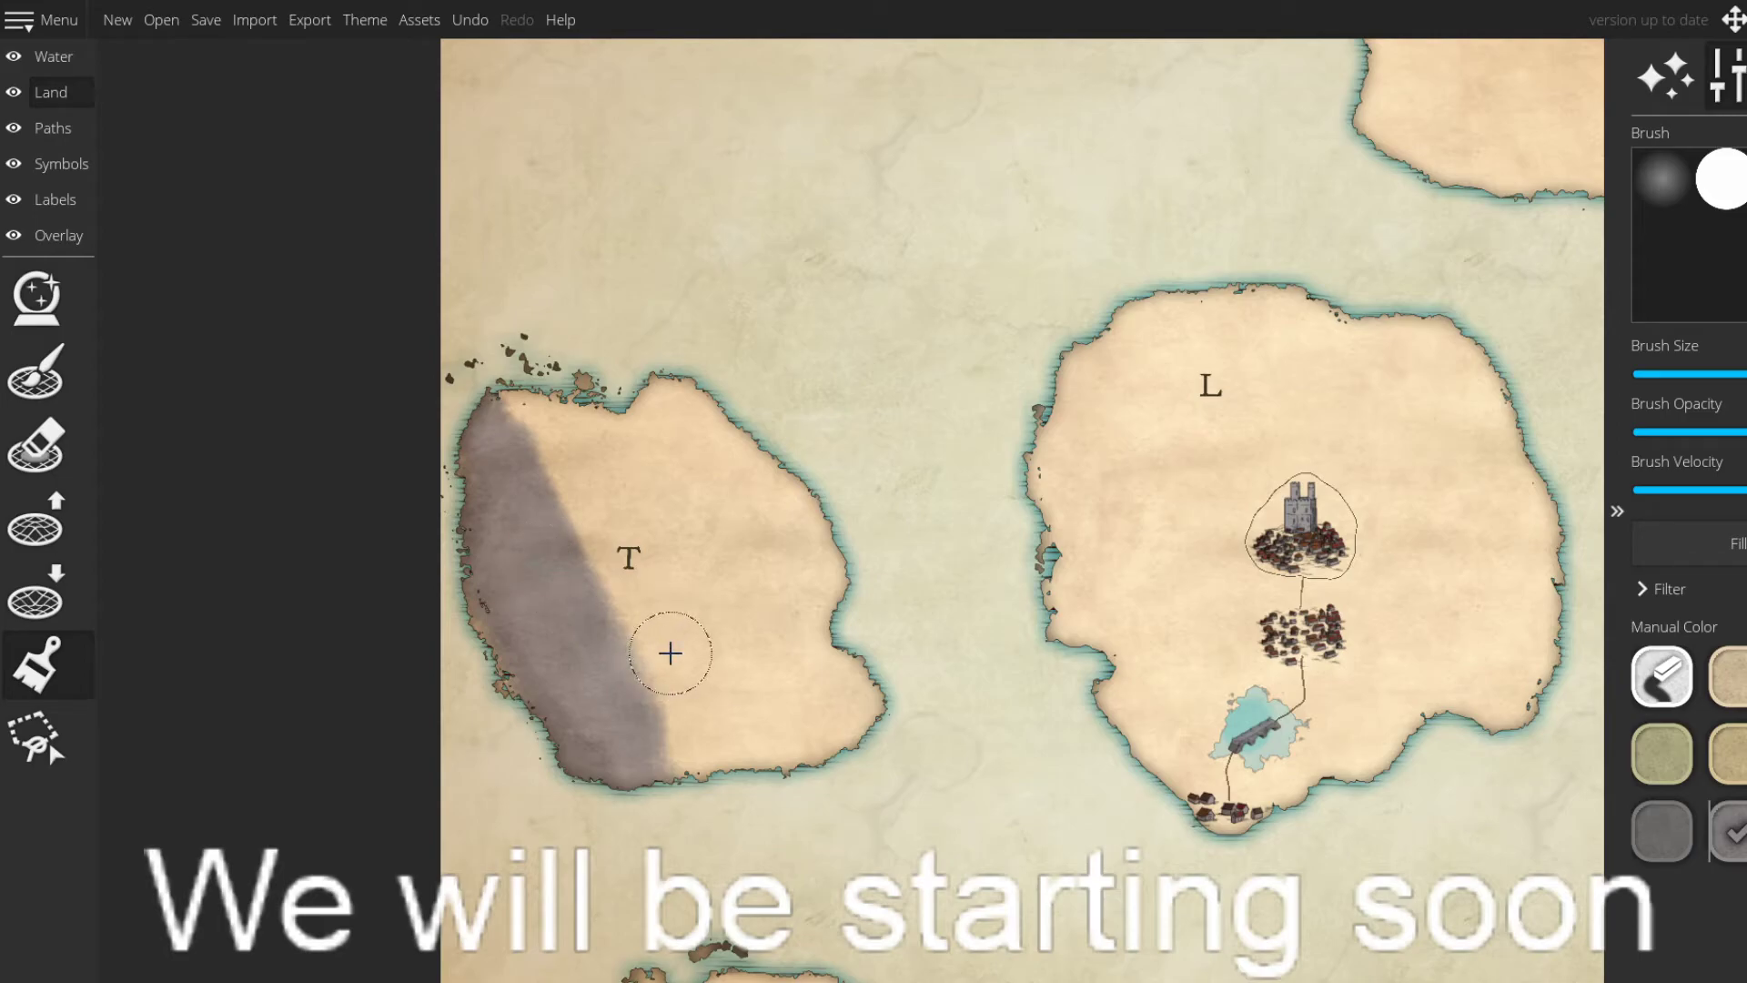
pyautogui.hotkey('ctrl', 'z')
pyautogui.hotkey('ctrl', 'z')
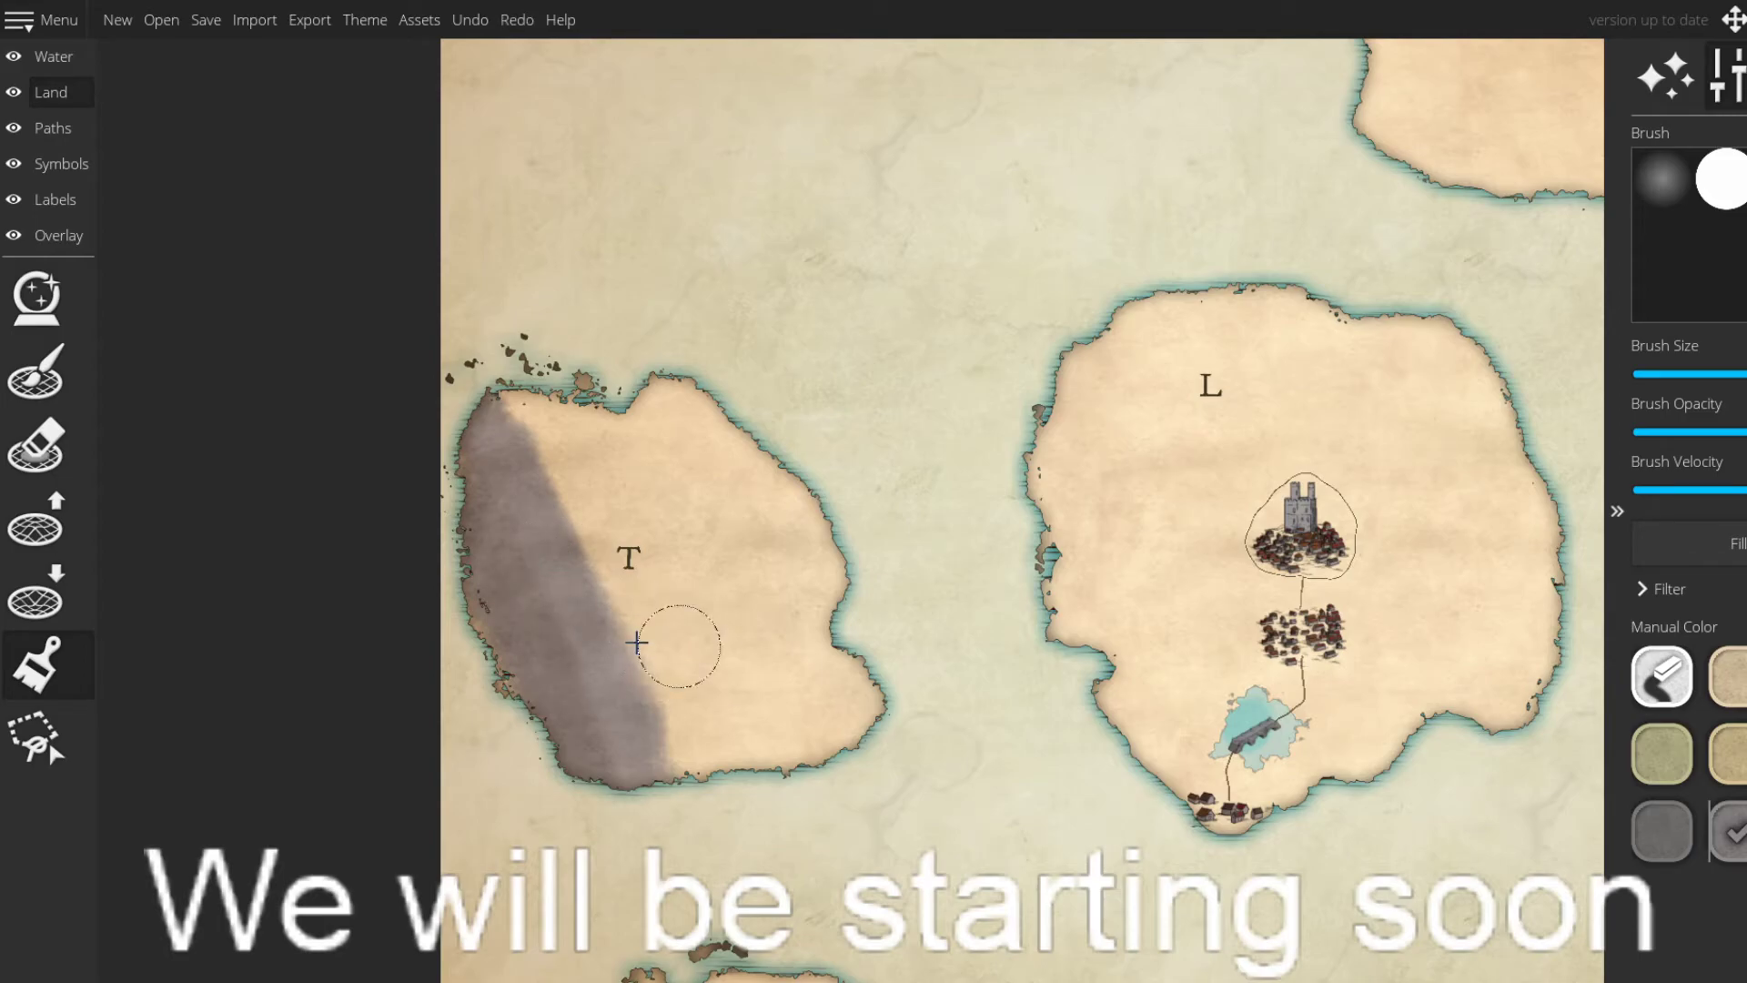
pyautogui.hotkey('ctrl', 'z')
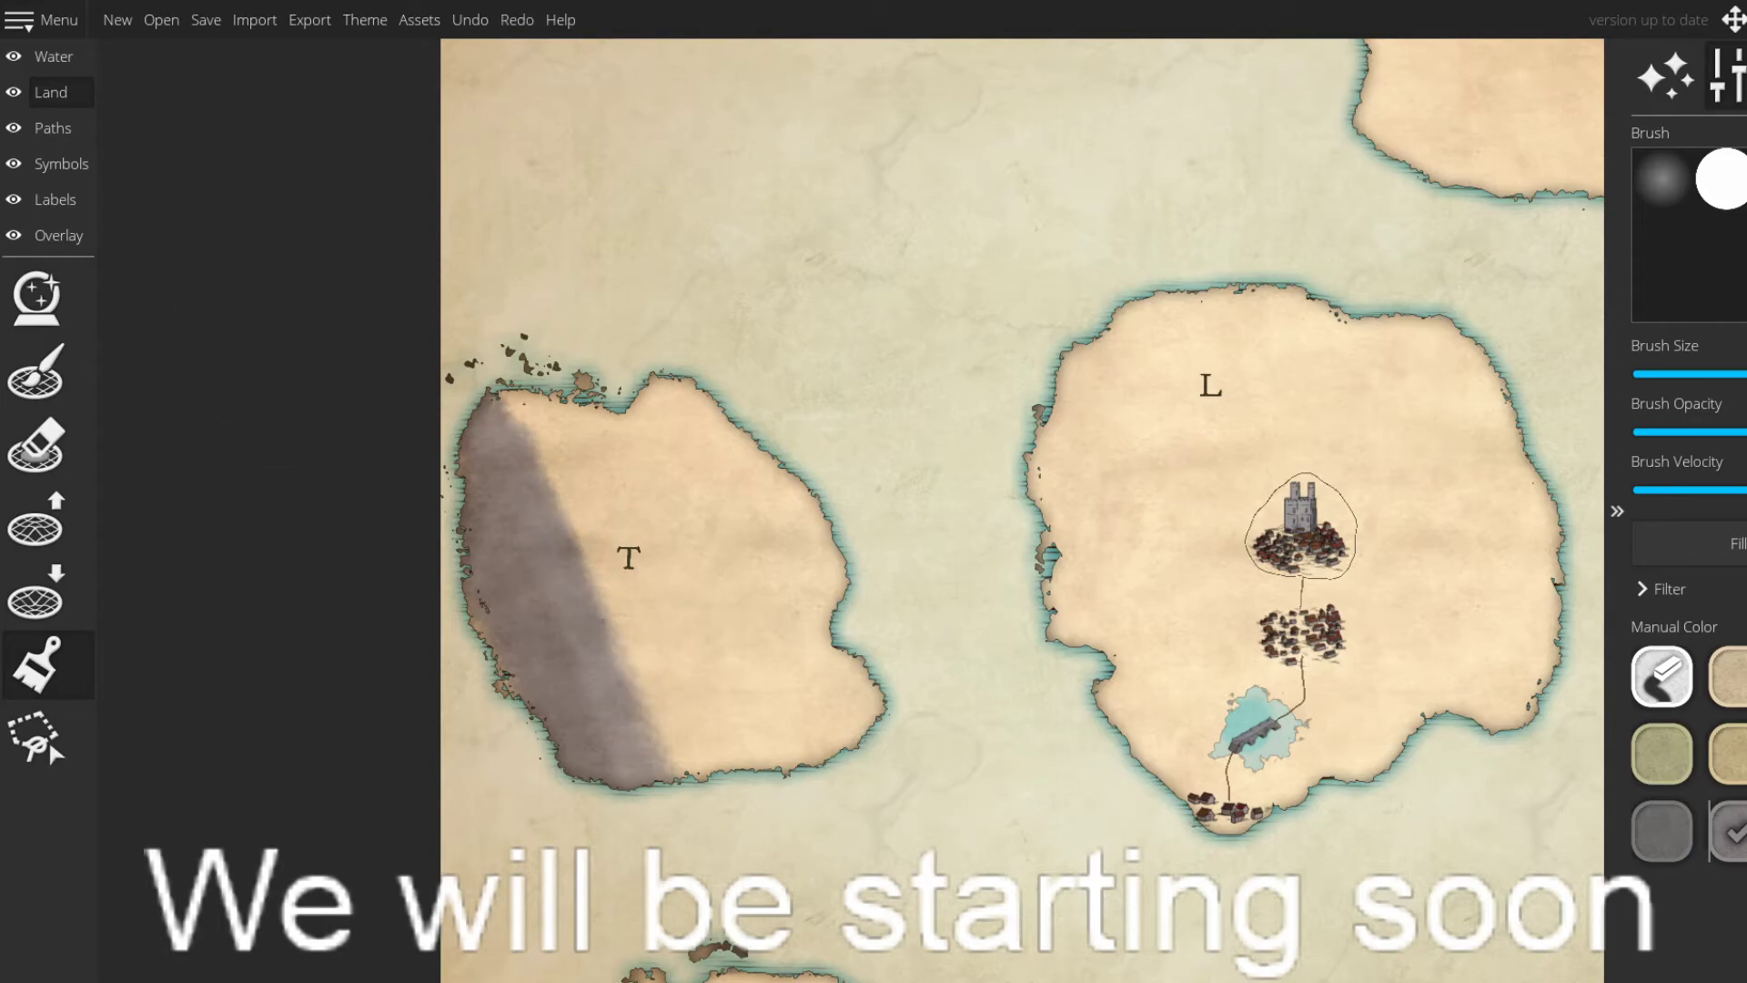
# - Cover the rest of landmass T up to its coastline with darker grey 7a7676
pyautogui.click(1673, 836)
pyautogui.moveTo(520, 406)
pyautogui.mouseDown()
pyautogui.moveTo(769, 746)
pyautogui.moveTo(741, 735)
pyautogui.mouseUp()
pyautogui.moveTo(607, 519)
pyautogui.mouseDown()
pyautogui.moveTo(724, 727)
pyautogui.moveTo(620, 555)
pyautogui.moveTo(627, 636)
pyautogui.moveTo(687, 738)
pyautogui.moveTo(555, 713)
pyautogui.moveTo(730, 772)
pyautogui.moveTo(663, 784)
pyautogui.moveTo(532, 693)
pyautogui.moveTo(568, 645)
pyautogui.moveTo(494, 584)
pyautogui.moveTo(551, 577)
pyautogui.moveTo(498, 457)
pyautogui.moveTo(545, 490)
pyautogui.moveTo(631, 477)
pyautogui.mouseUp()
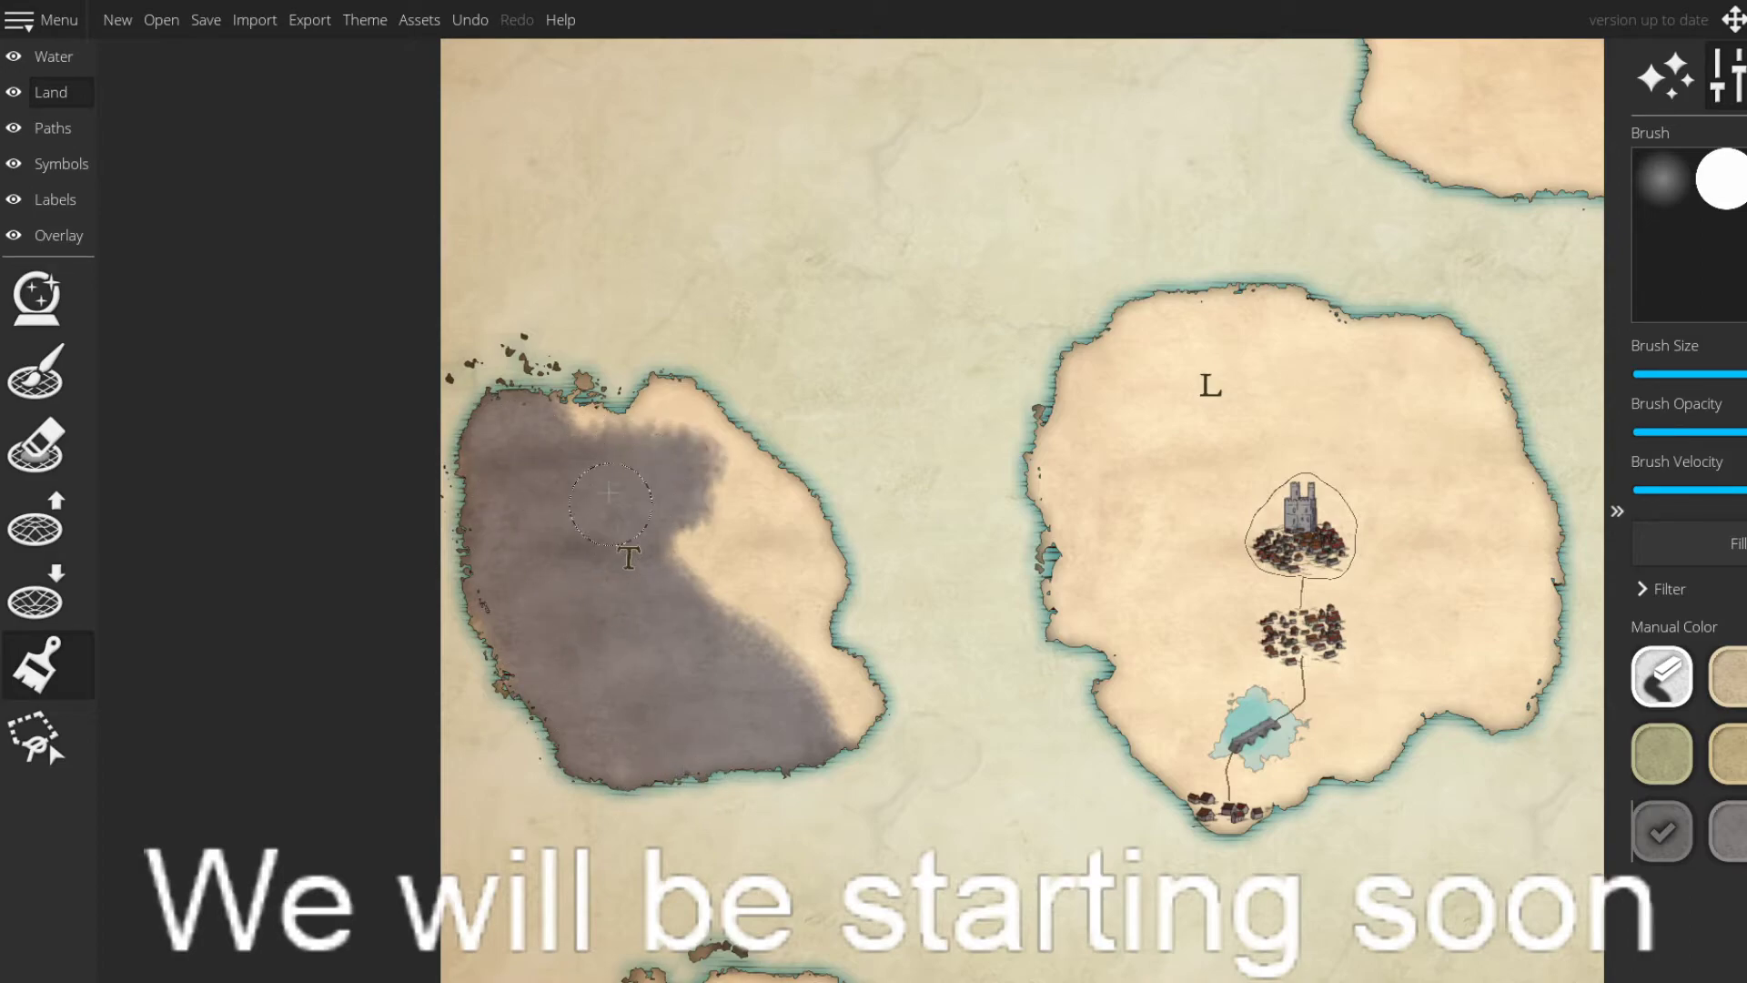
pyautogui.moveTo(593, 569)
pyautogui.mouseDown()
pyautogui.moveTo(677, 485)
pyautogui.moveTo(579, 403)
pyautogui.moveTo(618, 401)
pyautogui.moveTo(681, 438)
pyautogui.moveTo(654, 400)
pyautogui.moveTo(638, 497)
pyautogui.moveTo(868, 760)
pyautogui.moveTo(774, 605)
pyautogui.moveTo(813, 615)
pyautogui.moveTo(753, 463)
pyautogui.moveTo(782, 504)
pyautogui.moveTo(883, 564)
pyautogui.mouseUp()
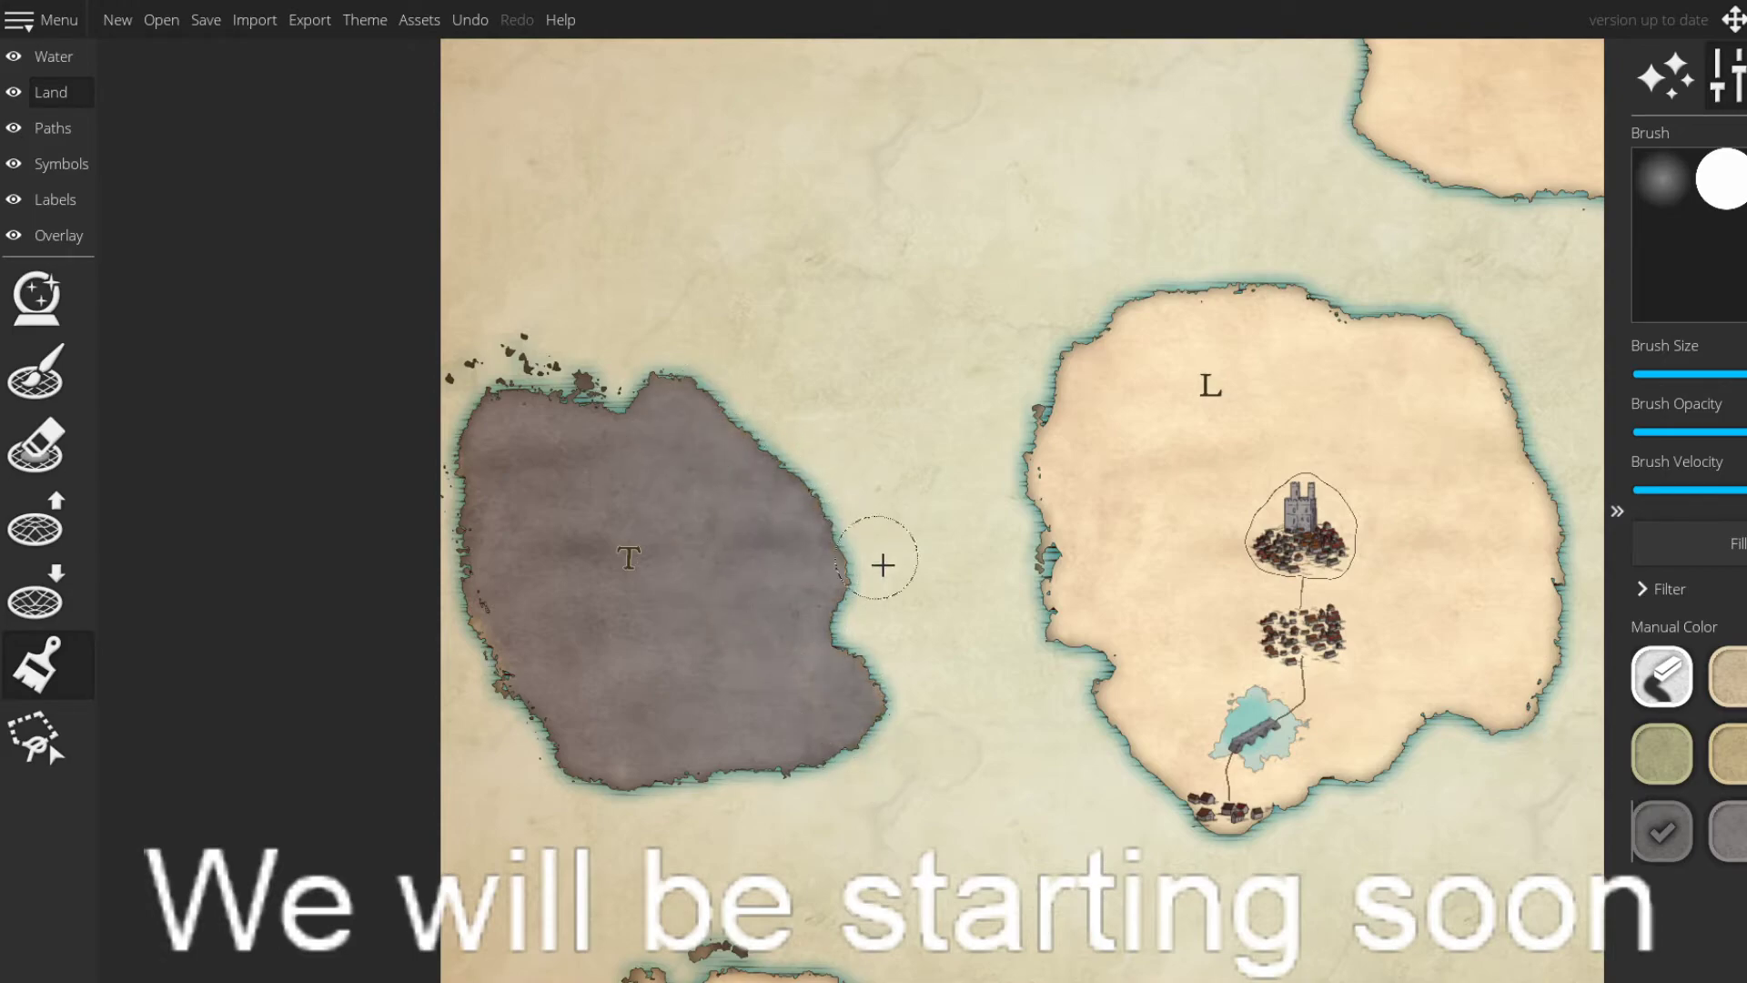
pyautogui.moveTo(499, 594); pyautogui.dragTo(531, 662)
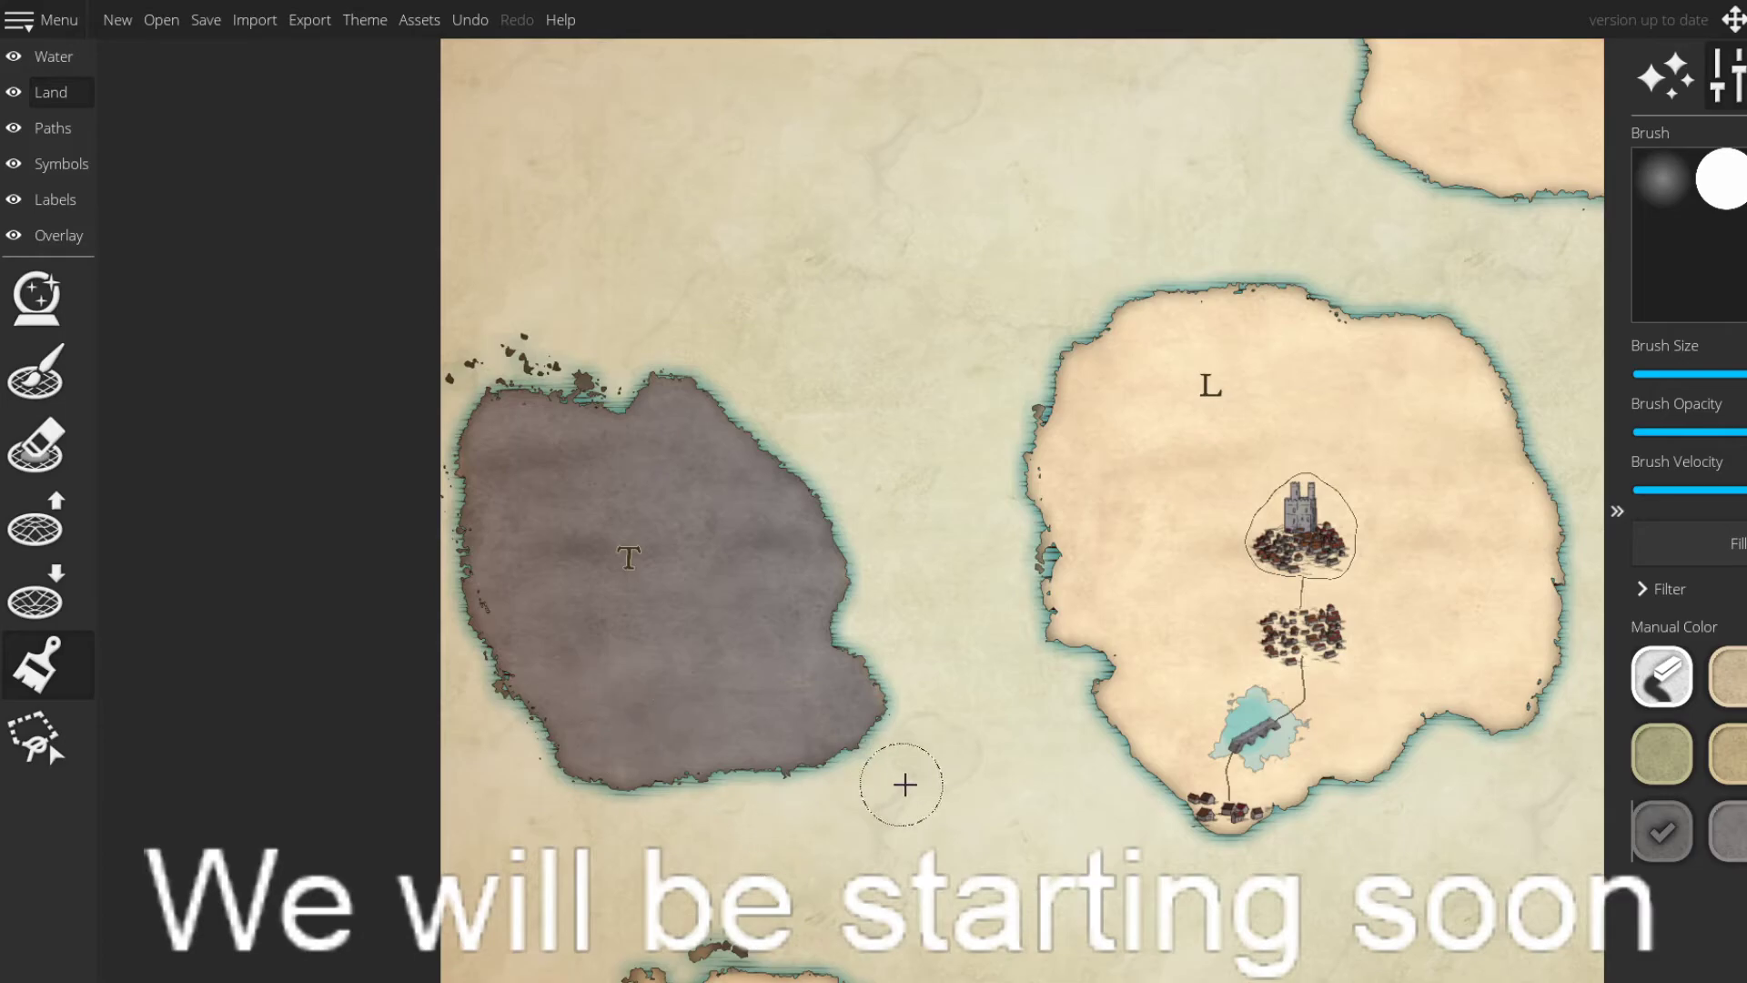
pyautogui.moveTo(881, 583); pyautogui.dragTo(922, 654)
# - Brush lighter grey at reduced opacity along the southern, western and northern coastline of landmass T
pyautogui.moveTo(1029, 820); pyautogui.dragTo(888, 636)
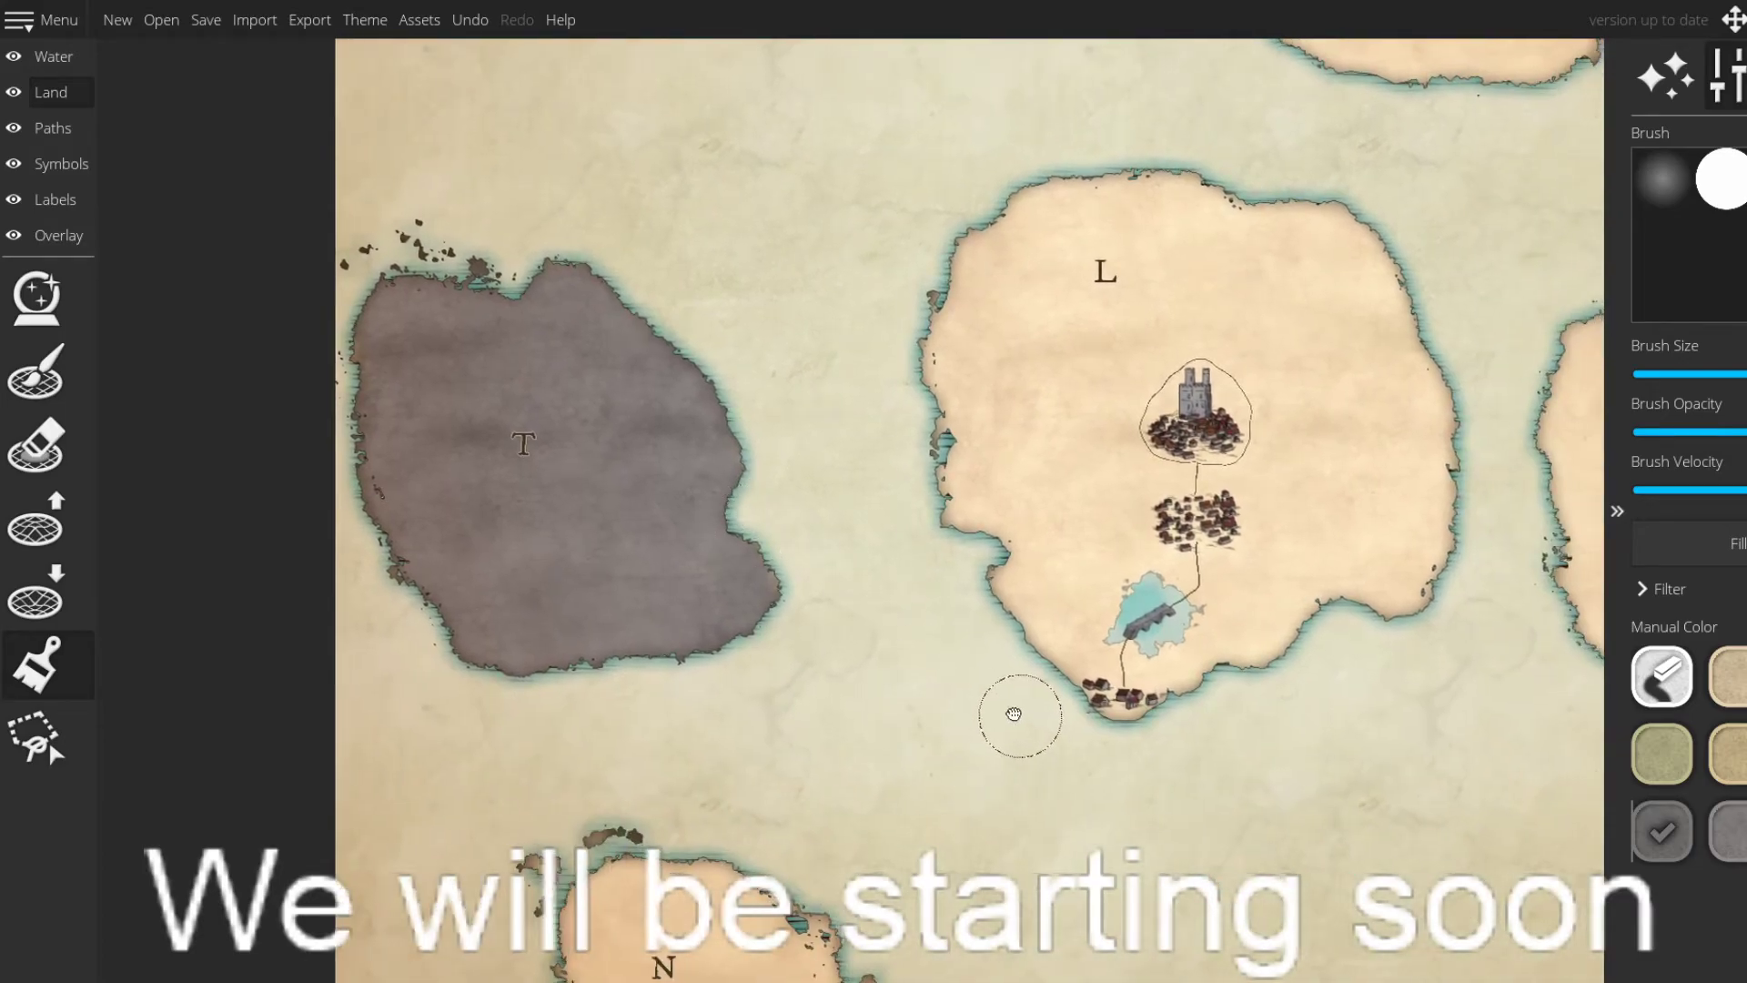
pyautogui.moveTo(1026, 714); pyautogui.dragTo(1205, 792)
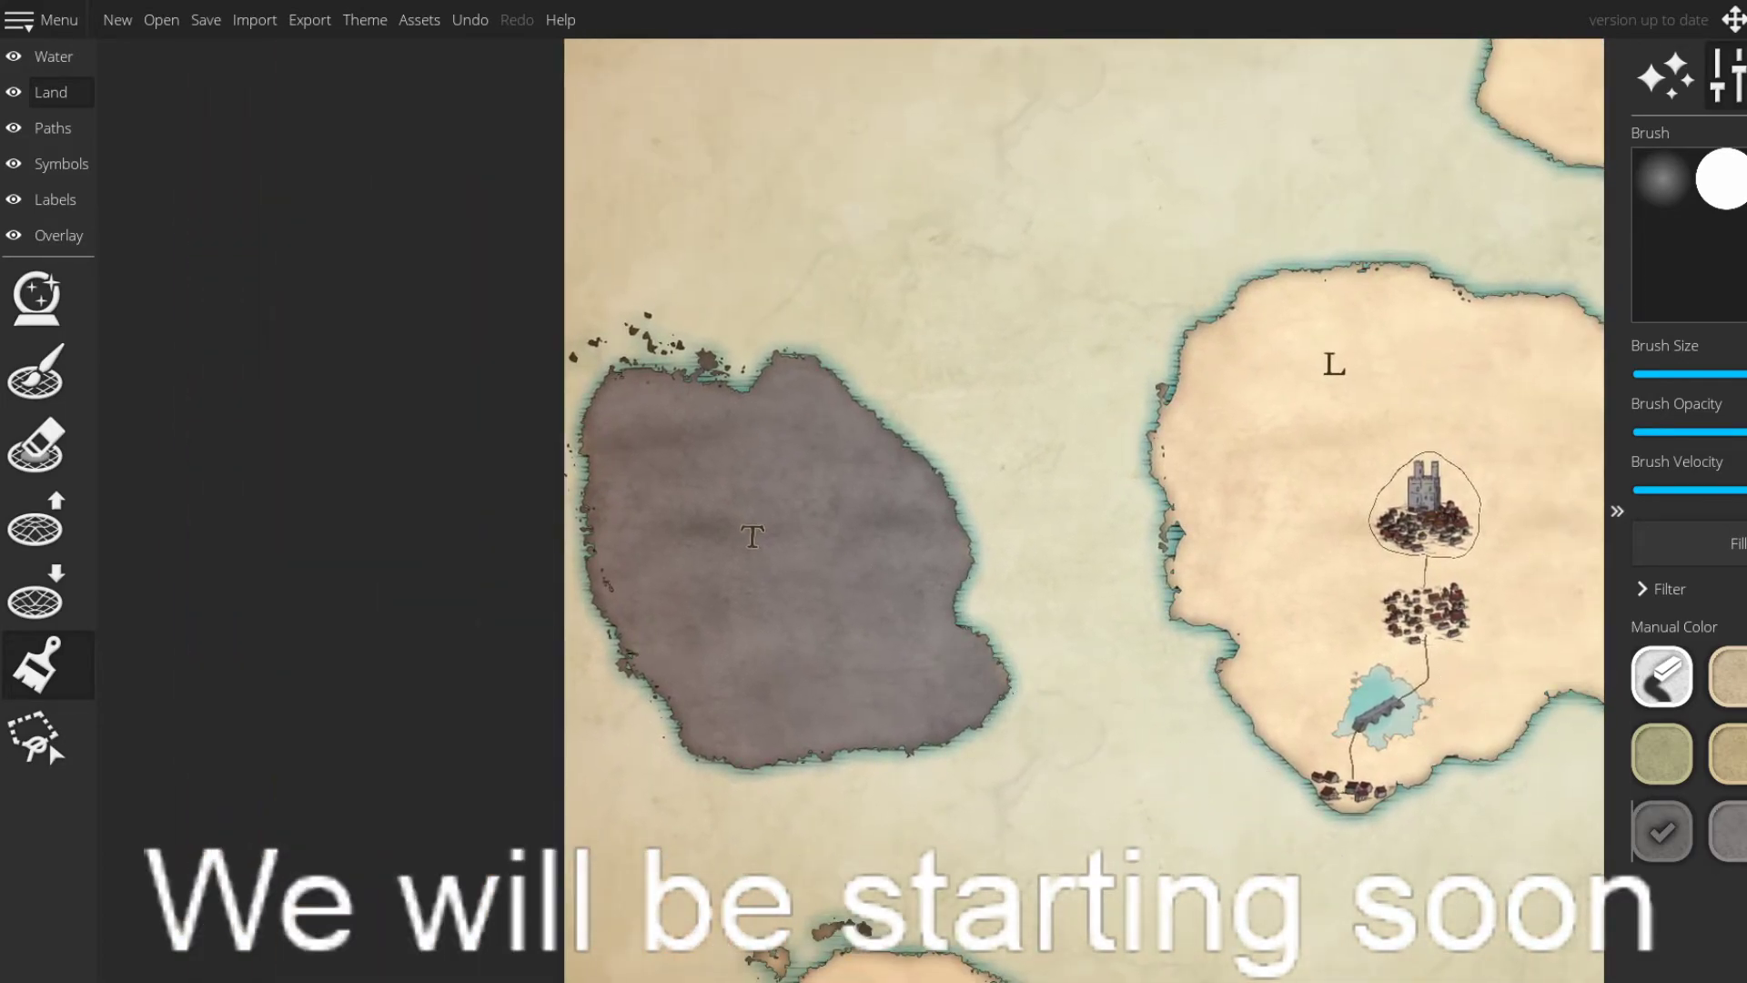
pyautogui.click(1716, 833)
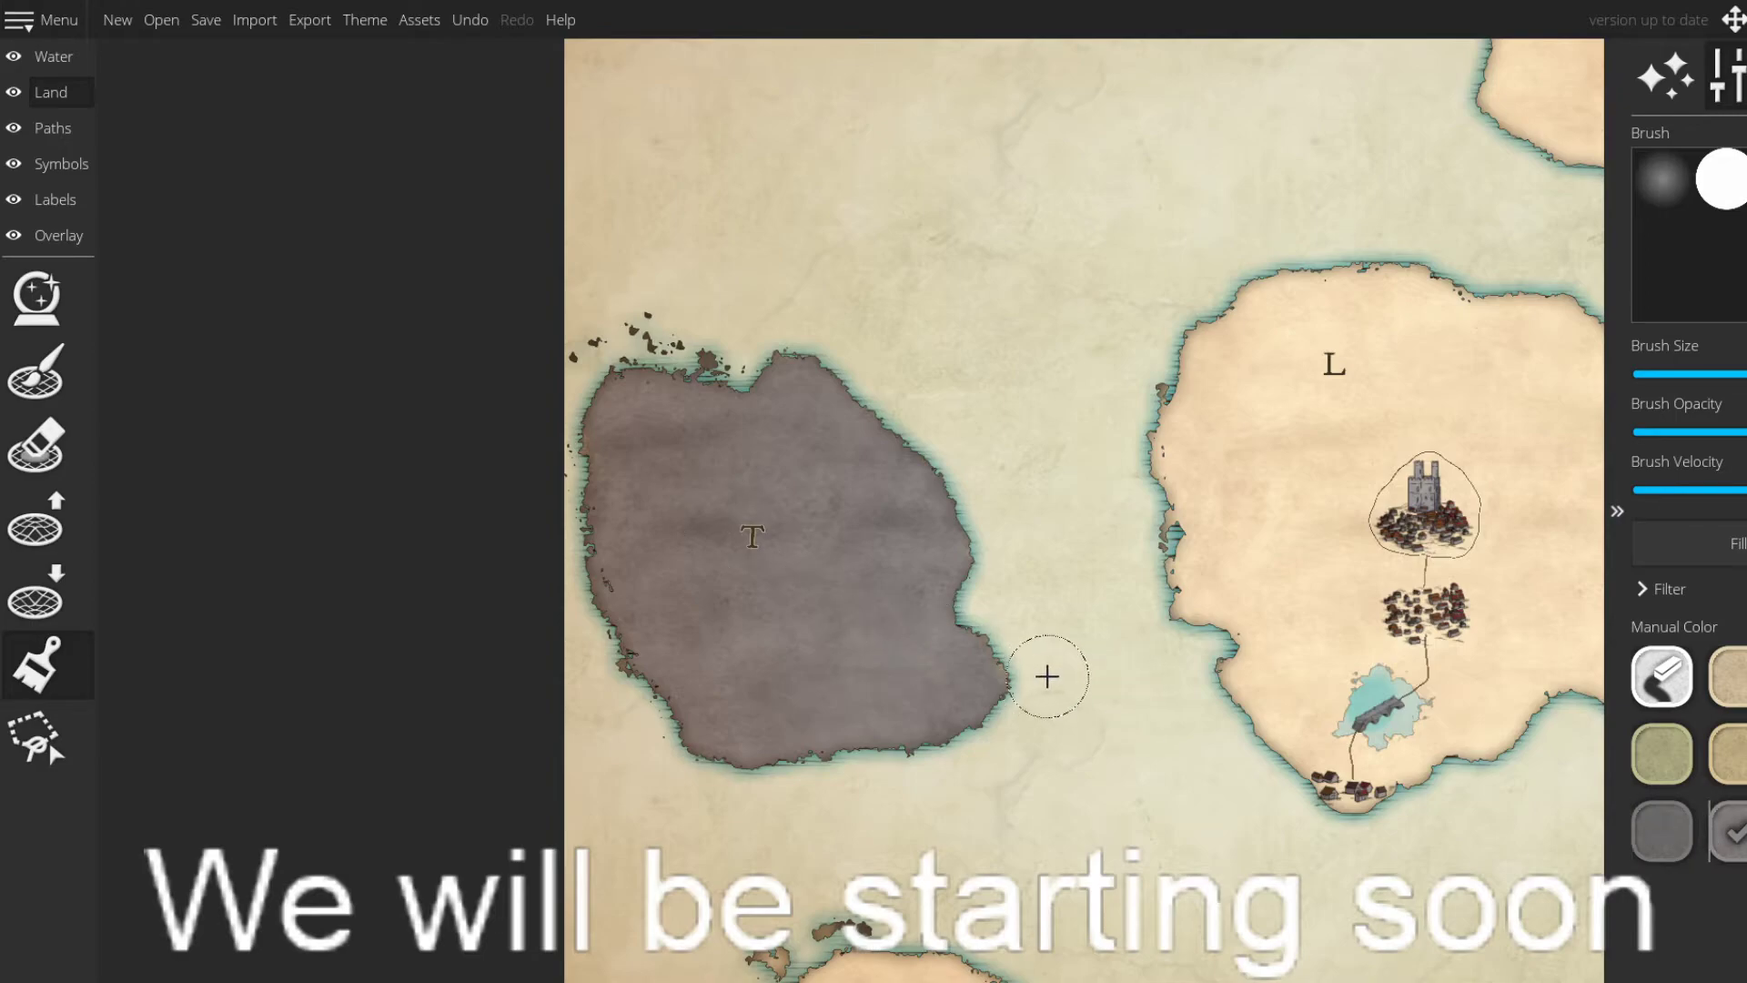
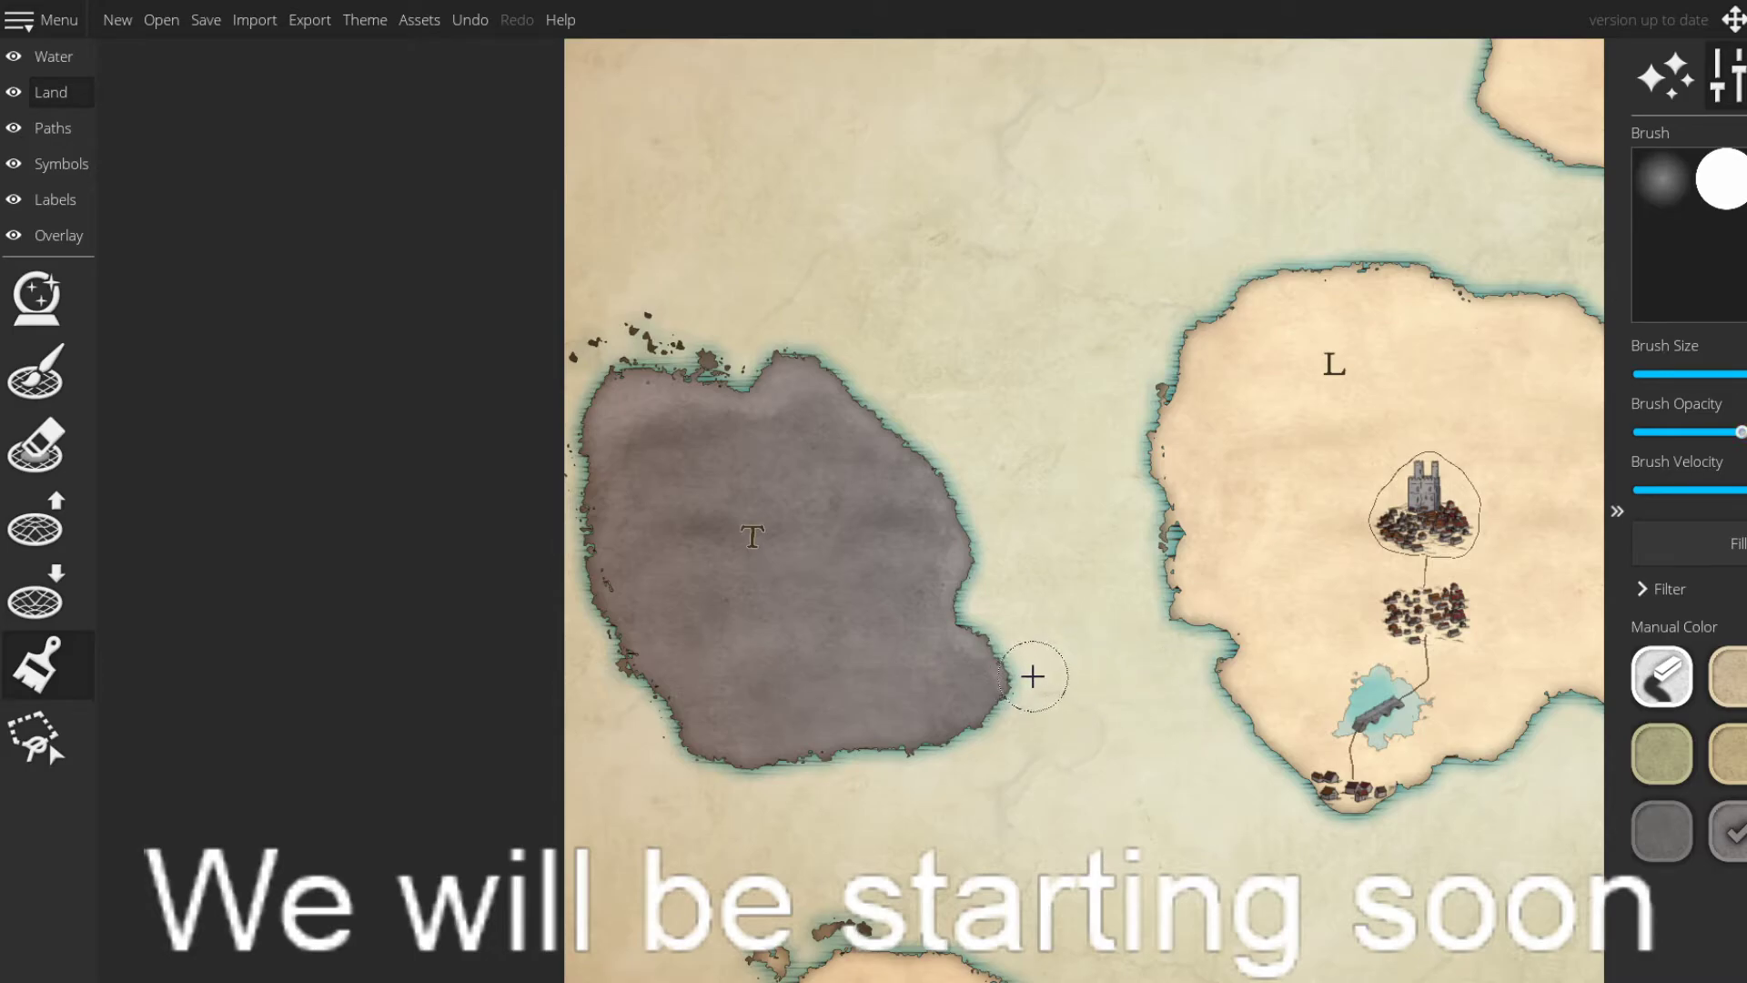
pyautogui.scroll(5, 1036, 678)
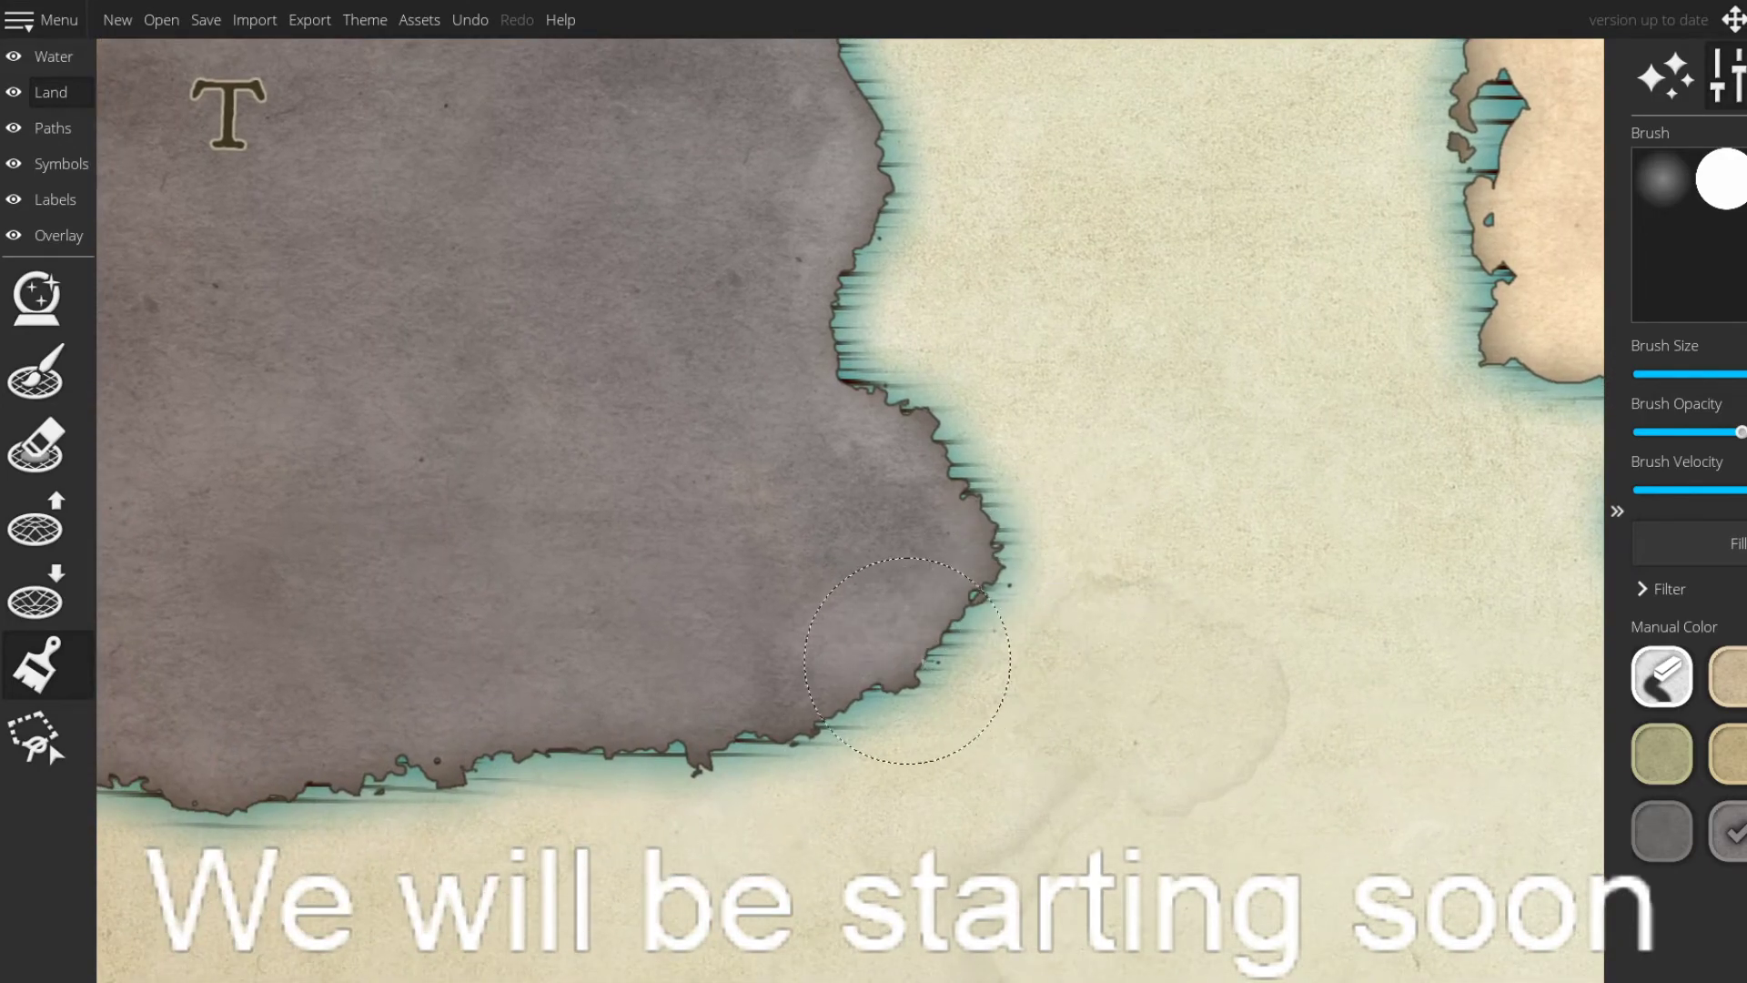
pyautogui.moveTo(914, 714)
pyautogui.mouseDown()
pyautogui.moveTo(682, 730)
pyautogui.moveTo(938, 682)
pyautogui.moveTo(1110, 688)
pyautogui.moveTo(969, 692)
pyautogui.moveTo(938, 664)
pyautogui.moveTo(787, 692)
pyautogui.moveTo(659, 675)
pyautogui.moveTo(1005, 764)
pyautogui.mouseUp()
pyautogui.moveTo(969, 707); pyautogui.dragTo(866, 696)
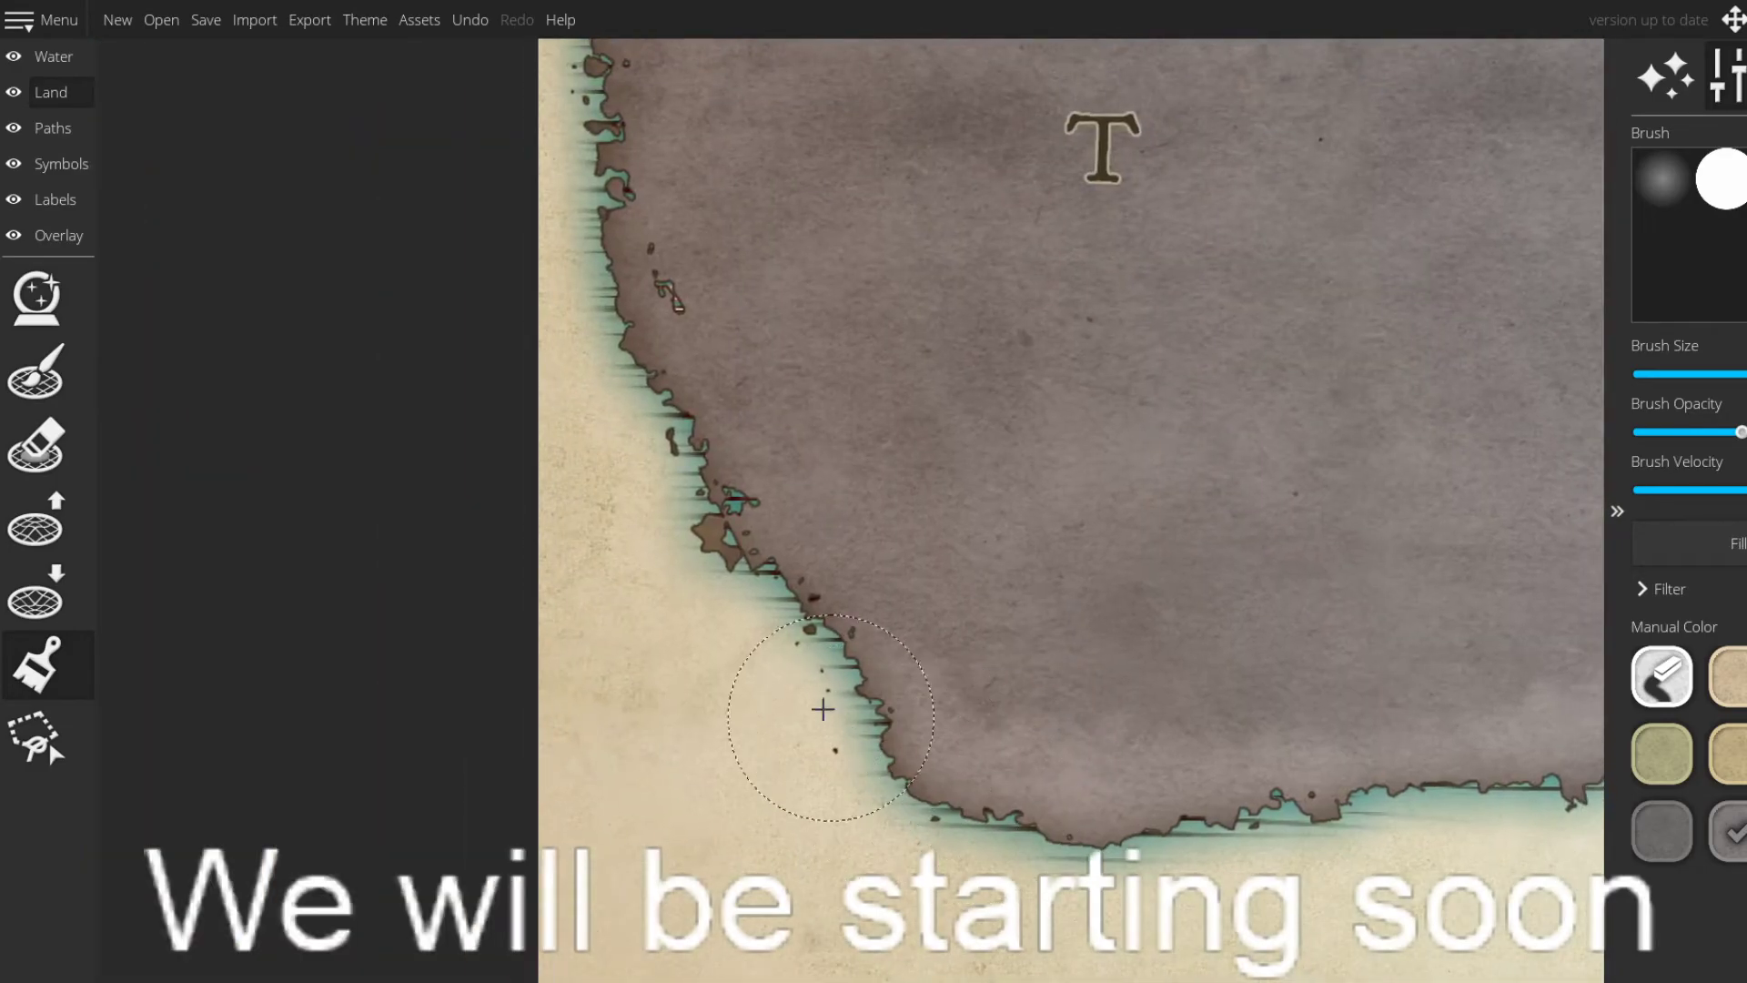
pyautogui.moveTo(693, 545); pyautogui.dragTo(821, 732)
pyautogui.moveTo(810, 714)
pyautogui.mouseDown()
pyautogui.moveTo(729, 609)
pyautogui.moveTo(756, 625)
pyautogui.moveTo(702, 490)
pyautogui.moveTo(812, 689)
pyautogui.mouseUp()
pyautogui.moveTo(800, 650)
pyautogui.mouseDown()
pyautogui.moveTo(812, 607)
pyautogui.moveTo(783, 525)
pyautogui.moveTo(828, 539)
pyautogui.moveTo(803, 280)
pyautogui.moveTo(839, 492)
pyautogui.mouseUp()
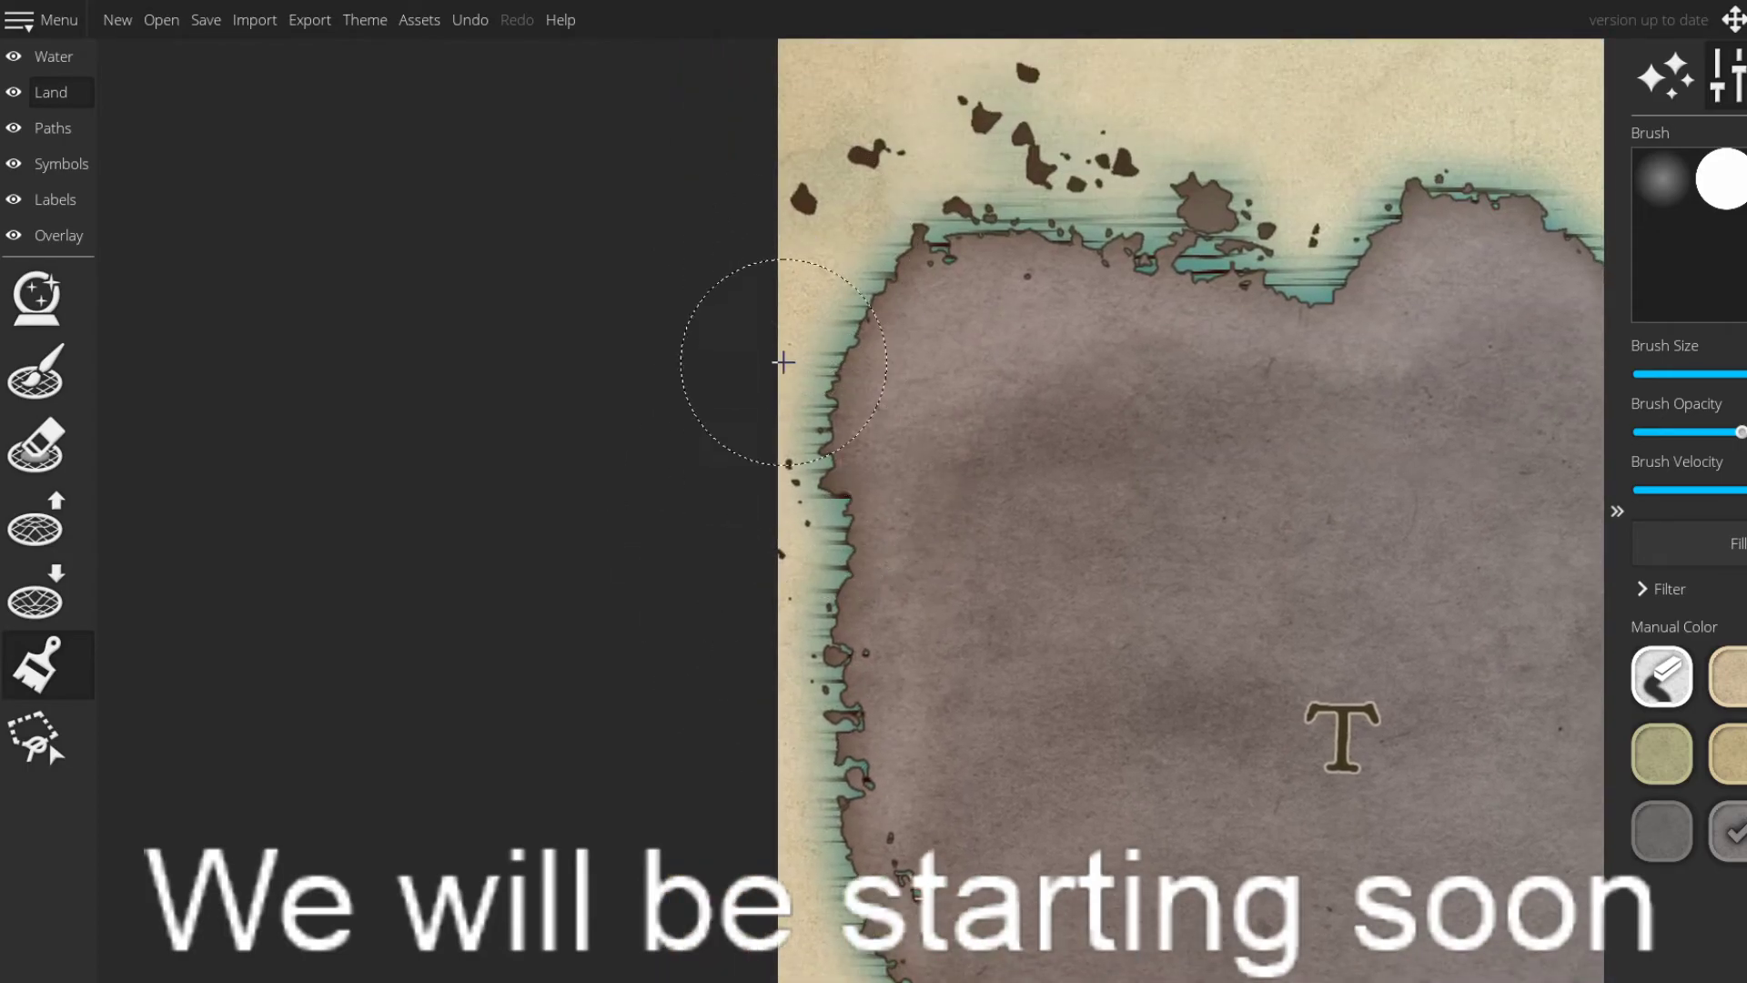
# - Brighten the interior of landmass T with lighter grey using a larger brush, blending out the darker patches
pyautogui.moveTo(1396, 644); pyautogui.dragTo(745, 167)
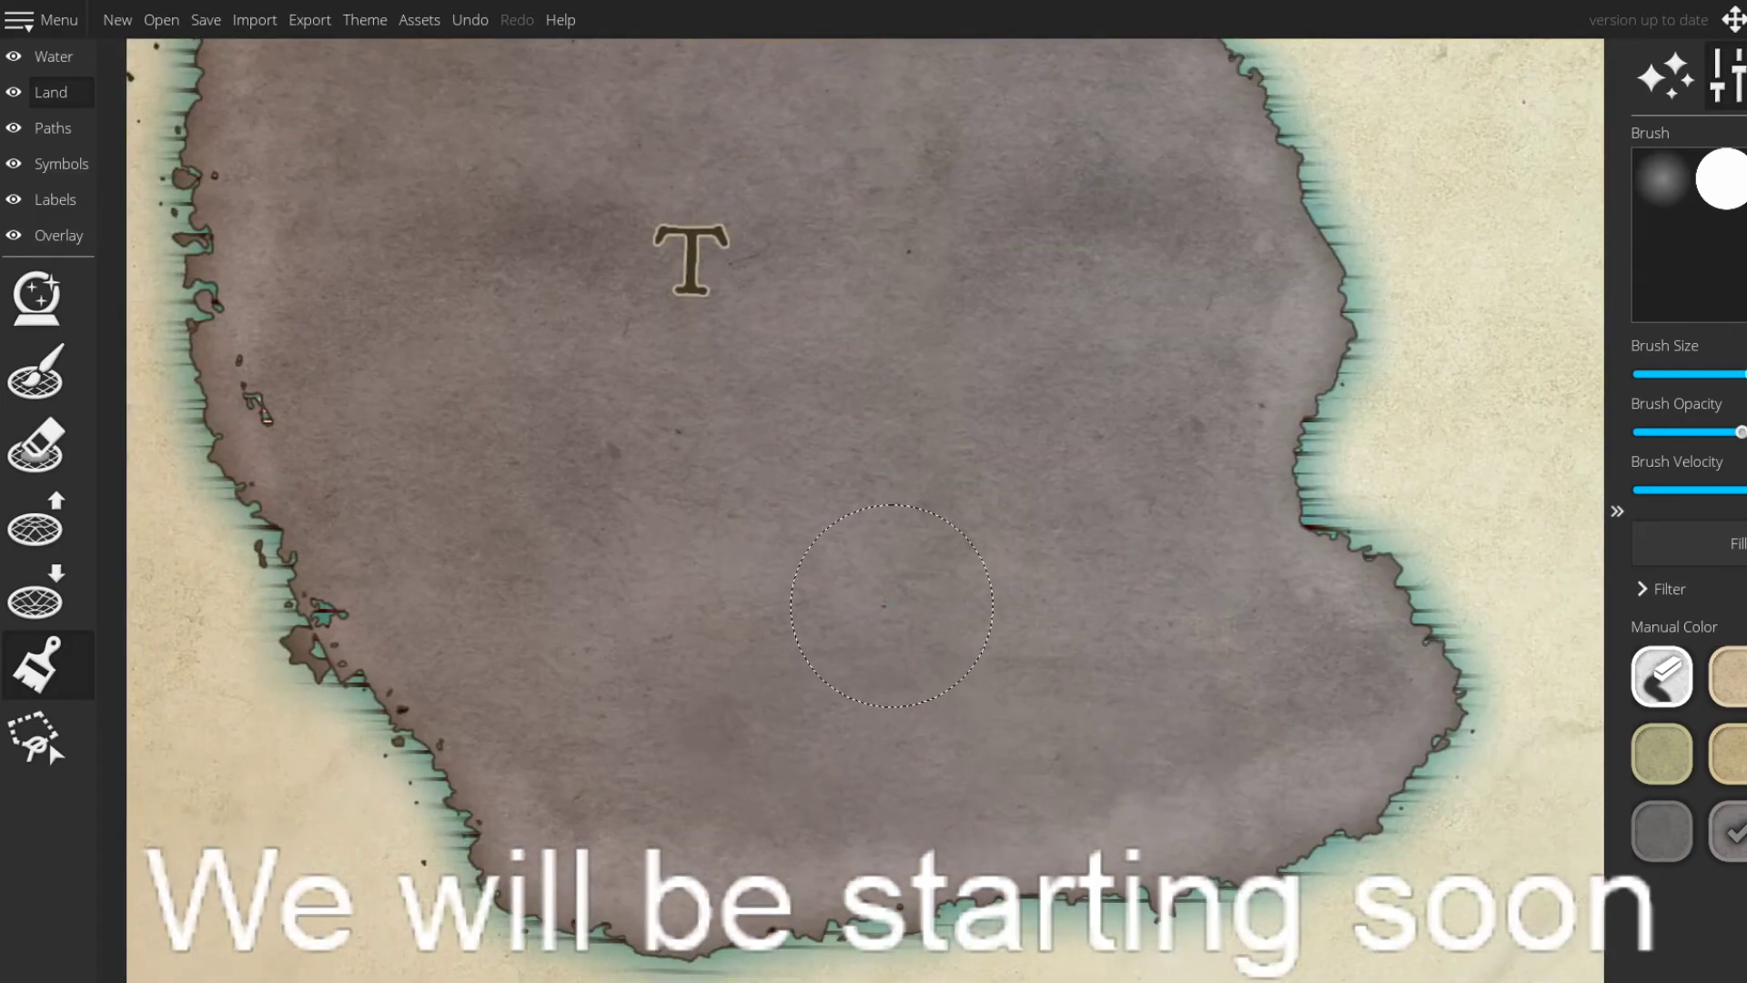
pyautogui.scroll(-2, 914, 596)
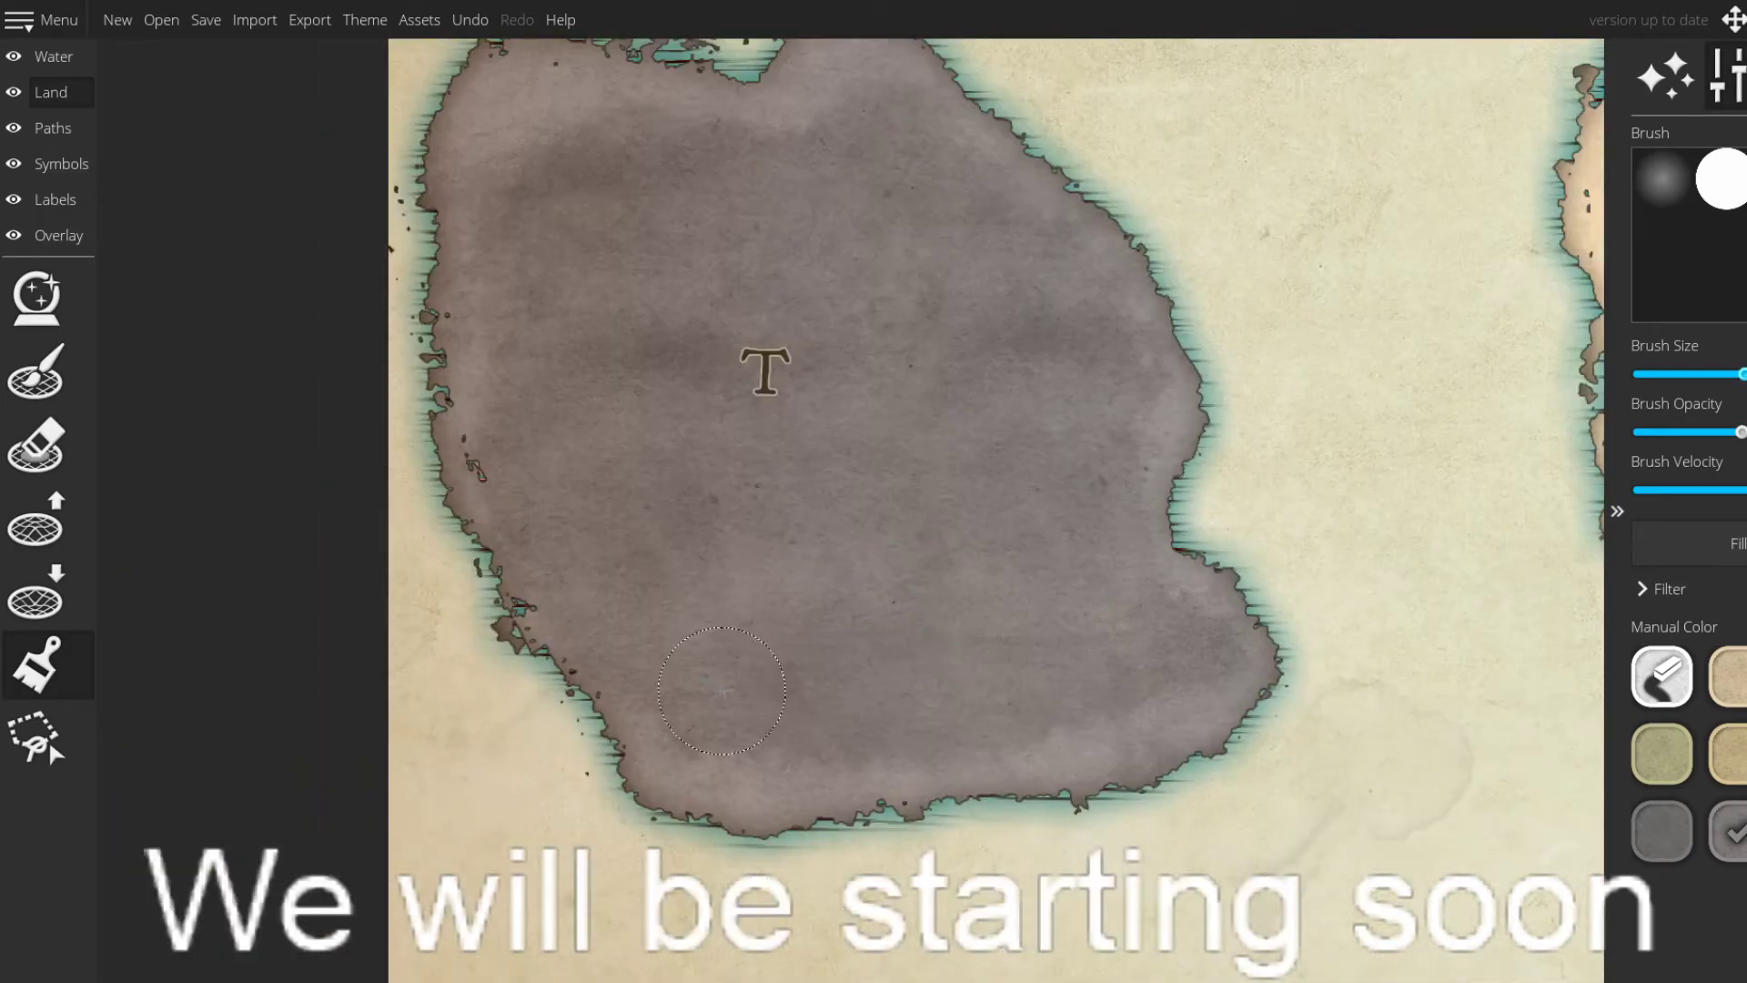
pyautogui.moveTo(737, 446)
pyautogui.mouseDown()
pyautogui.moveTo(617, 410)
pyautogui.moveTo(649, 500)
pyautogui.moveTo(584, 544)
pyautogui.moveTo(608, 483)
pyautogui.moveTo(725, 641)
pyautogui.moveTo(650, 531)
pyautogui.moveTo(517, 479)
pyautogui.moveTo(501, 668)
pyautogui.moveTo(614, 725)
pyautogui.moveTo(851, 678)
pyautogui.moveTo(1152, 708)
pyautogui.moveTo(1137, 668)
pyautogui.moveTo(1071, 672)
pyautogui.moveTo(986, 551)
pyautogui.moveTo(1178, 572)
pyautogui.moveTo(1000, 451)
pyautogui.moveTo(911, 529)
pyautogui.moveTo(524, 463)
pyautogui.moveTo(1084, 378)
pyautogui.moveTo(1090, 498)
pyautogui.moveTo(801, 310)
pyautogui.moveTo(963, 330)
pyautogui.mouseUp()
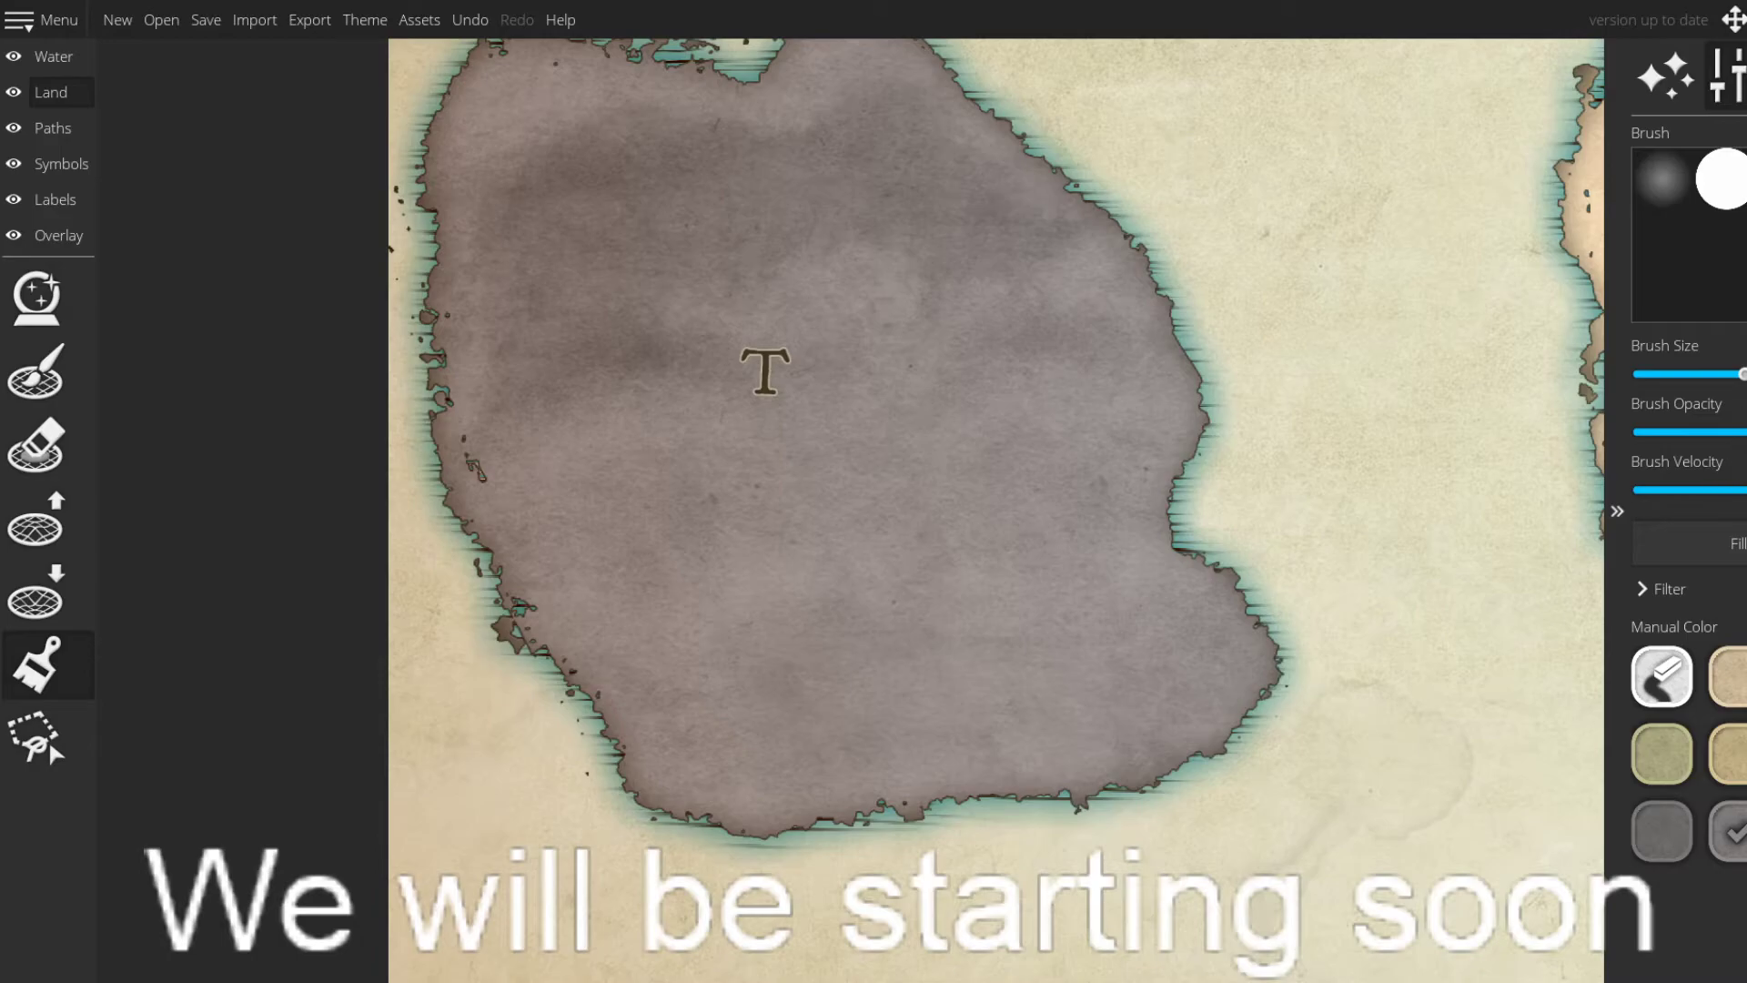
pyautogui.moveTo(881, 486)
pyautogui.mouseDown()
pyautogui.moveTo(605, 429)
pyautogui.moveTo(597, 299)
pyautogui.moveTo(591, 314)
pyautogui.mouseUp()
pyautogui.moveTo(452, 182)
pyautogui.mouseDown()
pyautogui.moveTo(662, 165)
pyautogui.moveTo(910, 187)
pyautogui.moveTo(532, 247)
pyautogui.mouseUp()
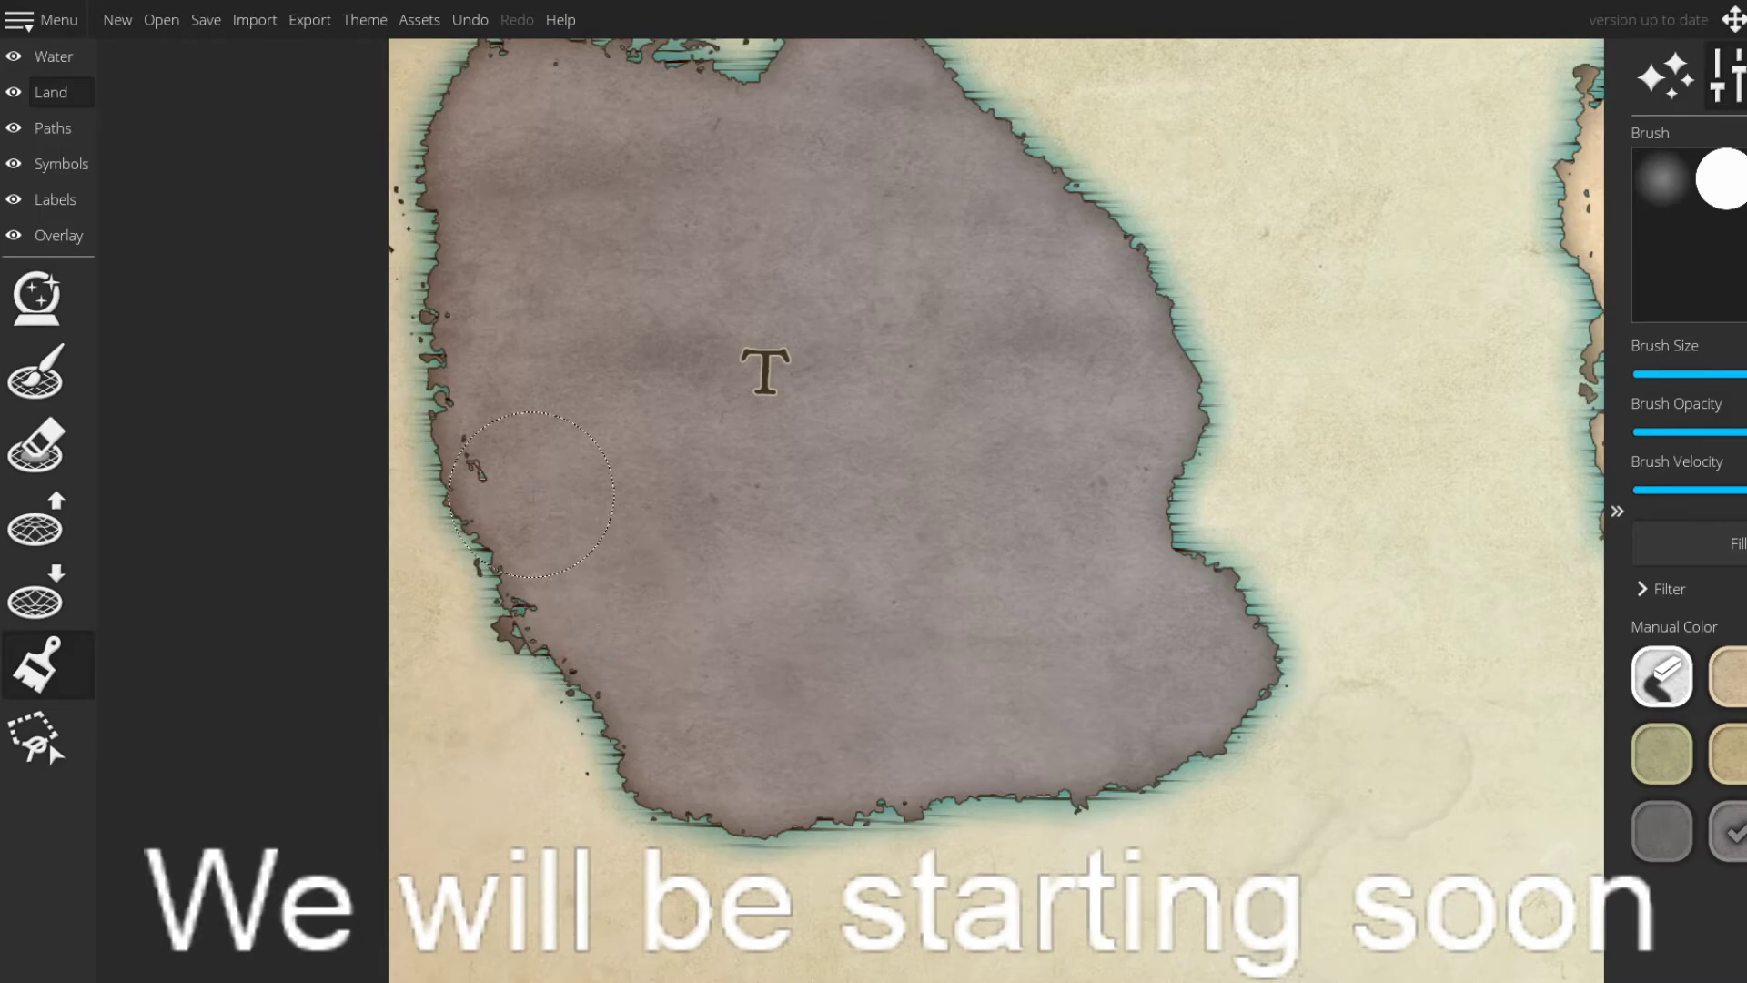
pyautogui.moveTo(579, 281); pyautogui.dragTo(657, 512)
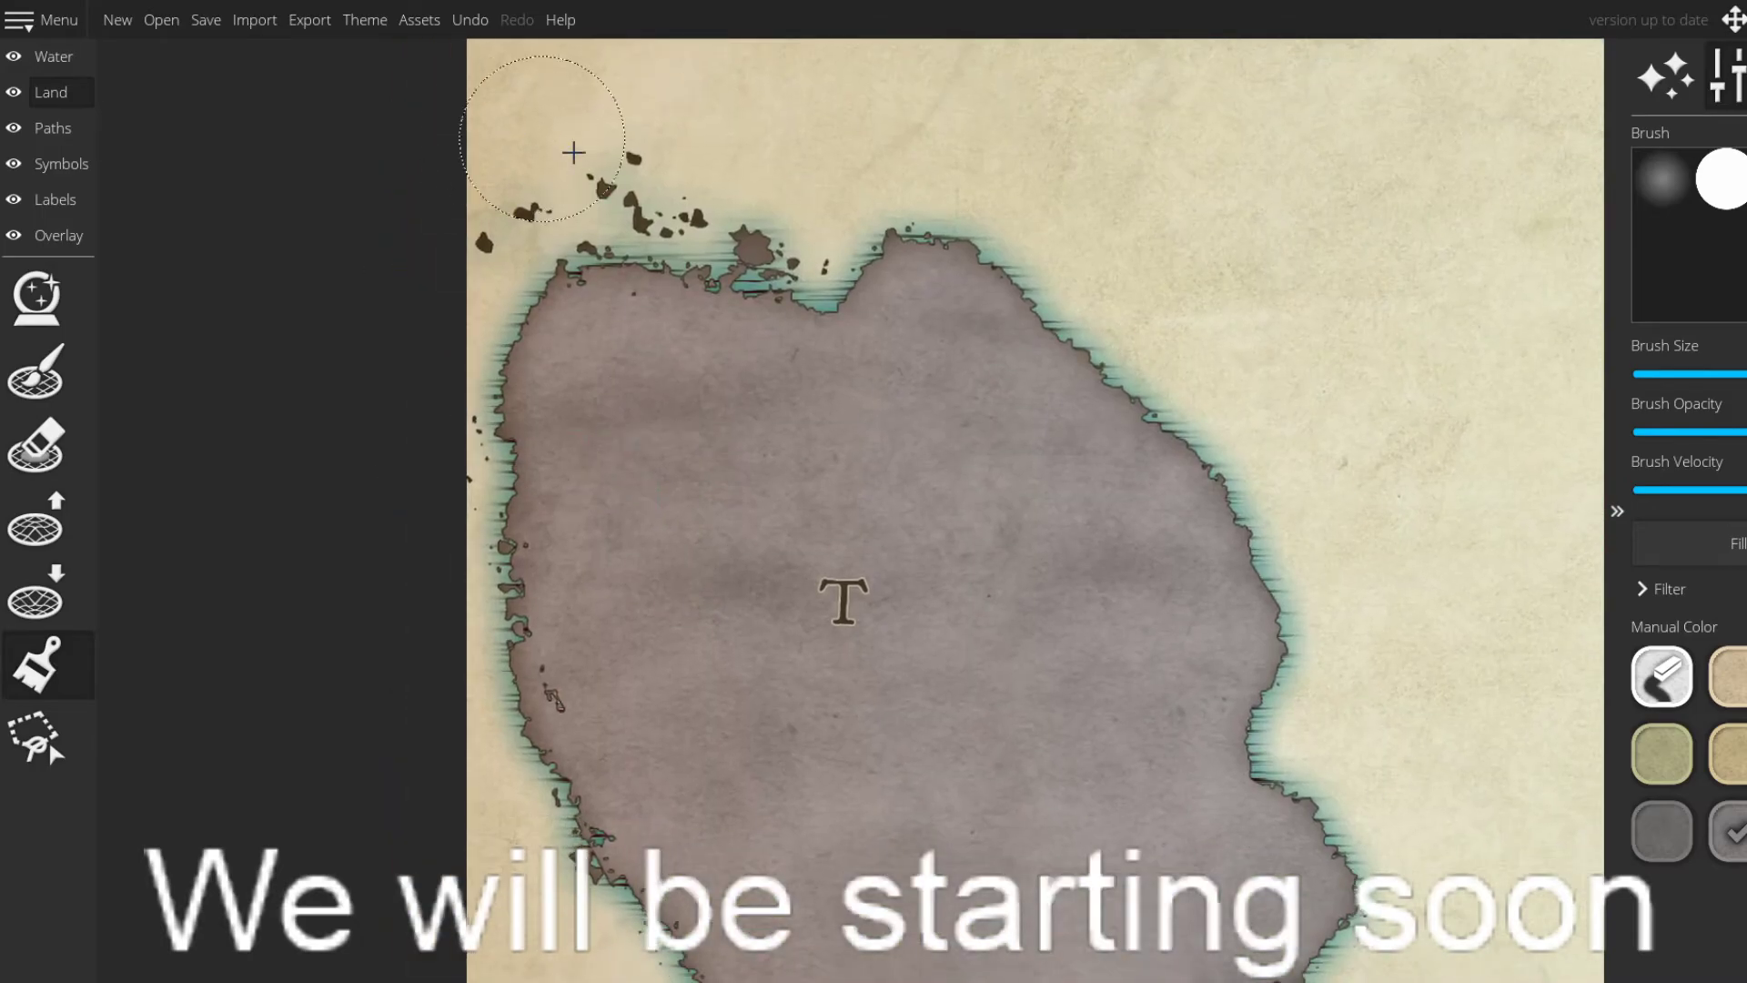
pyautogui.moveTo(1078, 661); pyautogui.dragTo(886, 266)
pyautogui.moveTo(749, 218); pyautogui.dragTo(886, 627)
pyautogui.moveTo(567, 390); pyautogui.dragTo(442, 231)
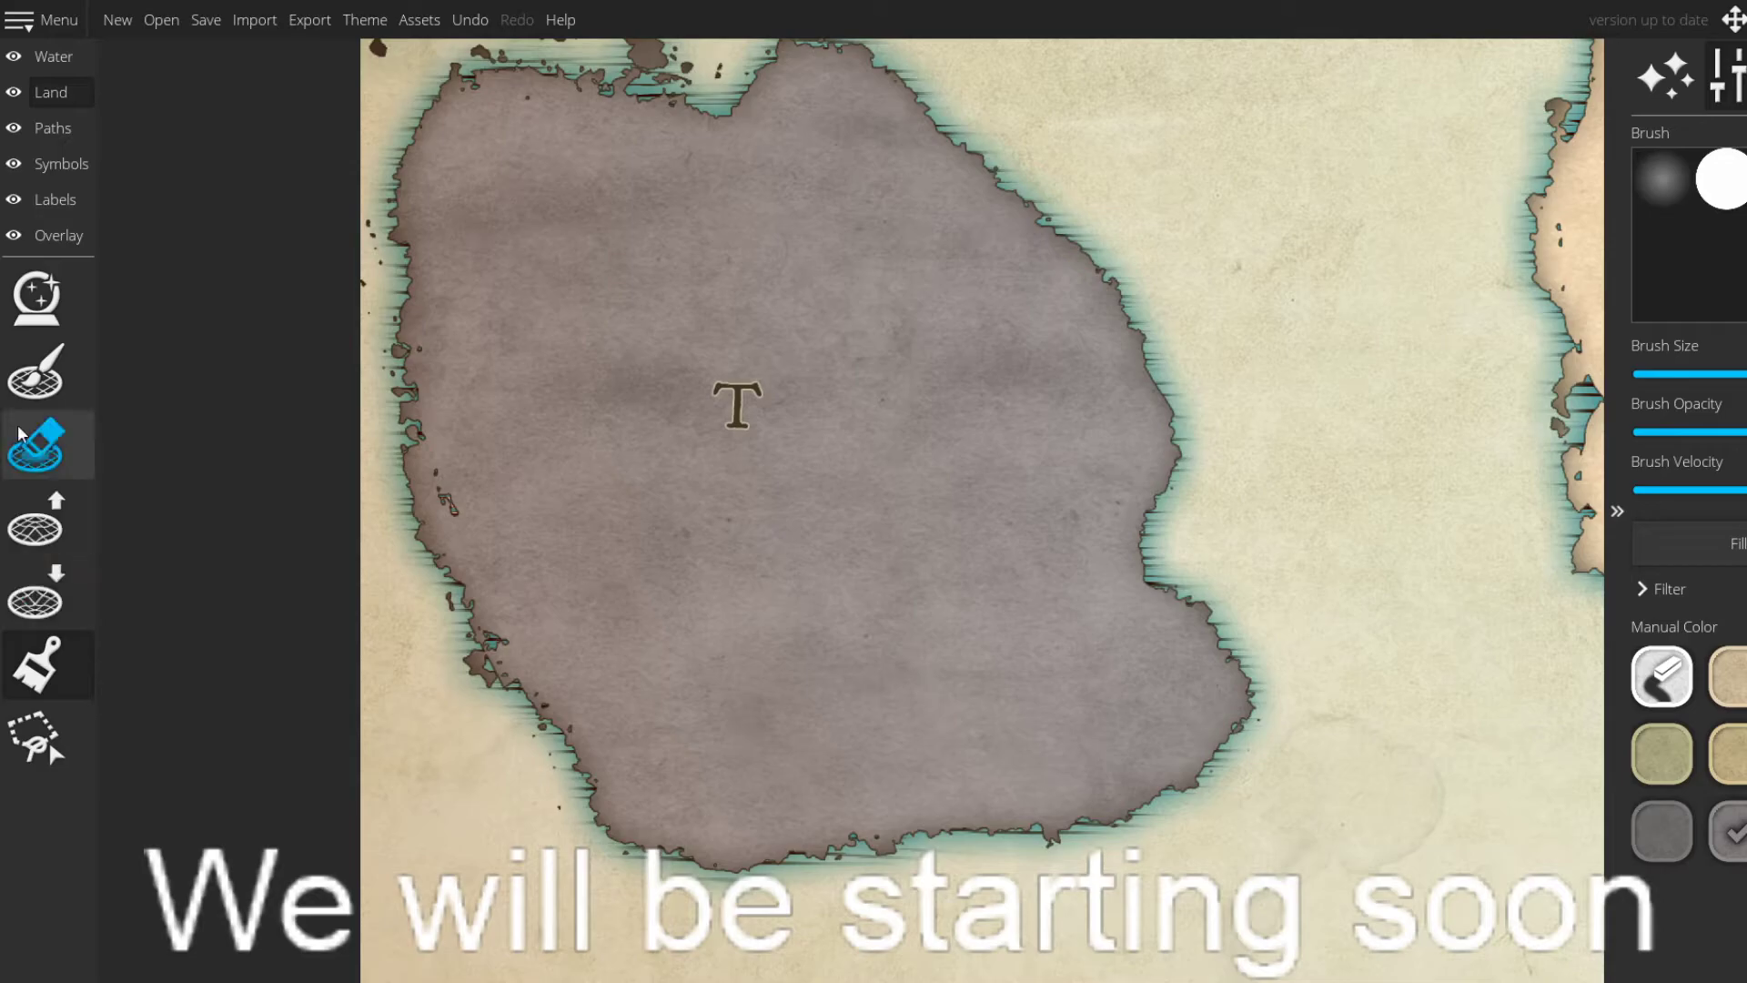
# - Shade a band of darker grey just inside the whole coastline of landmass T
pyautogui.click(1674, 842)
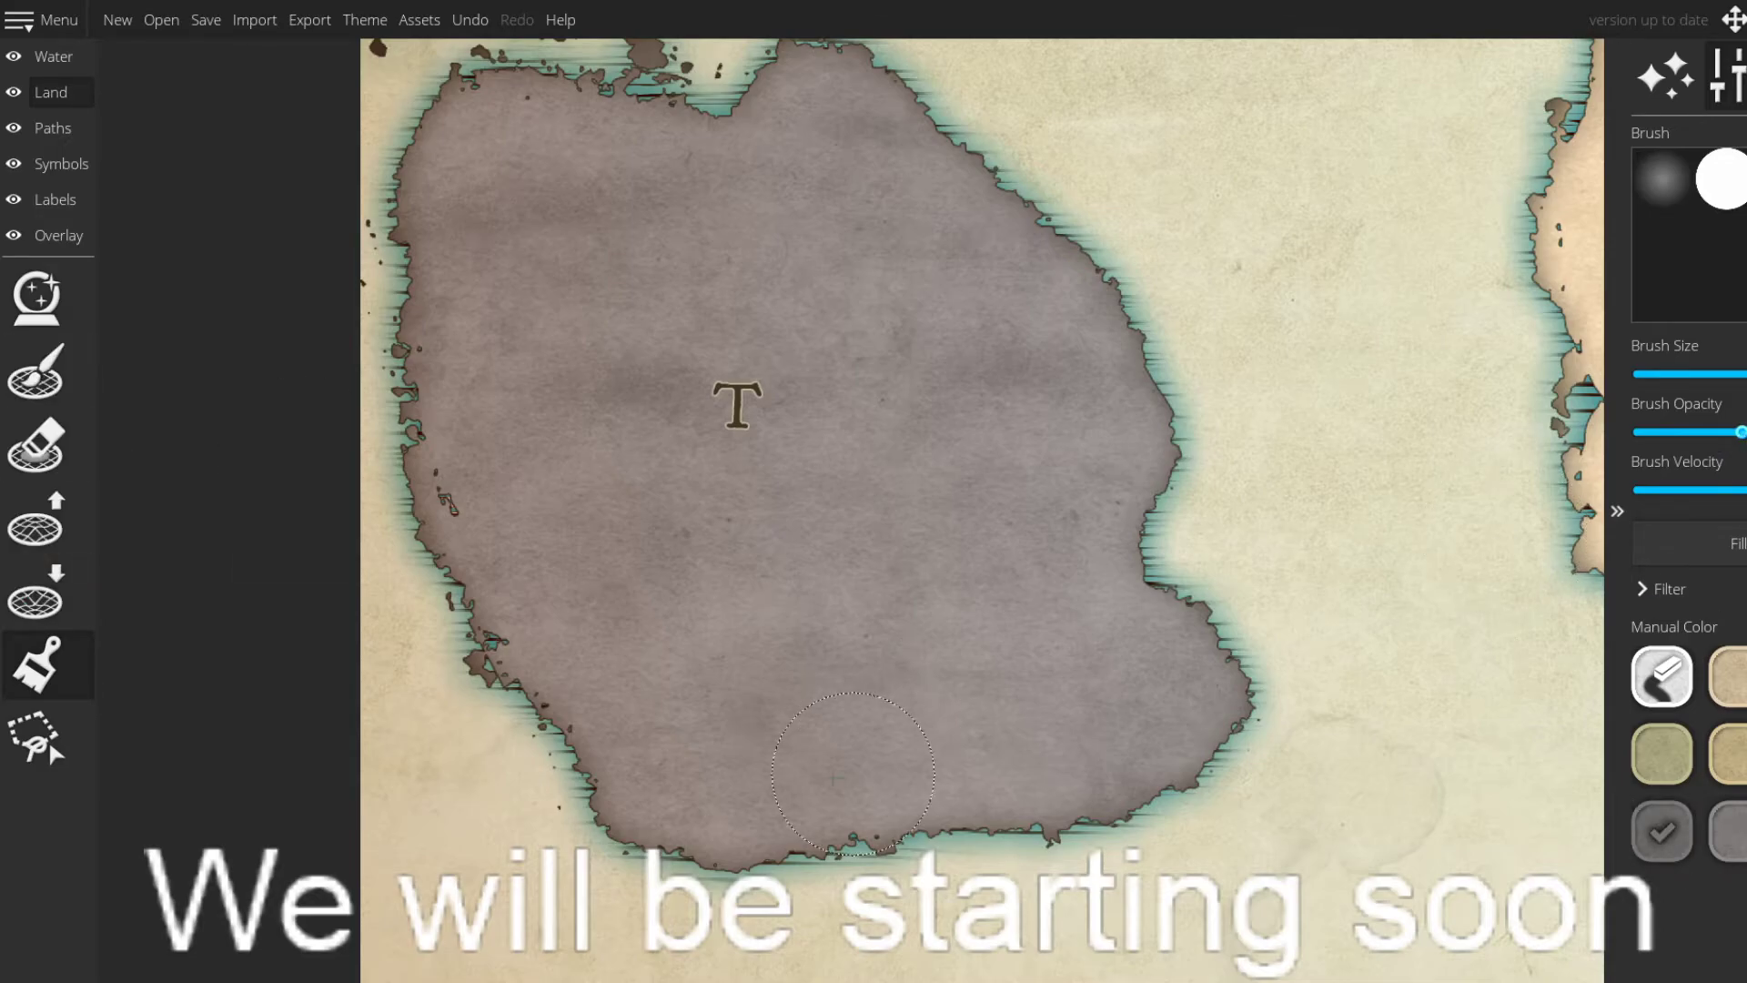
pyautogui.scroll(3, 636, 863)
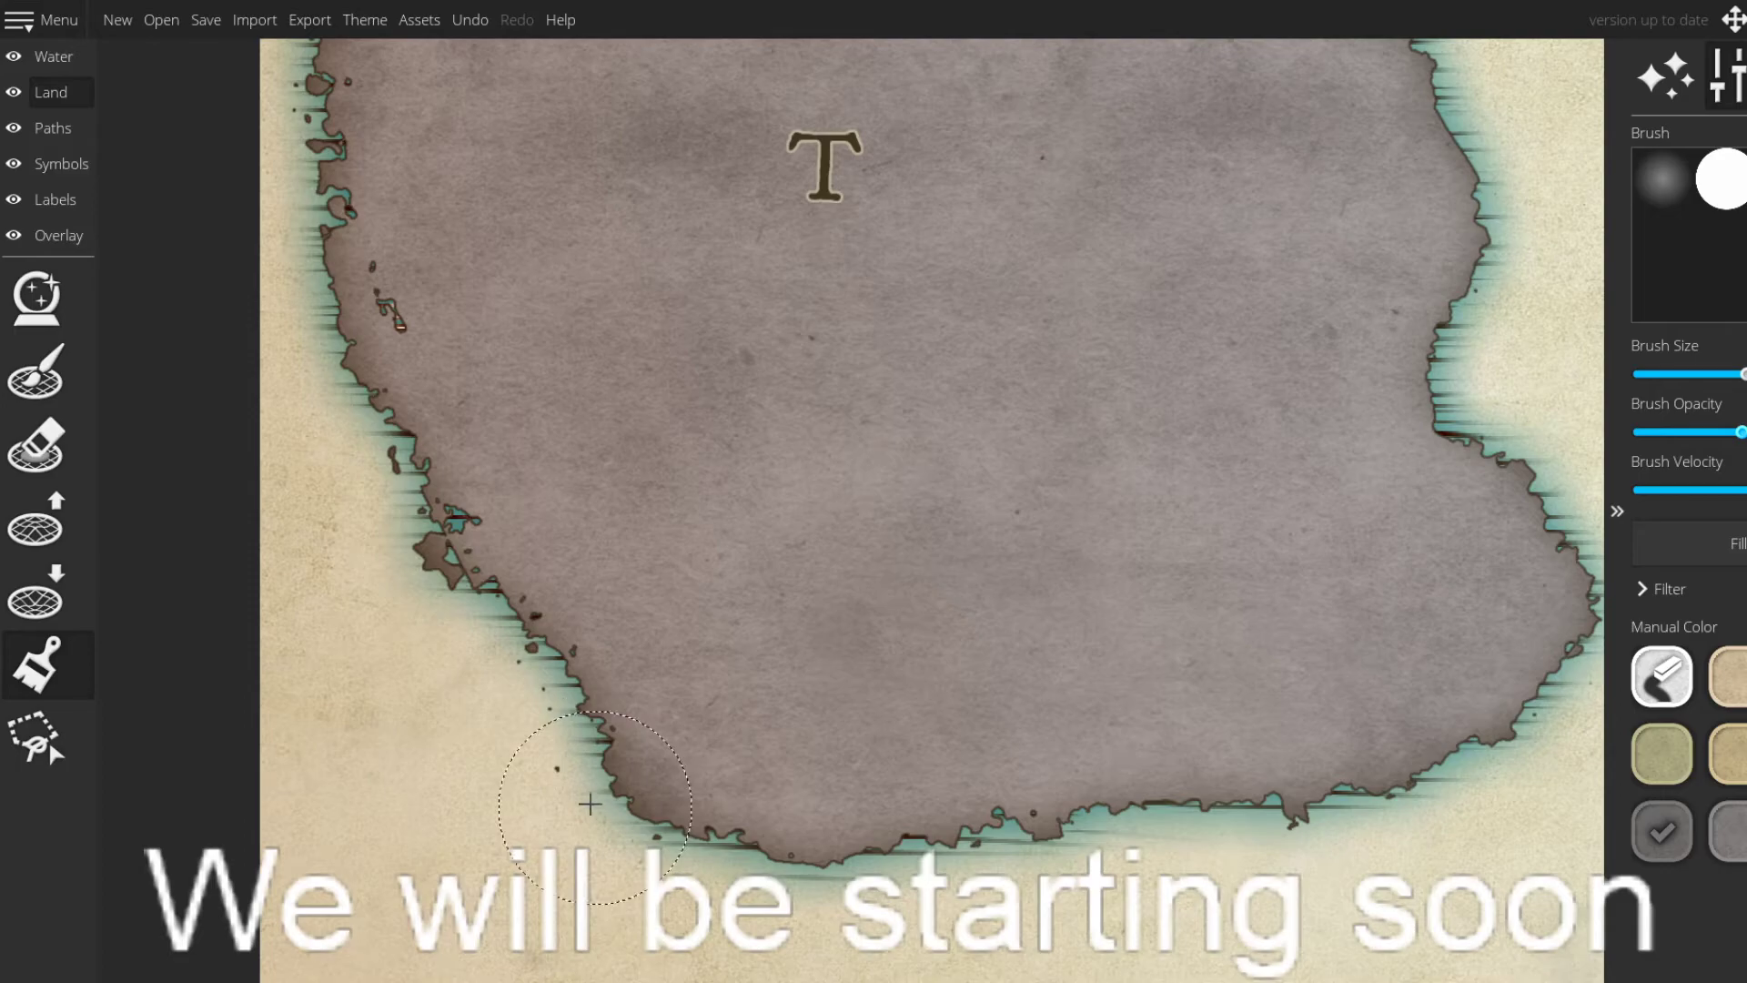
pyautogui.moveTo(456, 594); pyautogui.dragTo(549, 776)
pyautogui.moveTo(447, 537)
pyautogui.mouseDown()
pyautogui.moveTo(556, 767)
pyautogui.moveTo(530, 667)
pyautogui.moveTo(667, 880)
pyautogui.mouseUp()
pyautogui.moveTo(552, 643)
pyautogui.mouseDown()
pyautogui.moveTo(511, 500)
pyautogui.moveTo(504, 512)
pyautogui.mouseUp()
pyautogui.moveTo(493, 445); pyautogui.dragTo(510, 532)
pyautogui.moveTo(517, 528)
pyautogui.mouseDown()
pyautogui.moveTo(554, 468)
pyautogui.moveTo(578, 331)
pyautogui.moveTo(539, 352)
pyautogui.moveTo(595, 476)
pyautogui.mouseUp()
pyautogui.moveTo(586, 405)
pyautogui.mouseDown()
pyautogui.moveTo(604, 274)
pyautogui.moveTo(641, 340)
pyautogui.moveTo(772, 306)
pyautogui.moveTo(679, 285)
pyautogui.moveTo(959, 322)
pyautogui.mouseUp()
pyautogui.moveTo(1085, 316); pyautogui.dragTo(811, 331)
pyautogui.moveTo(766, 318)
pyautogui.mouseDown()
pyautogui.moveTo(847, 311)
pyautogui.moveTo(951, 262)
pyautogui.mouseUp()
pyautogui.moveTo(1117, 331)
pyautogui.mouseDown()
pyautogui.moveTo(1154, 374)
pyautogui.moveTo(1048, 357)
pyautogui.mouseUp()
pyautogui.moveTo(904, 292)
pyautogui.mouseDown()
pyautogui.moveTo(1225, 505)
pyautogui.moveTo(1161, 494)
pyautogui.moveTo(1226, 544)
pyautogui.moveTo(1251, 600)
pyautogui.moveTo(1238, 653)
pyautogui.moveTo(1204, 628)
pyautogui.moveTo(1247, 708)
pyautogui.moveTo(1237, 761)
pyautogui.mouseUp()
pyautogui.moveTo(1242, 751)
pyautogui.mouseDown()
pyautogui.moveTo(1153, 642)
pyautogui.moveTo(1114, 631)
pyautogui.moveTo(1160, 732)
pyautogui.moveTo(1140, 756)
pyautogui.moveTo(1211, 795)
pyautogui.moveTo(1155, 788)
pyautogui.moveTo(1220, 827)
pyautogui.moveTo(1104, 488)
pyautogui.mouseUp()
pyautogui.moveTo(1069, 585)
pyautogui.mouseDown()
pyautogui.moveTo(1151, 674)
pyautogui.moveTo(1032, 734)
pyautogui.moveTo(1016, 766)
pyautogui.moveTo(959, 758)
pyautogui.moveTo(929, 799)
pyautogui.moveTo(867, 792)
pyautogui.moveTo(914, 806)
pyautogui.moveTo(779, 782)
pyautogui.moveTo(783, 808)
pyautogui.moveTo(709, 786)
pyautogui.moveTo(695, 831)
pyautogui.moveTo(645, 812)
pyautogui.moveTo(621, 837)
pyautogui.moveTo(592, 834)
pyautogui.moveTo(927, 863)
pyautogui.moveTo(772, 810)
pyautogui.moveTo(1114, 810)
pyautogui.moveTo(869, 817)
pyautogui.moveTo(971, 864)
pyautogui.moveTo(972, 812)
pyautogui.moveTo(1020, 842)
pyautogui.moveTo(816, 788)
pyautogui.moveTo(838, 827)
pyautogui.moveTo(771, 841)
pyautogui.moveTo(706, 806)
pyautogui.mouseUp()
pyautogui.moveTo(660, 564); pyautogui.dragTo(691, 785)
pyautogui.moveTo(686, 453); pyautogui.dragTo(770, 709)
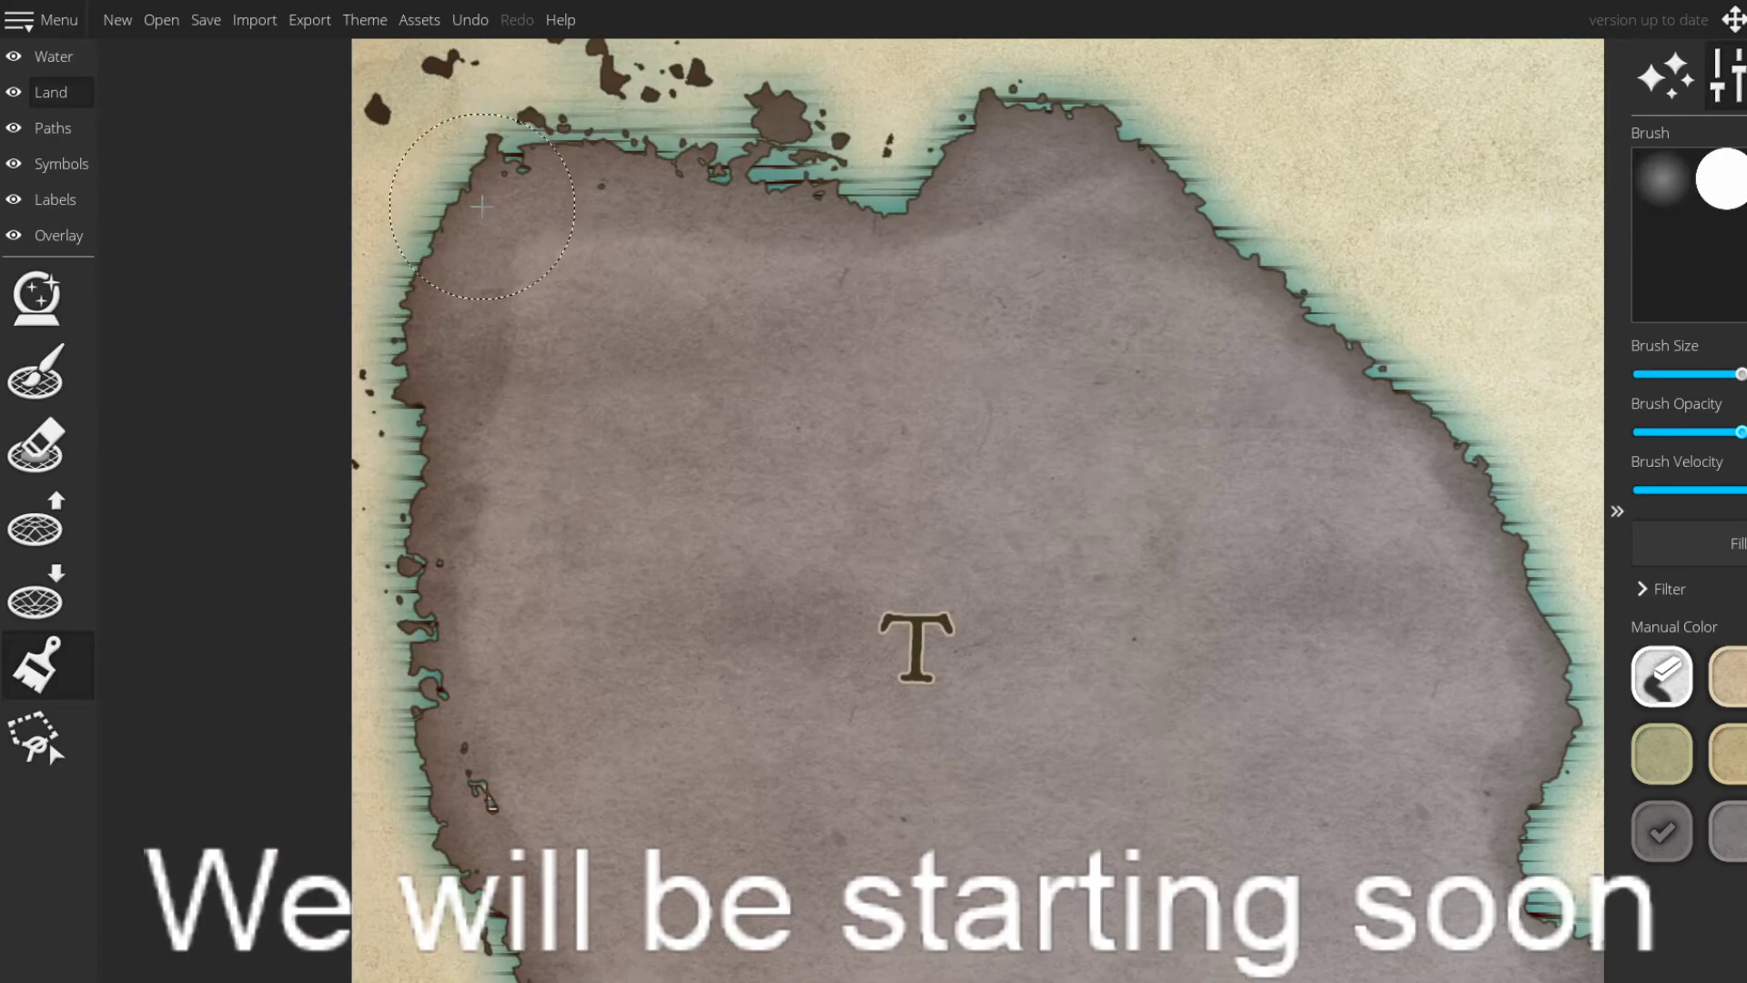
# - Soften the inner edge of landmass T's dark coastal band with lighter grey strokes
pyautogui.click(1731, 830)
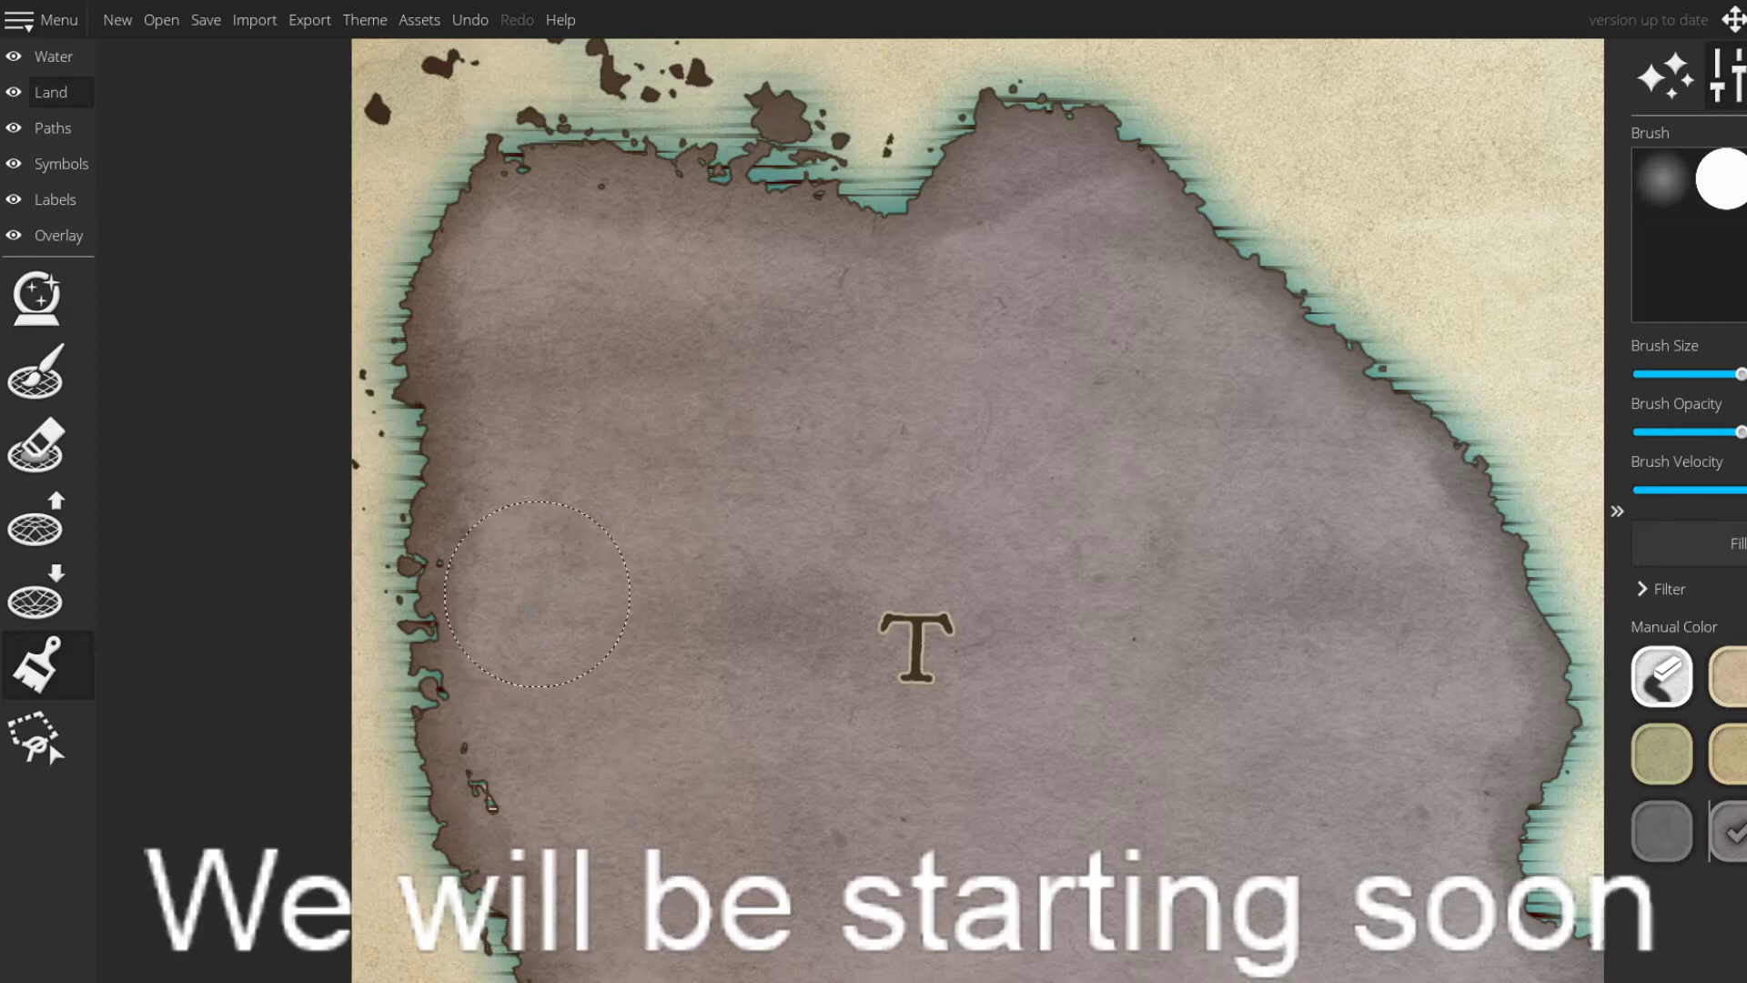
pyautogui.moveTo(929, 765); pyautogui.dragTo(804, 515)
pyautogui.moveTo(906, 657)
pyautogui.mouseDown()
pyautogui.moveTo(843, 397)
pyautogui.moveTo(789, 283)
pyautogui.mouseUp()
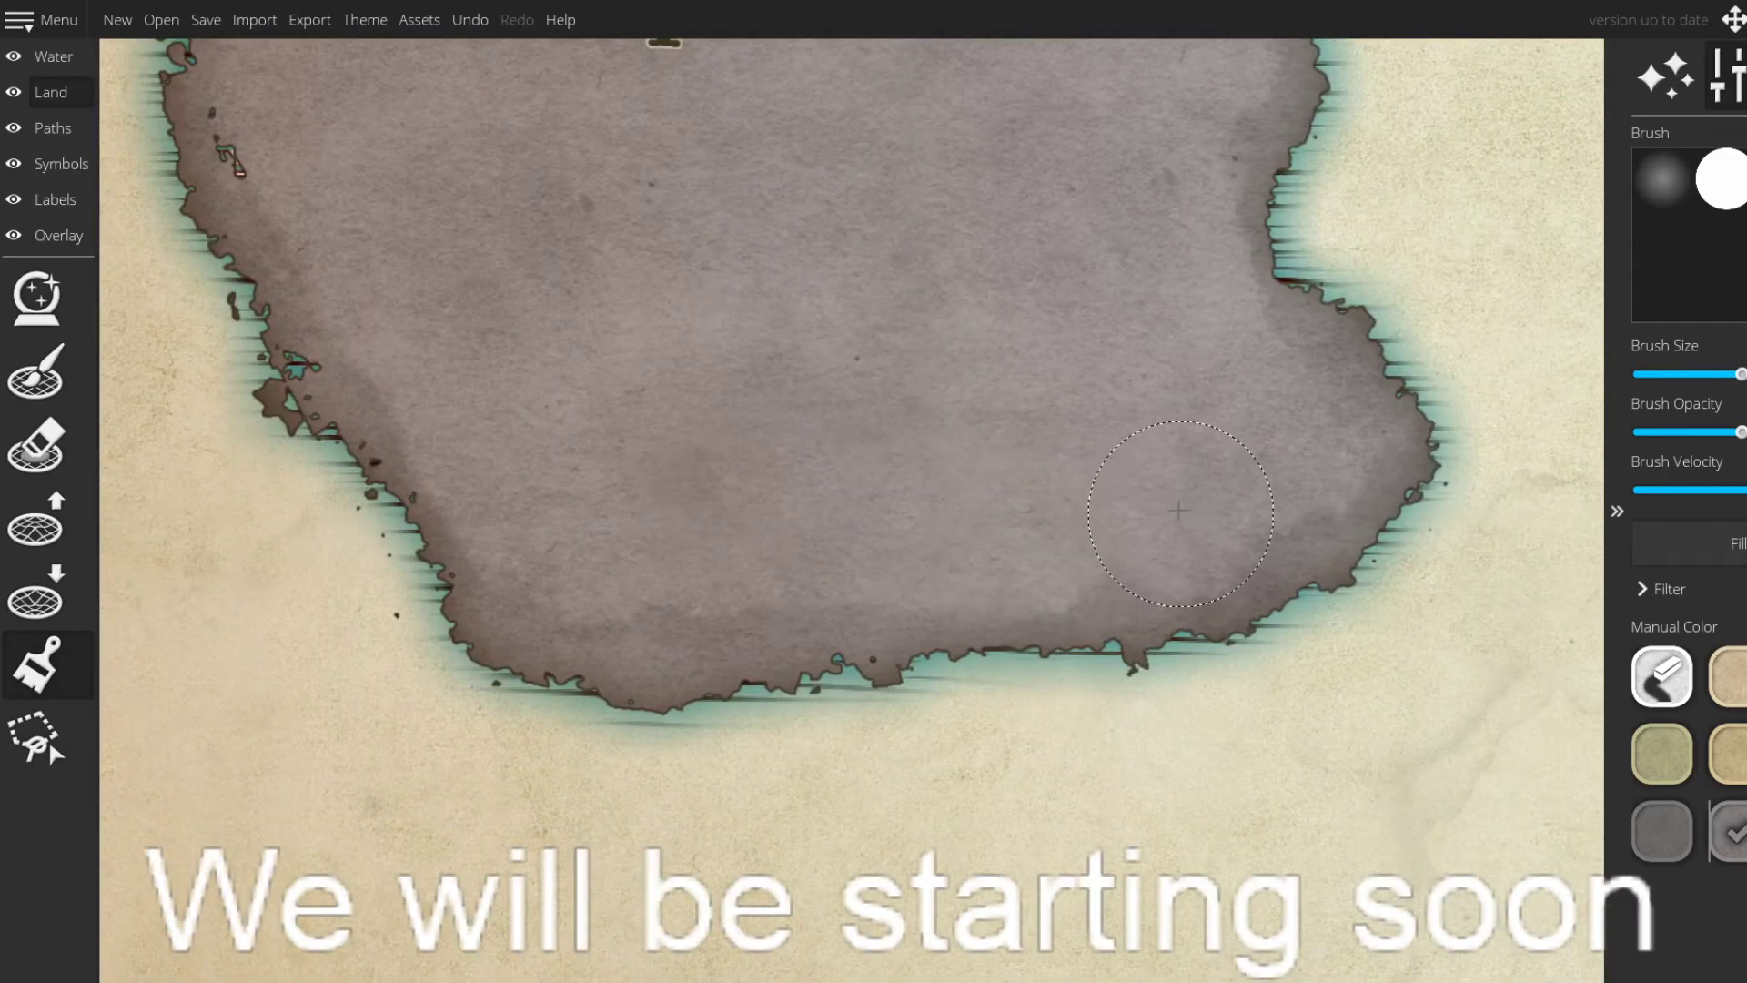
pyautogui.moveTo(1150, 414)
pyautogui.mouseDown()
pyautogui.moveTo(1174, 574)
pyautogui.moveTo(1123, 571)
pyautogui.mouseUp()
pyautogui.moveTo(1085, 358); pyautogui.dragTo(1118, 544)
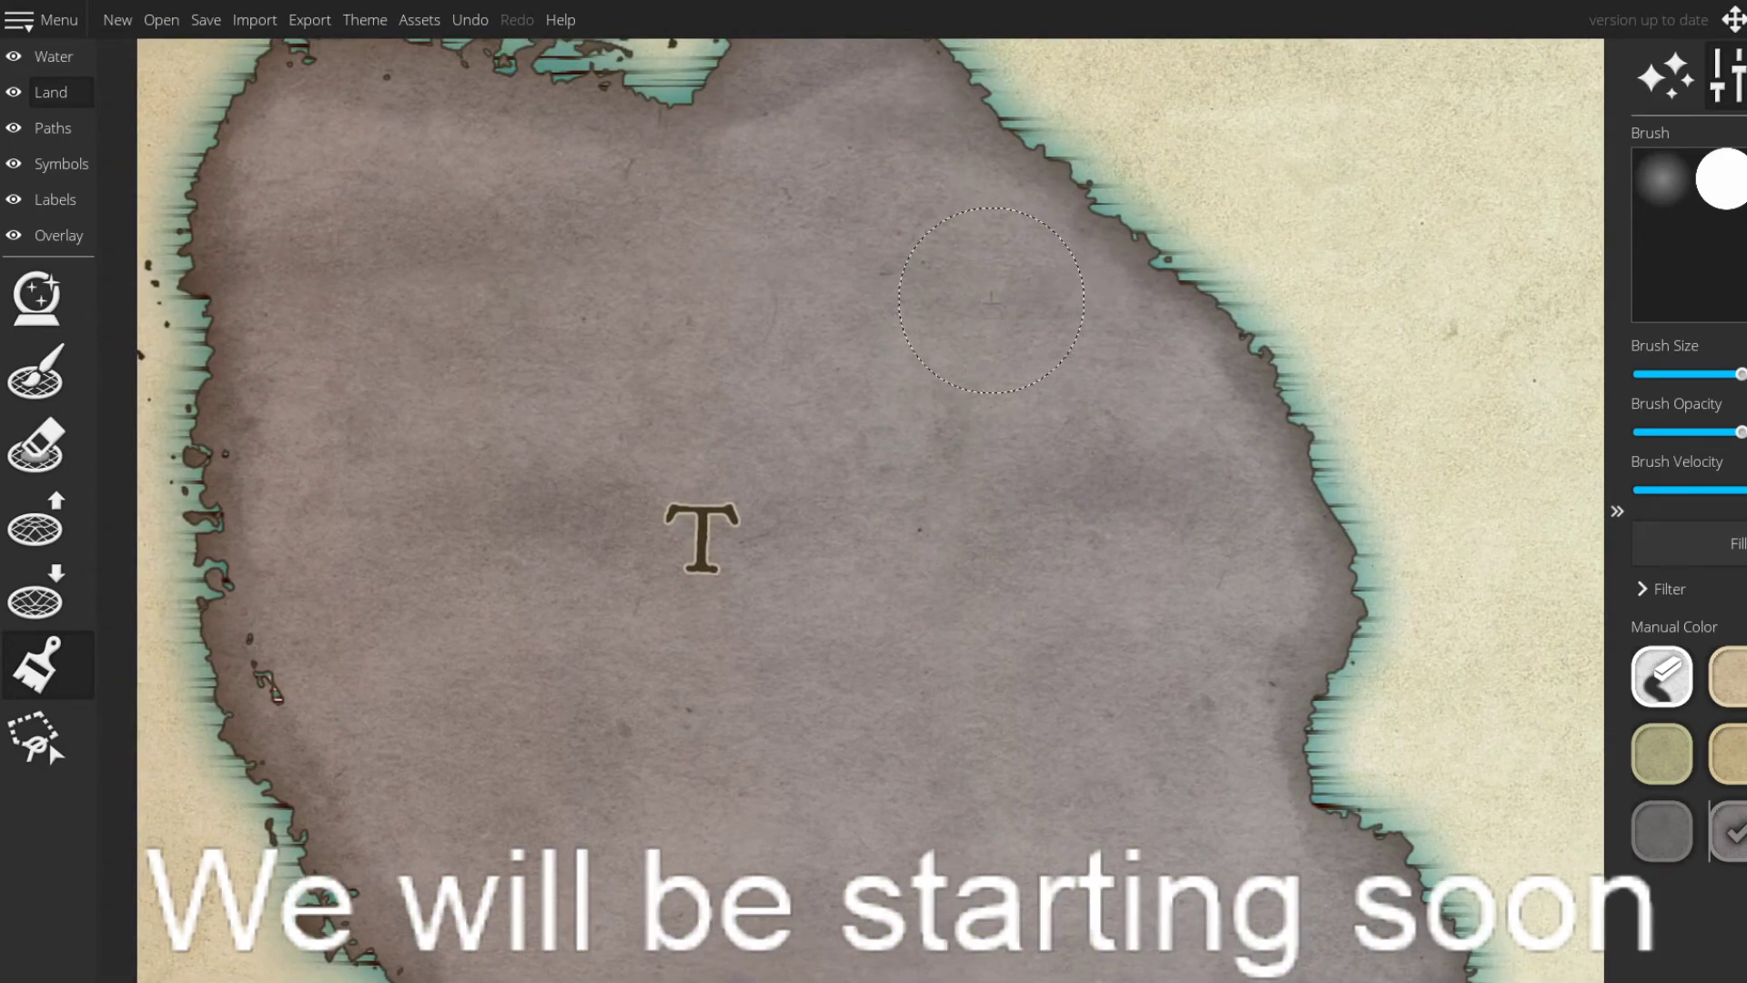
pyautogui.moveTo(846, 310); pyautogui.dragTo(942, 561)
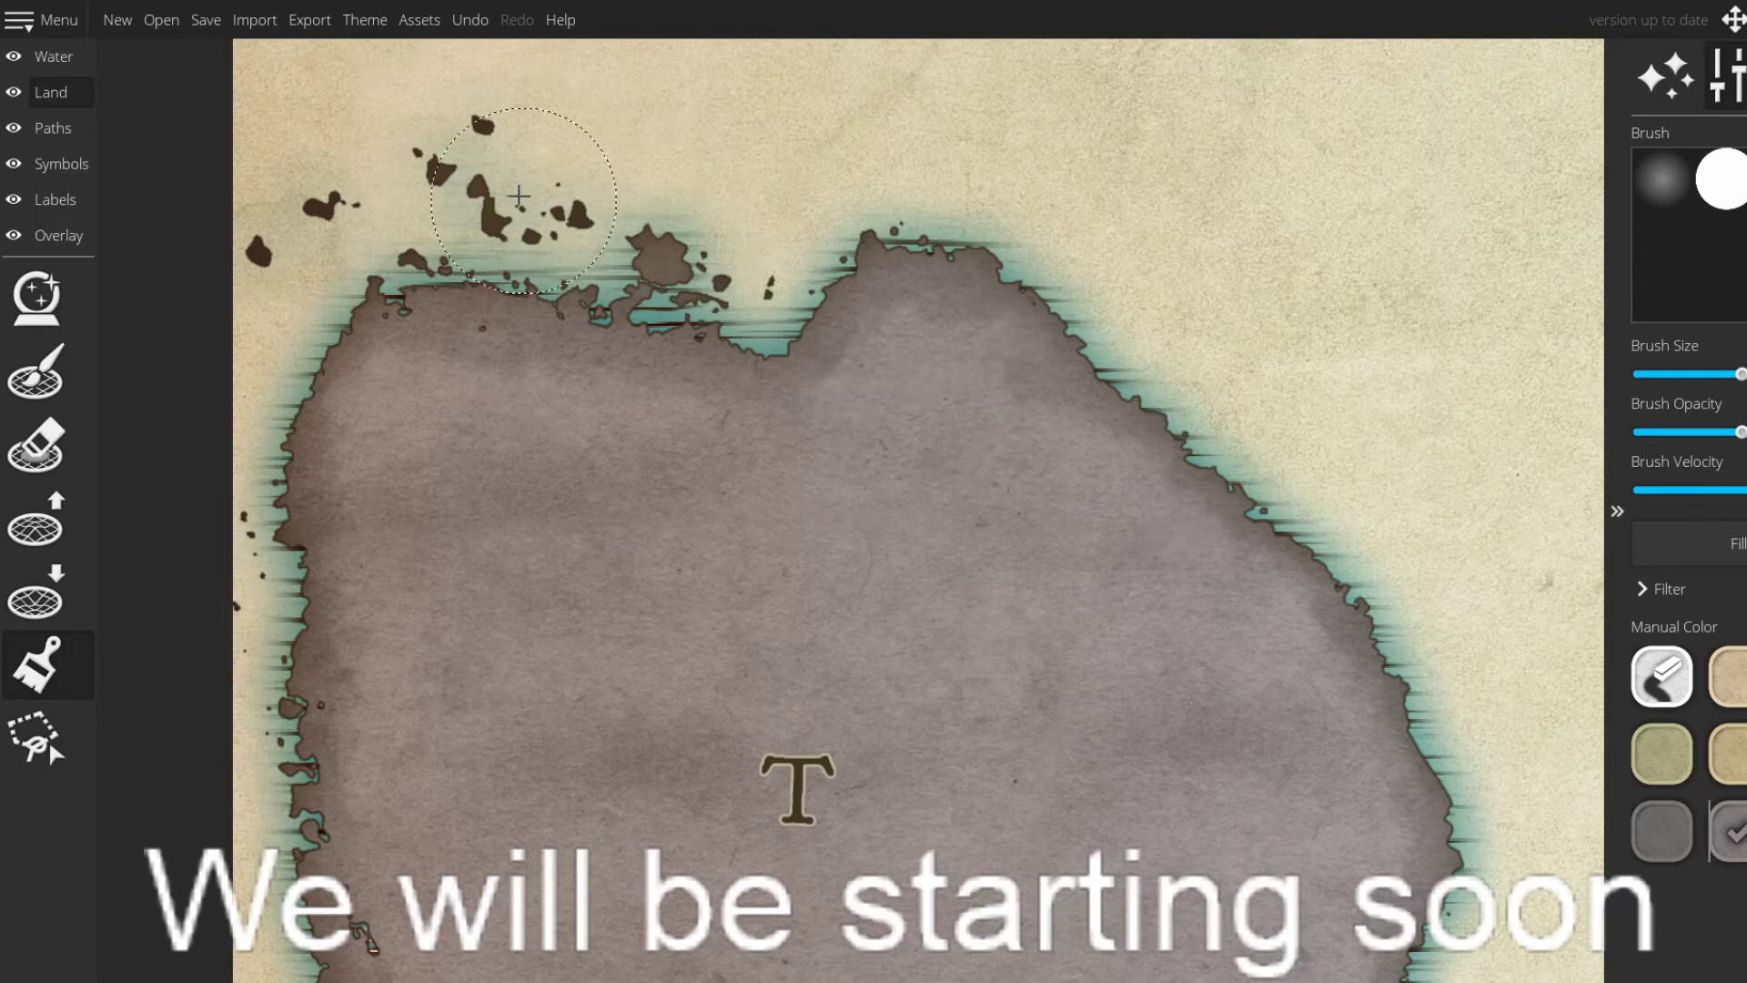
pyautogui.moveTo(470, 120); pyautogui.dragTo(617, 291)
pyautogui.moveTo(632, 573)
pyautogui.mouseDown()
pyautogui.moveTo(686, 483)
pyautogui.moveTo(727, 473)
pyautogui.mouseUp()
pyautogui.moveTo(695, 577); pyautogui.dragTo(749, 328)
pyautogui.moveTo(956, 674)
pyautogui.mouseDown()
pyautogui.moveTo(505, 378)
pyautogui.moveTo(937, 973)
pyautogui.mouseUp()
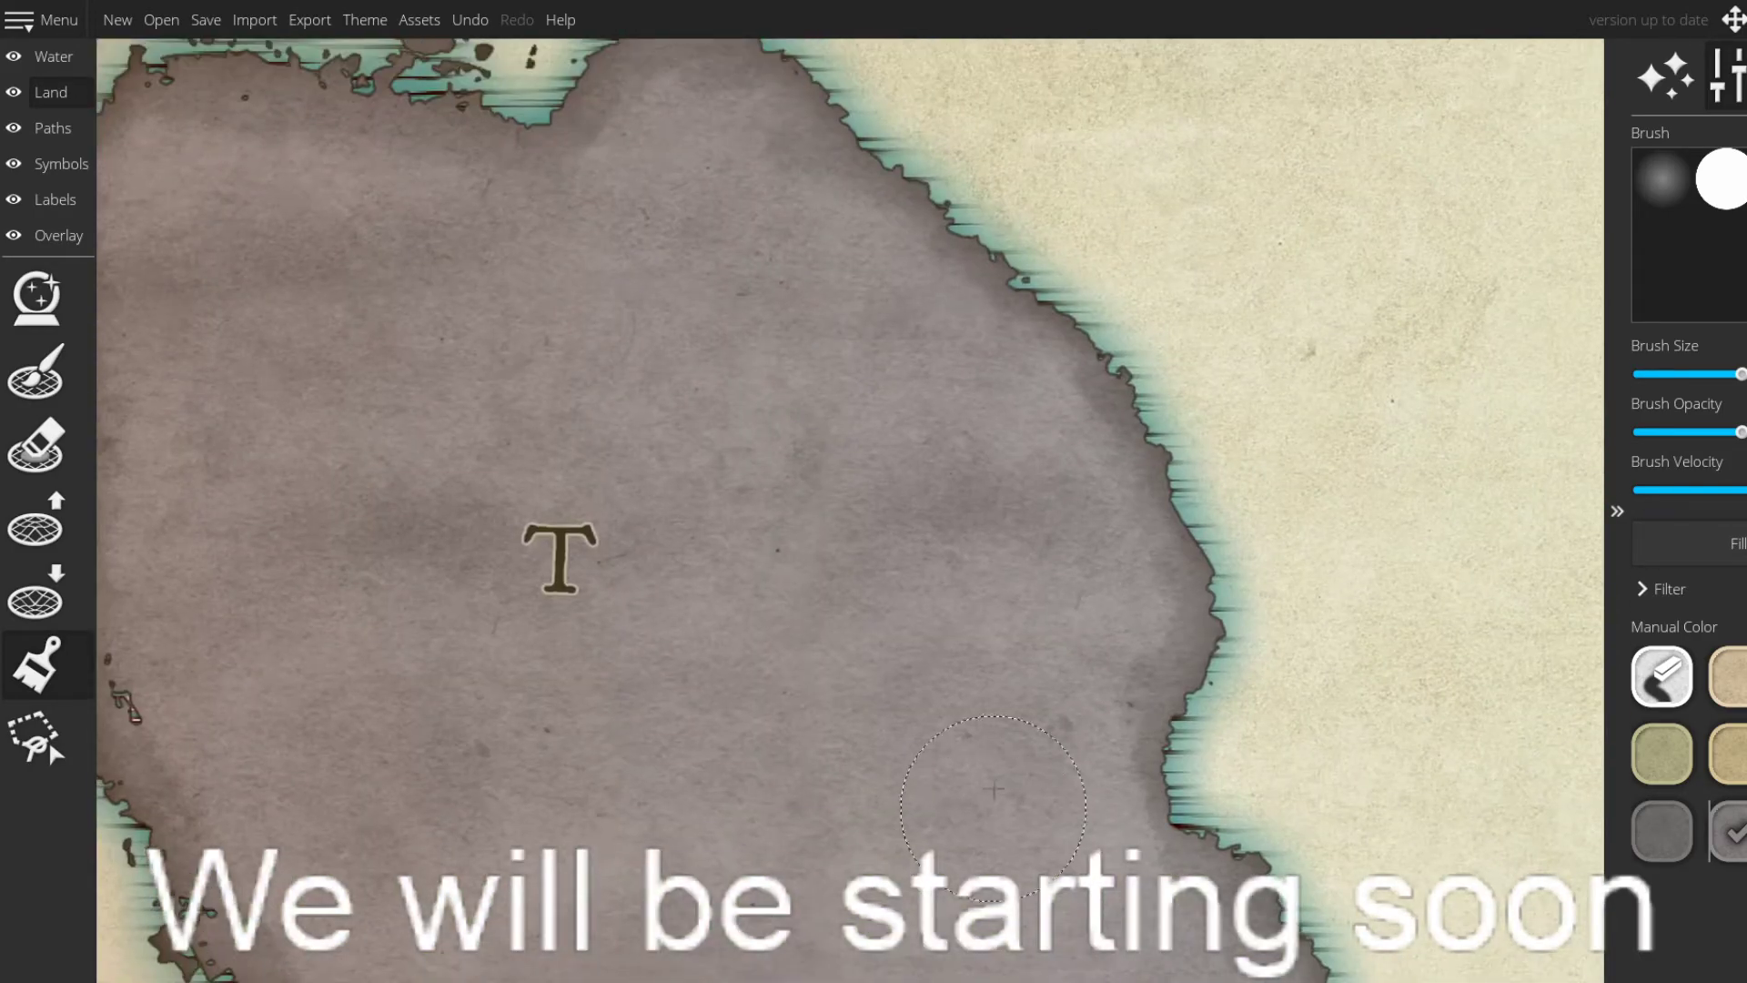
# - Deepen the coastal shading on the eastern and southern sides of landmass T with darker grey at lower brush opacity
pyautogui.scroll(-5, 947, 619)
pyautogui.moveTo(1029, 734); pyautogui.dragTo(1152, 706)
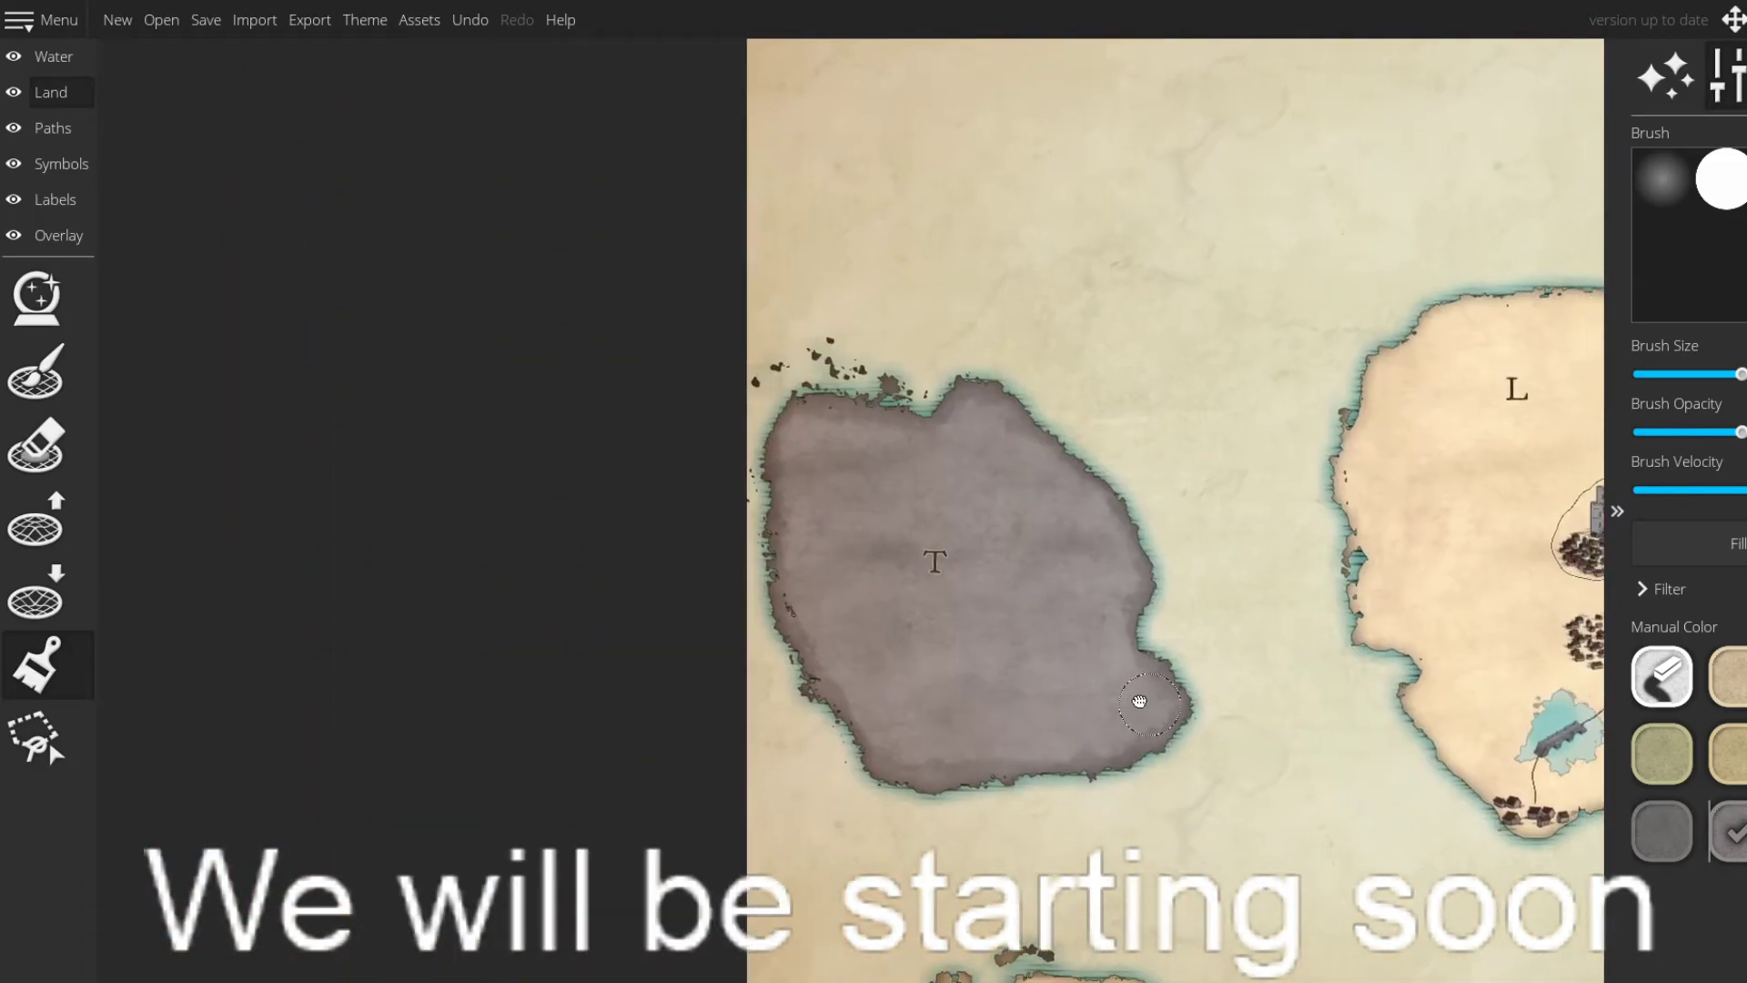
pyautogui.scroll(1, 1156, 706)
pyautogui.scroll(1, 1006, 628)
pyautogui.scroll(-1, 928, 584)
pyautogui.moveTo(815, 454)
pyautogui.mouseDown()
pyautogui.moveTo(889, 591)
pyautogui.moveTo(855, 569)
pyautogui.mouseUp()
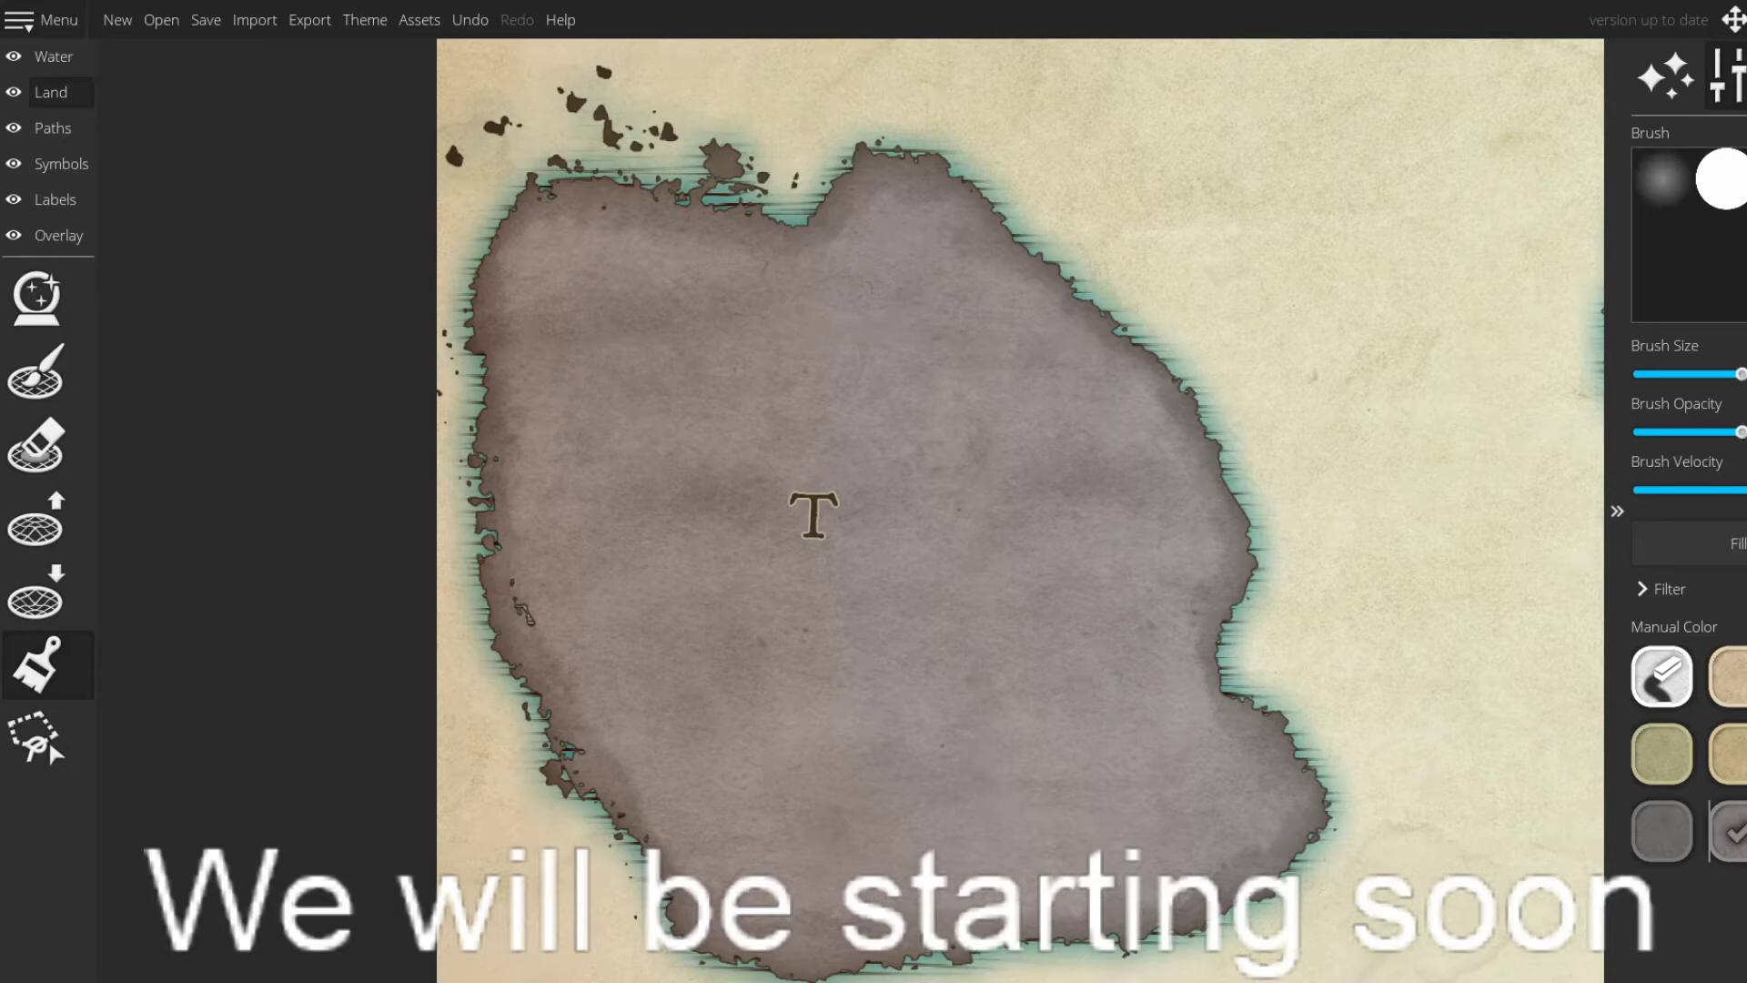
pyautogui.click(1662, 833)
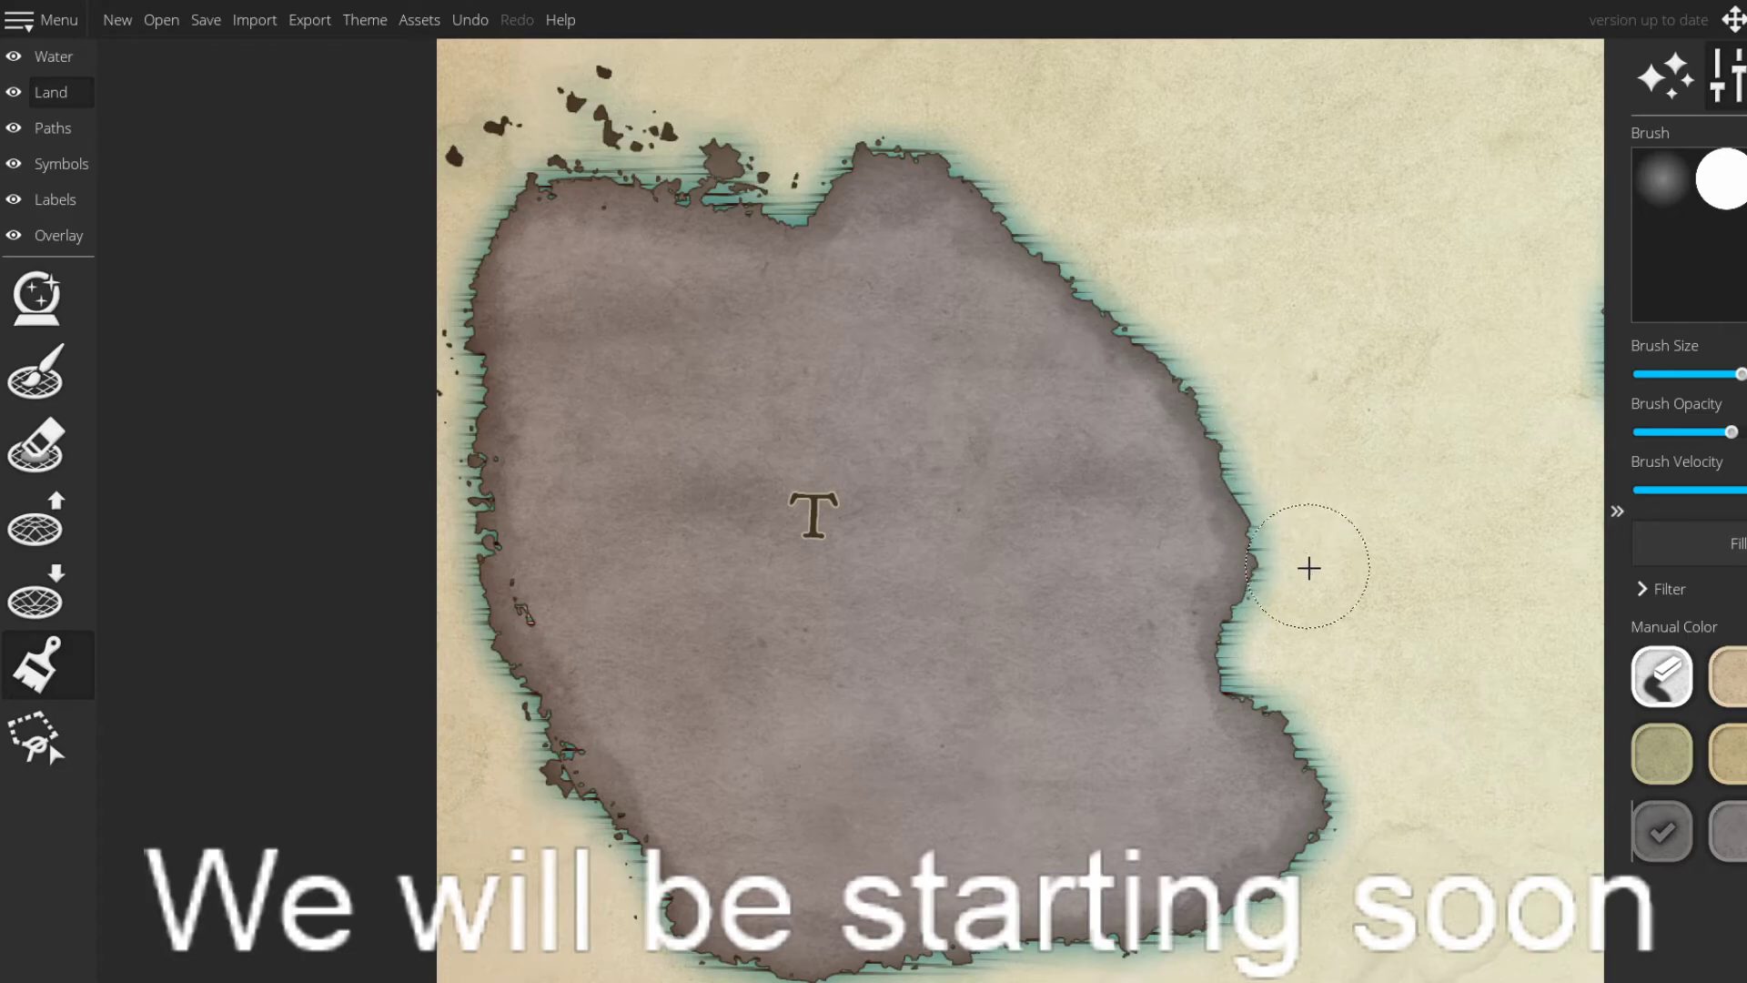
pyautogui.moveTo(1329, 606); pyautogui.dragTo(1285, 502)
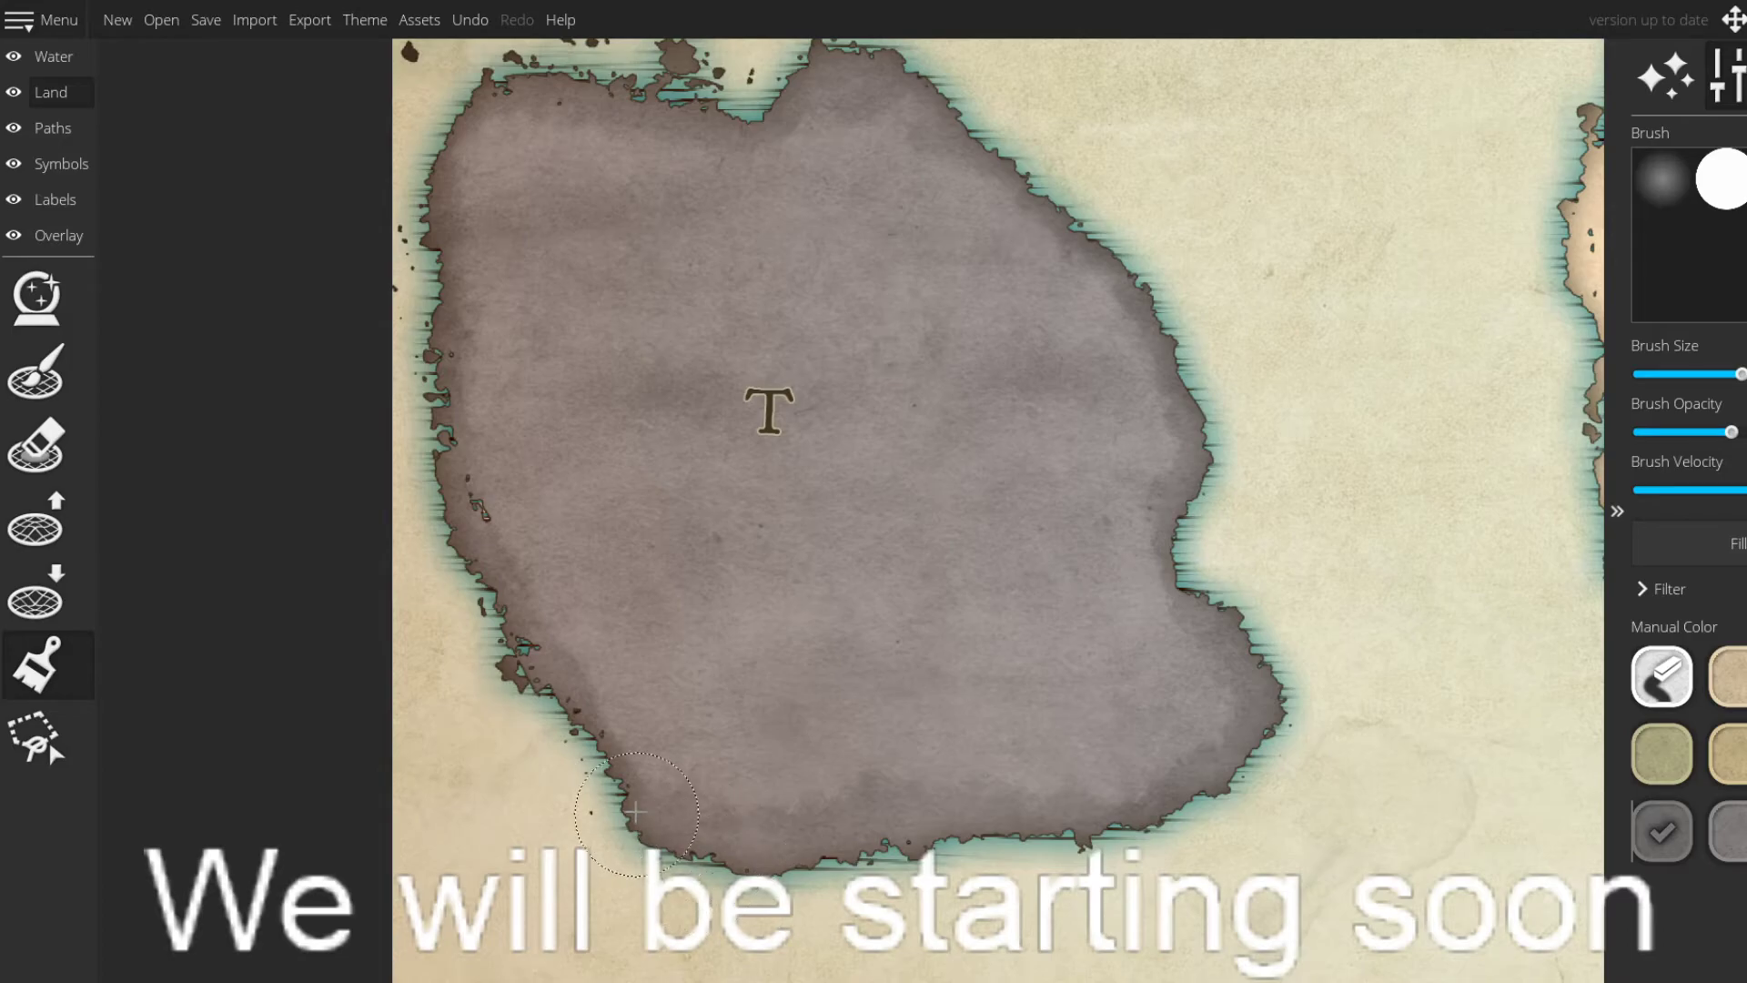
# - Examine the shaded coastline of landmass T and the channel between it and landmass L
pyautogui.press('w')
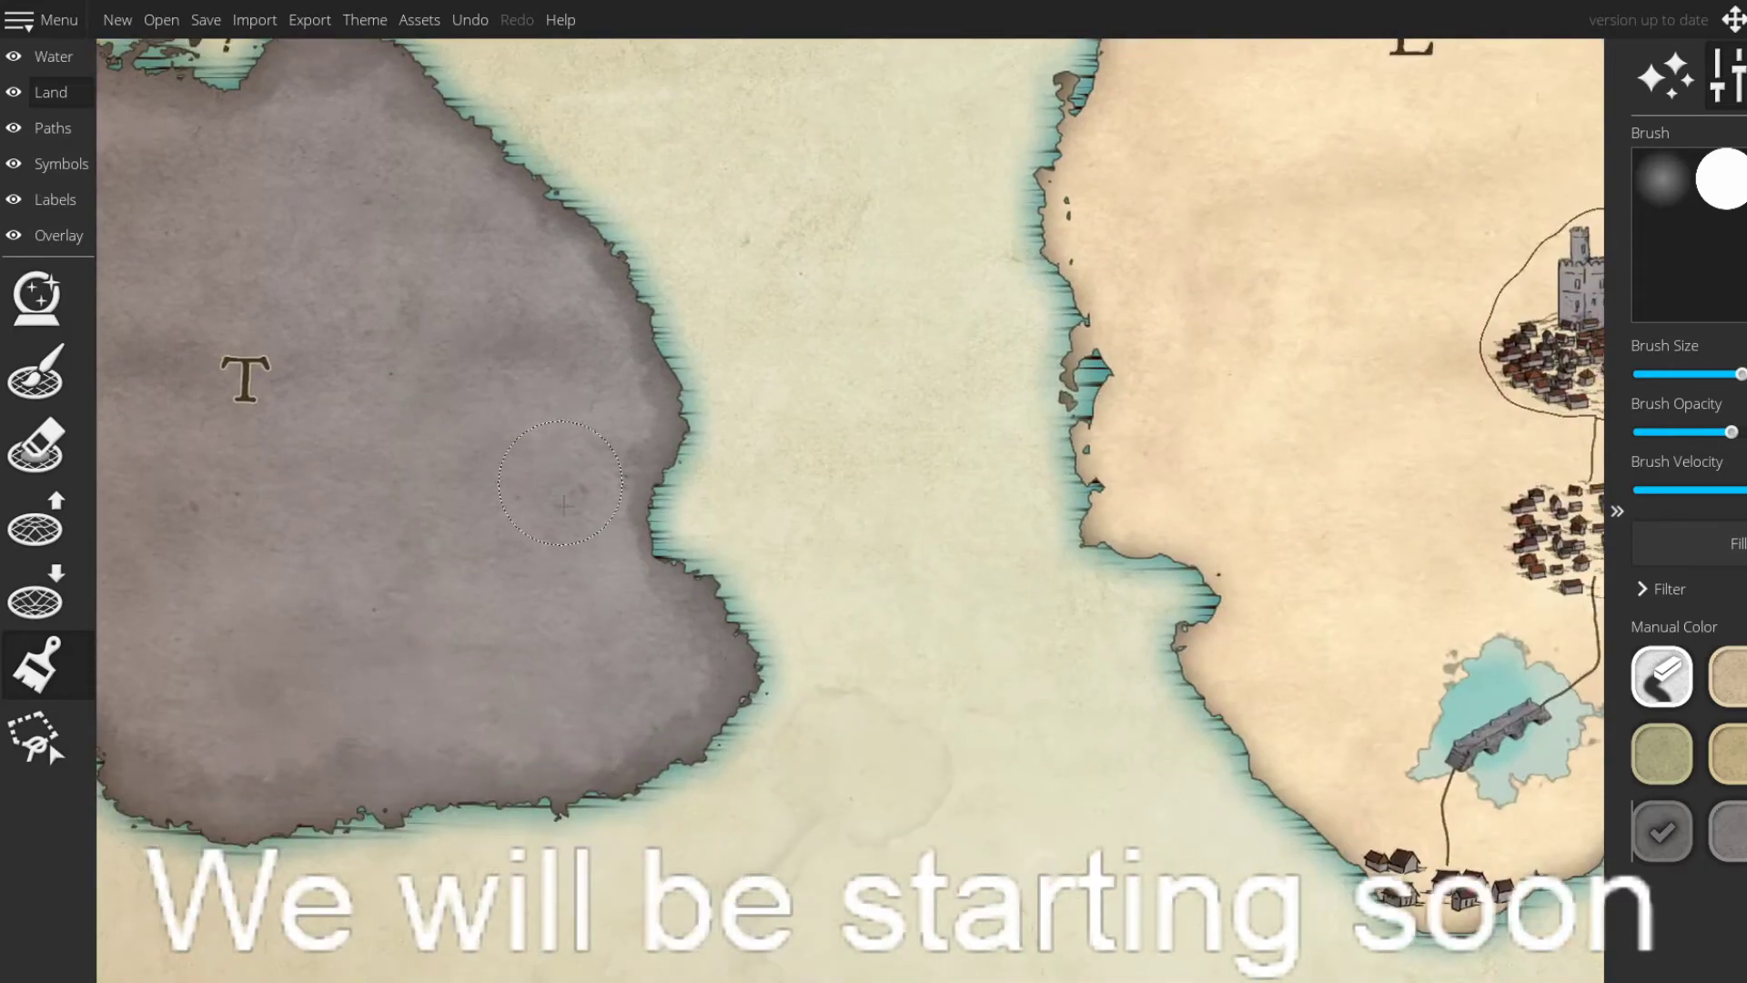
pyautogui.moveTo(565, 506)
pyautogui.mouseDown()
pyautogui.moveTo(856, 537)
pyautogui.moveTo(867, 734)
pyautogui.mouseUp()
pyautogui.press('w')
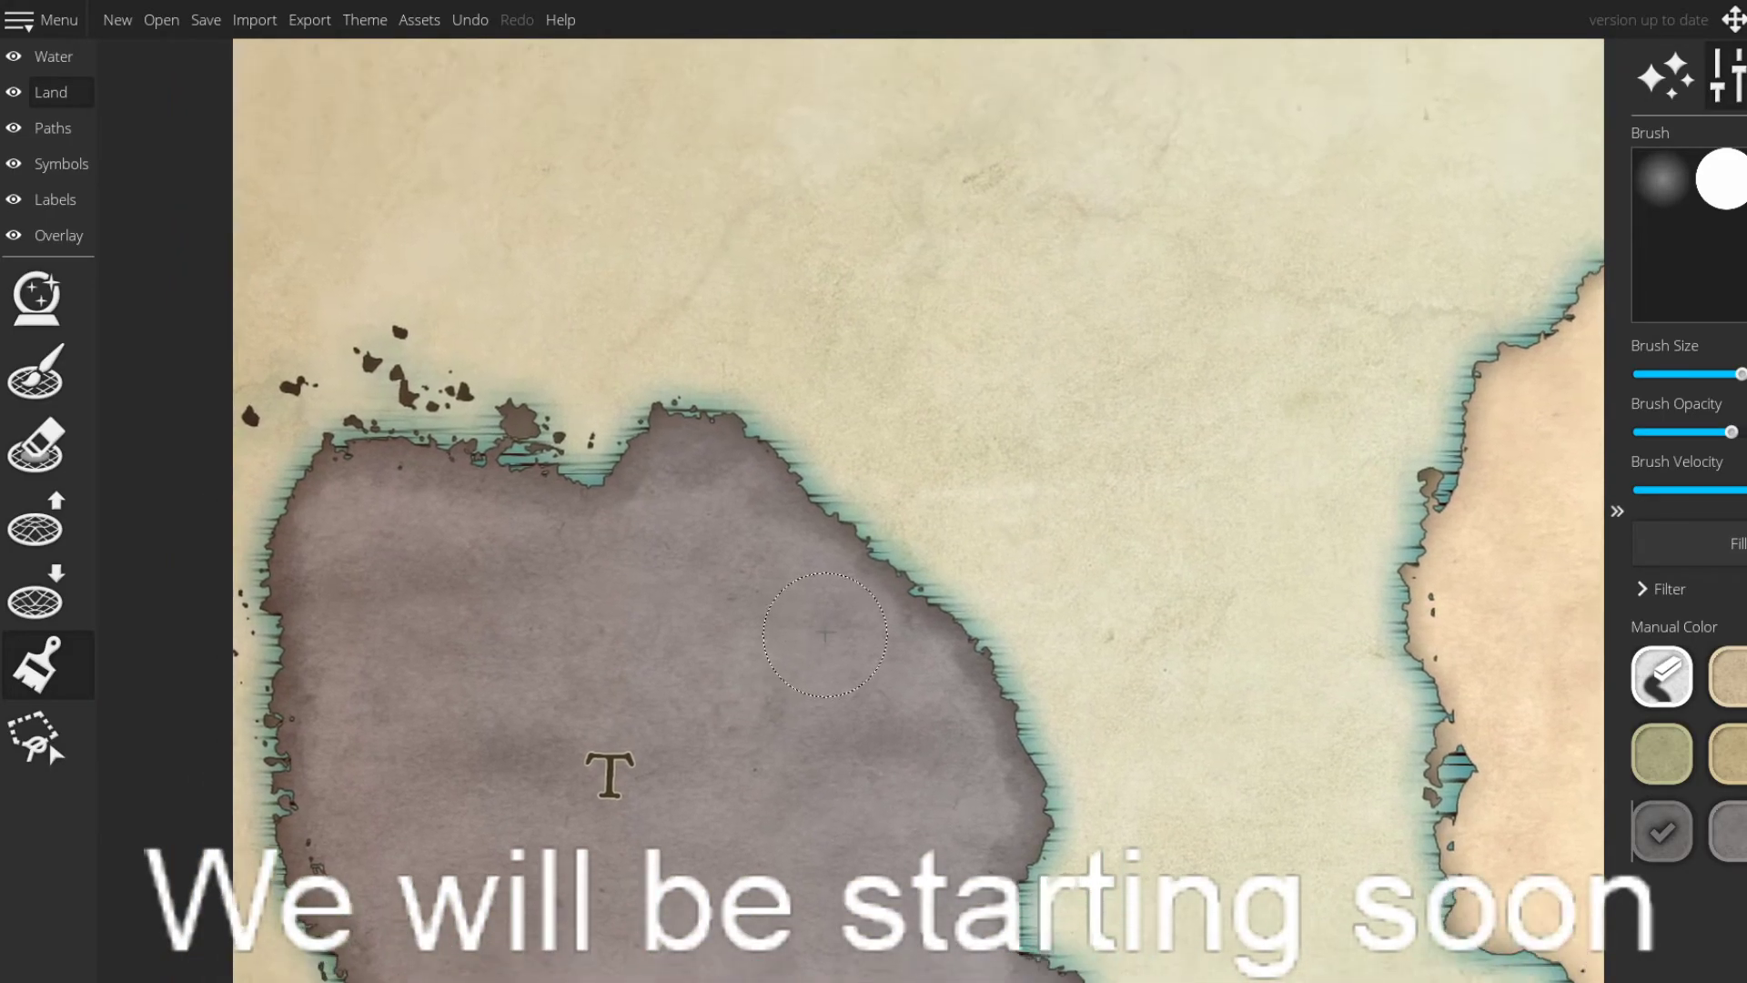
pyautogui.press('s')
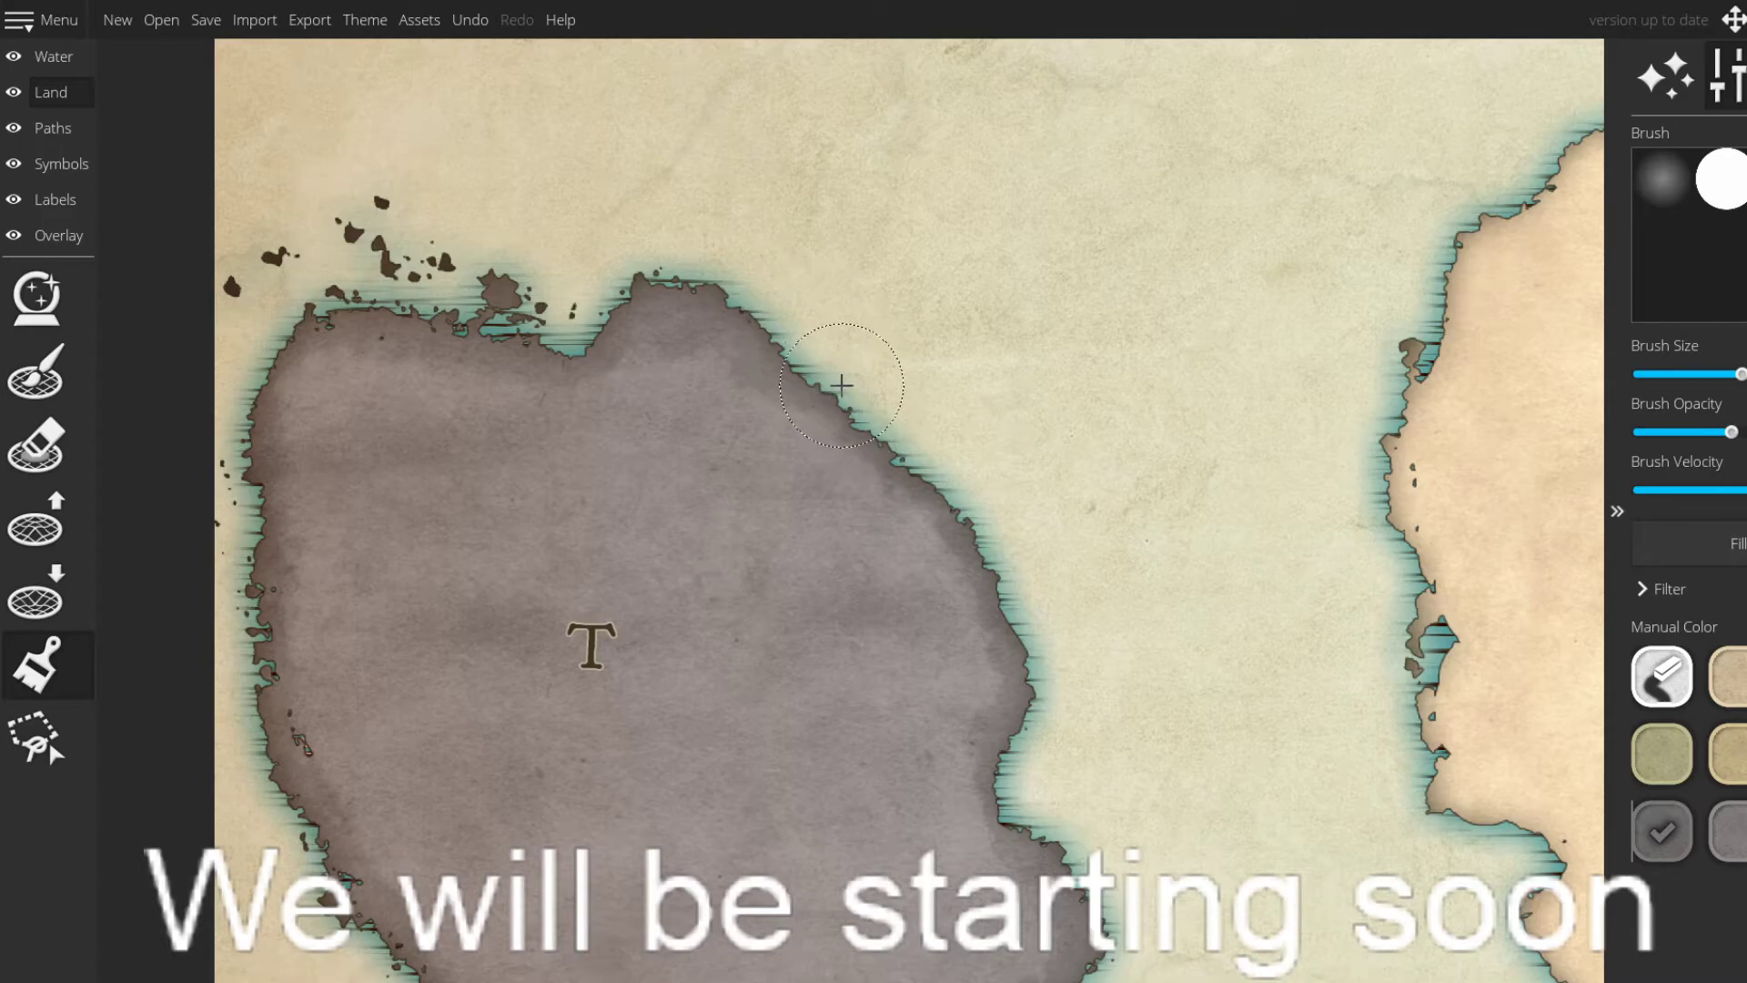
pyautogui.press('s')
pyautogui.press('d')
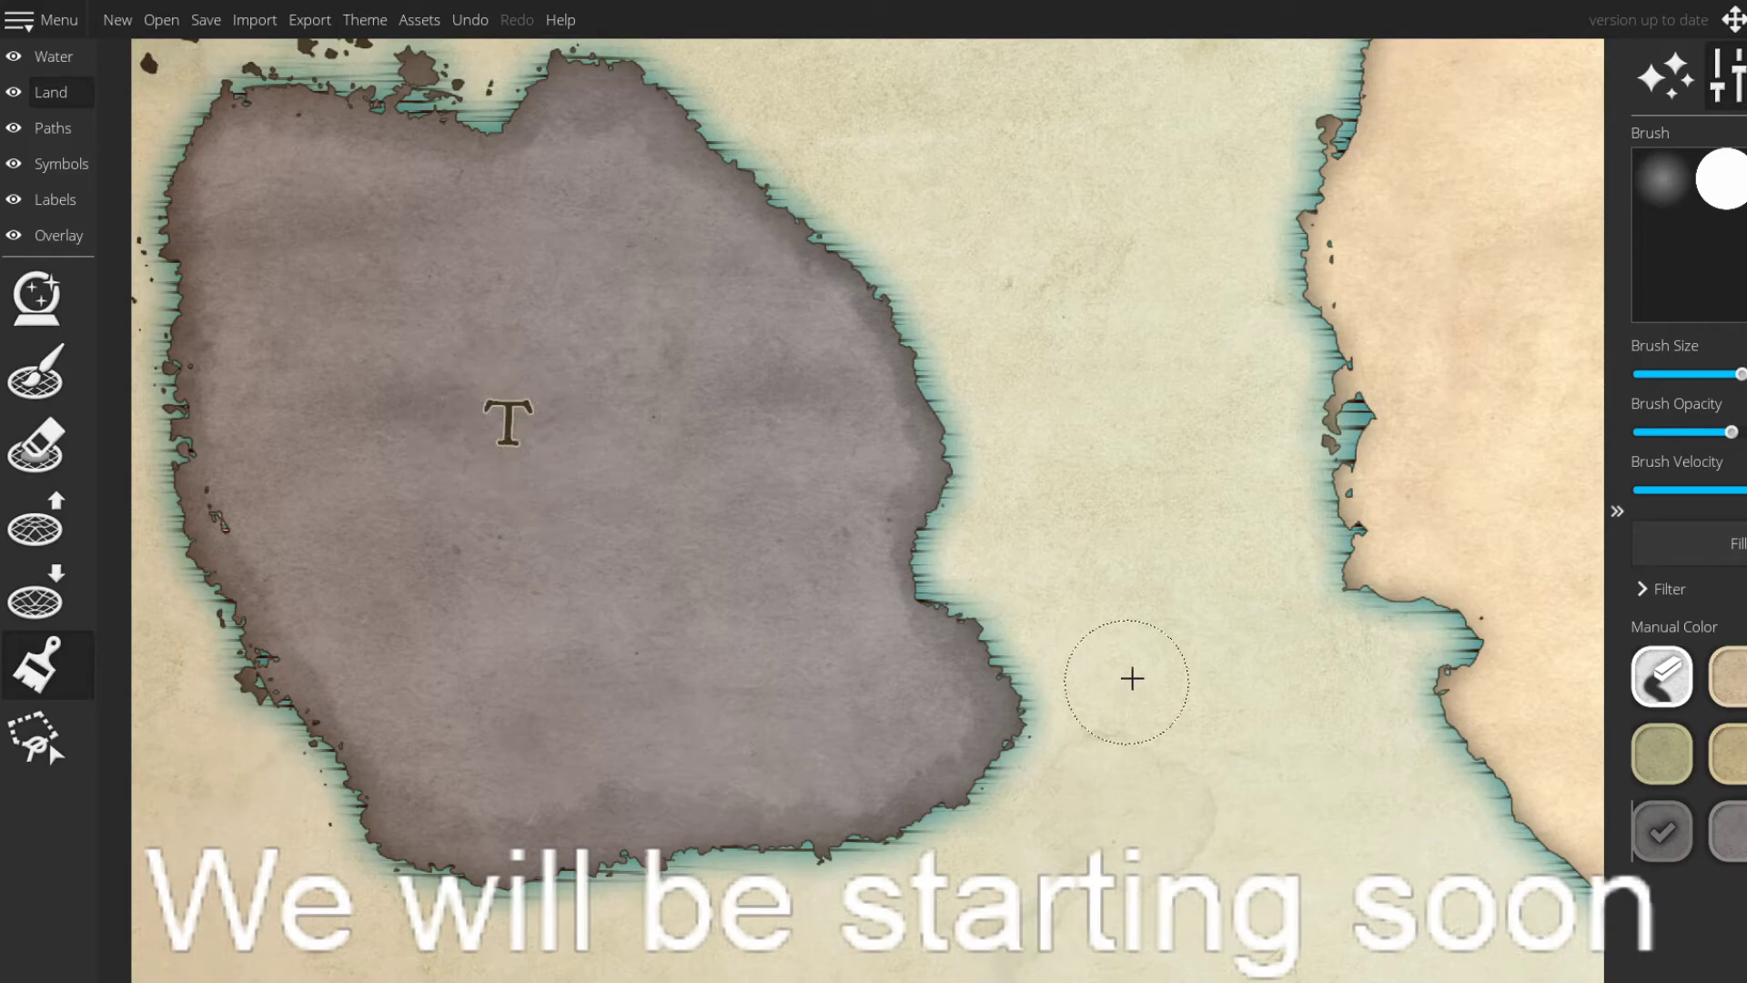
pyautogui.moveTo(1194, 522); pyautogui.dragTo(1341, 758)
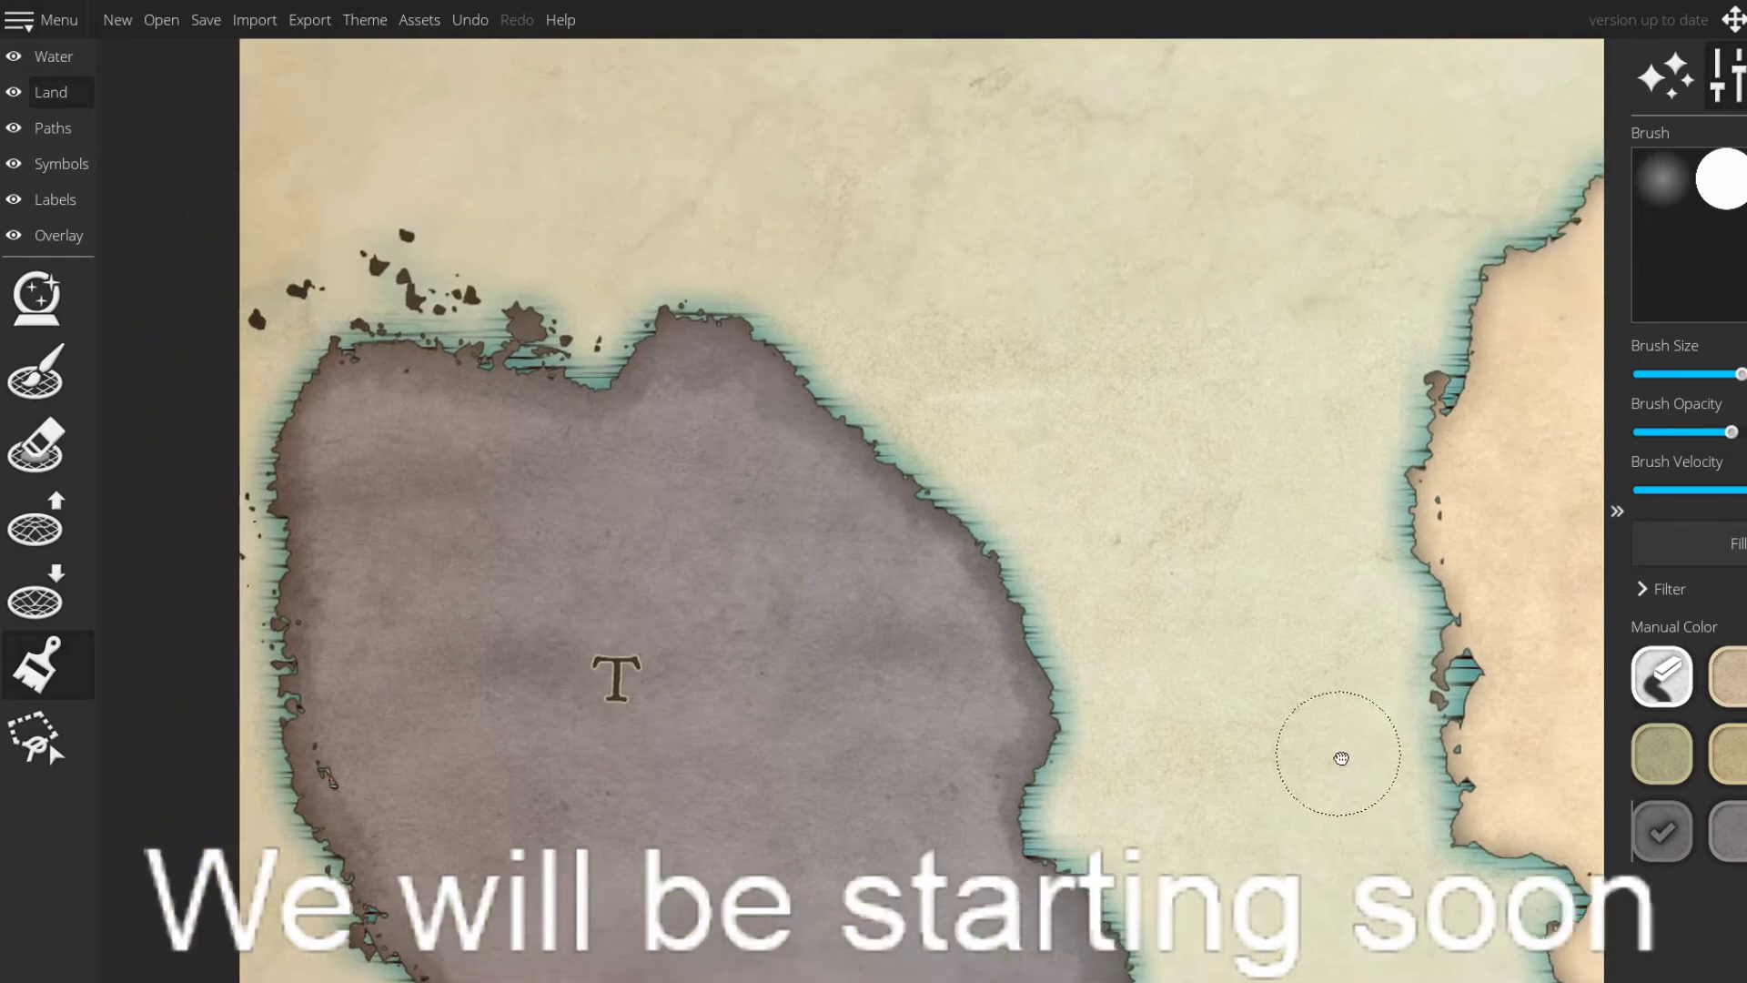
pyautogui.press('s')
pyautogui.press('d')
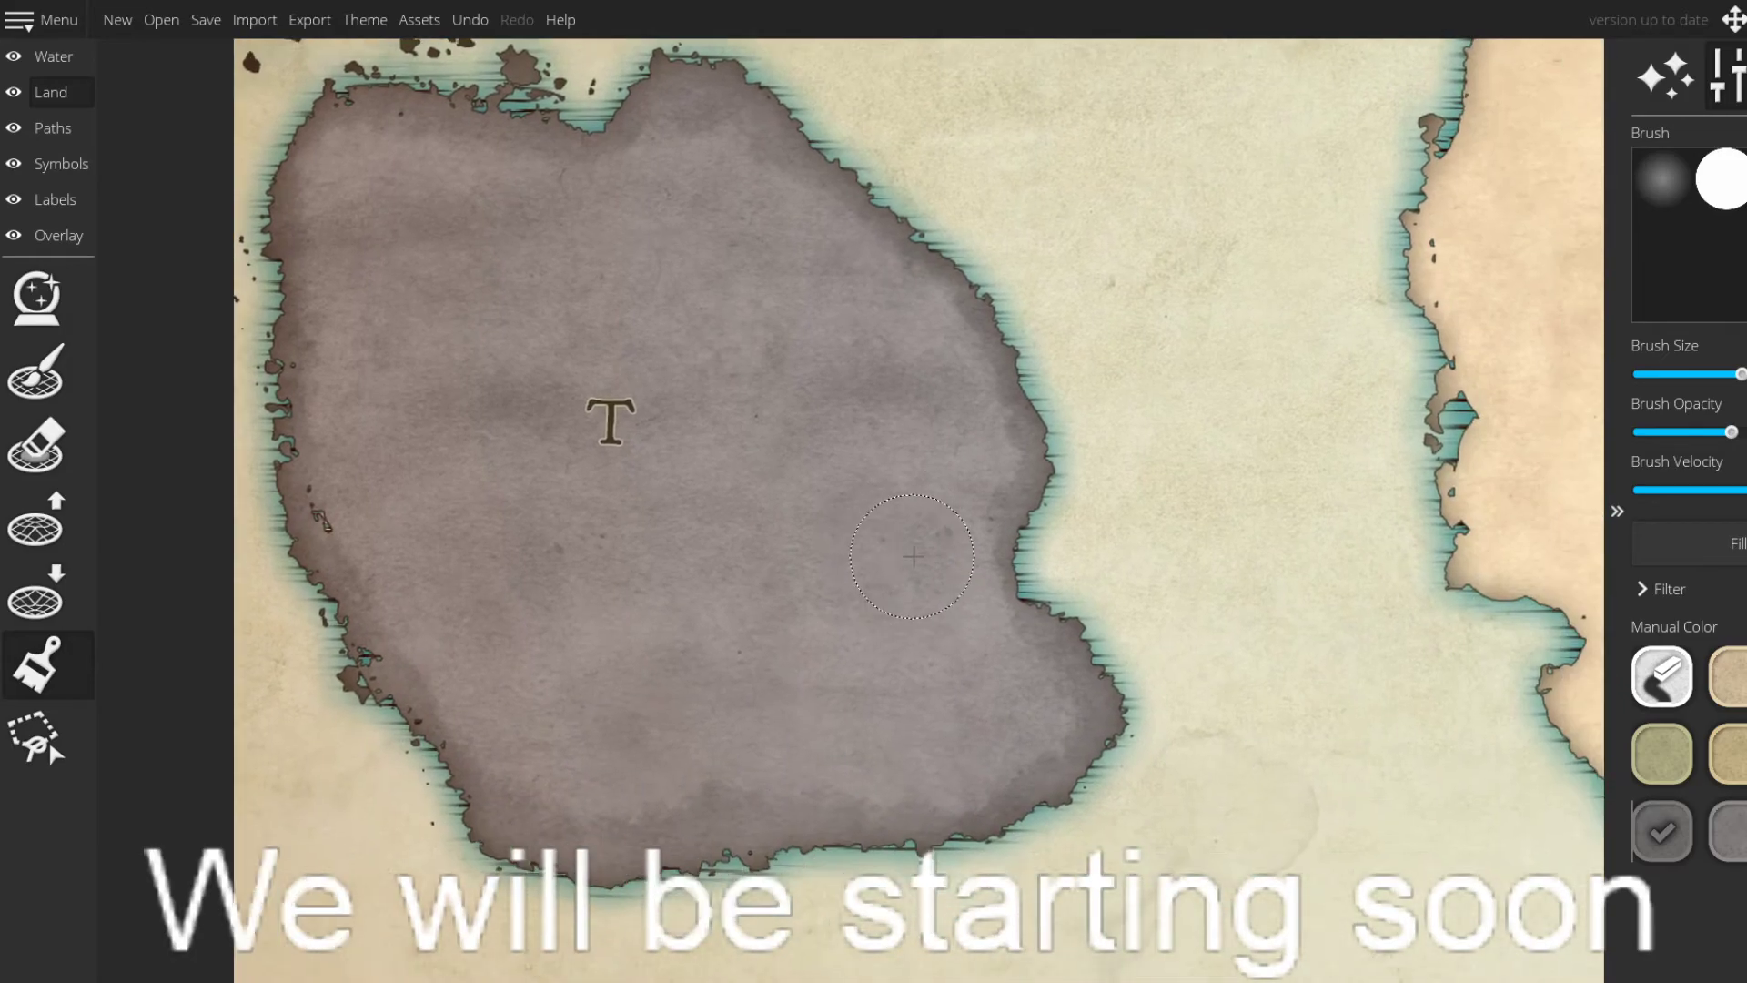
pyautogui.press('w')
pyautogui.press('d')
# - Paint a first patch of green ground color on the western coast of landmass L
pyautogui.click(1651, 758)
pyautogui.moveTo(1387, 578); pyautogui.dragTo(1336, 590)
pyautogui.press('d')
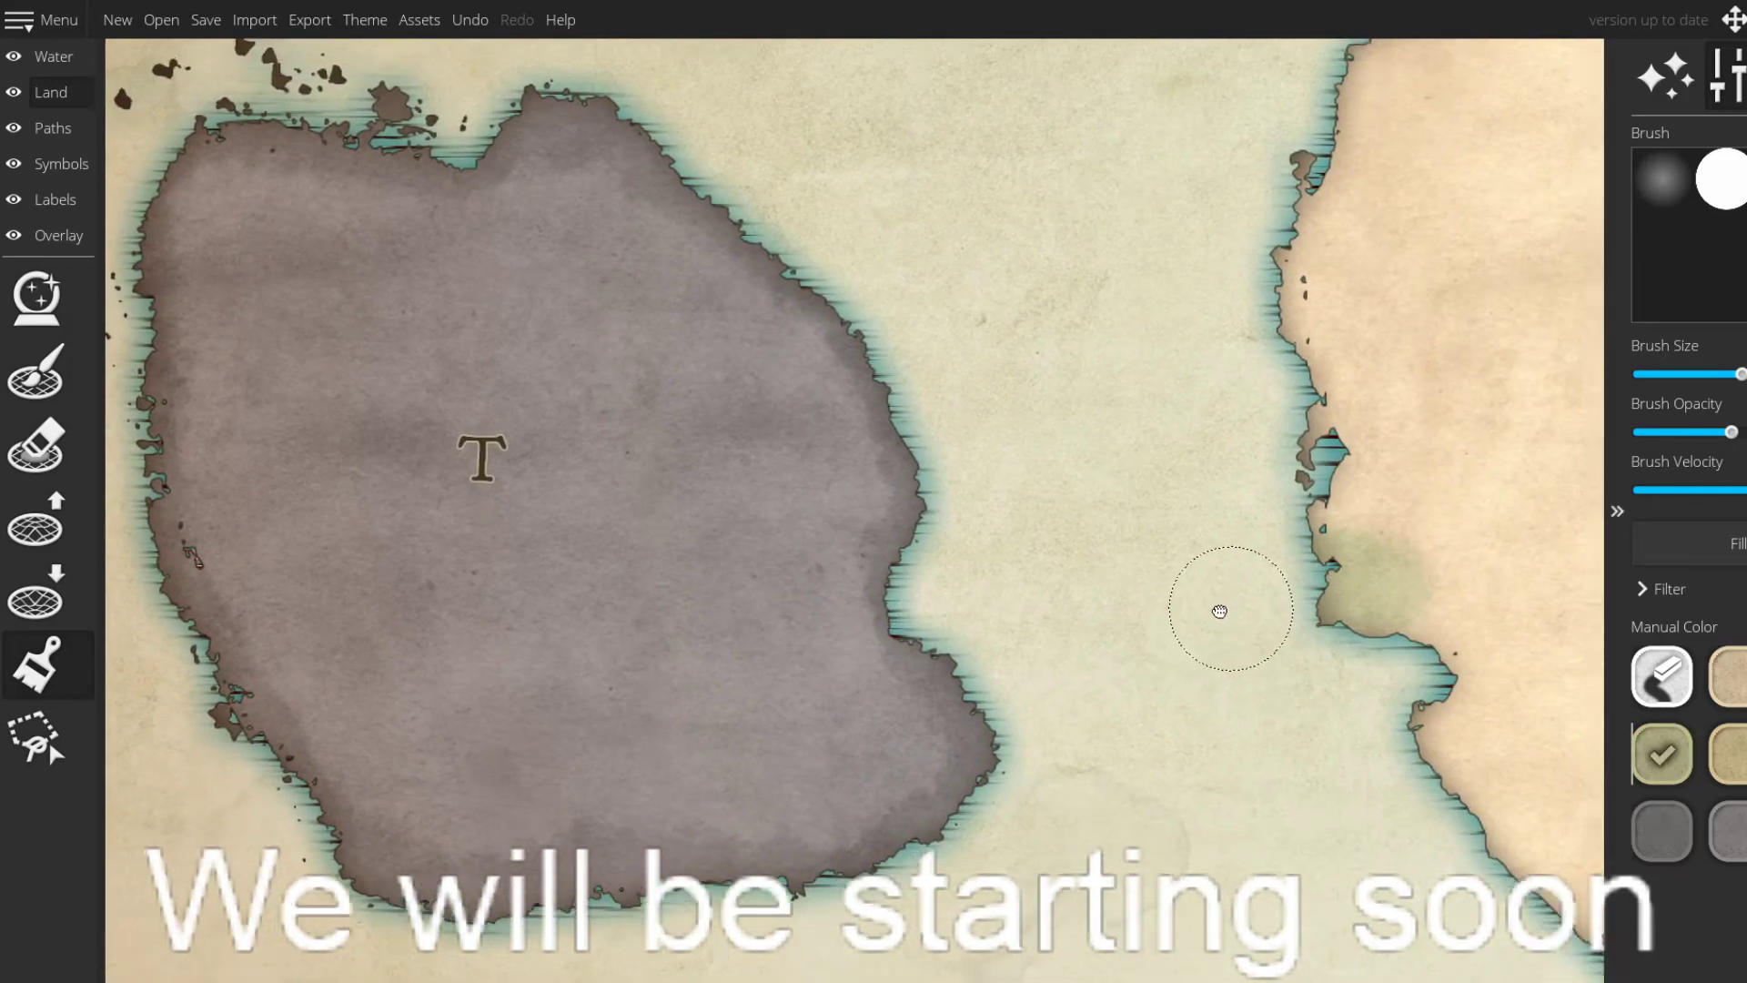
pyautogui.press('w')
pyautogui.press('a')
pyautogui.press('a')
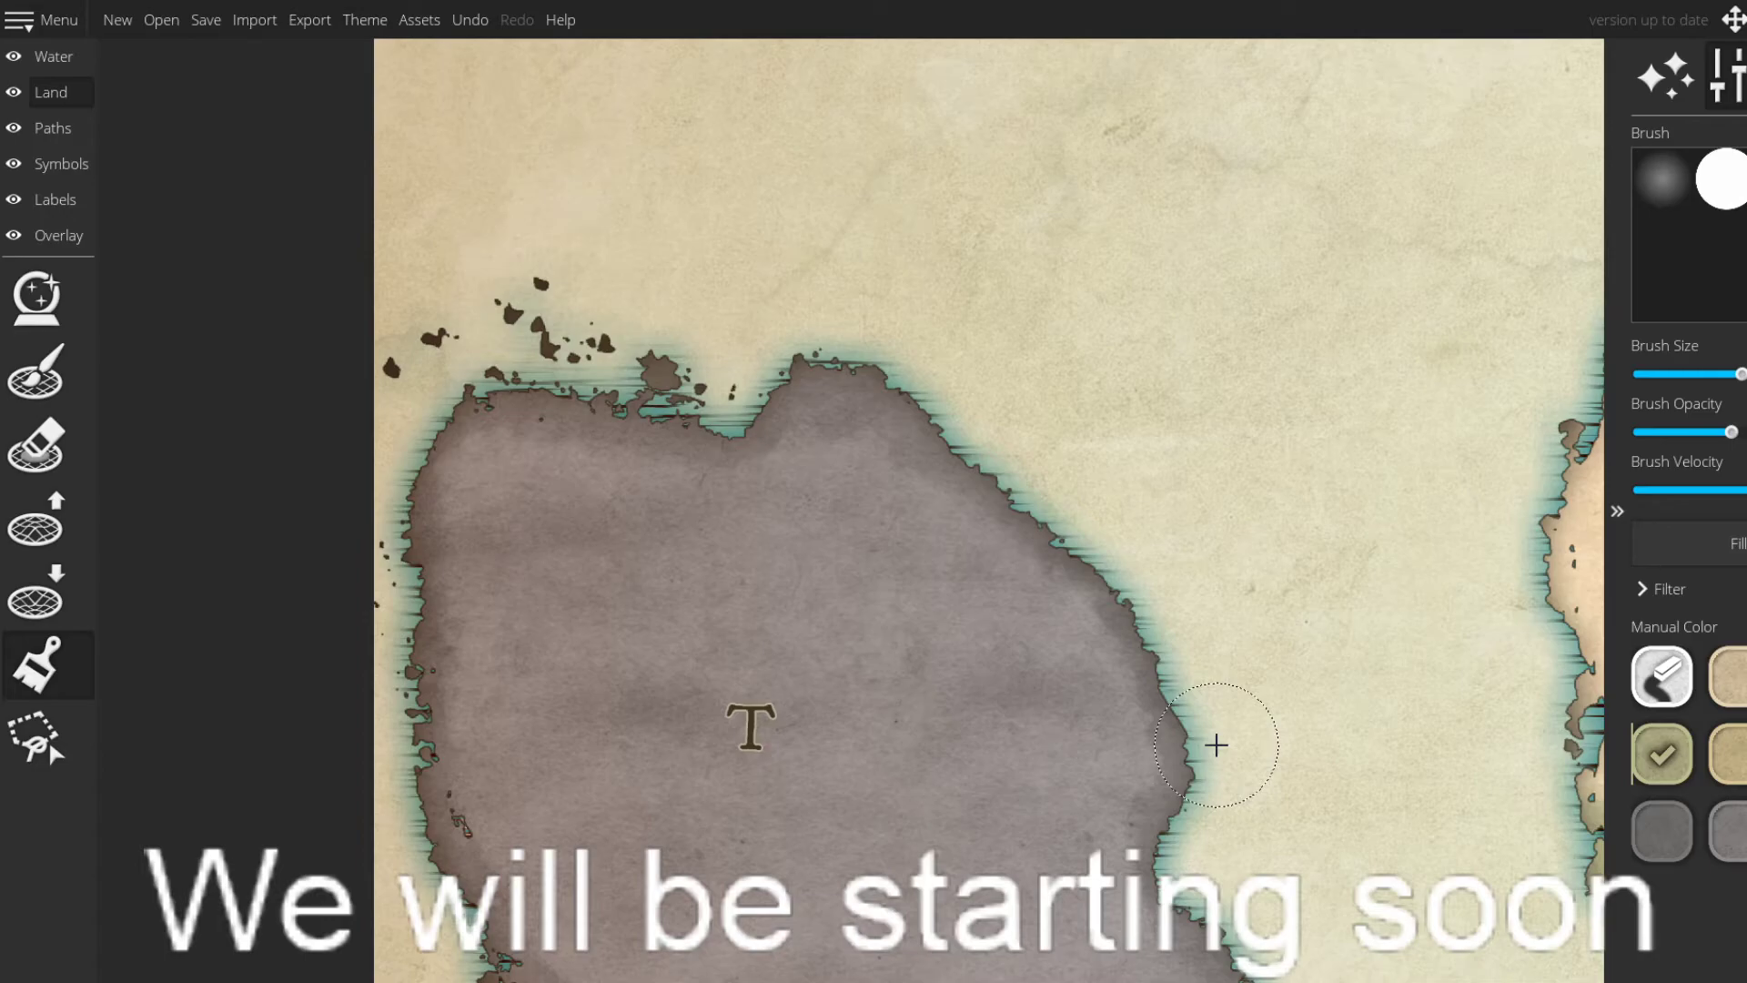
# - Paint a green band down the western side of landmass L, reaching the coast near the southern village
pyautogui.moveTo(861, 680)
pyautogui.mouseDown()
pyautogui.moveTo(763, 665)
pyautogui.moveTo(948, 753)
pyautogui.moveTo(936, 718)
pyautogui.moveTo(764, 561)
pyautogui.moveTo(631, 589)
pyautogui.moveTo(647, 608)
pyautogui.moveTo(897, 663)
pyautogui.mouseUp()
pyautogui.moveTo(681, 445); pyautogui.dragTo(833, 726)
pyautogui.moveTo(749, 676); pyautogui.dragTo(707, 470)
pyautogui.moveTo(622, 574)
pyautogui.mouseDown()
pyautogui.moveTo(612, 499)
pyautogui.moveTo(589, 522)
pyautogui.moveTo(572, 492)
pyautogui.moveTo(582, 428)
pyautogui.moveTo(565, 397)
pyautogui.moveTo(601, 359)
pyautogui.mouseUp()
pyautogui.moveTo(588, 280); pyautogui.dragTo(608, 219)
pyautogui.moveTo(647, 231)
pyautogui.mouseDown()
pyautogui.moveTo(628, 290)
pyautogui.moveTo(581, 329)
pyautogui.mouseUp()
pyautogui.moveTo(565, 246)
pyautogui.mouseDown()
pyautogui.moveTo(632, 193)
pyautogui.moveTo(615, 182)
pyautogui.moveTo(778, 191)
pyautogui.moveTo(637, 130)
pyautogui.moveTo(774, 122)
pyautogui.moveTo(902, 145)
pyautogui.moveTo(852, 200)
pyautogui.moveTo(884, 166)
pyautogui.moveTo(859, 236)
pyautogui.moveTo(715, 296)
pyautogui.moveTo(654, 294)
pyautogui.moveTo(618, 346)
pyautogui.moveTo(637, 317)
pyautogui.moveTo(613, 317)
pyautogui.moveTo(643, 428)
pyautogui.moveTo(615, 371)
pyautogui.moveTo(616, 483)
pyautogui.moveTo(581, 420)
pyautogui.moveTo(647, 551)
pyautogui.moveTo(569, 356)
pyautogui.moveTo(578, 442)
pyautogui.moveTo(686, 628)
pyautogui.moveTo(595, 493)
pyautogui.moveTo(629, 587)
pyautogui.moveTo(597, 587)
pyautogui.moveTo(693, 789)
pyautogui.moveTo(701, 746)
pyautogui.mouseUp()
pyautogui.moveTo(660, 716); pyautogui.dragTo(586, 508)
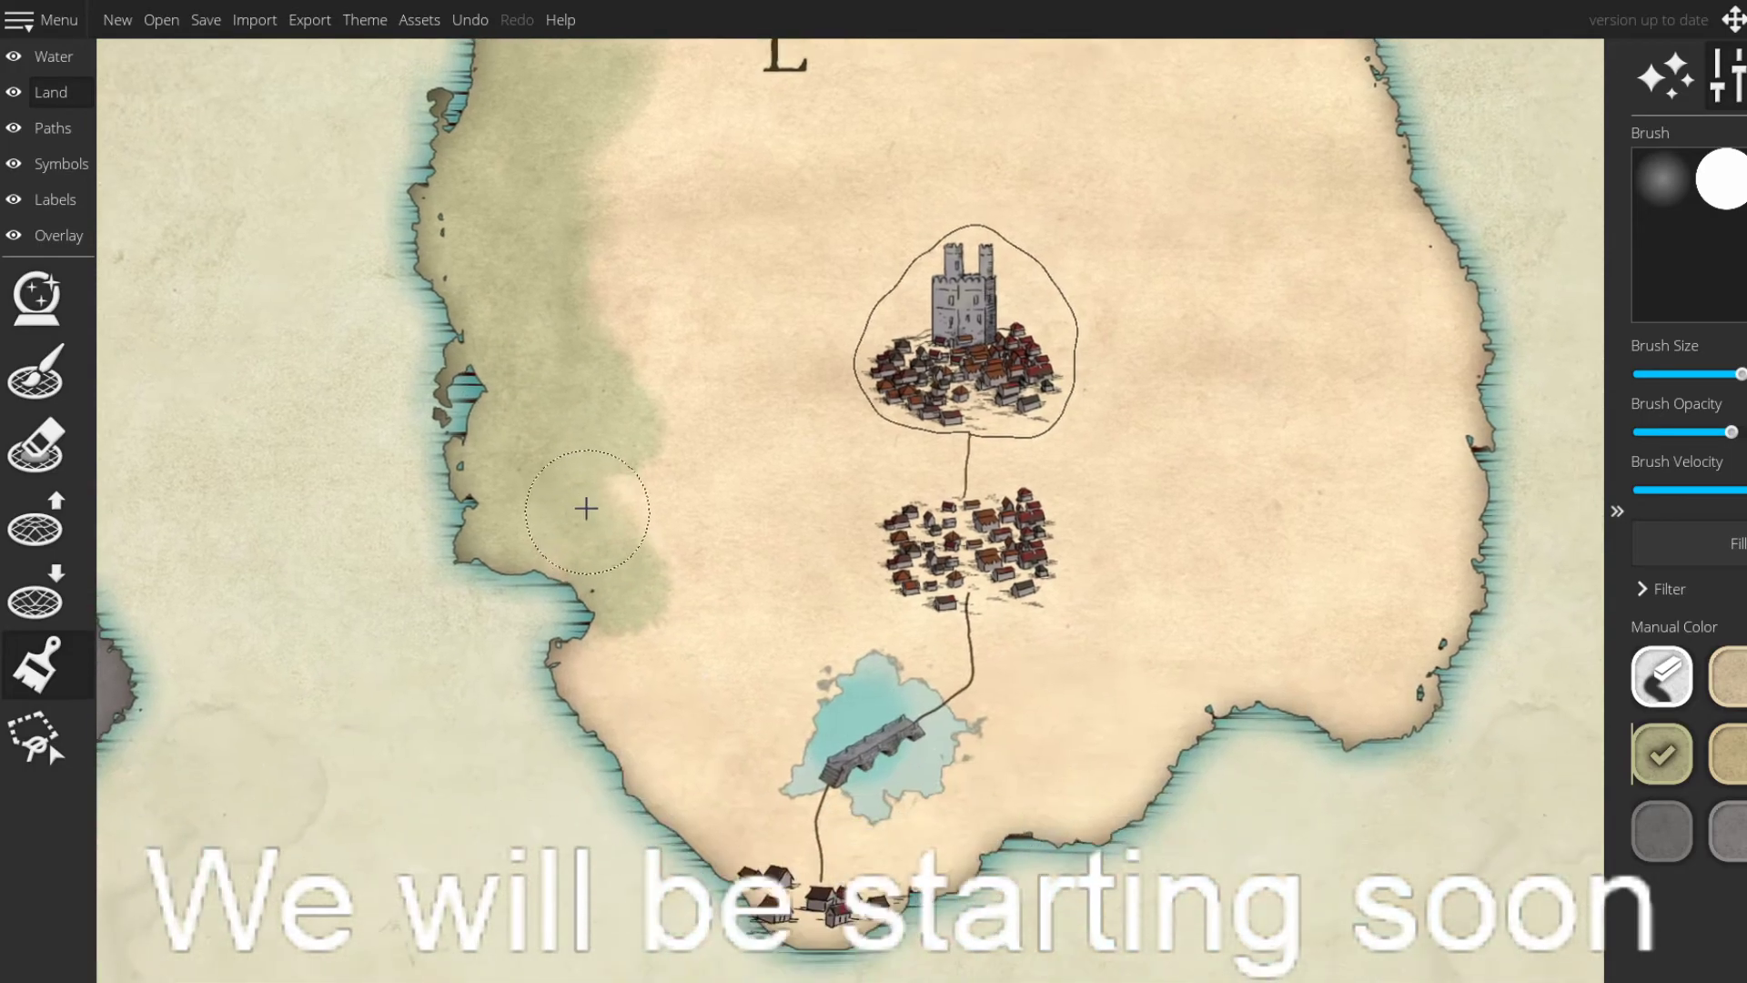
pyautogui.moveTo(614, 602)
pyautogui.mouseDown()
pyautogui.moveTo(625, 753)
pyautogui.moveTo(587, 662)
pyautogui.moveTo(617, 736)
pyautogui.moveTo(654, 709)
pyautogui.mouseUp()
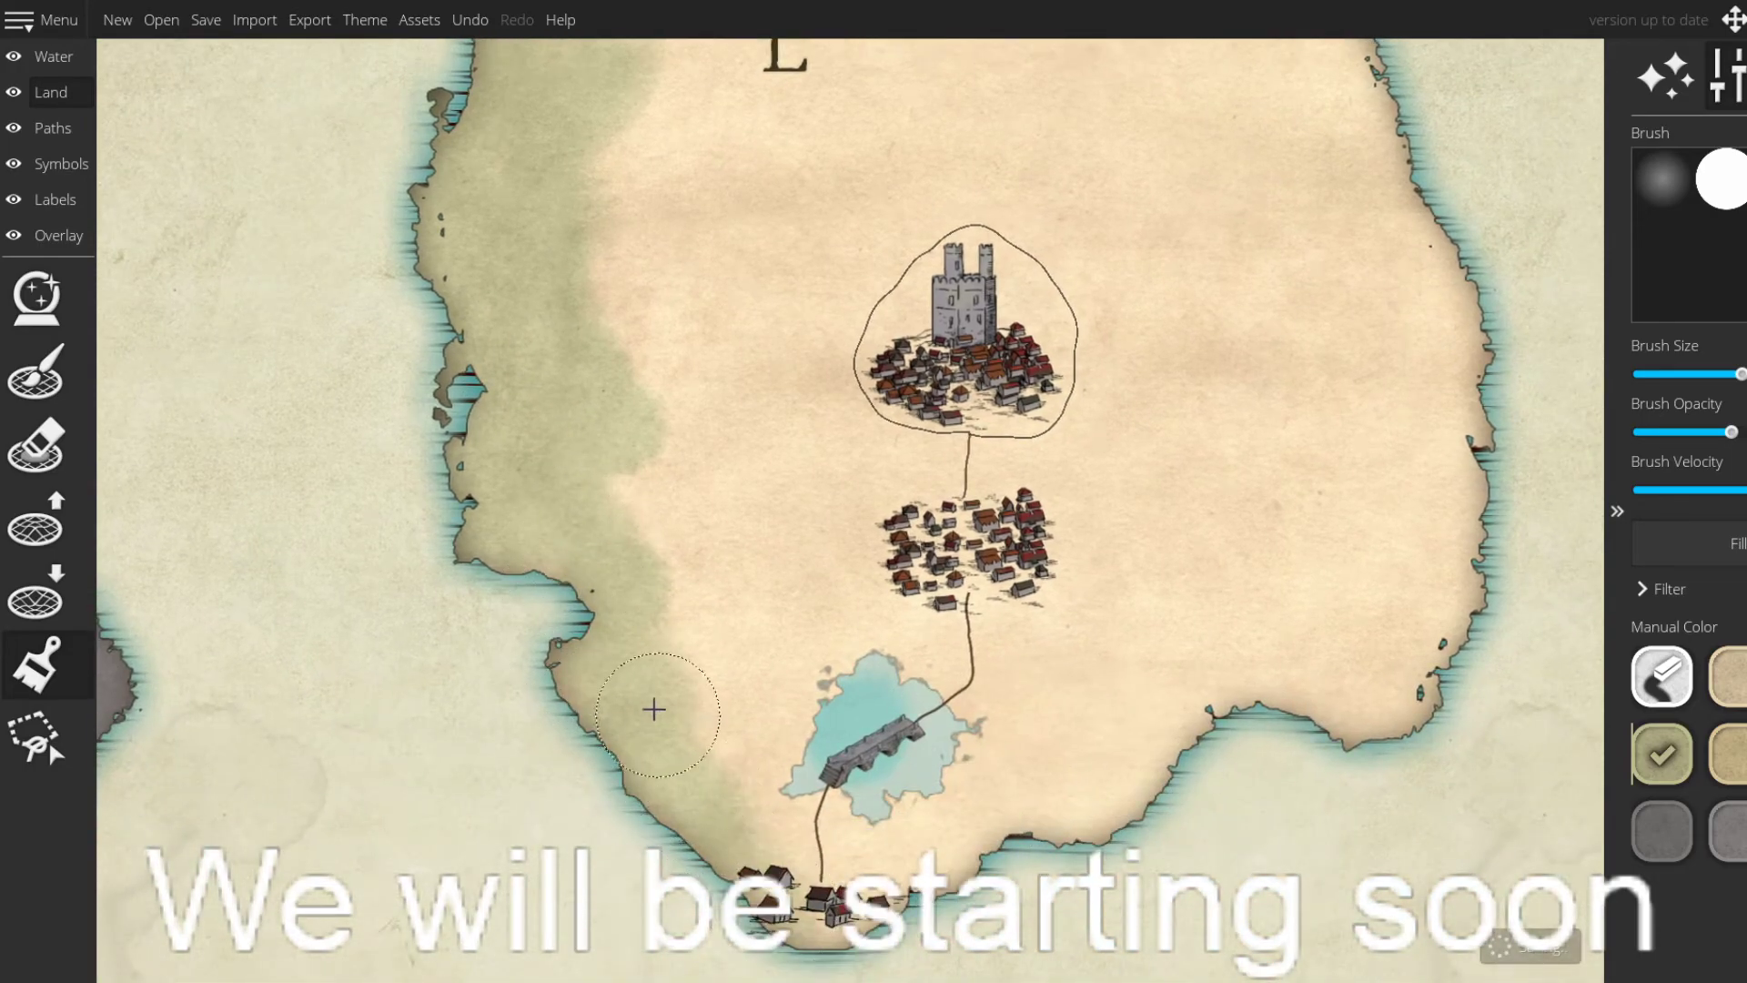
# - Extend the green ground across the western half of landmass L, up to the towns and the lake's western side
pyautogui.moveTo(820, 895); pyautogui.dragTo(793, 810)
pyautogui.moveTo(564, 253)
pyautogui.mouseDown()
pyautogui.moveTo(730, 543)
pyautogui.moveTo(771, 578)
pyautogui.moveTo(712, 604)
pyautogui.mouseUp()
pyautogui.moveTo(773, 725)
pyautogui.mouseDown()
pyautogui.moveTo(714, 571)
pyautogui.moveTo(795, 778)
pyautogui.moveTo(732, 671)
pyautogui.moveTo(736, 708)
pyautogui.moveTo(725, 531)
pyautogui.moveTo(752, 505)
pyautogui.moveTo(718, 428)
pyautogui.moveTo(782, 381)
pyautogui.moveTo(784, 434)
pyautogui.moveTo(751, 334)
pyautogui.moveTo(784, 442)
pyautogui.moveTo(768, 419)
pyautogui.moveTo(809, 335)
pyautogui.moveTo(784, 316)
pyautogui.moveTo(873, 317)
pyautogui.moveTo(782, 307)
pyautogui.moveTo(841, 309)
pyautogui.moveTo(874, 390)
pyautogui.moveTo(793, 459)
pyautogui.moveTo(832, 405)
pyautogui.moveTo(838, 449)
pyautogui.moveTo(789, 527)
pyautogui.moveTo(805, 489)
pyautogui.moveTo(797, 588)
pyautogui.moveTo(755, 447)
pyautogui.moveTo(734, 438)
pyautogui.moveTo(807, 573)
pyautogui.moveTo(739, 449)
pyautogui.moveTo(908, 649)
pyautogui.moveTo(893, 581)
pyautogui.moveTo(844, 523)
pyautogui.moveTo(867, 585)
pyautogui.moveTo(806, 470)
pyautogui.moveTo(799, 382)
pyautogui.moveTo(793, 402)
pyautogui.moveTo(814, 338)
pyautogui.moveTo(863, 371)
pyautogui.moveTo(863, 444)
pyautogui.mouseUp()
pyautogui.moveTo(874, 553); pyautogui.dragTo(816, 423)
pyautogui.moveTo(734, 464)
pyautogui.mouseDown()
pyautogui.moveTo(765, 483)
pyautogui.moveTo(746, 494)
pyautogui.moveTo(747, 574)
pyautogui.moveTo(698, 507)
pyautogui.moveTo(728, 464)
pyautogui.moveTo(696, 485)
pyautogui.moveTo(767, 484)
pyautogui.moveTo(783, 505)
pyautogui.moveTo(856, 490)
pyautogui.moveTo(830, 472)
pyautogui.moveTo(704, 547)
pyautogui.moveTo(768, 673)
pyautogui.moveTo(773, 596)
pyautogui.mouseUp()
pyautogui.click(1727, 704)
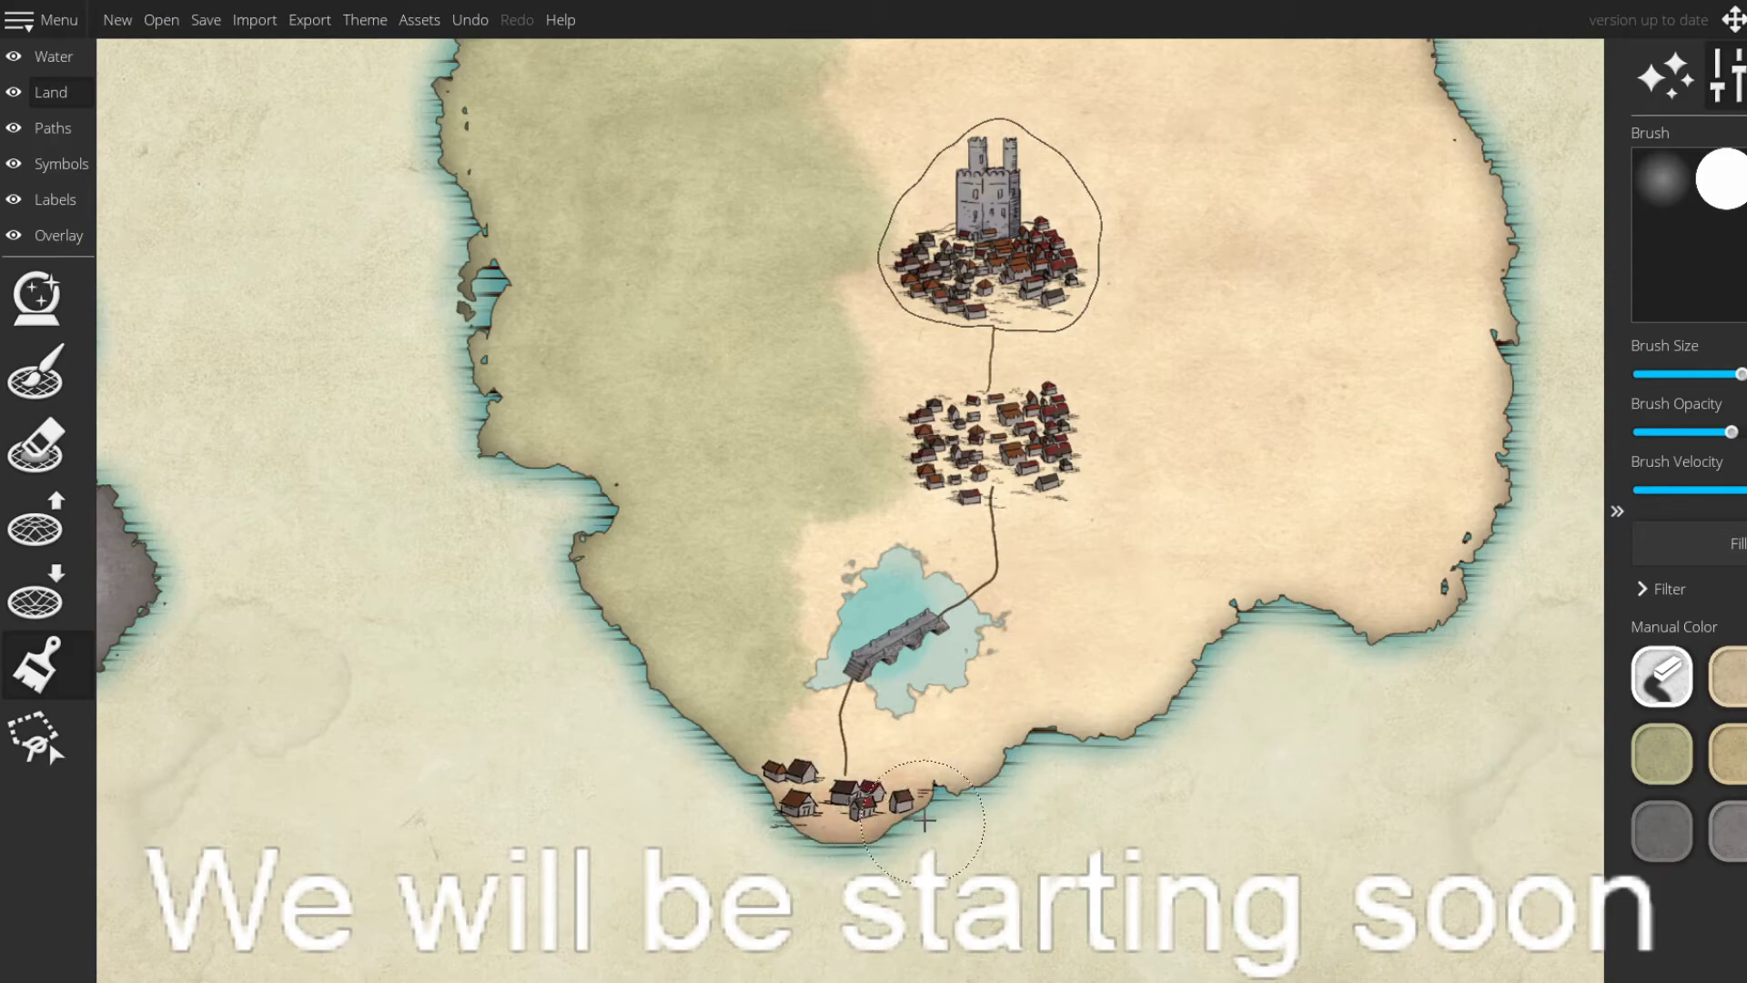
pyautogui.moveTo(1025, 851); pyautogui.dragTo(1061, 830)
pyautogui.moveTo(1051, 691); pyautogui.dragTo(1005, 820)
pyautogui.moveTo(664, 260); pyautogui.dragTo(630, 489)
pyautogui.moveTo(776, 628); pyautogui.dragTo(817, 543)
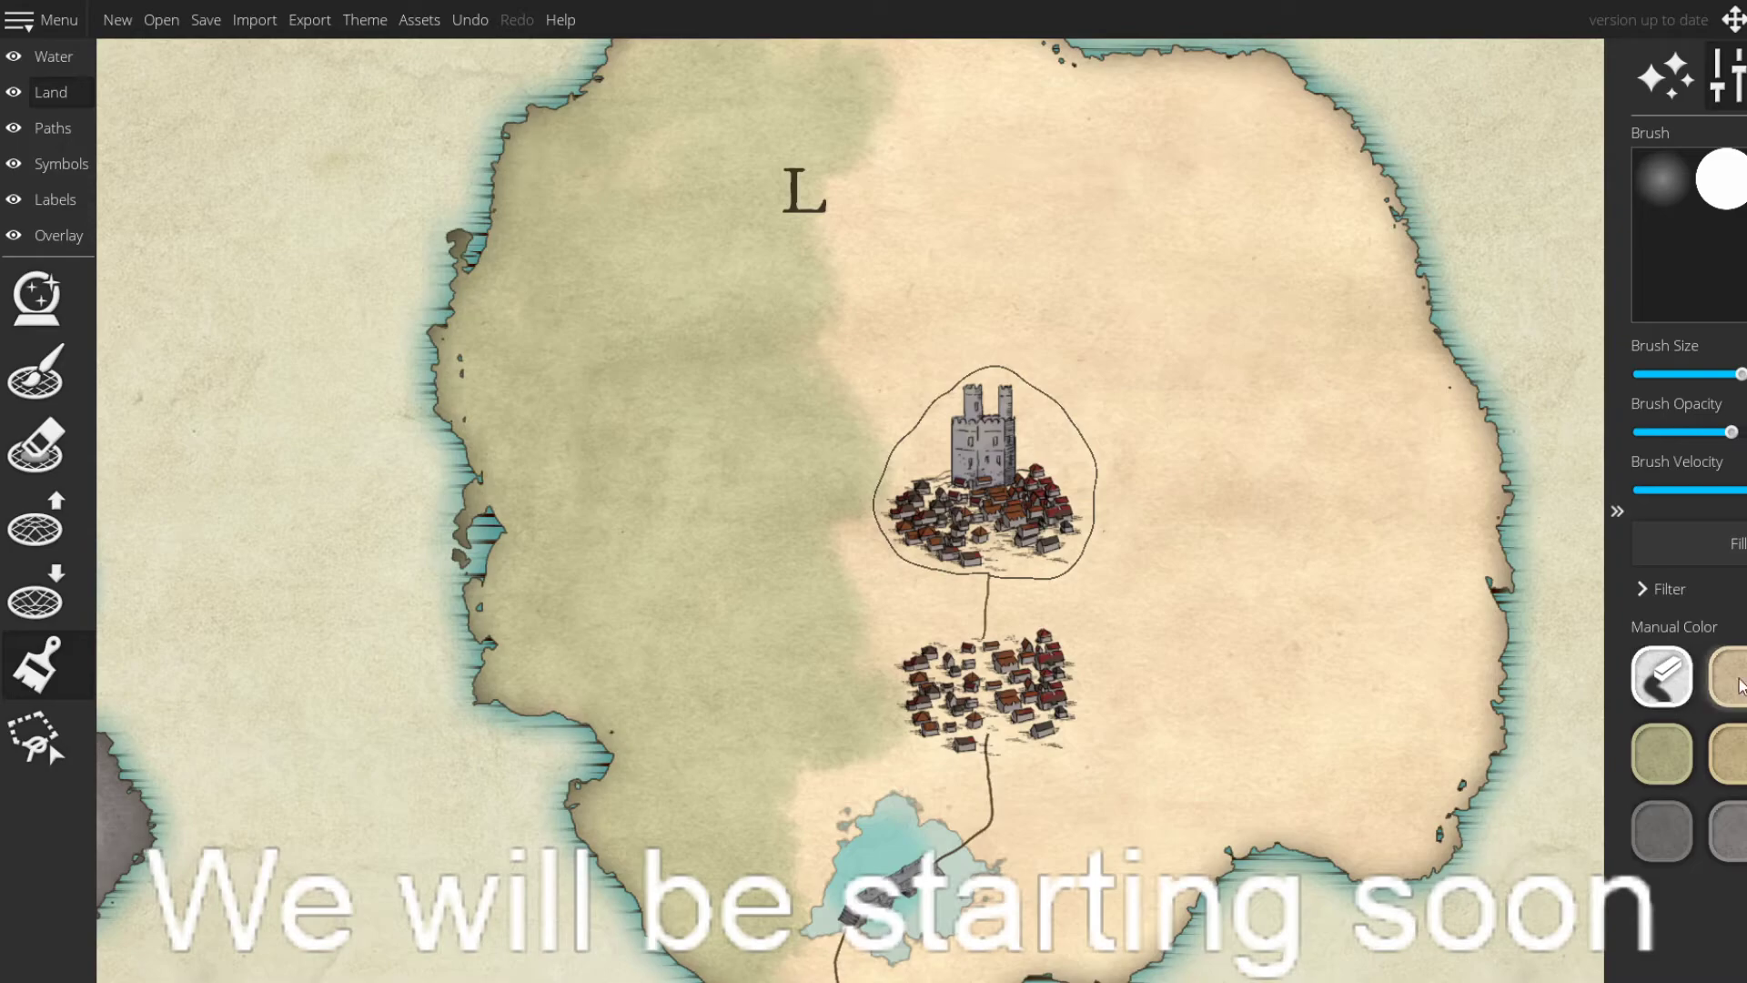
pyautogui.moveTo(1609, 847); pyautogui.dragTo(1590, 762)
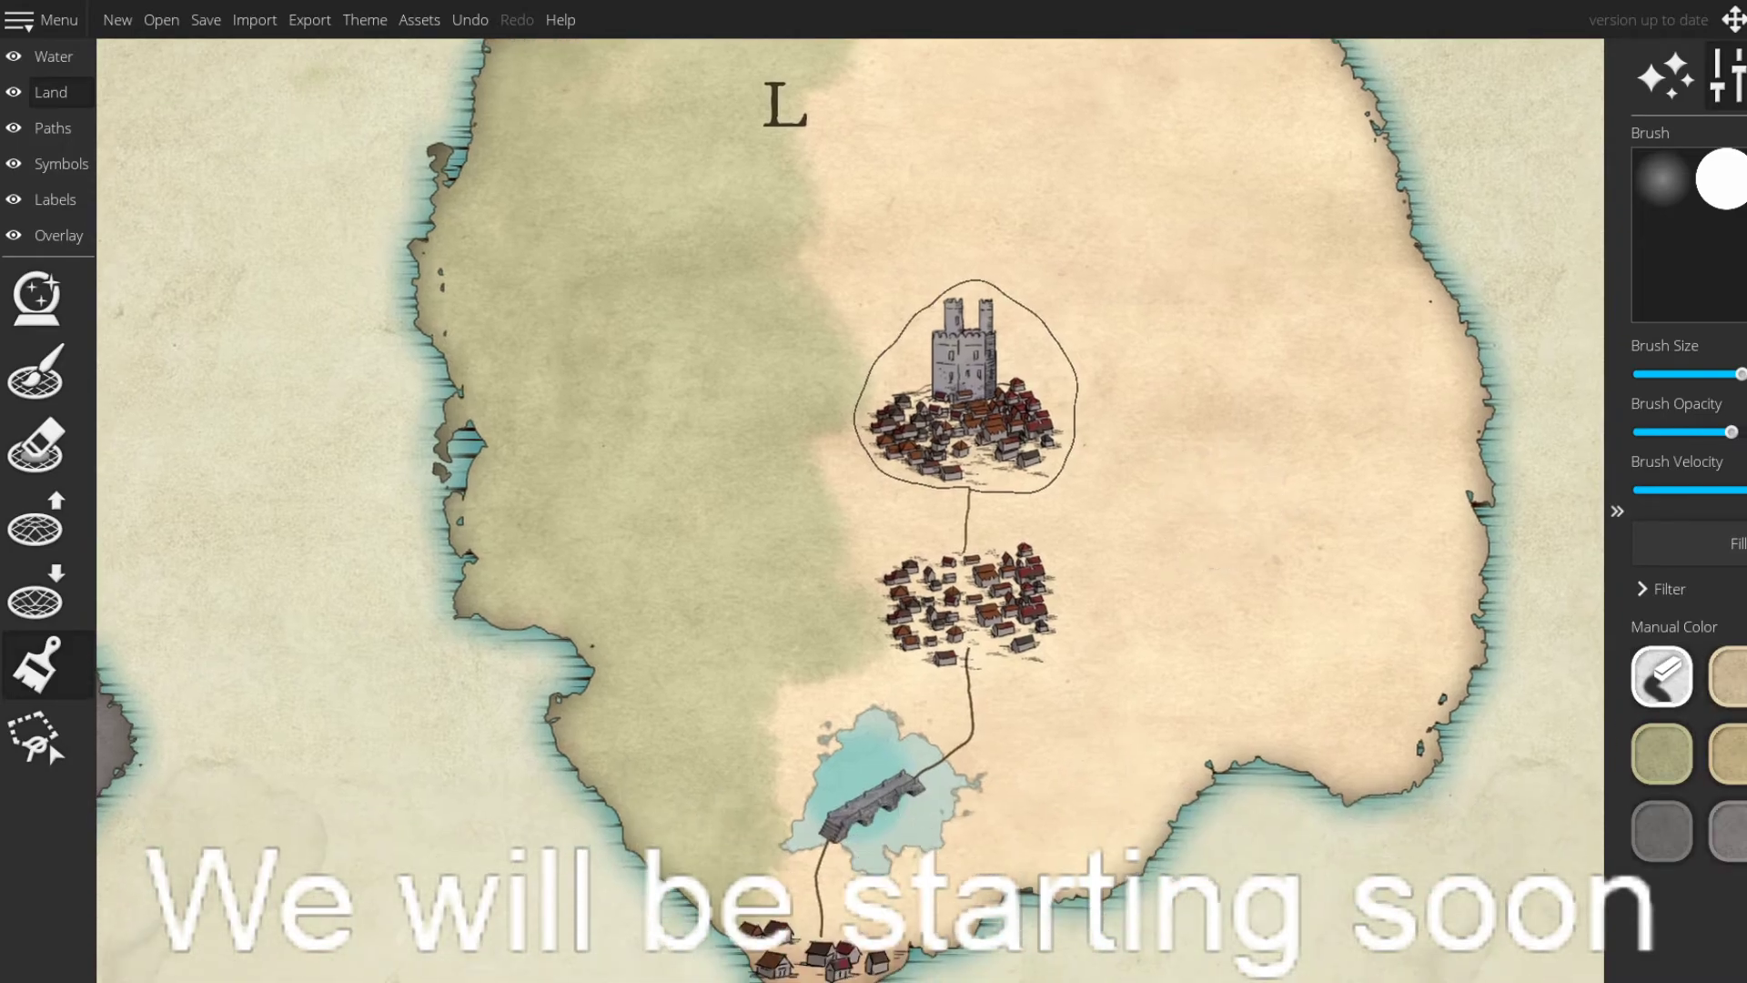
pyautogui.click(1731, 753)
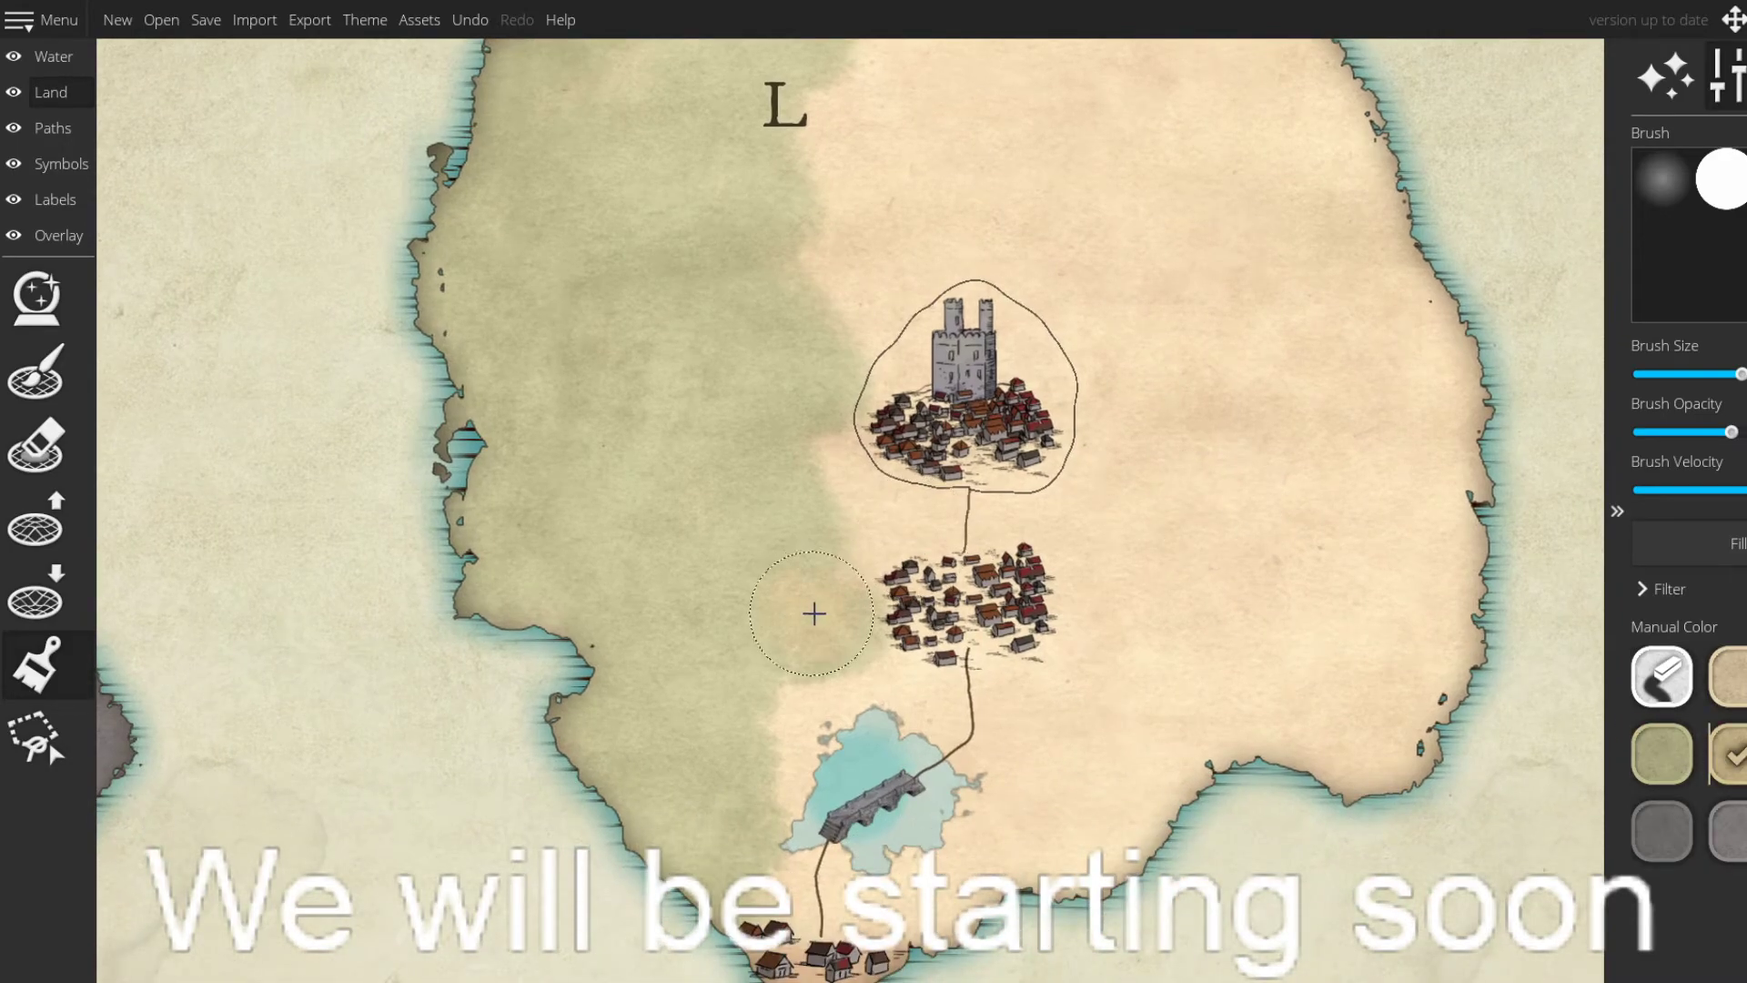
# - Paint green ground between the southern town and the lake on landmass L
pyautogui.click(1660, 778)
pyautogui.moveTo(836, 634); pyautogui.dragTo(858, 678)
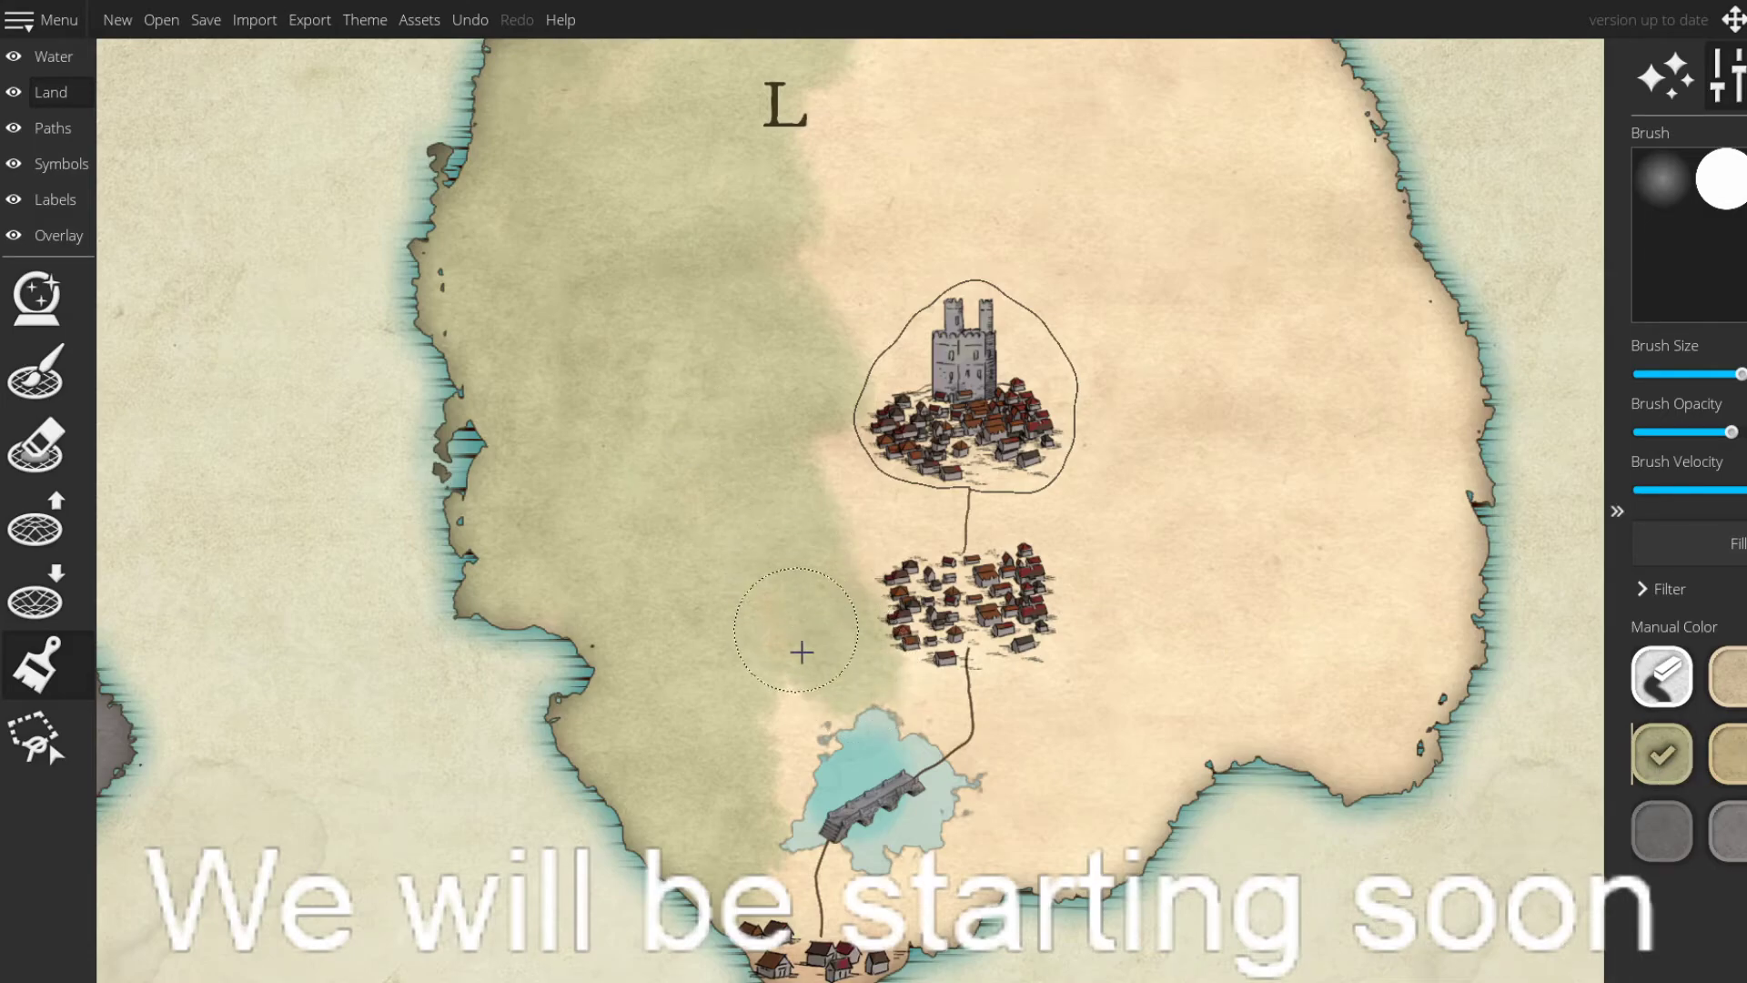
pyautogui.moveTo(796, 629); pyautogui.dragTo(796, 718)
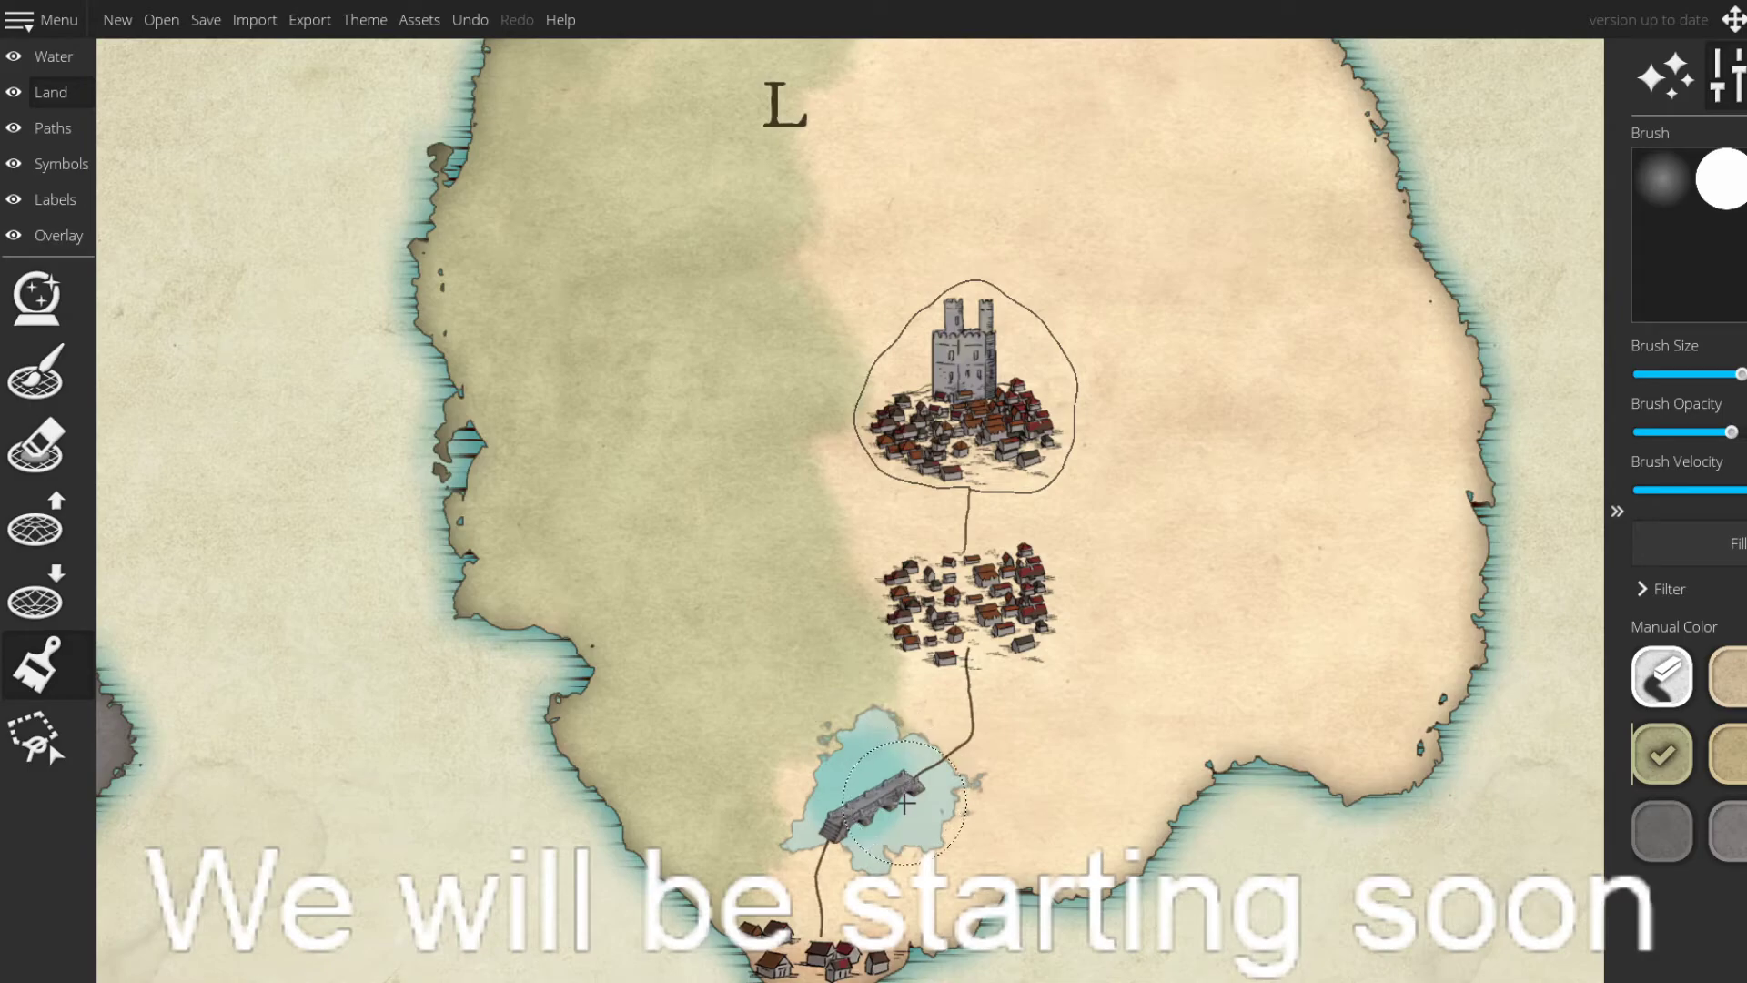
# - Paint a green band around the lake and along the southern, eastern and northern coasts of landmass L
pyautogui.moveTo(884, 839)
pyautogui.mouseDown()
pyautogui.moveTo(842, 839)
pyautogui.moveTo(851, 750)
pyautogui.mouseUp()
pyautogui.moveTo(768, 701)
pyautogui.mouseDown()
pyautogui.moveTo(866, 643)
pyautogui.moveTo(951, 653)
pyautogui.moveTo(823, 553)
pyautogui.moveTo(1071, 749)
pyautogui.moveTo(890, 670)
pyautogui.moveTo(978, 774)
pyautogui.moveTo(752, 730)
pyautogui.moveTo(856, 806)
pyautogui.moveTo(792, 787)
pyautogui.moveTo(814, 800)
pyautogui.moveTo(967, 815)
pyautogui.moveTo(1093, 777)
pyautogui.moveTo(1318, 664)
pyautogui.moveTo(1287, 688)
pyautogui.moveTo(1428, 688)
pyautogui.moveTo(1435, 625)
pyautogui.moveTo(1292, 706)
pyautogui.mouseUp()
pyautogui.moveTo(1291, 706); pyautogui.dragTo(1309, 538)
pyautogui.moveTo(1346, 437)
pyautogui.mouseDown()
pyautogui.moveTo(1354, 648)
pyautogui.moveTo(1238, 284)
pyautogui.moveTo(1159, 166)
pyautogui.moveTo(1084, 105)
pyautogui.moveTo(970, 99)
pyautogui.moveTo(1057, 130)
pyautogui.moveTo(957, 101)
pyautogui.moveTo(1025, 133)
pyautogui.moveTo(805, 71)
pyautogui.moveTo(630, 69)
pyautogui.moveTo(770, 109)
pyautogui.moveTo(724, 139)
pyautogui.moveTo(713, 256)
pyautogui.moveTo(890, 264)
pyautogui.moveTo(633, 199)
pyautogui.moveTo(982, 266)
pyautogui.moveTo(747, 184)
pyautogui.moveTo(943, 239)
pyautogui.moveTo(750, 185)
pyautogui.moveTo(783, 228)
pyautogui.moveTo(910, 215)
pyautogui.moveTo(759, 96)
pyautogui.moveTo(1254, 312)
pyautogui.moveTo(1032, 209)
pyautogui.mouseUp()
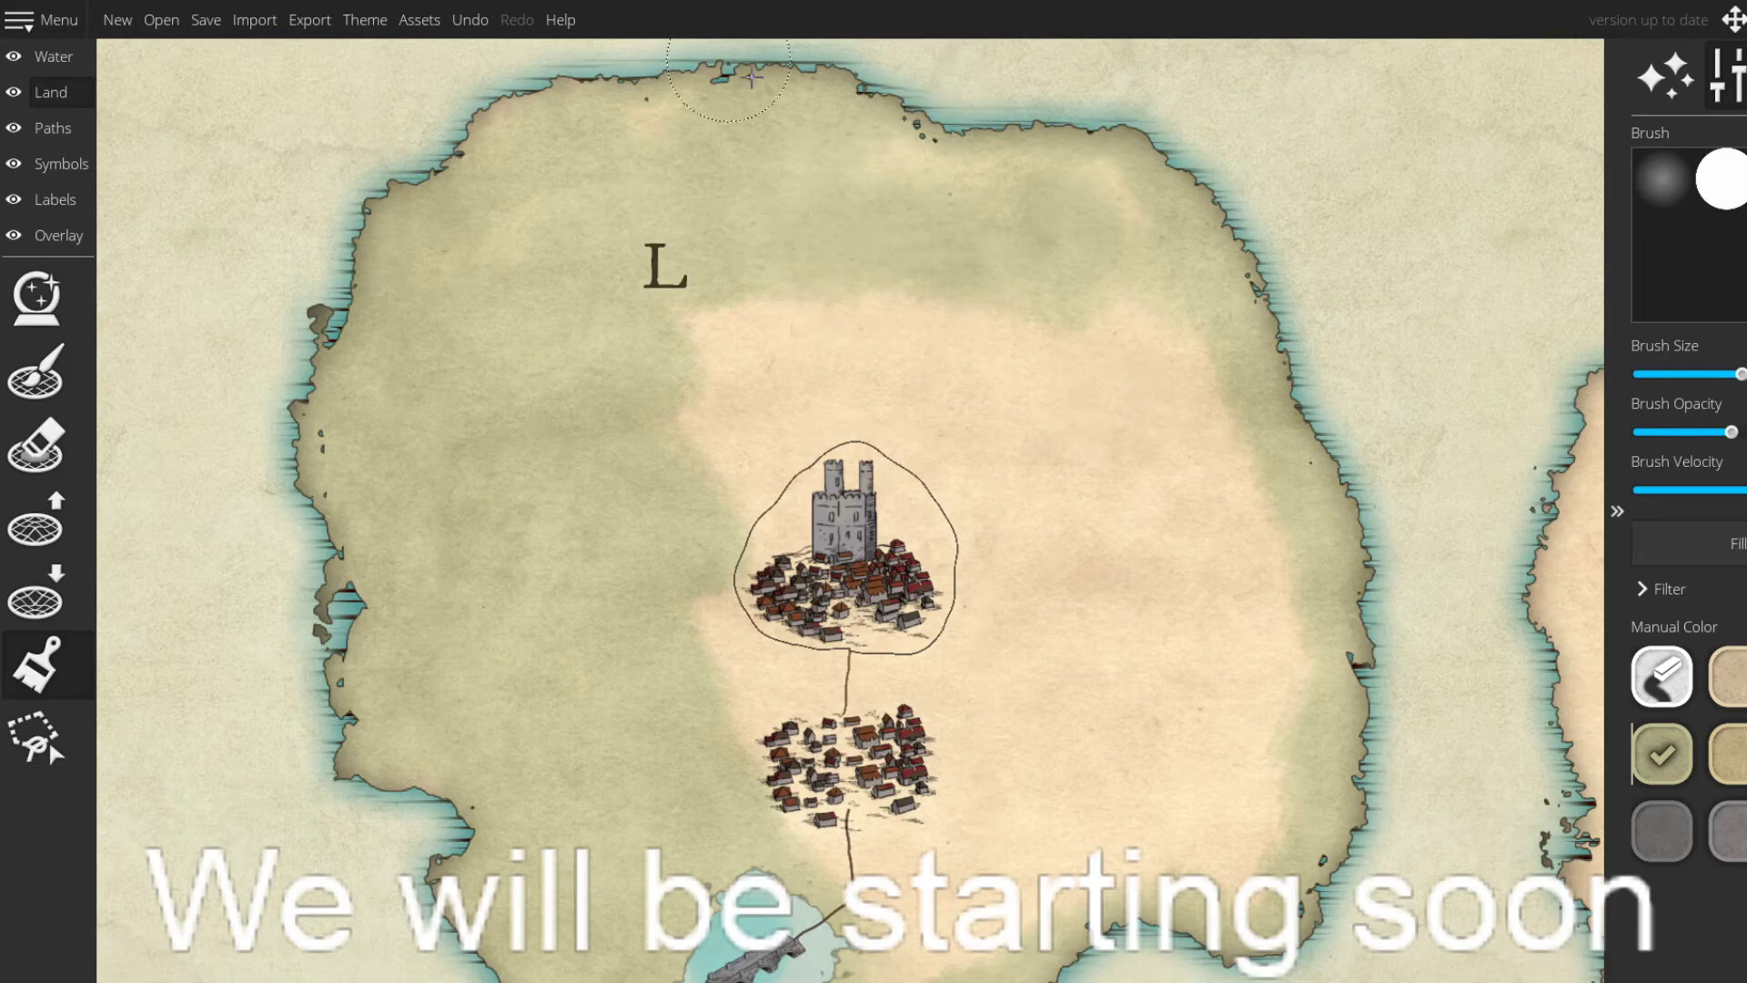
# - Fill the remaining tan interior of landmass L around the castle and below the northern coast with green ground
pyautogui.moveTo(777, 551); pyautogui.dragTo(763, 442)
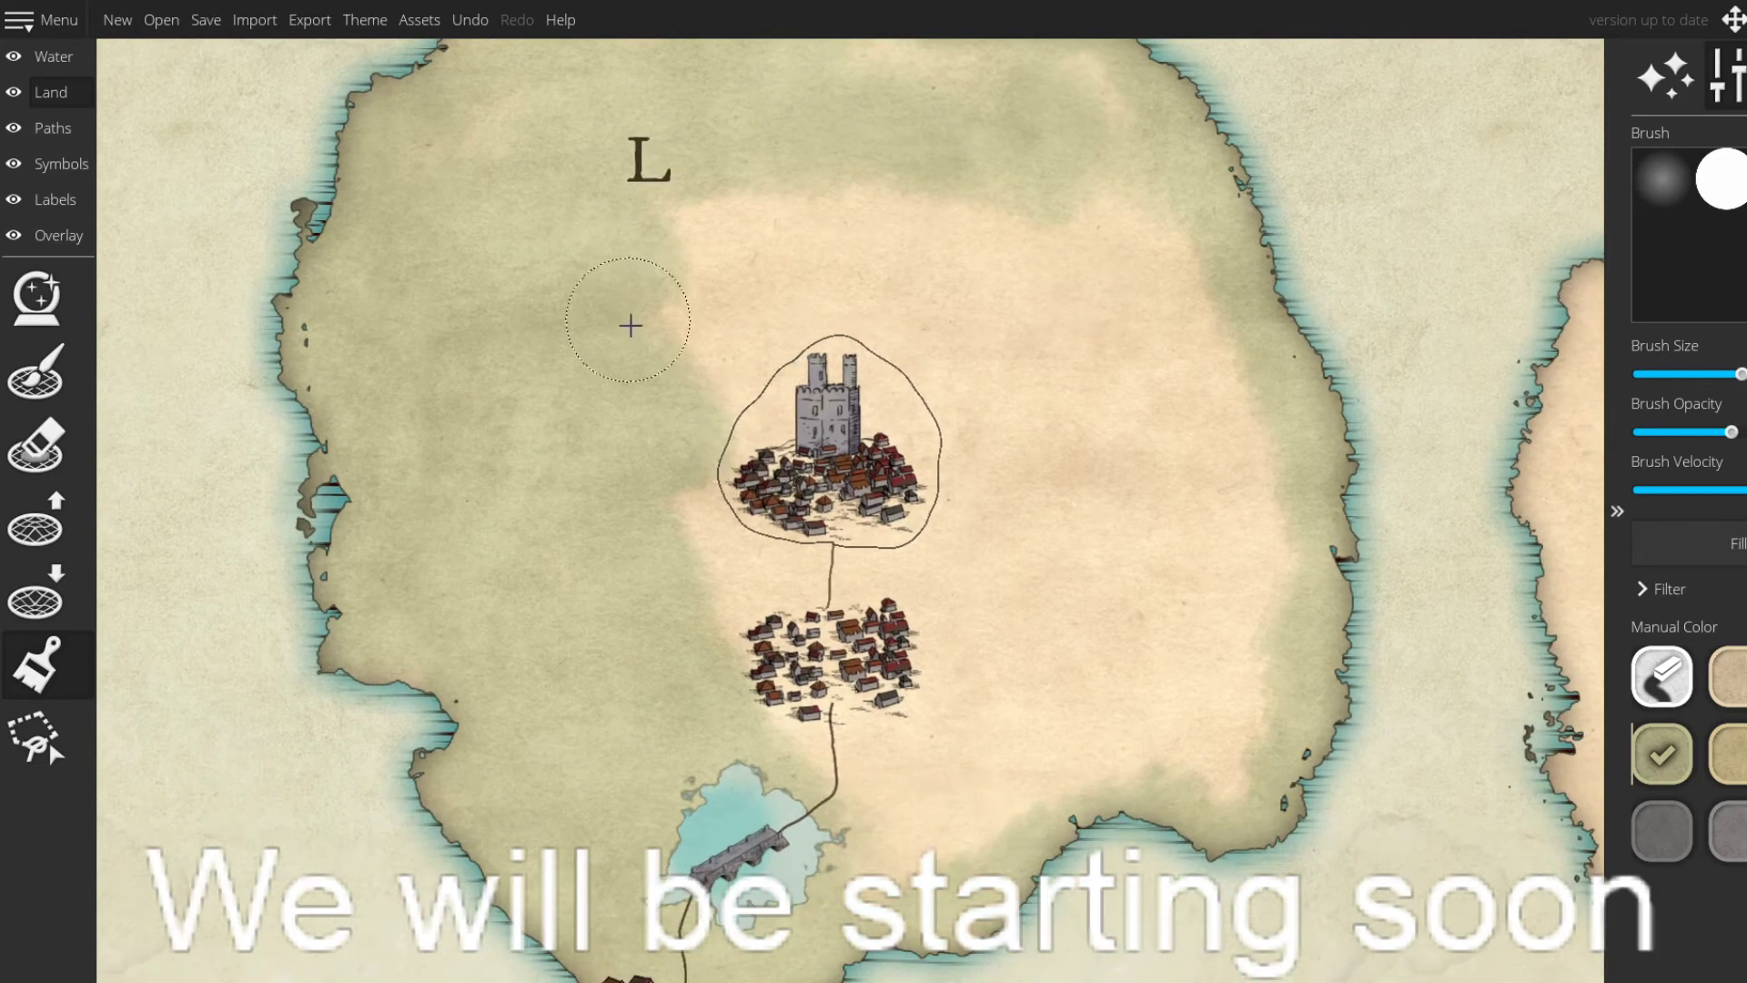
pyautogui.moveTo(632, 324)
pyautogui.mouseDown()
pyautogui.moveTo(850, 543)
pyautogui.moveTo(708, 428)
pyautogui.moveTo(793, 591)
pyautogui.moveTo(630, 467)
pyautogui.moveTo(702, 511)
pyautogui.moveTo(834, 714)
pyautogui.moveTo(716, 574)
pyautogui.moveTo(709, 600)
pyautogui.moveTo(940, 861)
pyautogui.moveTo(897, 866)
pyautogui.moveTo(1005, 825)
pyautogui.moveTo(1009, 787)
pyautogui.moveTo(1213, 813)
pyautogui.moveTo(1235, 780)
pyautogui.moveTo(920, 755)
pyautogui.moveTo(892, 673)
pyautogui.moveTo(830, 646)
pyautogui.moveTo(1004, 707)
pyautogui.moveTo(1082, 697)
pyautogui.moveTo(1113, 718)
pyautogui.moveTo(1044, 671)
pyautogui.moveTo(1258, 756)
pyautogui.moveTo(1269, 706)
pyautogui.moveTo(1231, 689)
pyautogui.moveTo(868, 579)
pyautogui.moveTo(1075, 631)
pyautogui.moveTo(1224, 623)
pyautogui.moveTo(985, 557)
pyautogui.moveTo(1111, 600)
pyautogui.moveTo(1268, 595)
pyautogui.moveTo(1186, 571)
pyautogui.moveTo(1275, 574)
pyautogui.moveTo(1148, 553)
pyautogui.moveTo(1090, 502)
pyautogui.mouseUp()
pyautogui.moveTo(1090, 502)
pyautogui.mouseDown()
pyautogui.moveTo(934, 590)
pyautogui.moveTo(807, 534)
pyautogui.moveTo(1159, 597)
pyautogui.moveTo(920, 576)
pyautogui.moveTo(696, 587)
pyautogui.moveTo(1004, 598)
pyautogui.mouseUp()
pyautogui.moveTo(669, 507)
pyautogui.mouseDown()
pyautogui.moveTo(656, 469)
pyautogui.moveTo(792, 473)
pyautogui.moveTo(1065, 558)
pyautogui.moveTo(1036, 529)
pyautogui.moveTo(1064, 605)
pyautogui.moveTo(1107, 558)
pyautogui.moveTo(1034, 515)
pyautogui.moveTo(795, 487)
pyautogui.moveTo(628, 477)
pyautogui.moveTo(529, 521)
pyautogui.moveTo(542, 468)
pyautogui.moveTo(583, 464)
pyautogui.mouseUp()
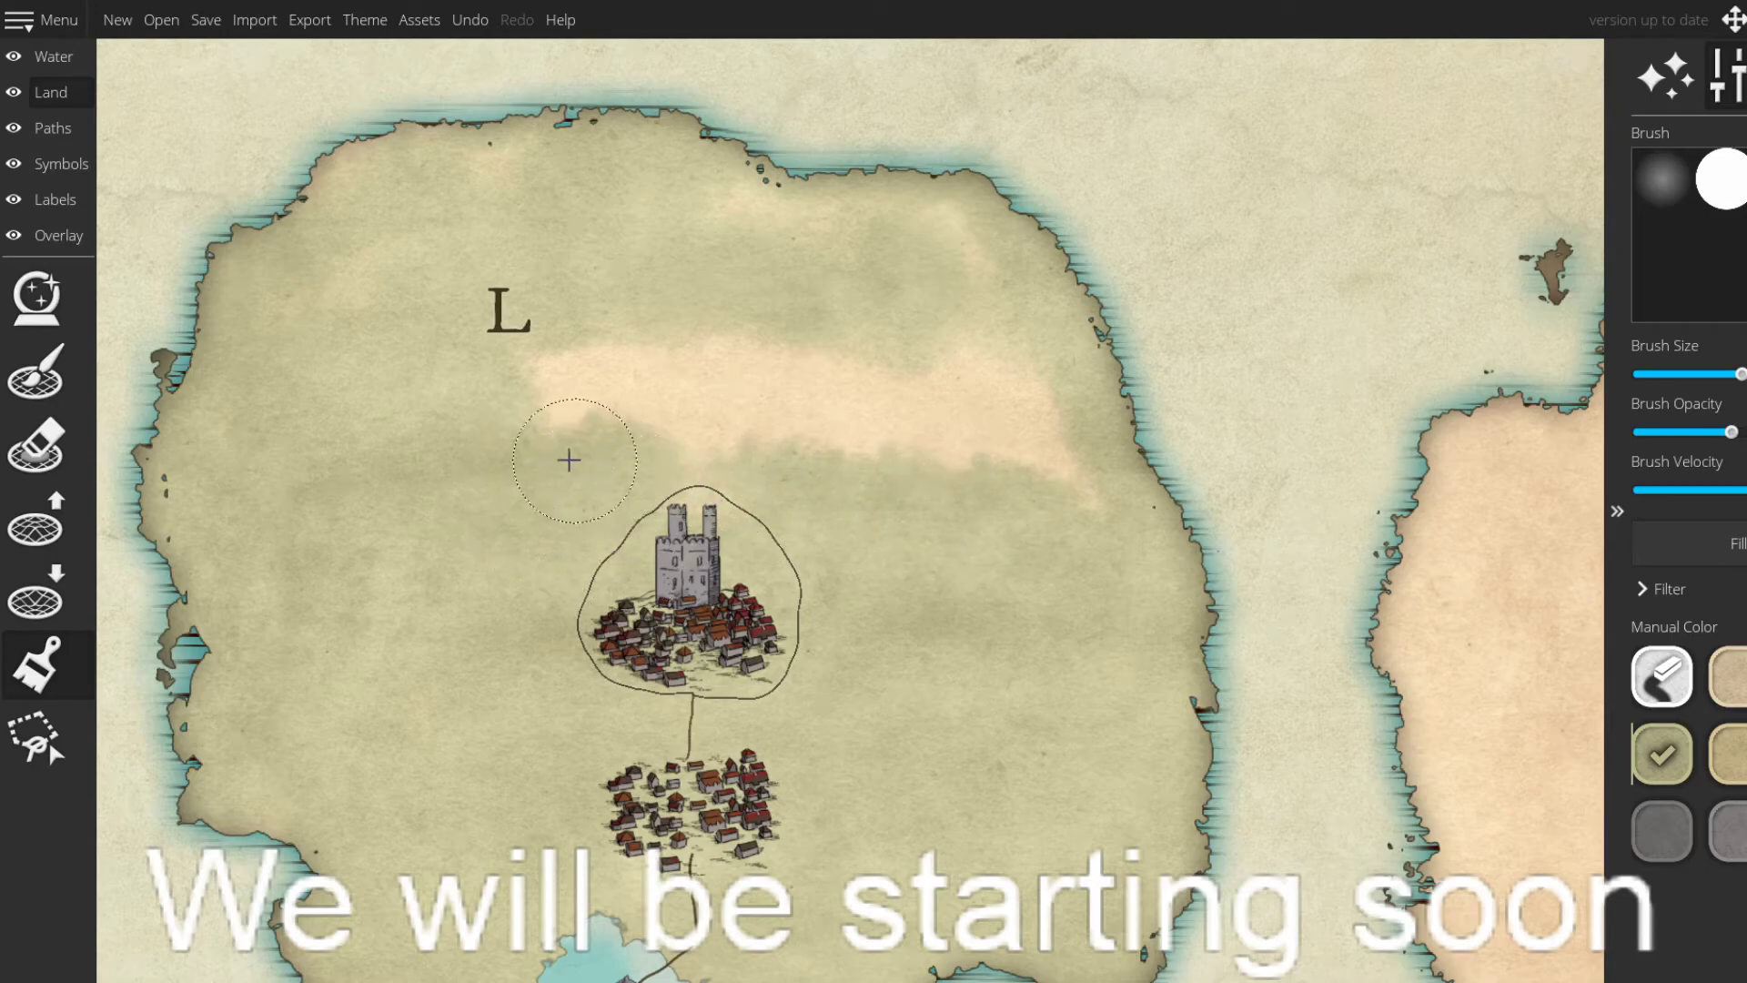
pyautogui.moveTo(520, 370)
pyautogui.mouseDown()
pyautogui.moveTo(554, 406)
pyautogui.moveTo(604, 391)
pyautogui.moveTo(661, 449)
pyautogui.moveTo(636, 347)
pyautogui.moveTo(768, 437)
pyautogui.moveTo(716, 363)
pyautogui.moveTo(752, 343)
pyautogui.moveTo(909, 452)
pyautogui.moveTo(861, 406)
pyautogui.moveTo(1067, 507)
pyautogui.moveTo(1063, 433)
pyautogui.moveTo(1018, 382)
pyautogui.moveTo(964, 383)
pyautogui.mouseUp()
pyautogui.moveTo(966, 292); pyautogui.dragTo(684, 189)
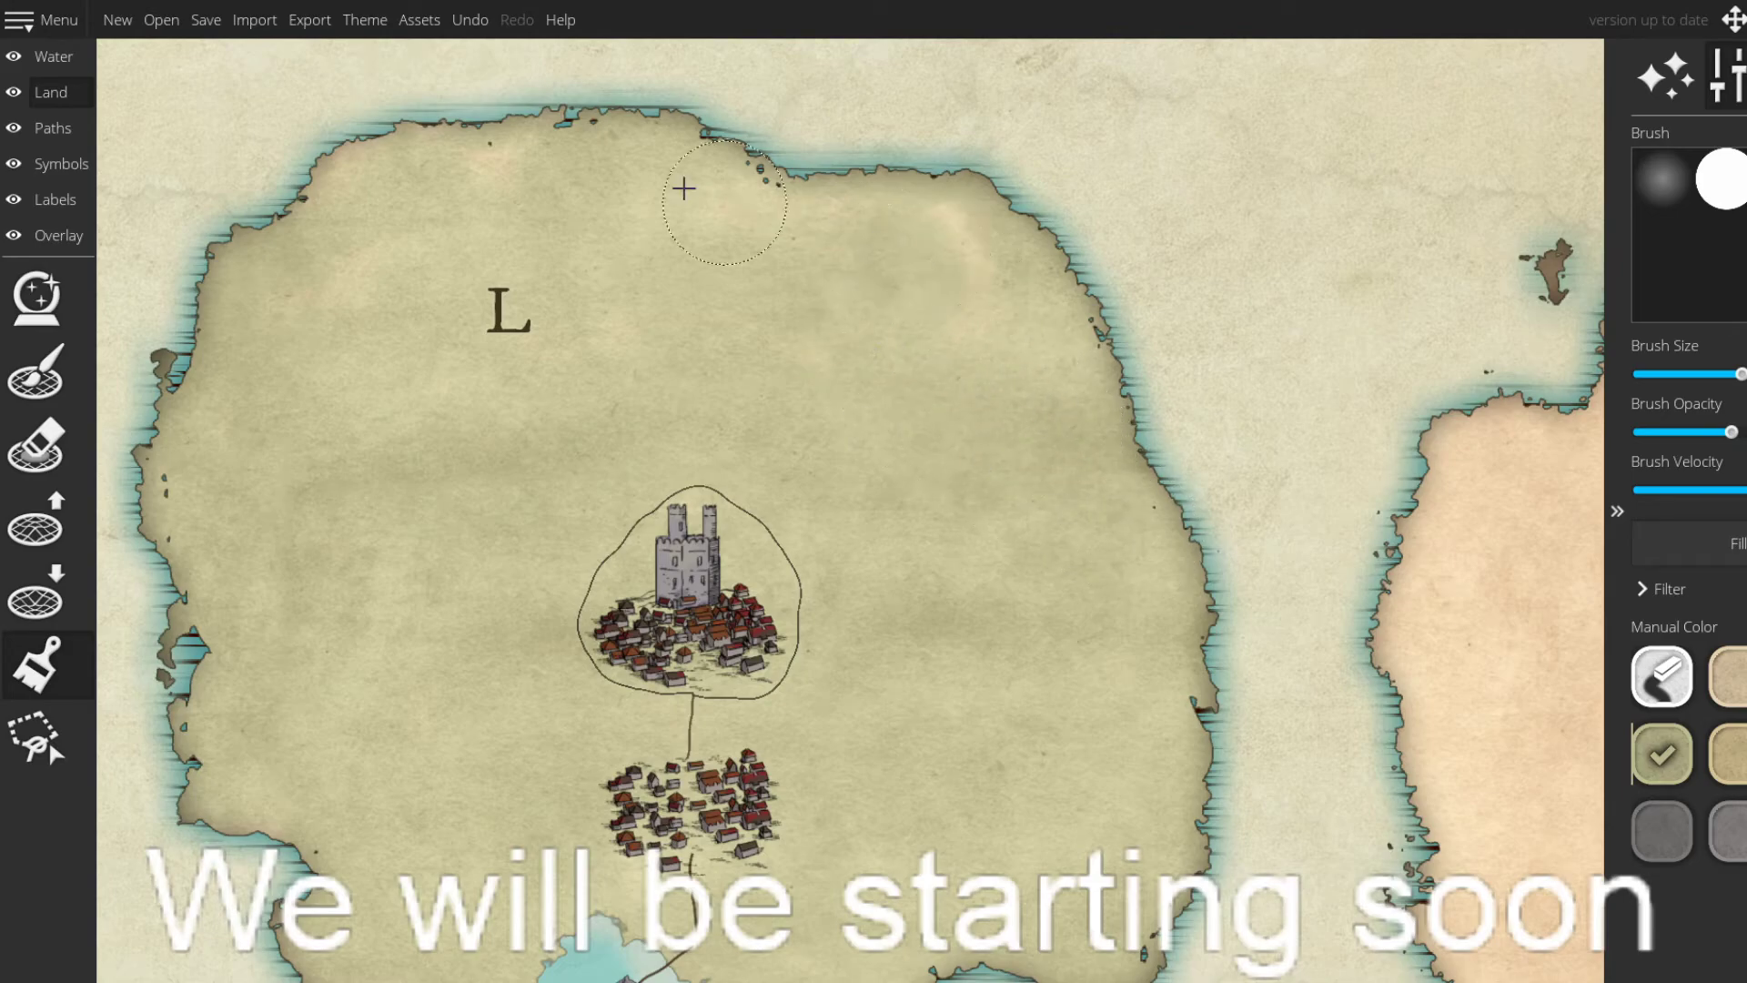
# - Mix the cyan color 45ebeb for the land brush and paint a test patch on landmass L's northern coast
pyautogui.moveTo(605, 372); pyautogui.dragTo(795, 405)
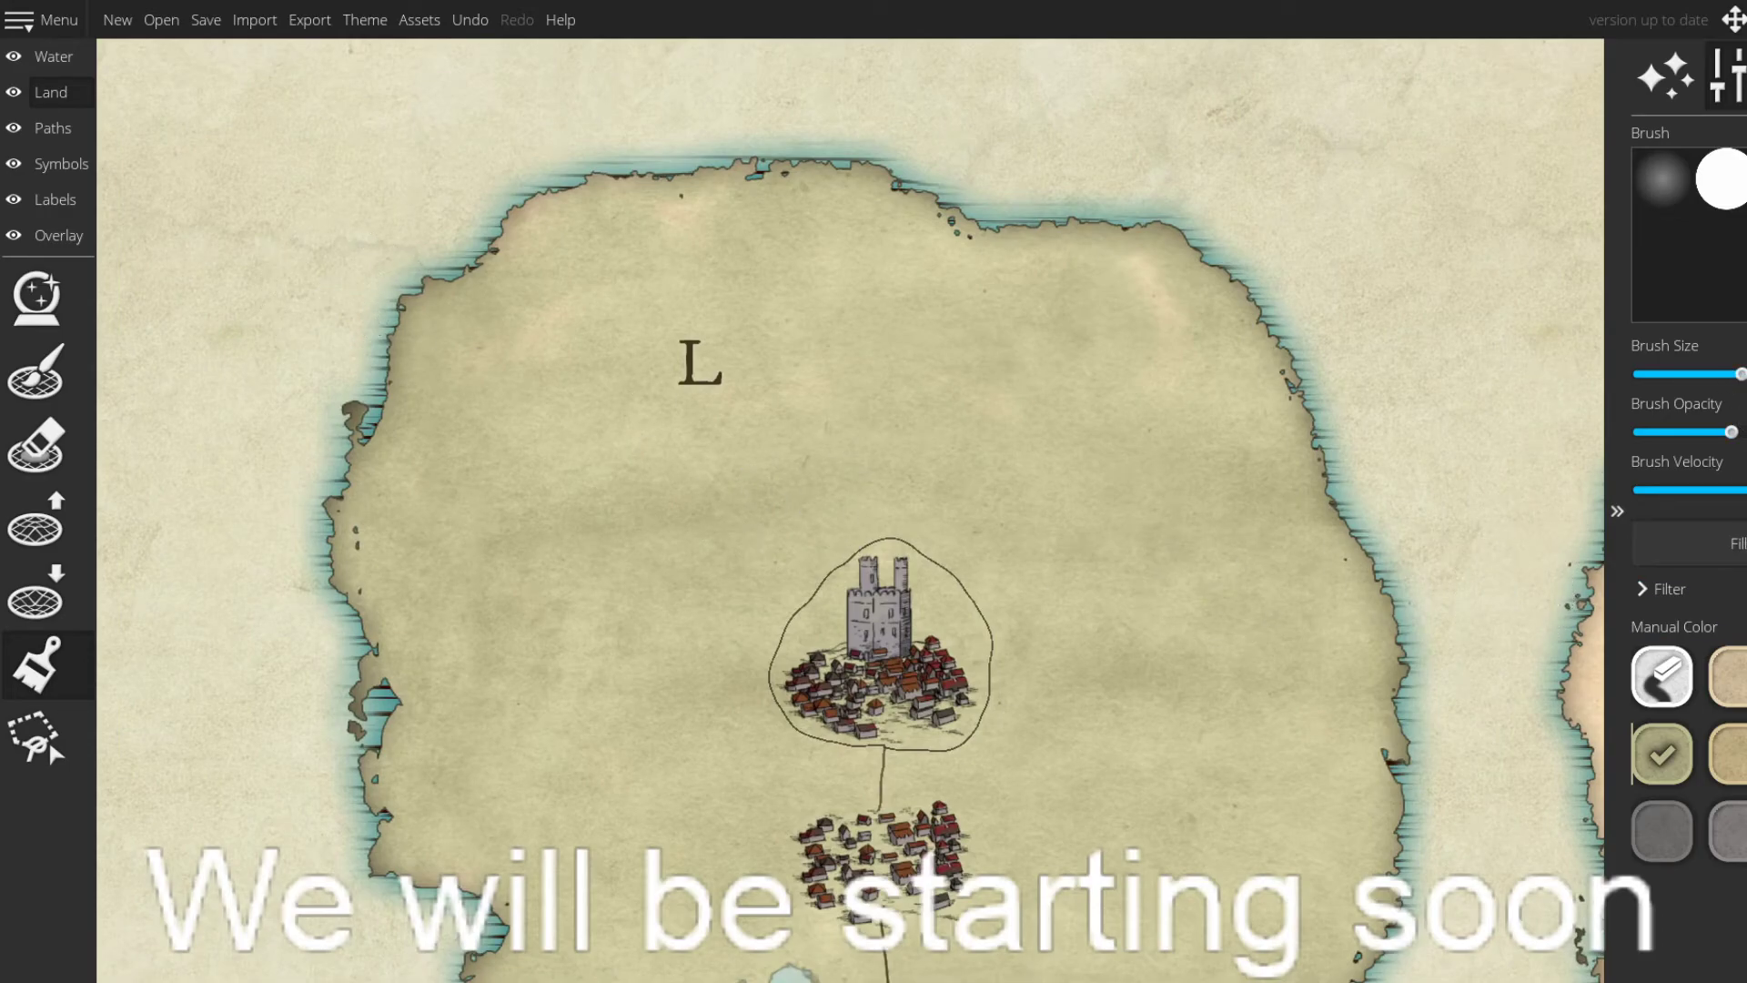
pyautogui.rightClick(1739, 831)
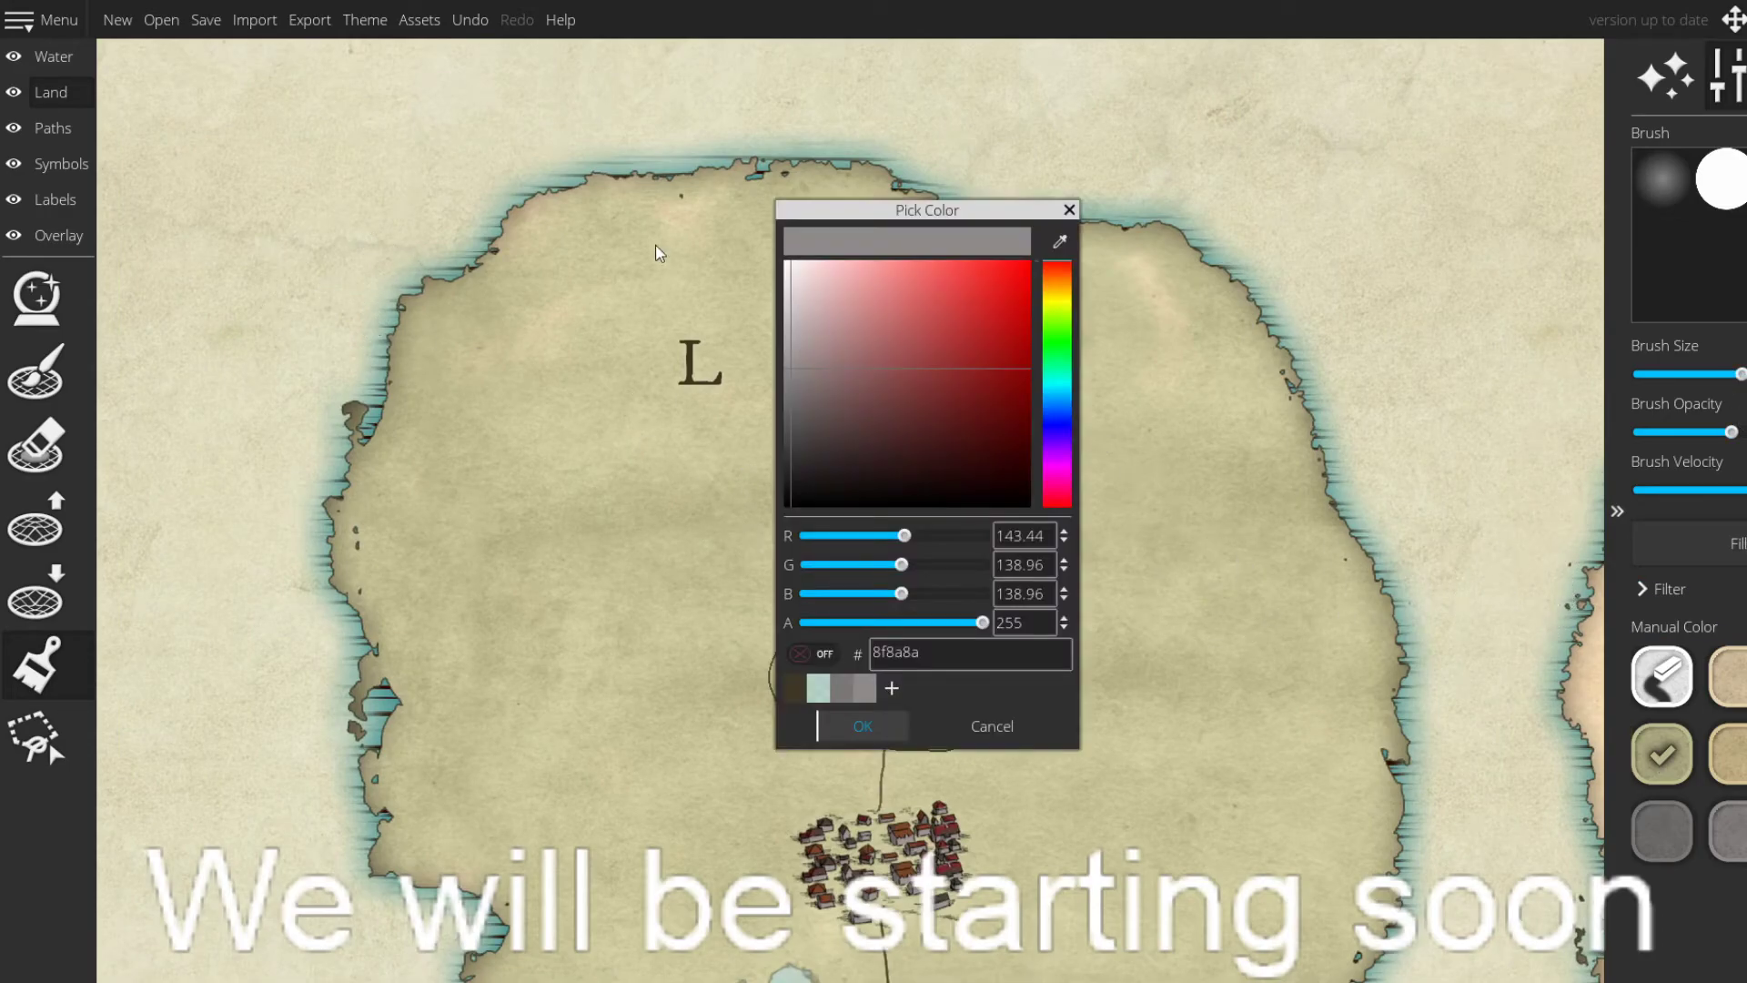
pyautogui.moveTo(1050, 396); pyautogui.dragTo(1058, 380)
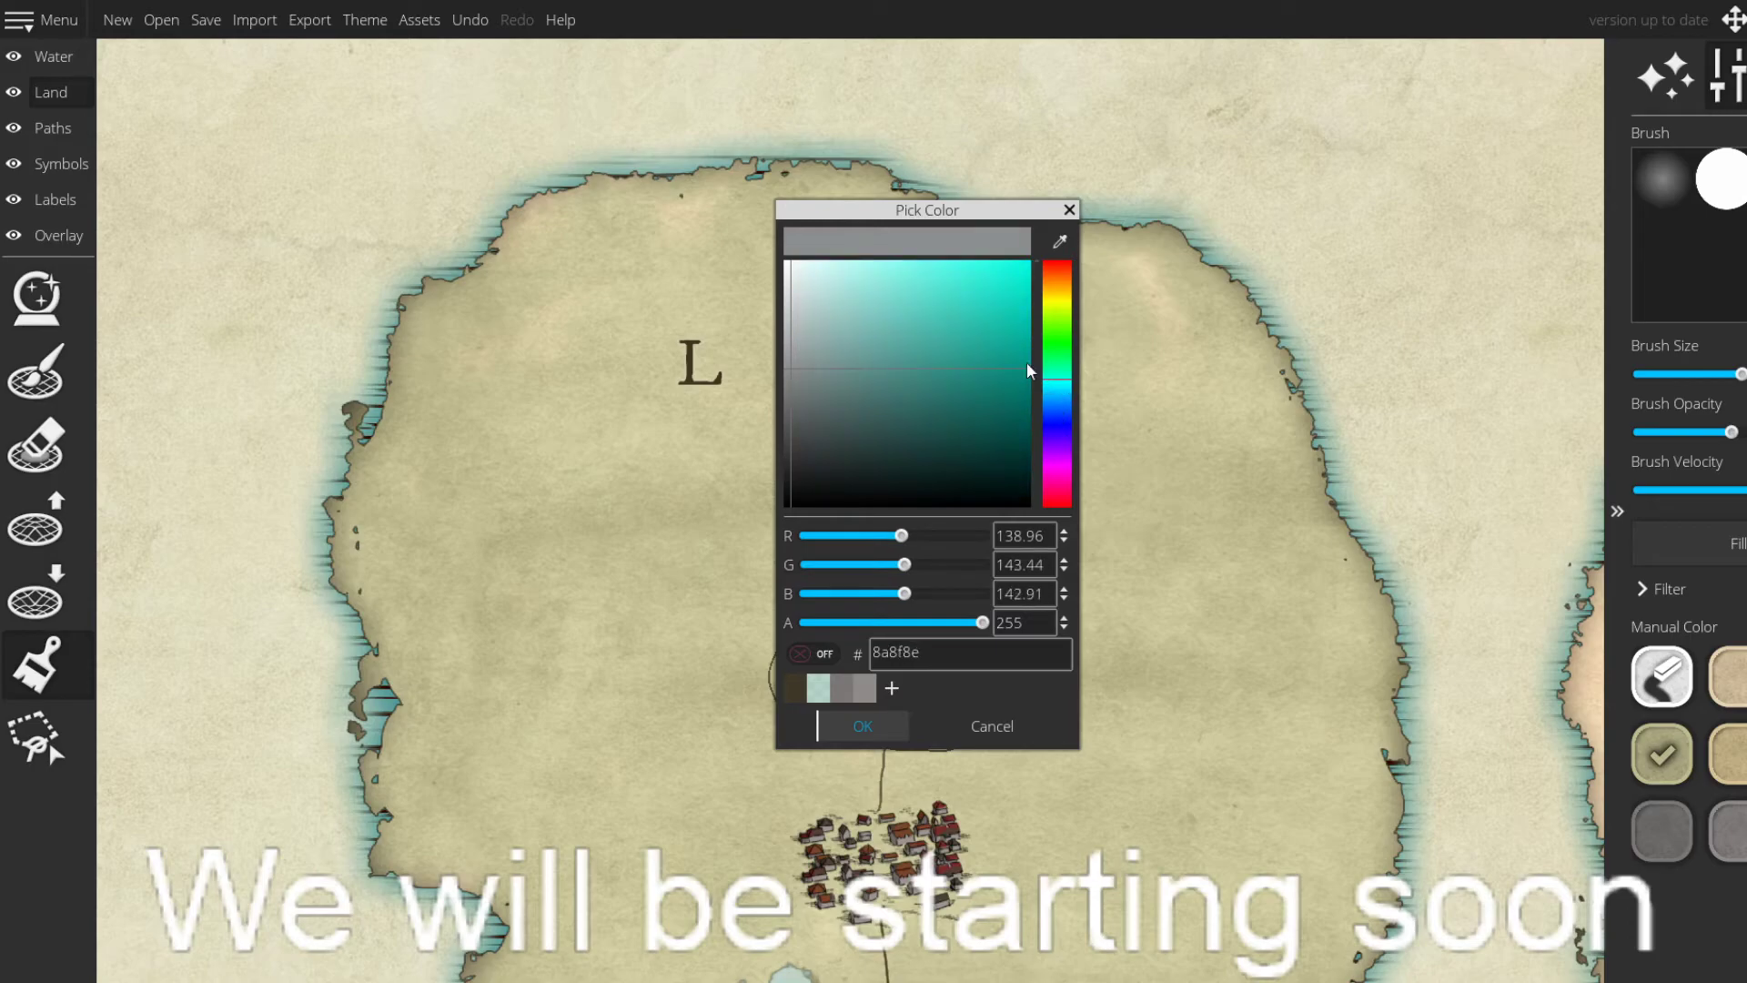
pyautogui.moveTo(921, 269); pyautogui.dragTo(970, 271)
pyautogui.moveTo(1062, 374); pyautogui.dragTo(1066, 384)
pyautogui.moveTo(951, 275)
pyautogui.mouseDown()
pyautogui.moveTo(975, 278)
pyautogui.moveTo(958, 281)
pyautogui.mouseUp()
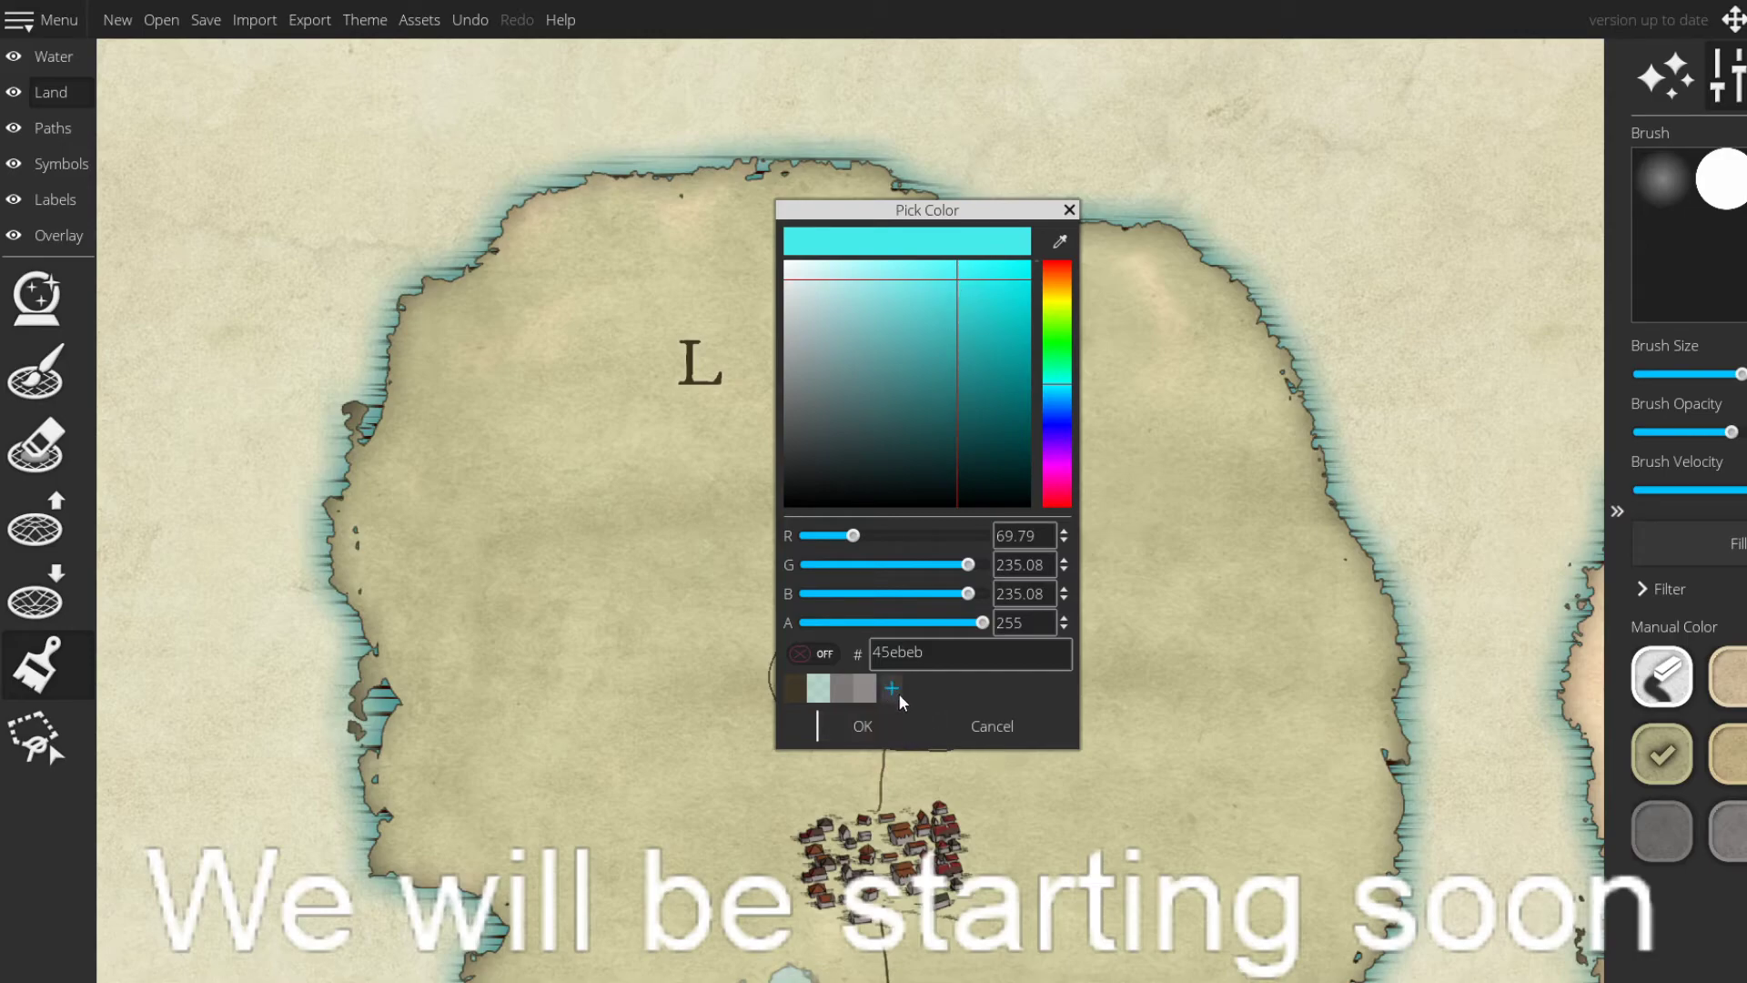
pyautogui.click(862, 725)
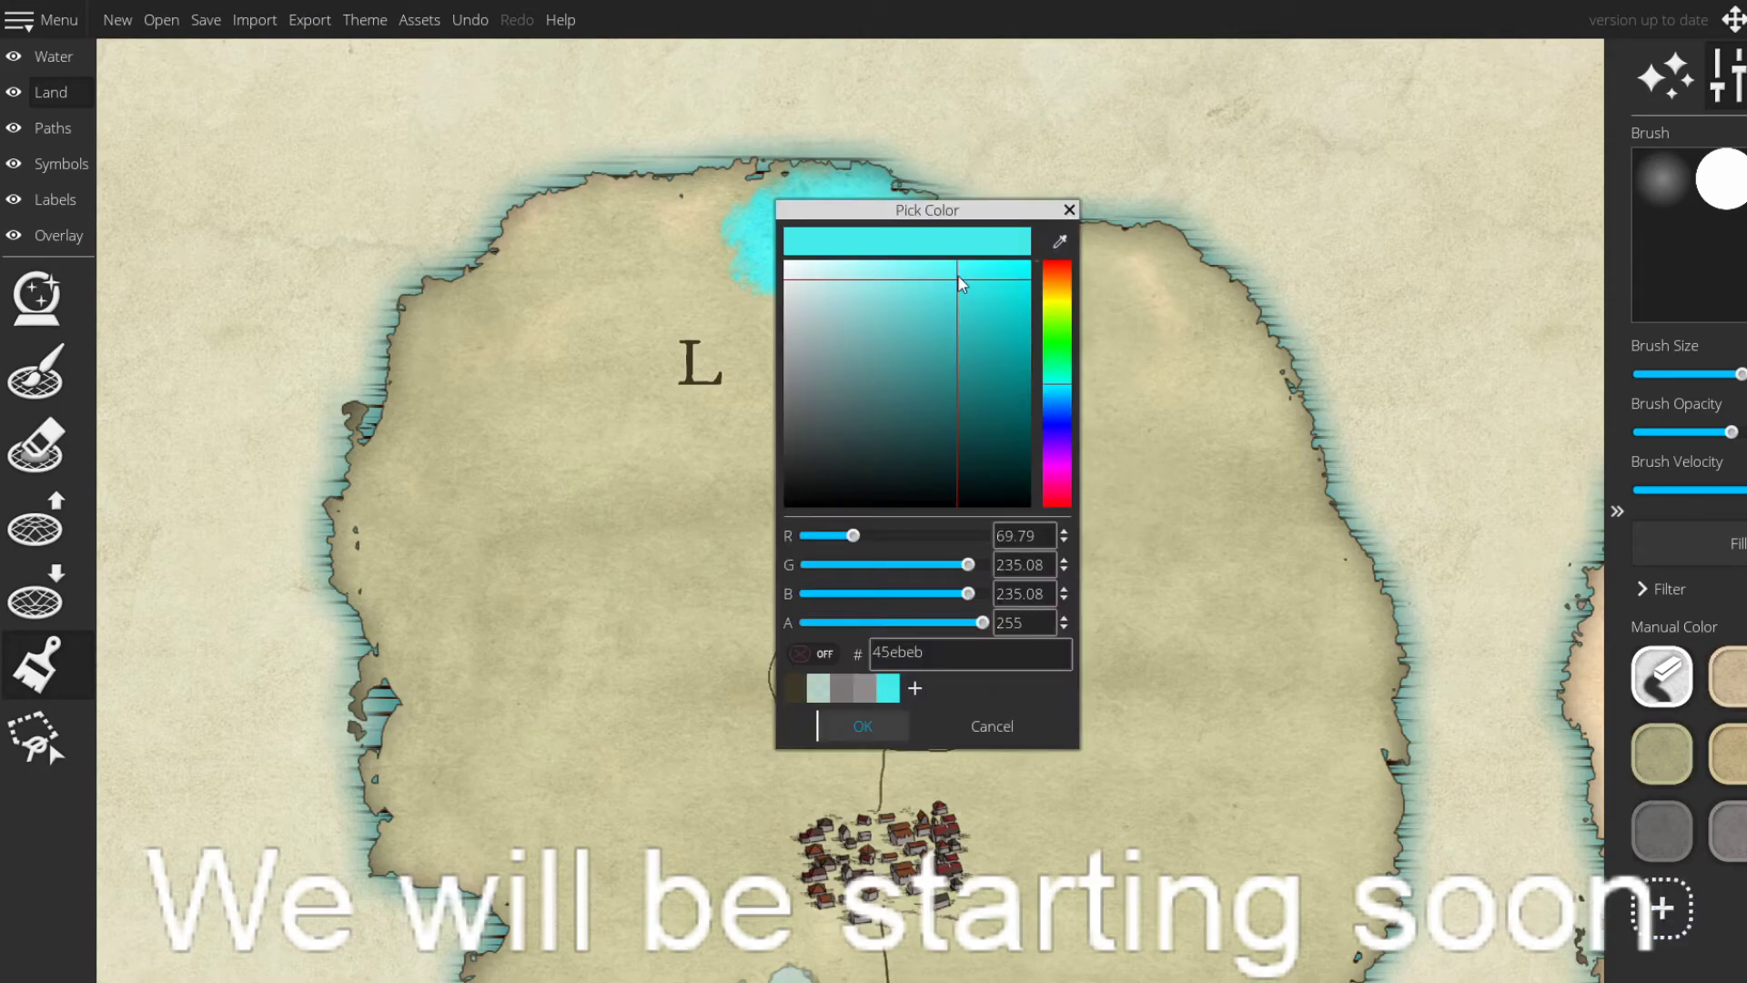
# - Adjust the custom cyan to 44f0f0, replace the saved swatch with it and test it on the northern coast
pyautogui.click(955, 266)
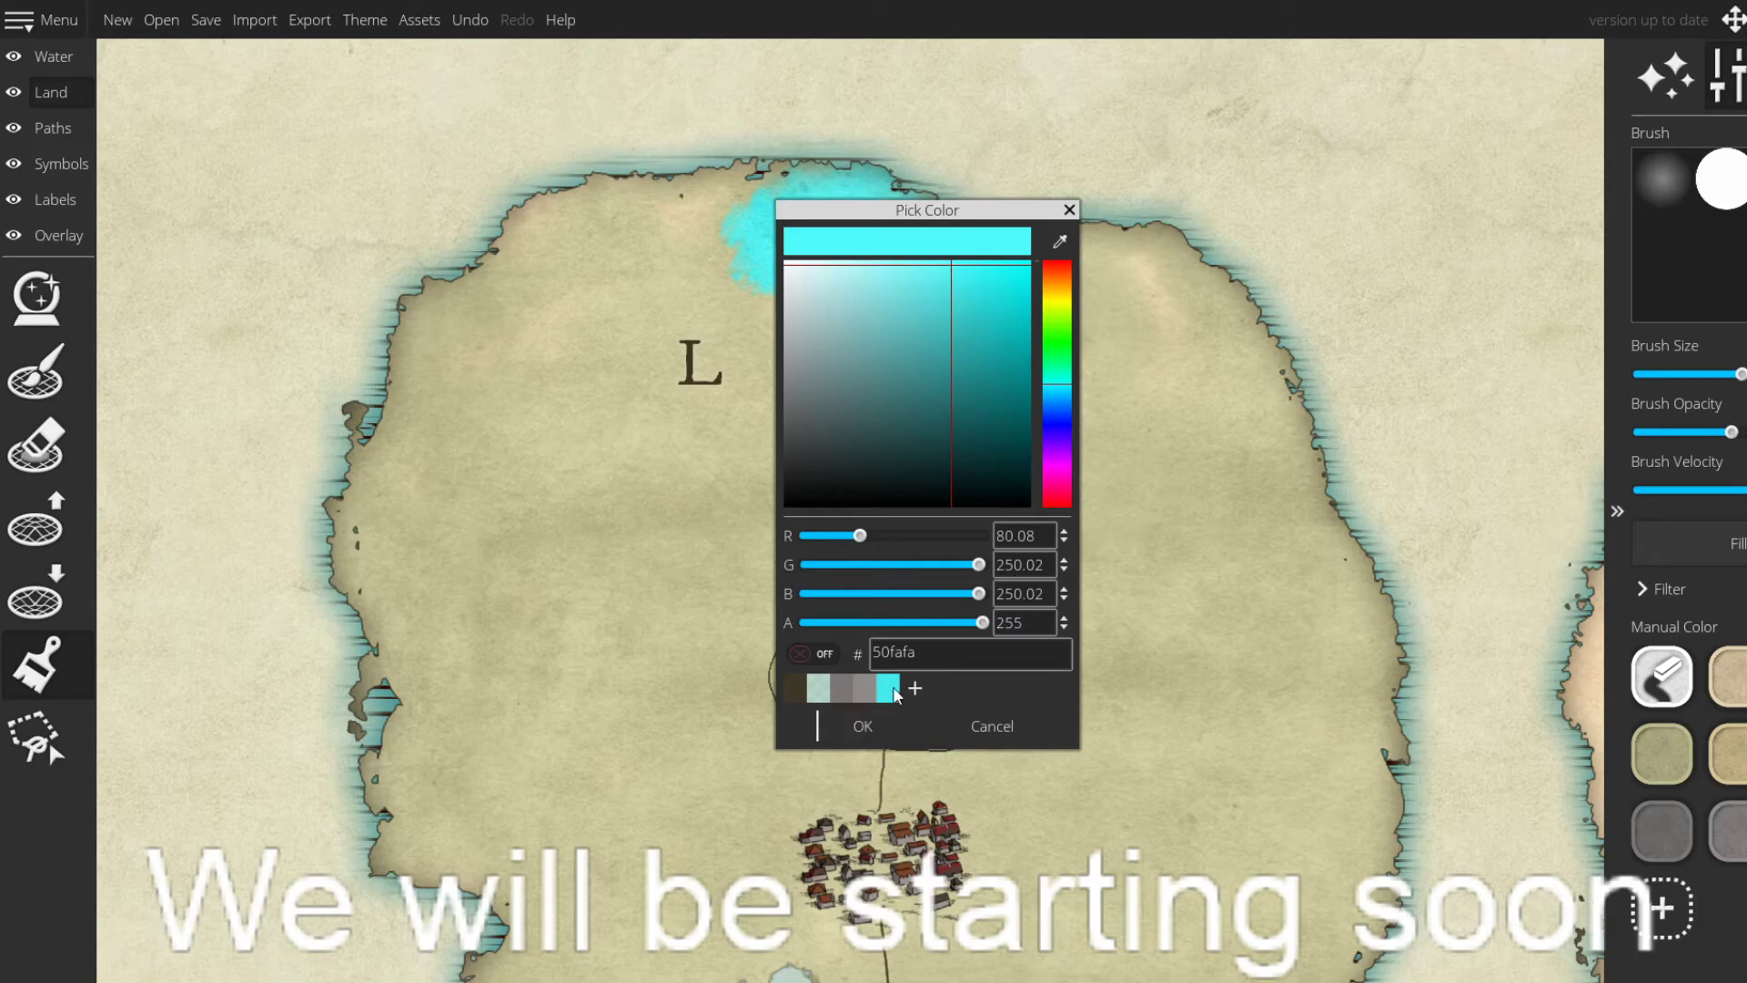
pyautogui.click(956, 280)
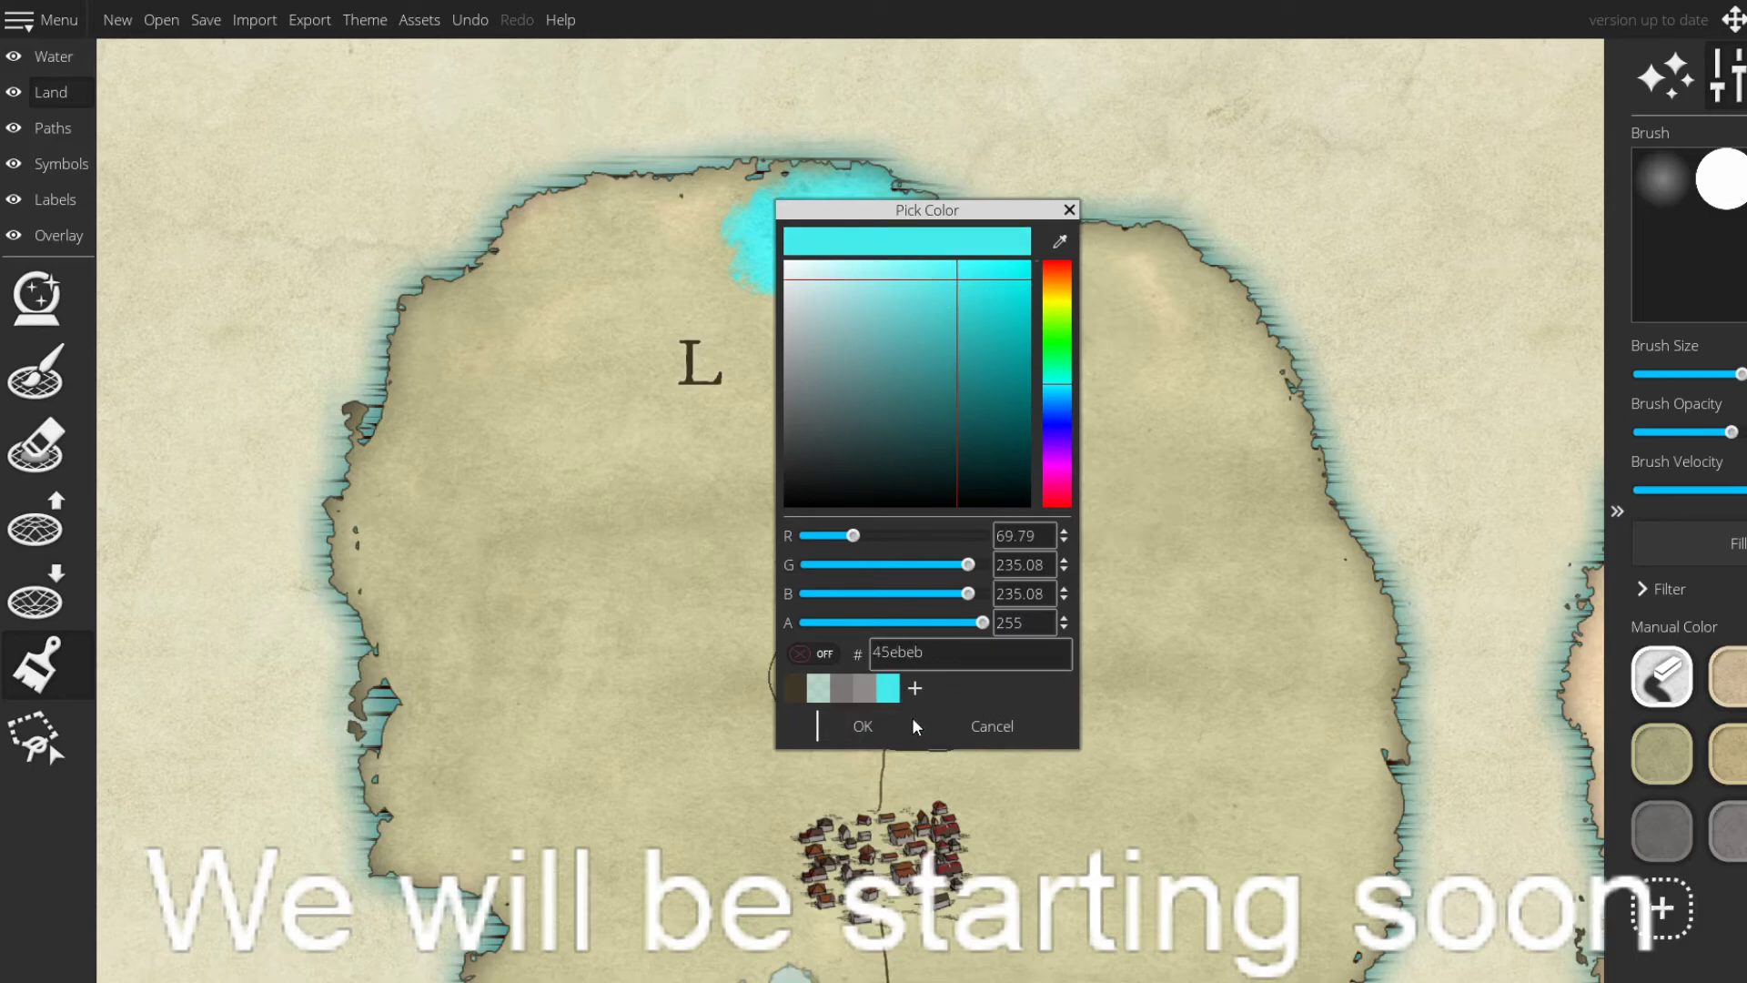
pyautogui.moveTo(966, 275); pyautogui.dragTo(960, 275)
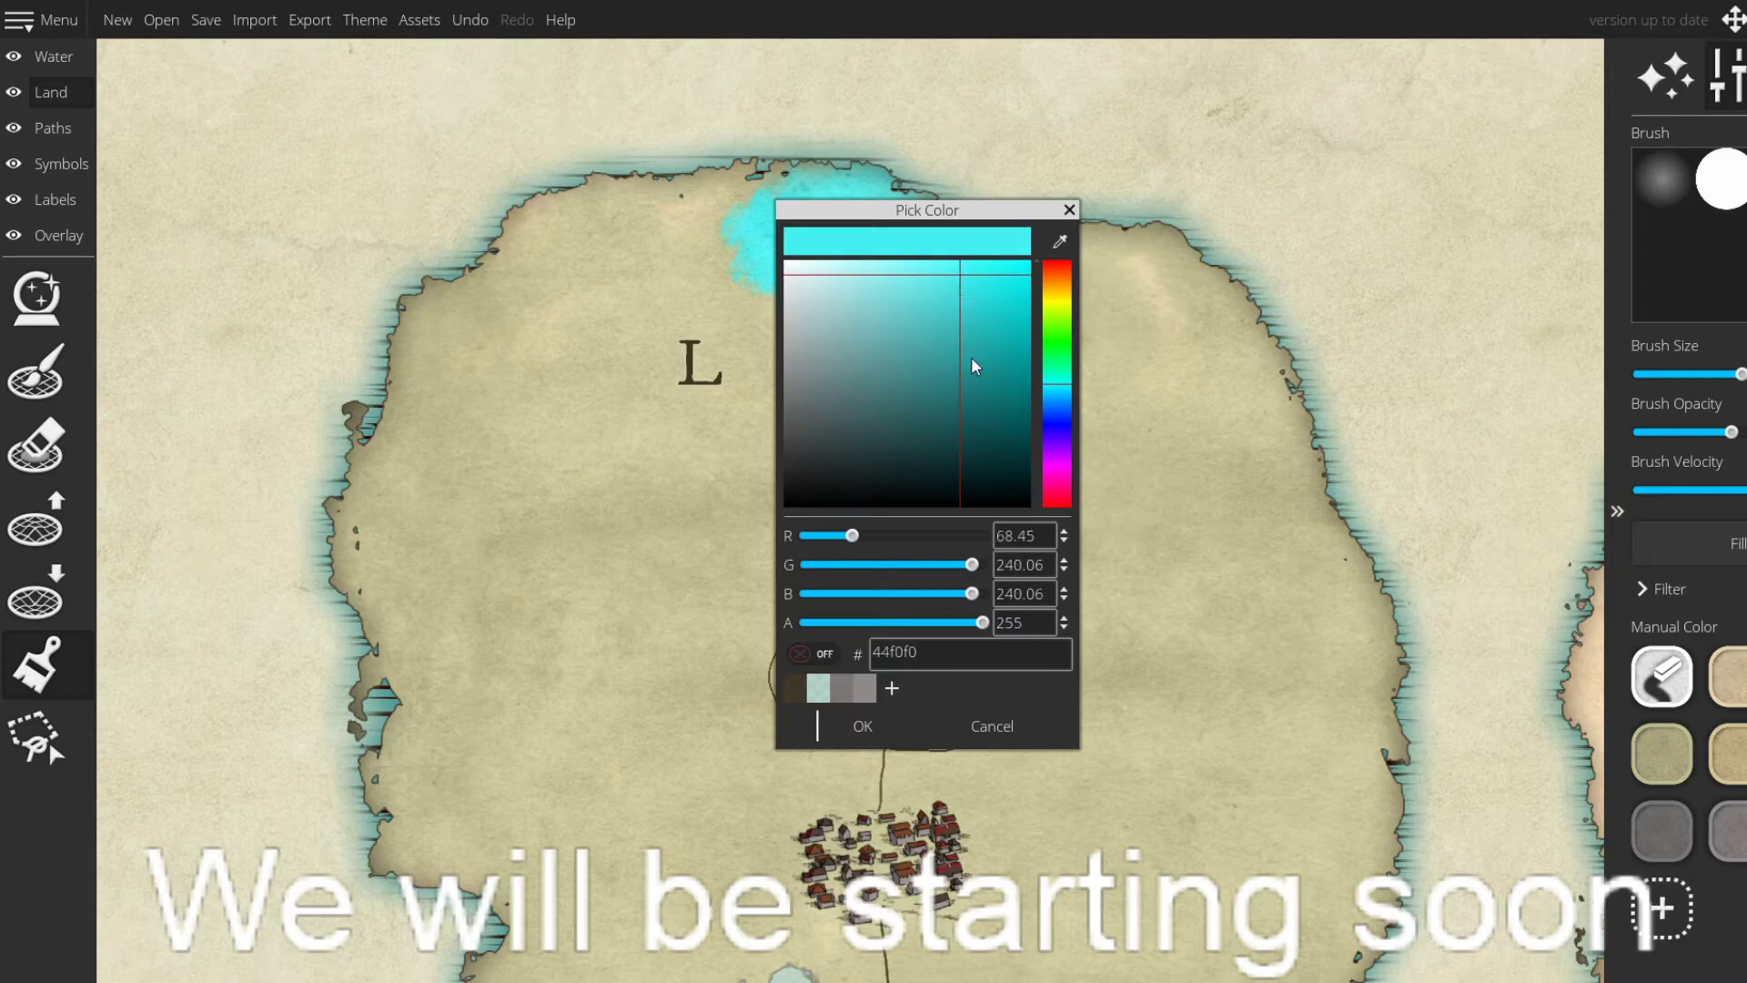
pyautogui.click(891, 688)
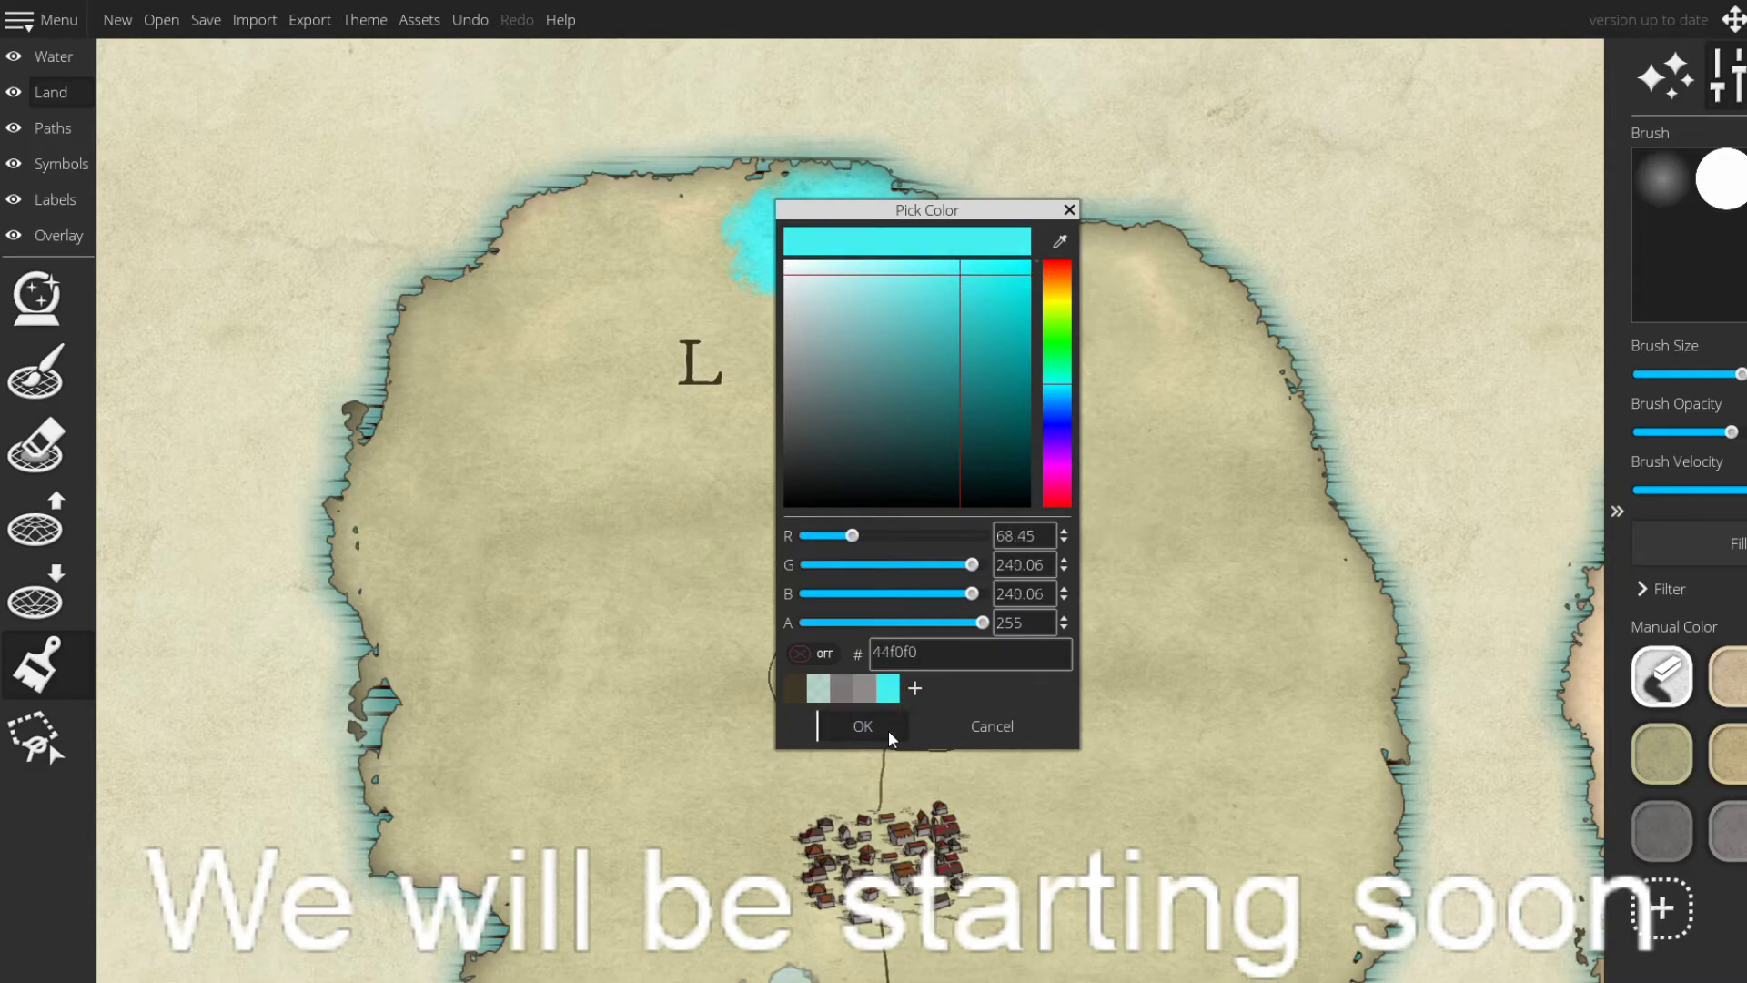
pyautogui.click(888, 730)
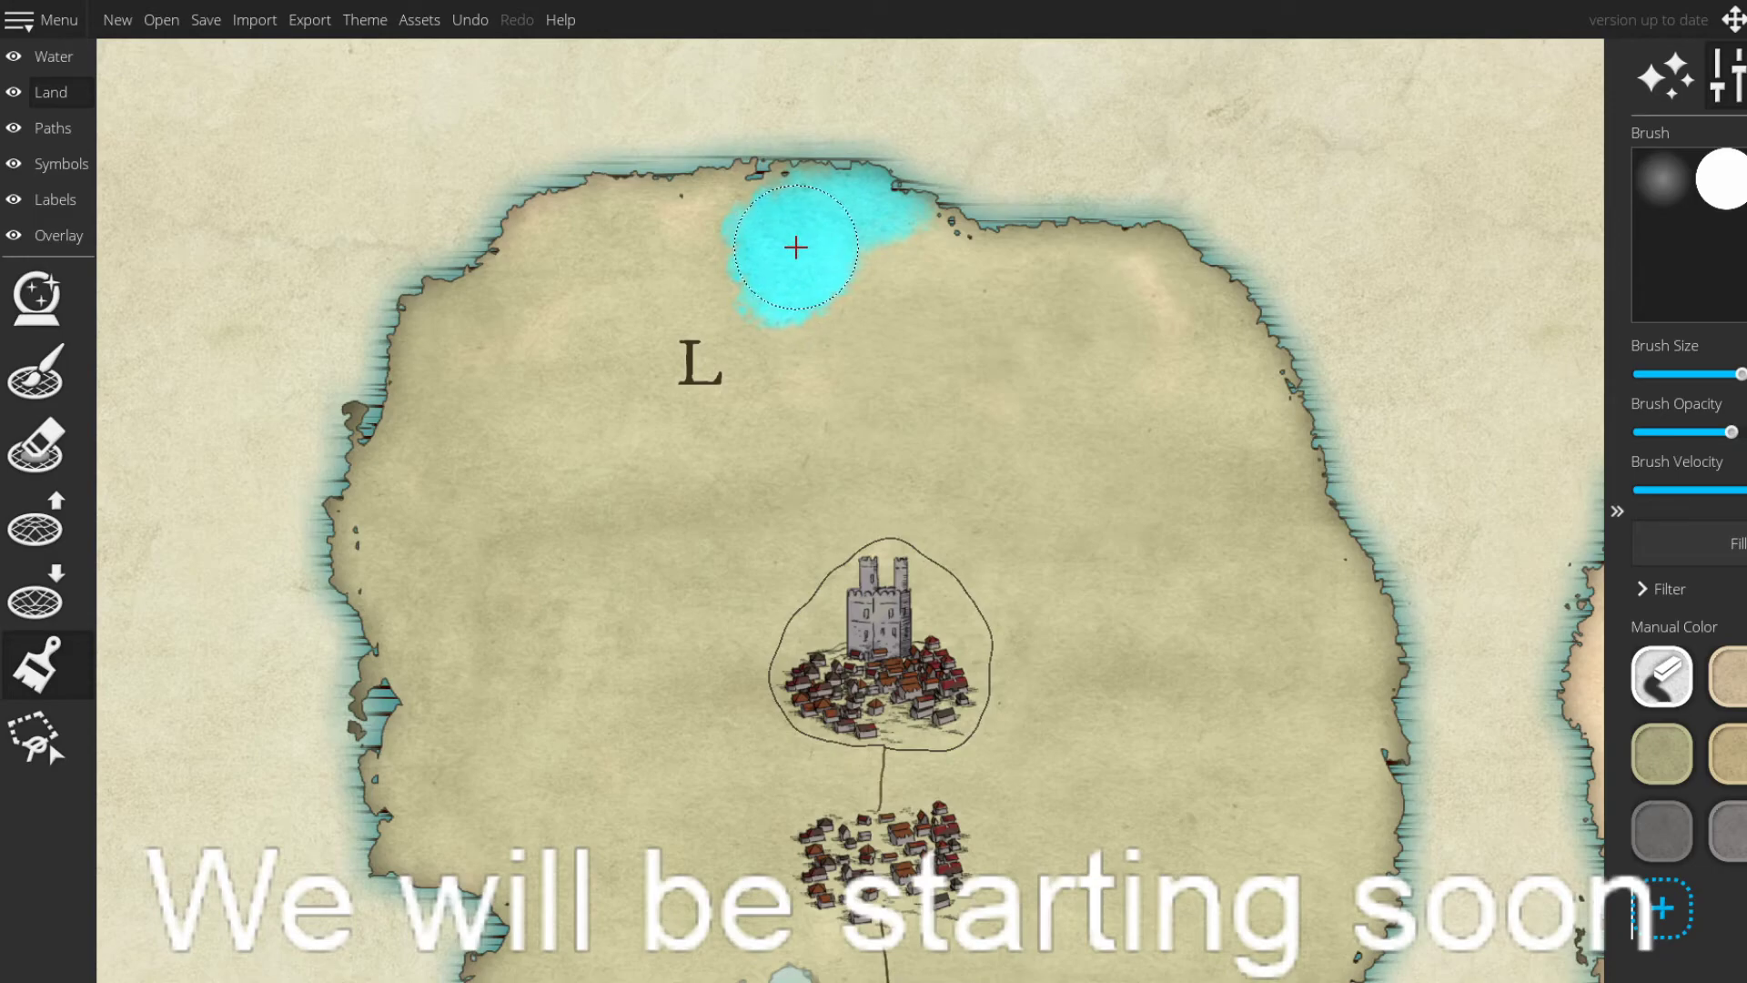
# - Undo the last cyan stroke and cover the cyan patch on the northern coast with green ground
pyautogui.hotkey('ctrl', 'z')
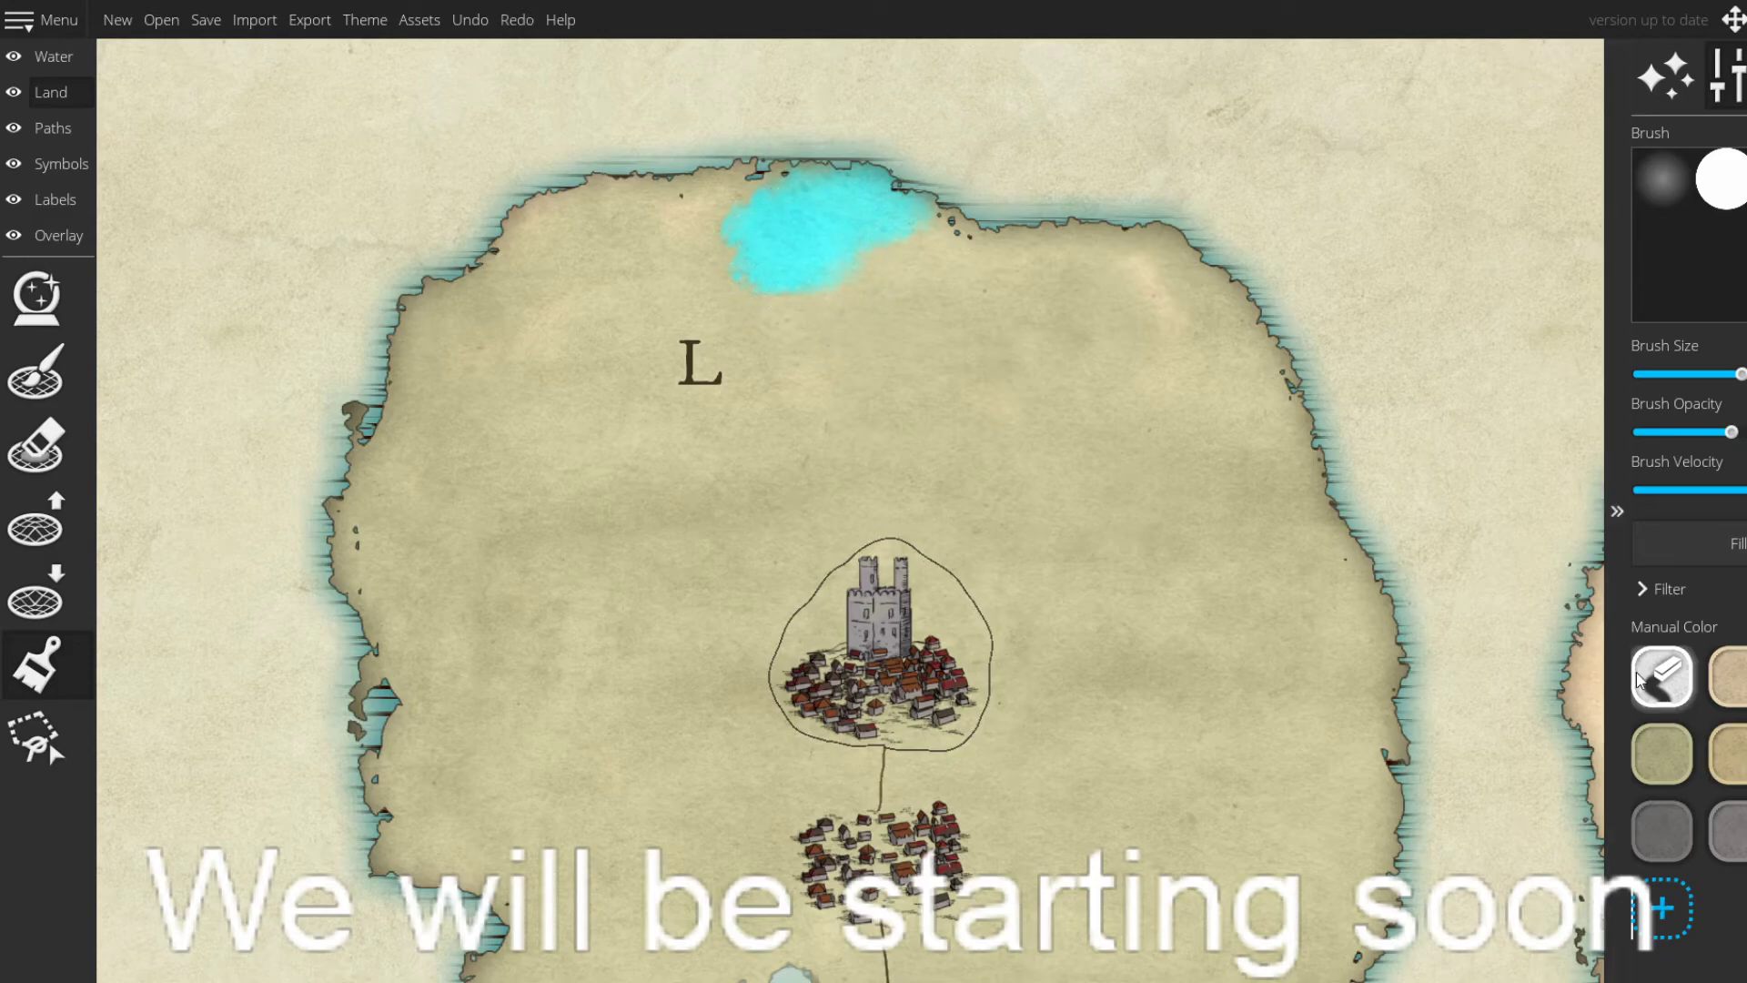
pyautogui.click(1662, 754)
pyautogui.moveTo(899, 273)
pyautogui.mouseDown()
pyautogui.moveTo(792, 246)
pyautogui.moveTo(882, 289)
pyautogui.moveTo(928, 215)
pyautogui.moveTo(875, 195)
pyautogui.mouseUp()
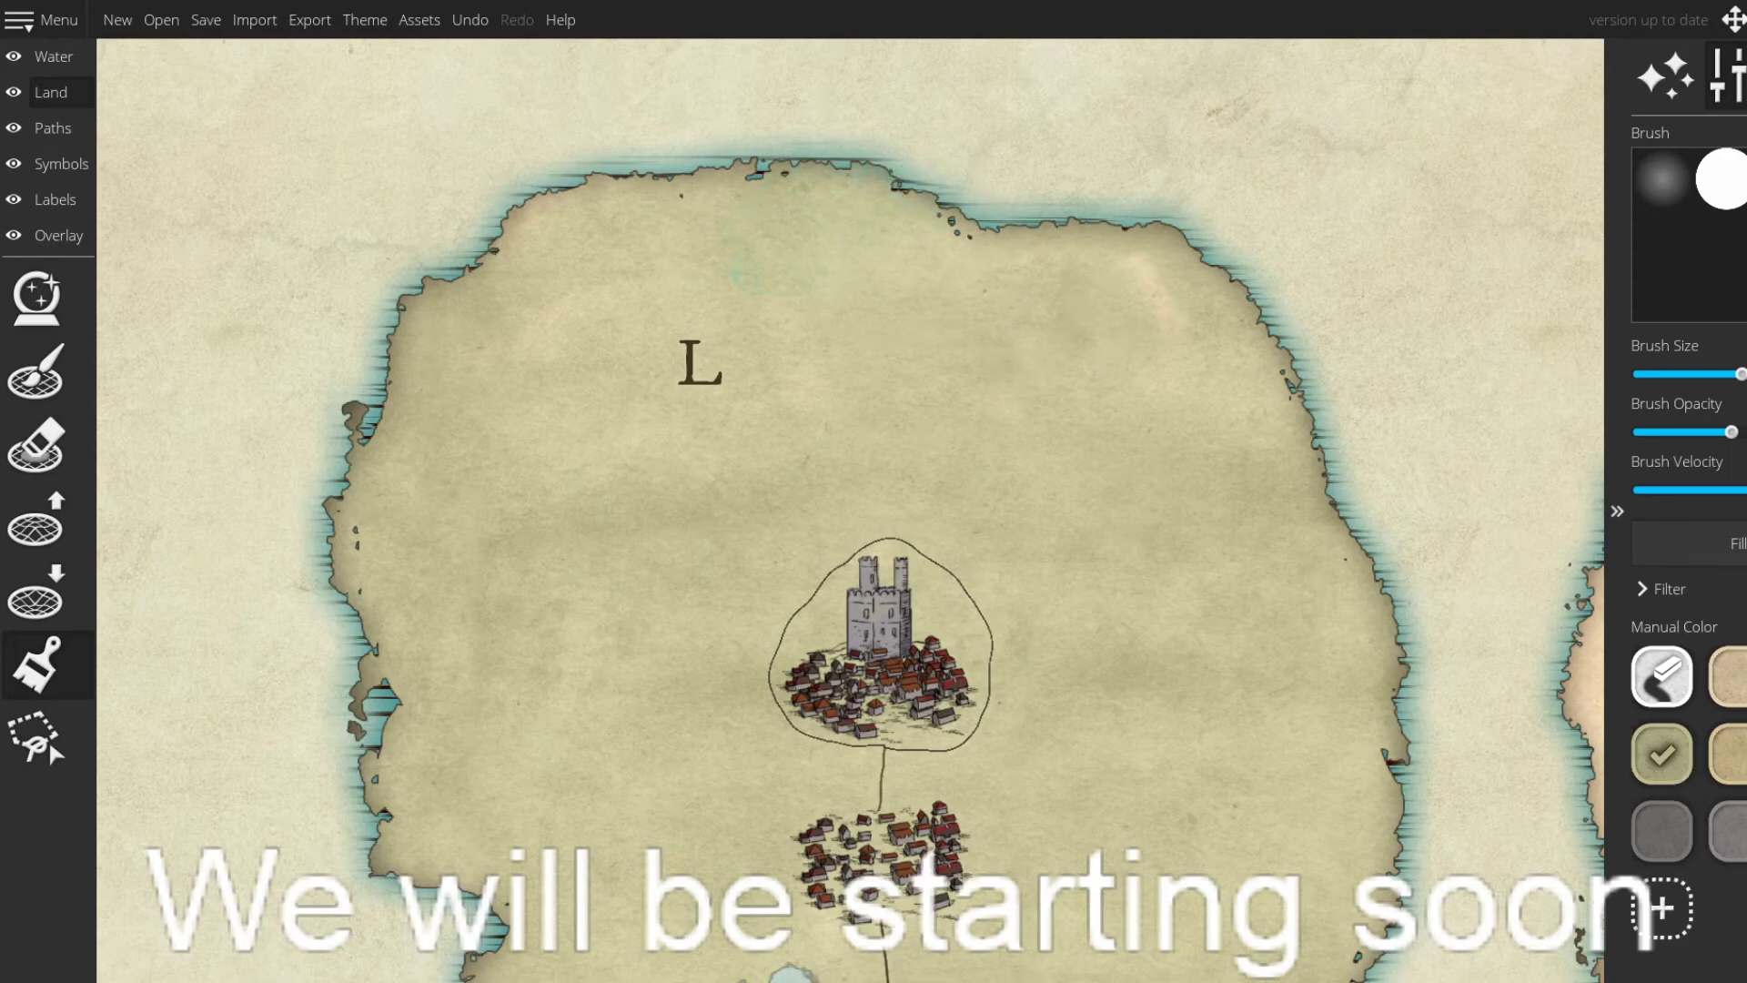
# - Lower the opacity of the land color brush slightly
pyautogui.moveTo(1732, 433); pyautogui.dragTo(1716, 440)
pyautogui.moveTo(1715, 433); pyautogui.dragTo(1735, 433)
pyautogui.moveTo(1735, 433); pyautogui.dragTo(1708, 436)
# - Paint a cyan test patch on landmass L's northern coast, undo the last stroke and cover the patch with green
pyautogui.moveTo(765, 208)
pyautogui.mouseDown()
pyautogui.moveTo(913, 294)
pyautogui.moveTo(761, 223)
pyautogui.moveTo(995, 322)
pyautogui.moveTo(804, 218)
pyautogui.moveTo(861, 256)
pyautogui.moveTo(887, 237)
pyautogui.moveTo(926, 264)
pyautogui.moveTo(887, 239)
pyautogui.mouseUp()
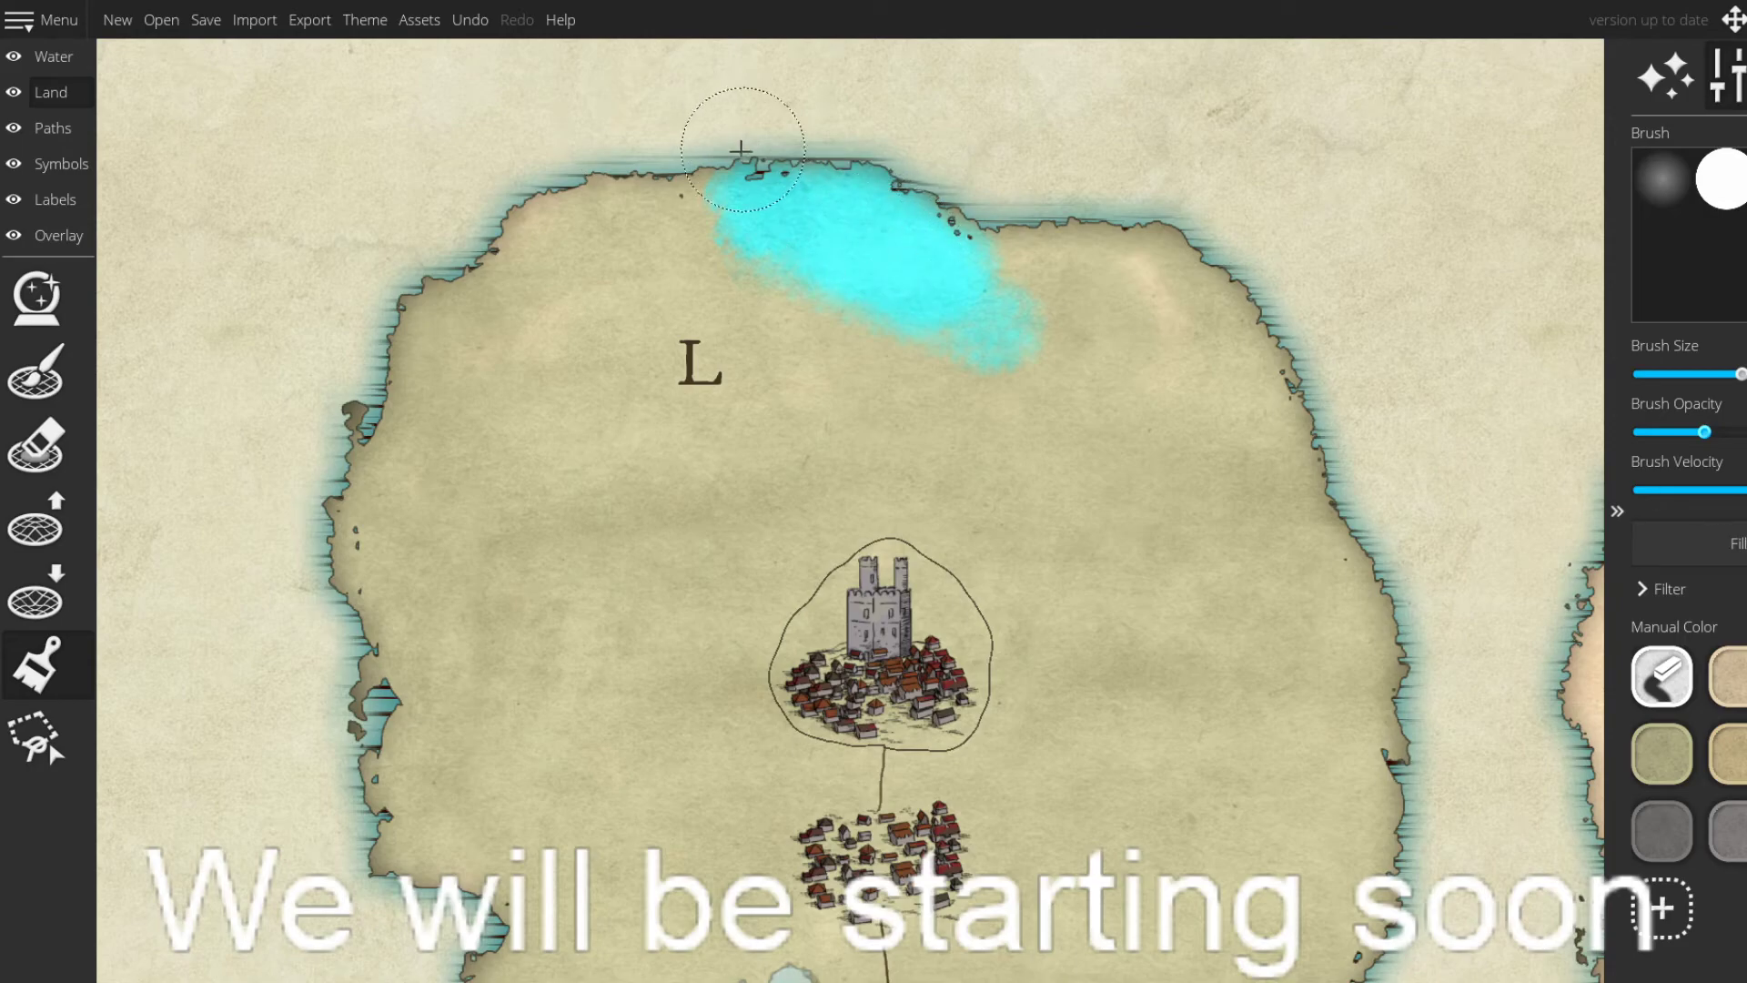
pyautogui.hotkey('ctrl', 'z')
pyautogui.click(1662, 753)
pyautogui.moveTo(925, 321)
pyautogui.mouseDown()
pyautogui.moveTo(909, 254)
pyautogui.moveTo(901, 276)
pyautogui.moveTo(710, 180)
pyautogui.moveTo(810, 240)
pyautogui.moveTo(893, 242)
pyautogui.moveTo(1018, 391)
pyautogui.mouseUp()
# - Lighten the custom land color to 99f4f4 and save it as a swatch in place of the brighter cyan
pyautogui.click(1662, 908)
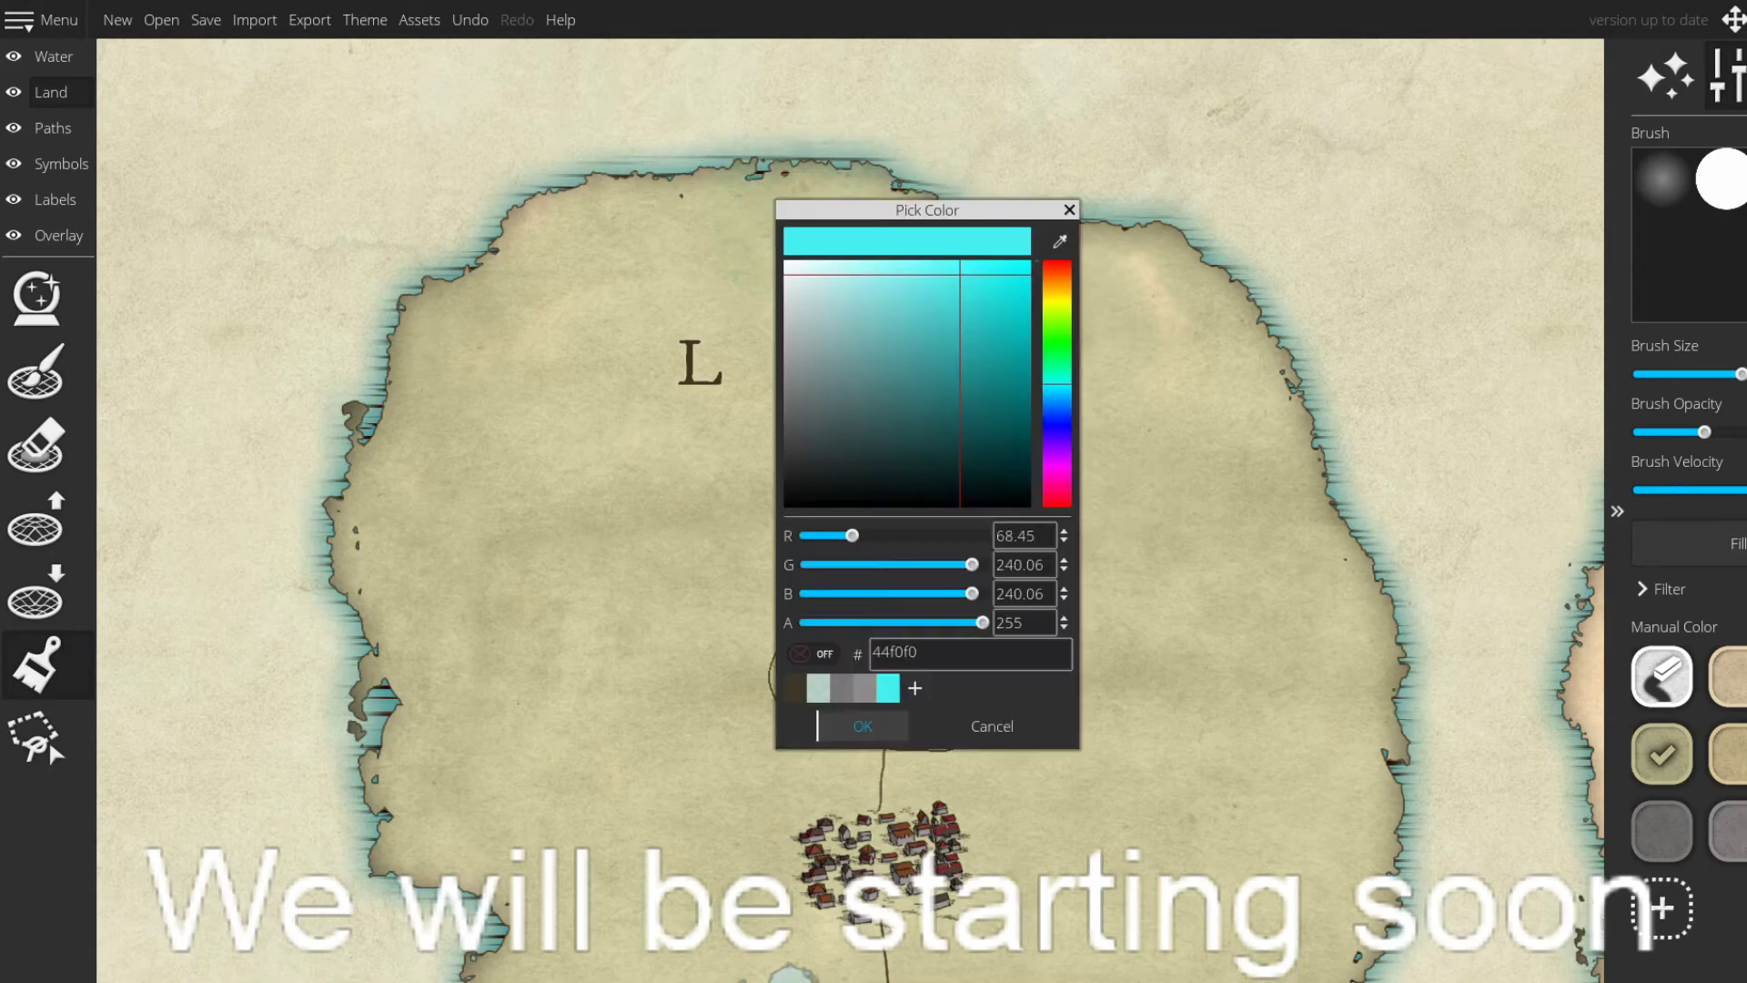
pyautogui.moveTo(978, 300); pyautogui.dragTo(876, 270)
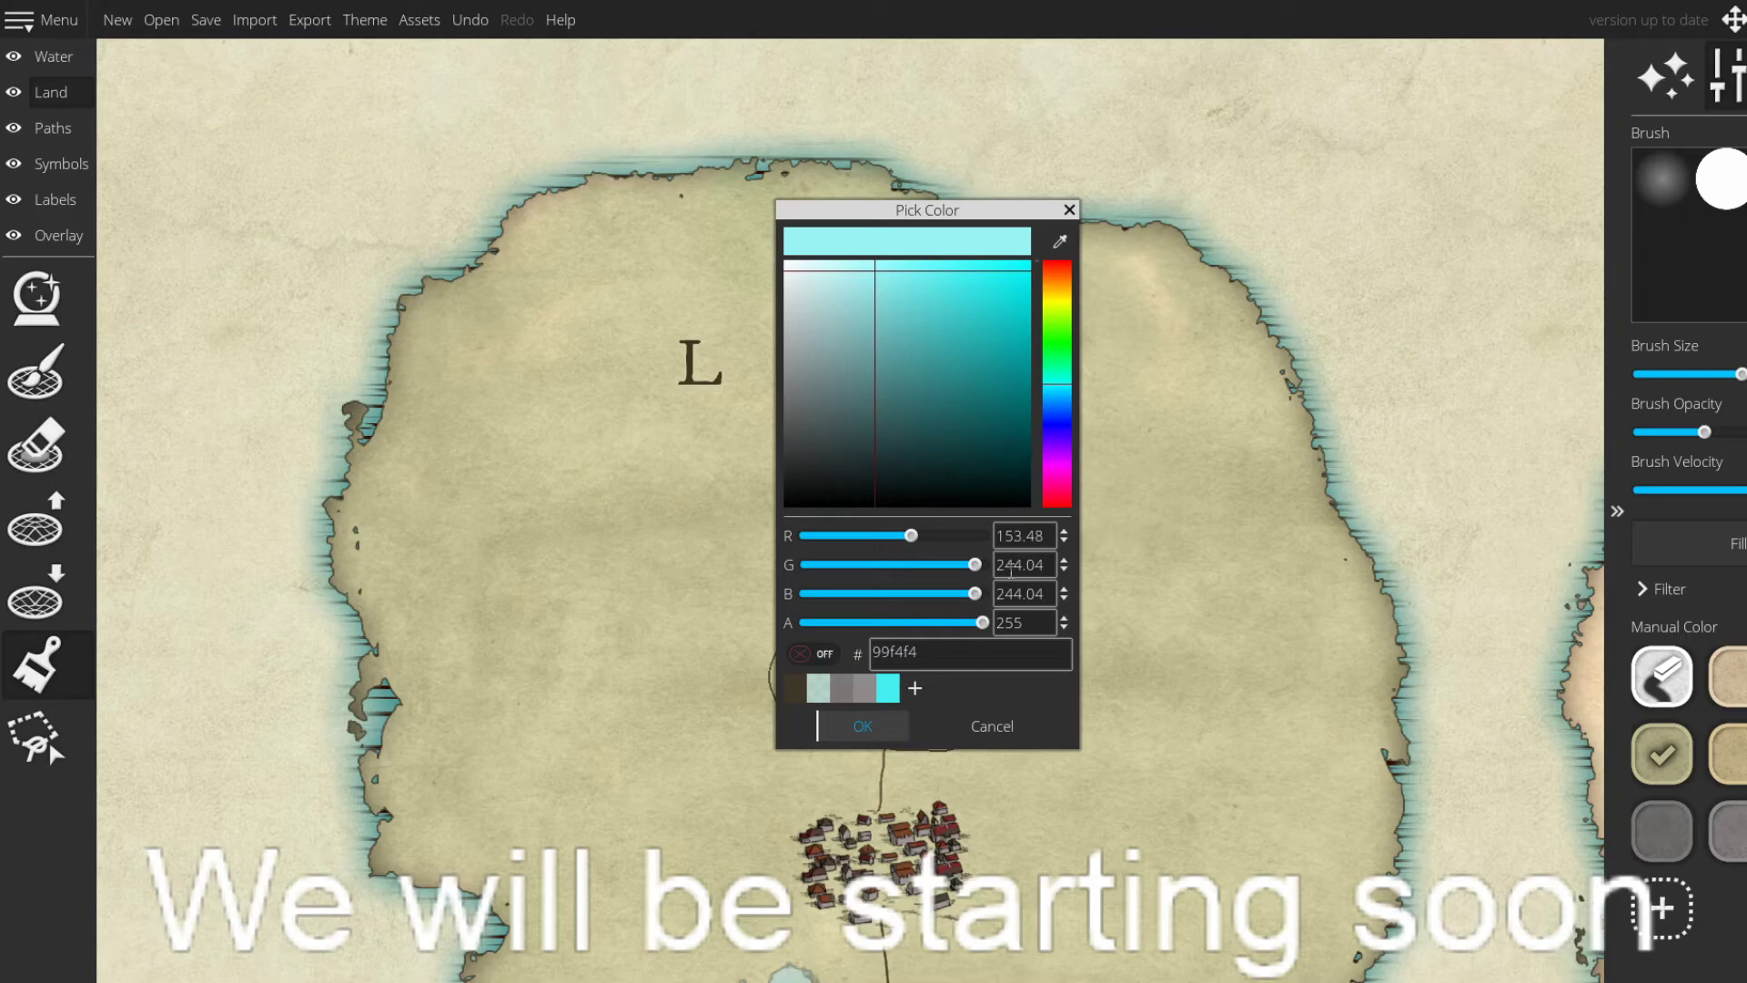
pyautogui.rightClick(893, 694)
pyautogui.click(891, 689)
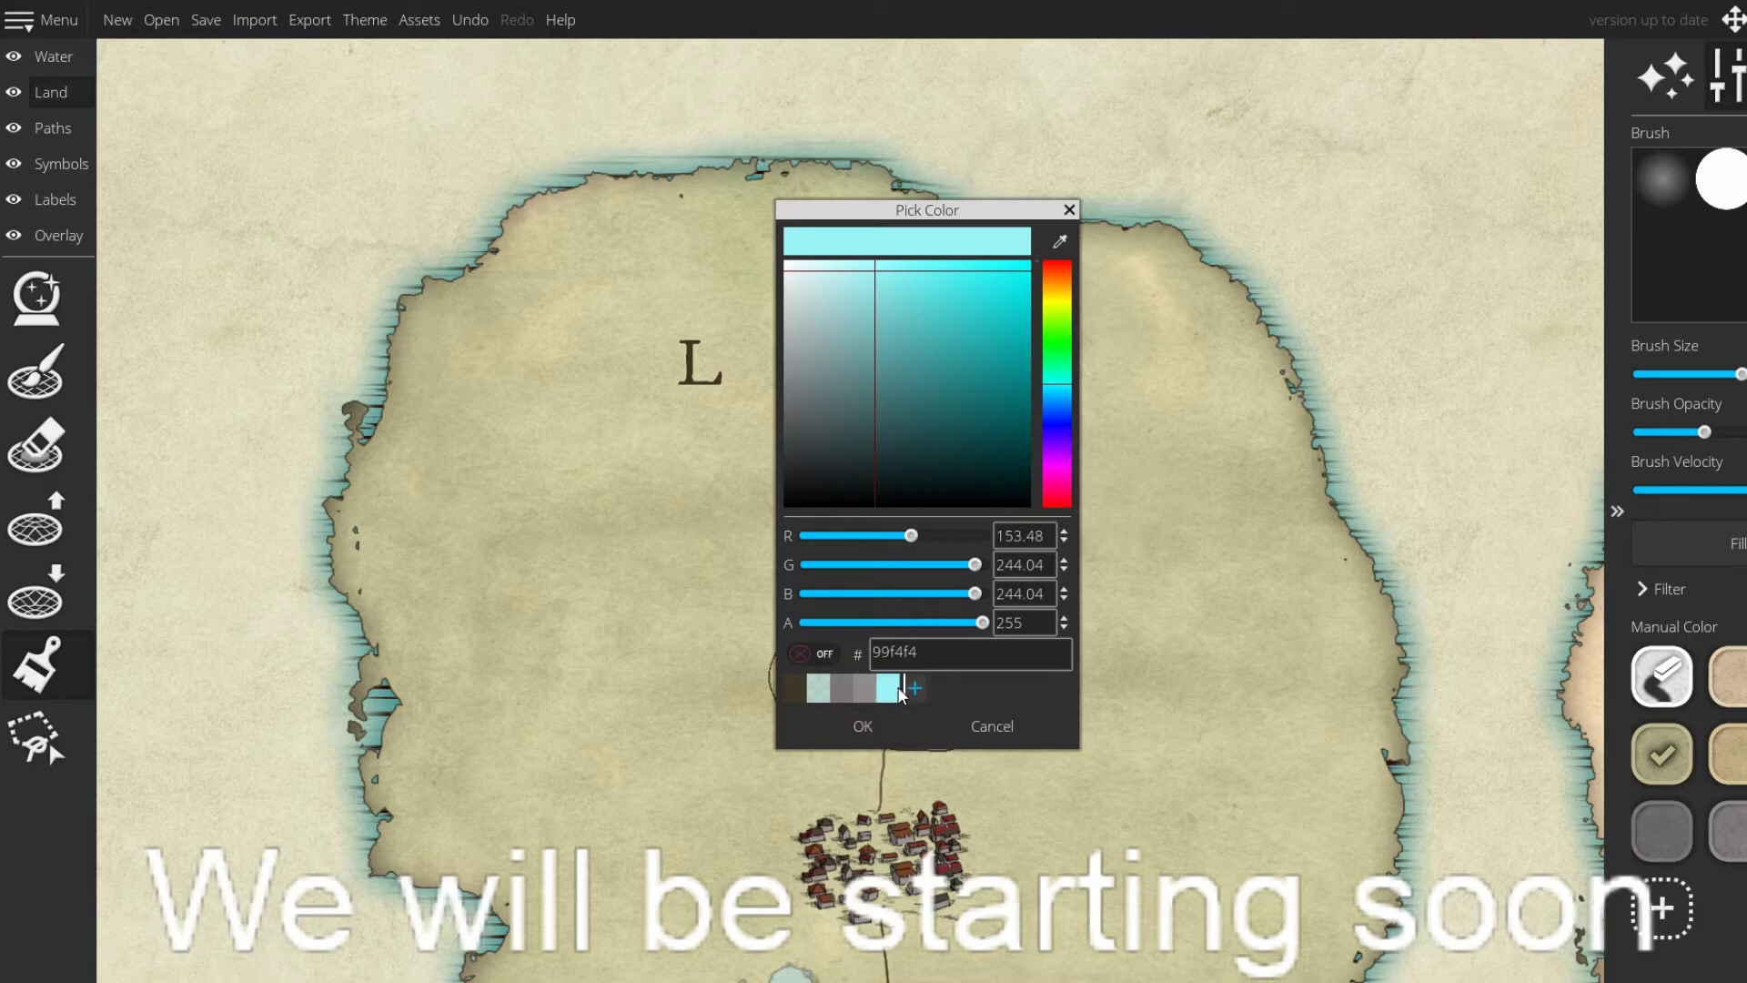
pyautogui.click(893, 734)
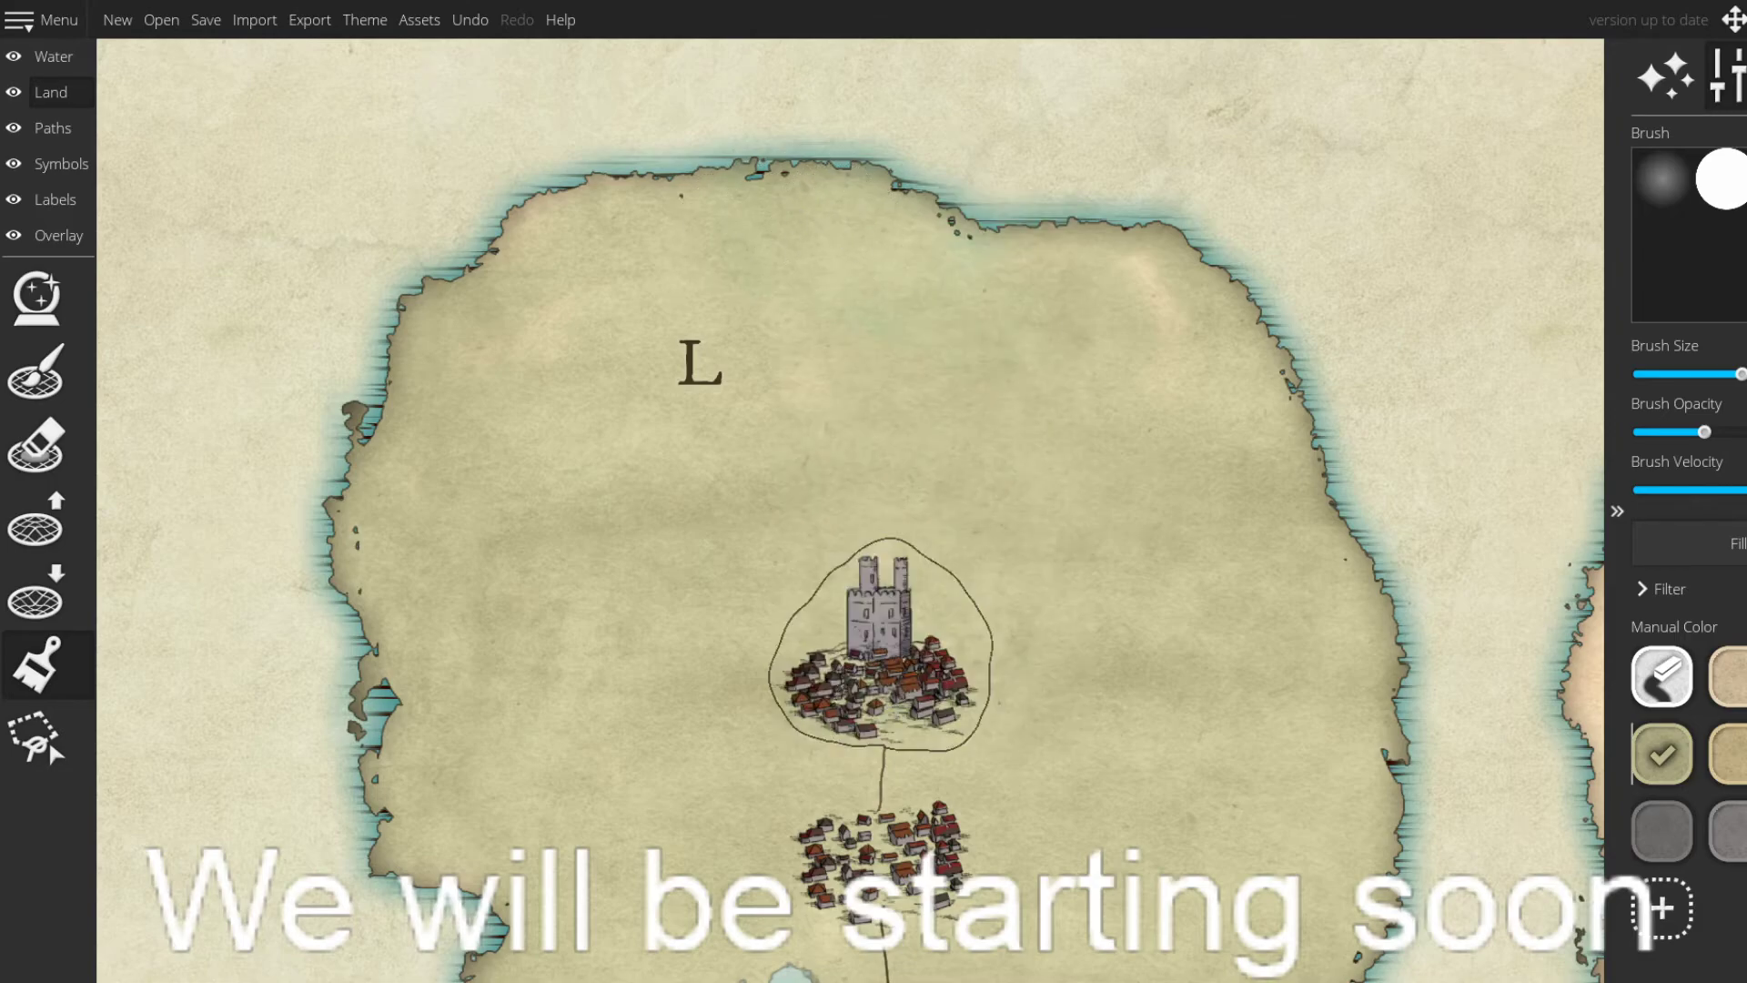
# - Paint a light cyan patch on landmass L's northern coast, undo the last stroke and repaint the area green
pyautogui.moveTo(792, 203)
pyautogui.mouseDown()
pyautogui.moveTo(891, 232)
pyautogui.moveTo(839, 223)
pyautogui.moveTo(891, 204)
pyautogui.moveTo(902, 224)
pyautogui.moveTo(724, 201)
pyautogui.moveTo(970, 256)
pyautogui.moveTo(911, 249)
pyautogui.moveTo(891, 201)
pyautogui.mouseUp()
pyautogui.moveTo(951, 172); pyautogui.dragTo(836, 227)
pyautogui.moveTo(833, 273)
pyautogui.mouseDown()
pyautogui.moveTo(643, 273)
pyautogui.moveTo(570, 251)
pyautogui.moveTo(741, 343)
pyautogui.moveTo(834, 324)
pyautogui.moveTo(765, 304)
pyautogui.moveTo(771, 273)
pyautogui.mouseUp()
pyautogui.hotkey('ctrl', 'z')
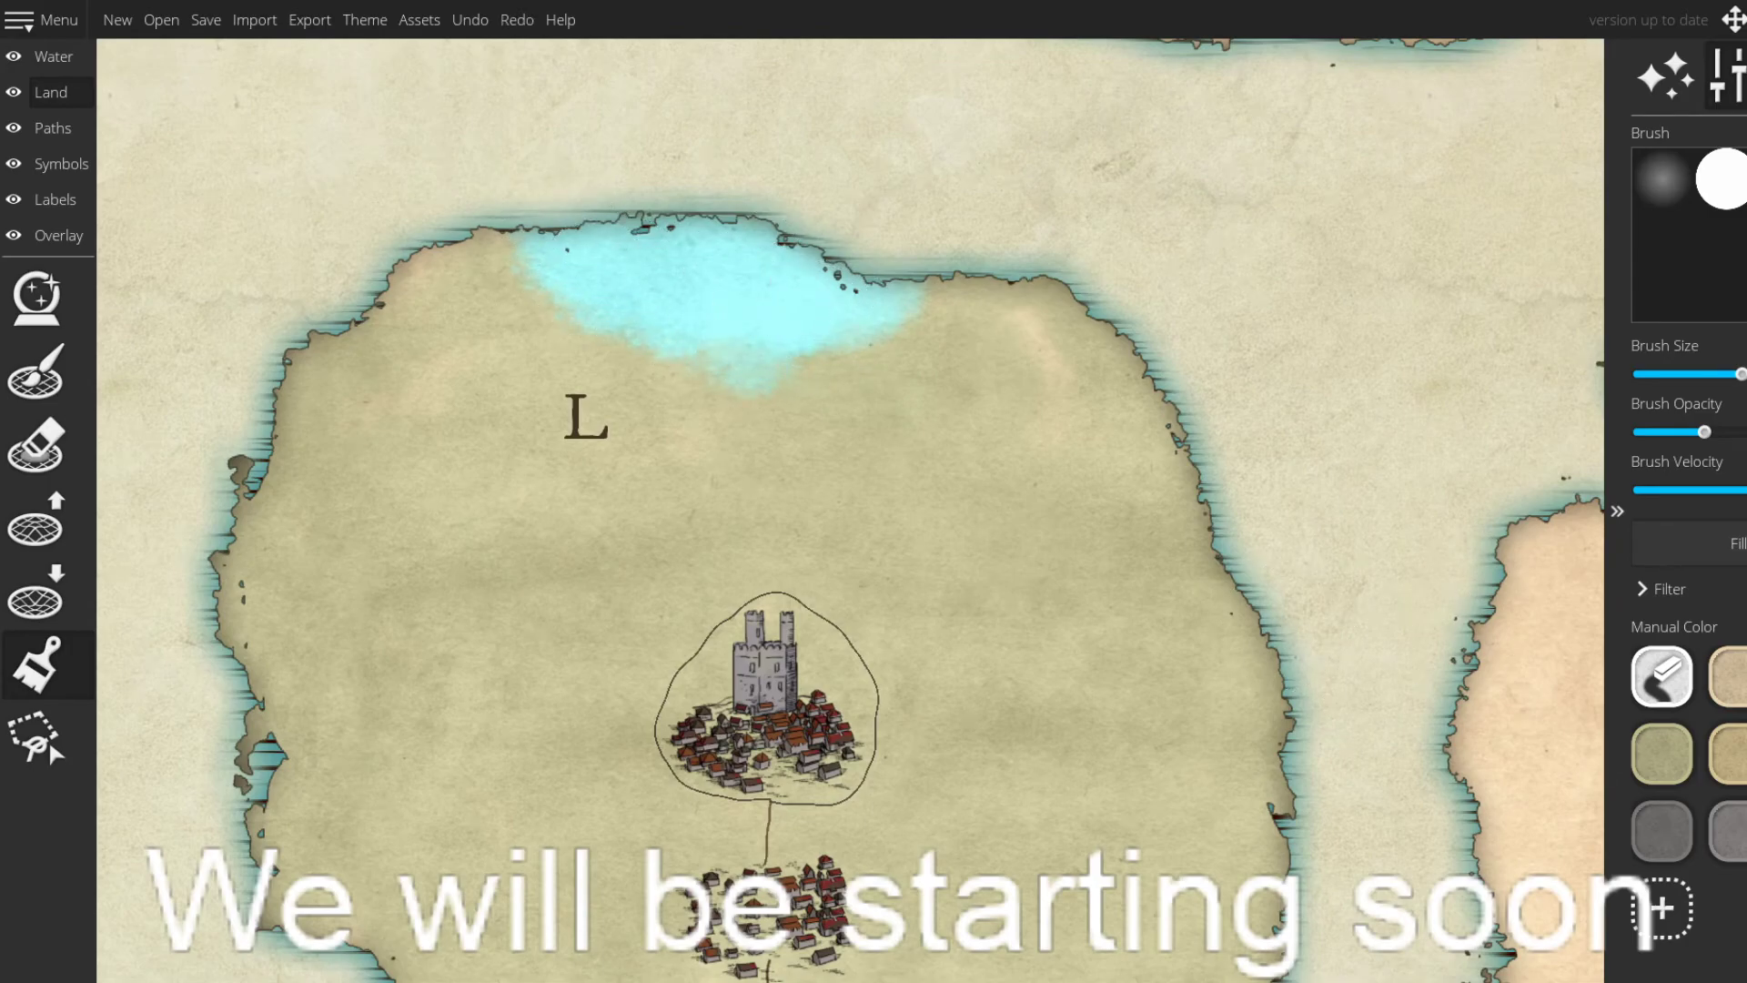
pyautogui.click(1679, 739)
pyautogui.moveTo(664, 249)
pyautogui.mouseDown()
pyautogui.moveTo(607, 238)
pyautogui.moveTo(594, 275)
pyautogui.moveTo(651, 283)
pyautogui.moveTo(638, 258)
pyautogui.moveTo(567, 276)
pyautogui.moveTo(523, 260)
pyautogui.moveTo(679, 338)
pyautogui.moveTo(577, 284)
pyautogui.moveTo(746, 342)
pyautogui.moveTo(817, 334)
pyautogui.moveTo(805, 268)
pyautogui.moveTo(928, 308)
pyautogui.mouseUp()
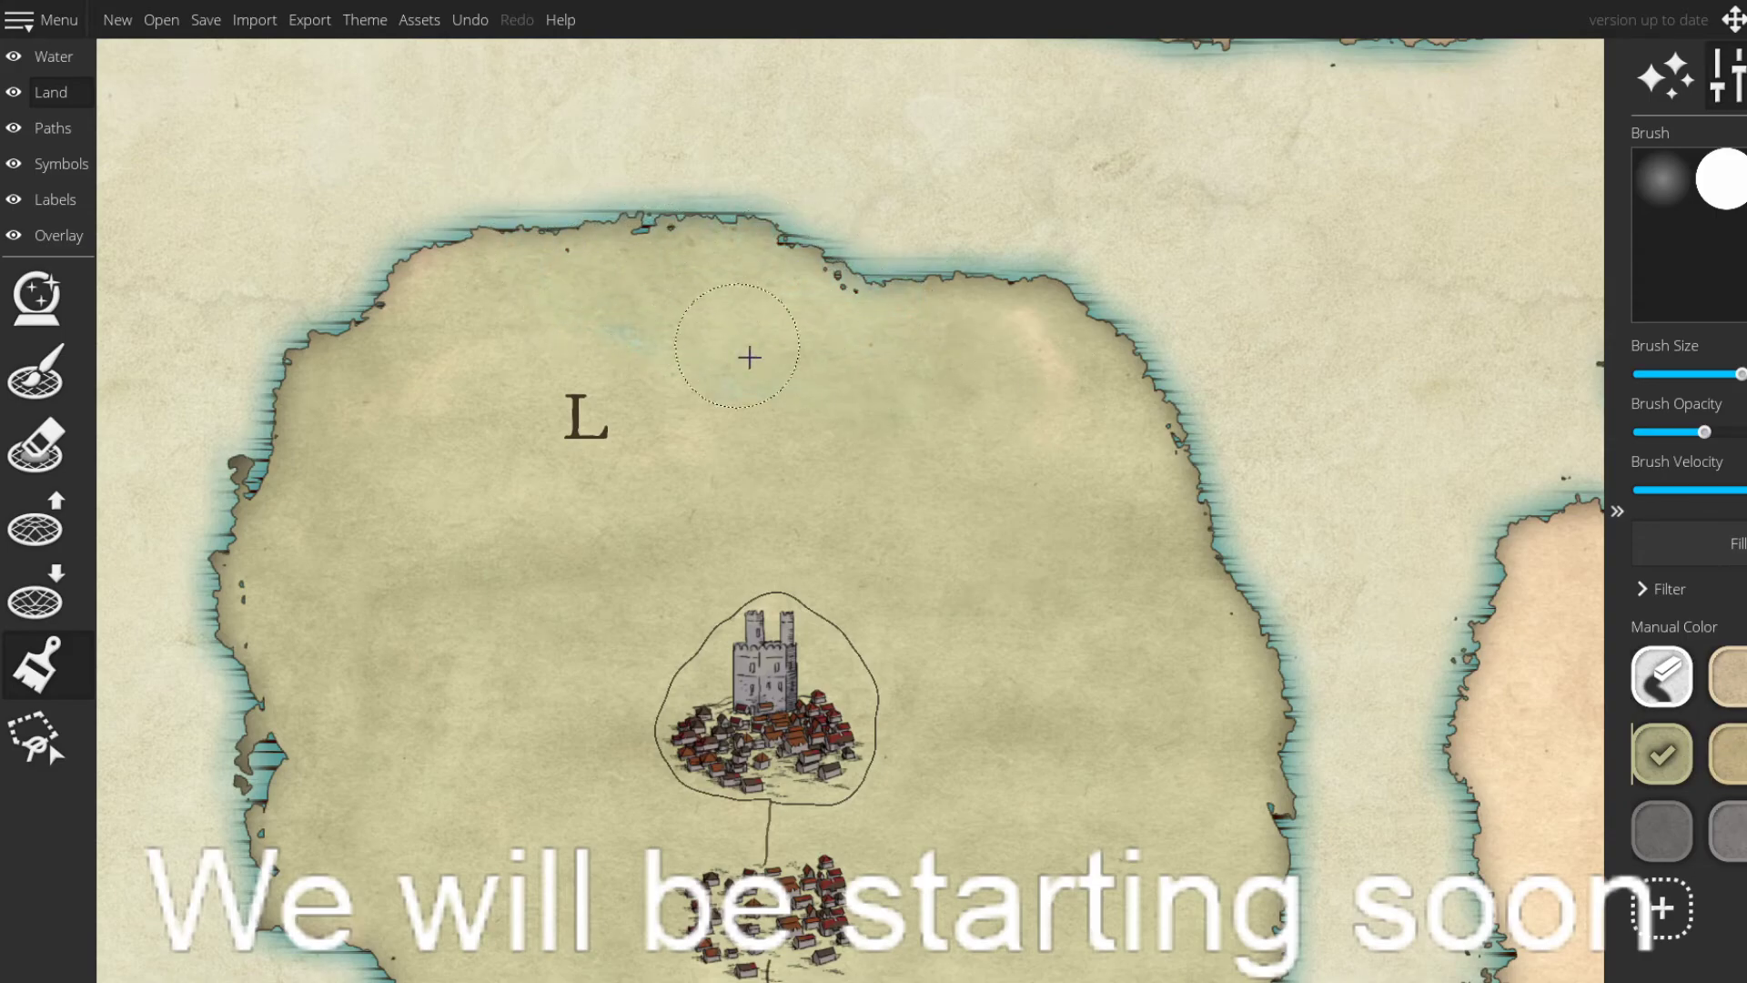
# - Paint a light cyan strip along the northeastern coast of landmass L
pyautogui.moveTo(808, 344); pyautogui.dragTo(701, 484)
pyautogui.moveTo(679, 361)
pyautogui.mouseDown()
pyautogui.moveTo(762, 421)
pyautogui.moveTo(666, 384)
pyautogui.moveTo(723, 421)
pyautogui.moveTo(675, 412)
pyautogui.moveTo(725, 429)
pyautogui.moveTo(900, 472)
pyautogui.moveTo(890, 452)
pyautogui.moveTo(1022, 472)
pyautogui.moveTo(669, 336)
pyautogui.mouseUp()
pyautogui.moveTo(989, 292); pyautogui.dragTo(811, 490)
pyautogui.moveTo(838, 226); pyautogui.dragTo(959, 207)
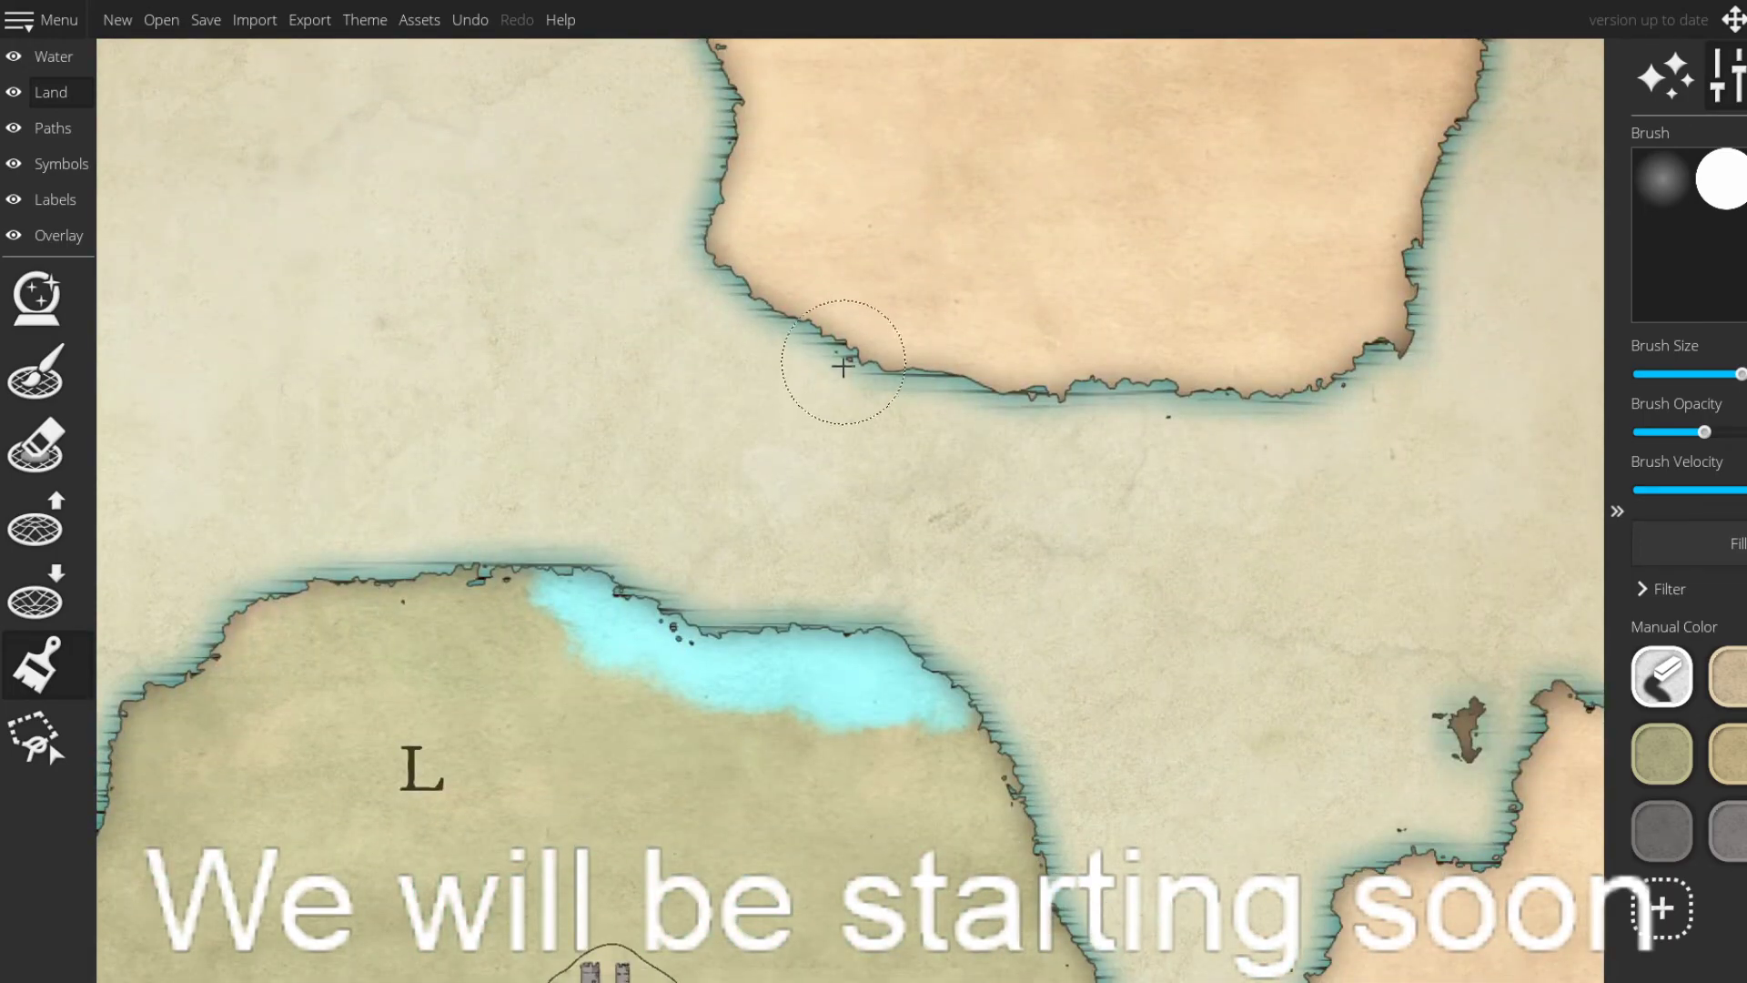
pyautogui.moveTo(846, 363); pyautogui.dragTo(1096, 349)
pyautogui.moveTo(959, 489); pyautogui.dragTo(872, 305)
pyautogui.moveTo(1151, 509)
pyautogui.mouseDown()
pyautogui.moveTo(1163, 521)
pyautogui.moveTo(1128, 529)
pyautogui.moveTo(1081, 518)
pyautogui.moveTo(893, 409)
pyautogui.moveTo(819, 431)
pyautogui.moveTo(719, 369)
pyautogui.moveTo(836, 437)
pyautogui.mouseUp()
pyautogui.moveTo(1063, 406); pyautogui.dragTo(950, 506)
pyautogui.moveTo(926, 315)
pyautogui.mouseDown()
pyautogui.moveTo(825, 465)
pyautogui.moveTo(780, 435)
pyautogui.moveTo(788, 264)
pyautogui.mouseUp()
pyautogui.moveTo(1090, 551); pyautogui.dragTo(1031, 378)
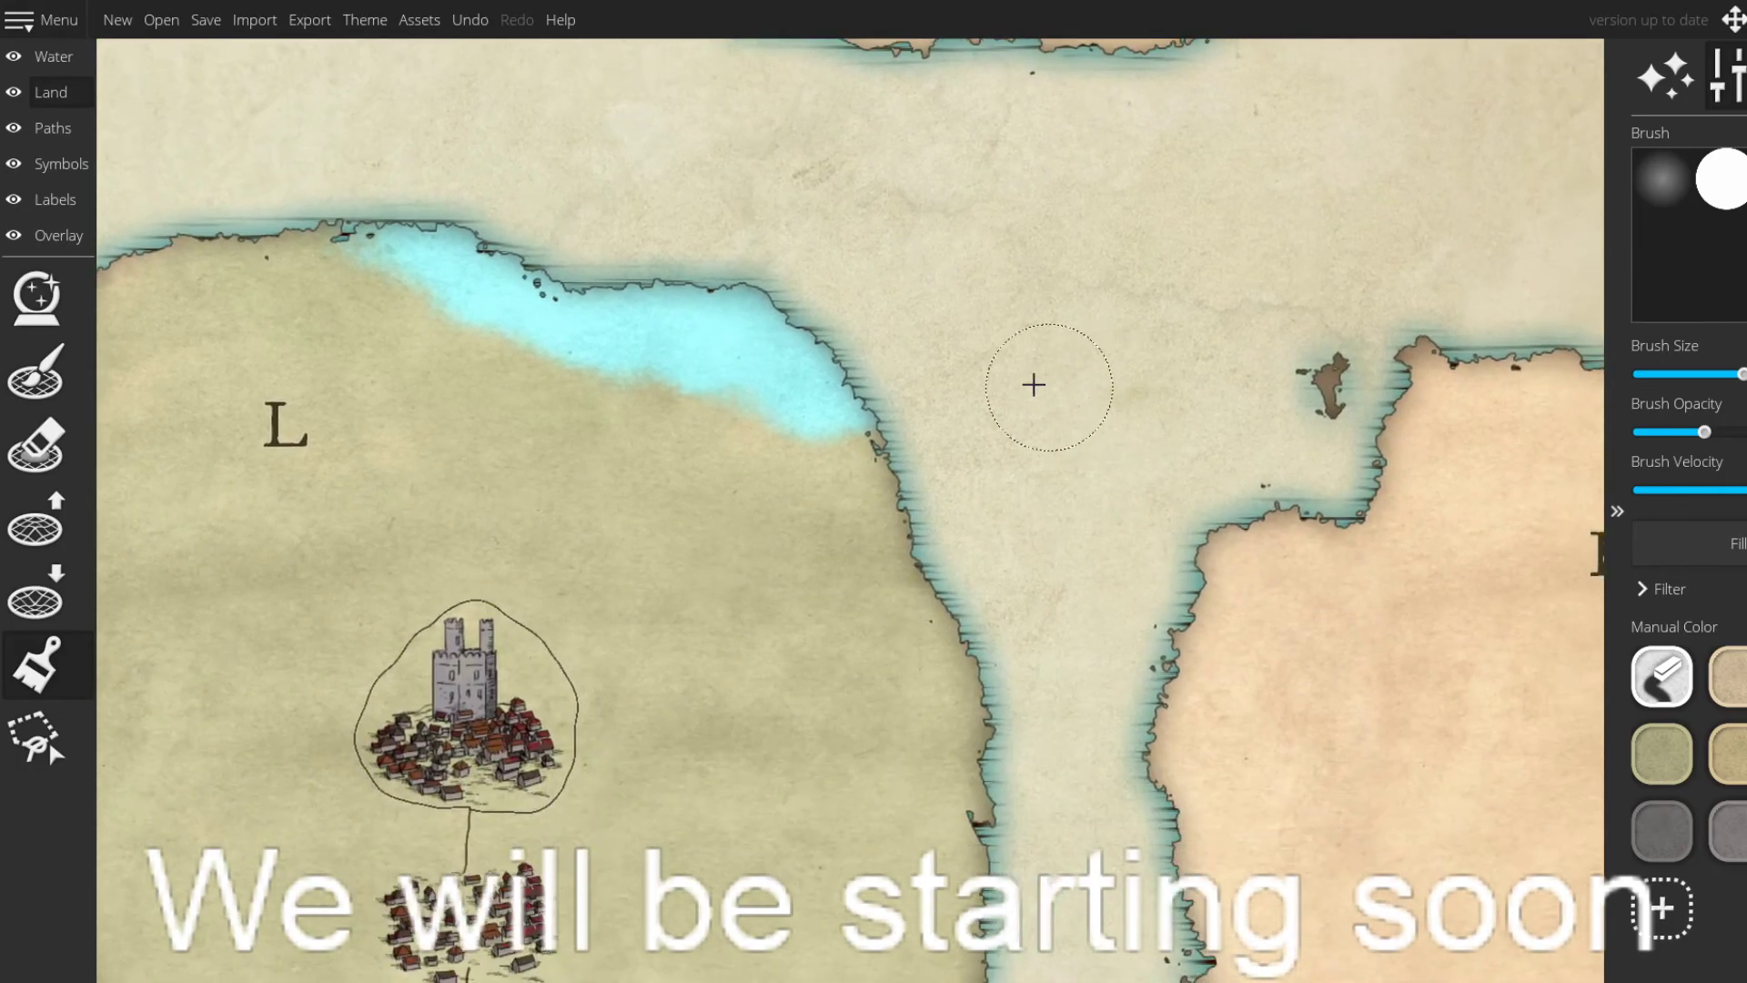
# - Examine the light cyan strip on landmass L and the coloring of the surrounding landmasses
pyautogui.moveTo(1075, 451); pyautogui.dragTo(1017, 289)
pyautogui.moveTo(768, 197); pyautogui.dragTo(850, 378)
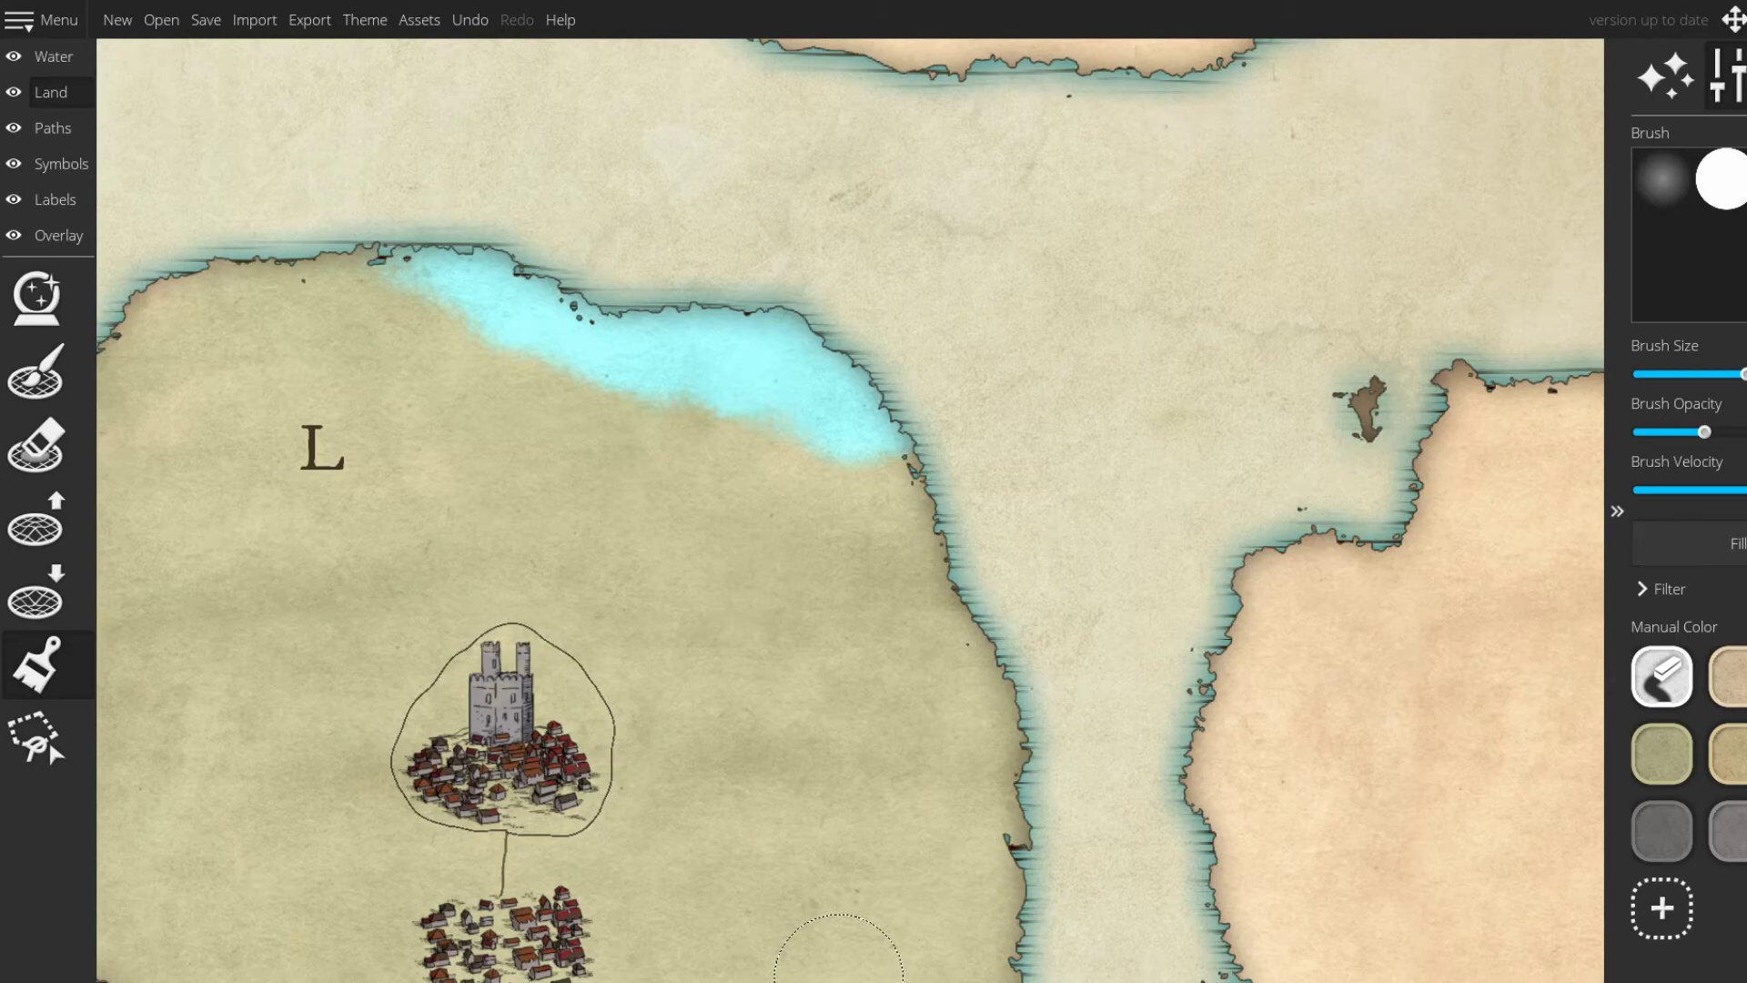
pyautogui.moveTo(641, 229); pyautogui.dragTo(784, 218)
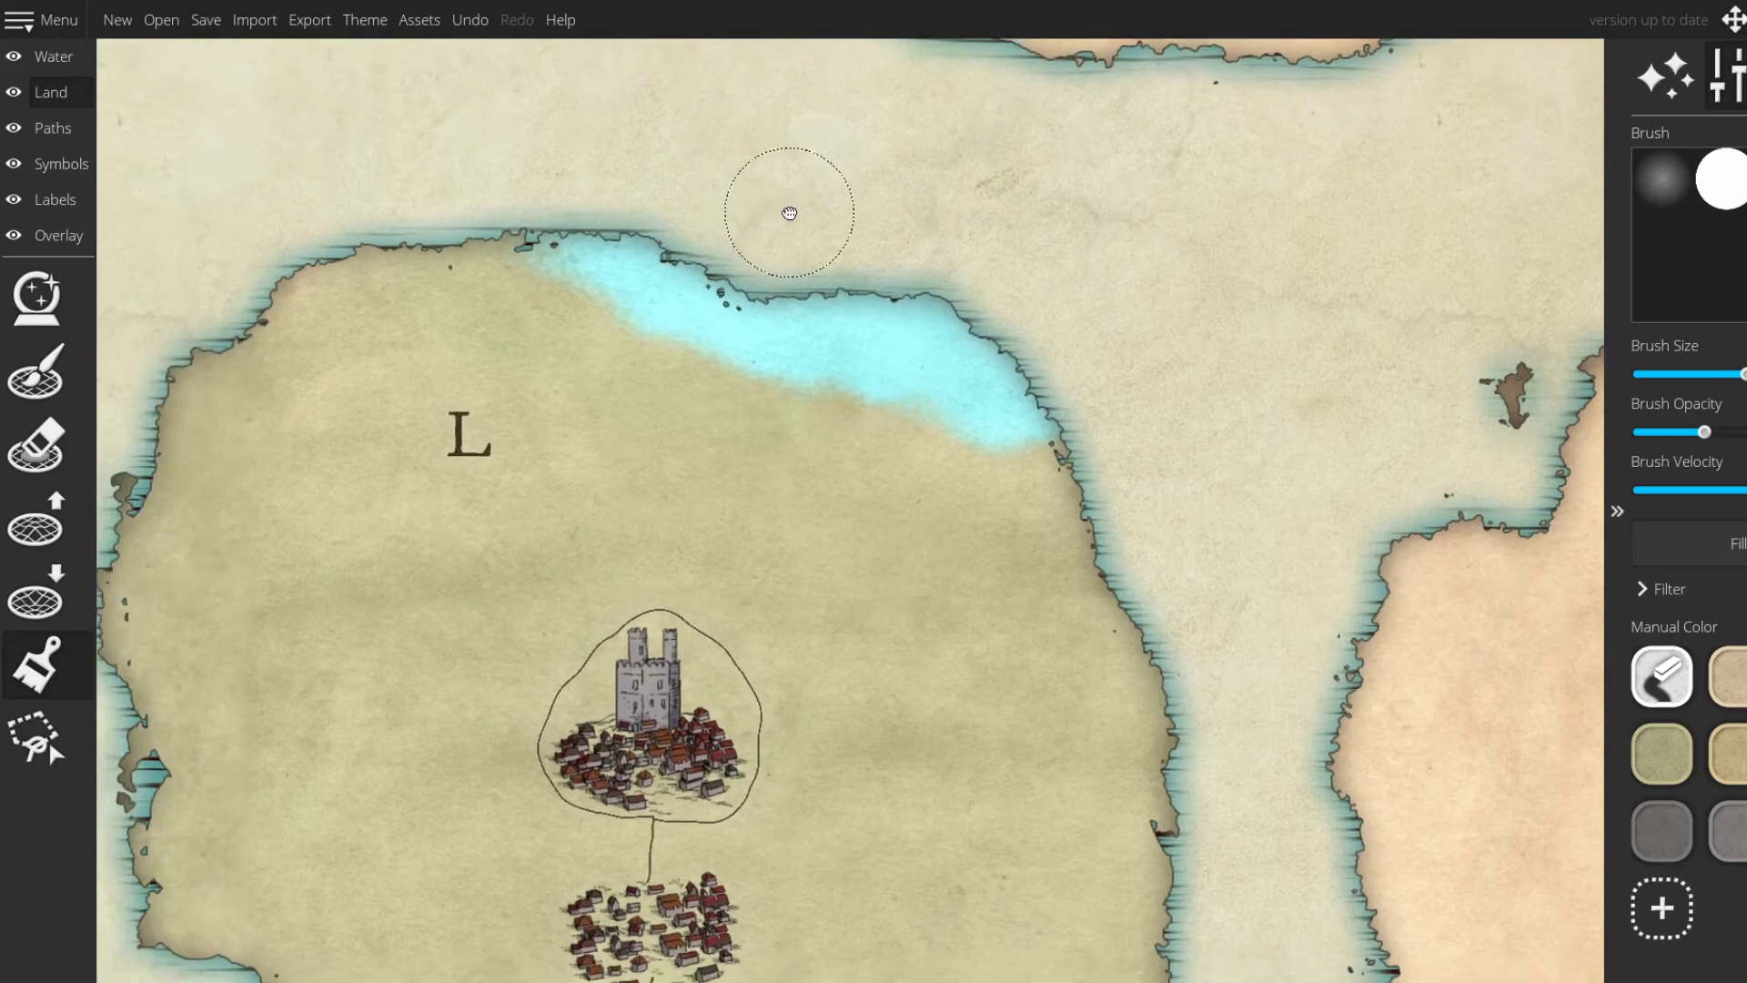
pyautogui.moveTo(769, 316); pyautogui.dragTo(1019, 222)
pyautogui.moveTo(831, 468); pyautogui.dragTo(983, 351)
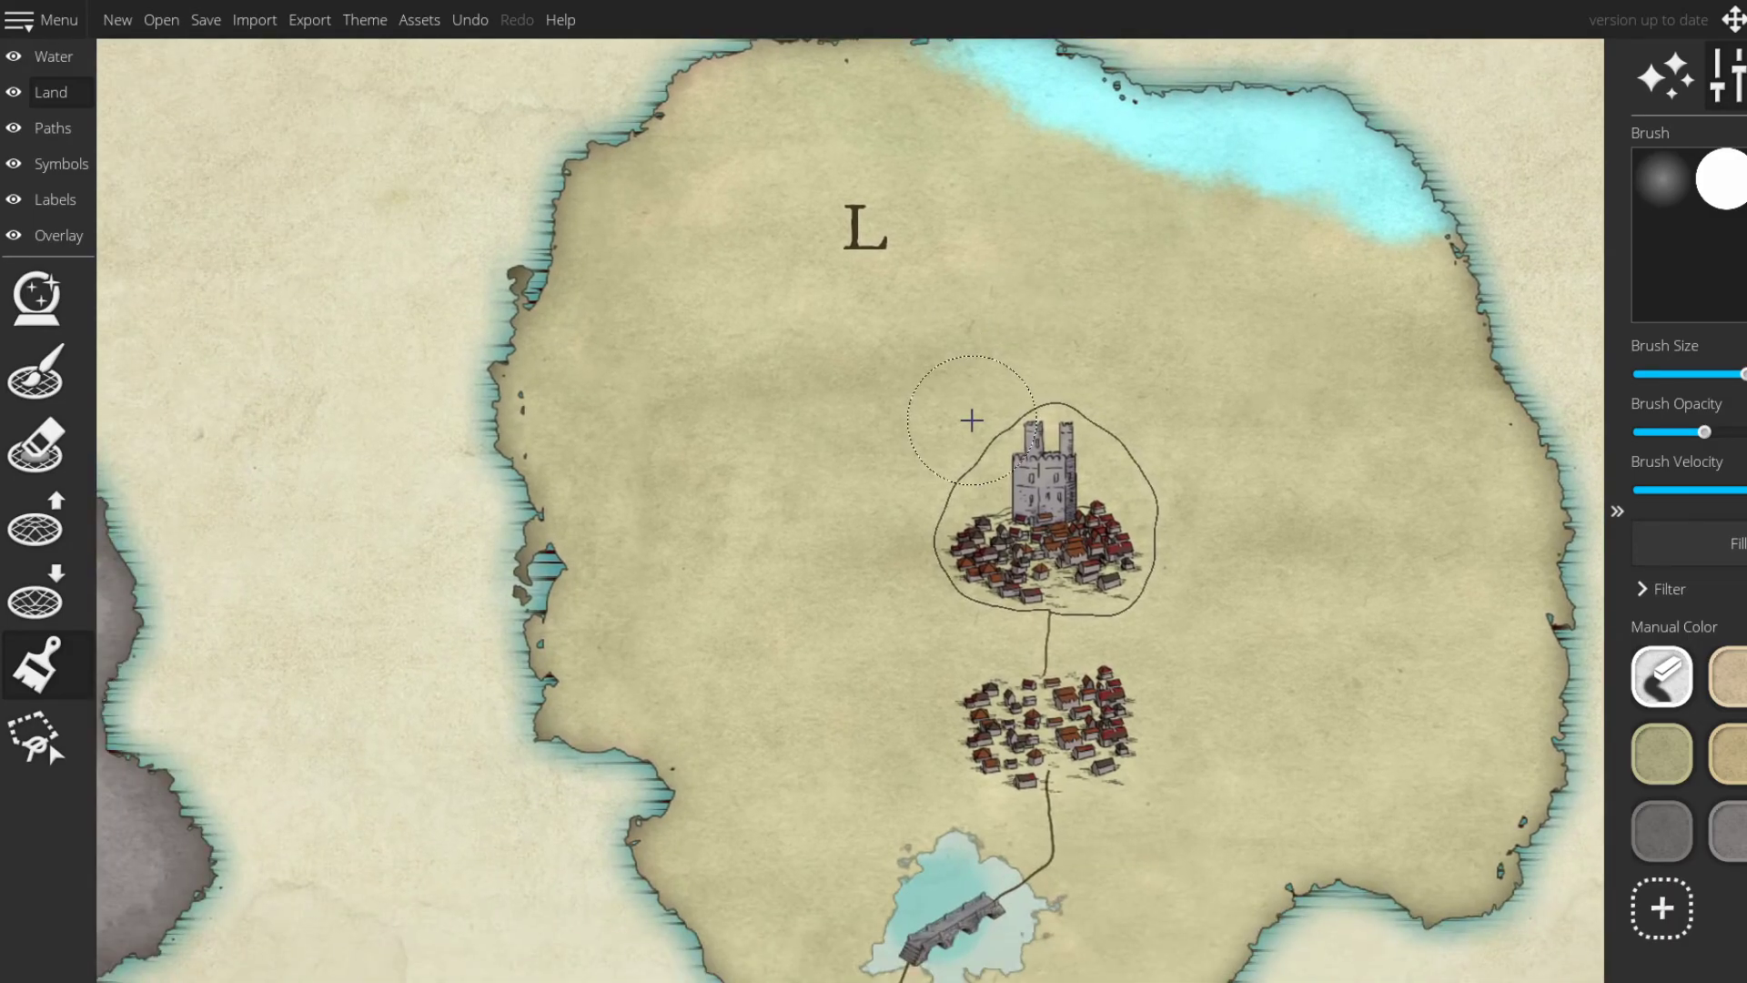
pyautogui.scroll(-3, 972, 420)
pyautogui.moveTo(959, 528); pyautogui.dragTo(909, 418)
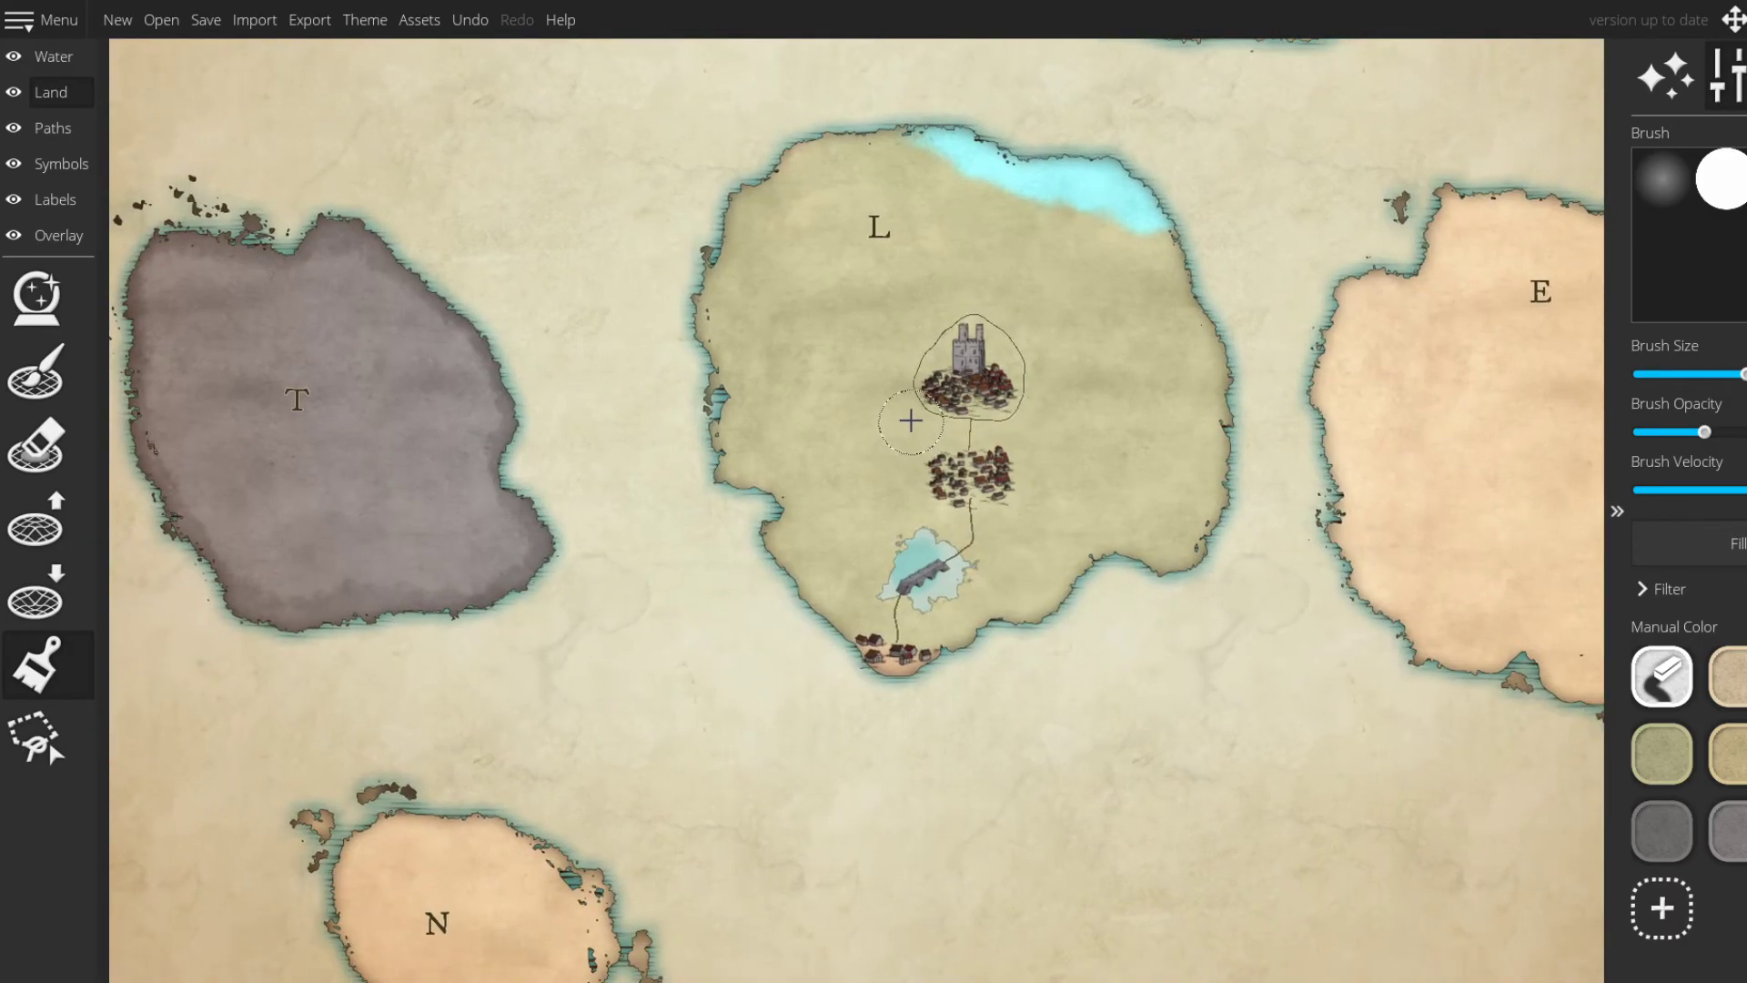
# - Set the custom land color to the paler cyan b4fdfd for landmass M and save it as a swatch
pyautogui.moveTo(1037, 394); pyautogui.dragTo(917, 408)
pyautogui.moveTo(1228, 342); pyautogui.dragTo(1119, 394)
pyautogui.moveTo(1029, 280); pyautogui.dragTo(1037, 538)
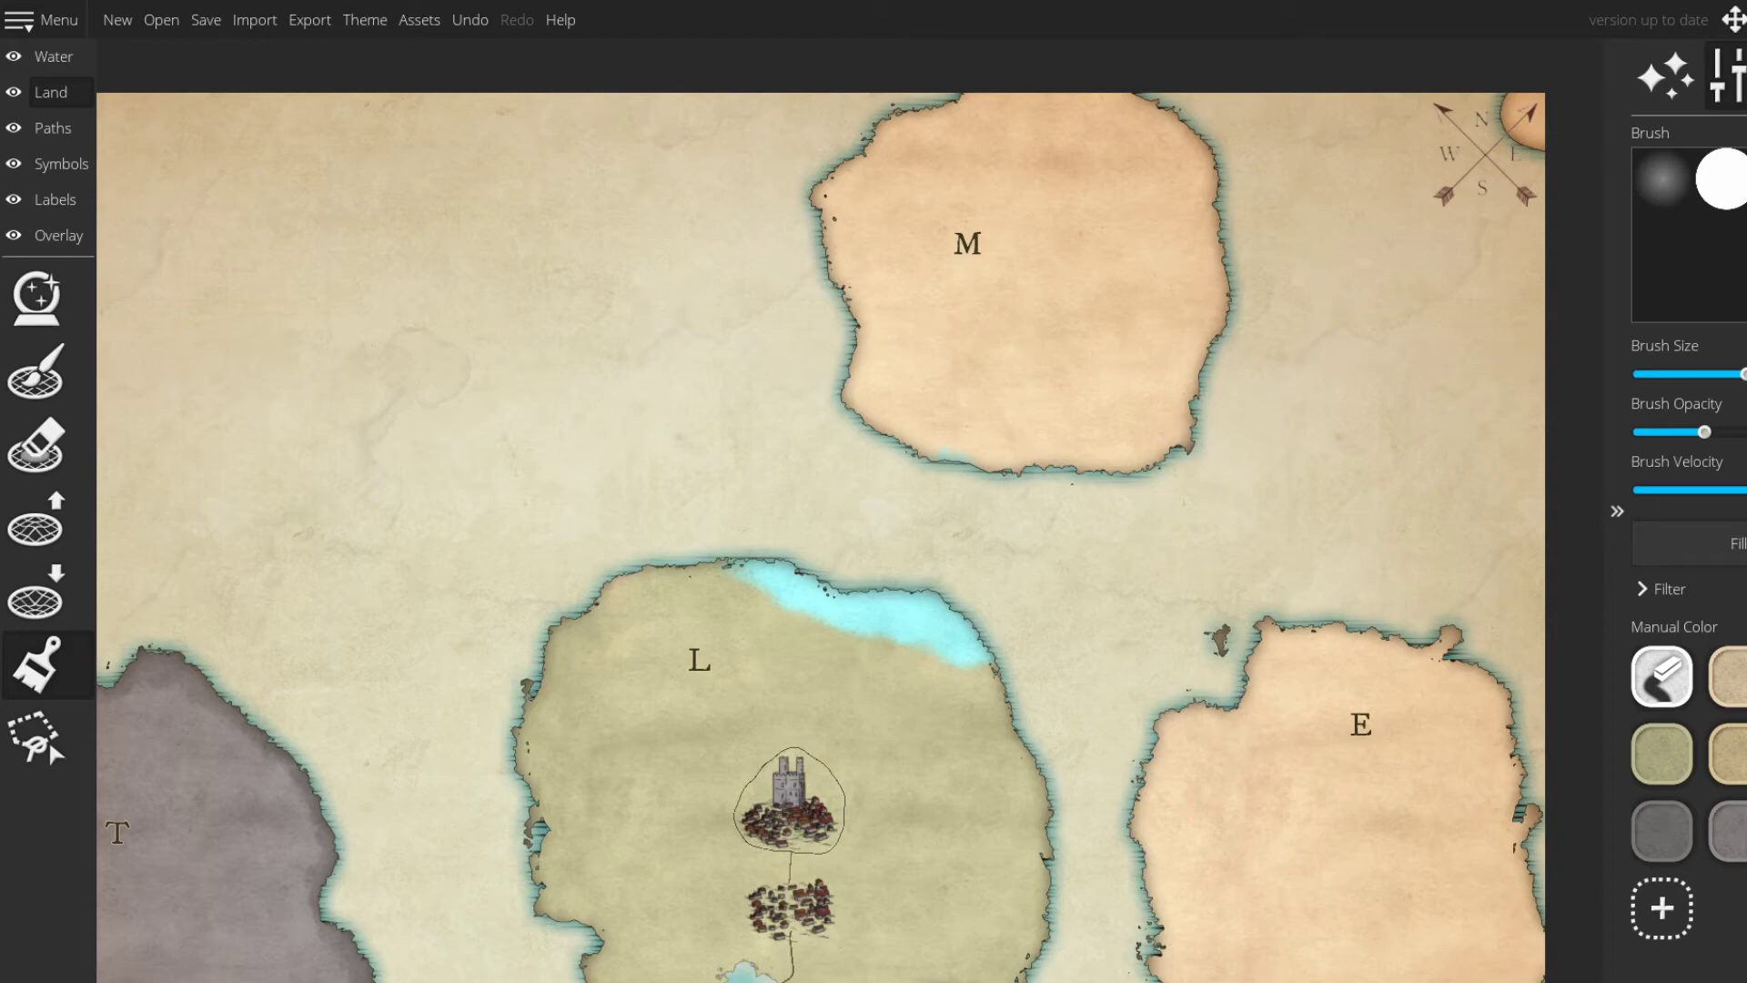
pyautogui.click(1662, 908)
pyautogui.moveTo(853, 266)
pyautogui.mouseDown()
pyautogui.moveTo(875, 287)
pyautogui.moveTo(843, 271)
pyautogui.moveTo(865, 263)
pyautogui.moveTo(837, 265)
pyautogui.moveTo(855, 263)
pyautogui.mouseUp()
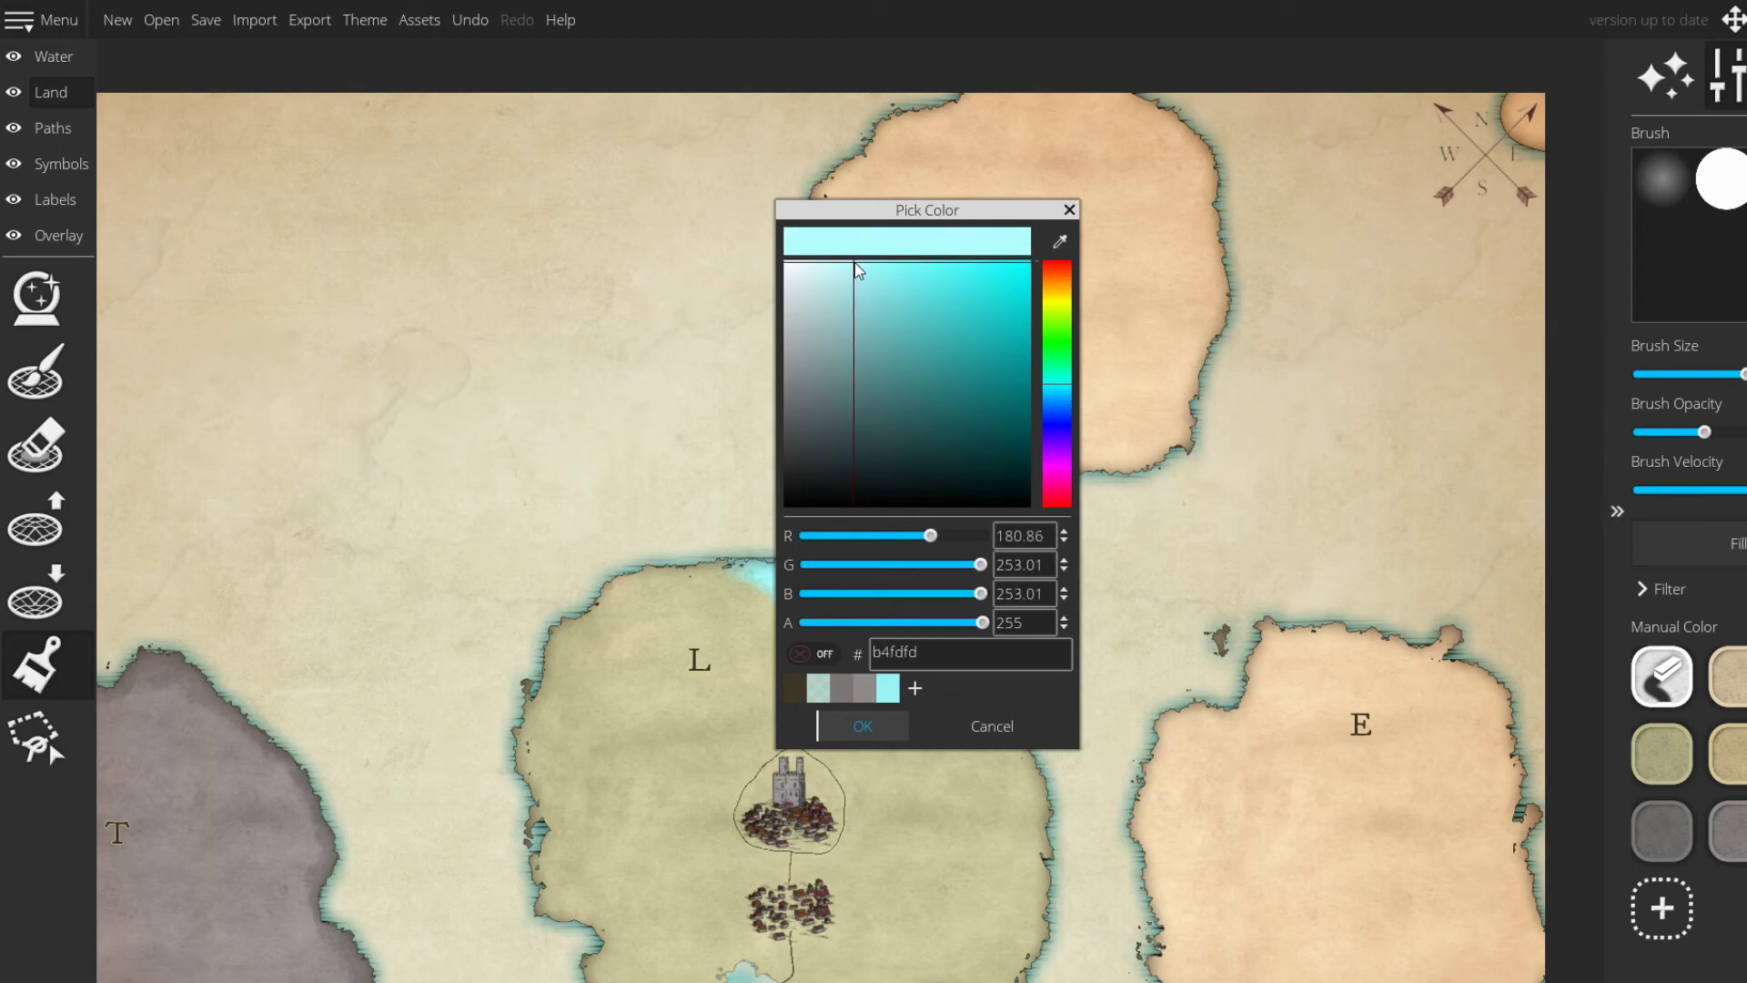
pyautogui.click(926, 689)
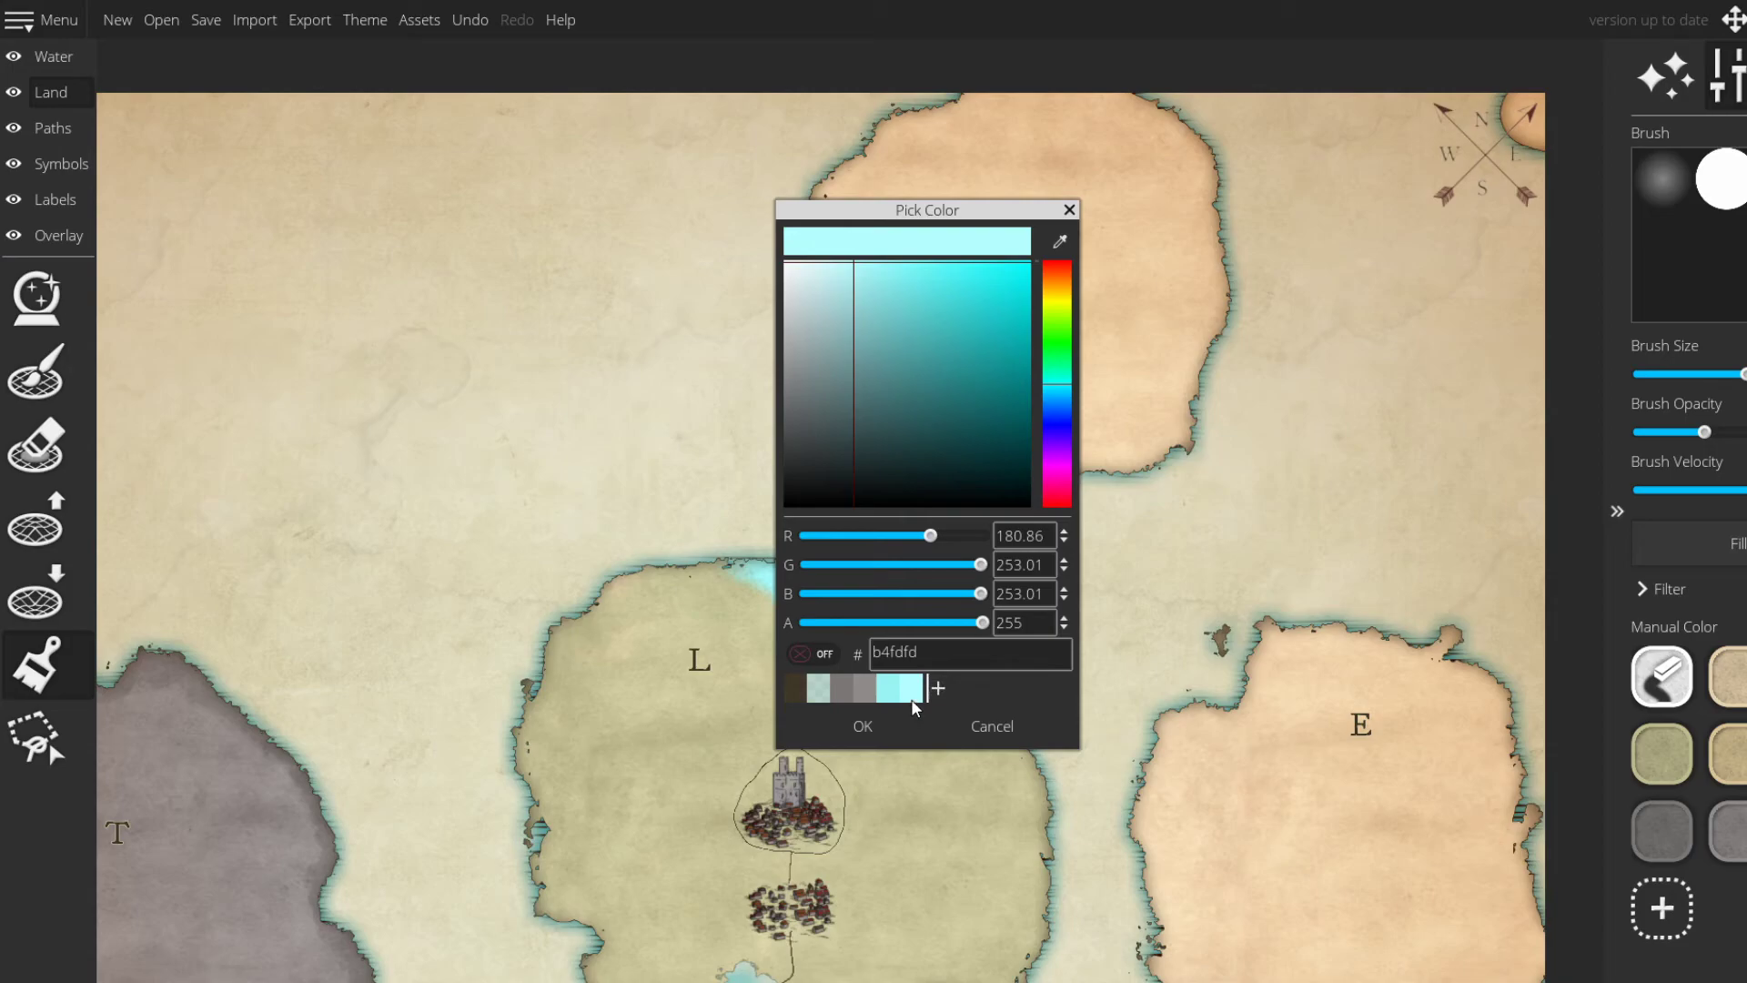
pyautogui.click(873, 725)
# - Paint a pale cyan patch over the southwestern coast of landmass M
pyautogui.moveTo(936, 416)
pyautogui.mouseDown()
pyautogui.moveTo(856, 396)
pyautogui.moveTo(925, 456)
pyautogui.moveTo(1014, 464)
pyautogui.moveTo(975, 422)
pyautogui.mouseUp()
pyautogui.moveTo(974, 421); pyautogui.dragTo(1003, 510)
pyautogui.moveTo(860, 662)
pyautogui.mouseDown()
pyautogui.moveTo(823, 659)
pyautogui.moveTo(940, 686)
pyautogui.moveTo(1004, 730)
pyautogui.moveTo(789, 626)
pyautogui.moveTo(911, 694)
pyautogui.moveTo(983, 708)
pyautogui.moveTo(988, 678)
pyautogui.moveTo(1080, 716)
pyautogui.moveTo(1003, 650)
pyautogui.mouseUp()
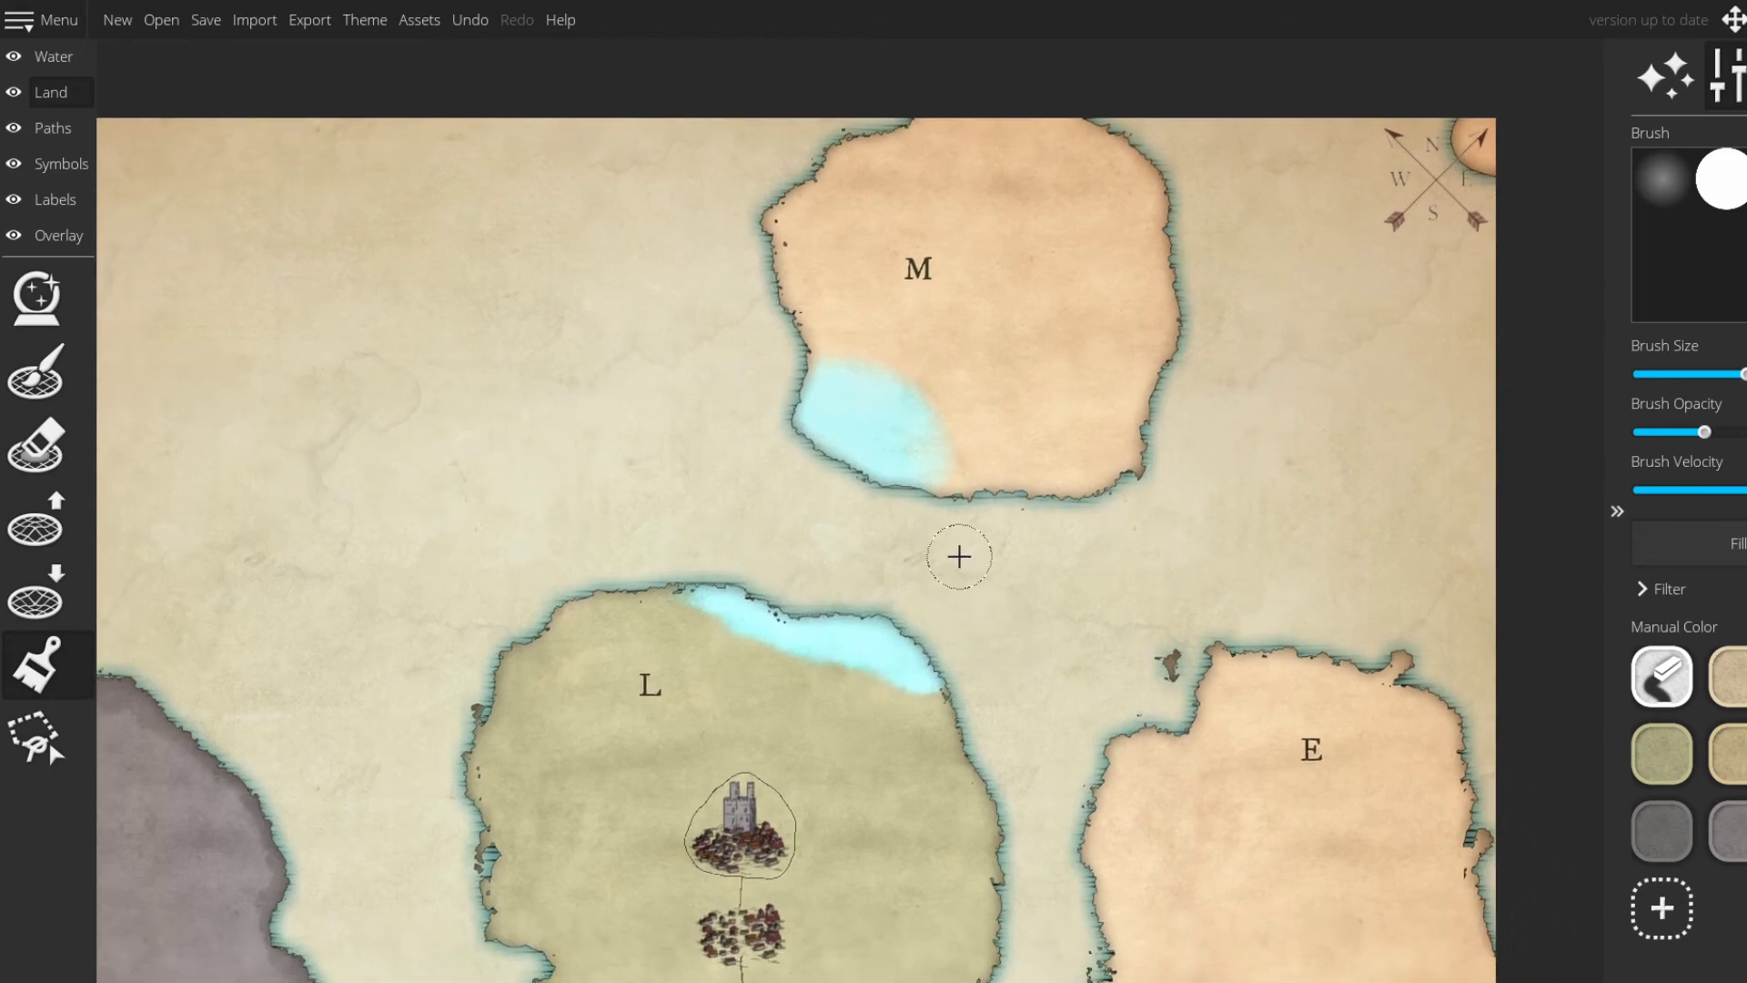
# - Examine the pale cyan patch on landmass M against the coloring of landmasses L, T and E
pyautogui.scroll(1, 959, 556)
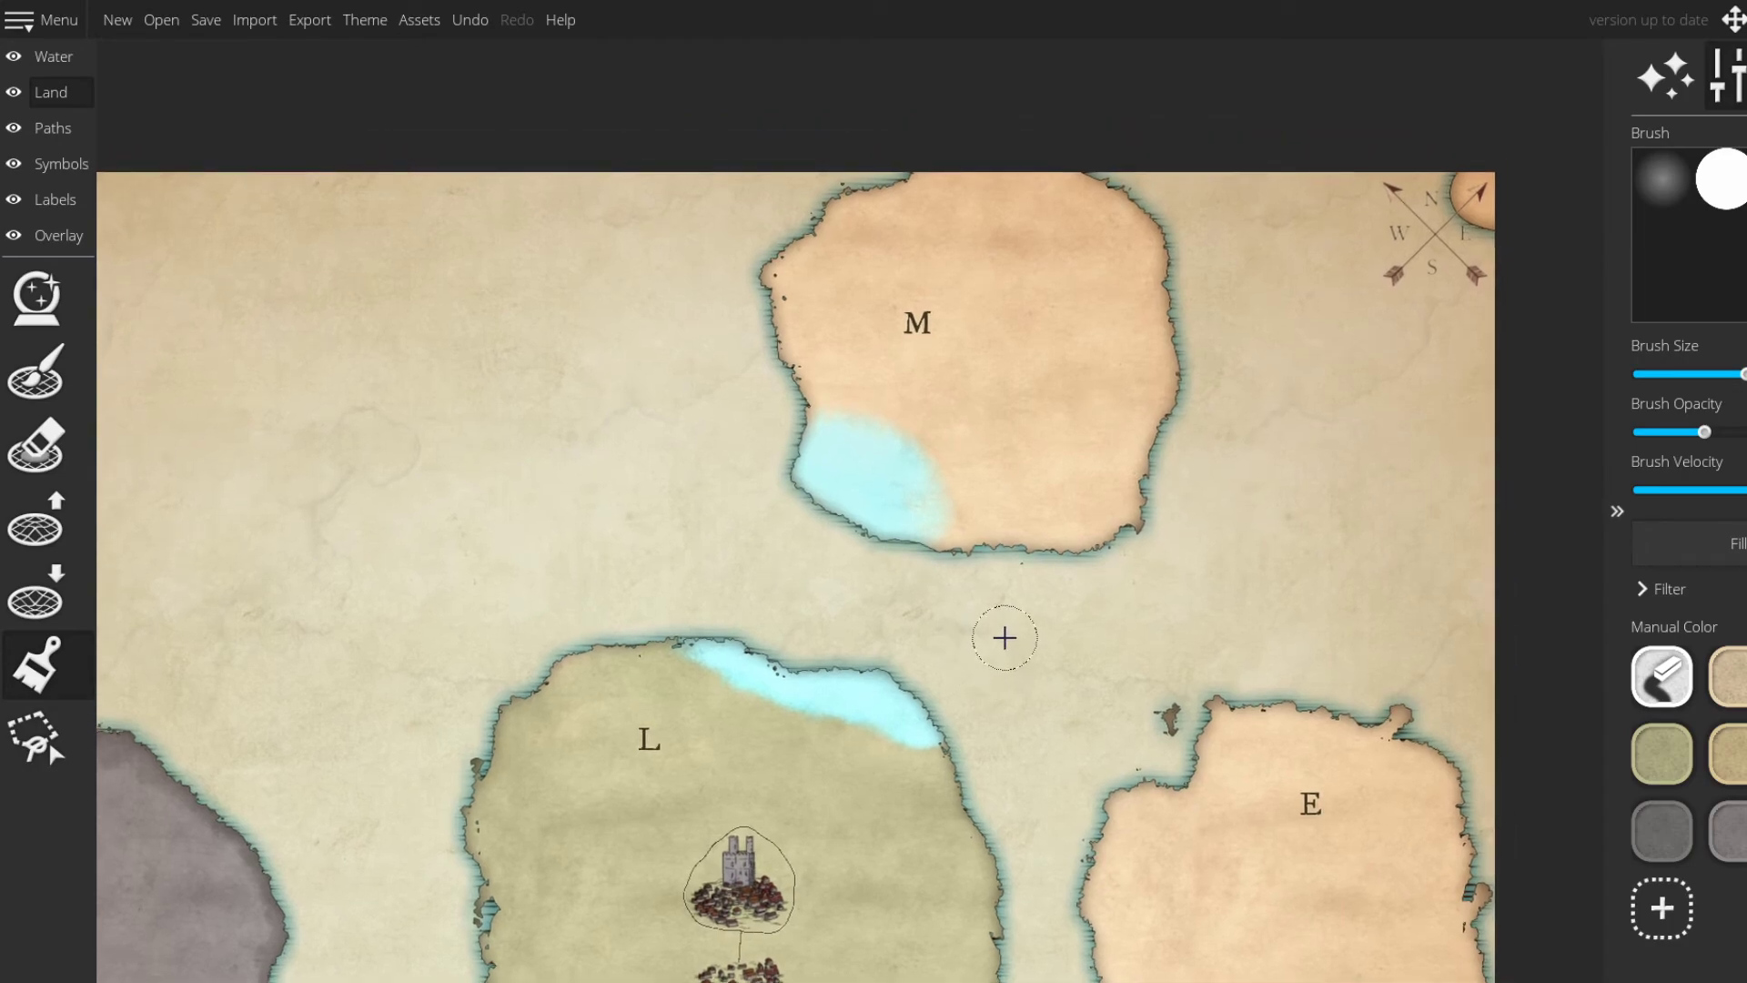
pyautogui.scroll(-10, 1004, 638)
pyautogui.hscroll(-4, 1041, 585)
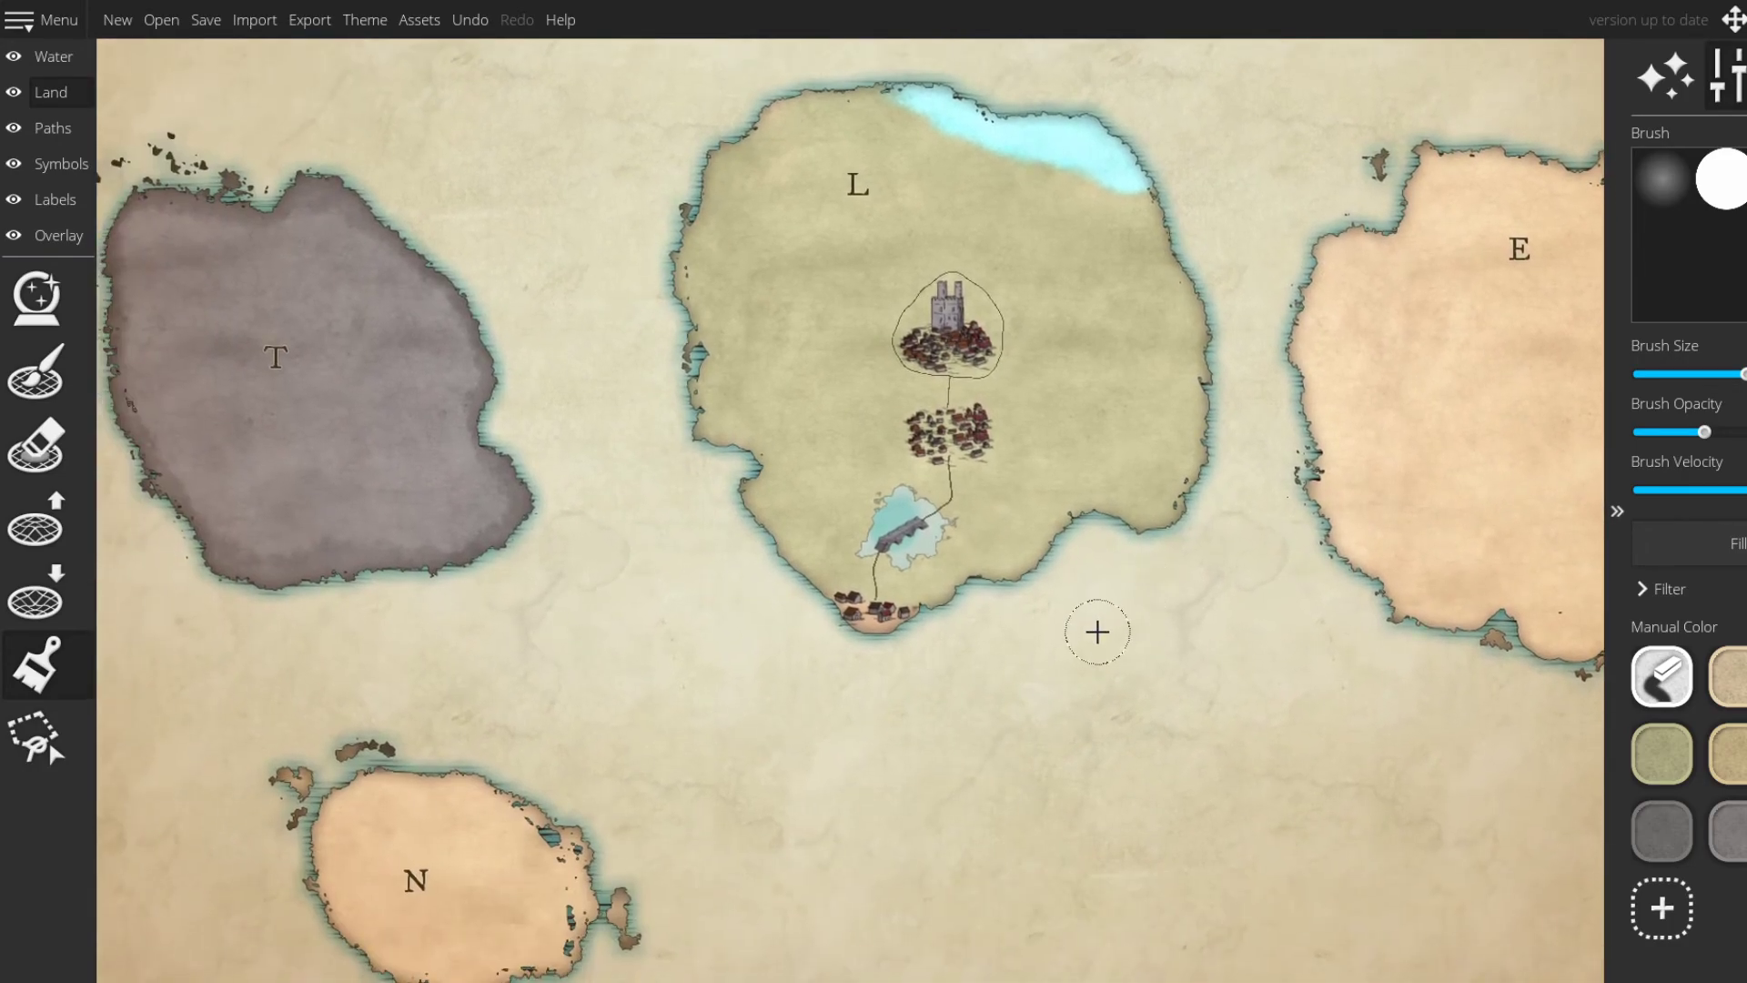
pyautogui.scroll(-1, 1098, 631)
pyautogui.hscroll(-1, 1097, 631)
pyautogui.scroll(3, 1065, 566)
pyautogui.hscroll(4, 1066, 566)
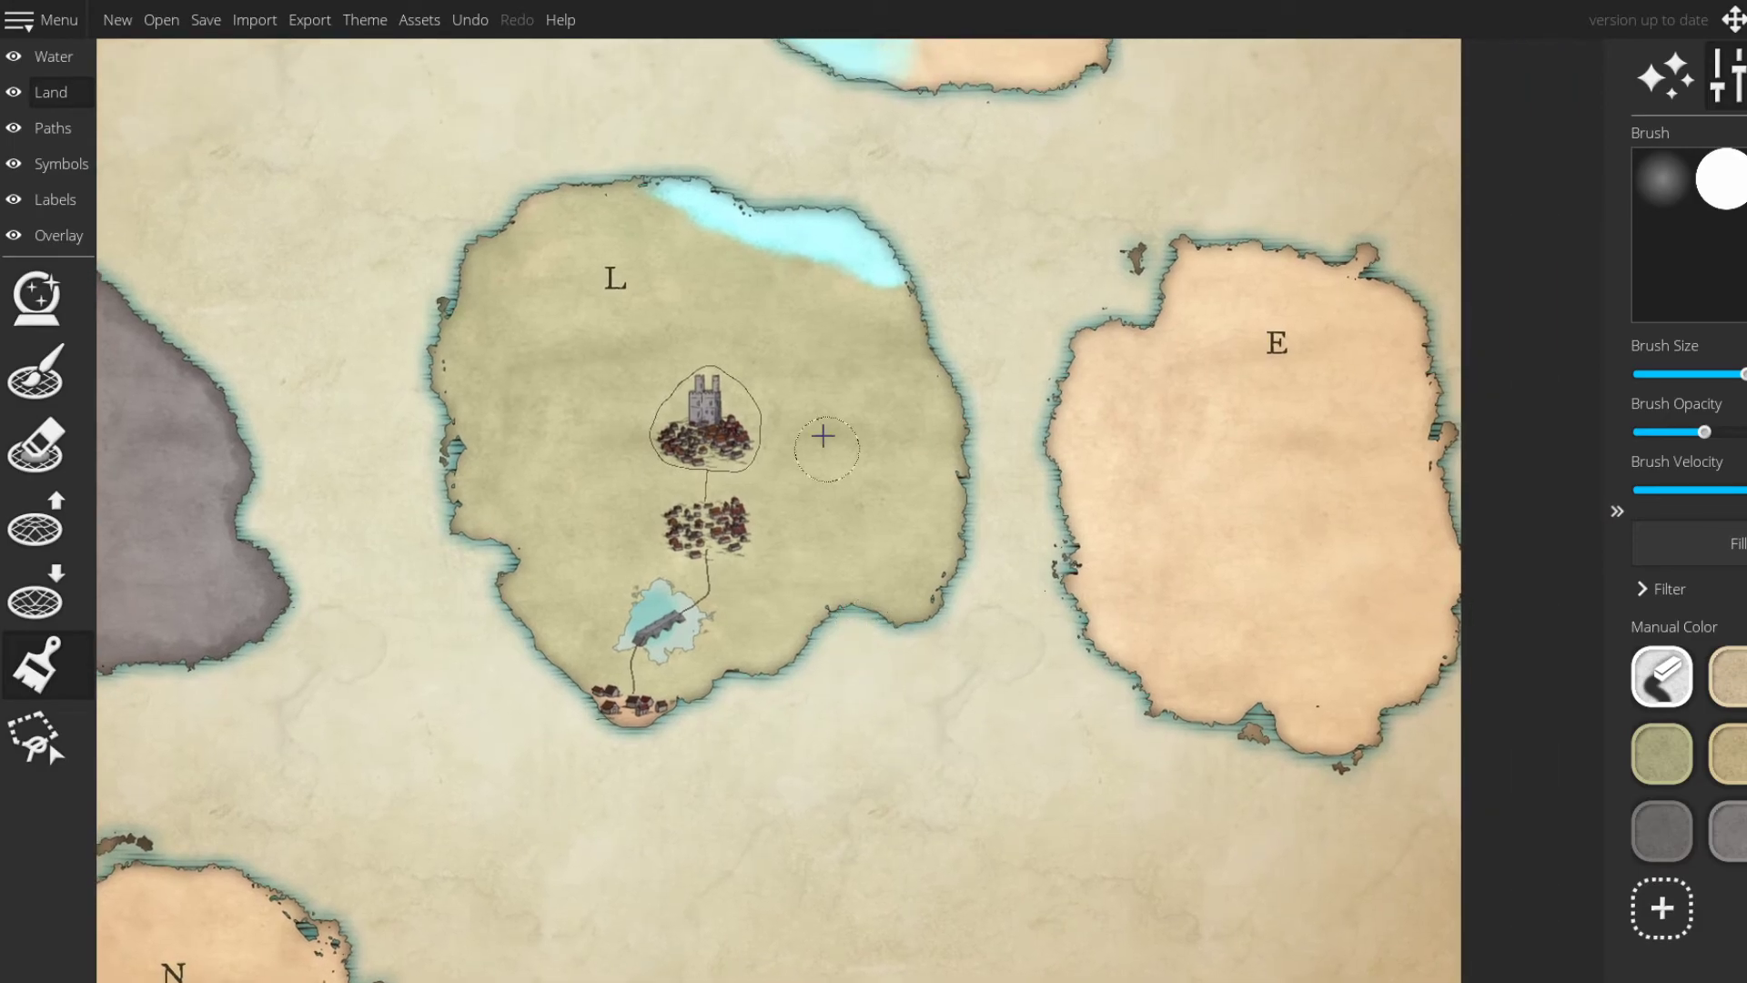
pyautogui.scroll(3, 831, 459)
pyautogui.hscroll(-1, 831, 459)
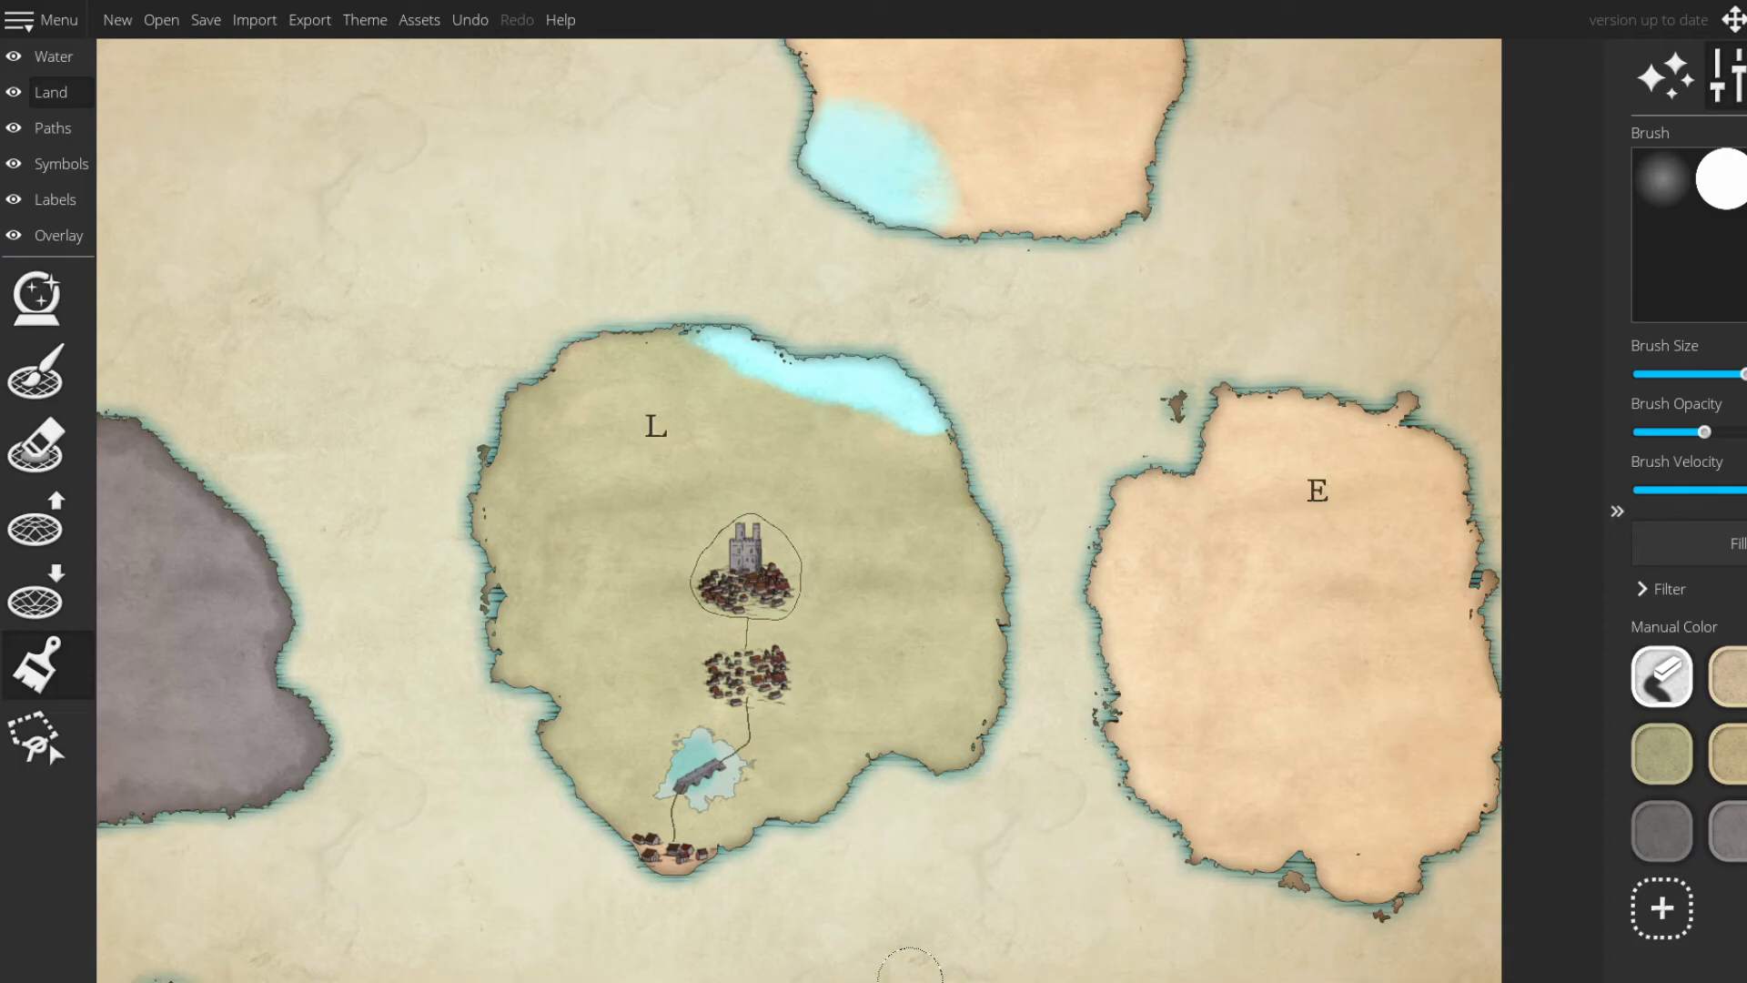
# - Erase the small landmass behind the compass rose in the map's northeastern corner
pyautogui.moveTo(929, 146); pyautogui.dragTo(889, 283)
pyautogui.moveTo(797, 224); pyautogui.dragTo(826, 321)
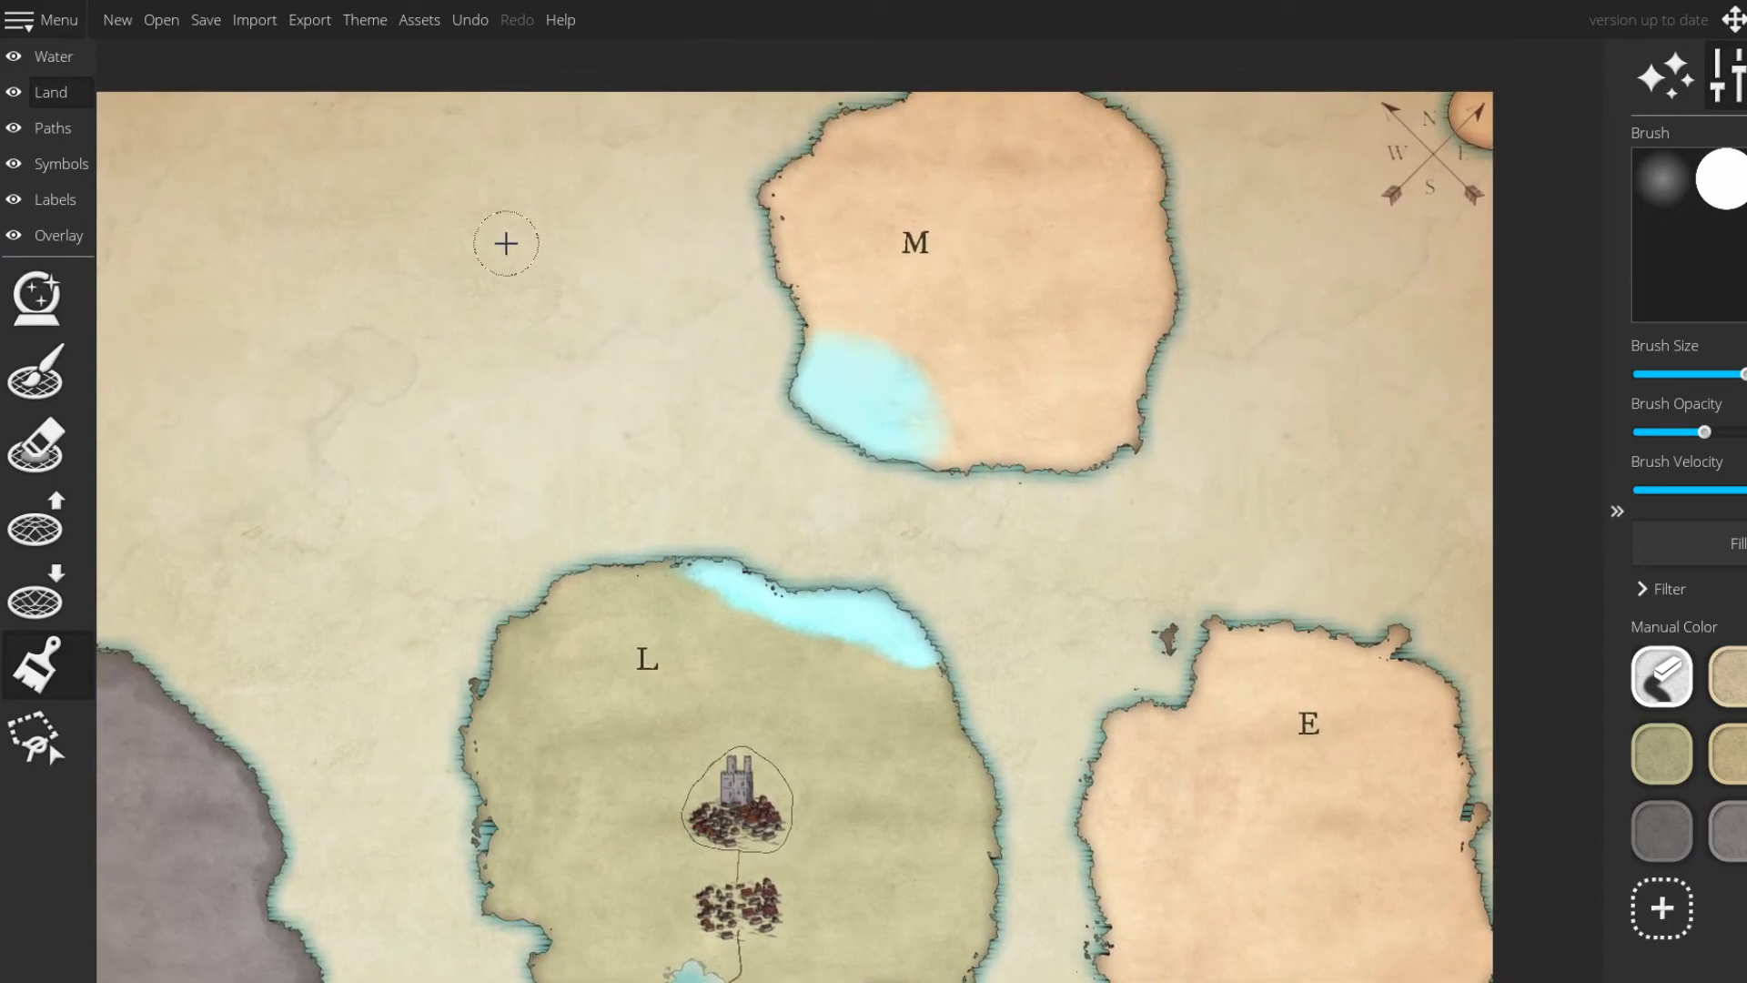
pyautogui.click(35, 445)
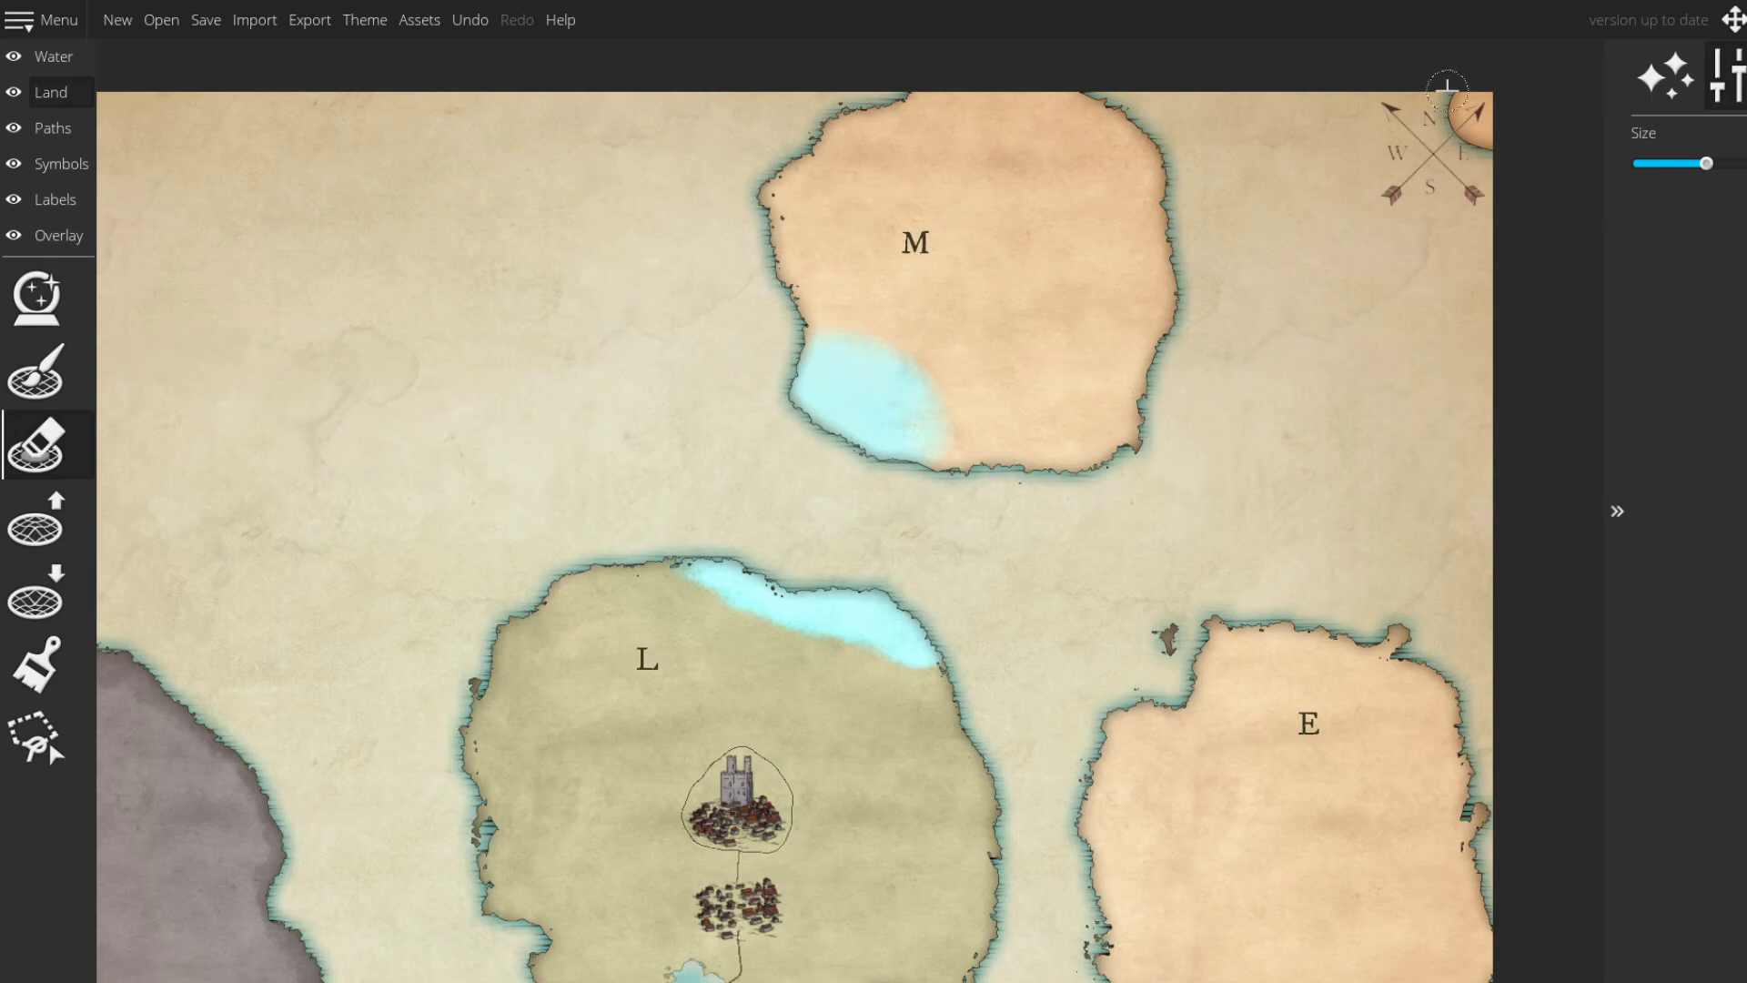
pyautogui.moveTo(1462, 119); pyautogui.dragTo(1463, 167)
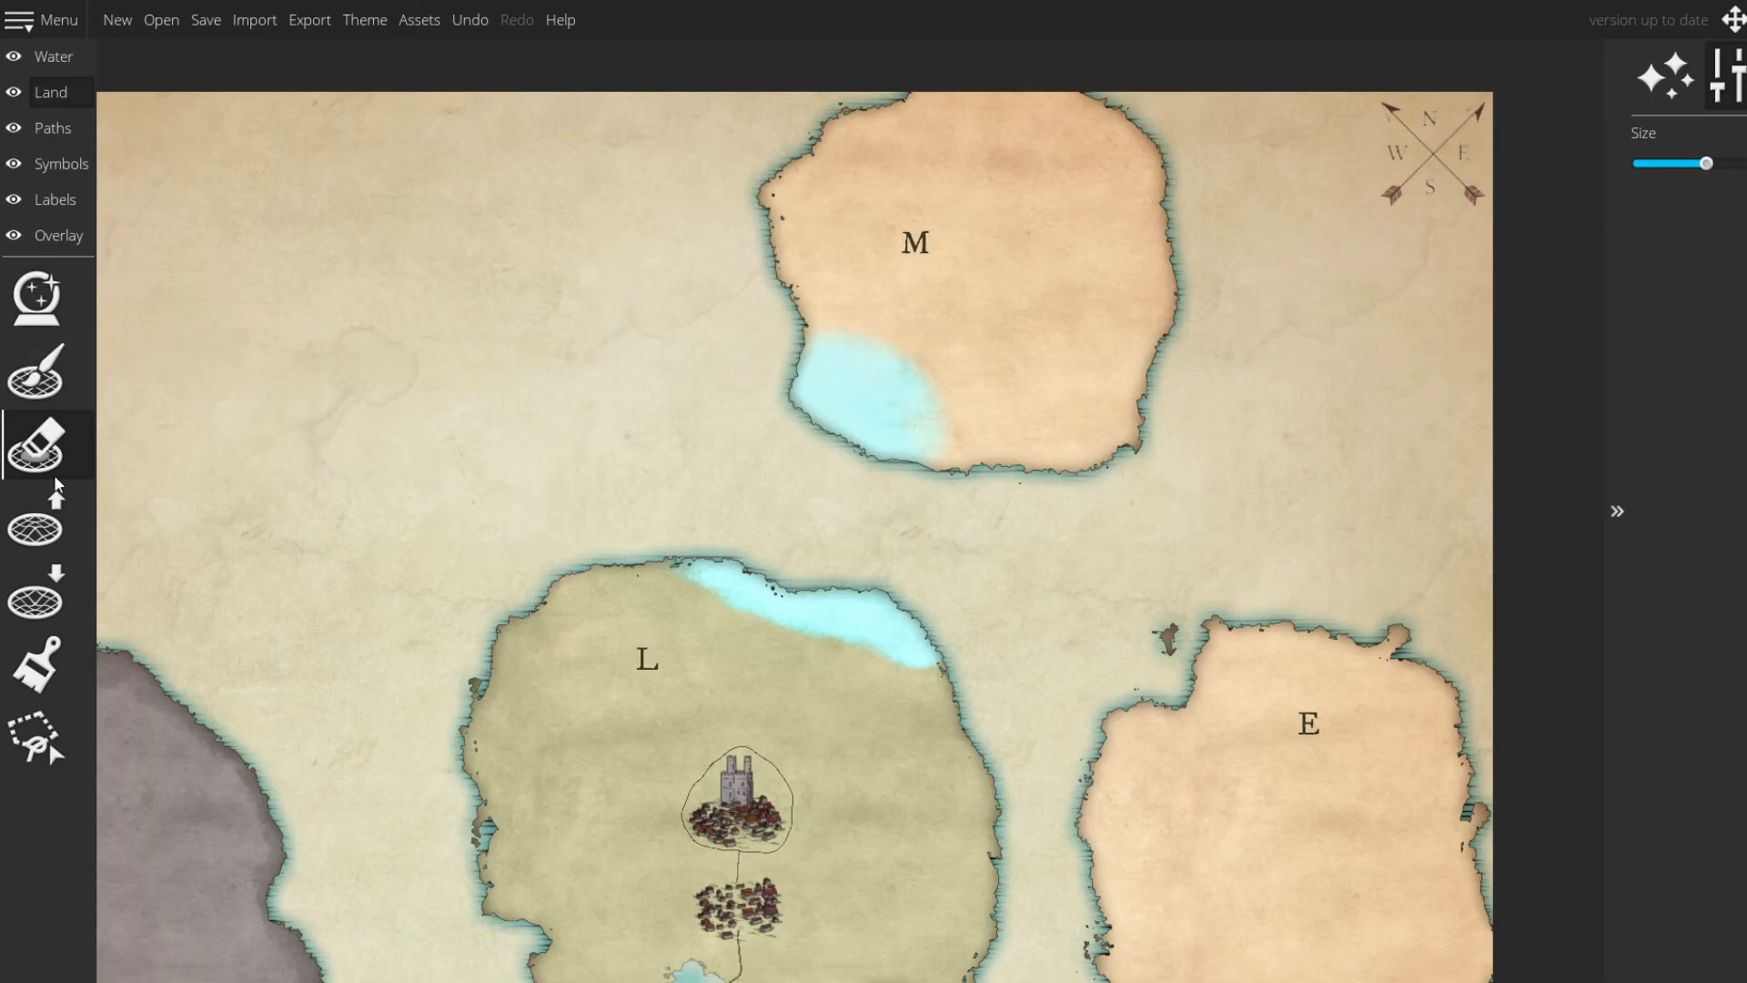
pyautogui.click(40, 515)
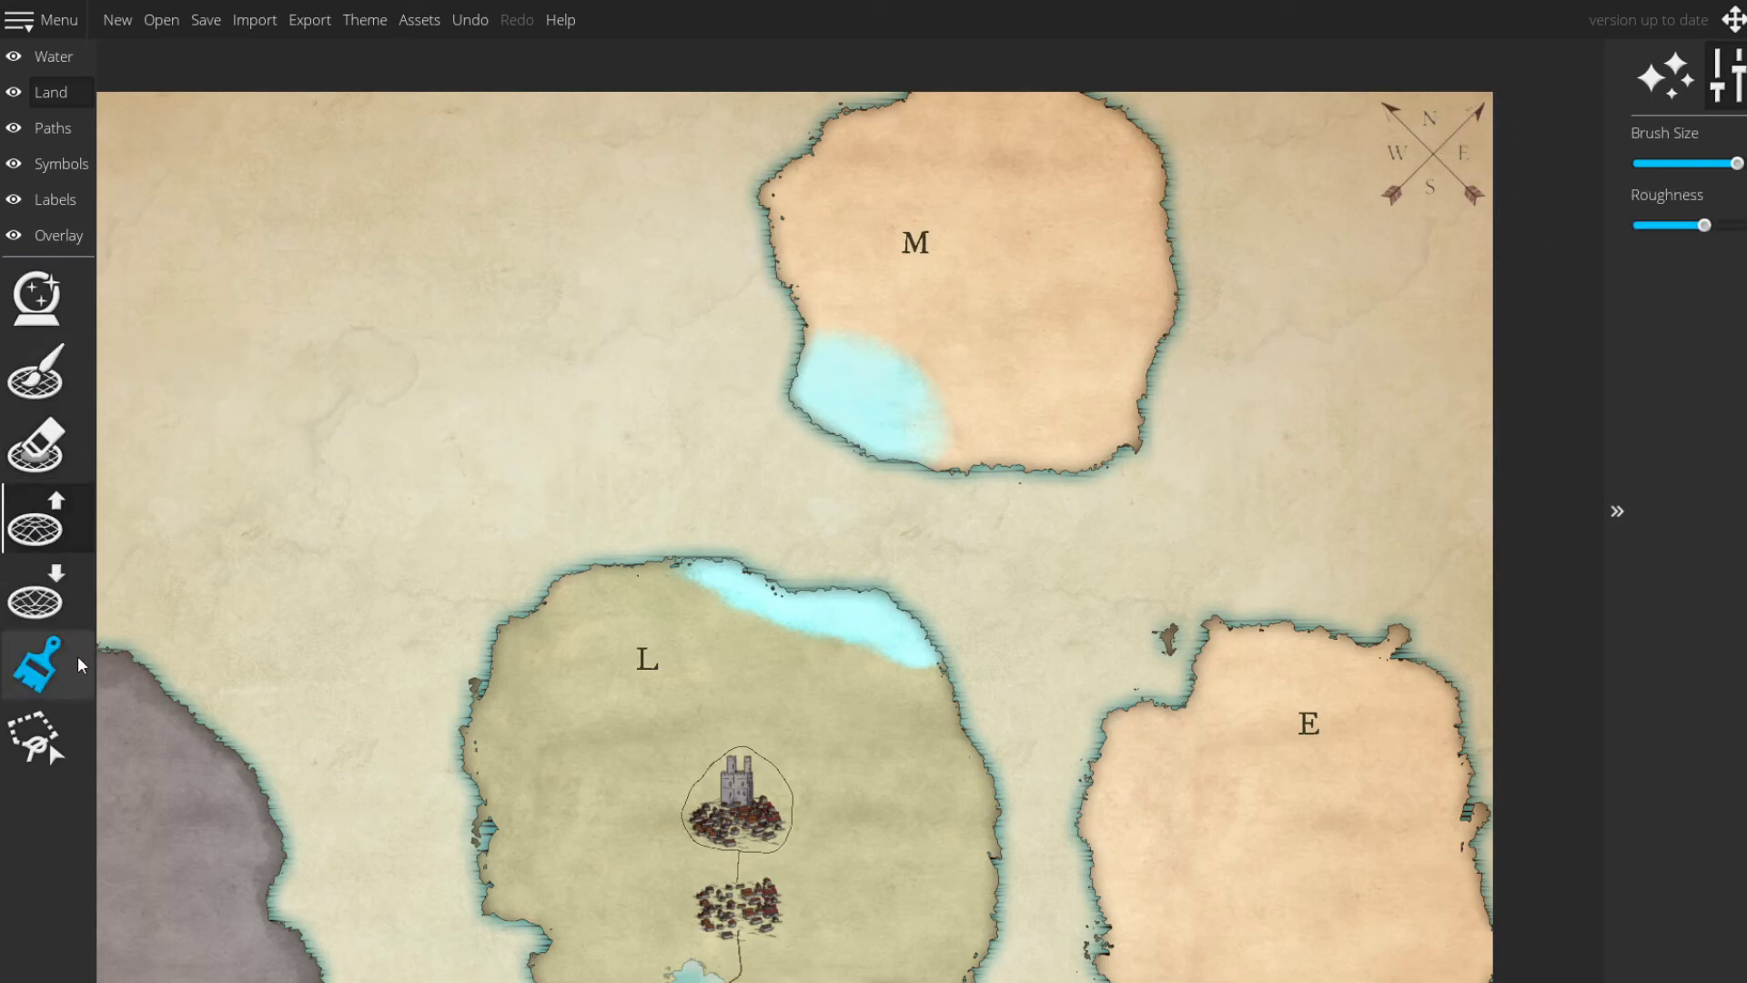
# - Extend the pale cyan ground color from the southwestern patch across the whole of landmass M
pyautogui.click(39, 664)
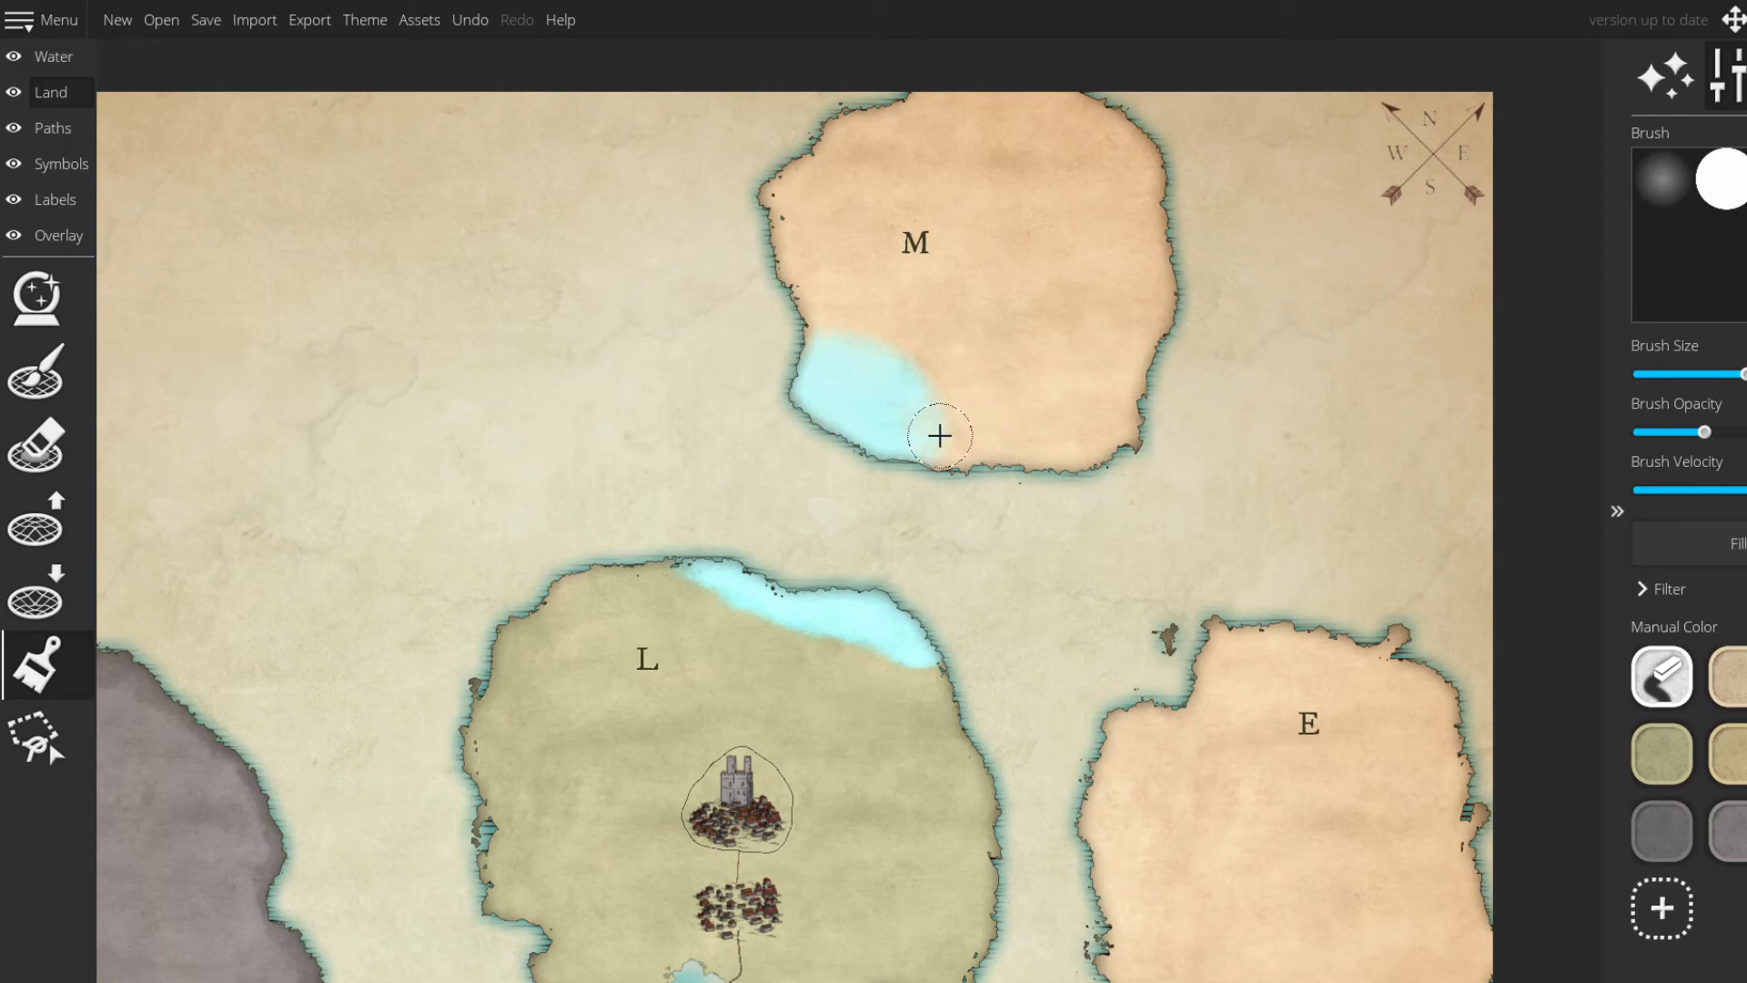
pyautogui.moveTo(940, 436)
pyautogui.mouseDown()
pyautogui.moveTo(913, 426)
pyautogui.moveTo(917, 452)
pyautogui.mouseUp()
pyautogui.moveTo(955, 449)
pyautogui.mouseDown()
pyautogui.moveTo(892, 382)
pyautogui.moveTo(912, 435)
pyautogui.moveTo(998, 448)
pyautogui.moveTo(938, 427)
pyautogui.moveTo(925, 365)
pyautogui.moveTo(860, 314)
pyautogui.moveTo(852, 336)
pyautogui.moveTo(801, 251)
pyautogui.moveTo(840, 276)
pyautogui.moveTo(825, 315)
pyautogui.moveTo(857, 381)
pyautogui.moveTo(815, 325)
pyautogui.moveTo(785, 165)
pyautogui.moveTo(796, 267)
pyautogui.moveTo(838, 234)
pyautogui.moveTo(812, 216)
pyautogui.moveTo(814, 231)
pyautogui.moveTo(996, 197)
pyautogui.moveTo(1018, 215)
pyautogui.moveTo(1083, 205)
pyautogui.moveTo(1137, 244)
pyautogui.moveTo(1171, 361)
pyautogui.moveTo(1120, 537)
pyautogui.moveTo(1034, 556)
pyautogui.moveTo(928, 521)
pyautogui.moveTo(1047, 519)
pyautogui.moveTo(967, 519)
pyautogui.moveTo(974, 488)
pyautogui.moveTo(1100, 496)
pyautogui.moveTo(1123, 386)
pyautogui.moveTo(1110, 269)
pyautogui.moveTo(1143, 335)
pyautogui.moveTo(1056, 233)
pyautogui.moveTo(971, 215)
pyautogui.moveTo(768, 281)
pyautogui.moveTo(800, 312)
pyautogui.moveTo(943, 243)
pyautogui.moveTo(861, 281)
pyautogui.moveTo(831, 351)
pyautogui.moveTo(862, 386)
pyautogui.moveTo(886, 371)
pyautogui.moveTo(871, 316)
pyautogui.moveTo(952, 284)
pyautogui.moveTo(893, 336)
pyautogui.moveTo(920, 429)
pyautogui.moveTo(979, 461)
pyautogui.moveTo(1071, 461)
pyautogui.moveTo(1080, 422)
pyautogui.moveTo(1039, 400)
pyautogui.moveTo(1080, 382)
pyautogui.moveTo(1088, 351)
pyautogui.moveTo(1065, 281)
pyautogui.moveTo(1014, 254)
pyautogui.moveTo(940, 355)
pyautogui.moveTo(979, 428)
pyautogui.moveTo(1014, 441)
pyautogui.moveTo(1010, 336)
pyautogui.moveTo(971, 370)
pyautogui.moveTo(955, 339)
pyautogui.moveTo(925, 343)
pyautogui.moveTo(943, 413)
pyautogui.moveTo(1037, 347)
pyautogui.moveTo(1002, 297)
pyautogui.moveTo(1008, 384)
pyautogui.mouseUp()
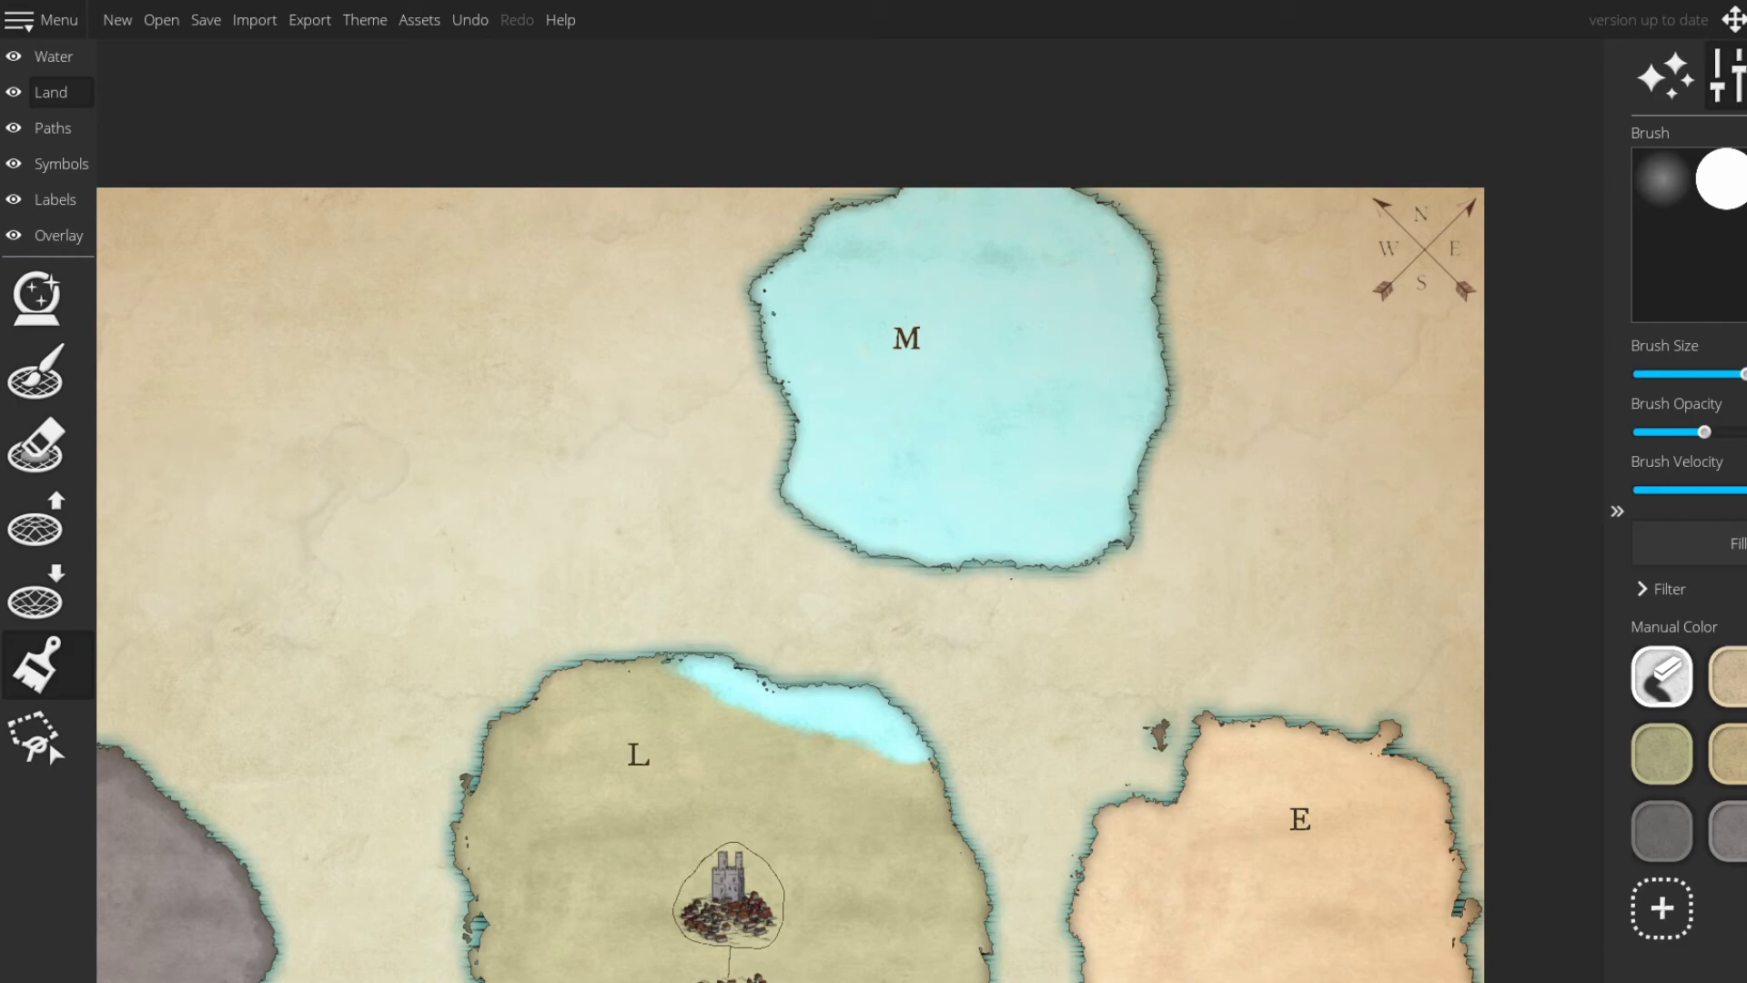
# - Lighten the custom land color to c3fefe and save it as a swatch
pyautogui.click(1661, 908)
pyautogui.moveTo(860, 269); pyautogui.dragTo(845, 270)
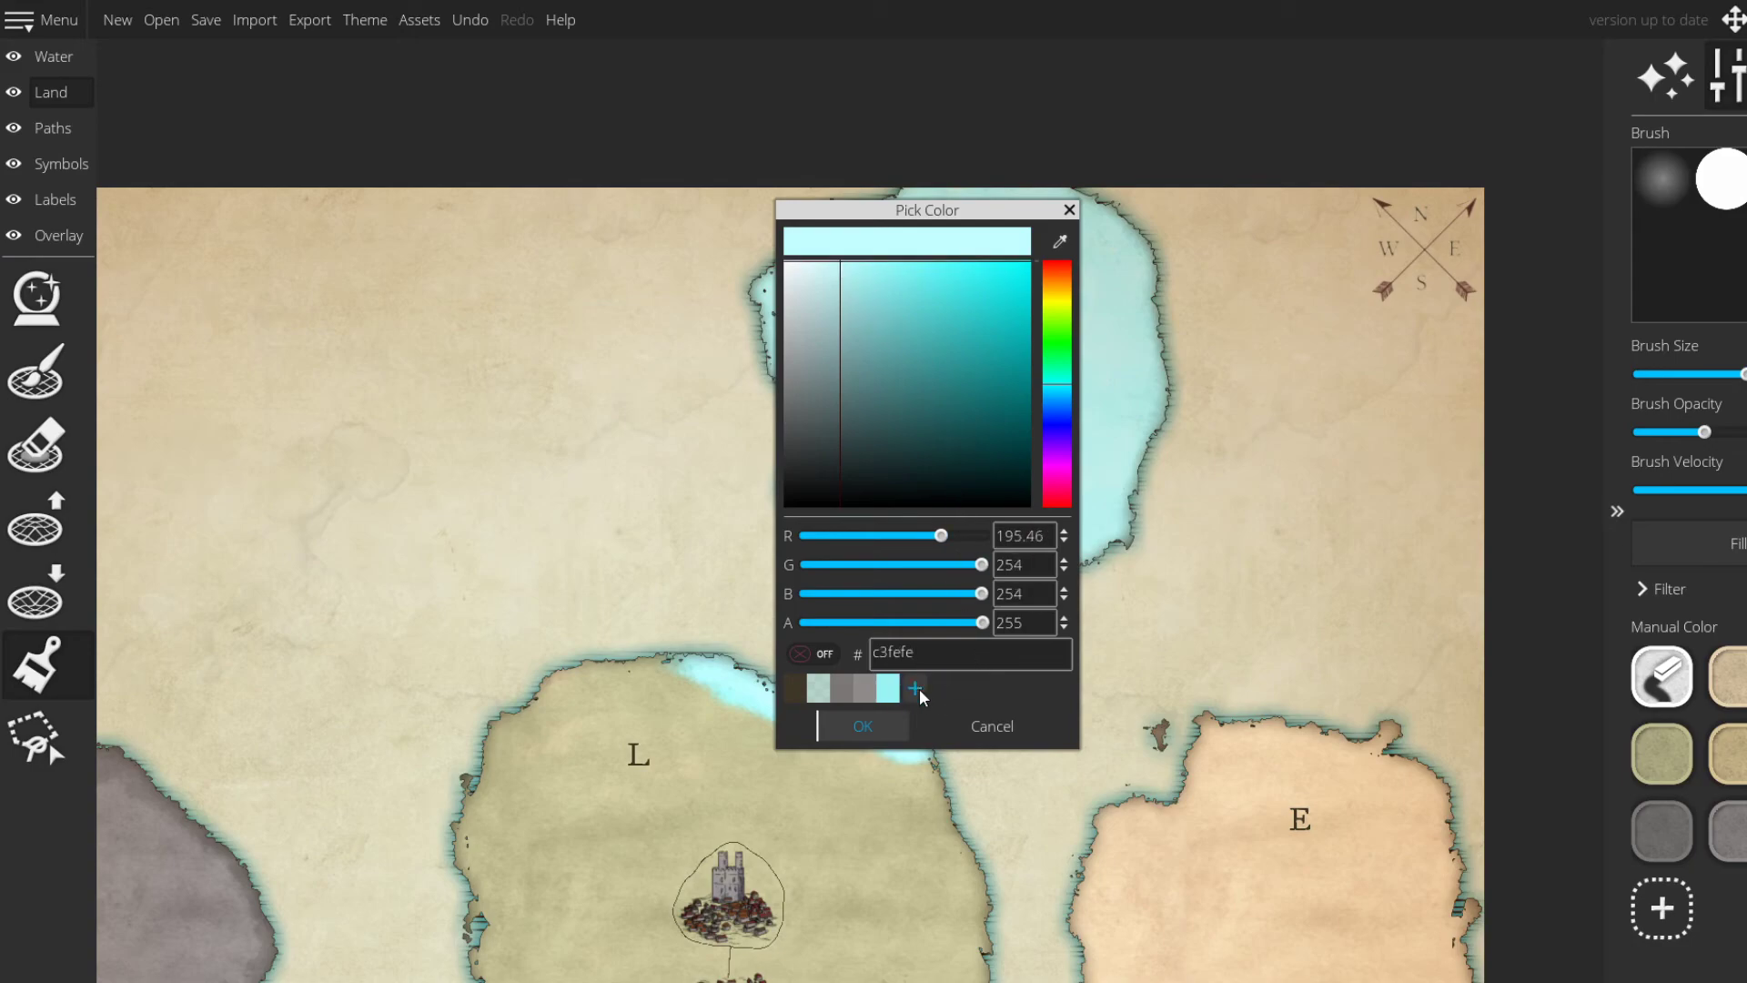
pyautogui.click(916, 689)
pyautogui.click(901, 721)
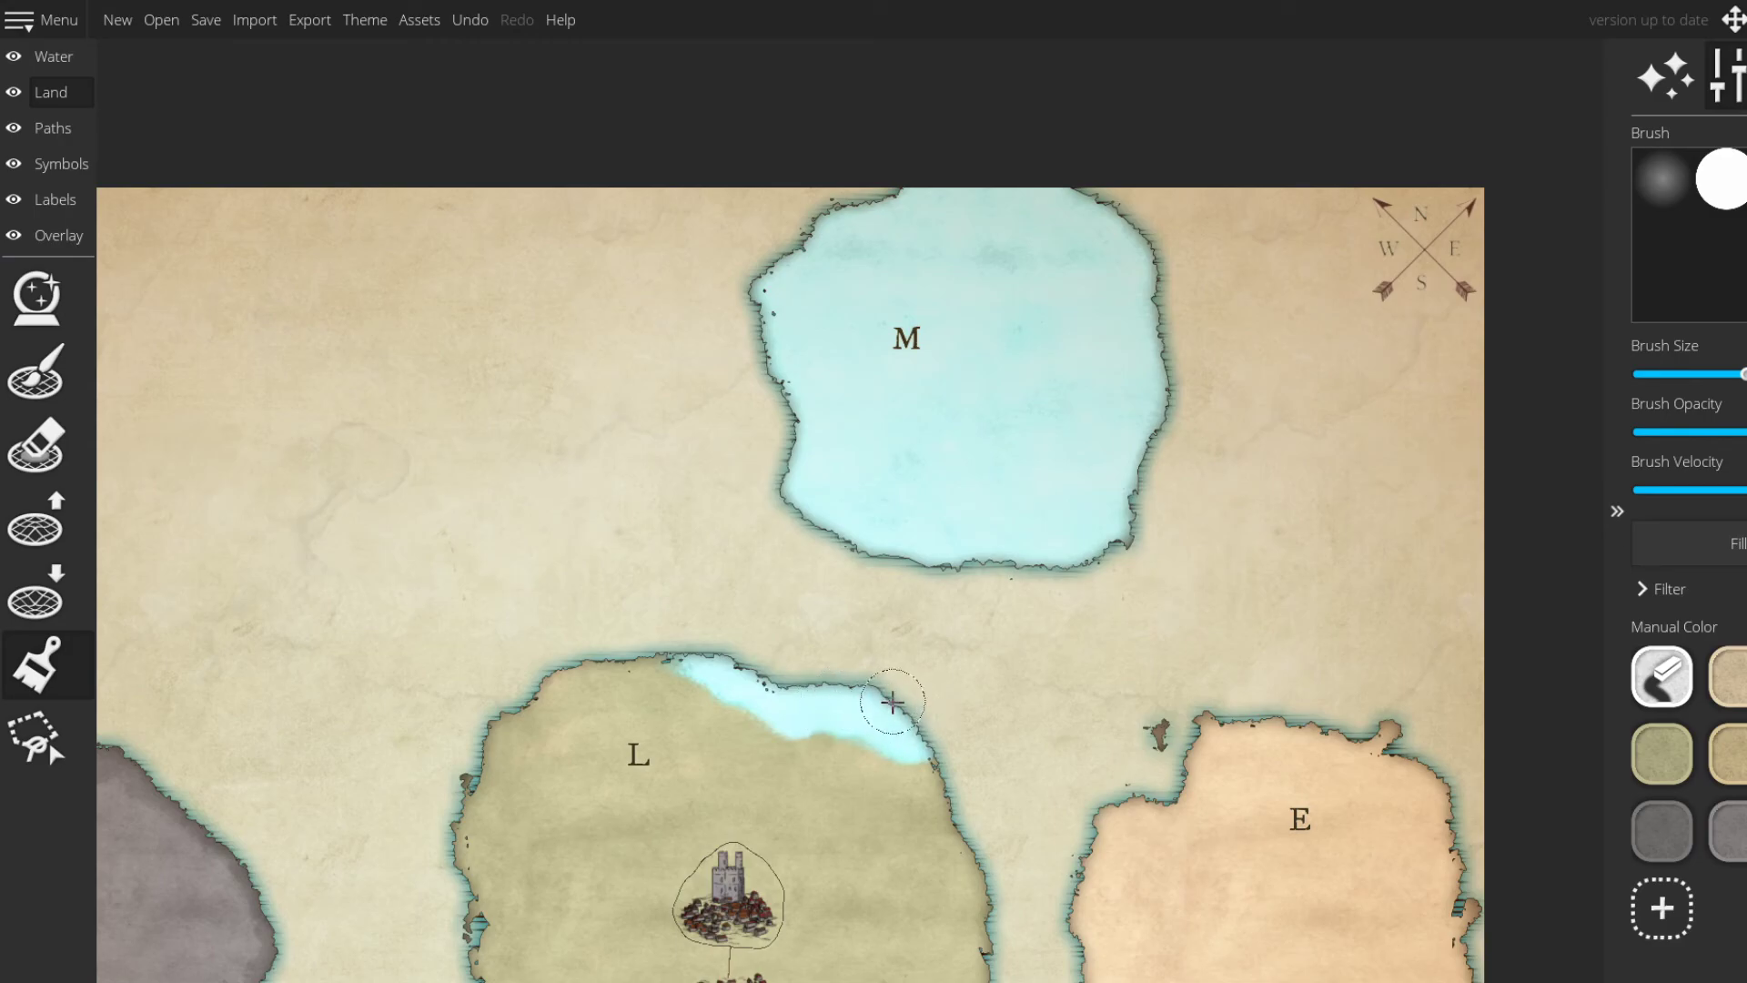
# - Undo the last stroke on landmass L and repaint its northeastern coastal strip in the paler cyan with a smaller brush
pyautogui.hotkey('ctrl', 'z')
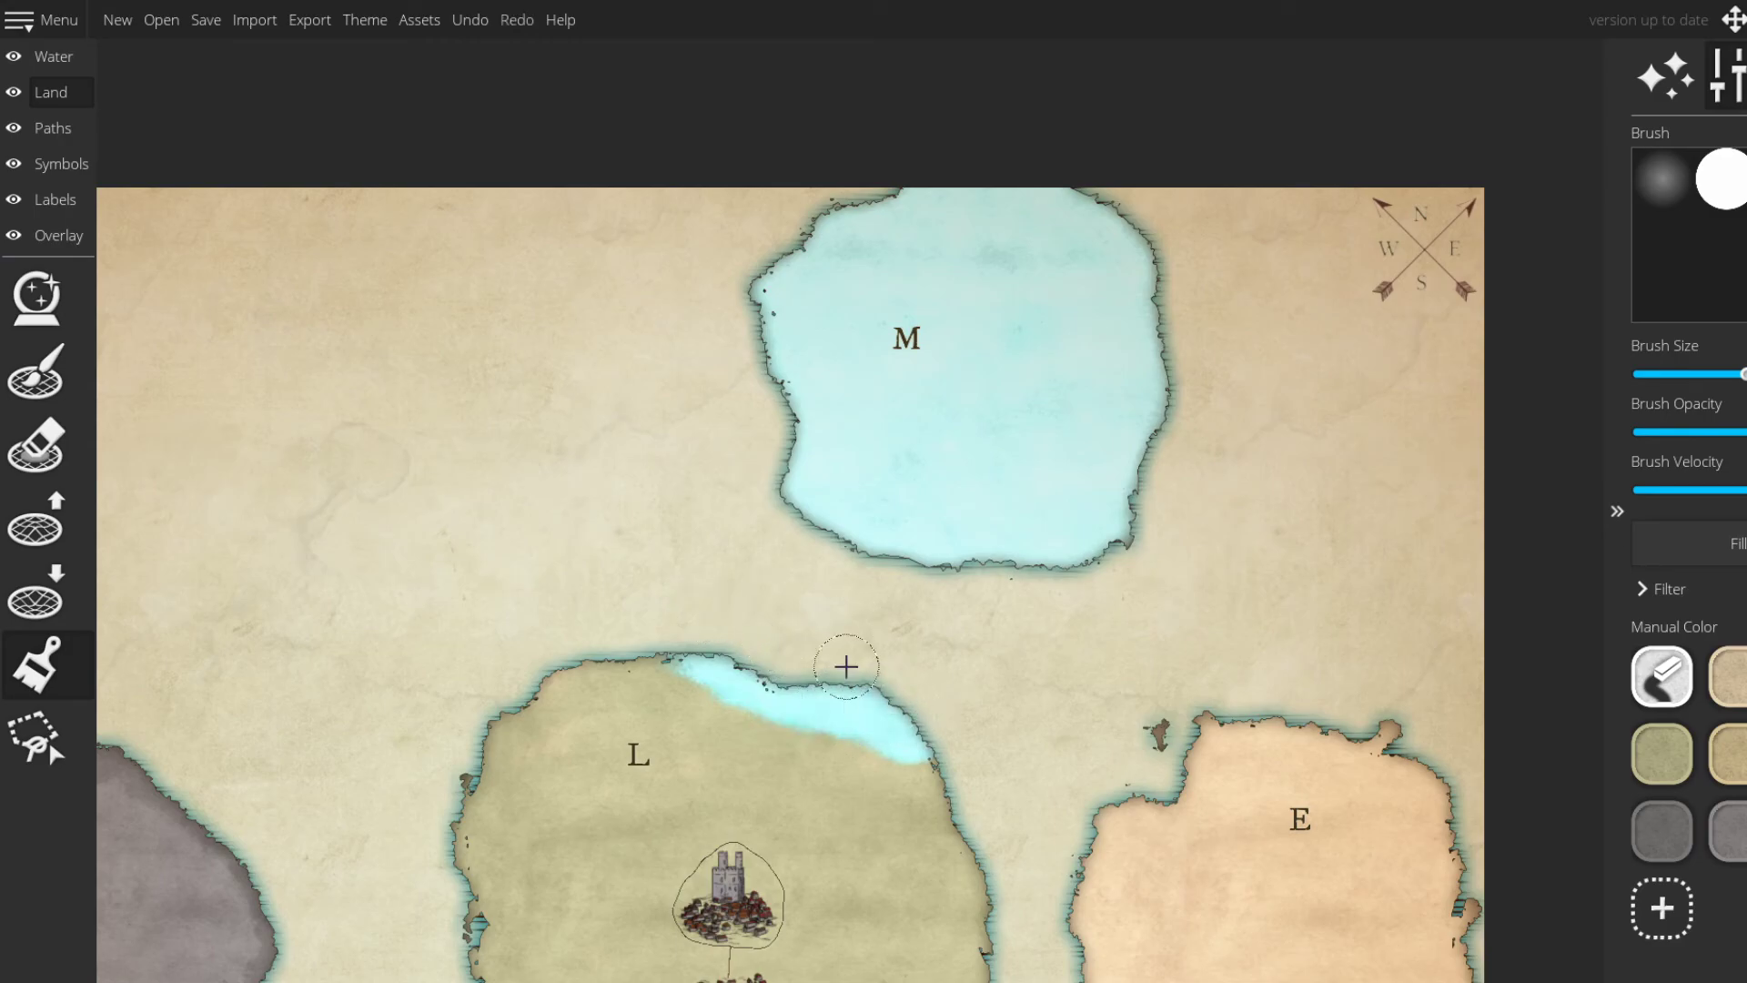
pyautogui.scroll(5, 805, 650)
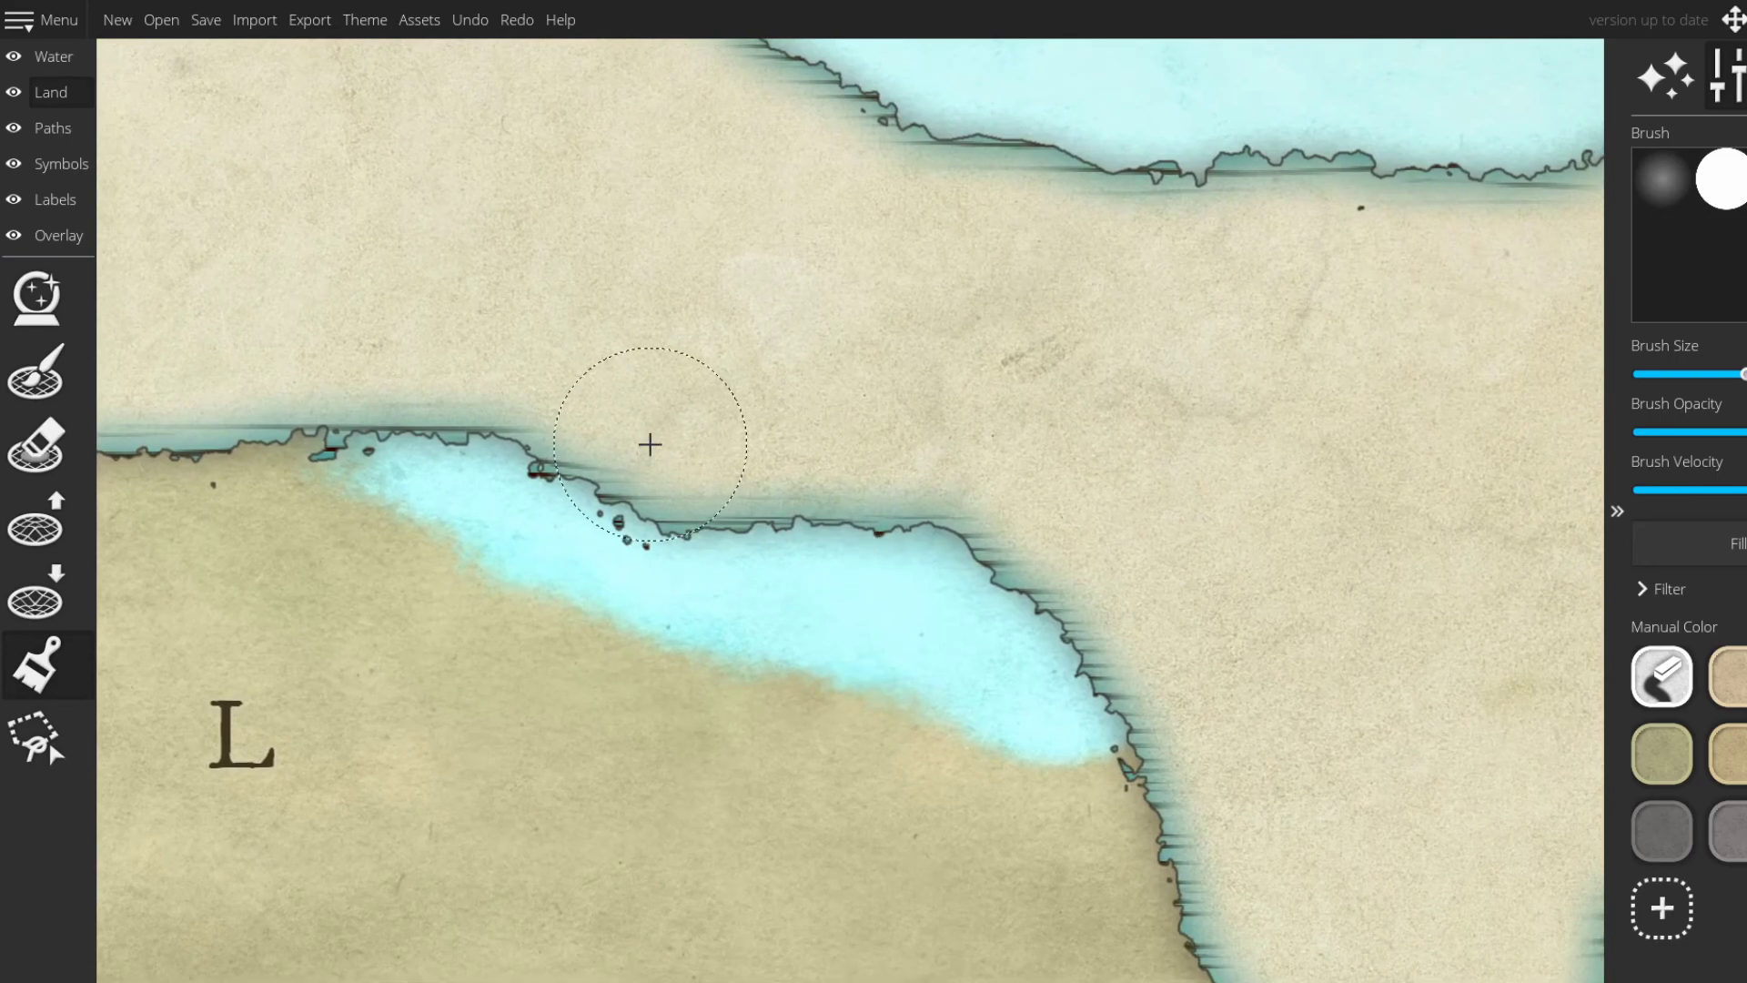
pyautogui.scroll(5, 650, 444)
pyautogui.scroll(-6, 705, 447)
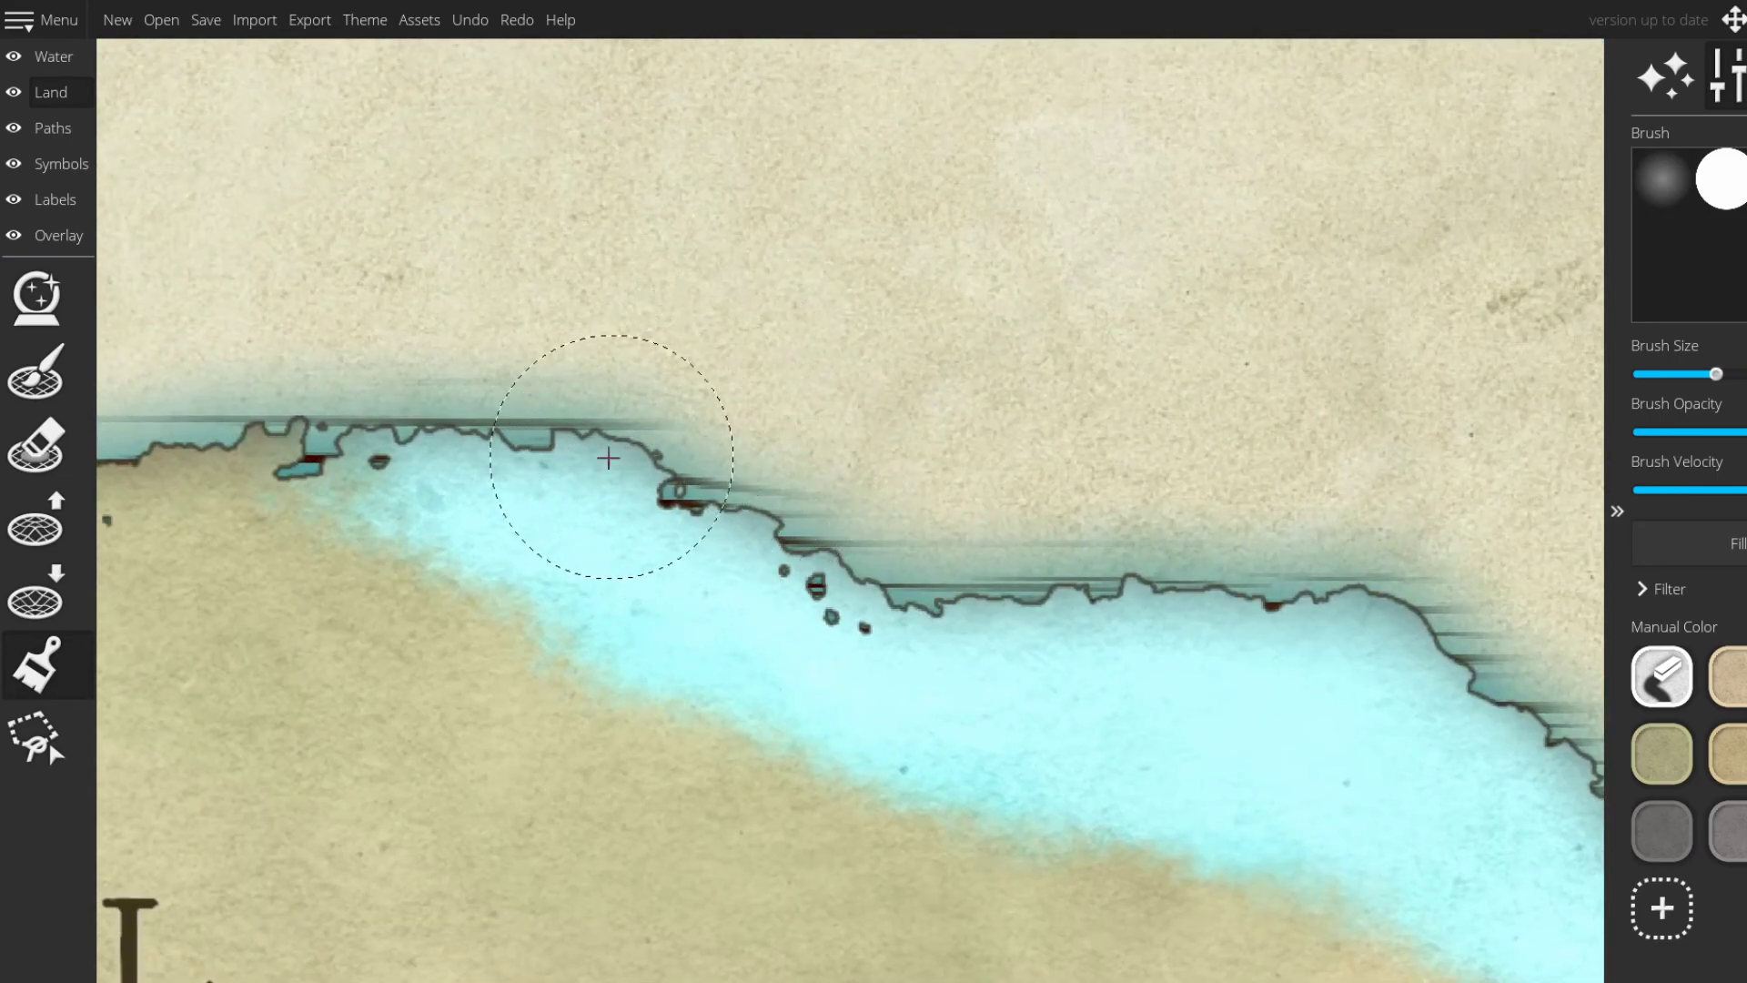
pyautogui.scroll(-3, 609, 457)
pyautogui.moveTo(808, 523)
pyautogui.mouseDown()
pyautogui.moveTo(1342, 627)
pyautogui.moveTo(1314, 570)
pyautogui.moveTo(761, 343)
pyautogui.mouseUp()
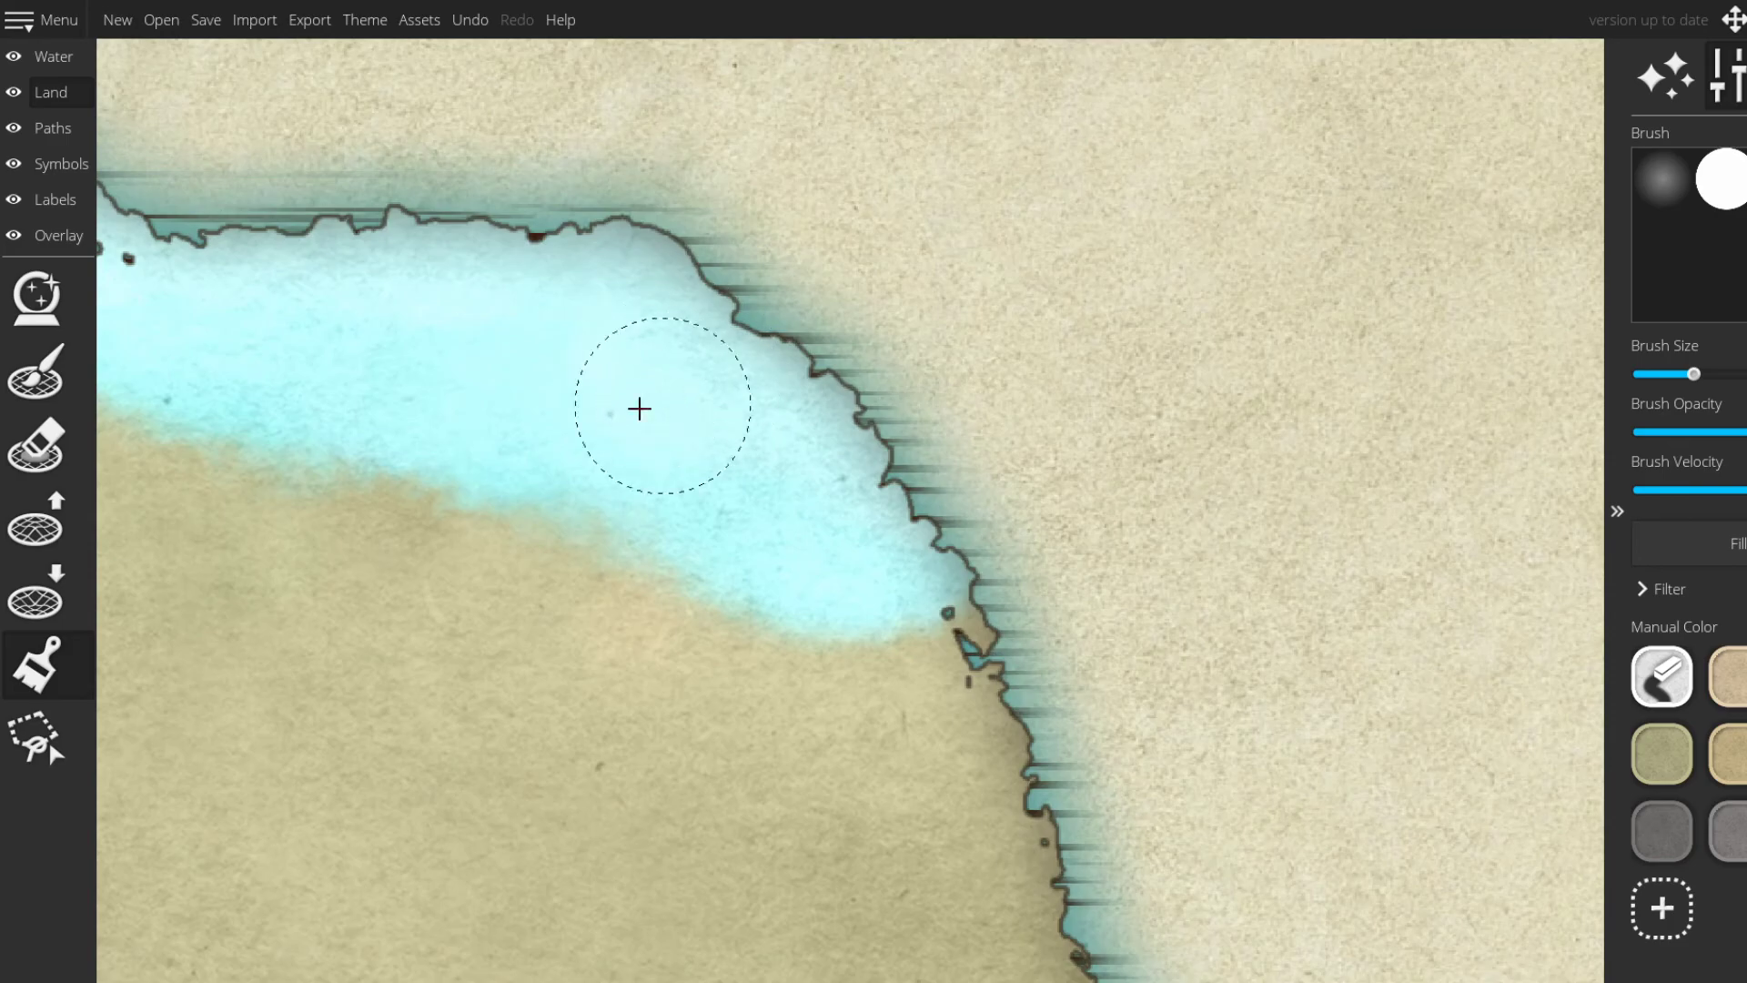
pyautogui.moveTo(430, 327); pyautogui.dragTo(885, 451)
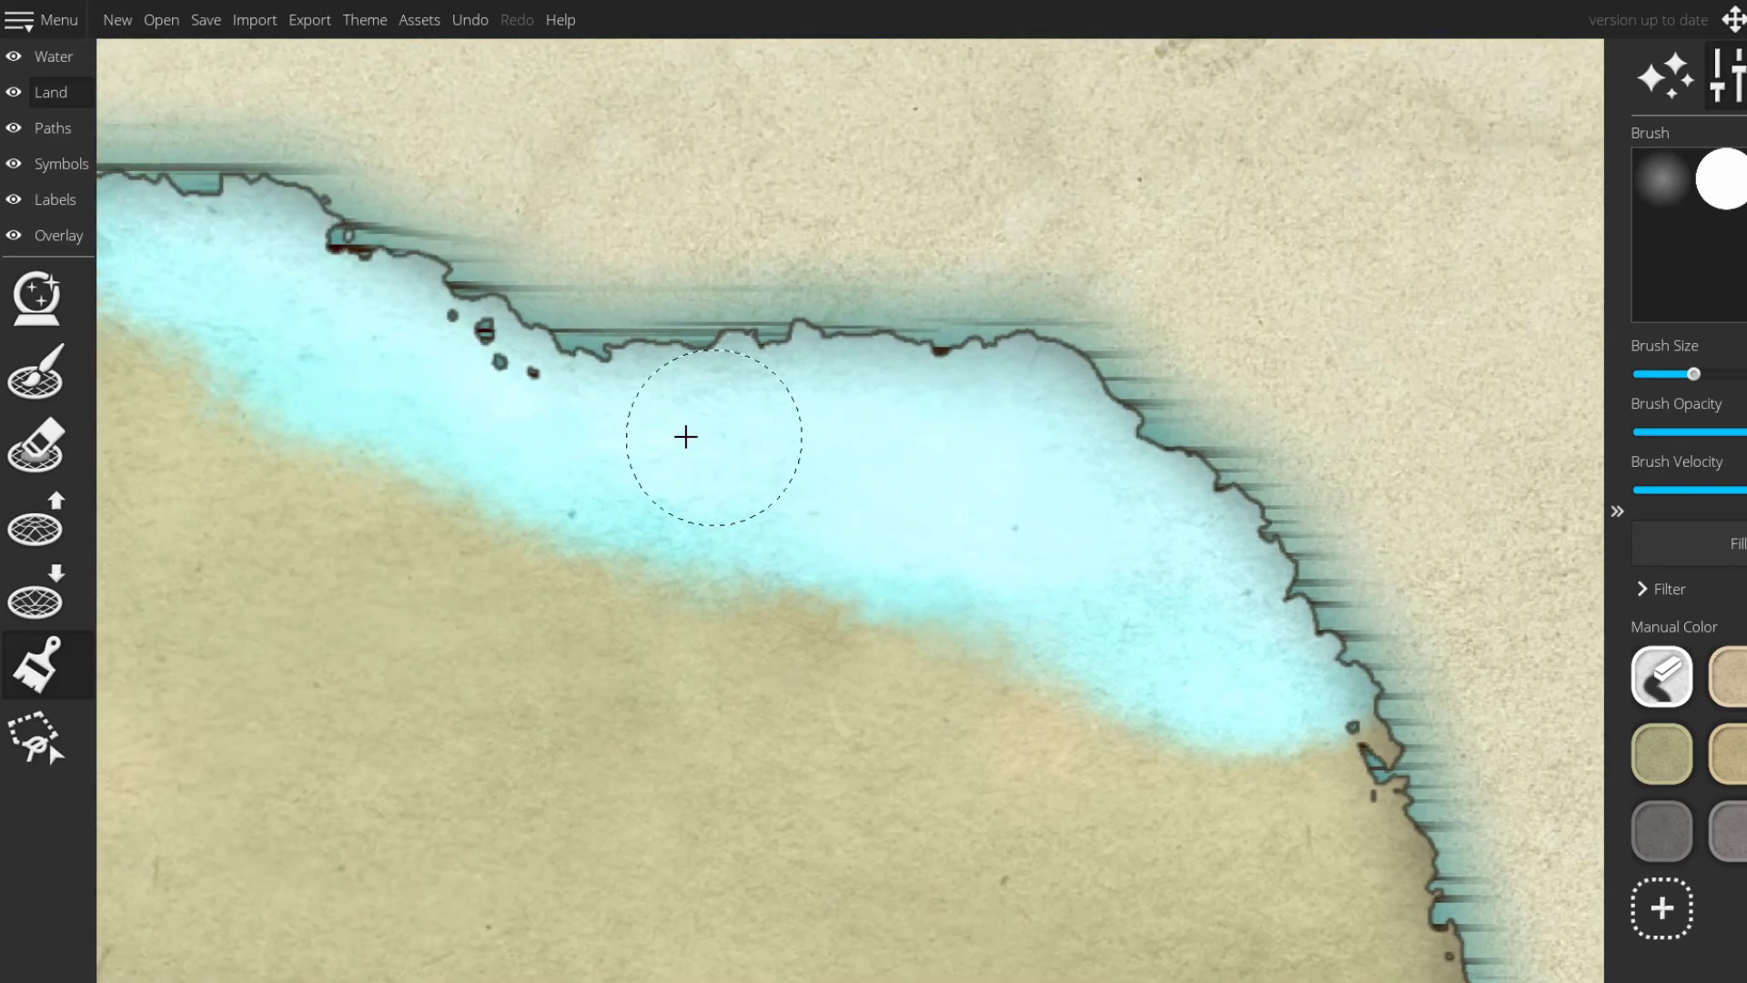
pyautogui.moveTo(546, 378); pyautogui.dragTo(936, 542)
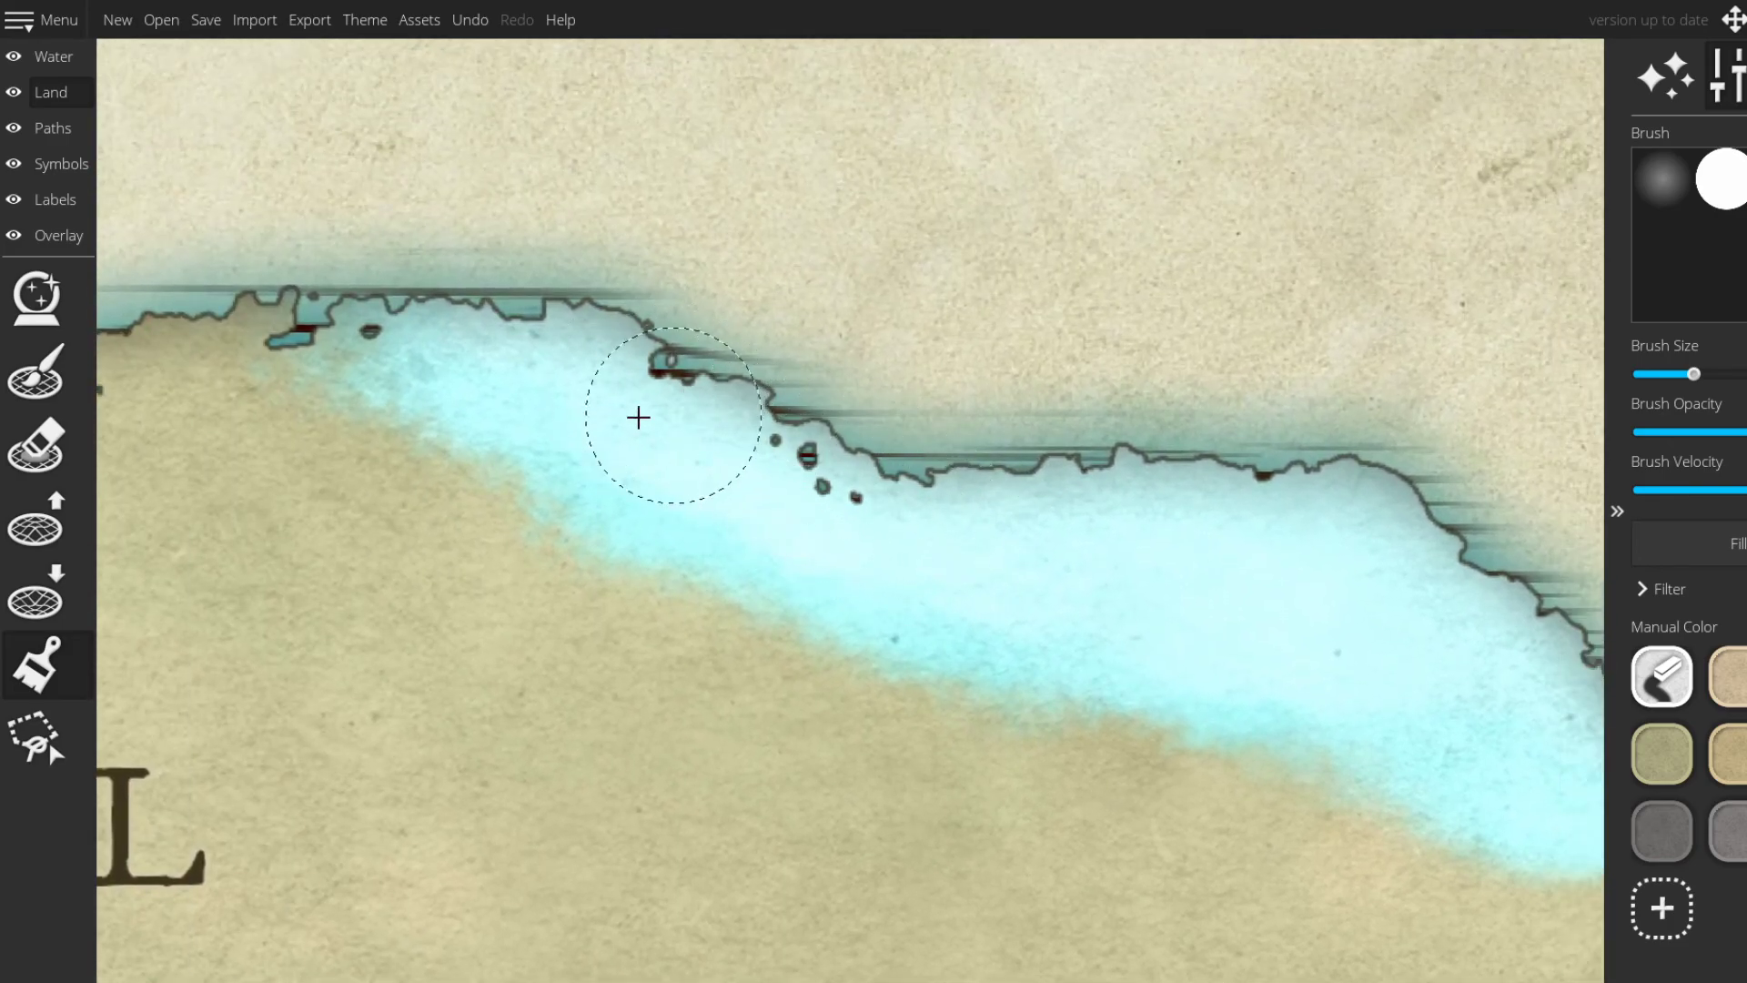
pyautogui.moveTo(1266, 573); pyautogui.dragTo(808, 453)
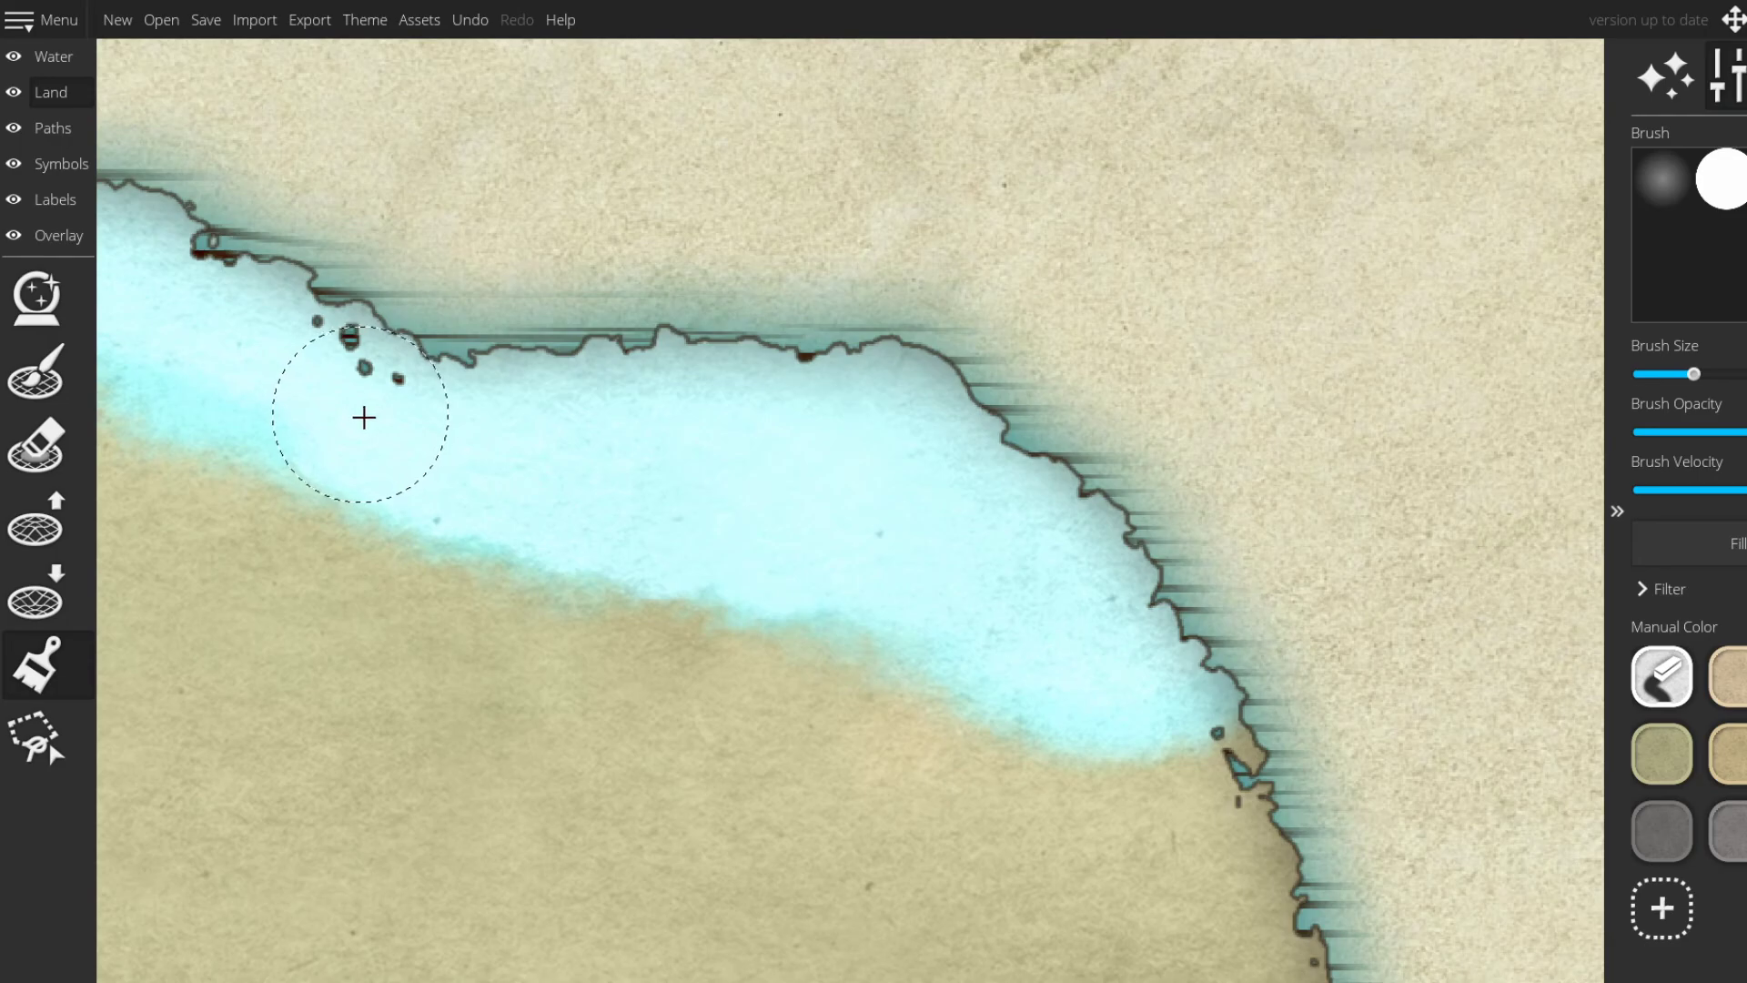
pyautogui.moveTo(363, 413); pyautogui.dragTo(832, 569)
pyautogui.moveTo(727, 512)
pyautogui.mouseDown()
pyautogui.moveTo(602, 424)
pyautogui.moveTo(672, 505)
pyautogui.moveTo(638, 484)
pyautogui.moveTo(664, 454)
pyautogui.mouseUp()
pyautogui.moveTo(762, 336); pyautogui.dragTo(628, 463)
# - Examine the repainted coastal strip on landmass L alongside the pale cyan ground of landmass M
pyautogui.scroll(-3, 805, 474)
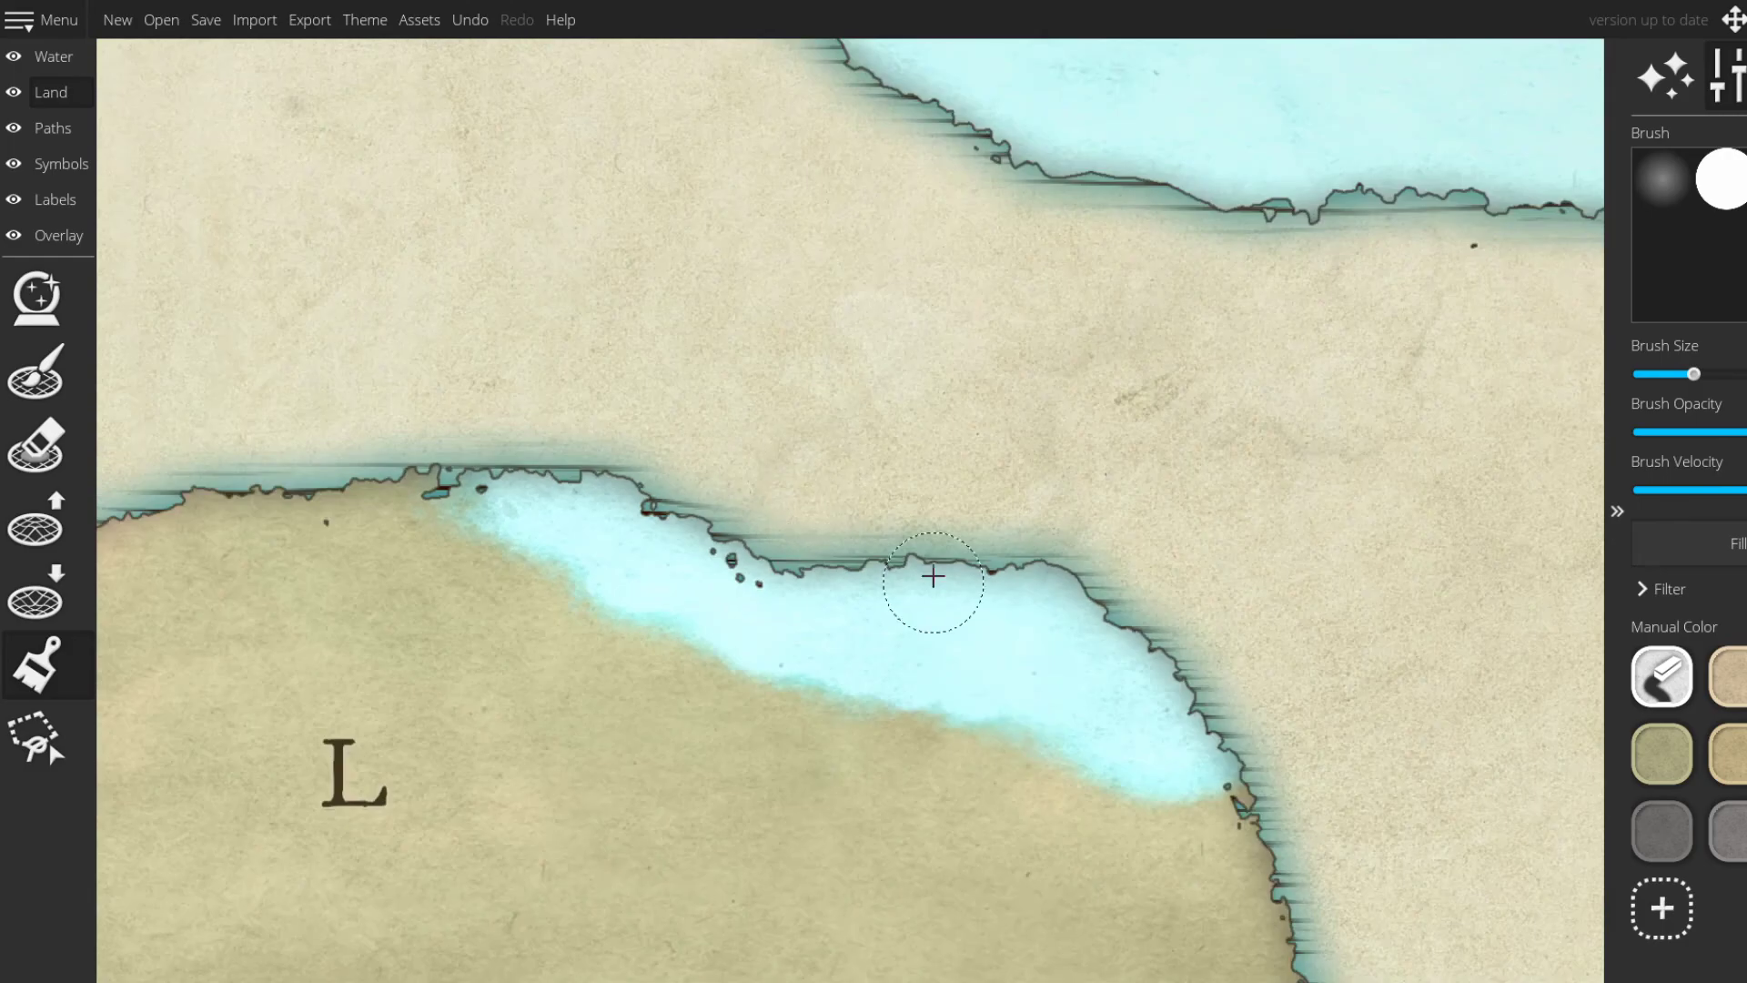
pyautogui.scroll(-5, 928, 585)
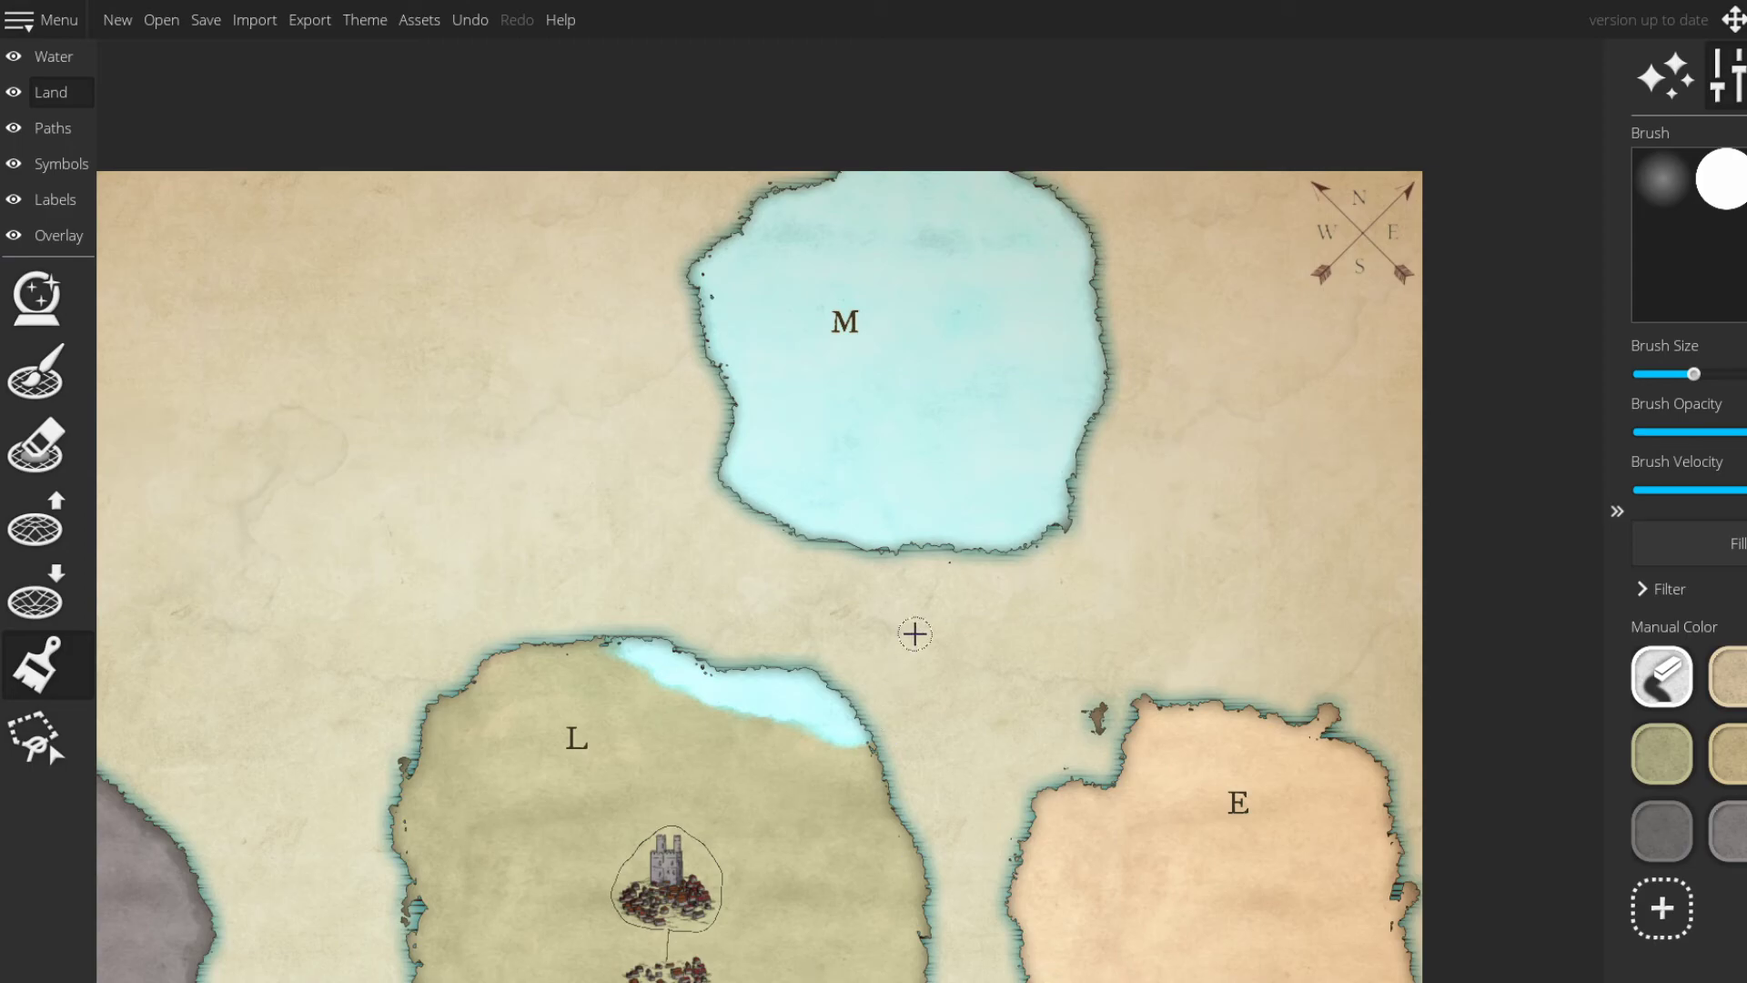
pyautogui.scroll(1, 933, 543)
pyautogui.moveTo(839, 418); pyautogui.dragTo(819, 527)
pyautogui.moveTo(573, 314); pyautogui.dragTo(556, 430)
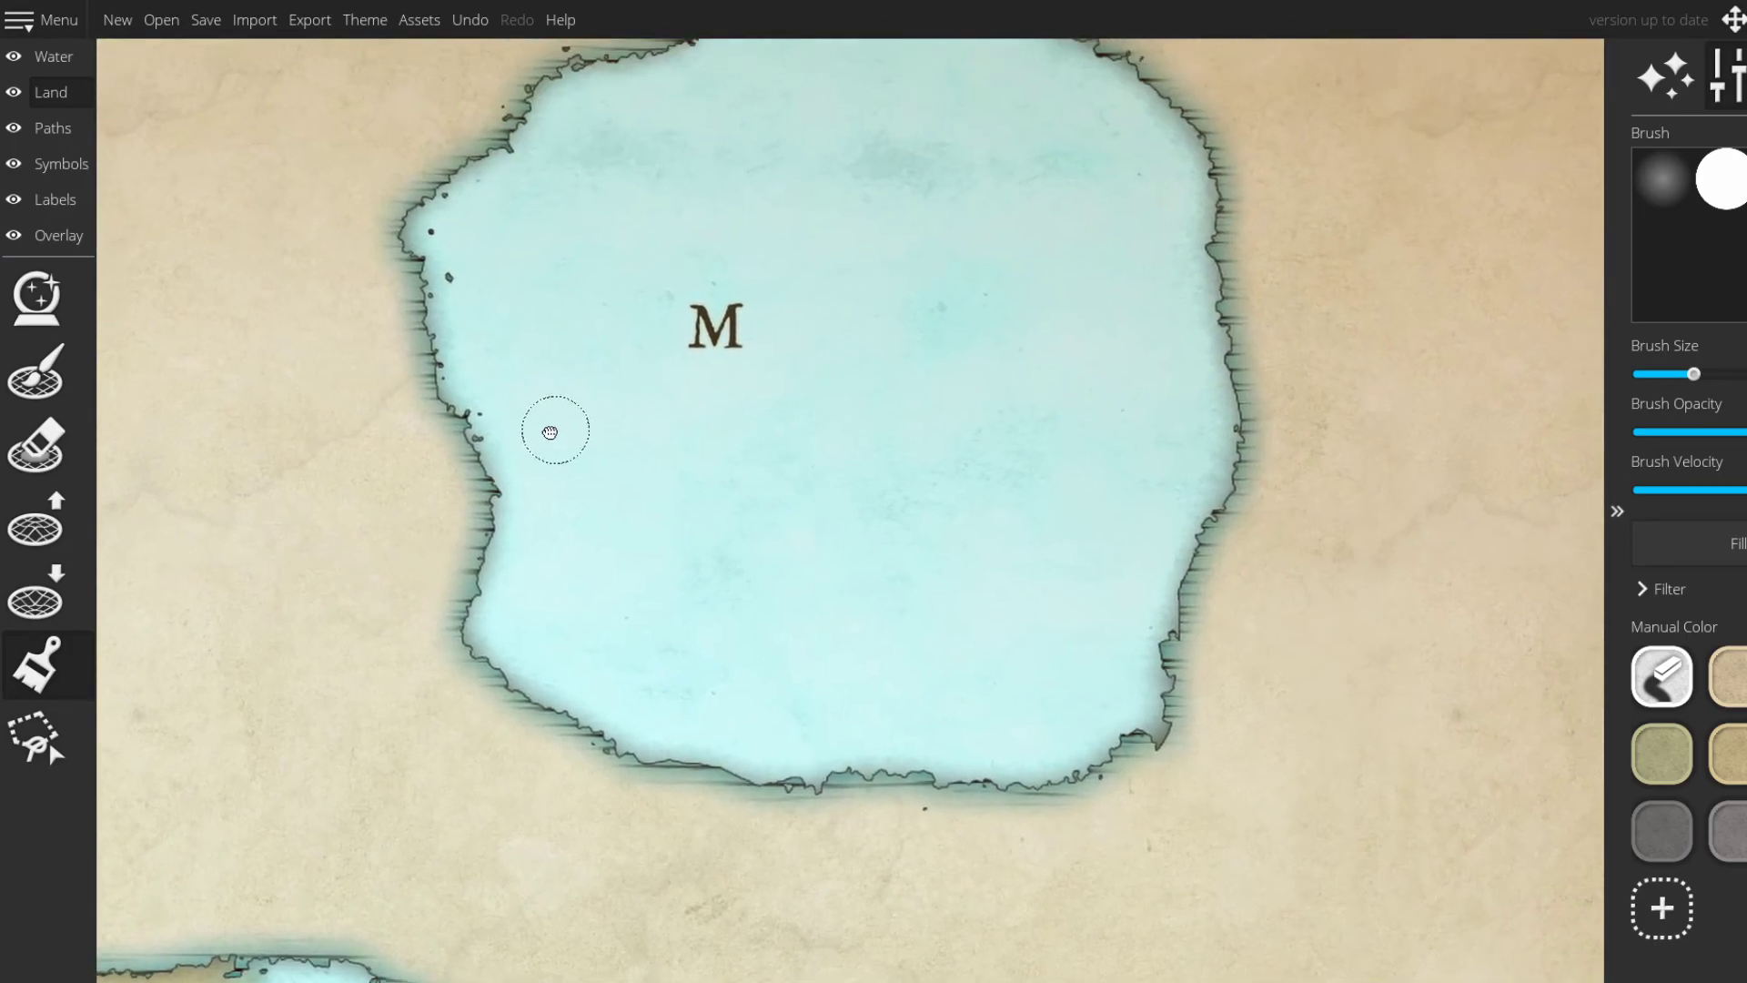
pyautogui.scroll(-1, 582, 510)
pyautogui.scroll(1, 594, 537)
pyautogui.moveTo(891, 928); pyautogui.dragTo(644, 350)
pyautogui.scroll(-2, 650, 368)
pyautogui.moveTo(706, 433); pyautogui.dragTo(1016, 640)
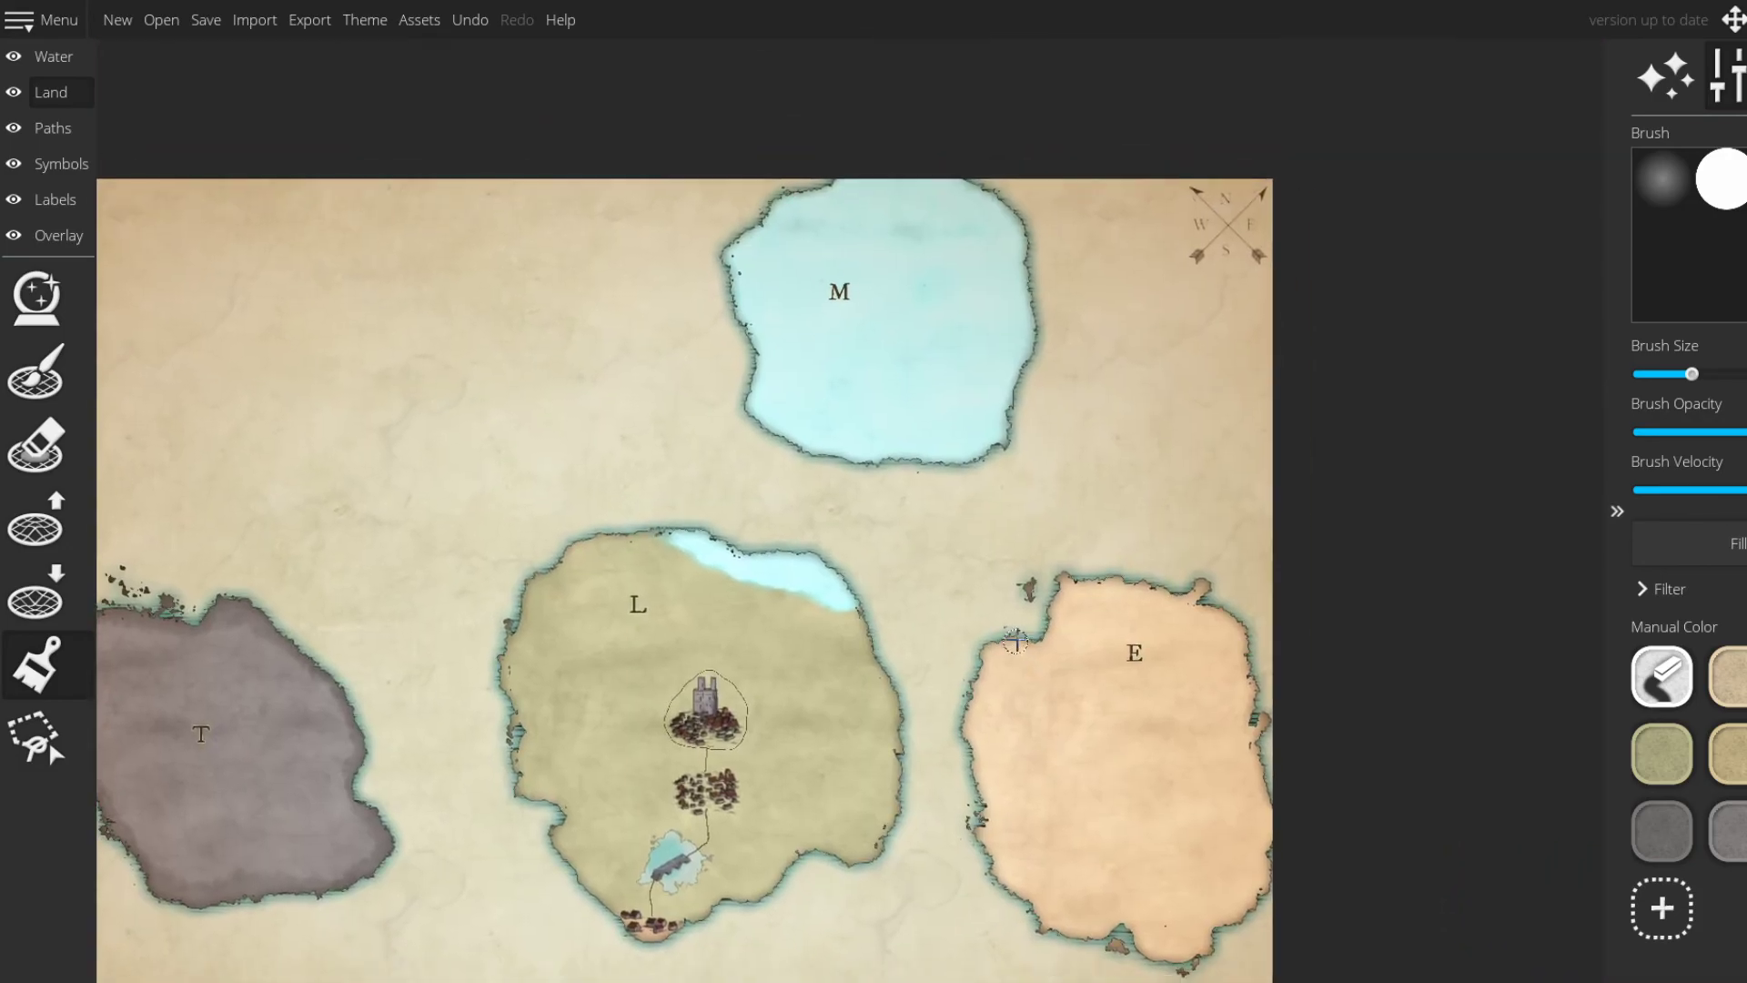
# - Inspect landmass L's green ground and settlements up close, and compare its icy coast with landmass M
pyautogui.scroll(3, 892, 505)
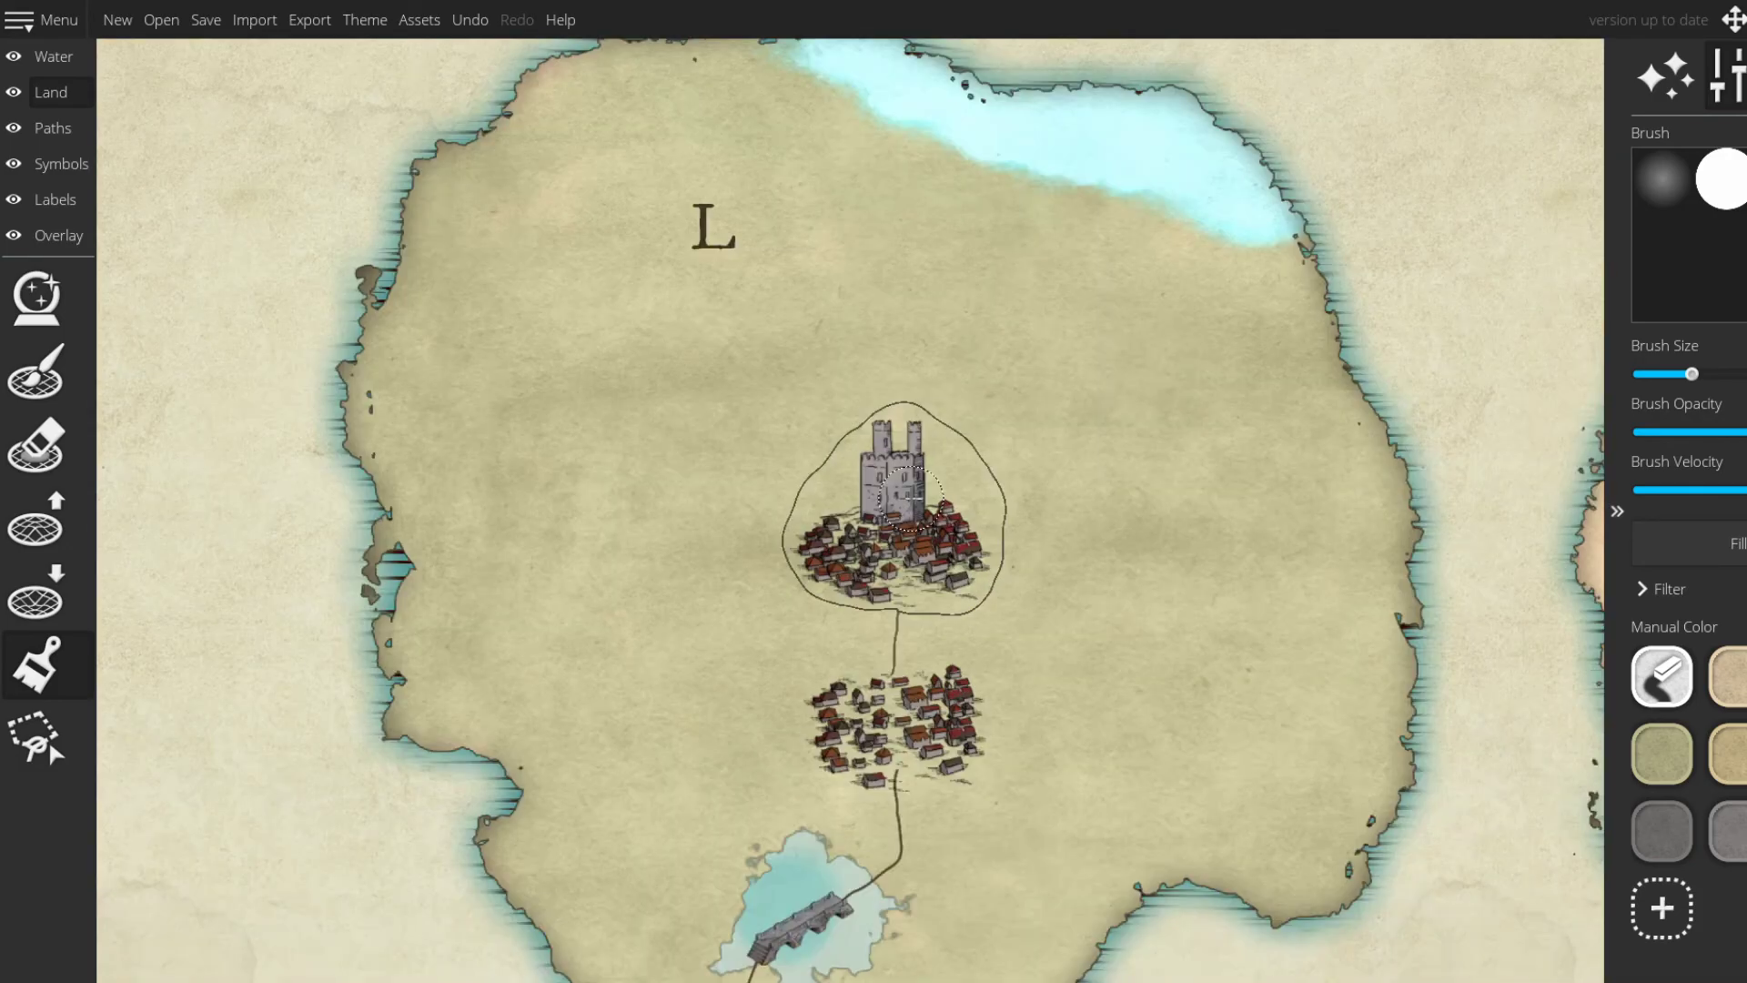
pyautogui.scroll(-2, 951, 473)
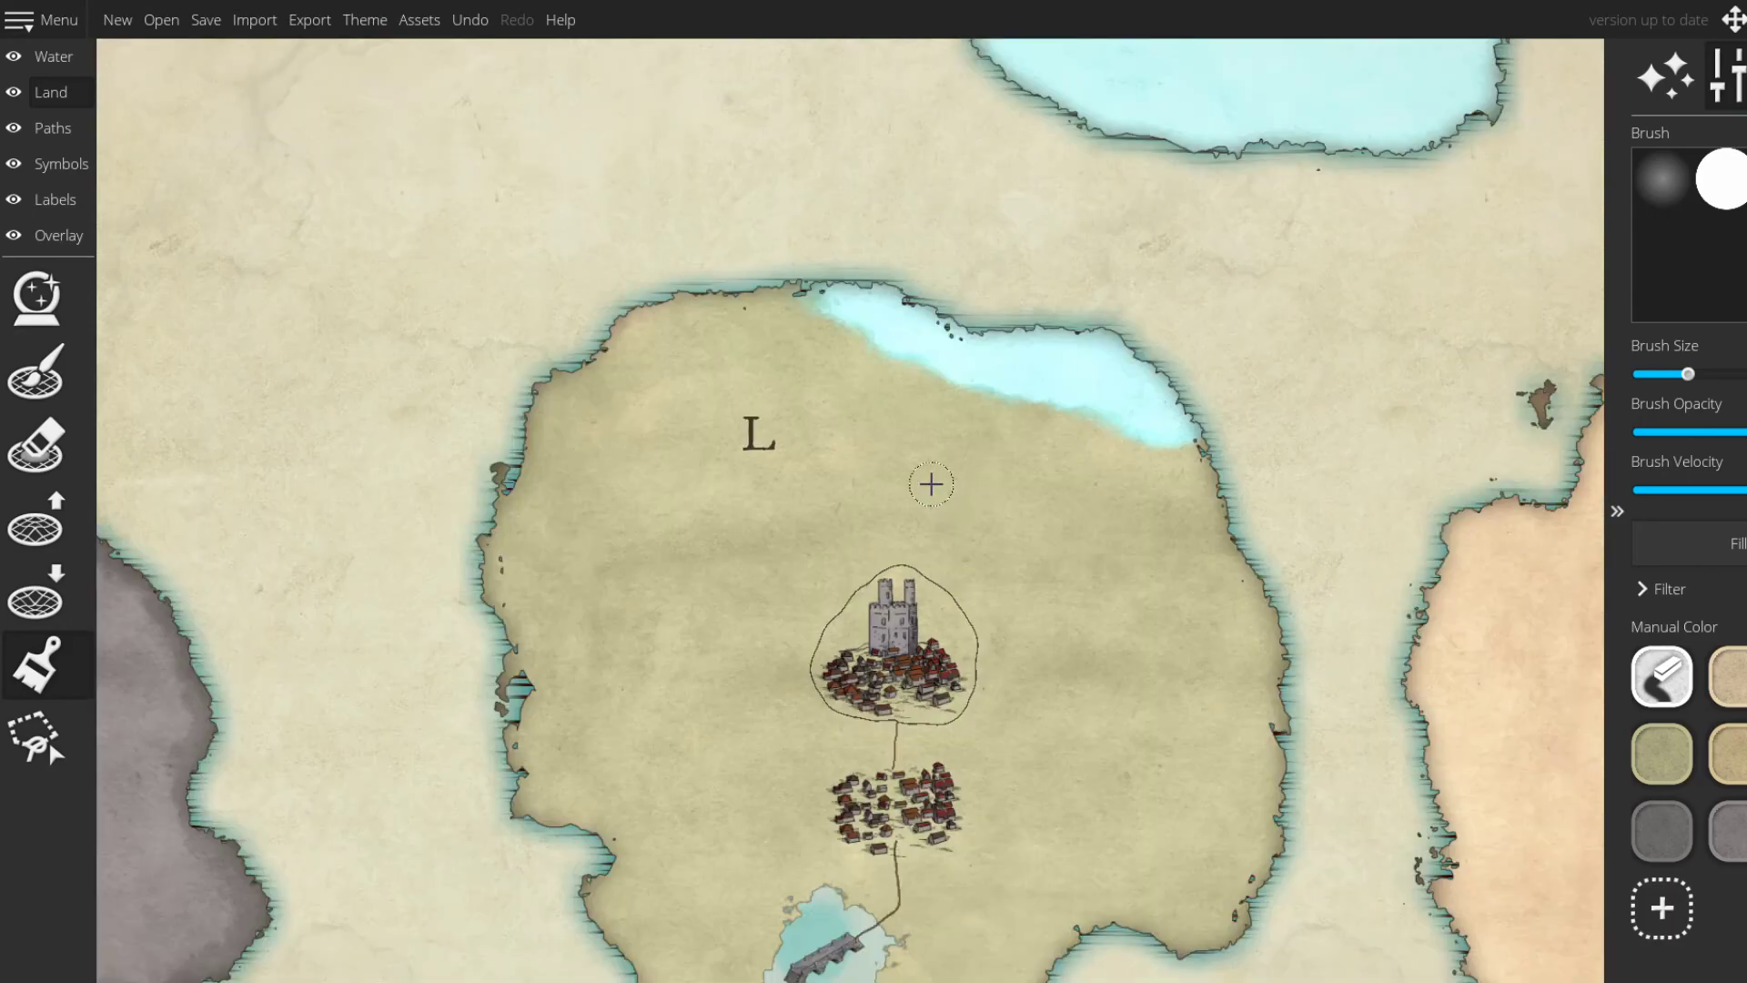
pyautogui.scroll(-3, 951, 487)
pyautogui.scroll(1, 962, 559)
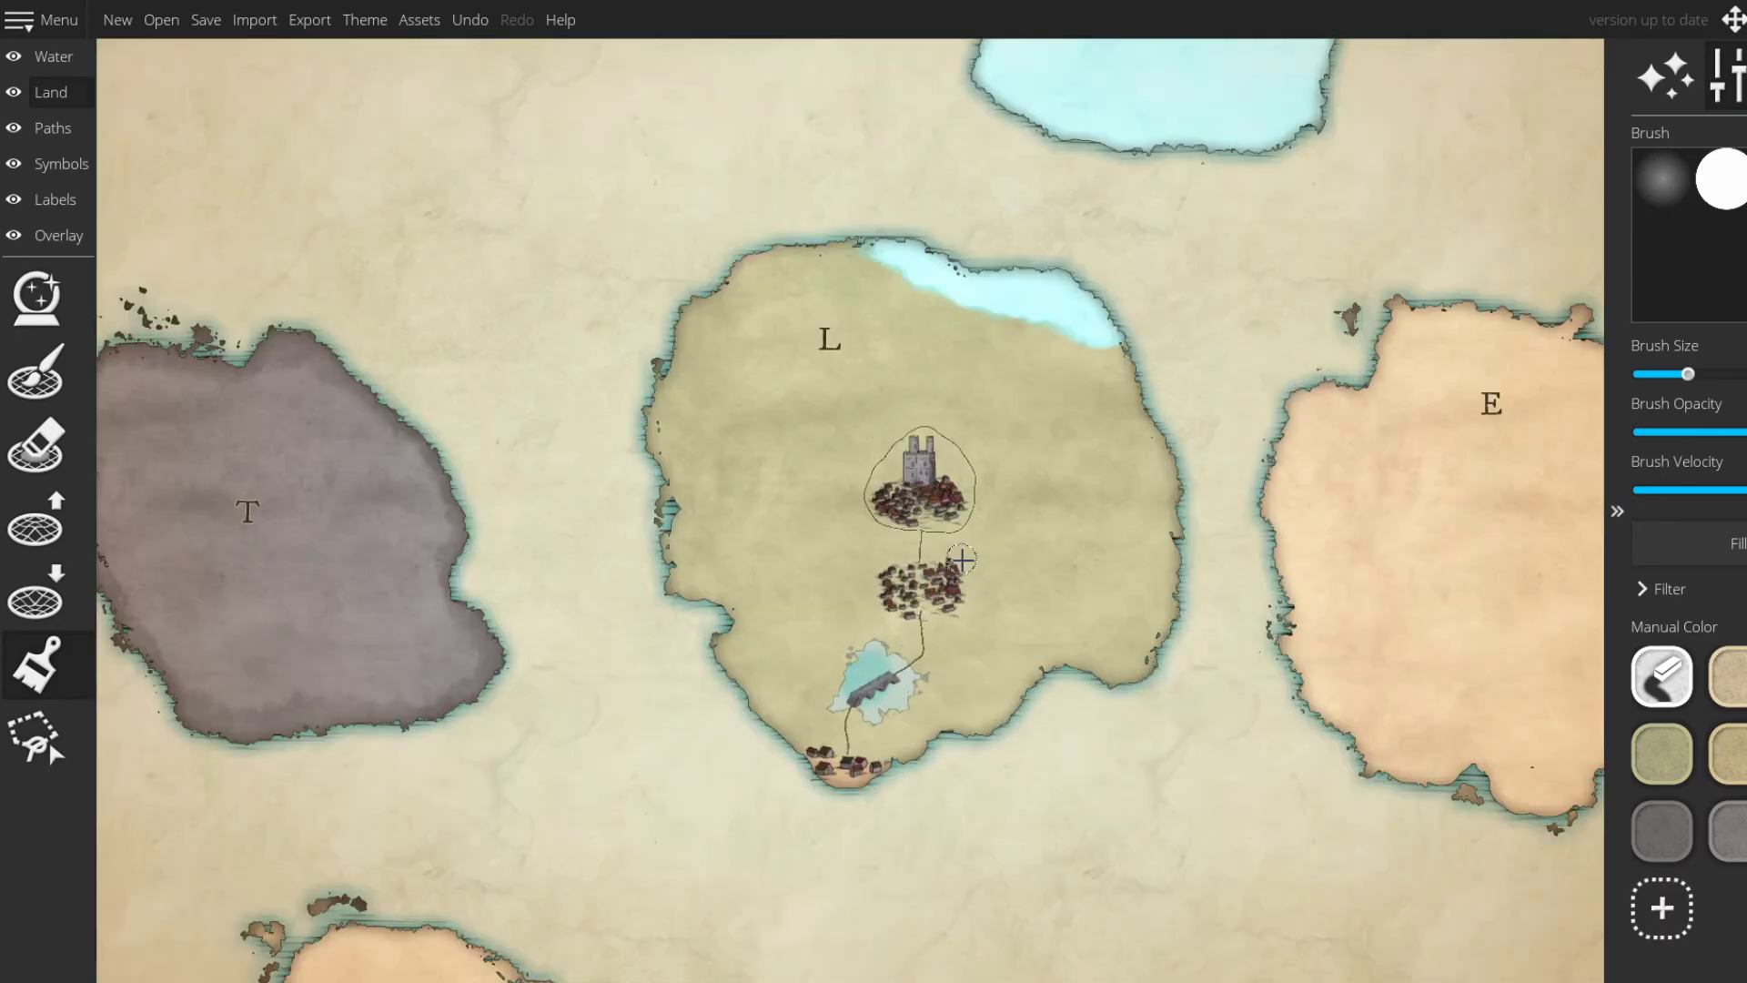
pyautogui.scroll(2, 961, 560)
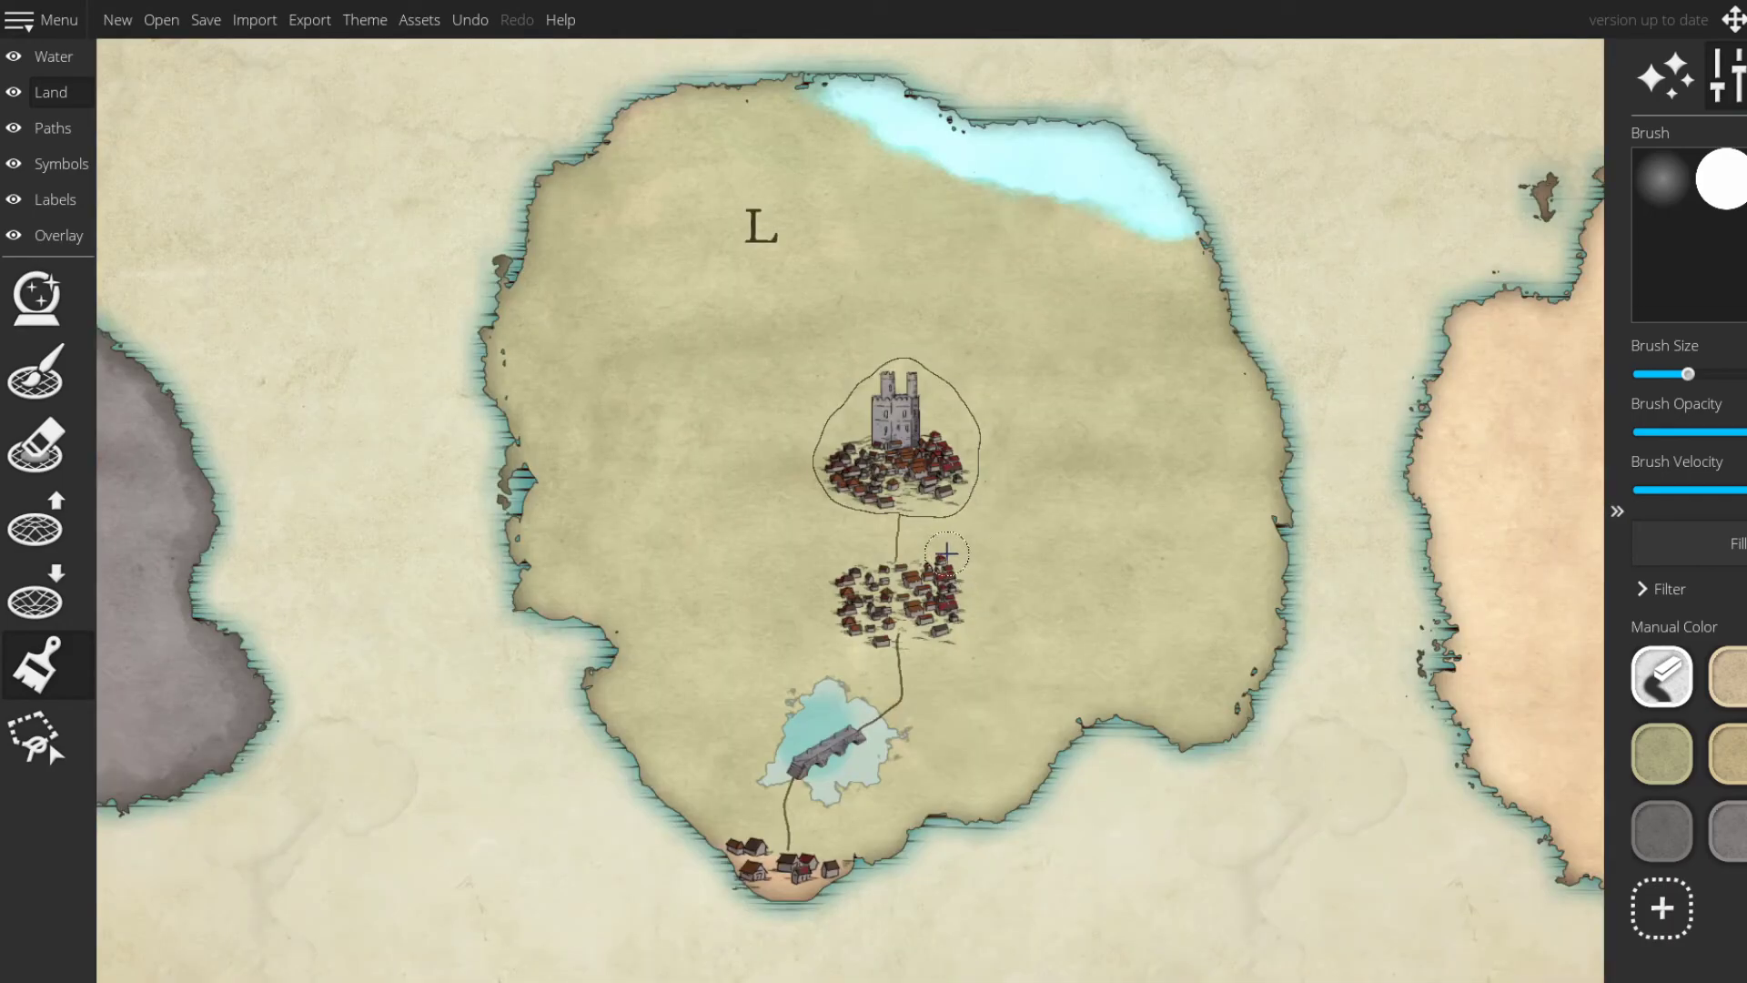
pyautogui.moveTo(914, 436); pyautogui.dragTo(894, 569)
pyautogui.moveTo(829, 421); pyautogui.dragTo(870, 528)
pyautogui.moveTo(866, 402); pyautogui.dragTo(886, 584)
pyautogui.moveTo(1053, 504); pyautogui.dragTo(1010, 597)
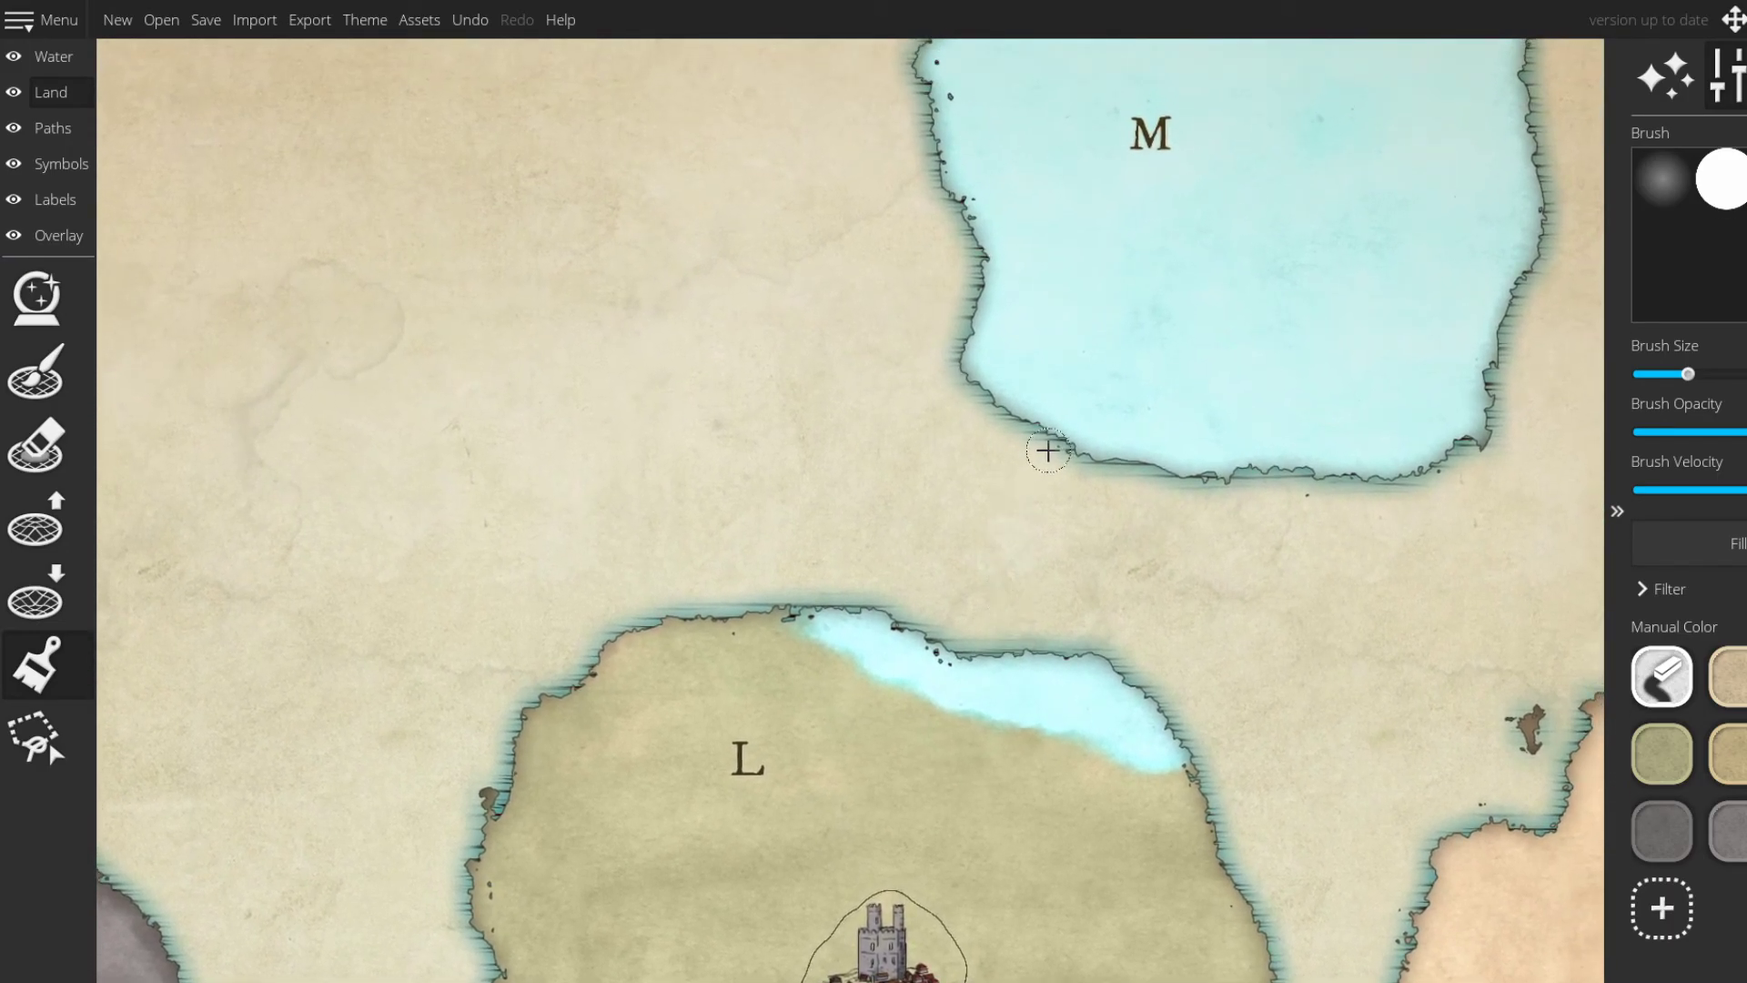
pyautogui.moveTo(1045, 449); pyautogui.dragTo(992, 511)
pyautogui.moveTo(1264, 351)
pyautogui.mouseDown()
pyautogui.moveTo(1237, 473)
pyautogui.moveTo(1155, 467)
pyautogui.mouseUp()
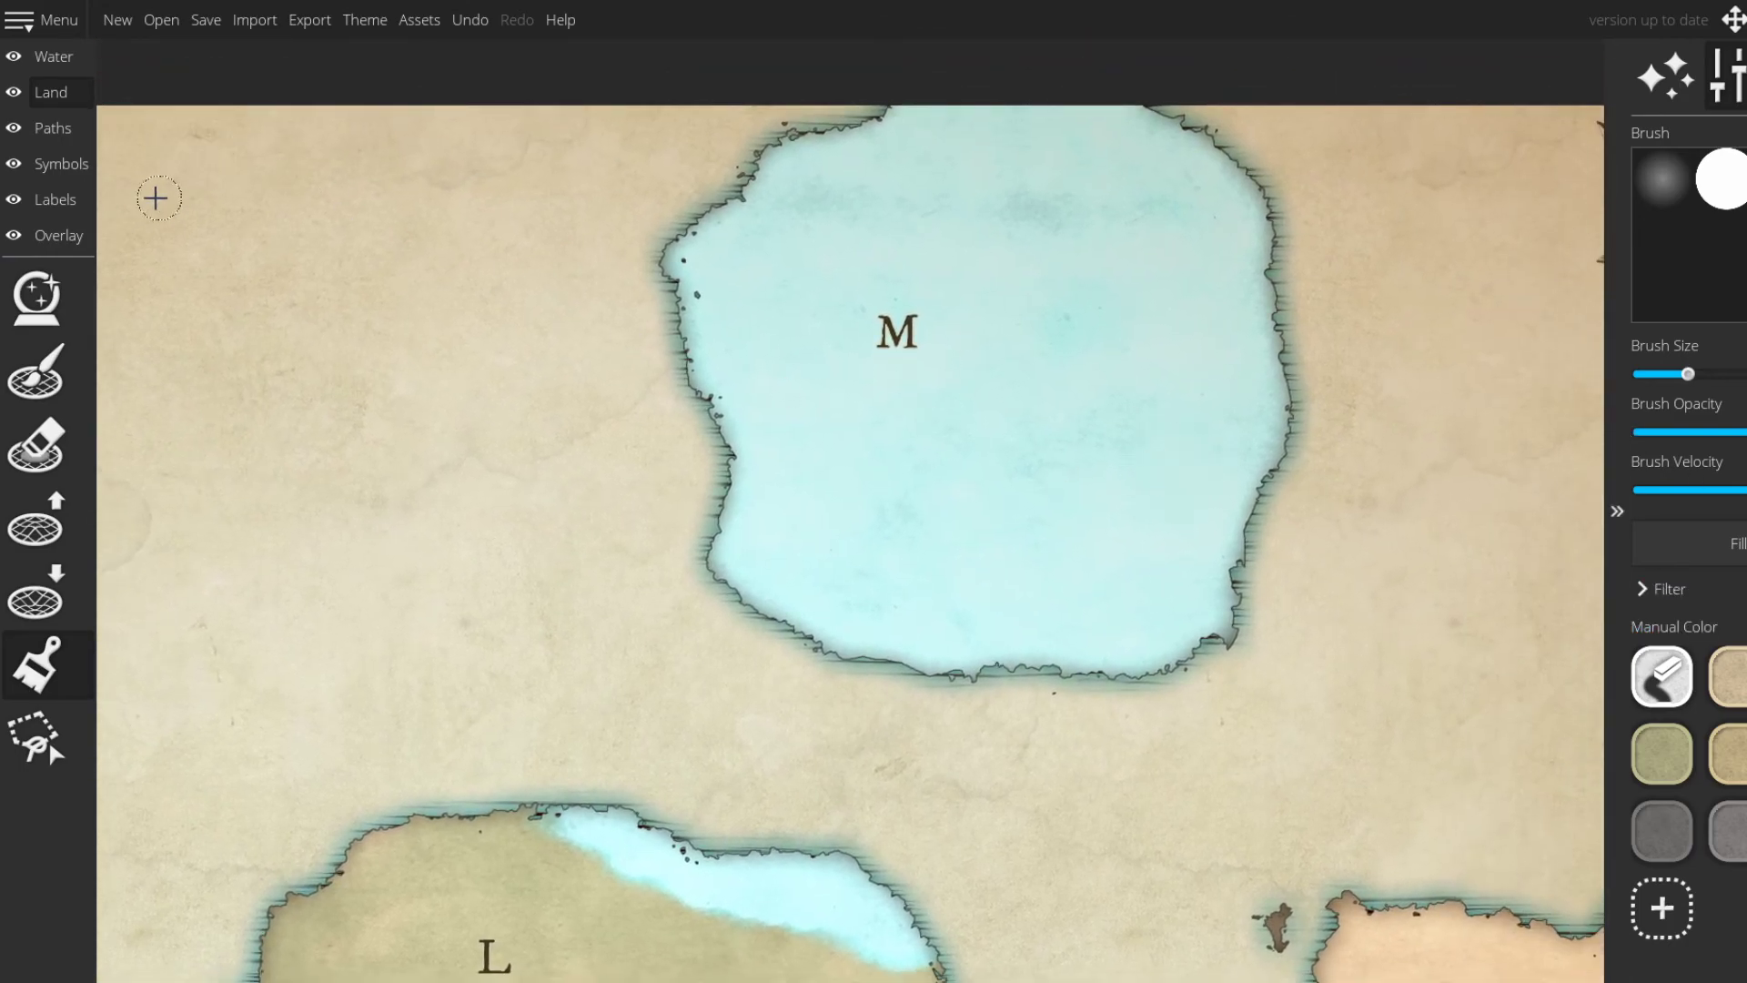
# - Switch from editing the land layer to the water layer
pyautogui.click(54, 199)
pyautogui.click(47, 168)
pyautogui.click(32, 135)
pyautogui.click(51, 97)
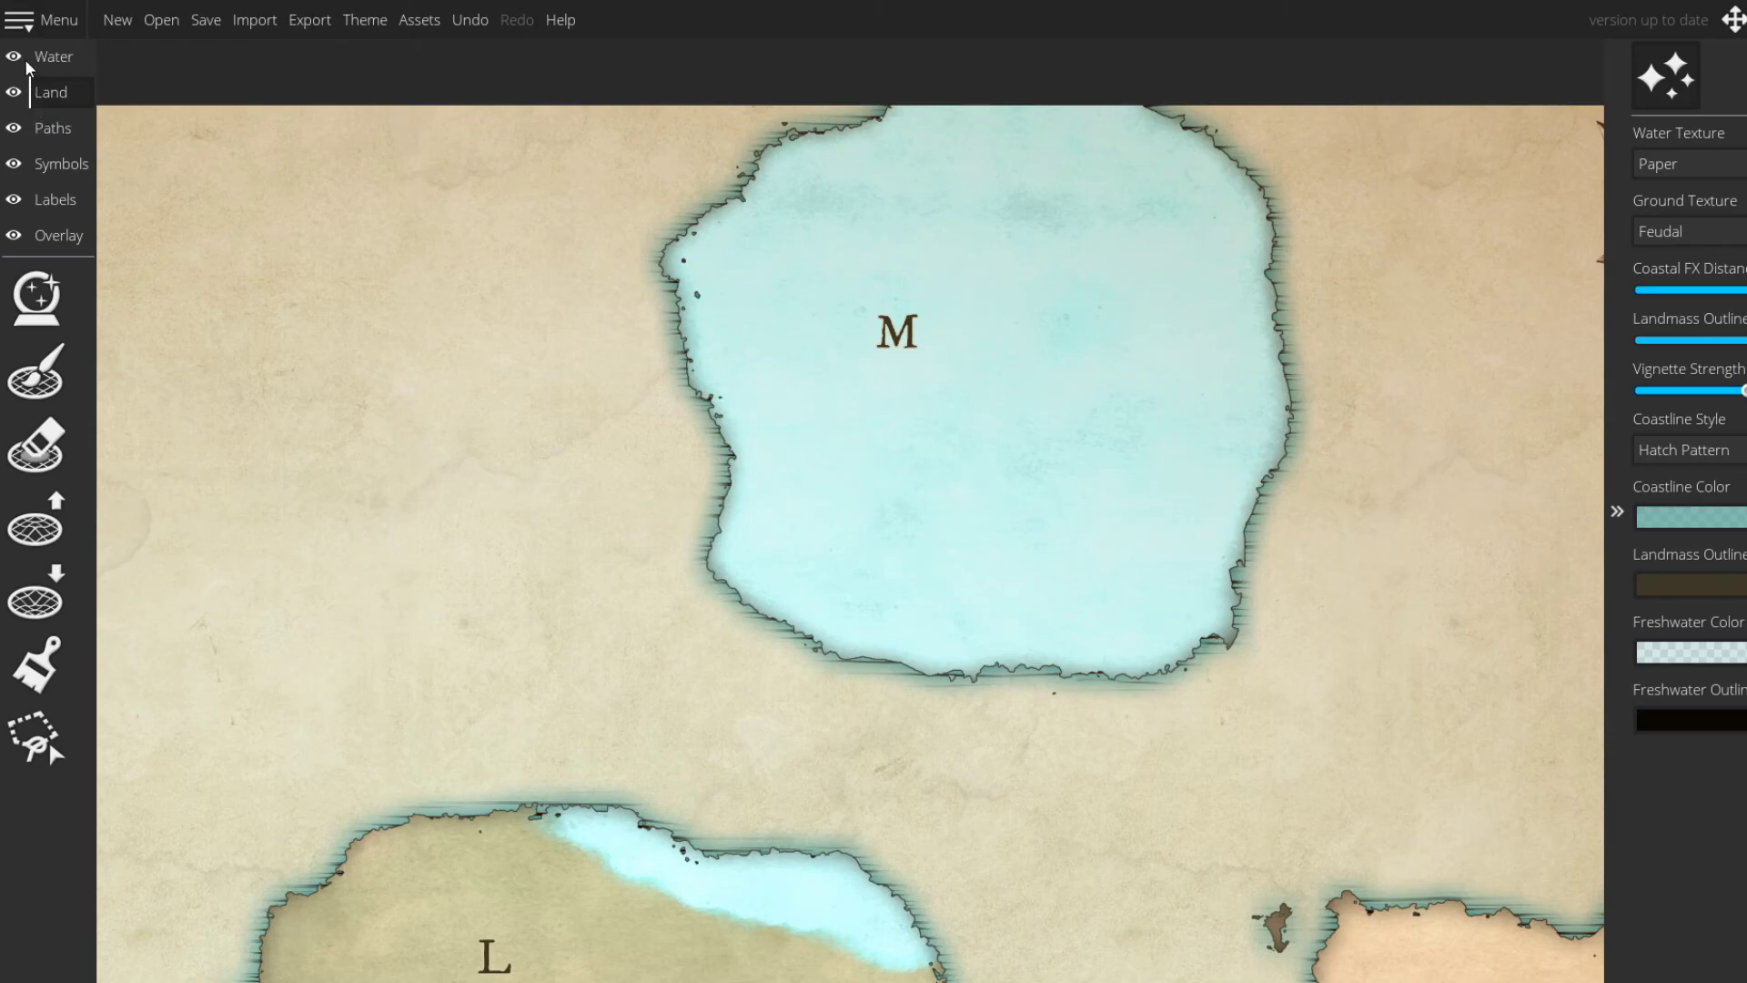
pyautogui.click(52, 59)
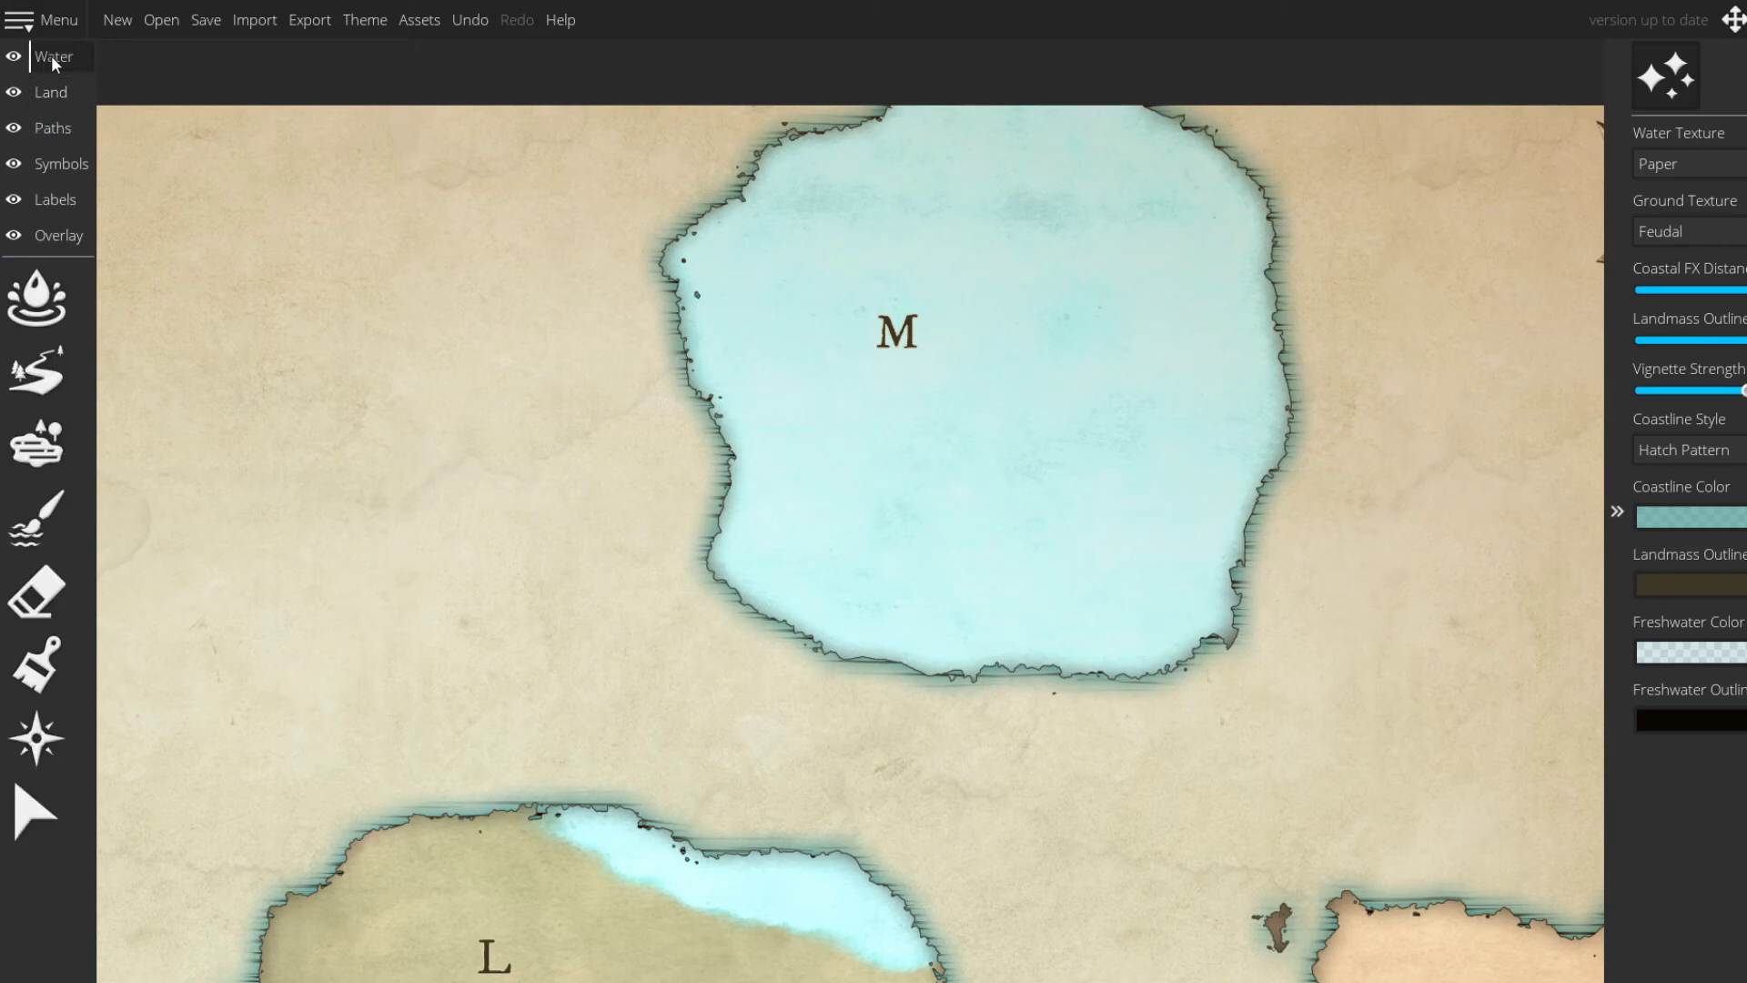
# - Activate the color brush for the water layer
pyautogui.click(44, 321)
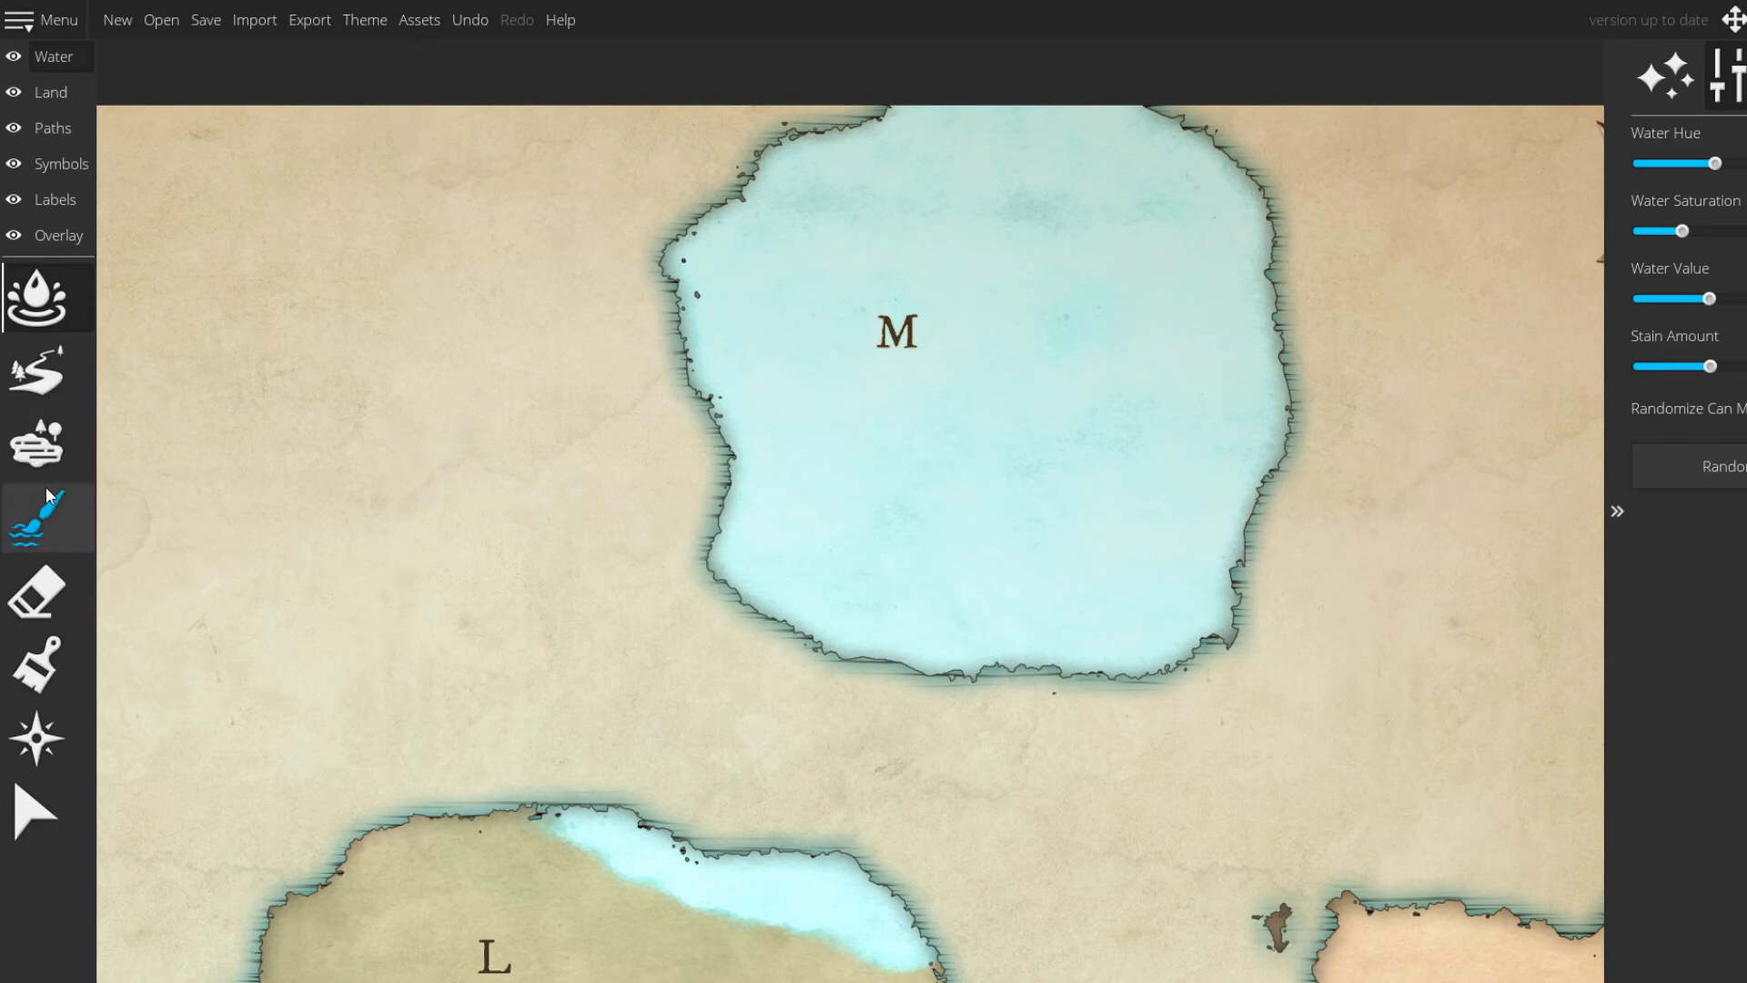
pyautogui.click(80, 523)
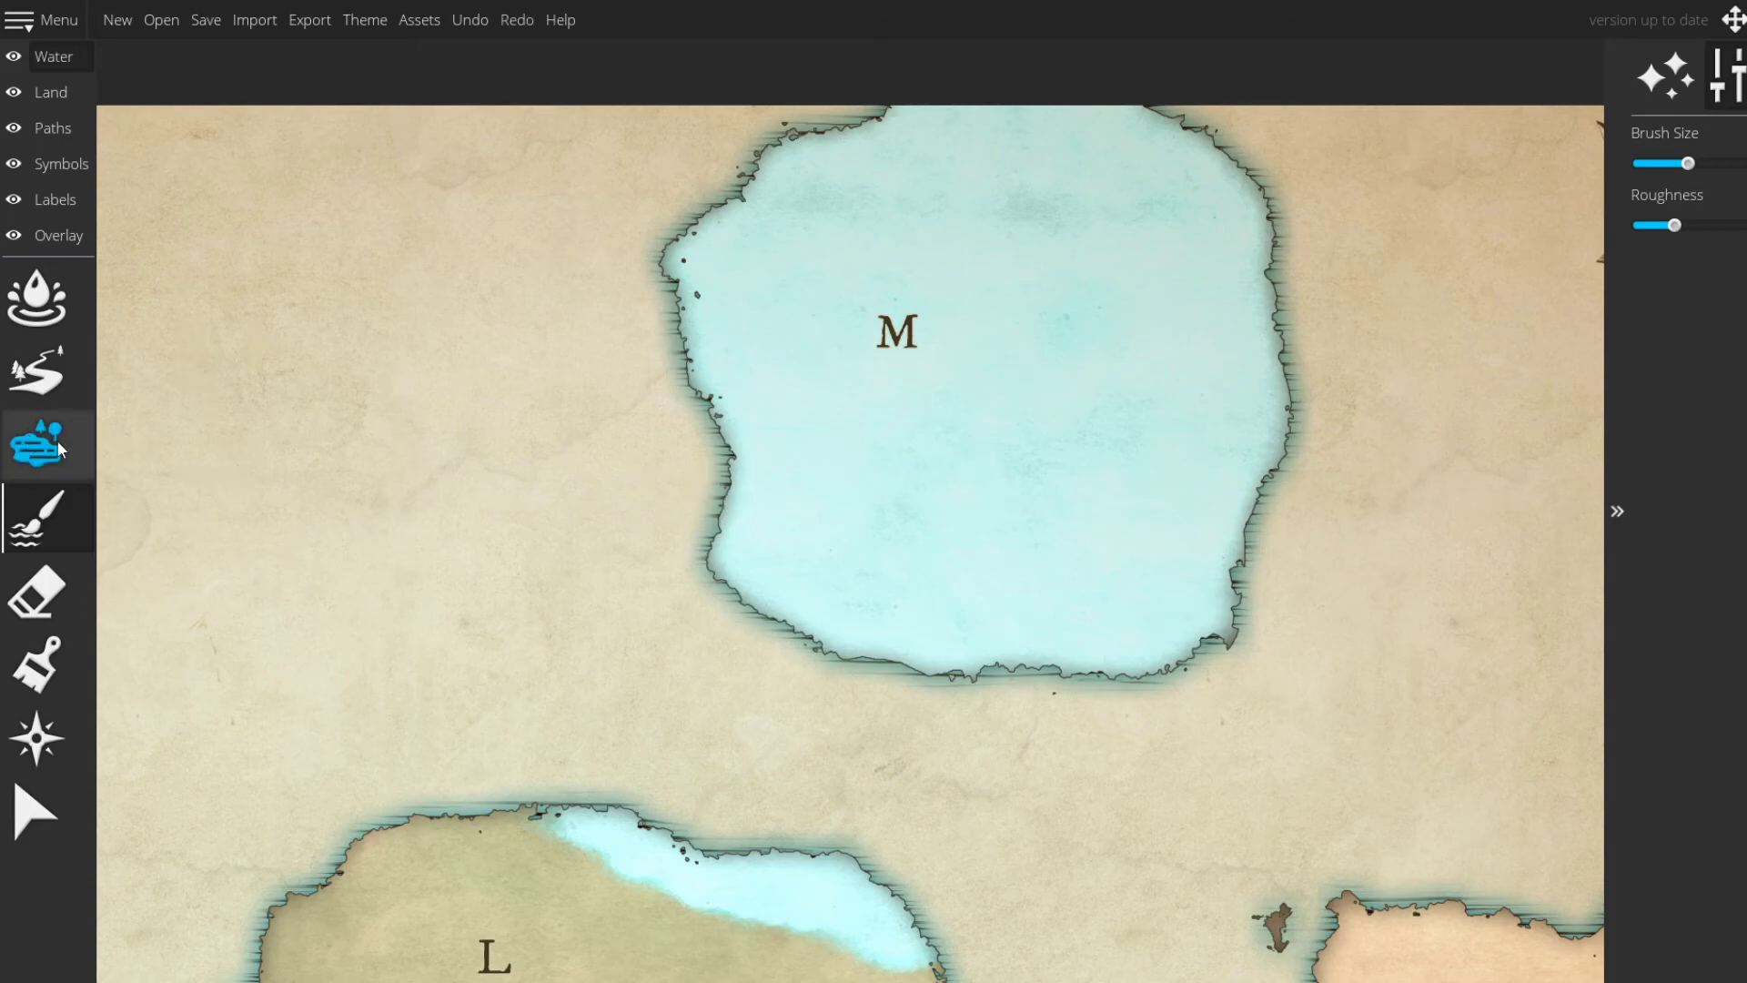
pyautogui.click(54, 660)
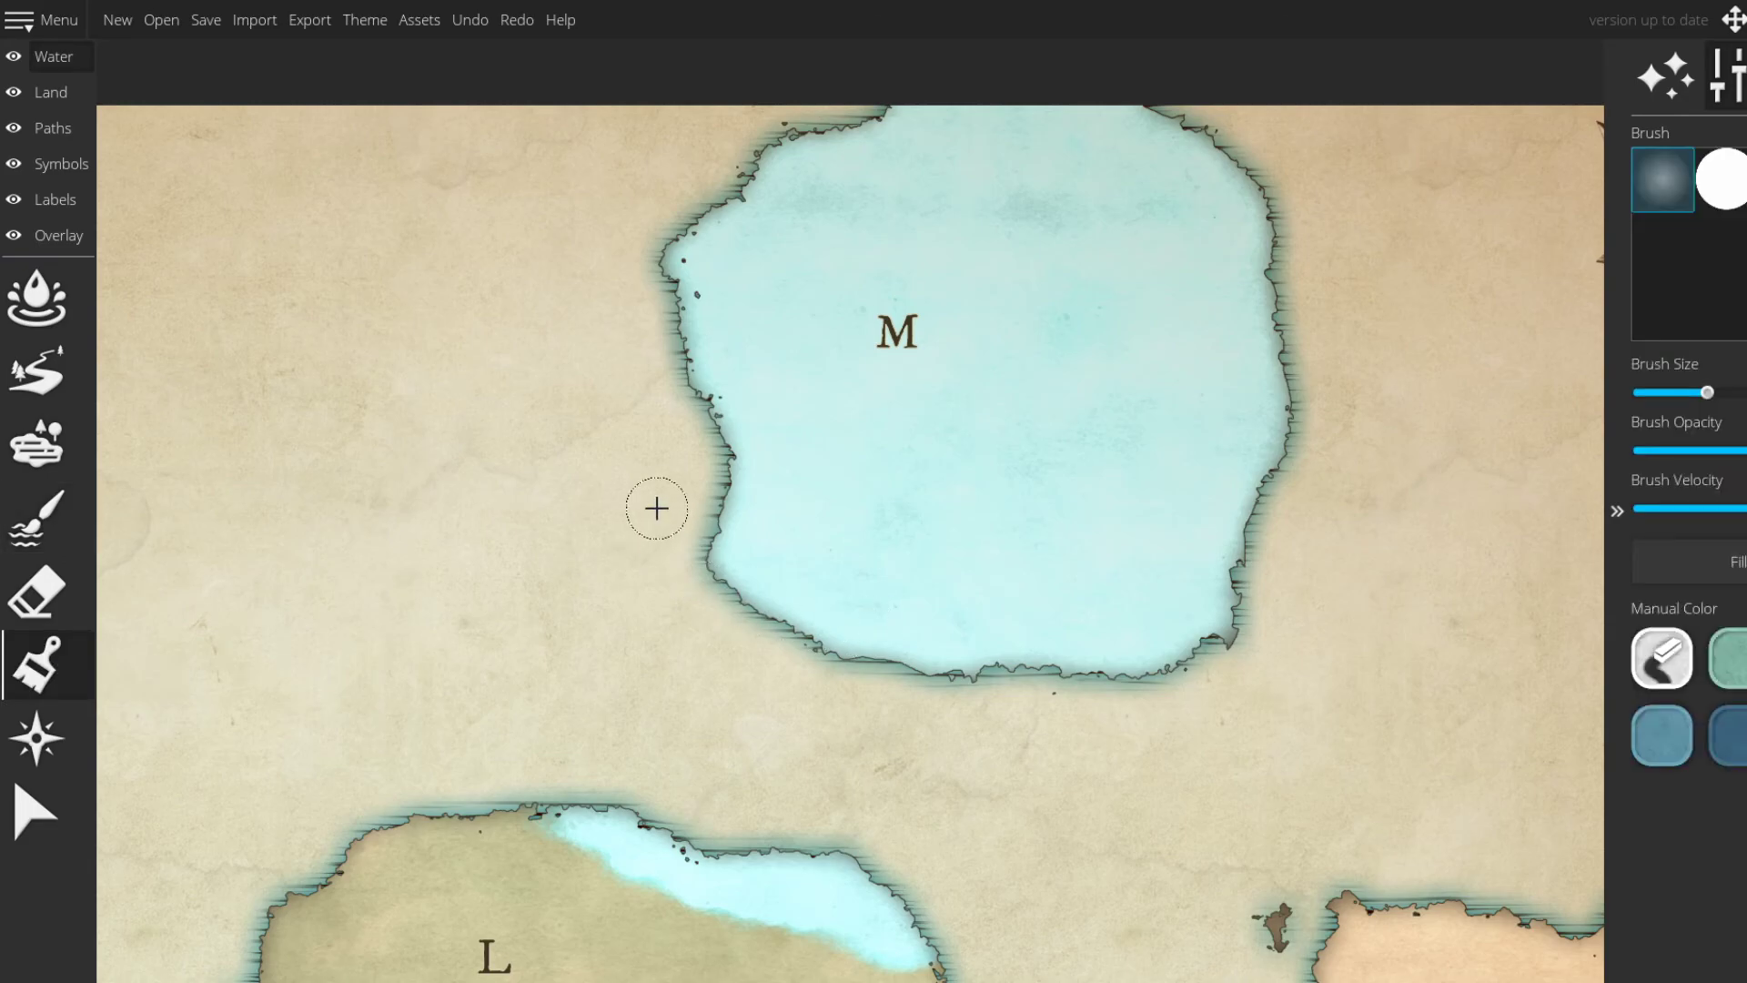
# - Try a short green brush stroke on the open sea west of landmass M
pyautogui.moveTo(655, 503); pyautogui.dragTo(643, 492)
pyautogui.scroll(3, 617, 469)
pyautogui.scroll(-1, 617, 462)
pyautogui.scroll(1, 606, 455)
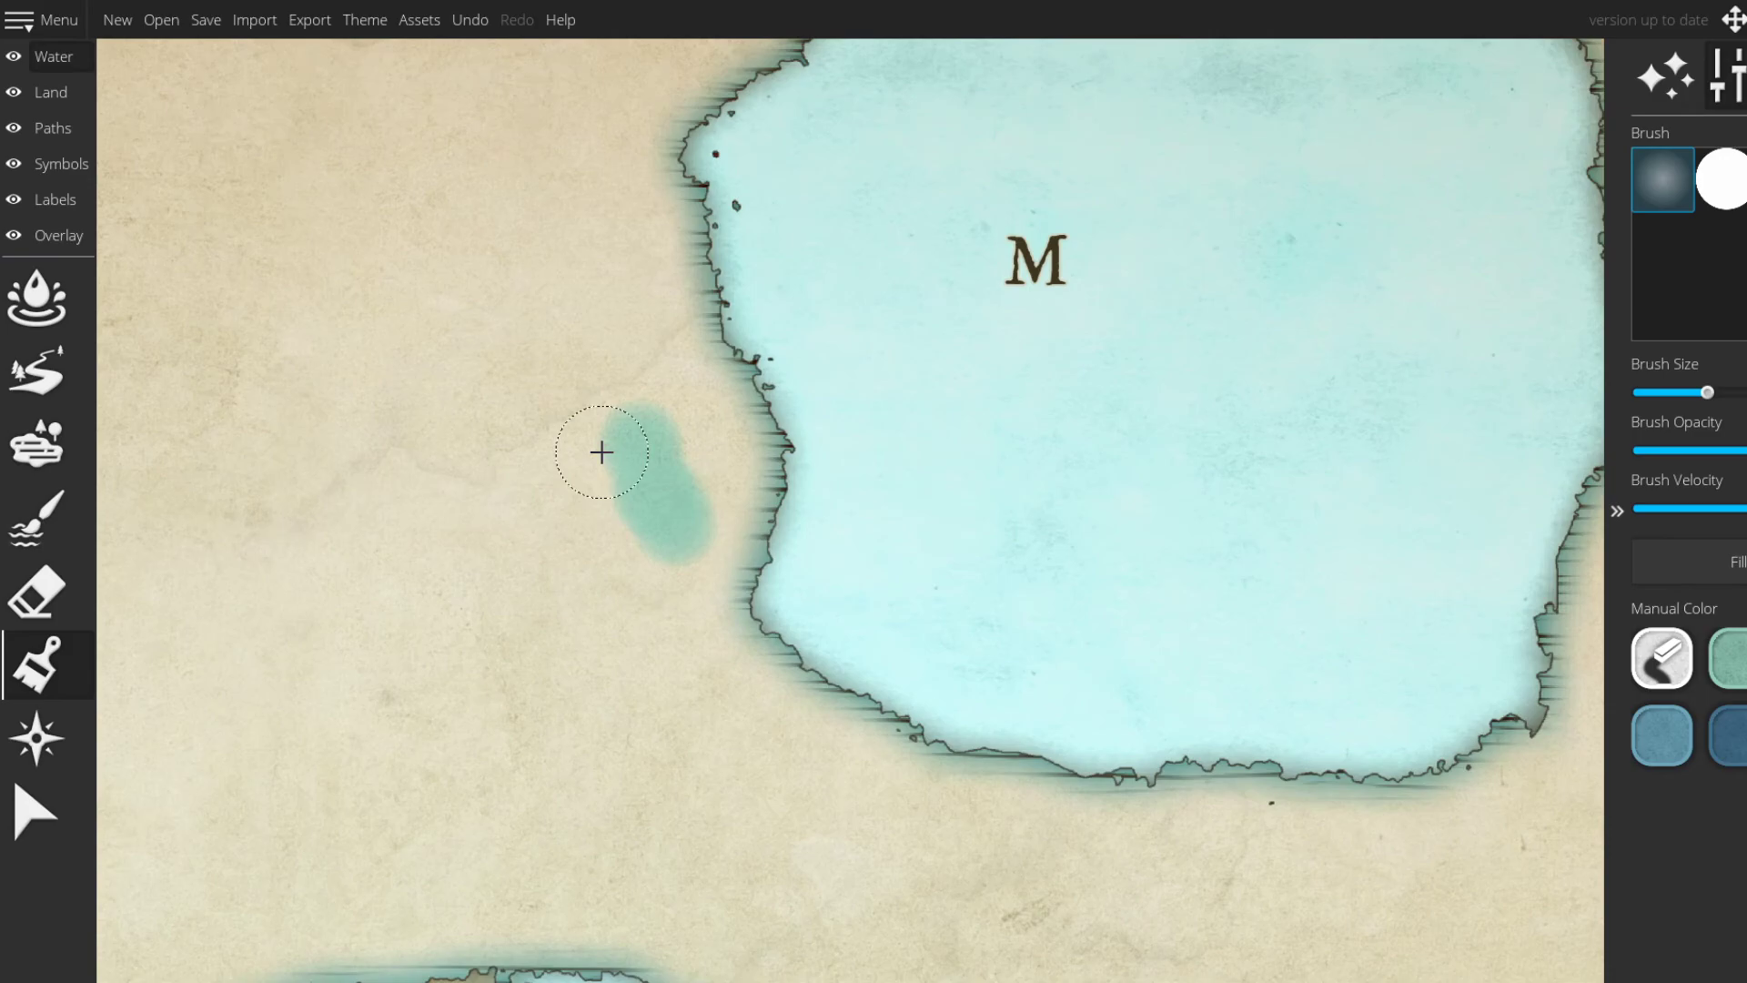
# - Sample the greyish-green shading off landmass M's western coast in the custom color picker, then close the picker
pyautogui.click(1740, 714)
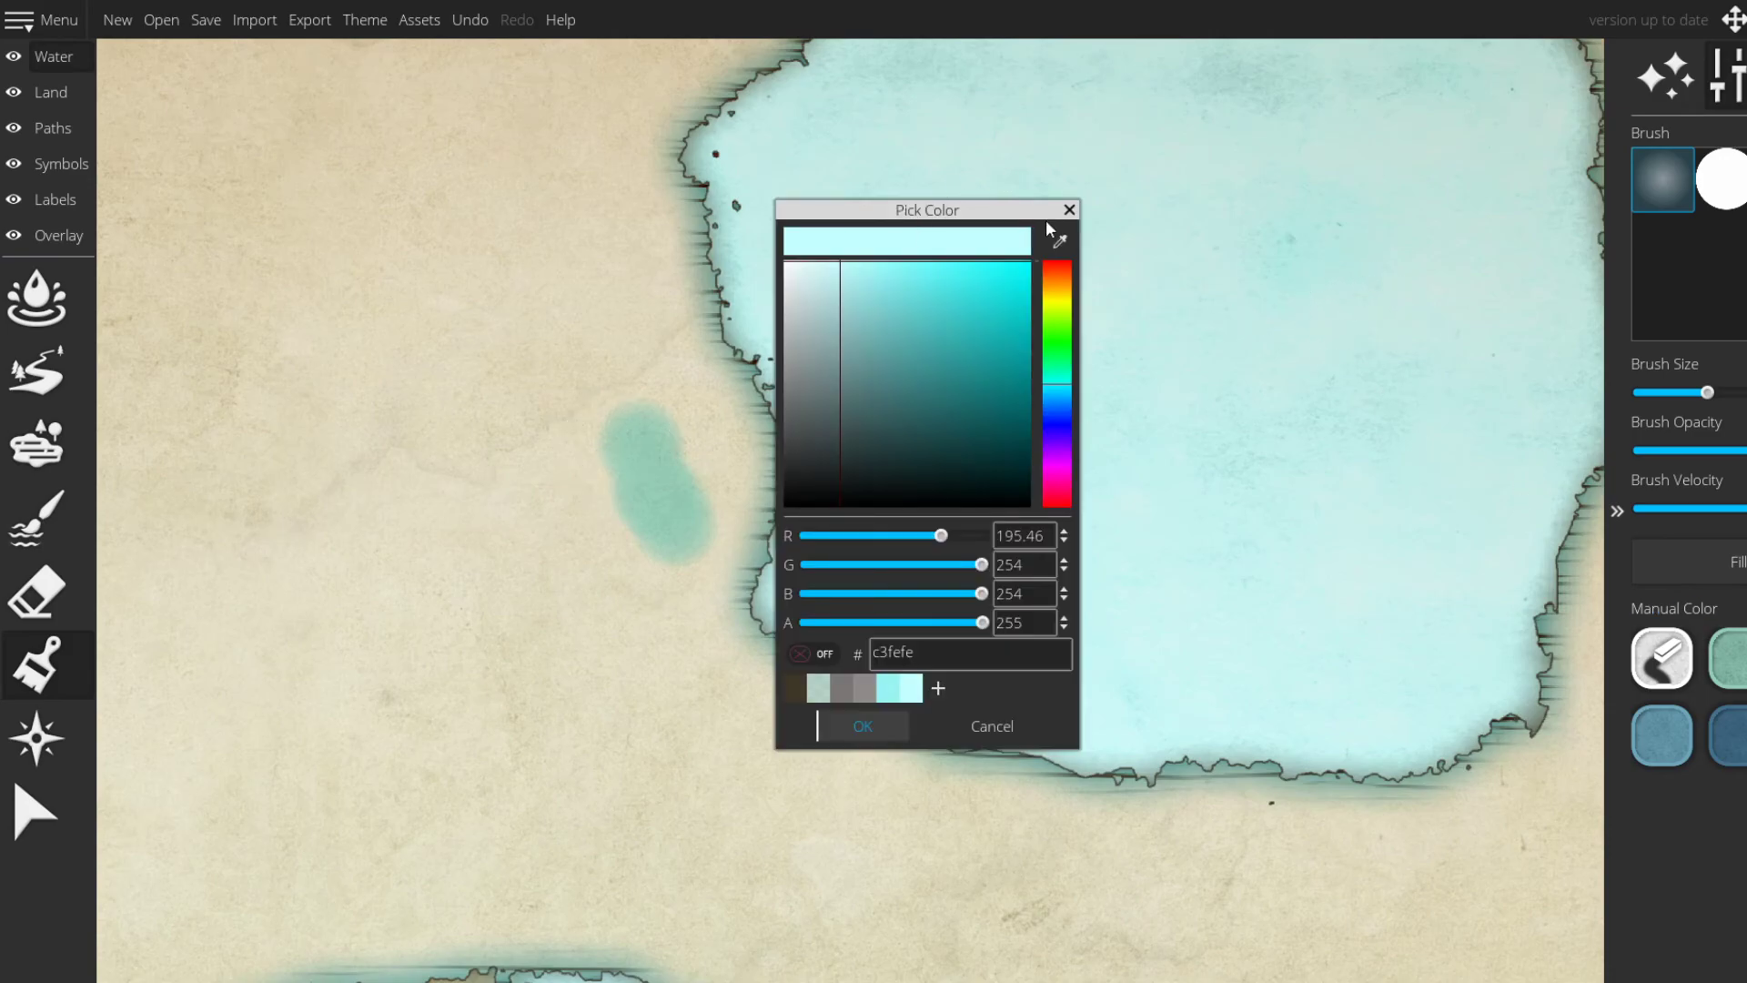
pyautogui.click(1061, 242)
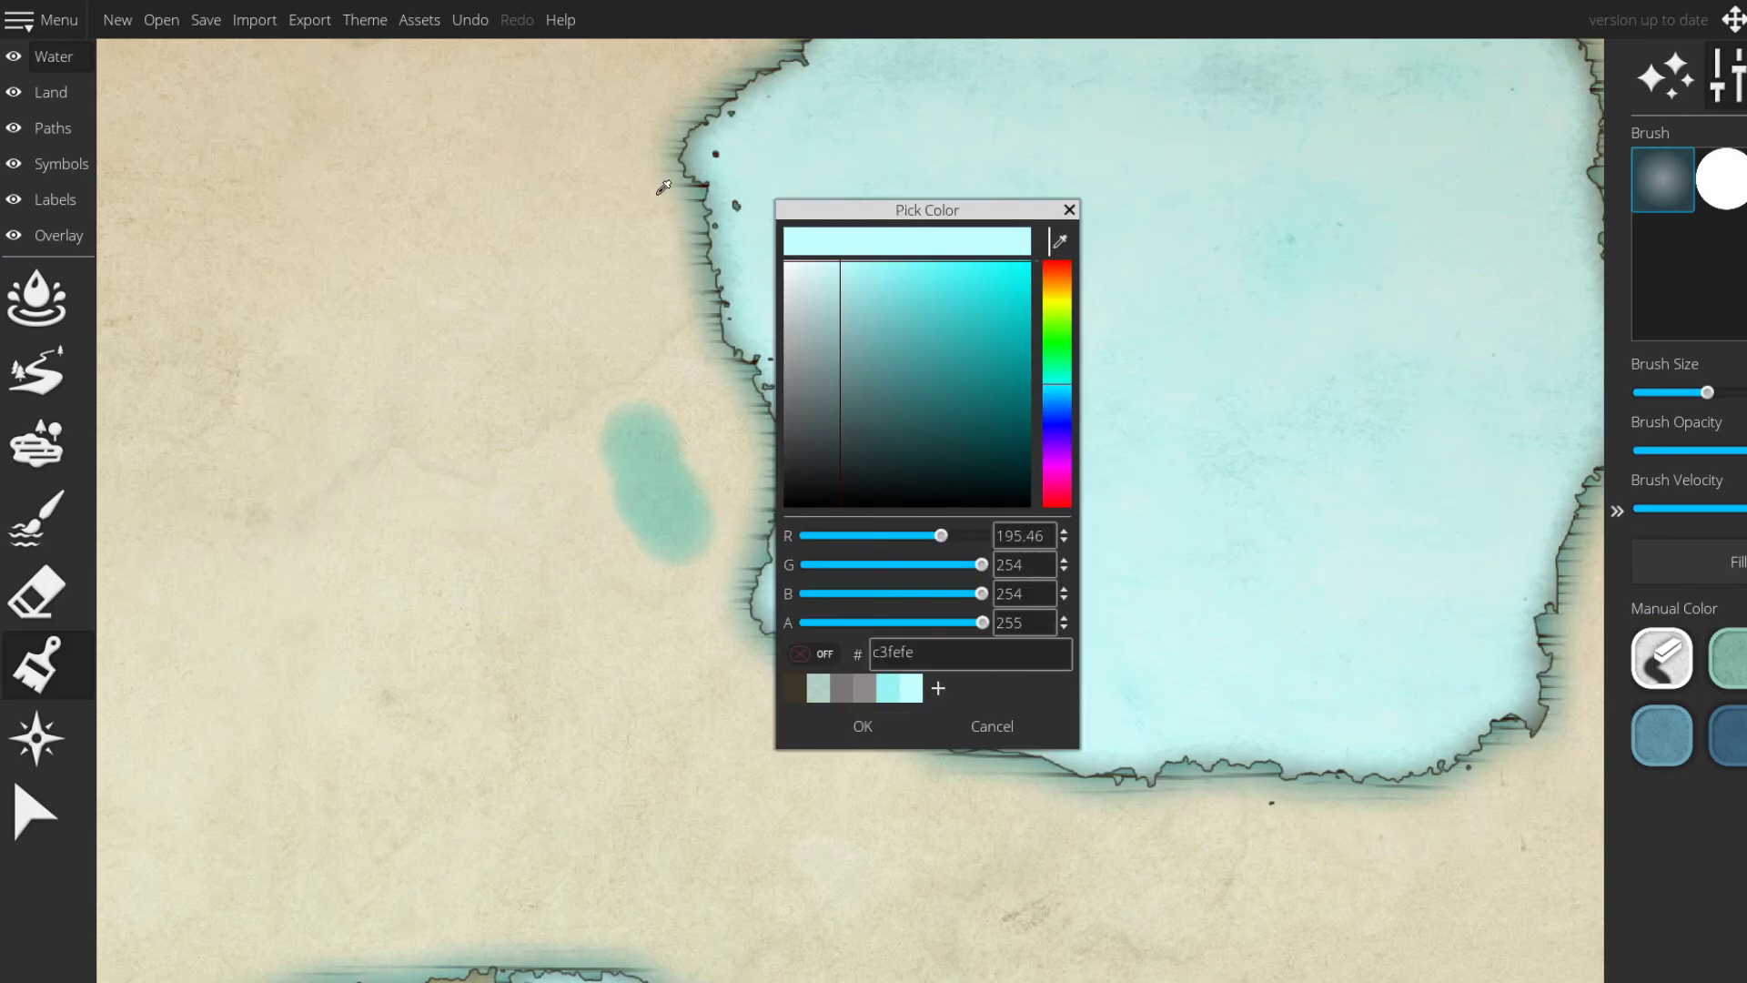
pyautogui.click(699, 238)
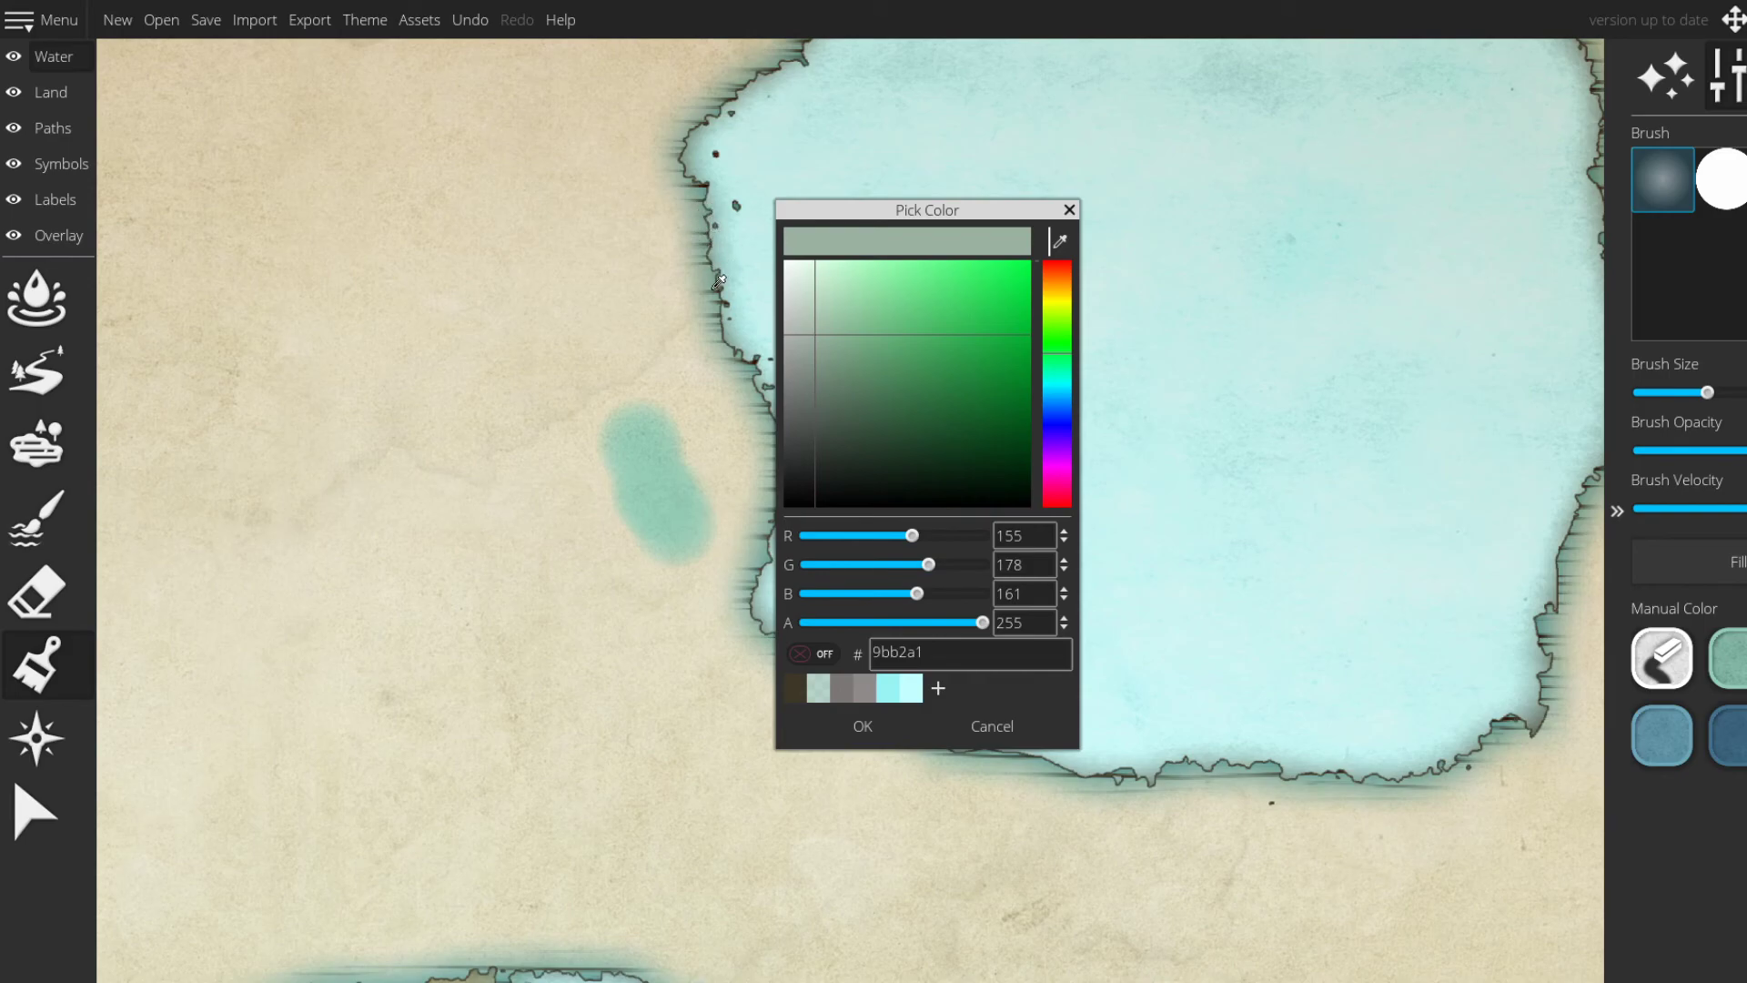
pyautogui.click(1069, 210)
pyautogui.scroll(5, 702, 292)
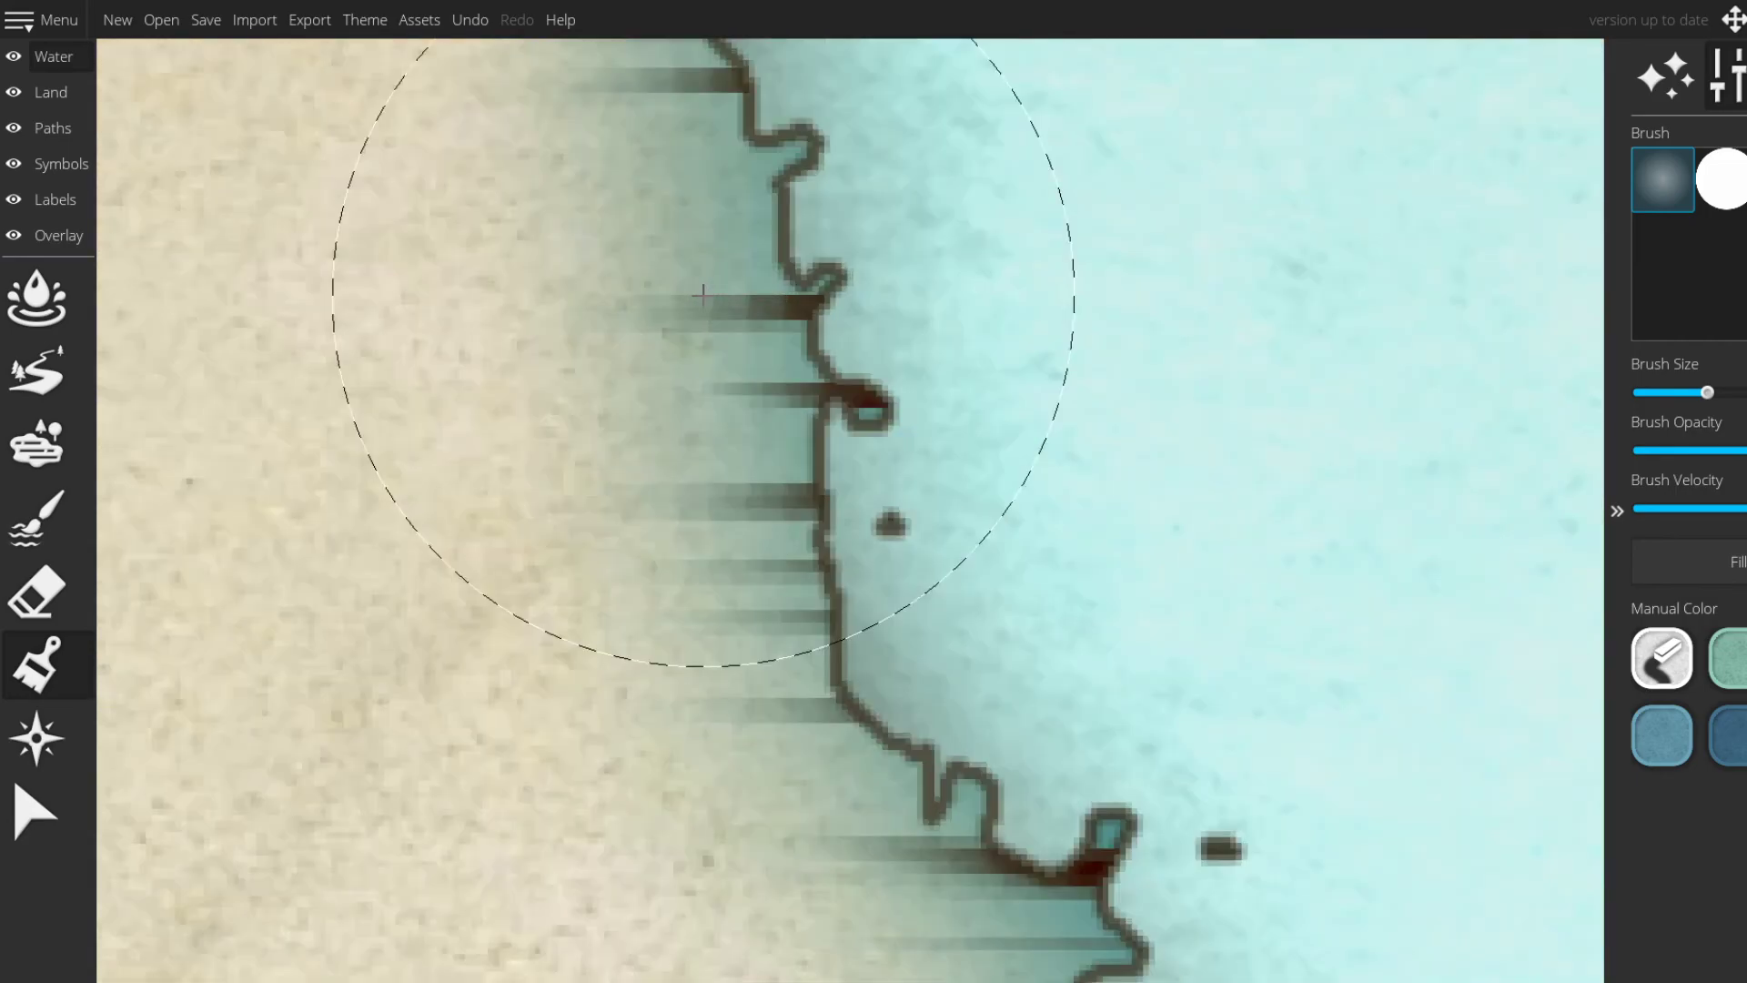
# - Try a light blue brush stroke on the sea beside landmass M's western coast and undo it
pyautogui.scroll(-3, 702, 389)
pyautogui.click(1664, 735)
pyautogui.moveTo(637, 502)
pyautogui.mouseDown()
pyautogui.moveTo(604, 506)
pyautogui.moveTo(645, 521)
pyautogui.mouseUp()
pyautogui.hotkey('ctrl', 'z')
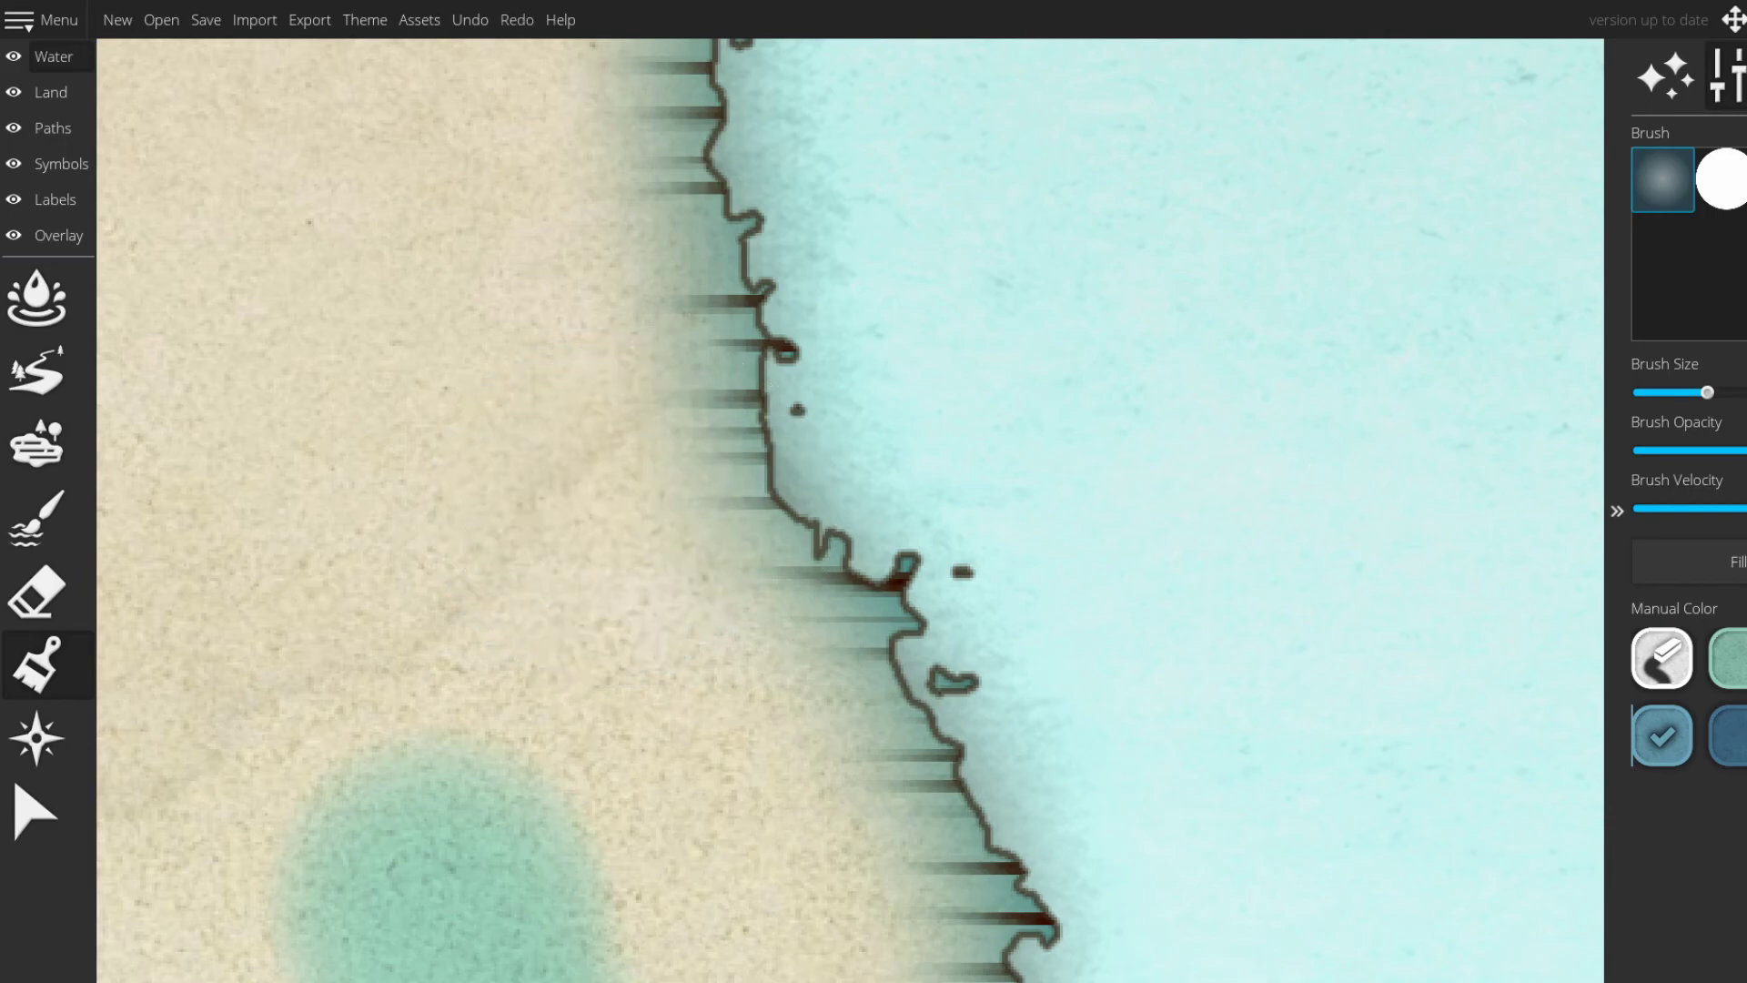
# - Try green brush strokes along landmass M's western coast, then undo all trial strokes on the sea
pyautogui.click(1737, 659)
pyautogui.moveTo(819, 537); pyautogui.dragTo(841, 353)
pyautogui.moveTo(641, 422)
pyautogui.mouseDown()
pyautogui.moveTo(601, 444)
pyautogui.moveTo(697, 522)
pyautogui.moveTo(725, 515)
pyautogui.moveTo(609, 242)
pyautogui.moveTo(737, 436)
pyautogui.mouseUp()
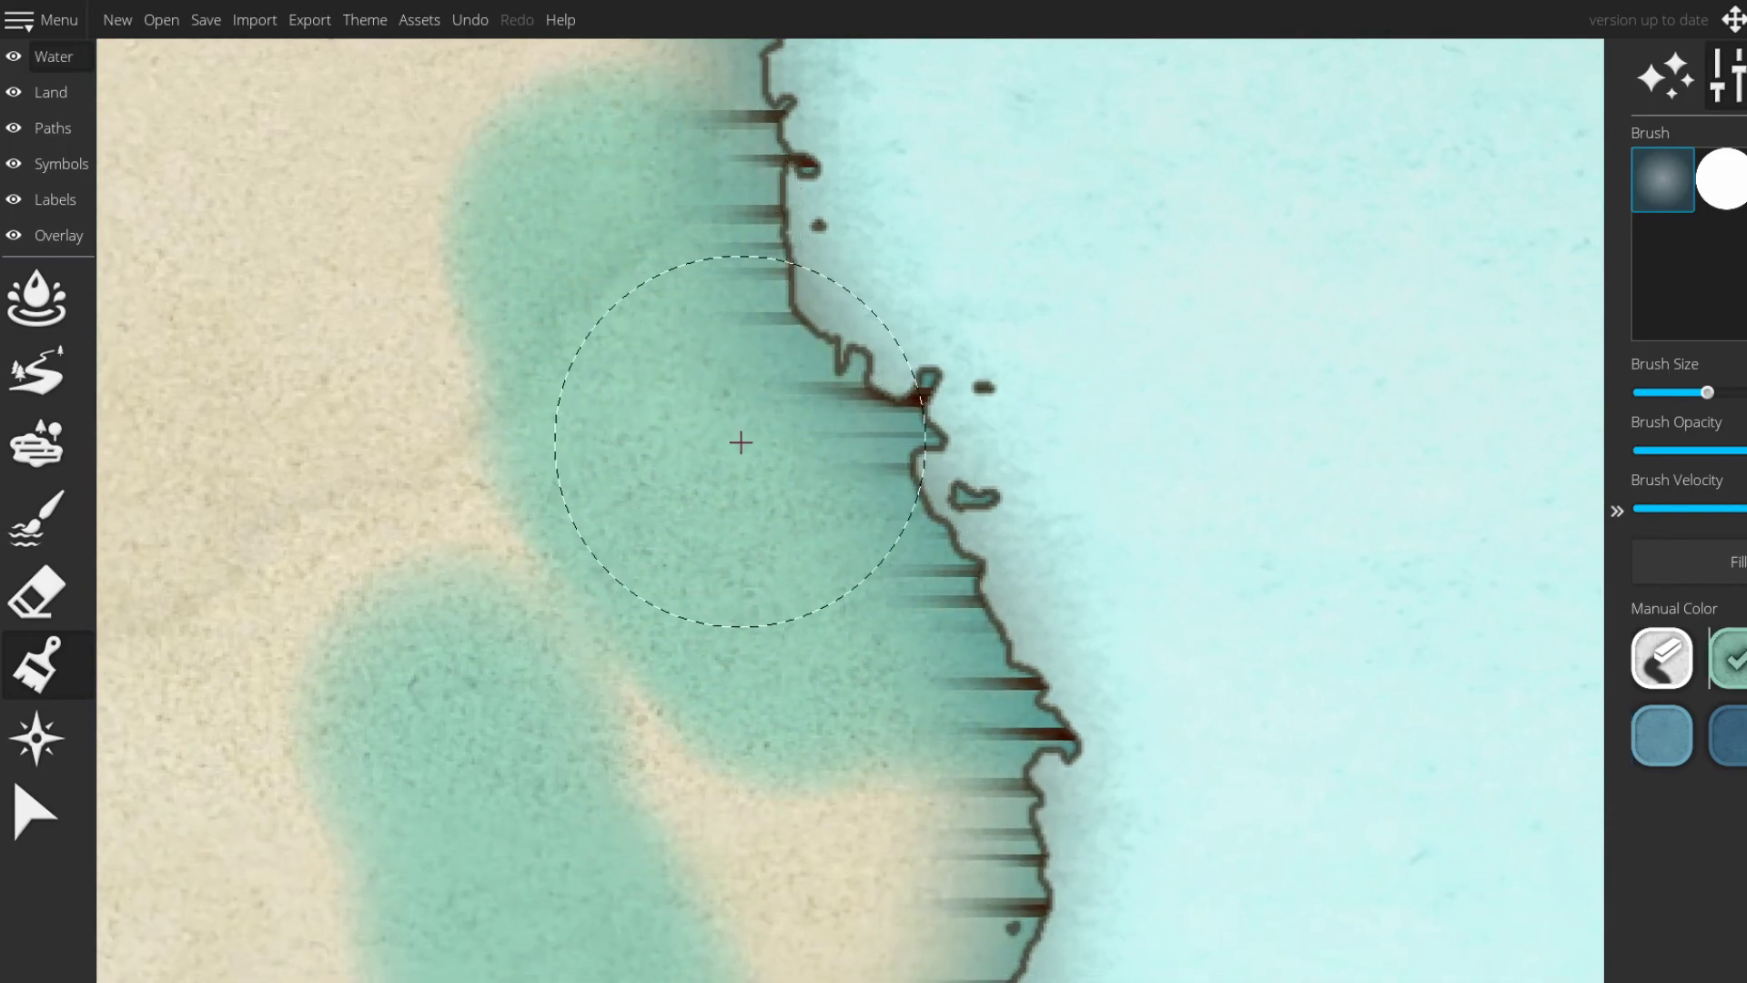
pyautogui.scroll(-2, 773, 450)
pyautogui.scroll(-3, 809, 447)
pyautogui.hotkey('ctrl', 'z')
pyautogui.hotkey('ctrl', 'z')
pyautogui.hotkey('ctrl', 'z')
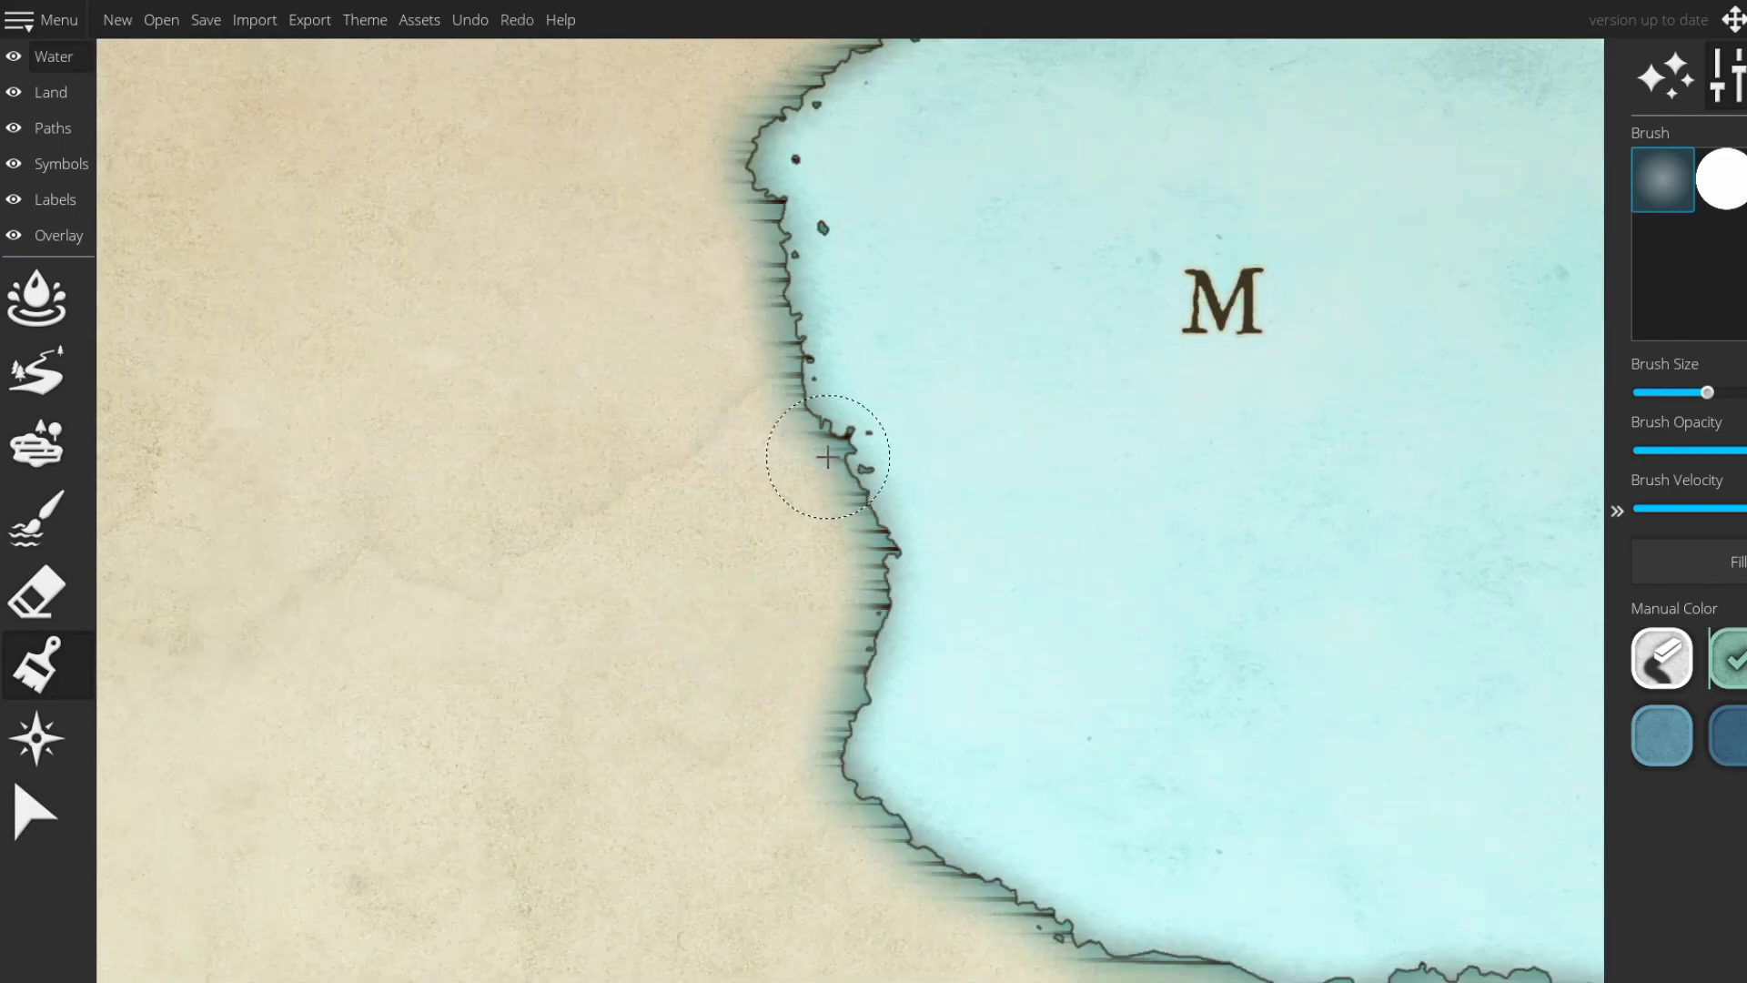
# - Fill the entire sea with the green water color
pyautogui.moveTo(756, 431)
pyautogui.mouseDown()
pyautogui.moveTo(759, 486)
pyautogui.moveTo(689, 377)
pyautogui.mouseUp()
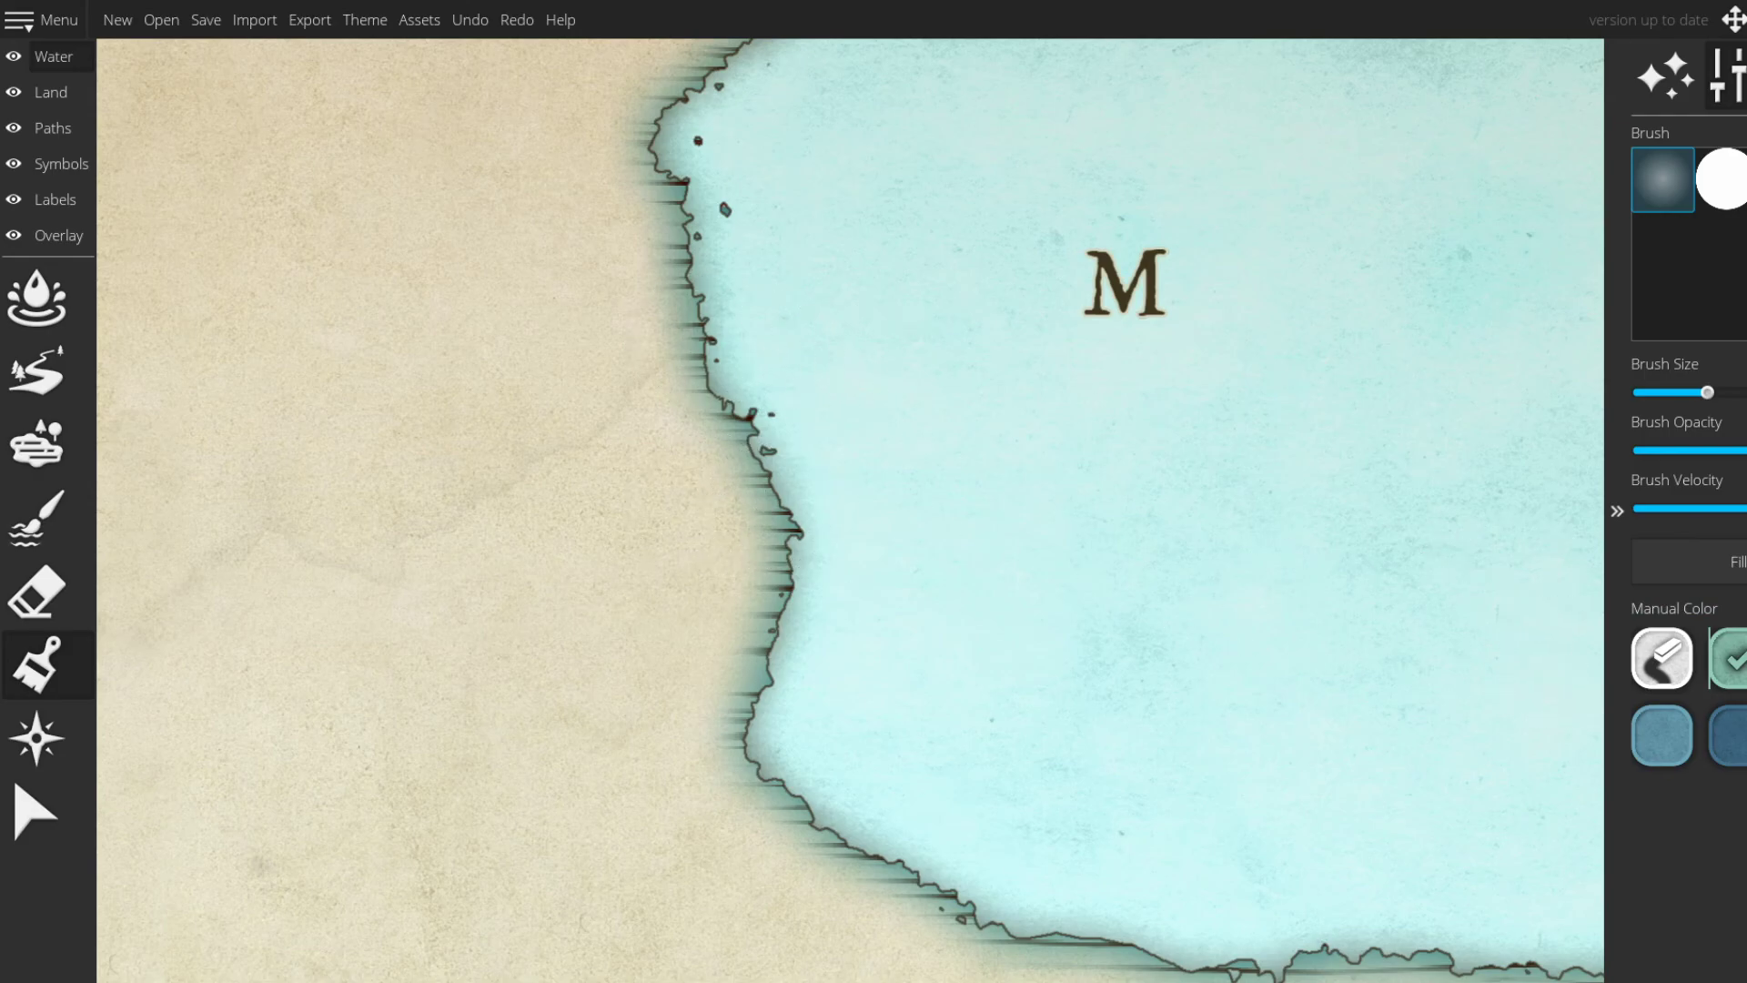
pyautogui.moveTo(1045, 641); pyautogui.dragTo(878, 263)
pyautogui.scroll(-2, 876, 284)
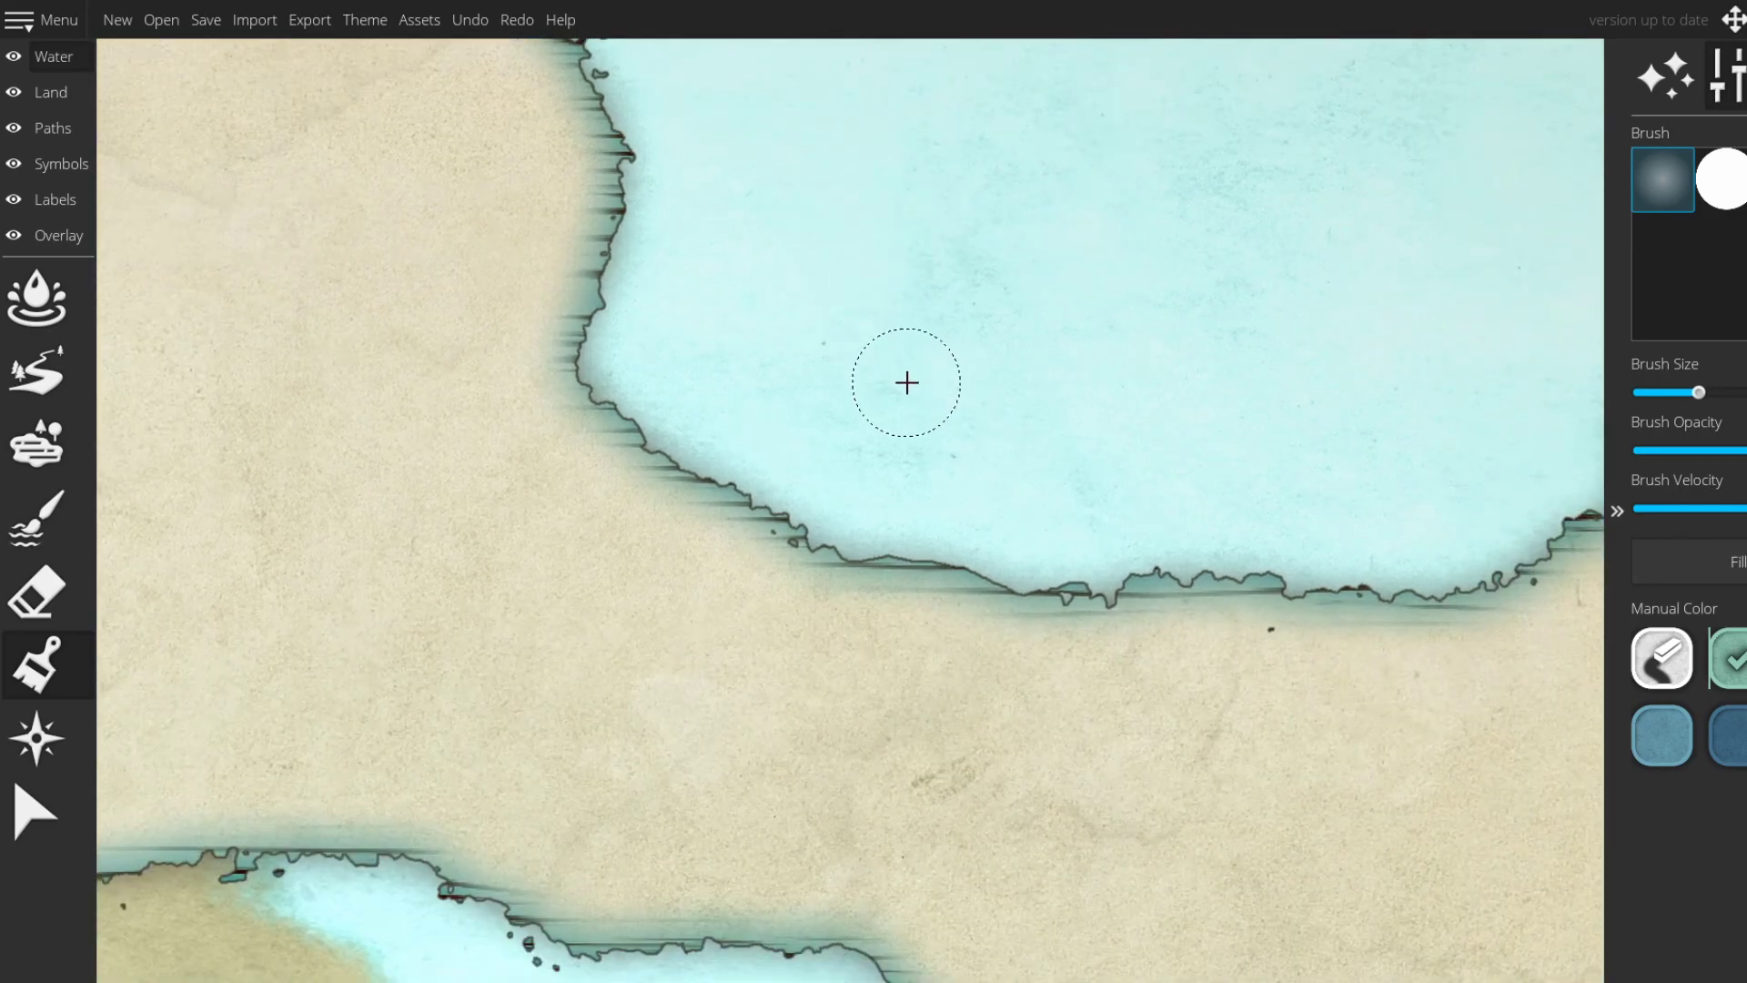
pyautogui.scroll(-3, 919, 391)
pyautogui.moveTo(914, 372); pyautogui.dragTo(936, 406)
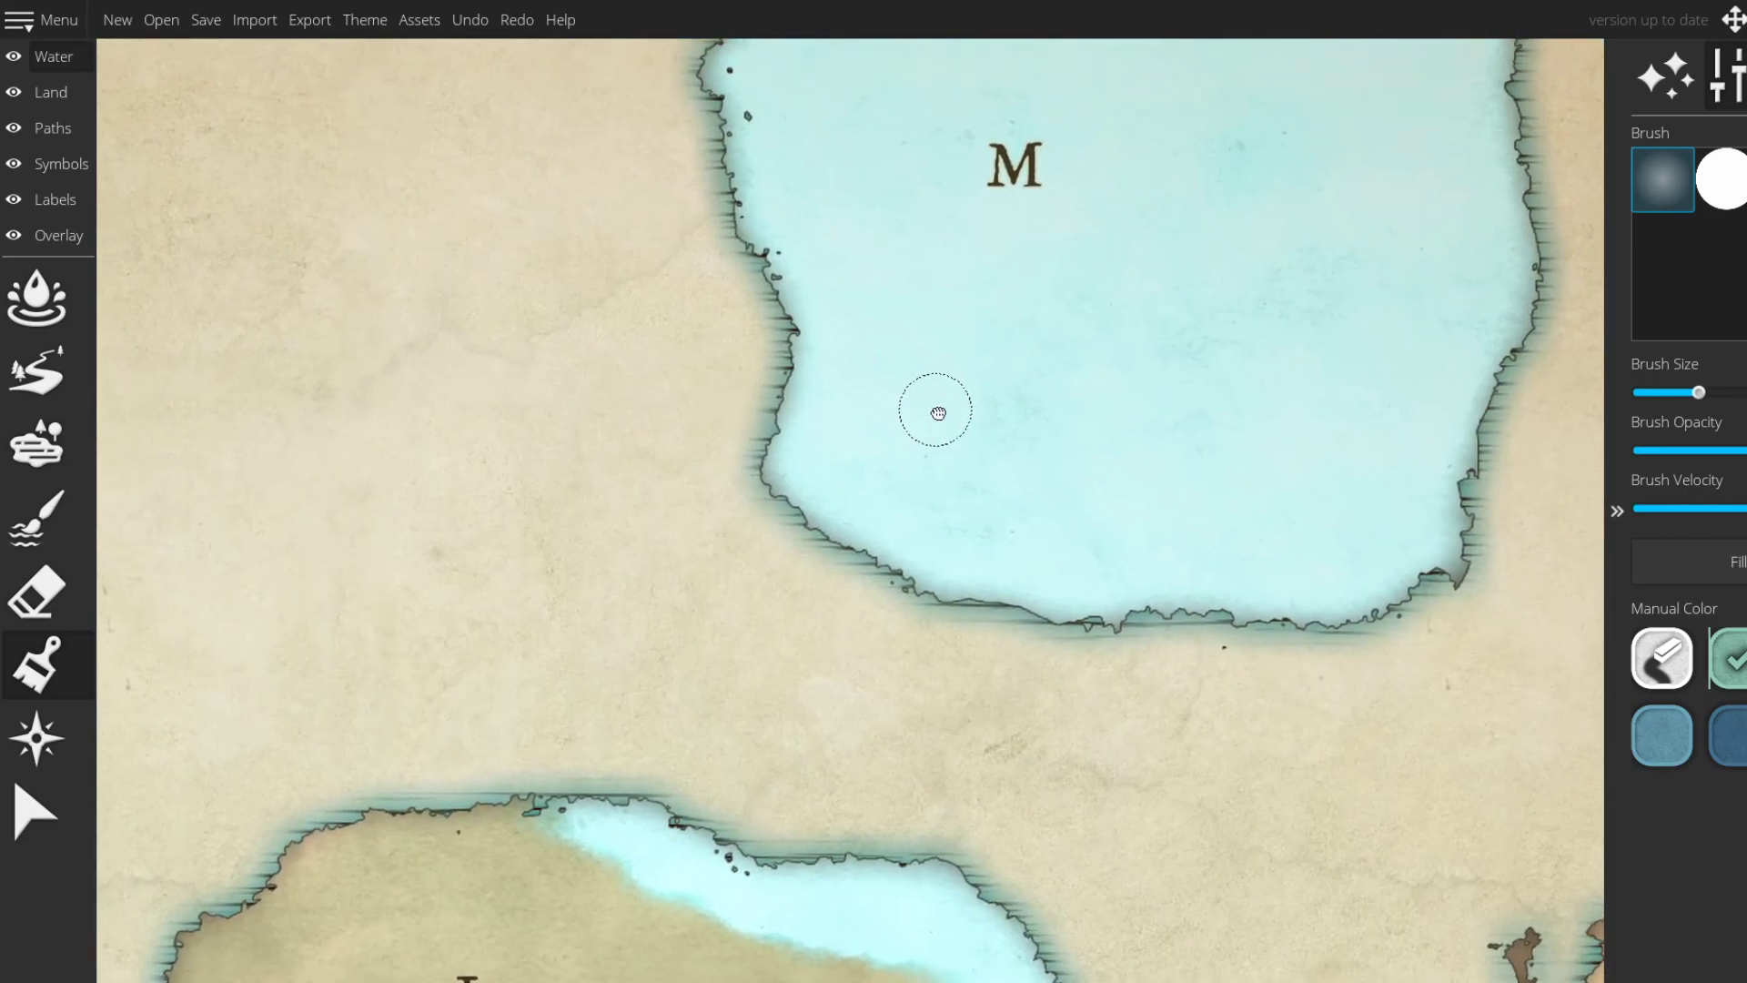
pyautogui.moveTo(1167, 450); pyautogui.dragTo(1007, 336)
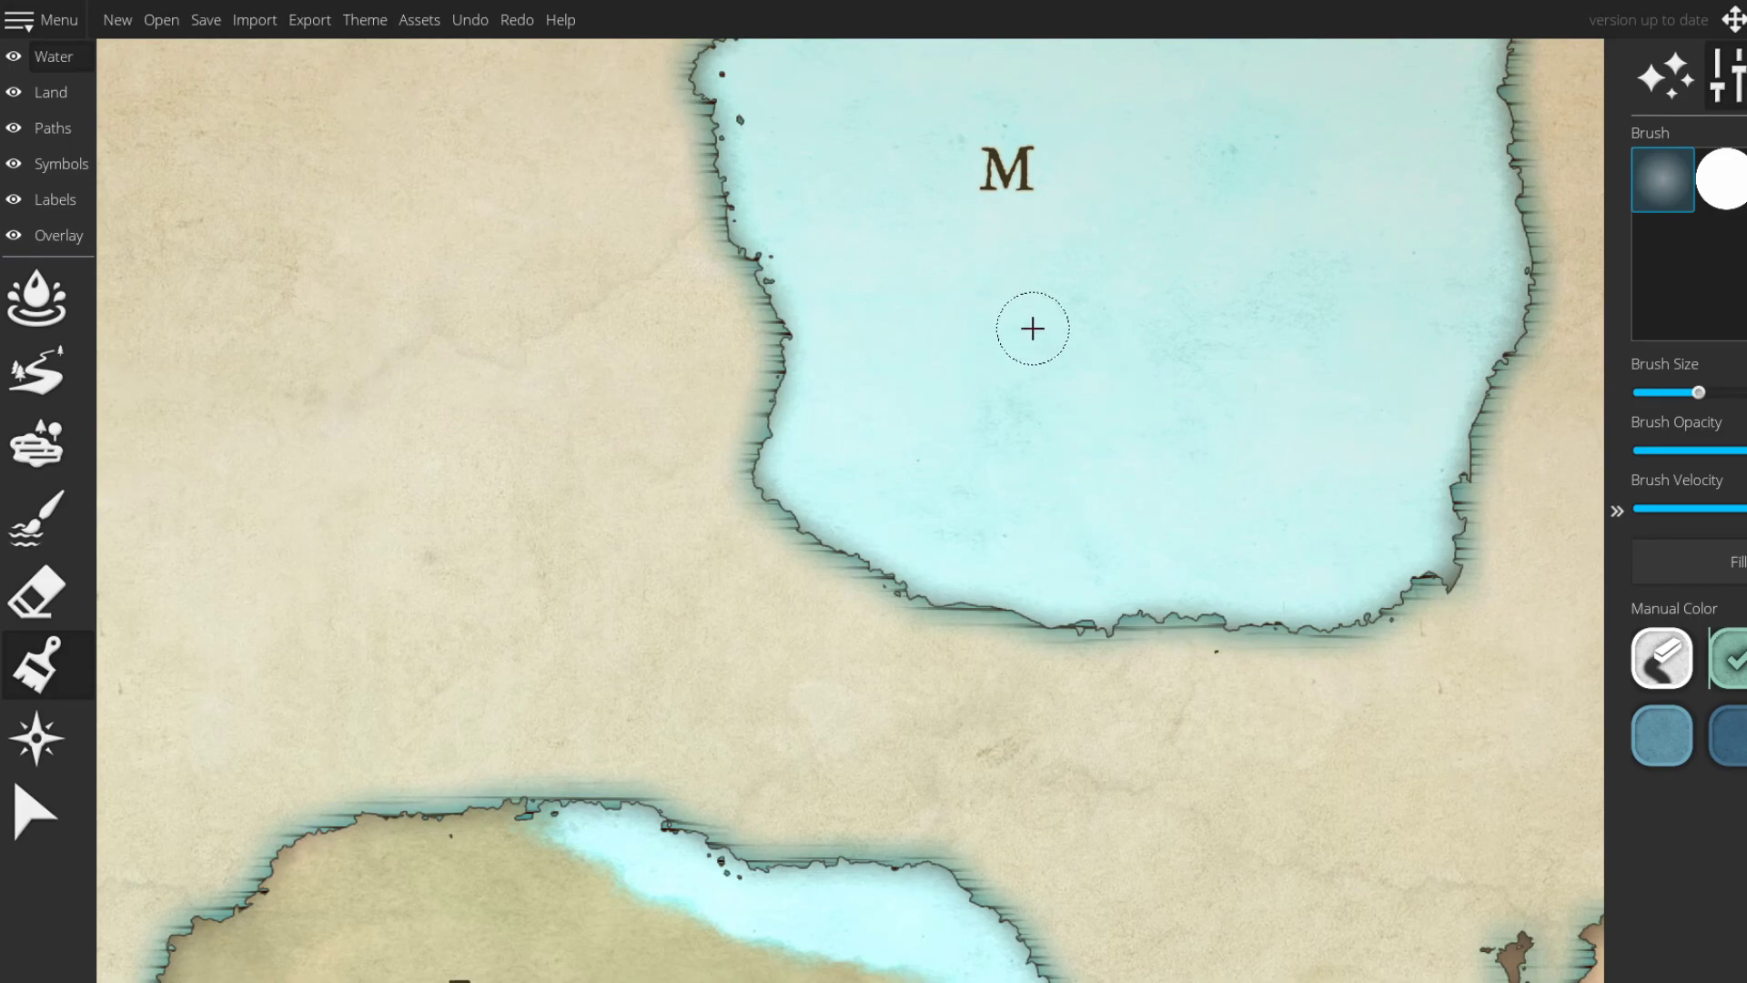
pyautogui.moveTo(1032, 327); pyautogui.dragTo(1190, 479)
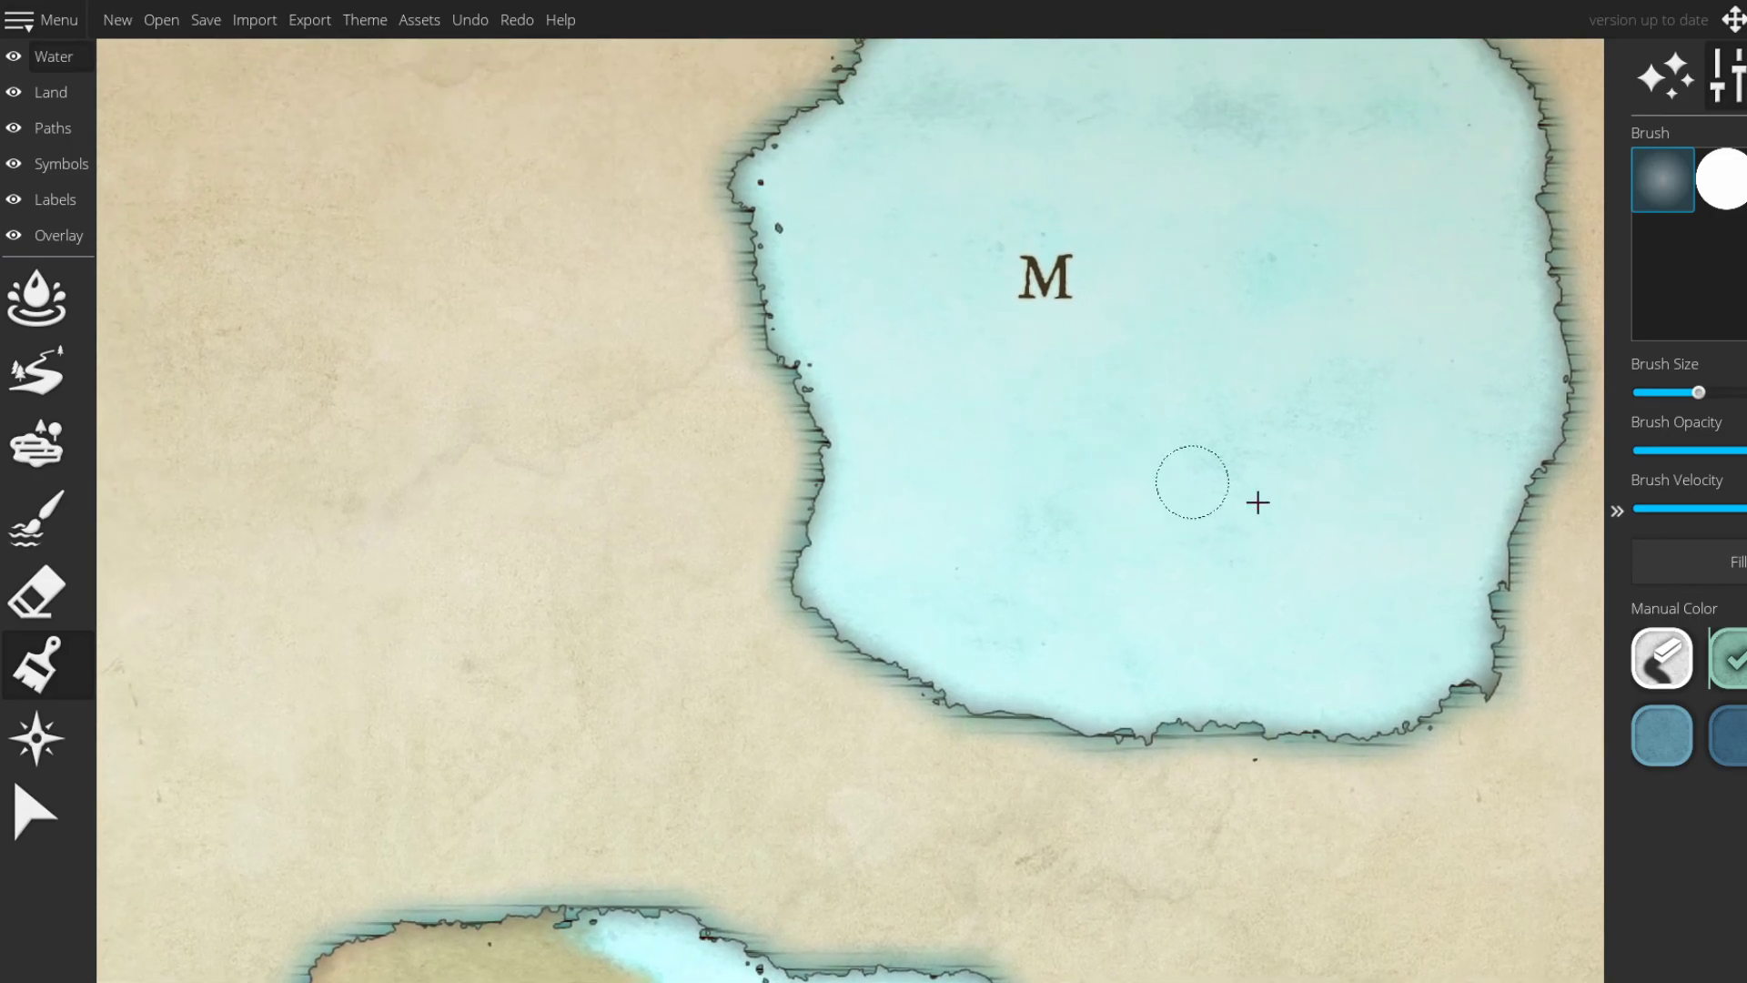
pyautogui.moveTo(816, 363); pyautogui.dragTo(781, 341)
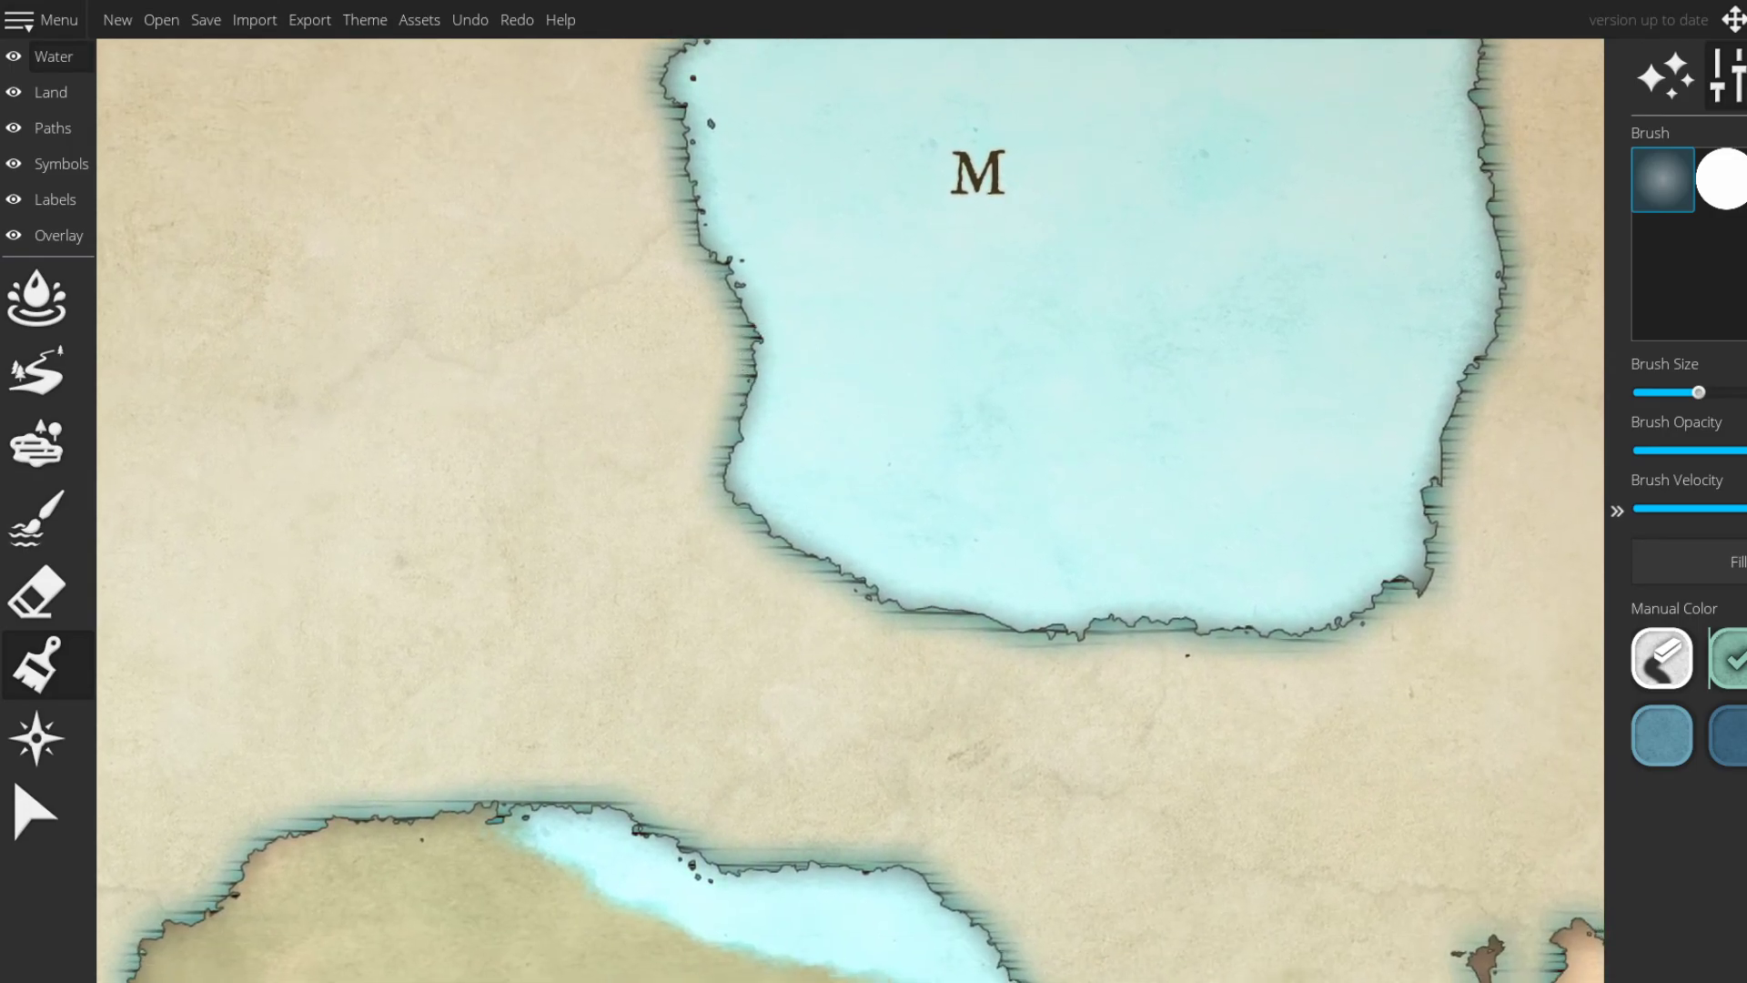
pyautogui.click(1736, 579)
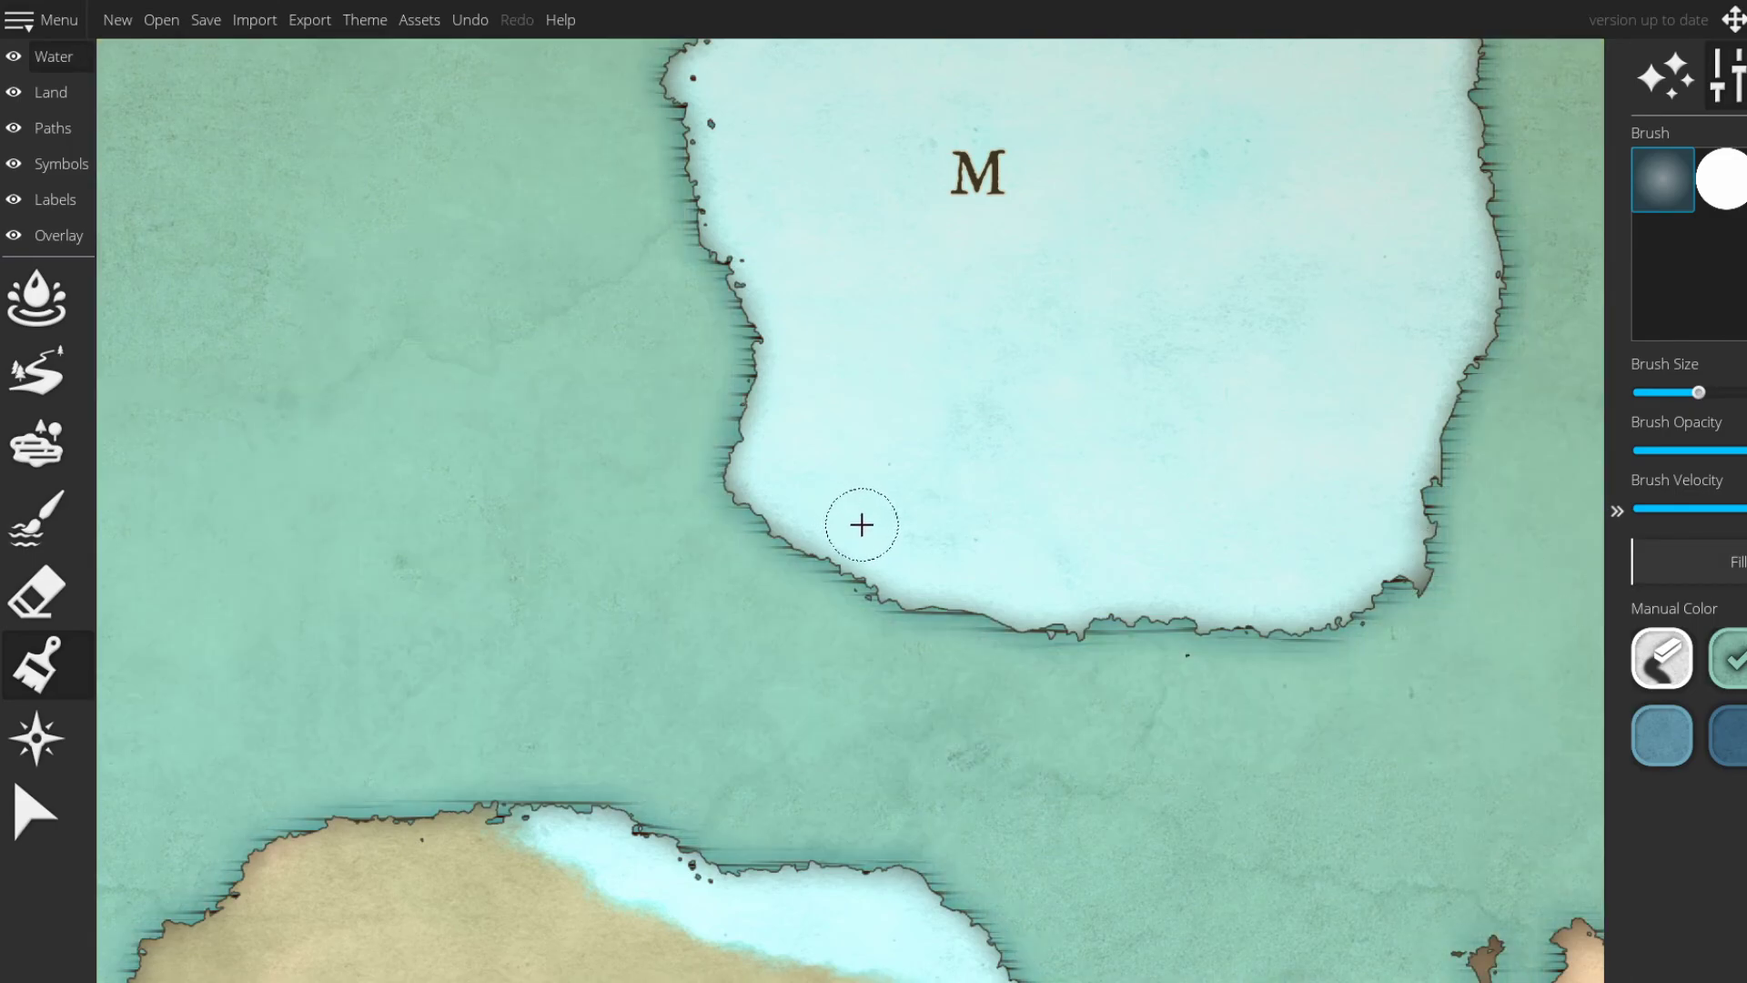
# - Paint a small grey-blue test patch on the green sea west of landmass M
pyautogui.scroll(-5, 886, 544)
pyautogui.moveTo(888, 545); pyautogui.dragTo(957, 363)
pyautogui.moveTo(1027, 642); pyautogui.dragTo(1015, 805)
pyautogui.scroll(3, 962, 642)
pyautogui.moveTo(921, 406); pyautogui.dragTo(1165, 628)
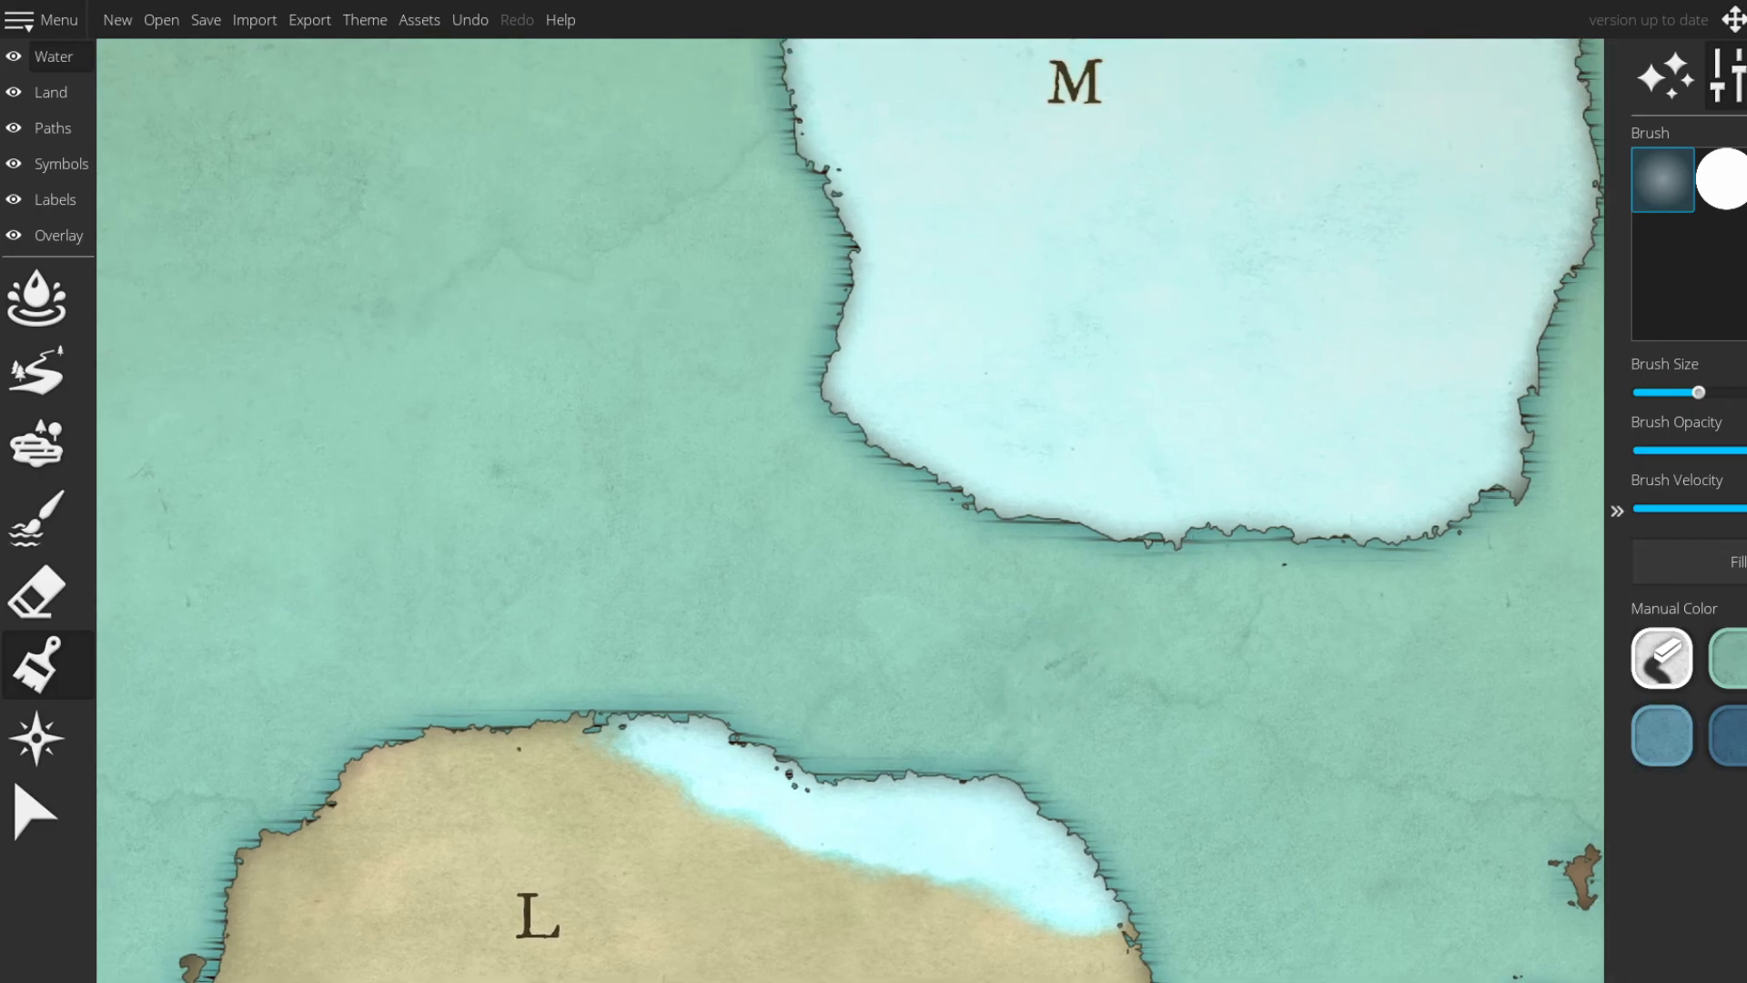
pyautogui.rightClick(1740, 659)
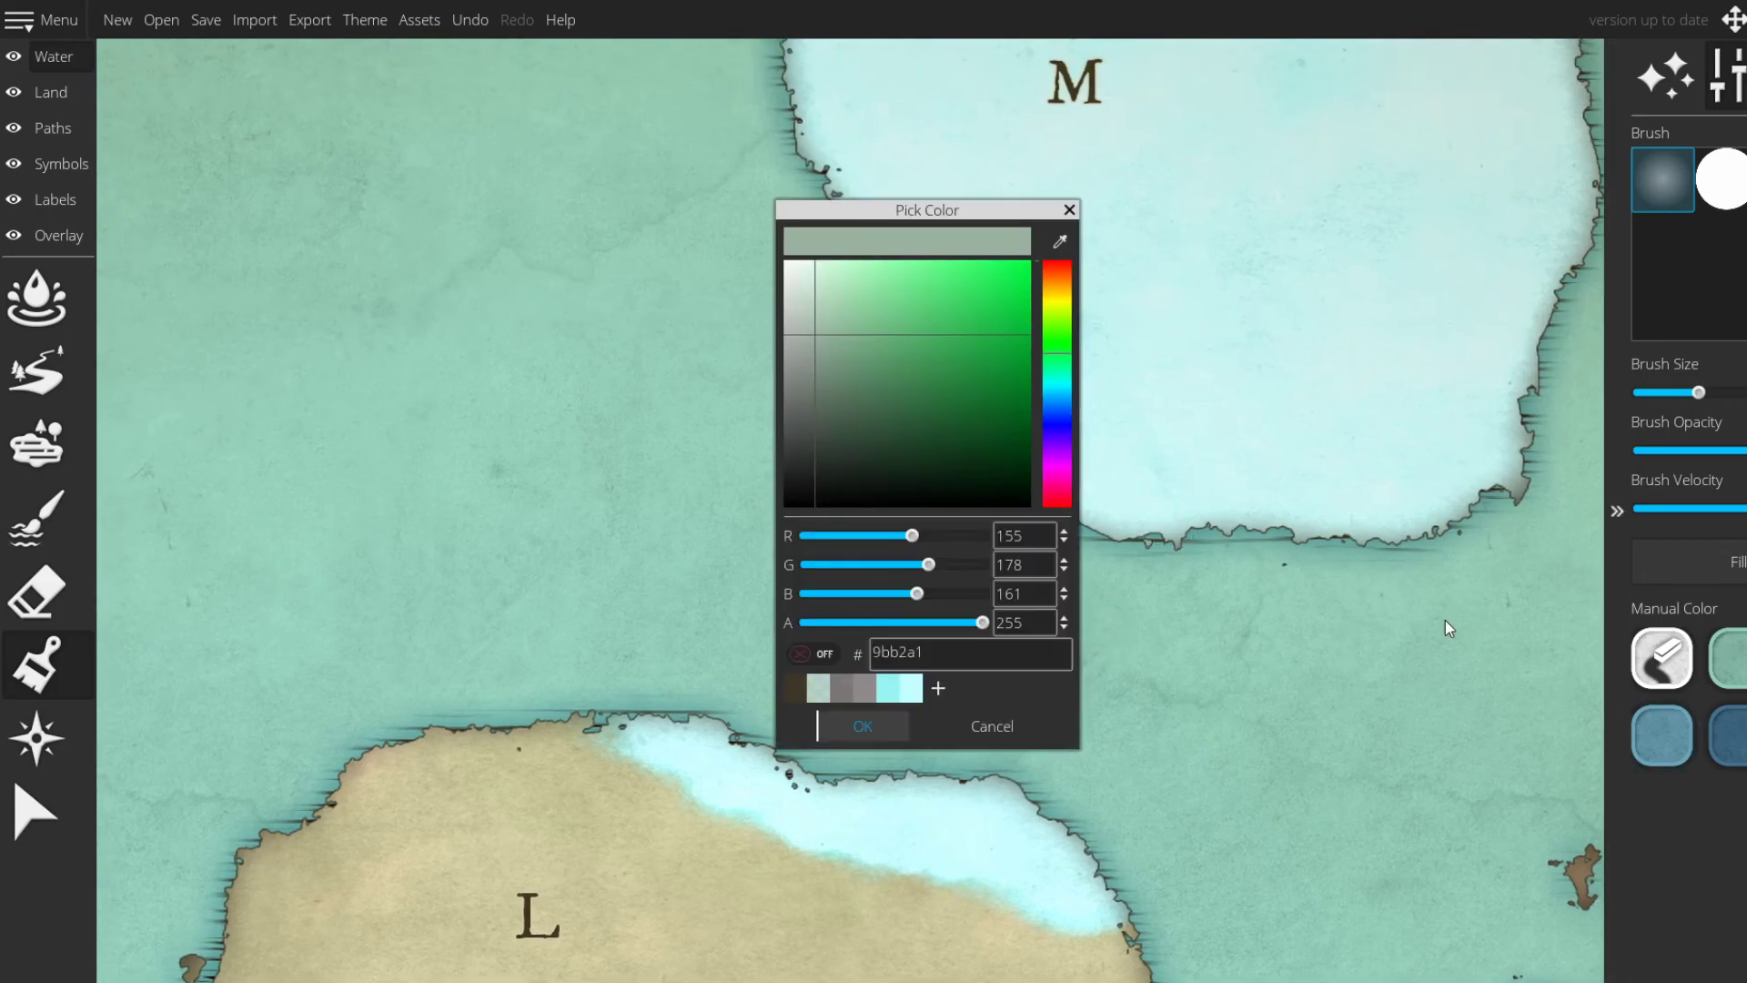
pyautogui.click(1070, 210)
pyautogui.moveTo(672, 314)
pyautogui.mouseDown()
pyautogui.moveTo(743, 314)
pyautogui.moveTo(699, 331)
pyautogui.mouseUp()
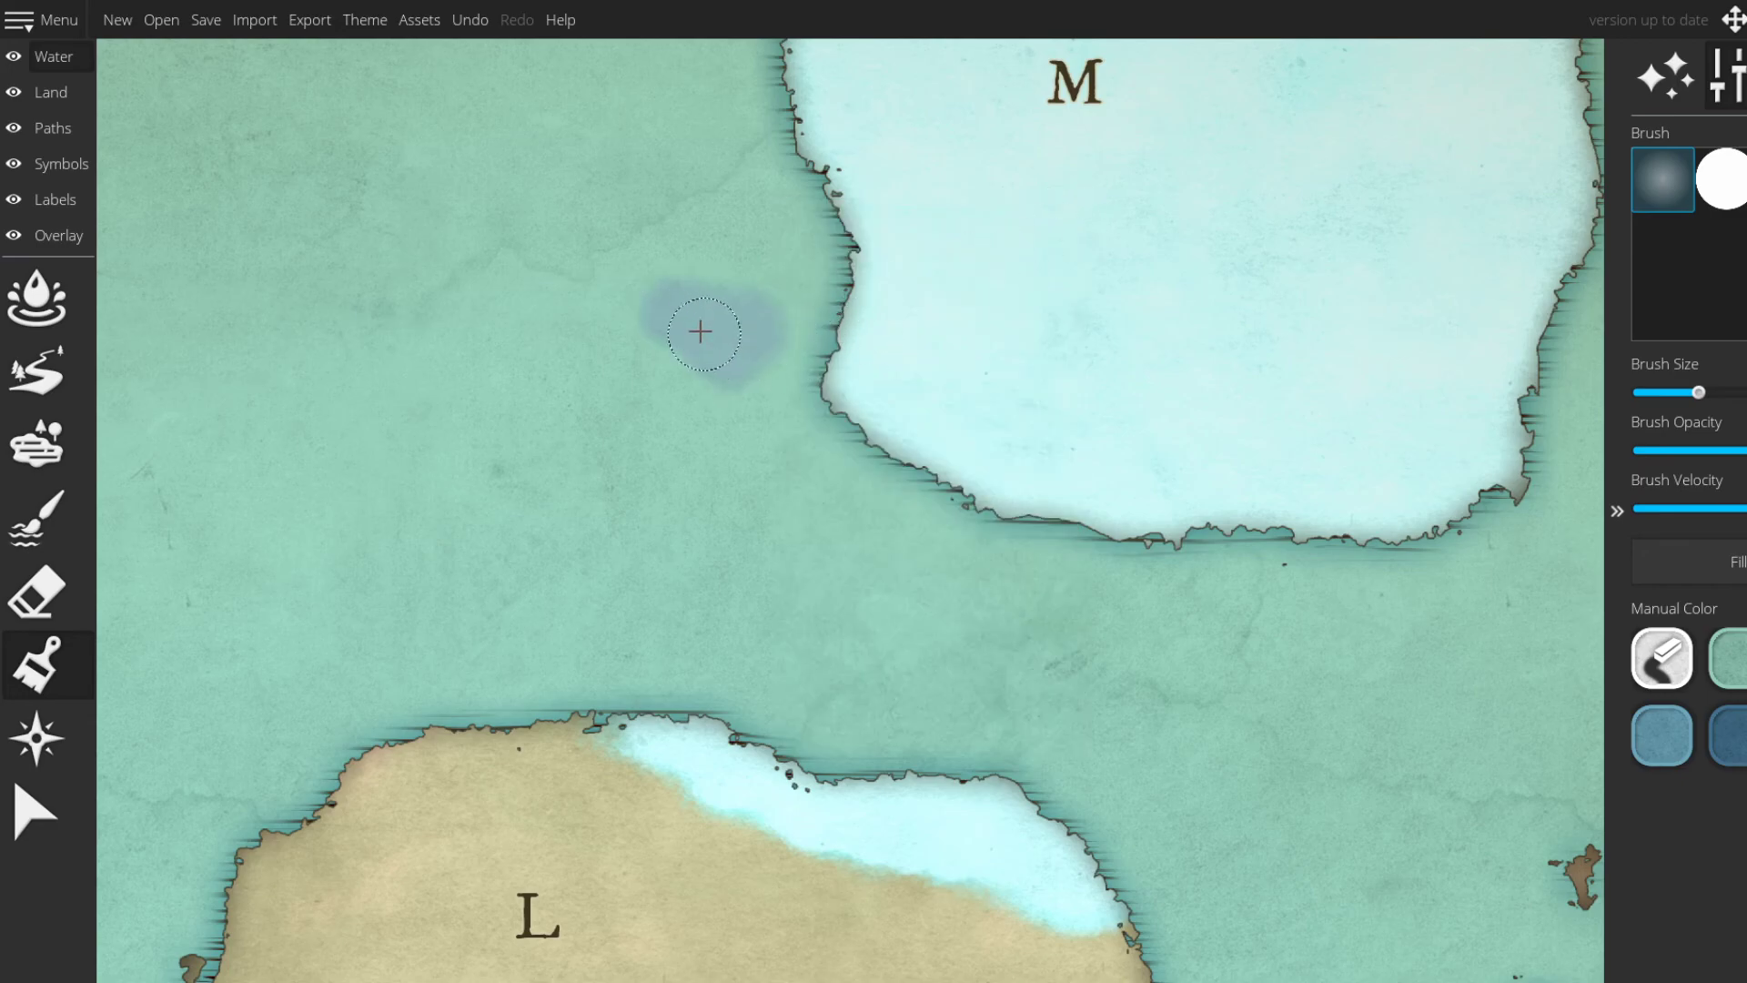
# - Sample color 8ab5b7 from the sea near landmass M, save it to the picker's palette and apply it
pyautogui.rightClick(1738, 659)
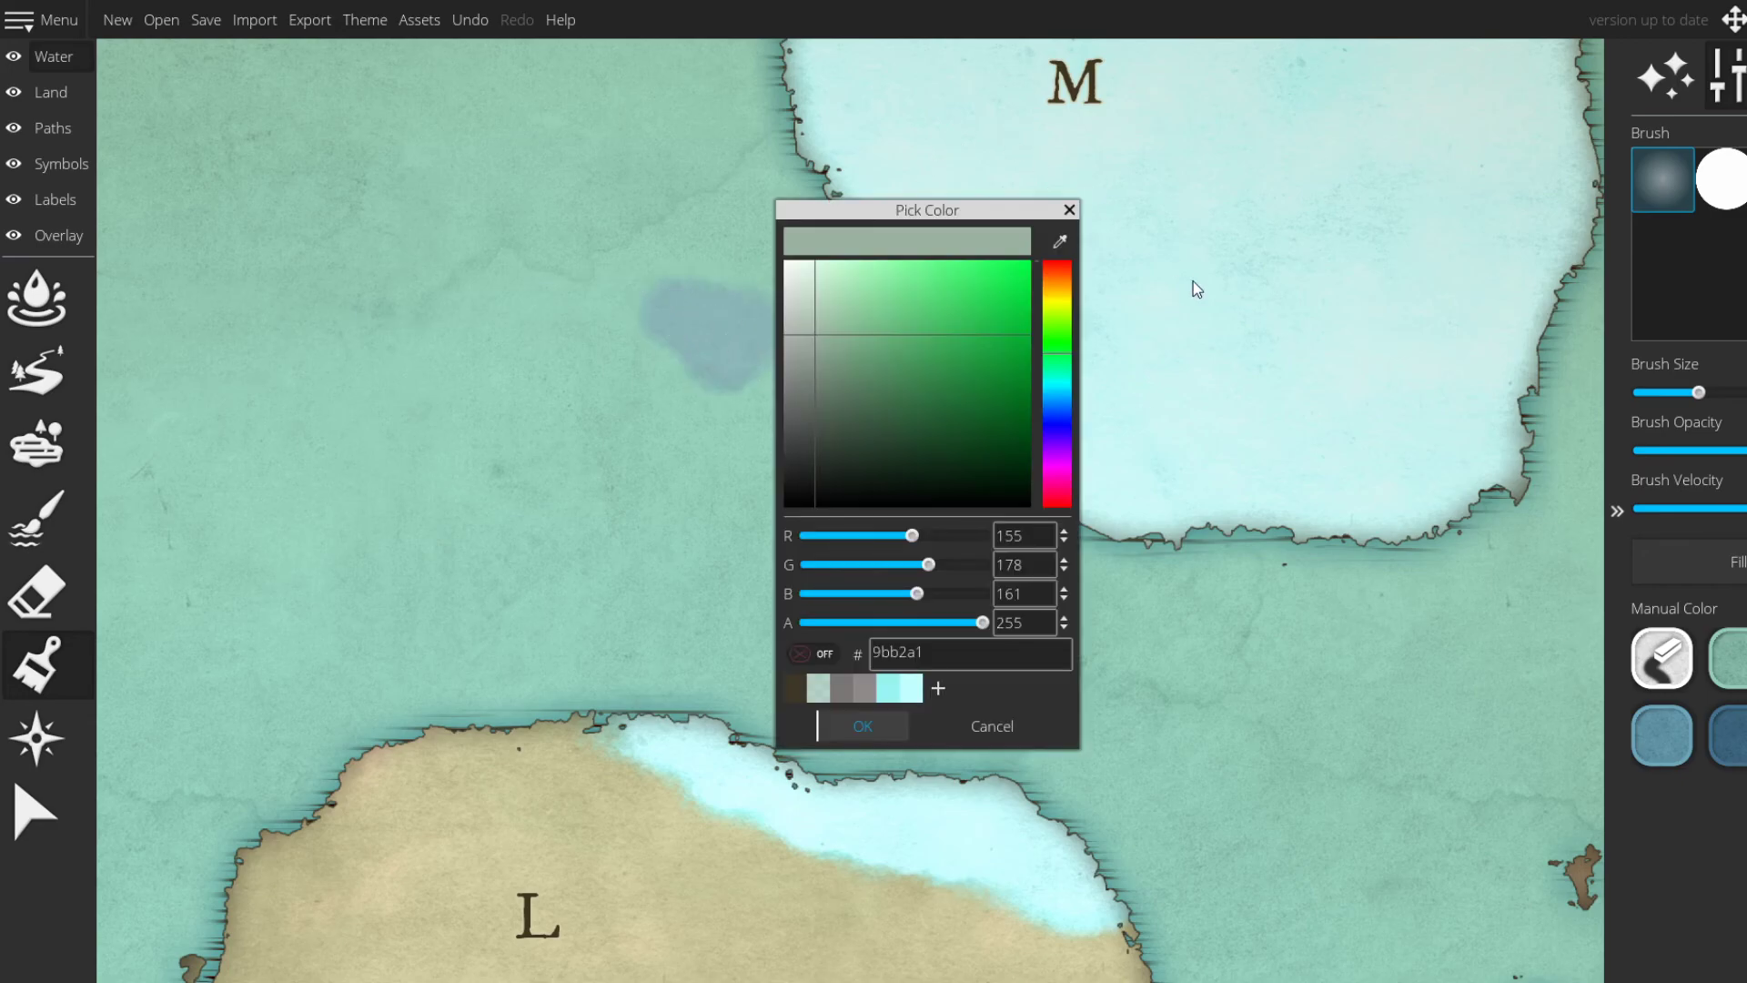
pyautogui.click(1061, 240)
pyautogui.click(722, 317)
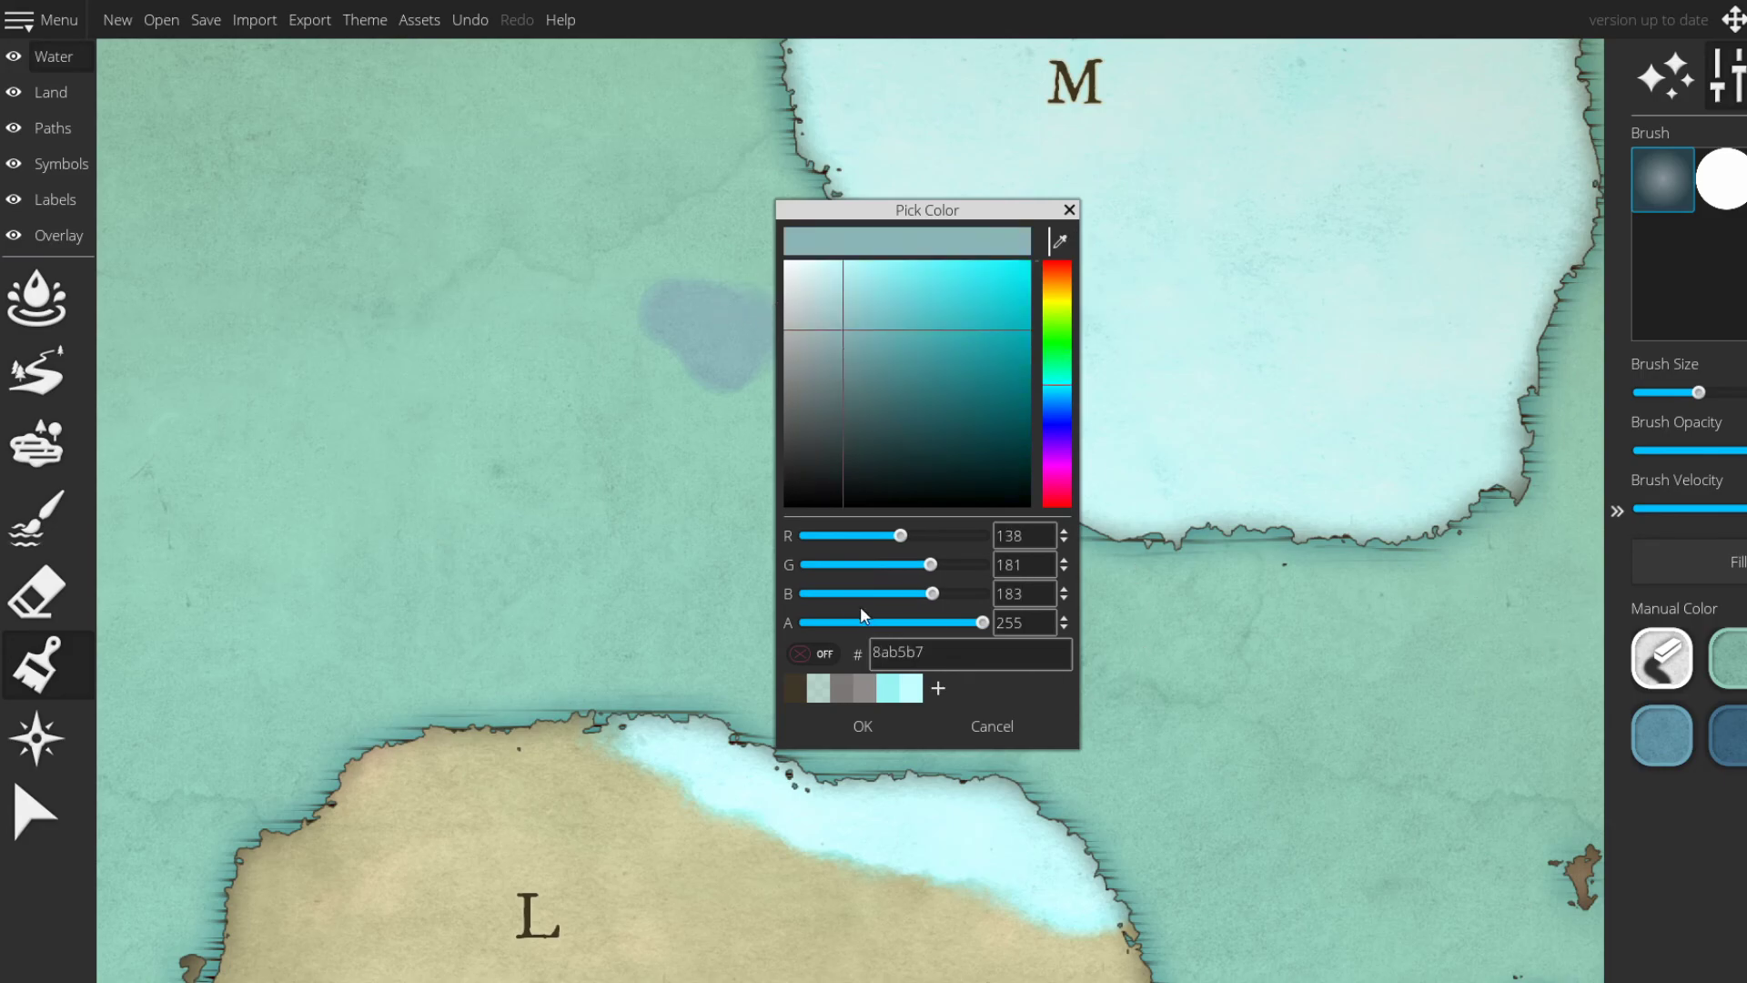
pyautogui.click(939, 687)
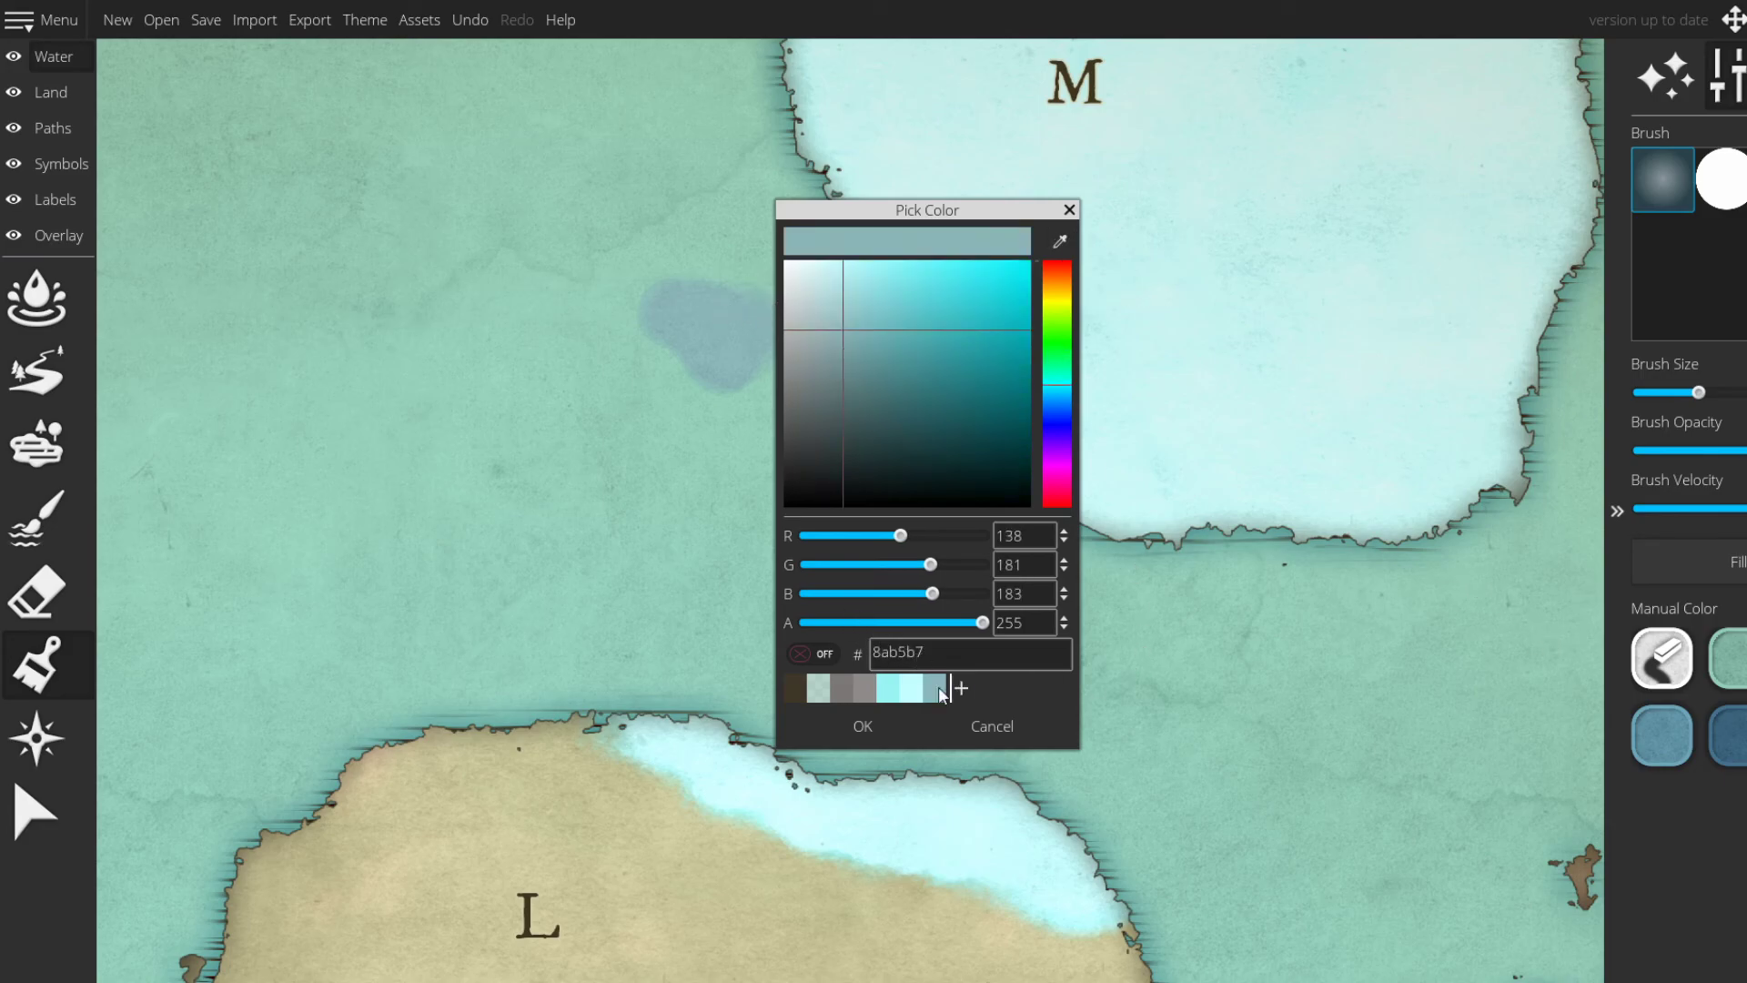
pyautogui.click(866, 726)
# - Paint over the grey-blue test patch west of landmass M with the green water color
pyautogui.click(1738, 665)
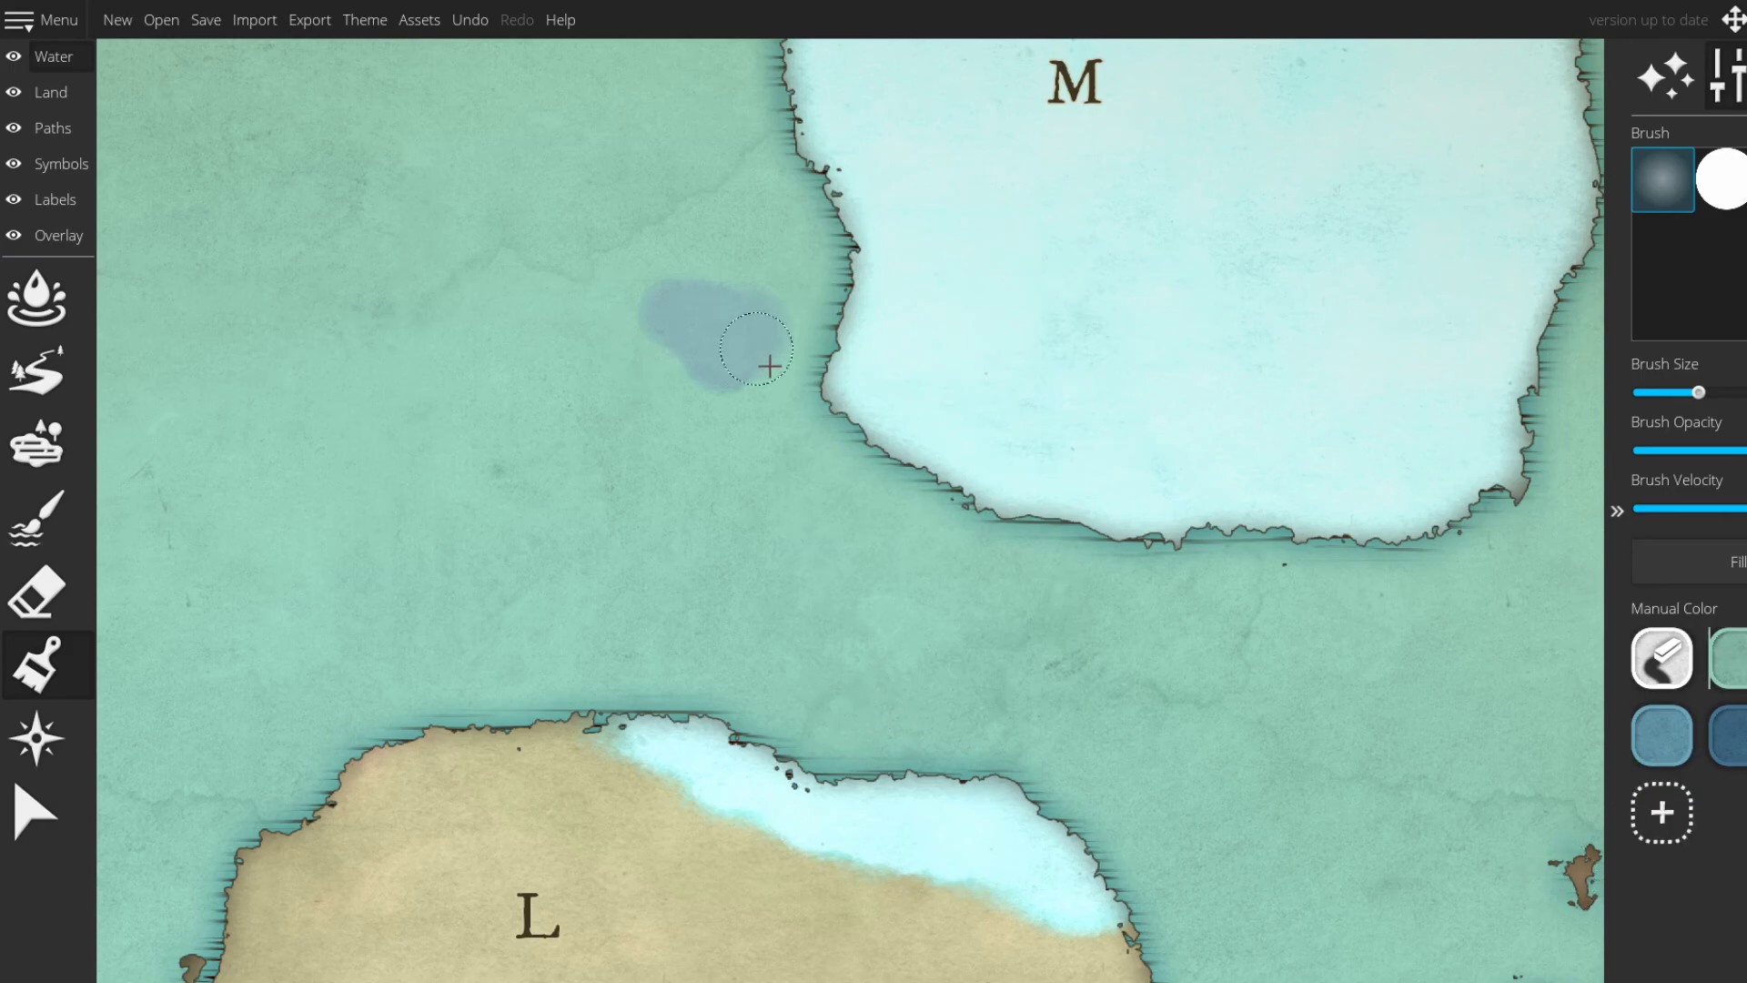
pyautogui.moveTo(690, 328)
pyautogui.mouseDown()
pyautogui.moveTo(645, 327)
pyautogui.moveTo(620, 357)
pyautogui.moveTo(751, 371)
pyautogui.moveTo(598, 329)
pyautogui.moveTo(575, 342)
pyautogui.moveTo(621, 388)
pyautogui.moveTo(625, 363)
pyautogui.moveTo(693, 380)
pyautogui.mouseUp()
pyautogui.moveTo(747, 309)
pyautogui.mouseDown()
pyautogui.moveTo(737, 328)
pyautogui.moveTo(682, 278)
pyautogui.mouseUp()
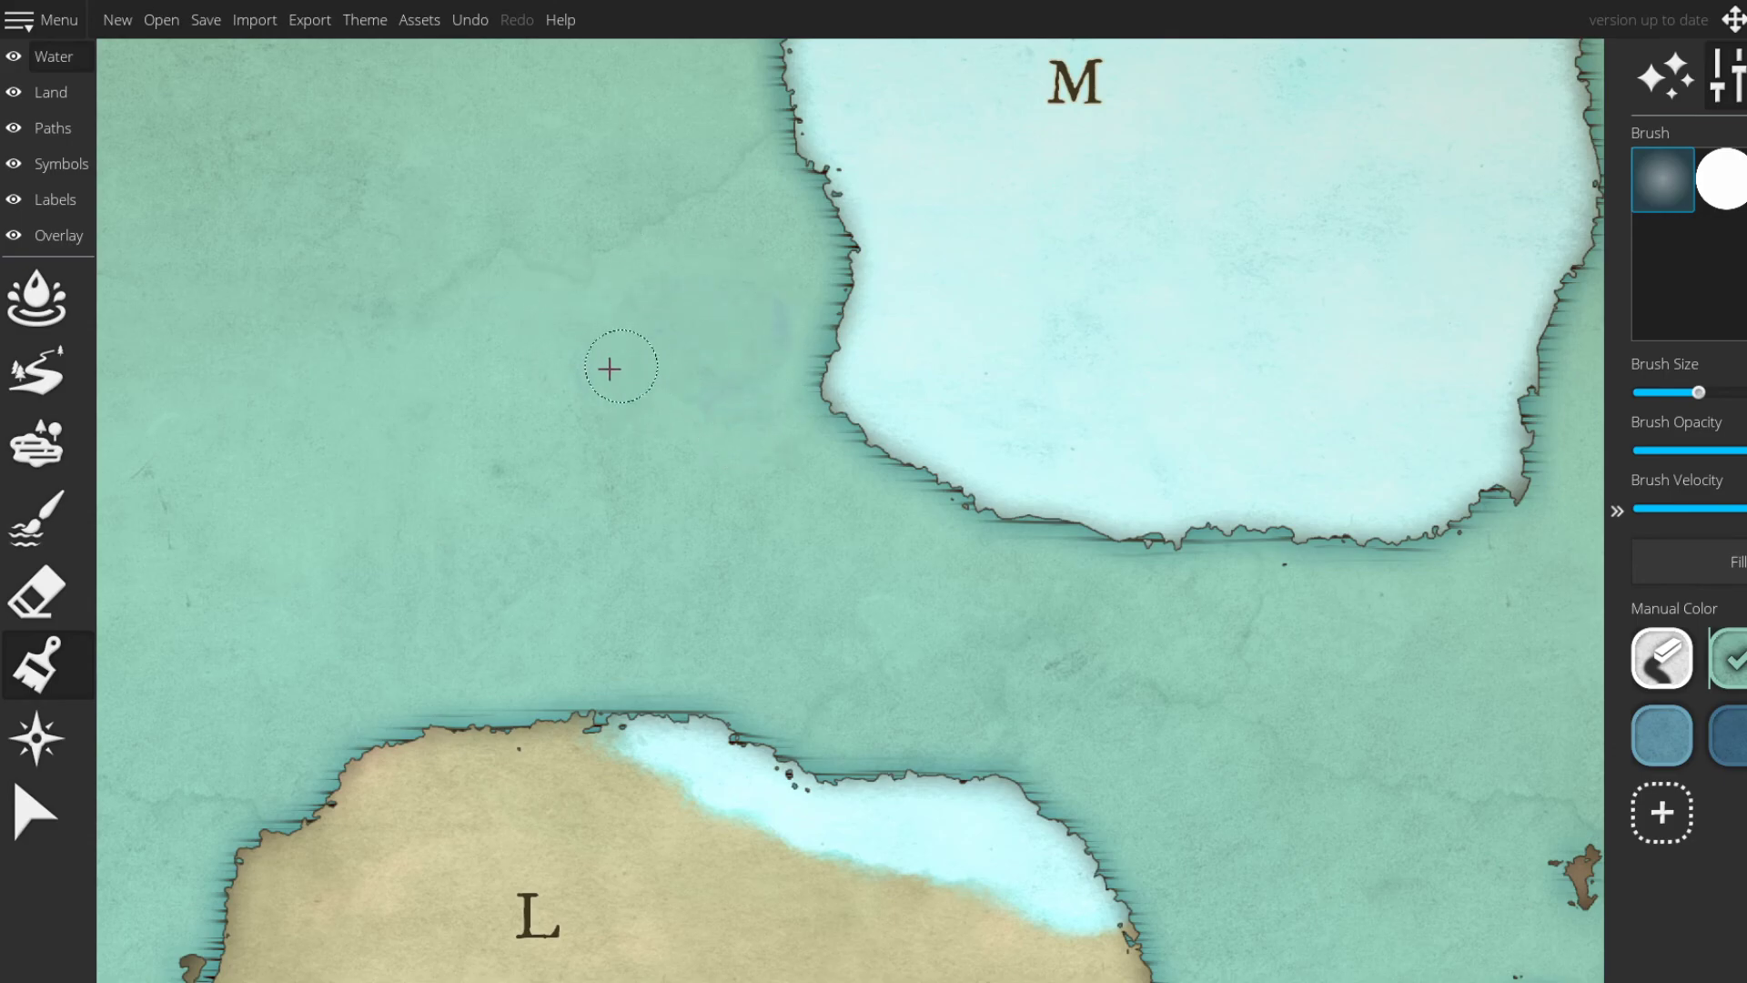
pyautogui.moveTo(707, 296)
pyautogui.mouseDown()
pyautogui.moveTo(601, 464)
pyautogui.moveTo(655, 461)
pyautogui.mouseUp()
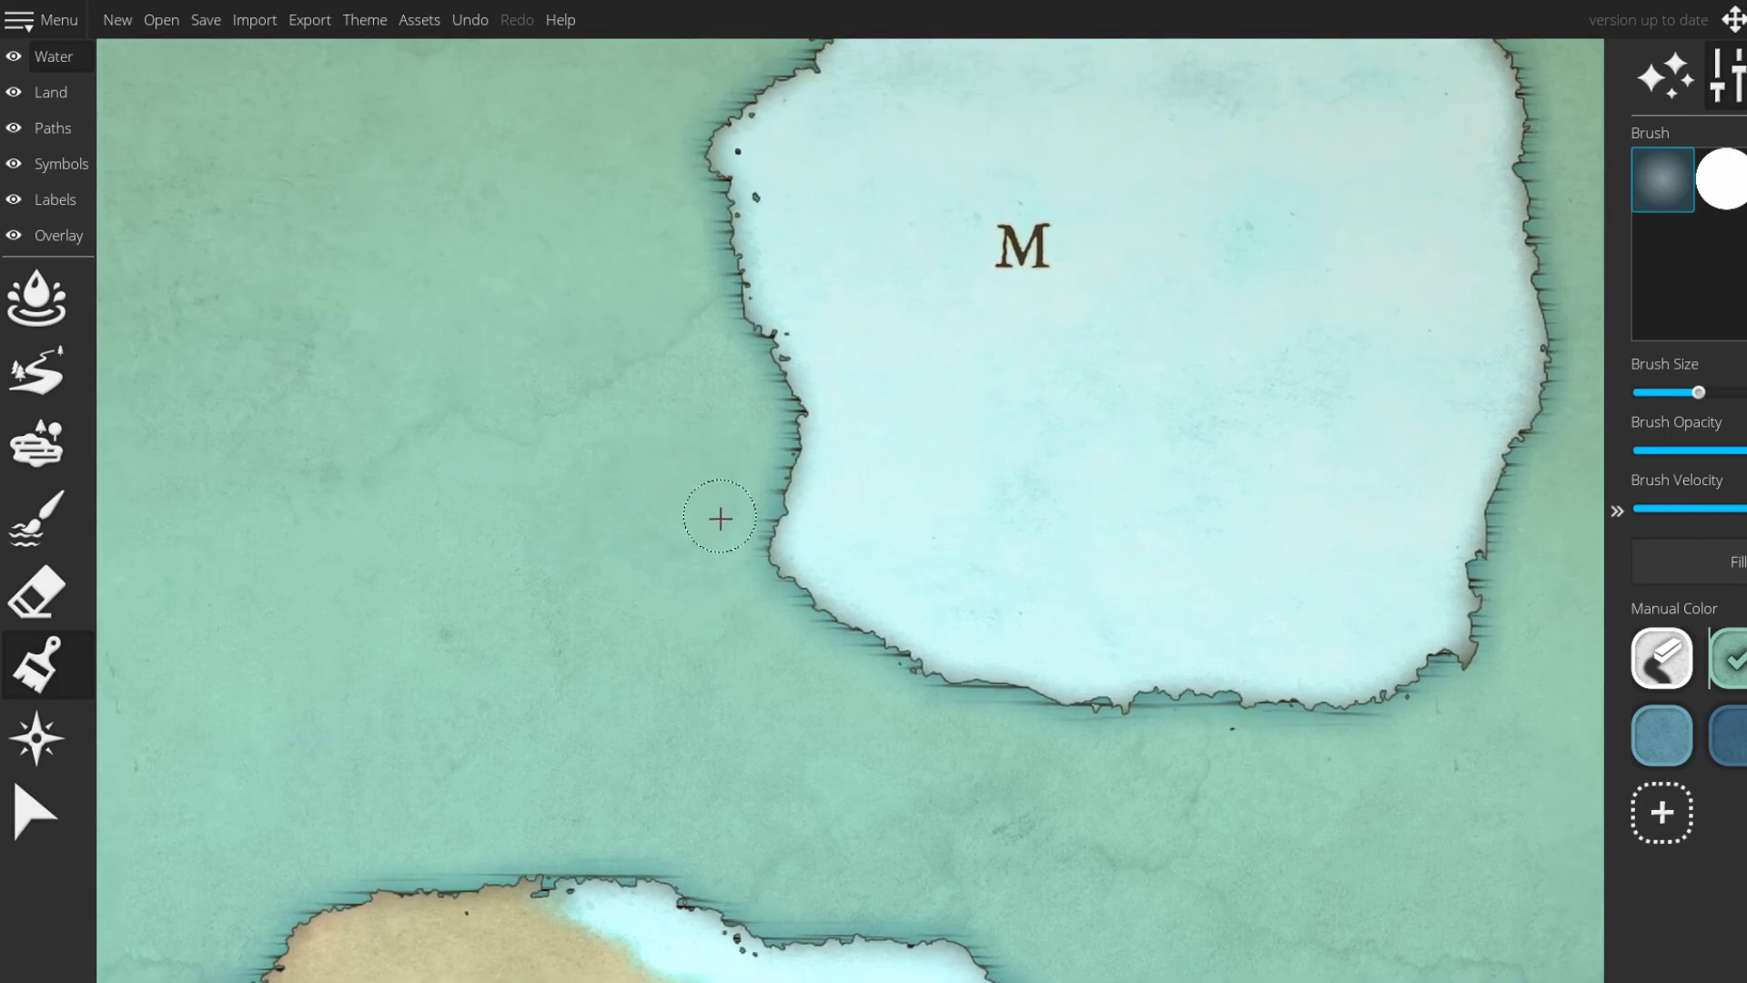
pyautogui.moveTo(683, 402)
pyautogui.mouseDown()
pyautogui.moveTo(701, 499)
pyautogui.moveTo(633, 420)
pyautogui.mouseUp()
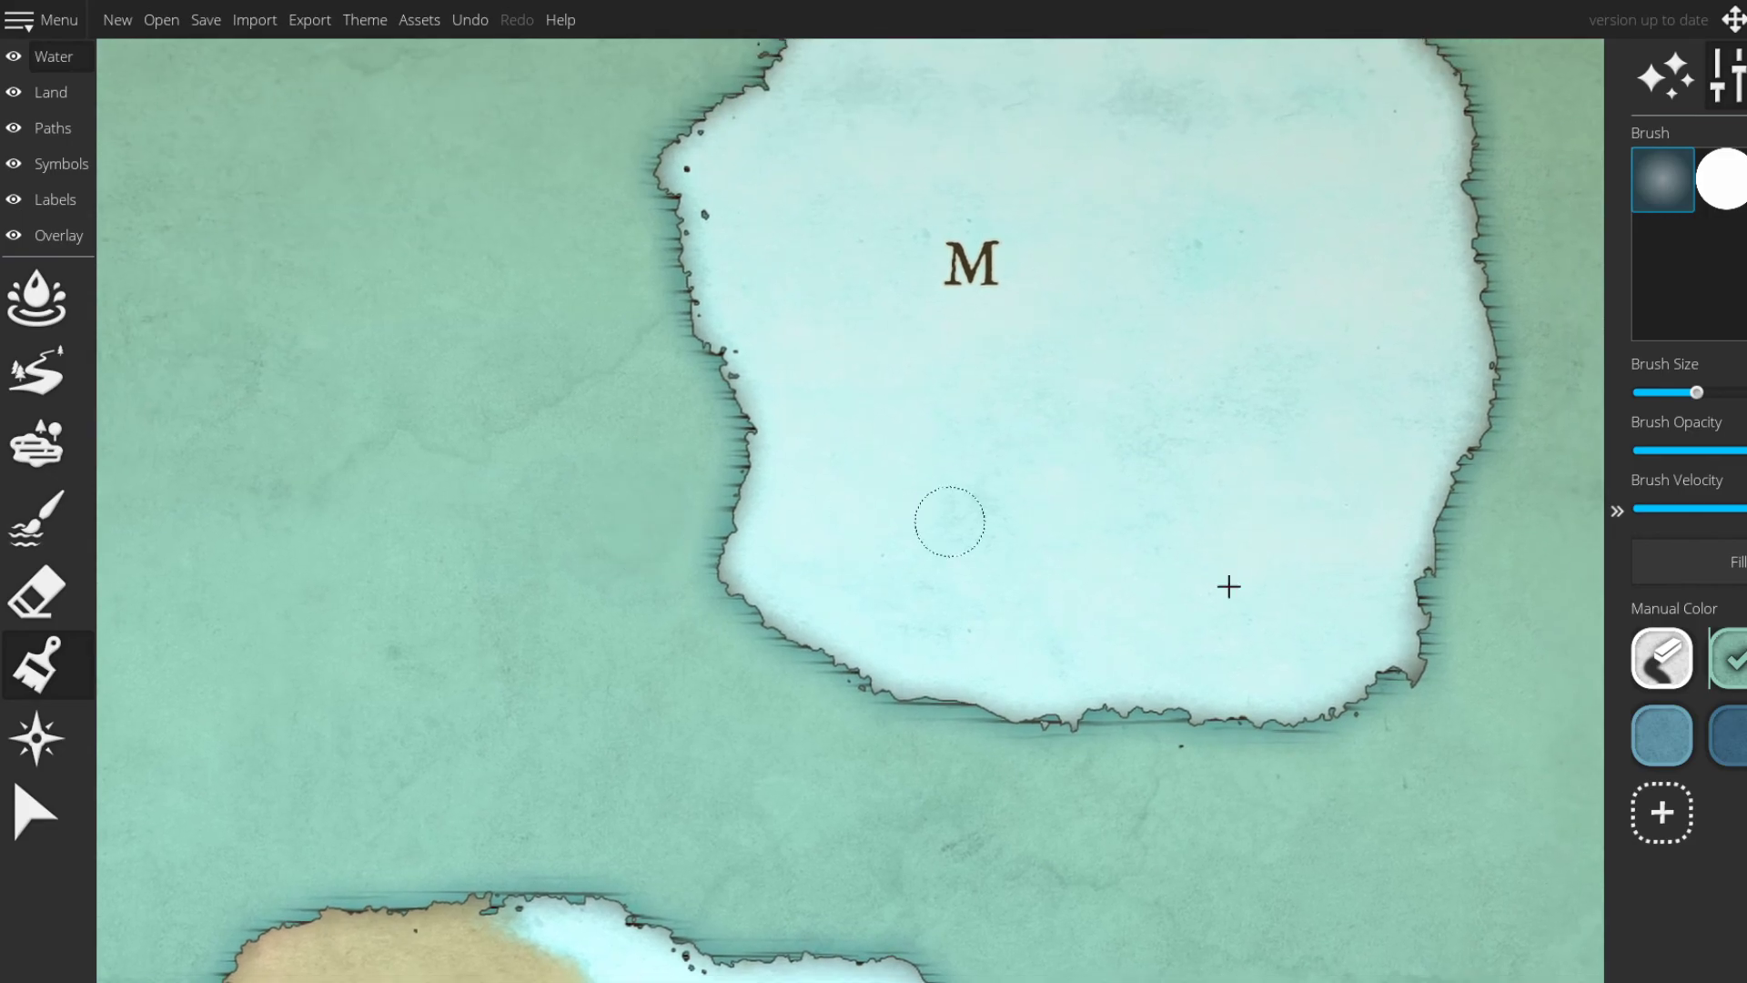
pyautogui.moveTo(750, 642); pyautogui.dragTo(809, 623)
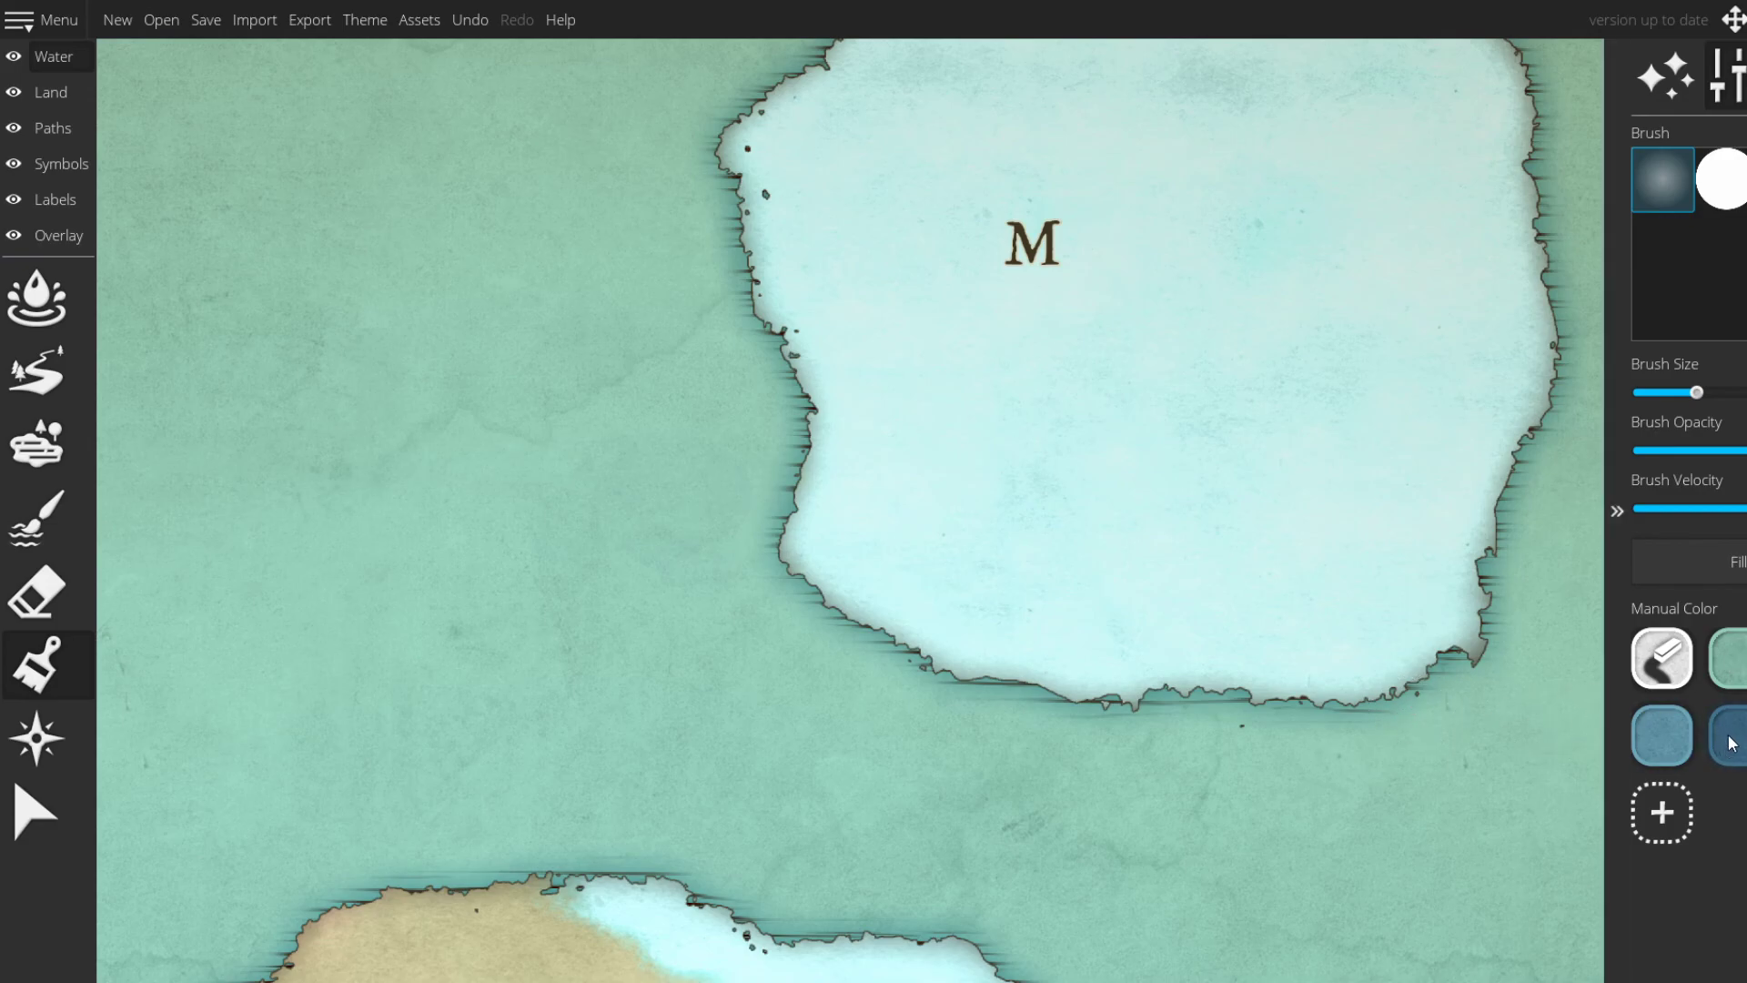
# - Try grey-blue brush strokes along landmass M's western coast
pyautogui.moveTo(744, 545)
pyautogui.mouseDown()
pyautogui.moveTo(737, 587)
pyautogui.moveTo(768, 427)
pyautogui.mouseUp()
pyautogui.moveTo(748, 469); pyautogui.dragTo(136, 302)
pyautogui.scroll(-2, 831, 522)
pyautogui.moveTo(681, 507)
pyautogui.mouseDown()
pyautogui.moveTo(867, 560)
pyautogui.moveTo(701, 528)
pyautogui.moveTo(758, 582)
pyautogui.mouseUp()
# - Undo the last water color change and refill the whole sea with green
pyautogui.hotkey('ctrl', 'z')
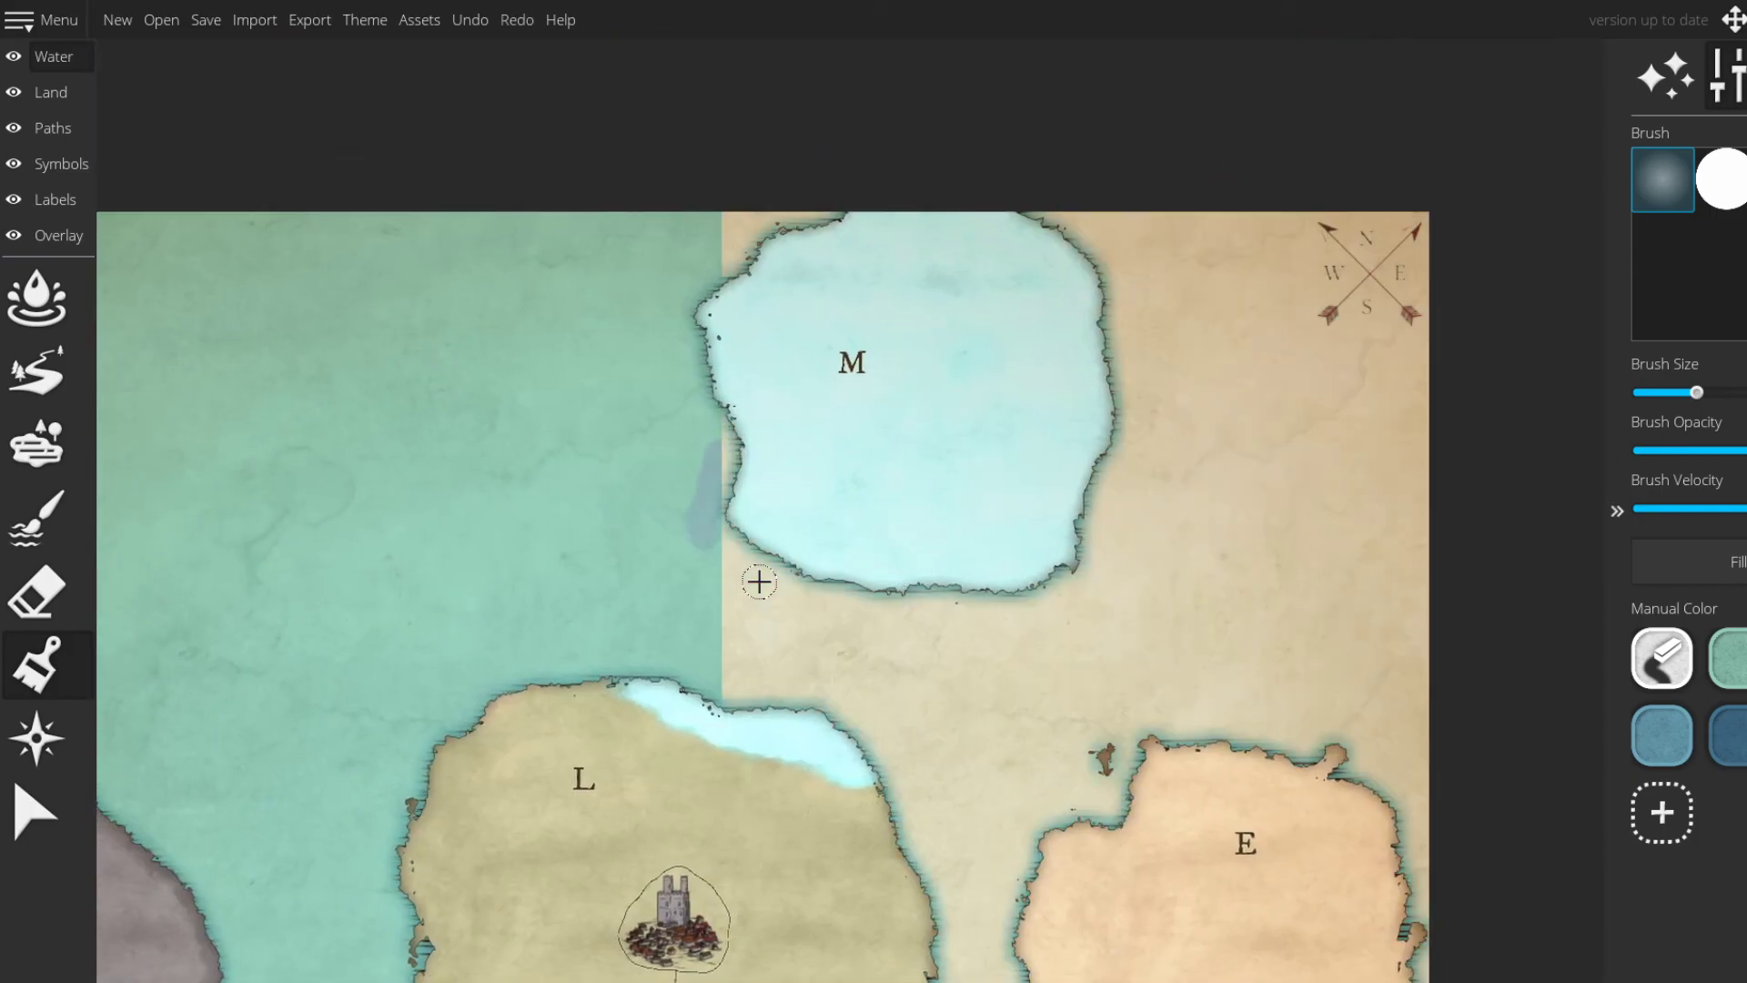
pyautogui.click(1729, 657)
pyautogui.click(1735, 575)
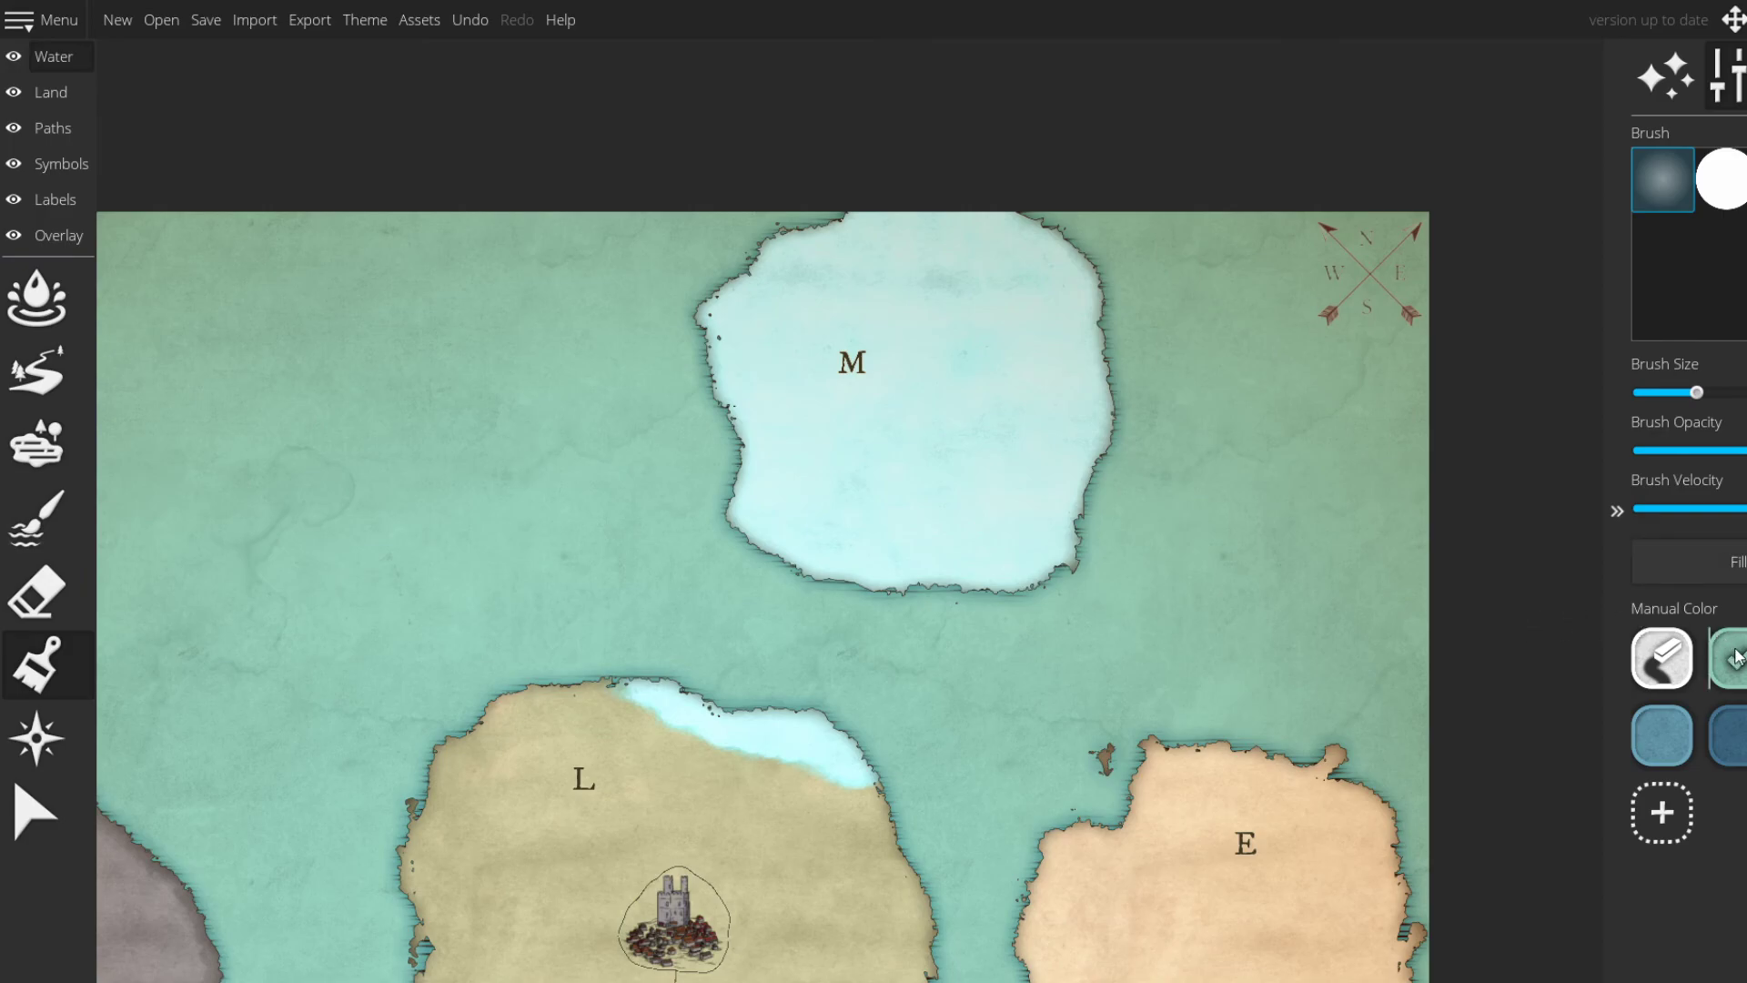
# - Paint a grey-blue coastal band in the sea along landmass M's southeastern, southern and southwestern shores
pyautogui.click(1745, 734)
pyautogui.moveTo(1104, 558)
pyautogui.mouseDown()
pyautogui.moveTo(1110, 513)
pyautogui.moveTo(1083, 575)
pyautogui.mouseUp()
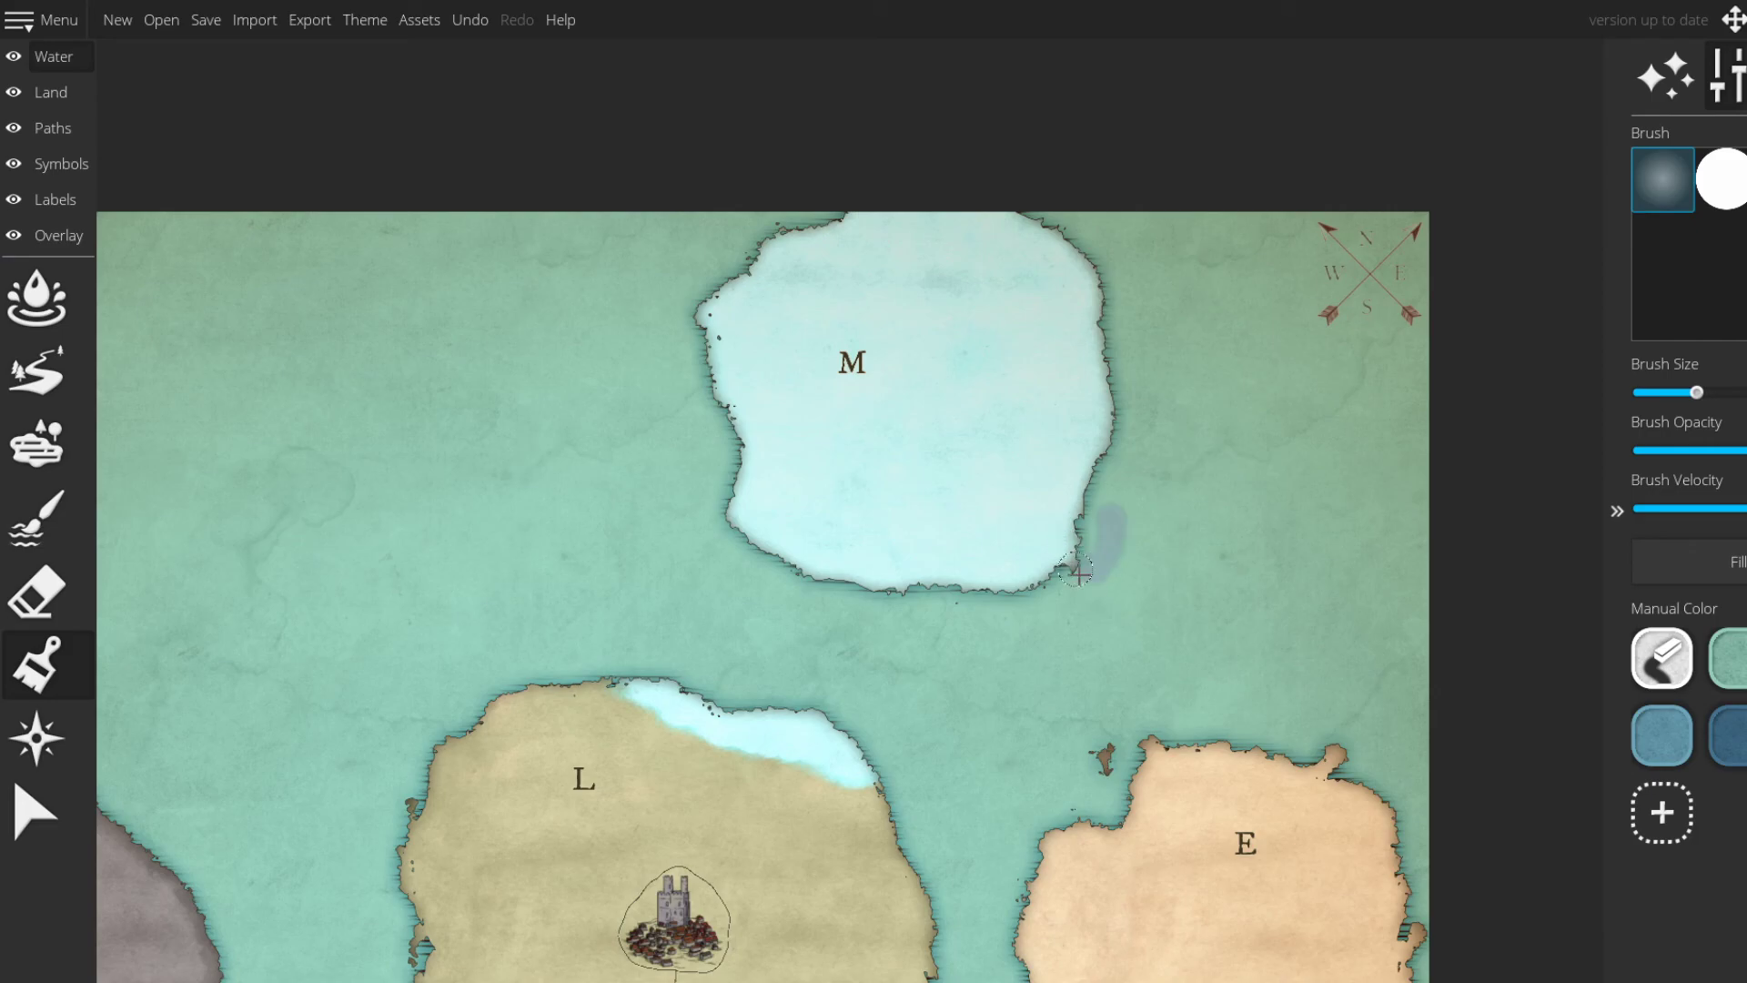
pyautogui.scroll(3, 1092, 587)
pyautogui.moveTo(1040, 493)
pyautogui.mouseDown()
pyautogui.moveTo(1065, 431)
pyautogui.moveTo(1080, 510)
pyautogui.moveTo(1038, 502)
pyautogui.moveTo(942, 562)
pyautogui.moveTo(816, 562)
pyautogui.moveTo(835, 591)
pyautogui.moveTo(696, 546)
pyautogui.moveTo(634, 558)
pyautogui.moveTo(708, 585)
pyautogui.moveTo(817, 584)
pyautogui.moveTo(665, 586)
pyautogui.moveTo(531, 540)
pyautogui.moveTo(936, 647)
pyautogui.moveTo(860, 617)
pyautogui.moveTo(835, 630)
pyautogui.moveTo(736, 543)
pyautogui.moveTo(748, 370)
pyautogui.moveTo(698, 287)
pyautogui.mouseUp()
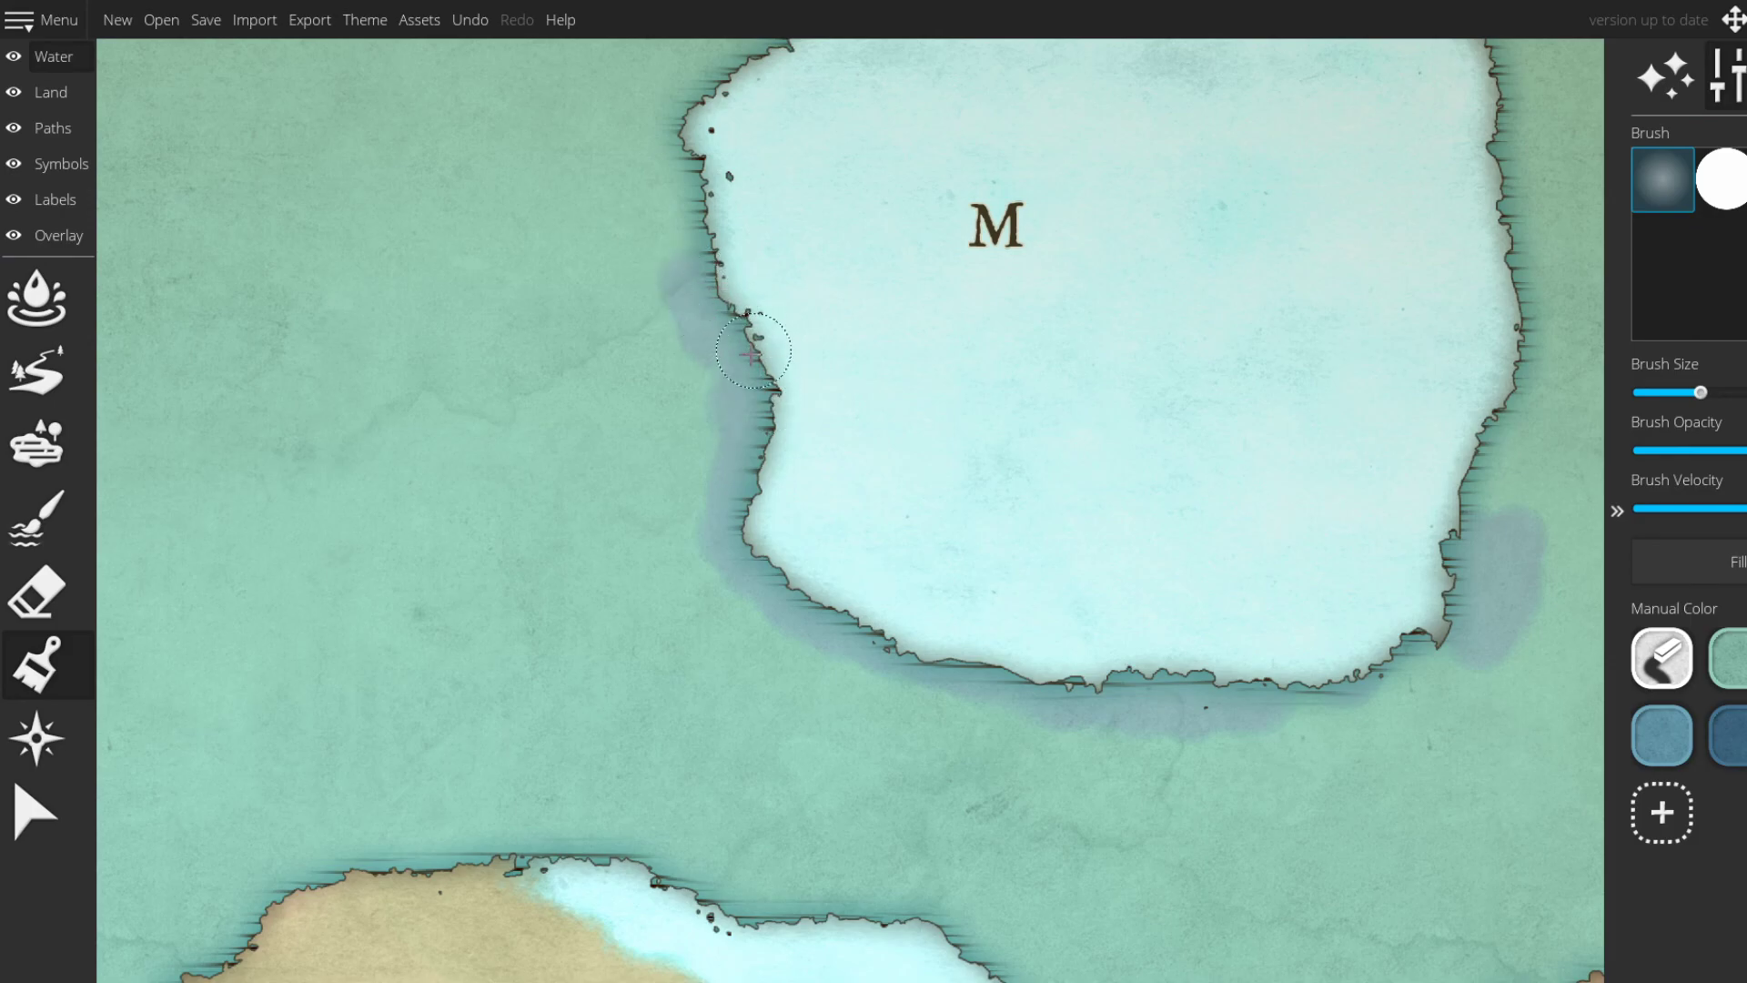
# - Extend the grey-blue coastal band up landmass M's western and eastern shores to the map's edge and close its southeastern gap
pyautogui.moveTo(752, 342); pyautogui.dragTo(885, 530)
pyautogui.moveTo(838, 453)
pyautogui.mouseDown()
pyautogui.moveTo(784, 332)
pyautogui.moveTo(865, 542)
pyautogui.mouseUp()
pyautogui.moveTo(955, 626); pyautogui.dragTo(886, 590)
pyautogui.moveTo(808, 496)
pyautogui.mouseDown()
pyautogui.moveTo(860, 443)
pyautogui.moveTo(916, 434)
pyautogui.moveTo(880, 413)
pyautogui.moveTo(937, 374)
pyautogui.moveTo(999, 363)
pyautogui.moveTo(1052, 314)
pyautogui.moveTo(994, 308)
pyautogui.moveTo(1109, 300)
pyautogui.mouseUp()
pyautogui.moveTo(1357, 414); pyautogui.dragTo(724, 239)
pyautogui.moveTo(814, 134)
pyautogui.mouseDown()
pyautogui.moveTo(907, 139)
pyautogui.moveTo(963, 248)
pyautogui.moveTo(1043, 328)
pyautogui.moveTo(1024, 477)
pyautogui.moveTo(1057, 594)
pyautogui.moveTo(1014, 645)
pyautogui.moveTo(1009, 688)
pyautogui.moveTo(1030, 715)
pyautogui.moveTo(992, 679)
pyautogui.moveTo(997, 816)
pyautogui.moveTo(959, 848)
pyautogui.moveTo(831, 861)
pyautogui.moveTo(869, 892)
pyautogui.moveTo(841, 890)
pyautogui.moveTo(951, 859)
pyautogui.moveTo(1011, 756)
pyautogui.mouseUp()
pyautogui.moveTo(793, 768); pyautogui.dragTo(930, 600)
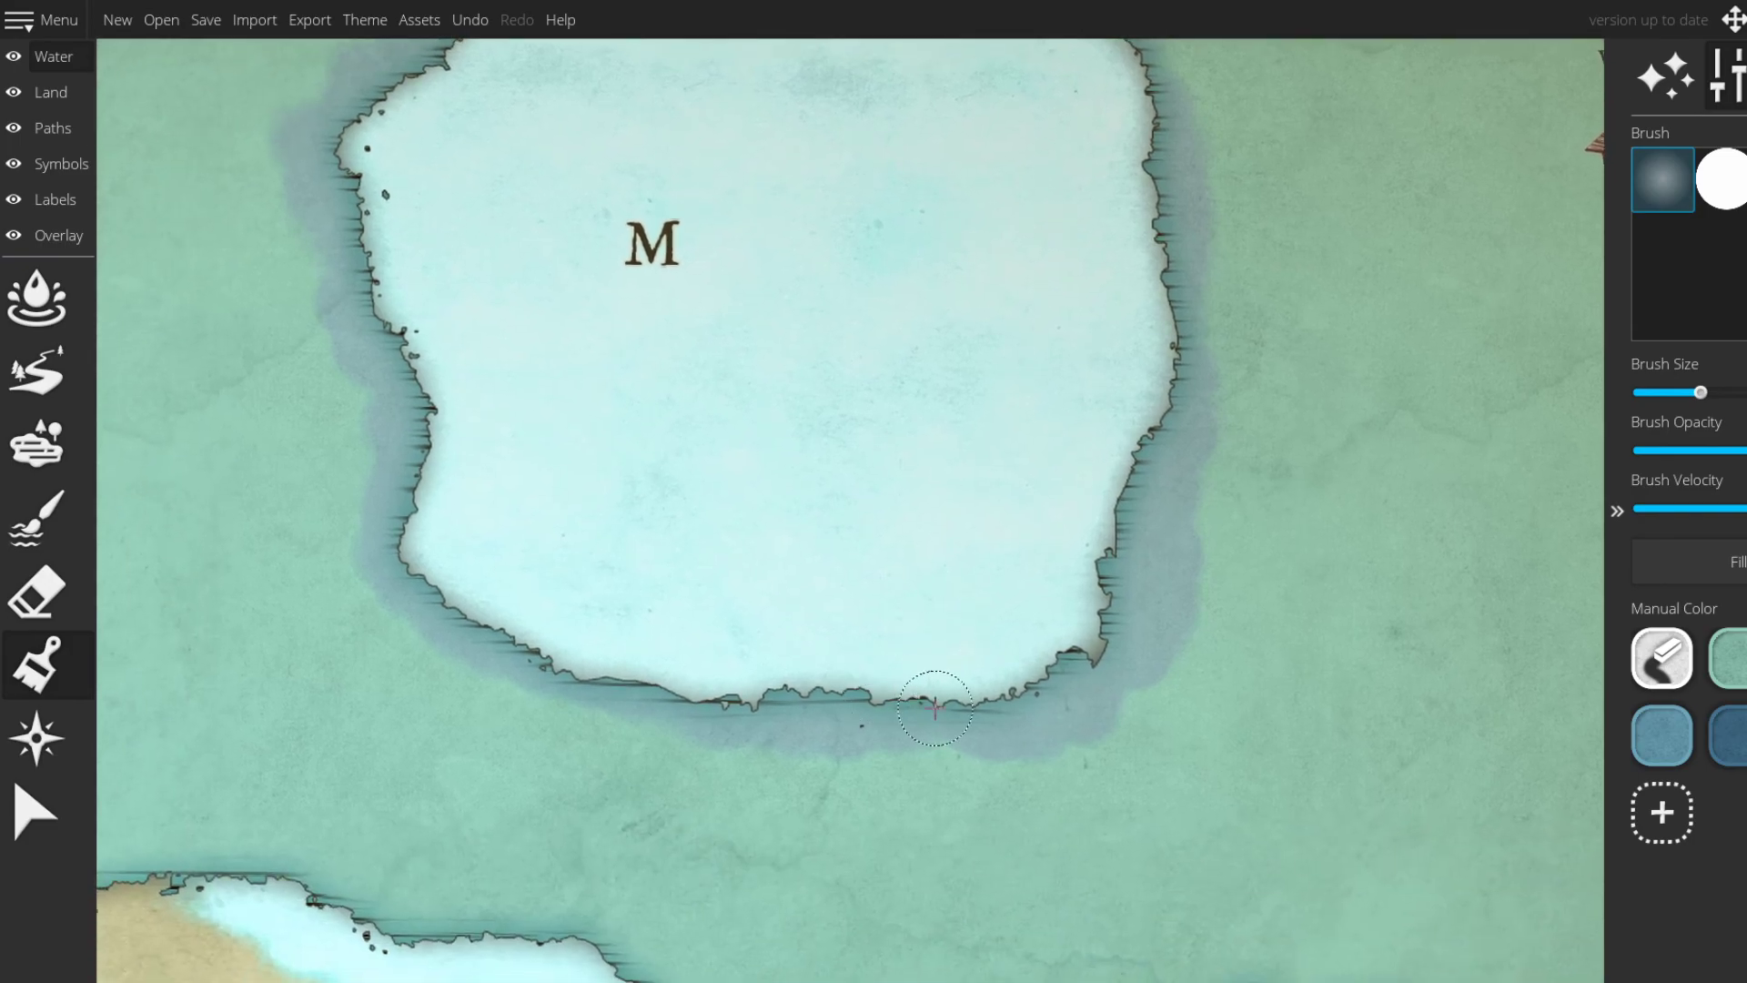
pyautogui.scroll(-5, 468, 338)
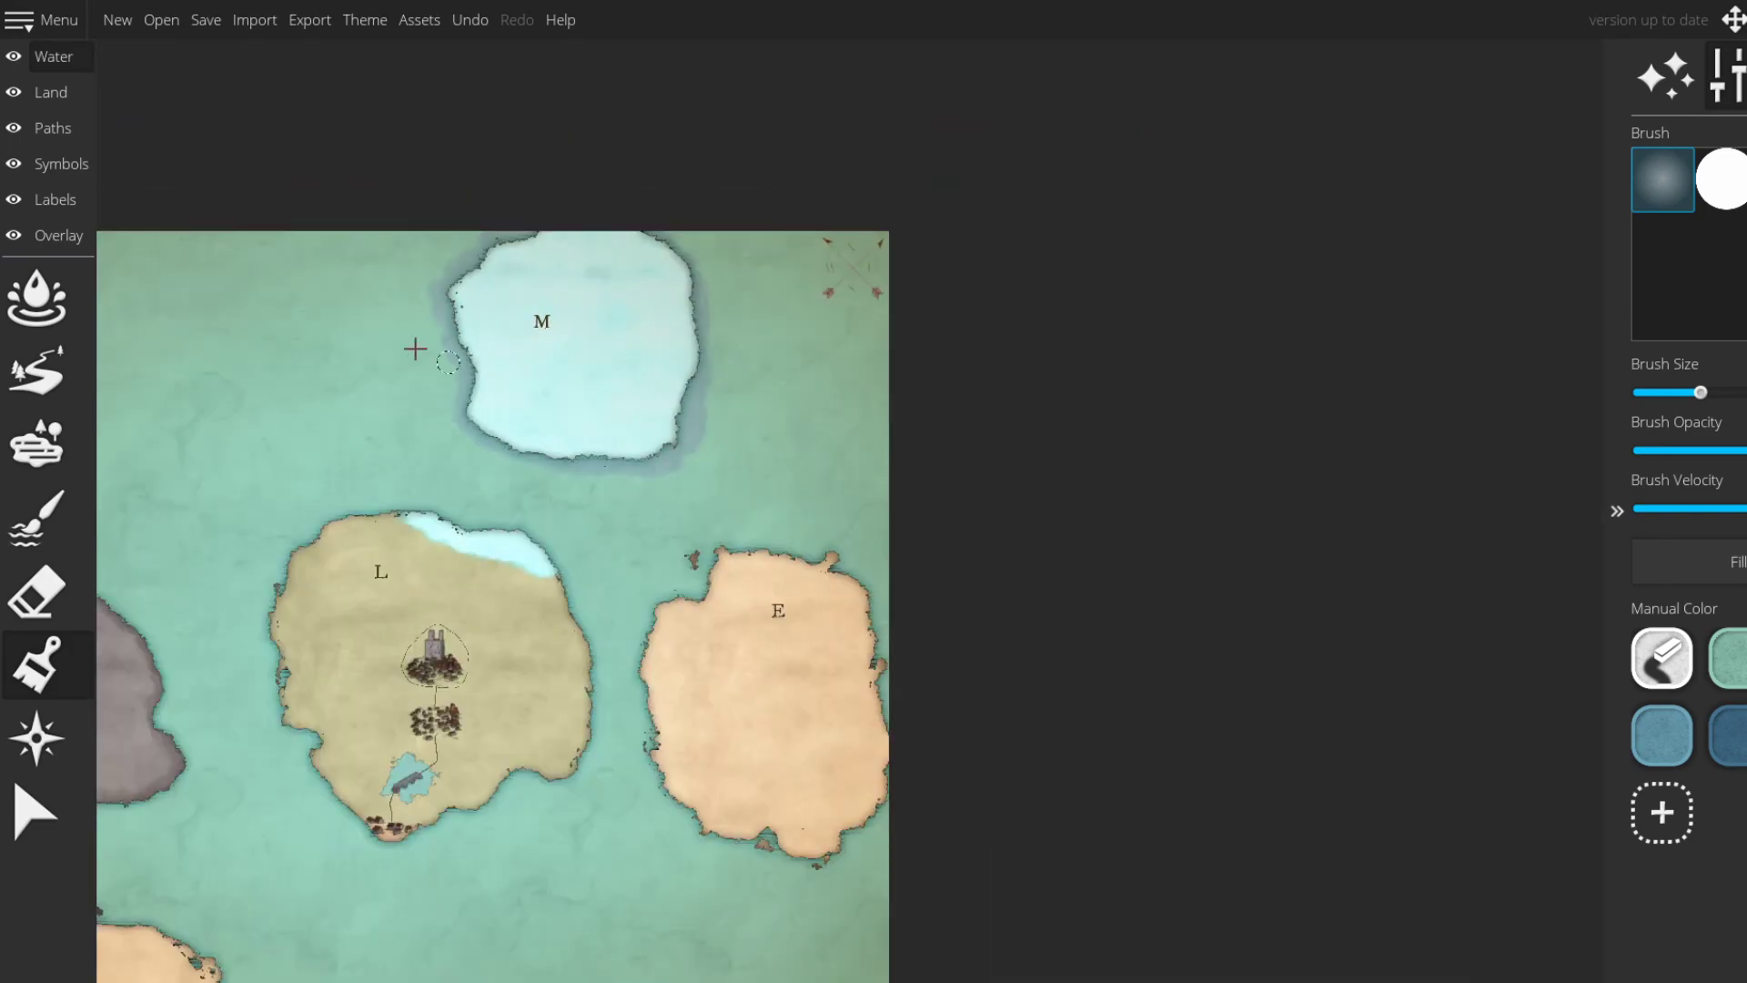
# - Try raising land with a large brush in the grey-blue band off landmass M's southwestern shore, and undo it
pyautogui.scroll(1, 414, 351)
pyautogui.scroll(3, 648, 489)
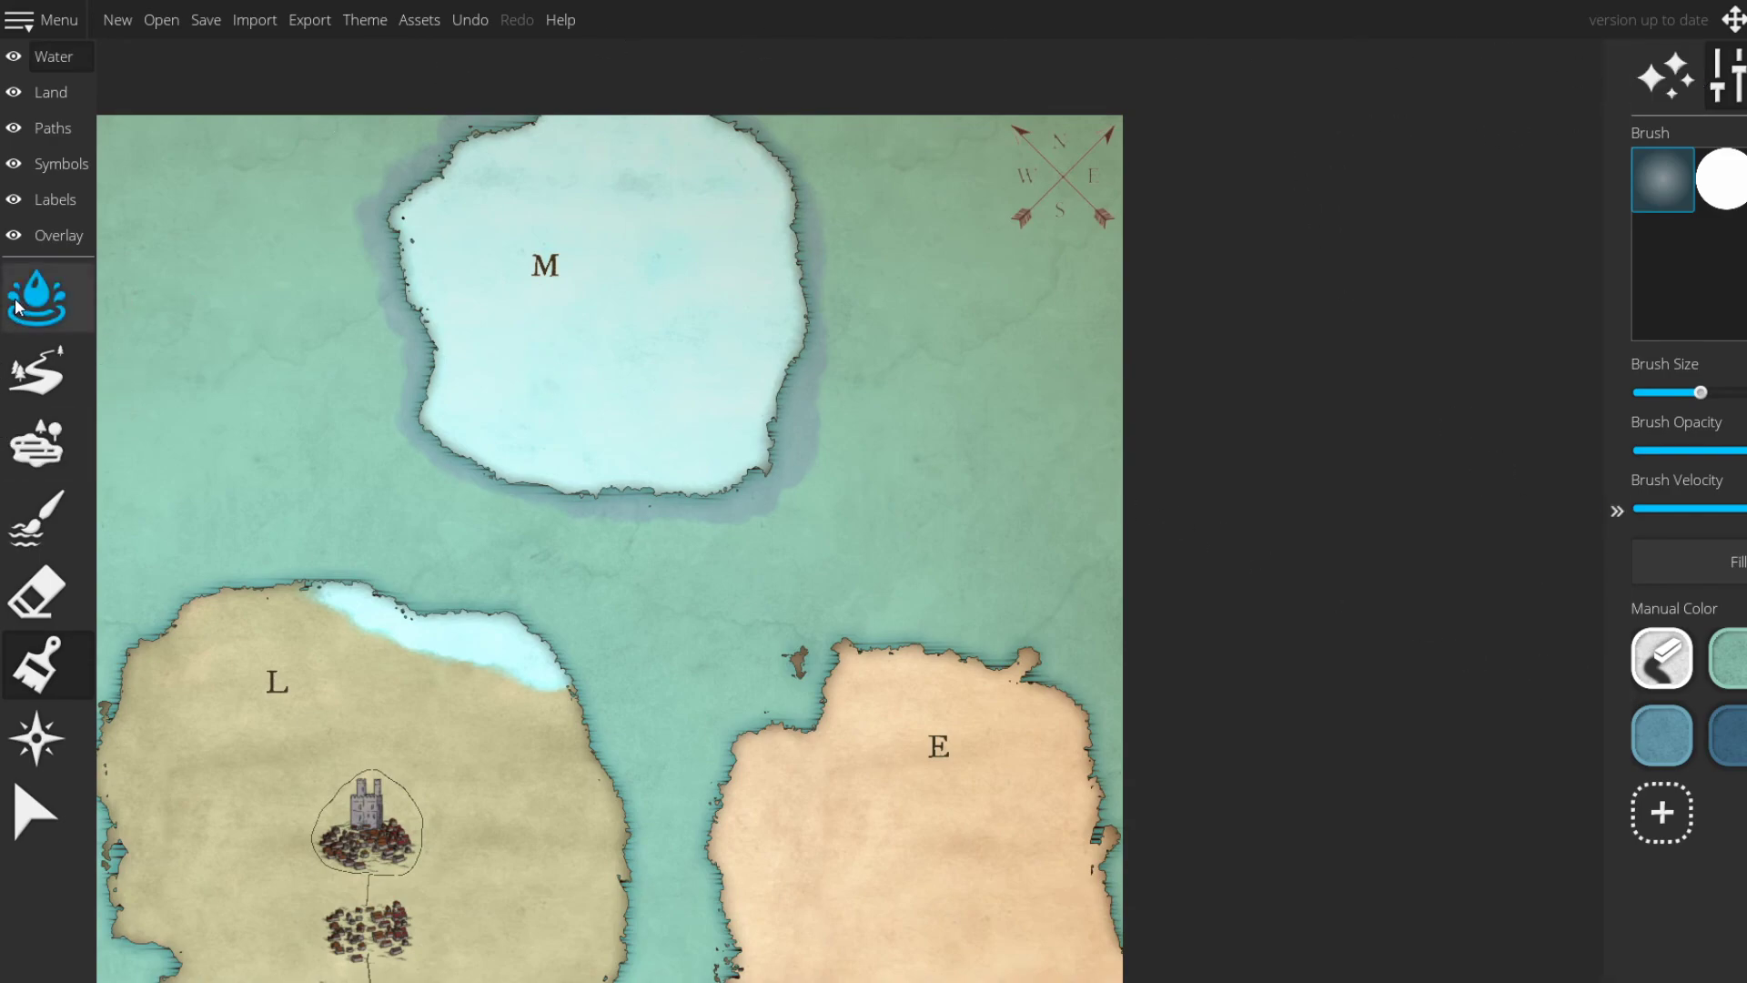
pyautogui.click(41, 92)
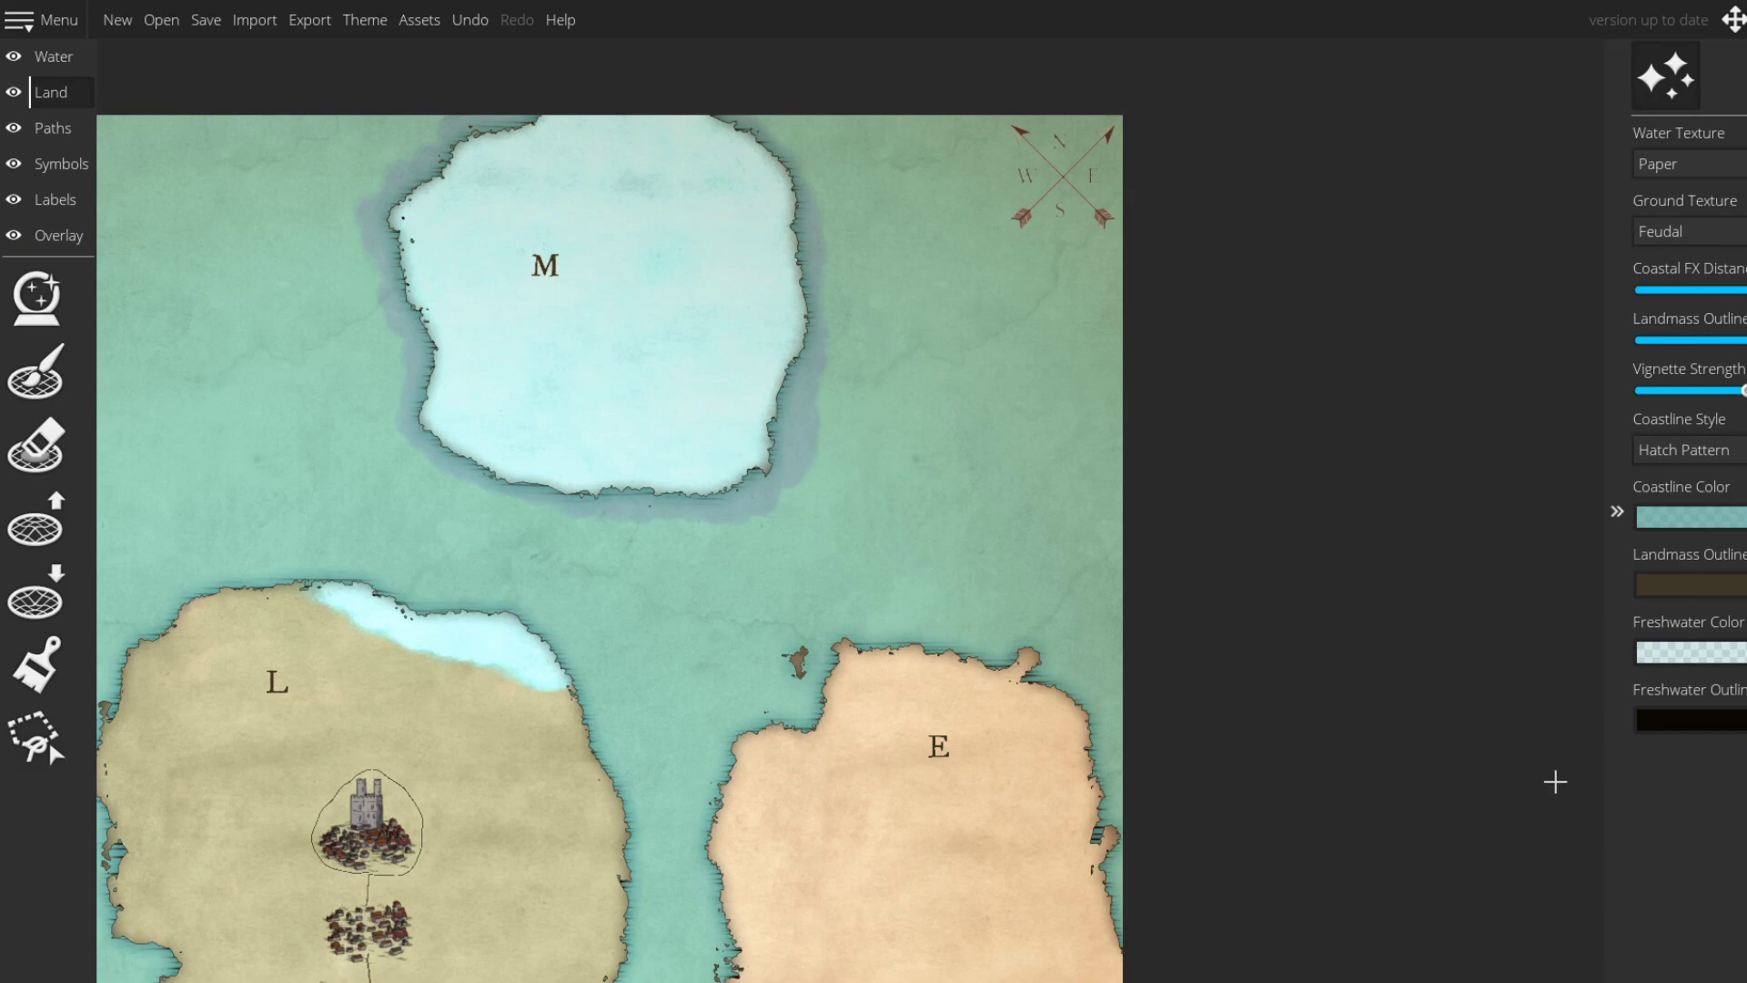
pyautogui.moveTo(1287, 528); pyautogui.dragTo(1501, 570)
pyautogui.moveTo(1231, 564); pyautogui.dragTo(1205, 487)
pyautogui.click(38, 366)
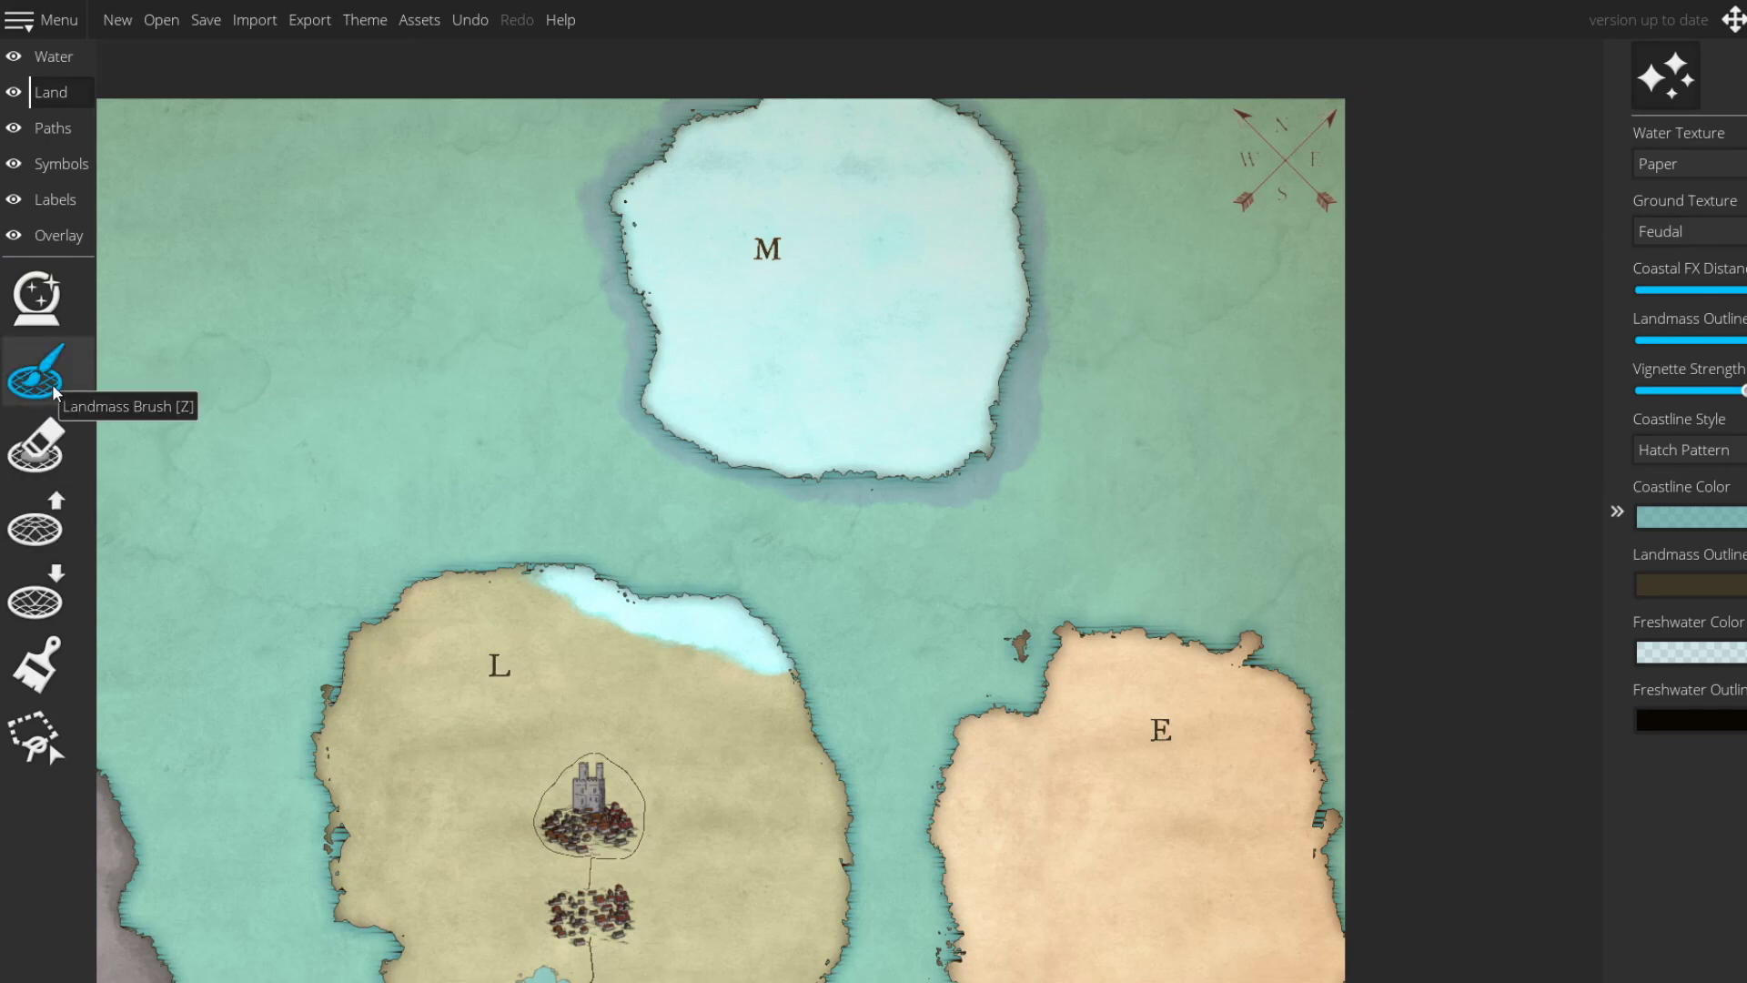
pyautogui.scroll(5, 546, 624)
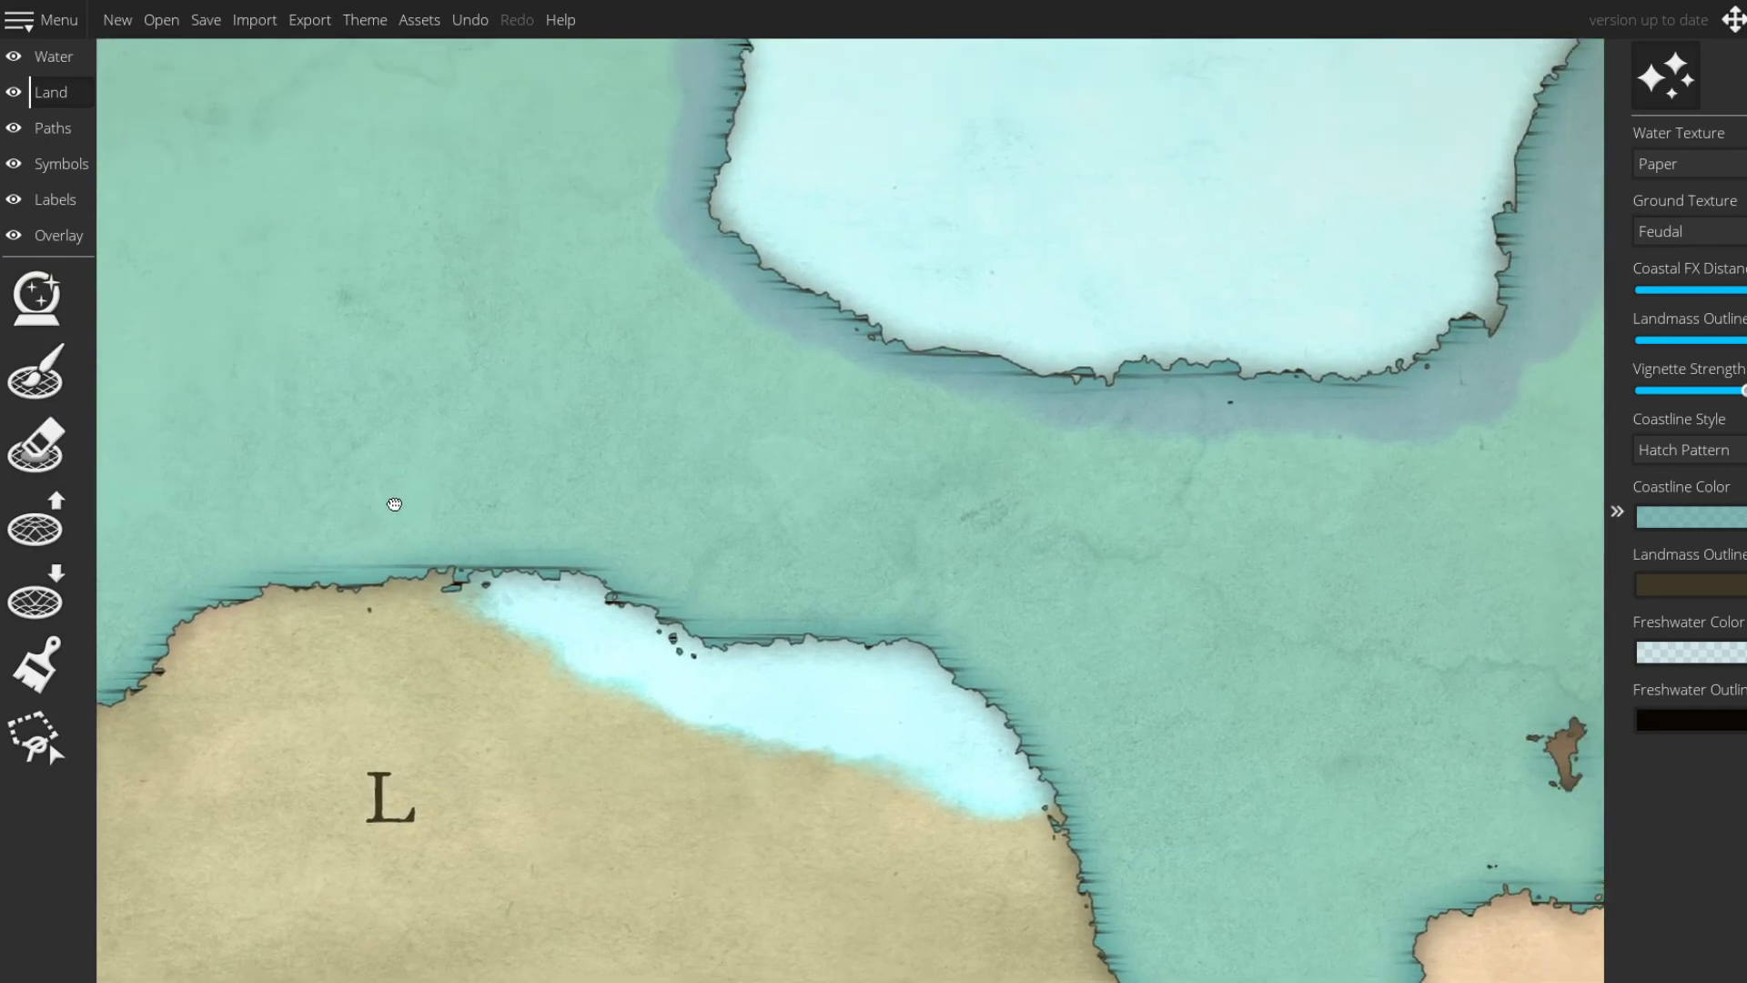
pyautogui.click(34, 520)
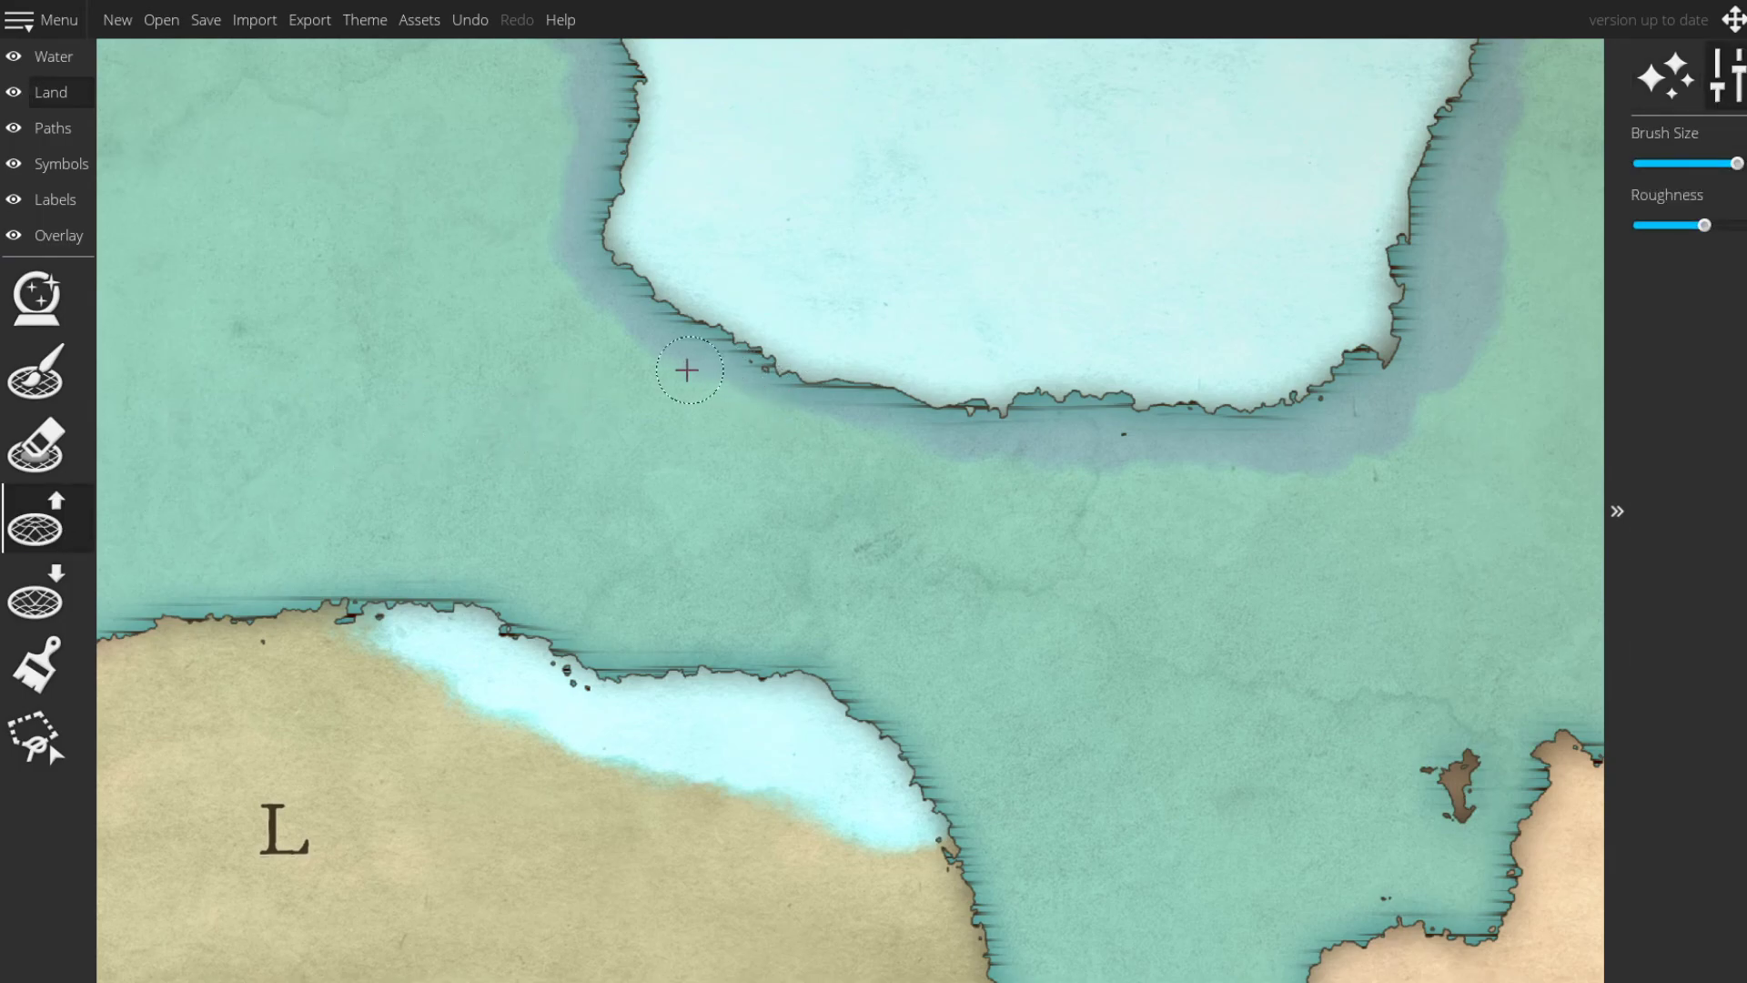
pyautogui.moveTo(698, 394)
pyautogui.mouseDown()
pyautogui.moveTo(661, 374)
pyautogui.moveTo(697, 381)
pyautogui.mouseUp()
pyautogui.hotkey('ctrl', 'z')
# - Try a chain of tiny islets along landmass M's southwestern coast with a much smaller land-raising brush, and undo them
pyautogui.press('[')
pyautogui.press('[')
pyautogui.press('[')
pyautogui.press('[')
pyautogui.press('[')
pyautogui.press('[')
pyautogui.press('[')
pyautogui.press('[')
pyautogui.press('[')
pyautogui.press('[')
pyautogui.press('[')
pyautogui.press('[')
pyautogui.press('[')
pyautogui.press(']')
pyautogui.press(']')
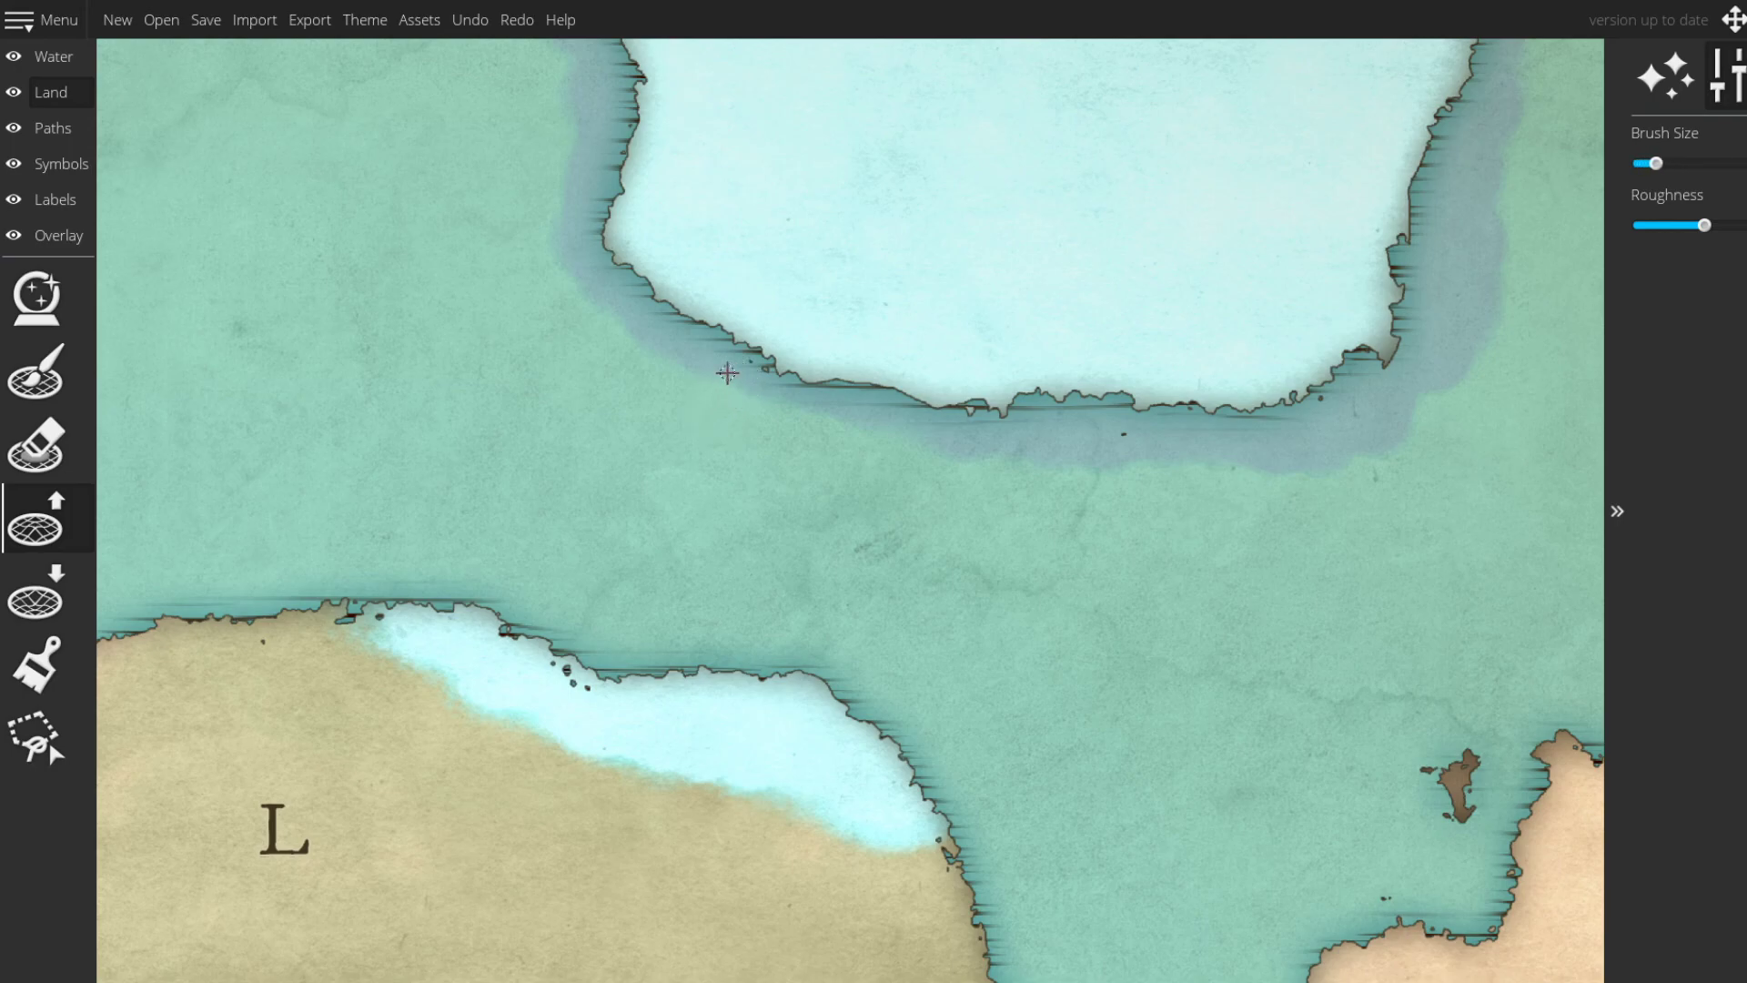
pyautogui.moveTo(738, 378)
pyautogui.mouseDown()
pyautogui.moveTo(593, 273)
pyautogui.moveTo(670, 397)
pyautogui.moveTo(653, 422)
pyautogui.moveTo(642, 360)
pyautogui.moveTo(666, 327)
pyautogui.mouseUp()
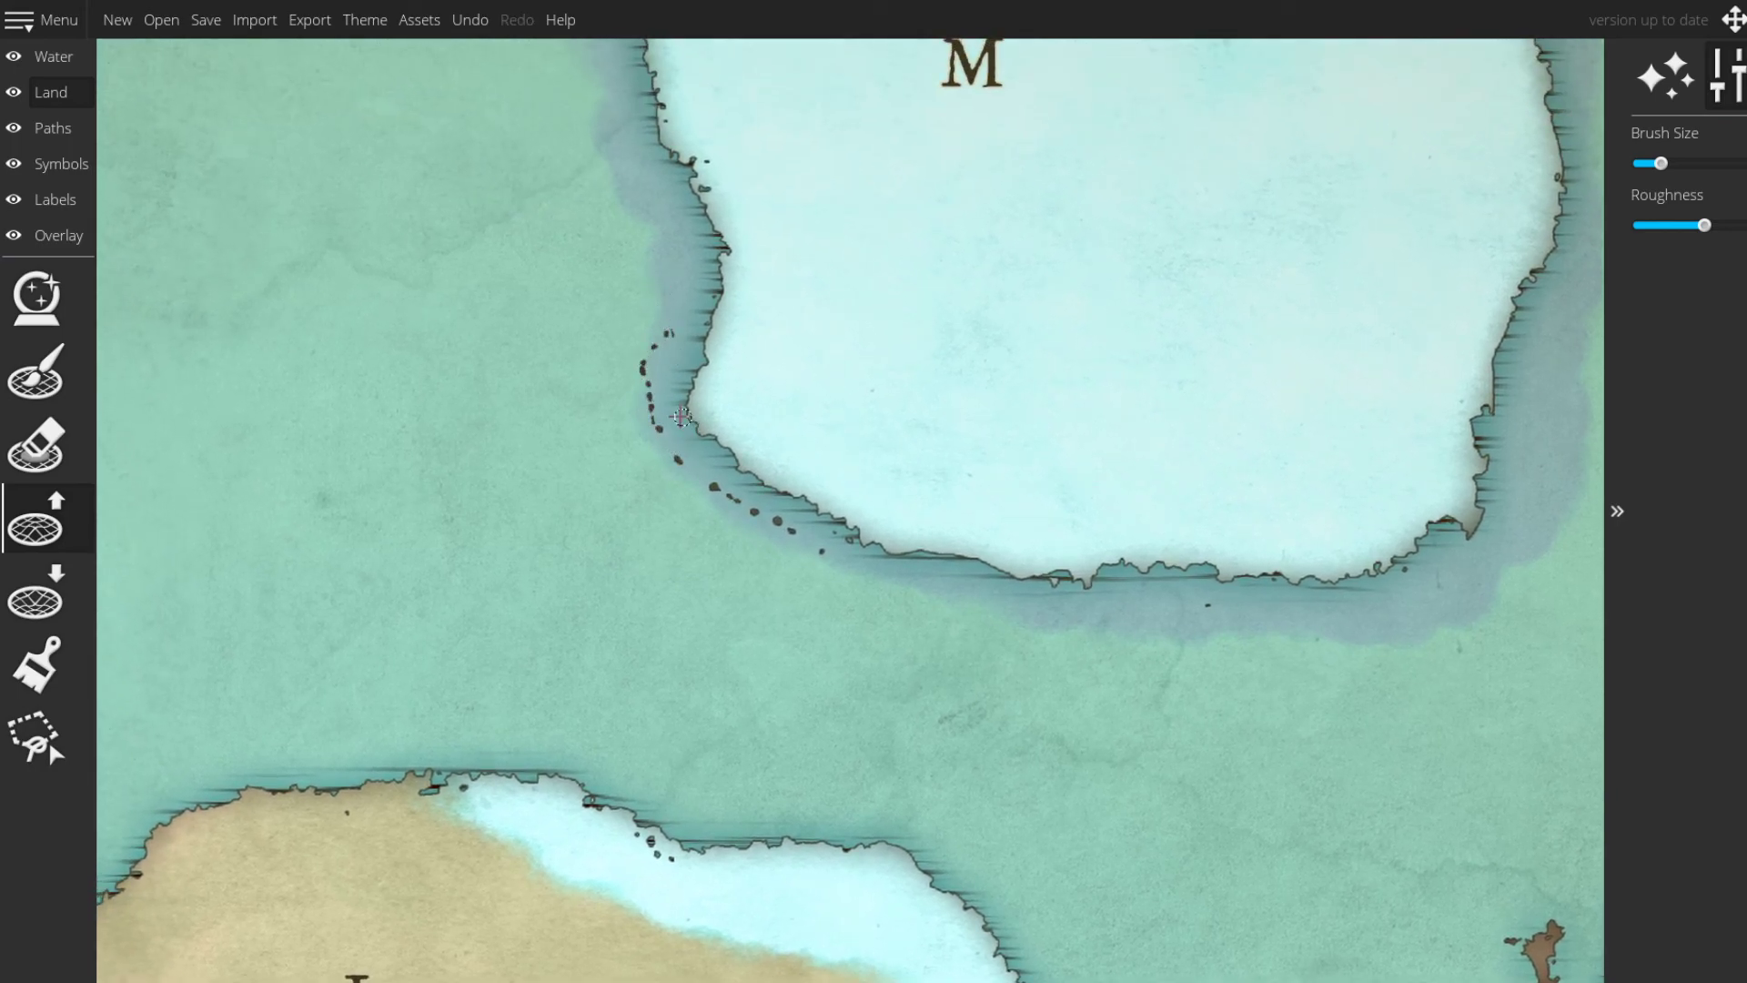
pyautogui.hotkey('ctrl', 'z')
pyautogui.hotkey('ctrl', 'z')
# - Enlarge the land-raising brush considerably
pyautogui.moveTo(793, 524); pyautogui.dragTo(533, 421)
pyautogui.moveTo(946, 309); pyautogui.dragTo(522, 445)
pyautogui.scroll(-2, 628, 382)
pyautogui.moveTo(632, 448); pyautogui.dragTo(865, 350)
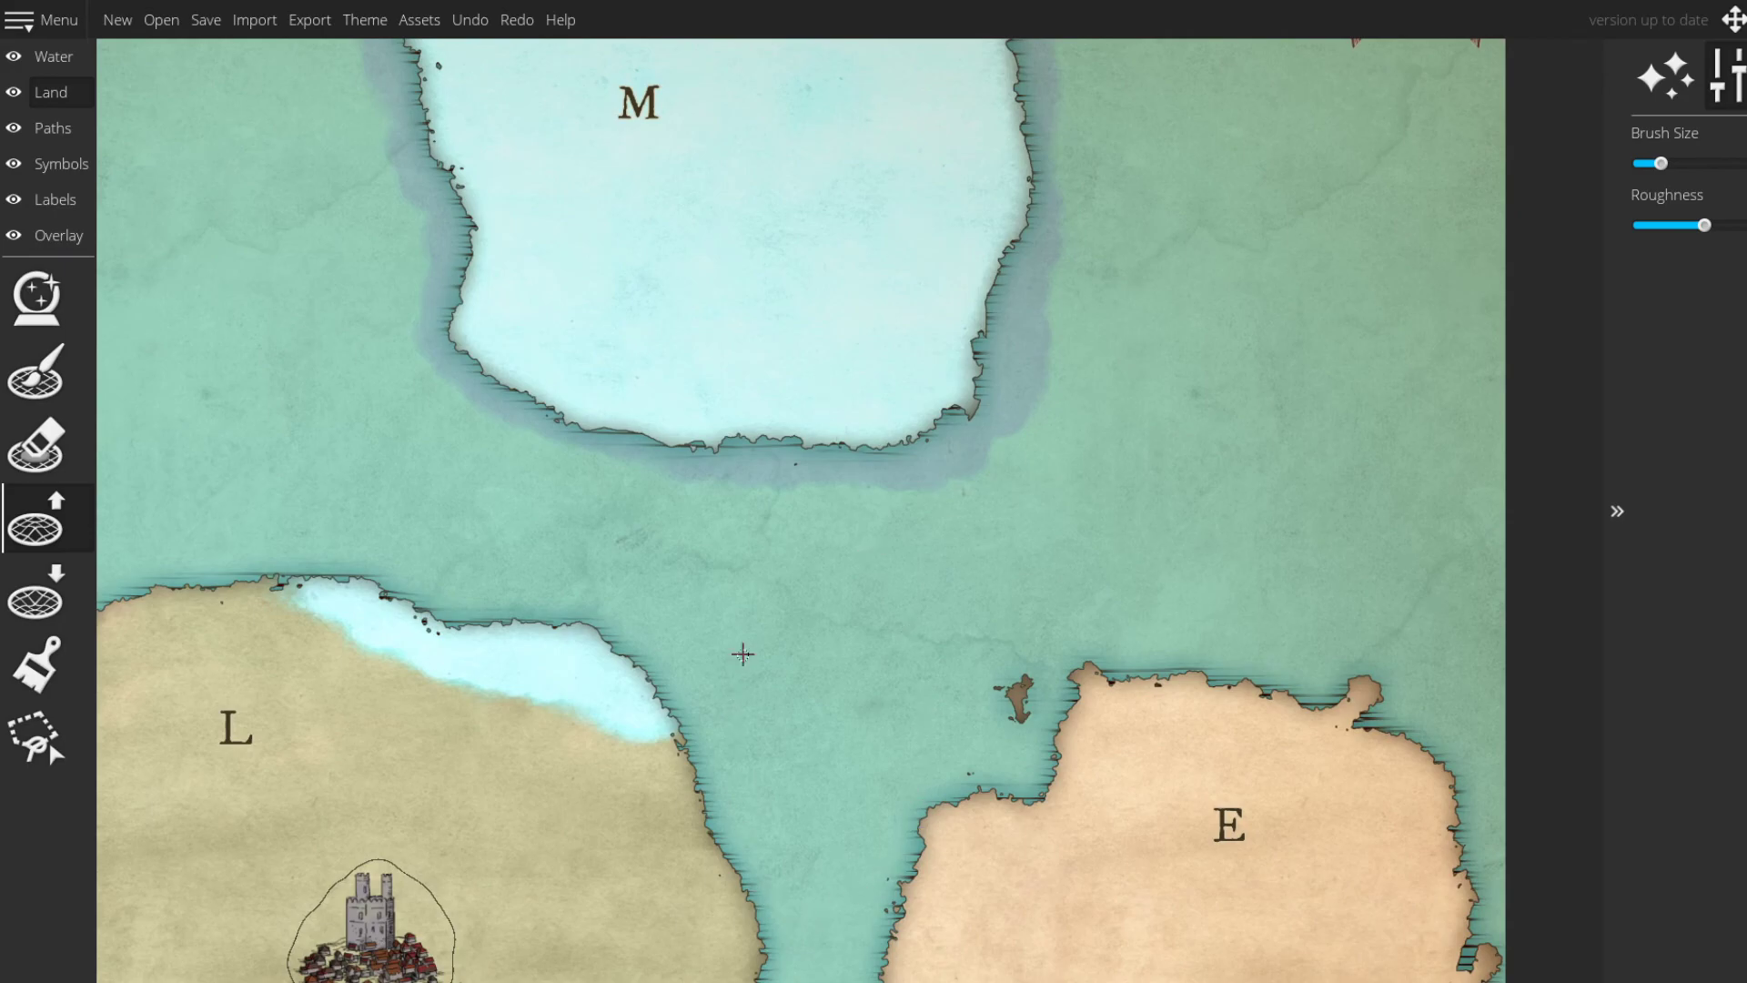
pyautogui.moveTo(741, 655); pyautogui.dragTo(791, 527)
pyautogui.press(']')
pyautogui.press(']')
pyautogui.press(']')
pyautogui.press(']')
pyautogui.press(']')
pyautogui.press(']')
pyautogui.press(']')
pyautogui.press(']')
pyautogui.press(']')
pyautogui.press(']')
pyautogui.press('Up')
pyautogui.press('Left')
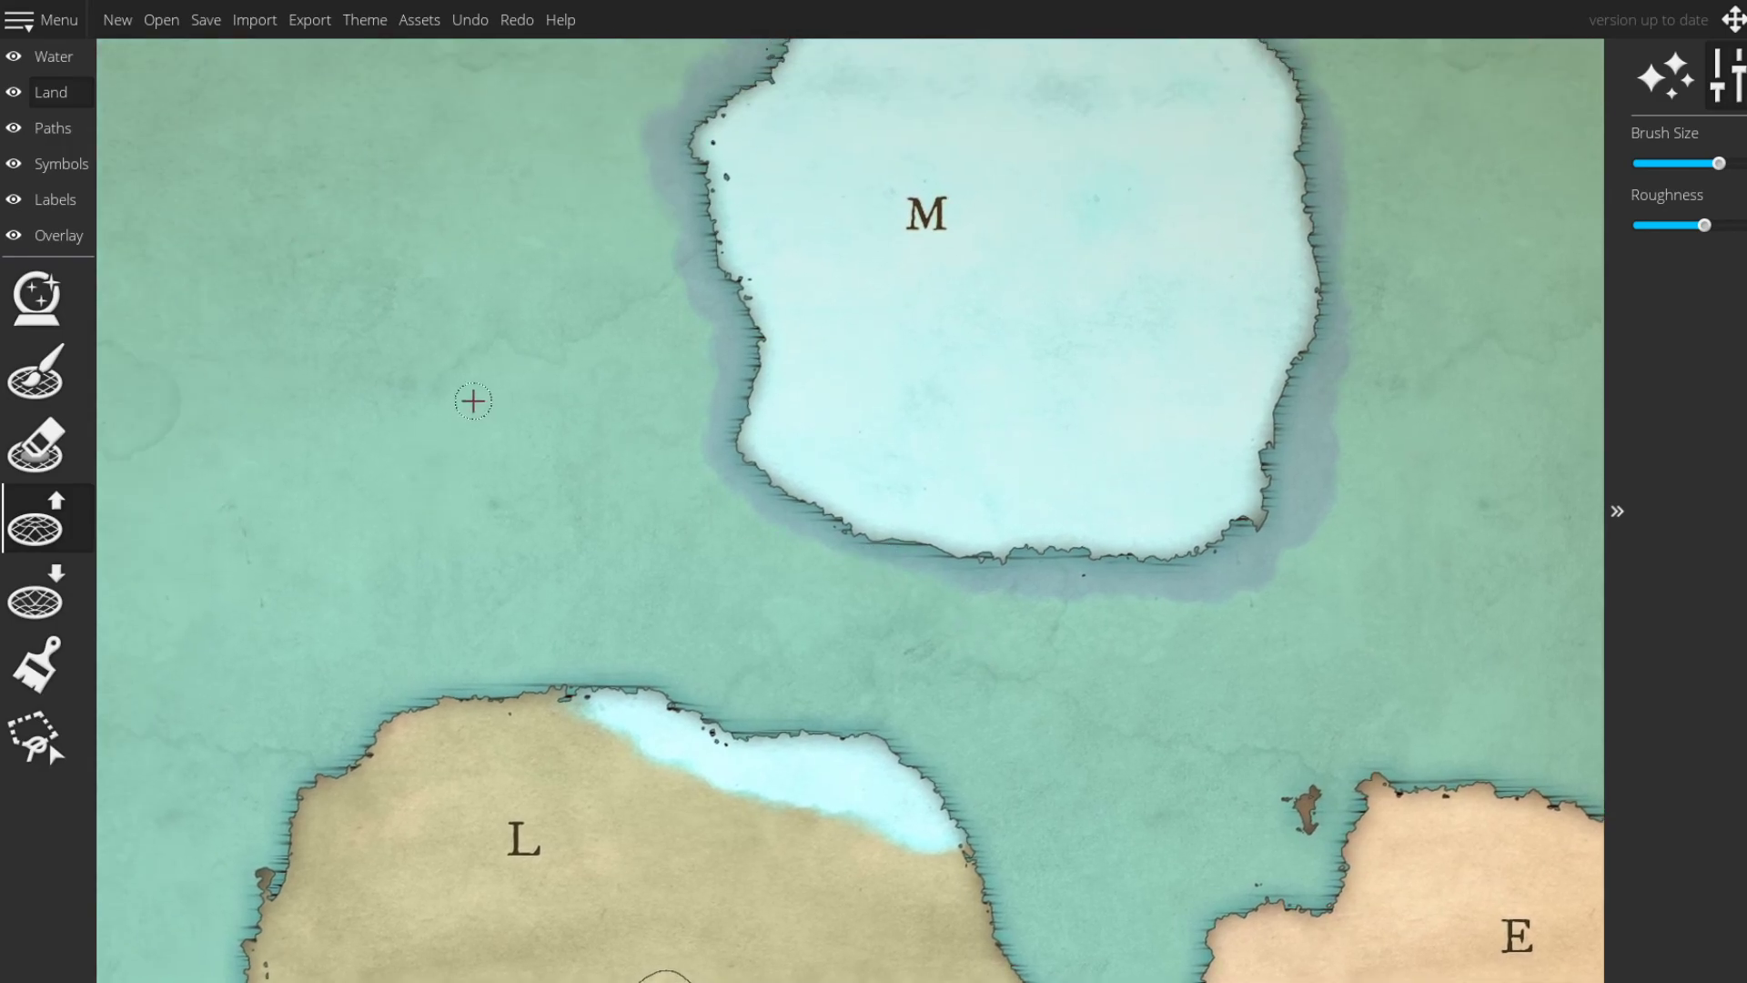
pyautogui.moveTo(341, 202); pyautogui.dragTo(609, 456)
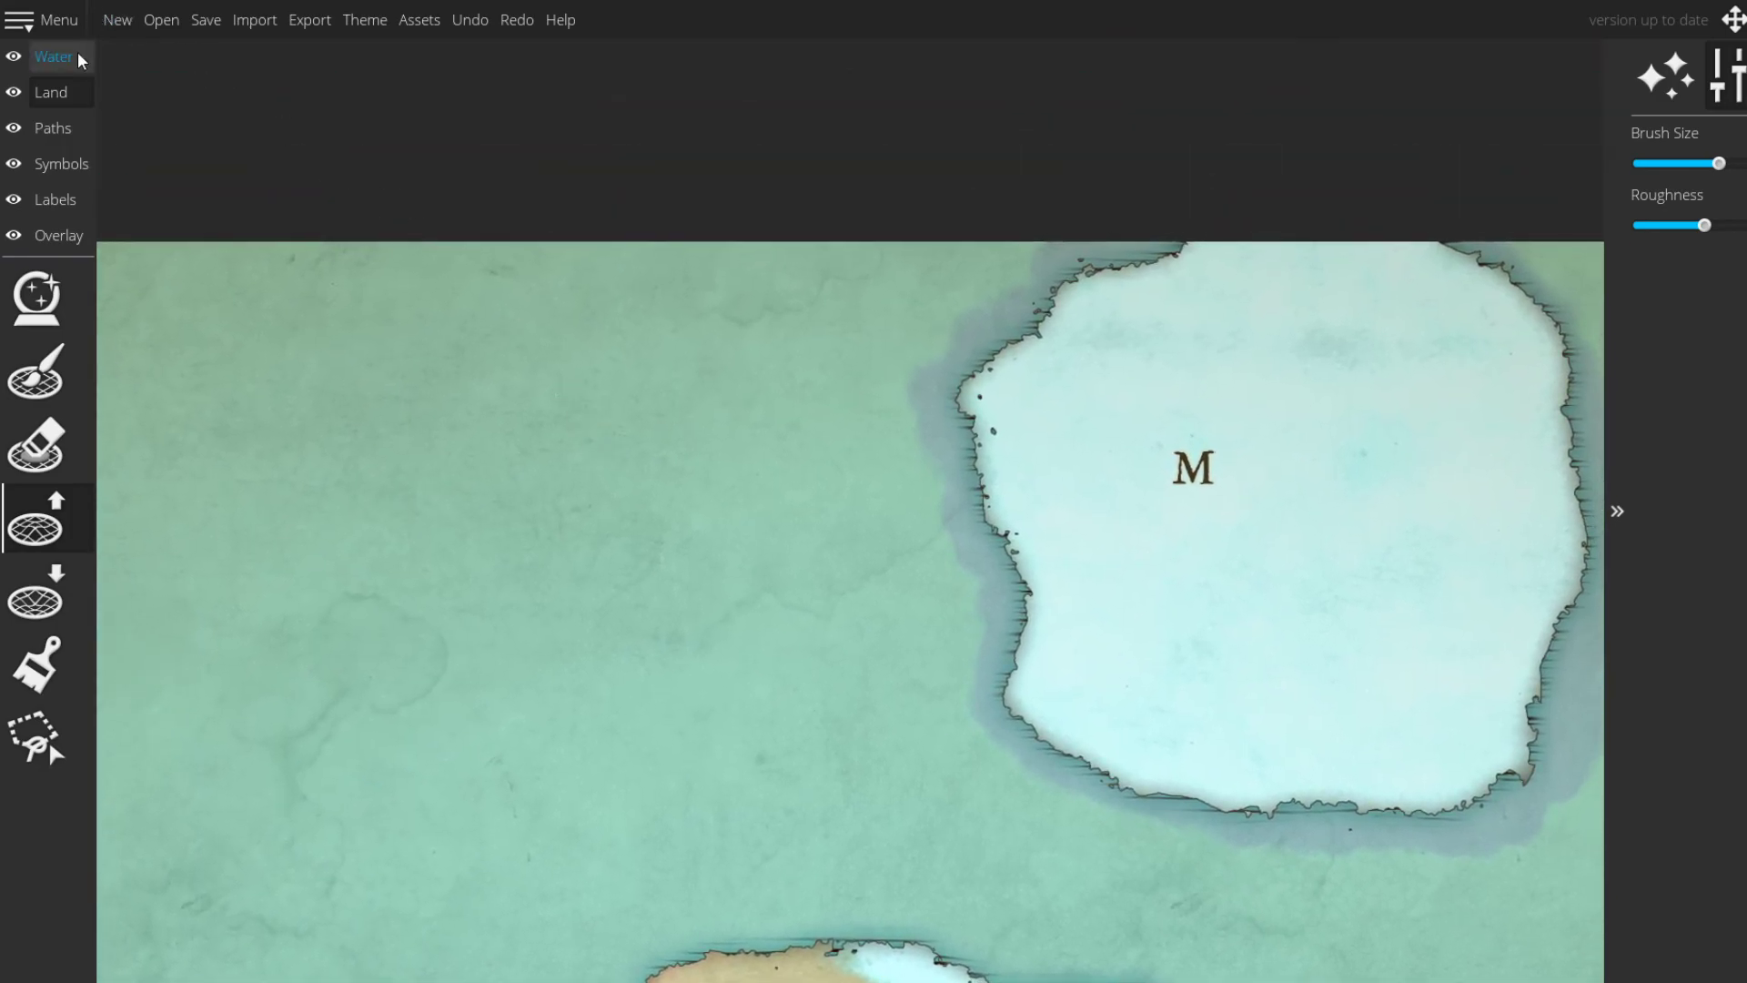
# - Return to the water layer and review the coloring of the sea and of landmasses M, L, E, T and N
pyautogui.click(55, 56)
pyautogui.moveTo(725, 748); pyautogui.dragTo(460, 298)
pyautogui.scroll(-3, 716, 608)
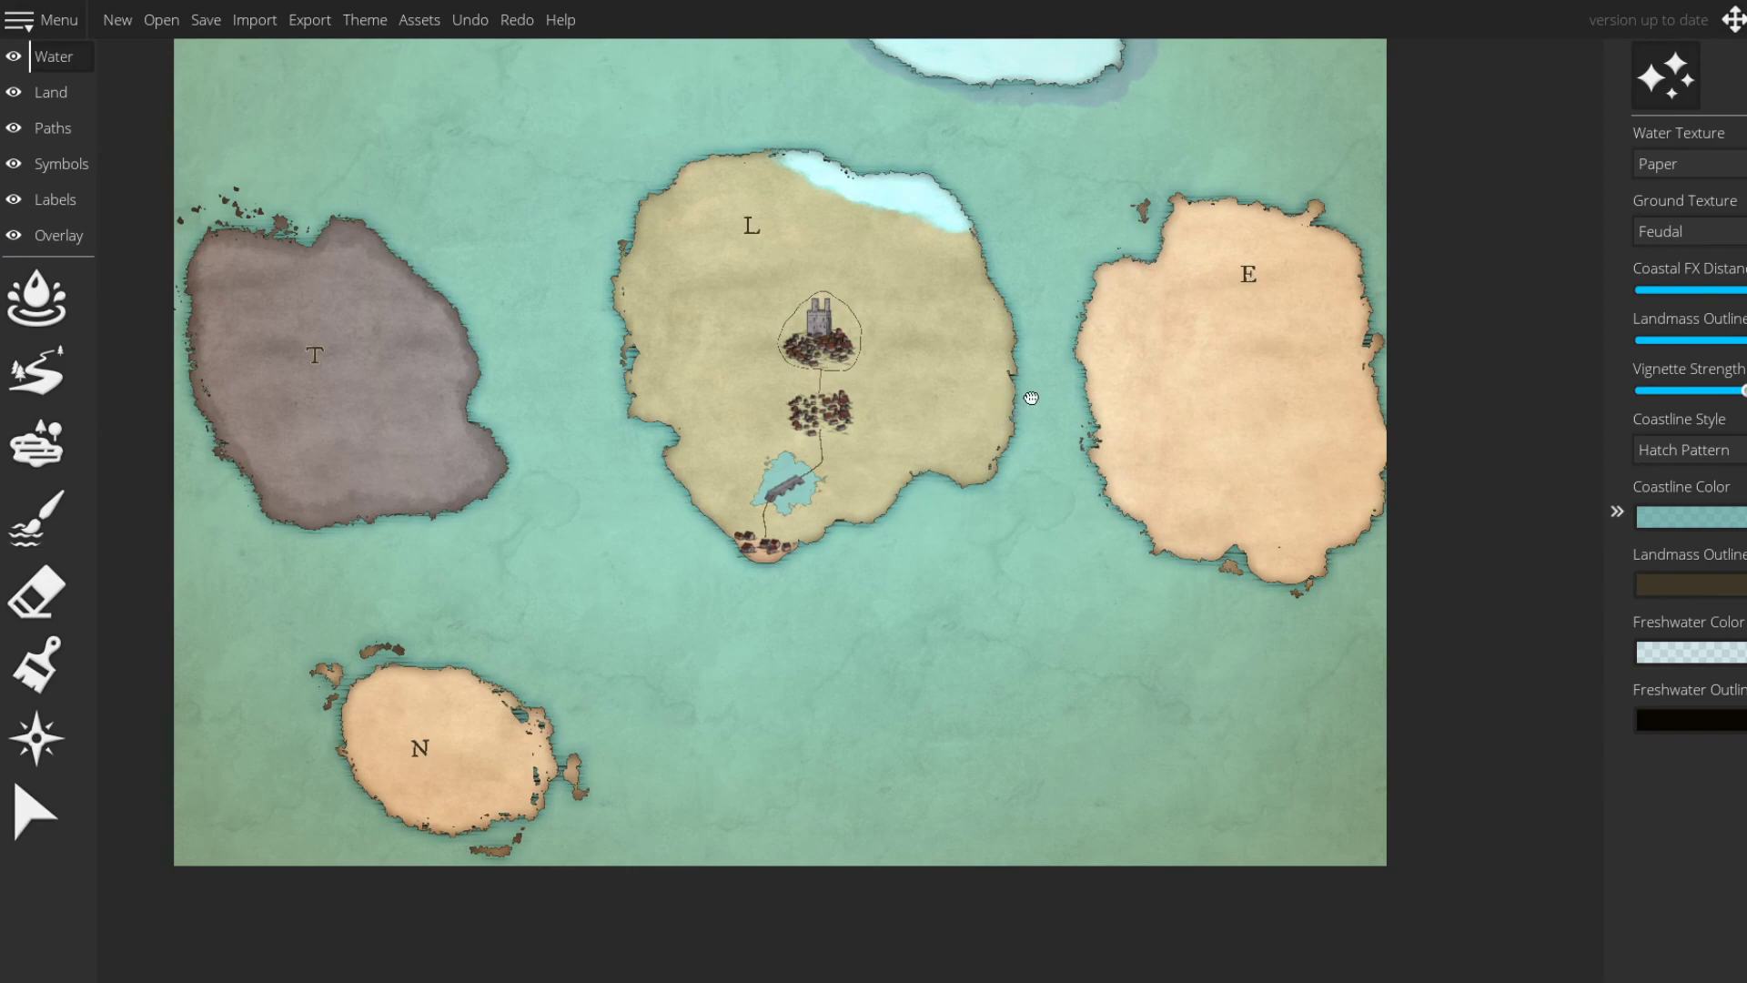
pyautogui.moveTo(1031, 398); pyautogui.dragTo(1064, 445)
pyautogui.moveTo(916, 428); pyautogui.dragTo(1131, 654)
pyautogui.moveTo(1030, 585); pyautogui.dragTo(918, 556)
pyautogui.moveTo(946, 453); pyautogui.dragTo(842, 354)
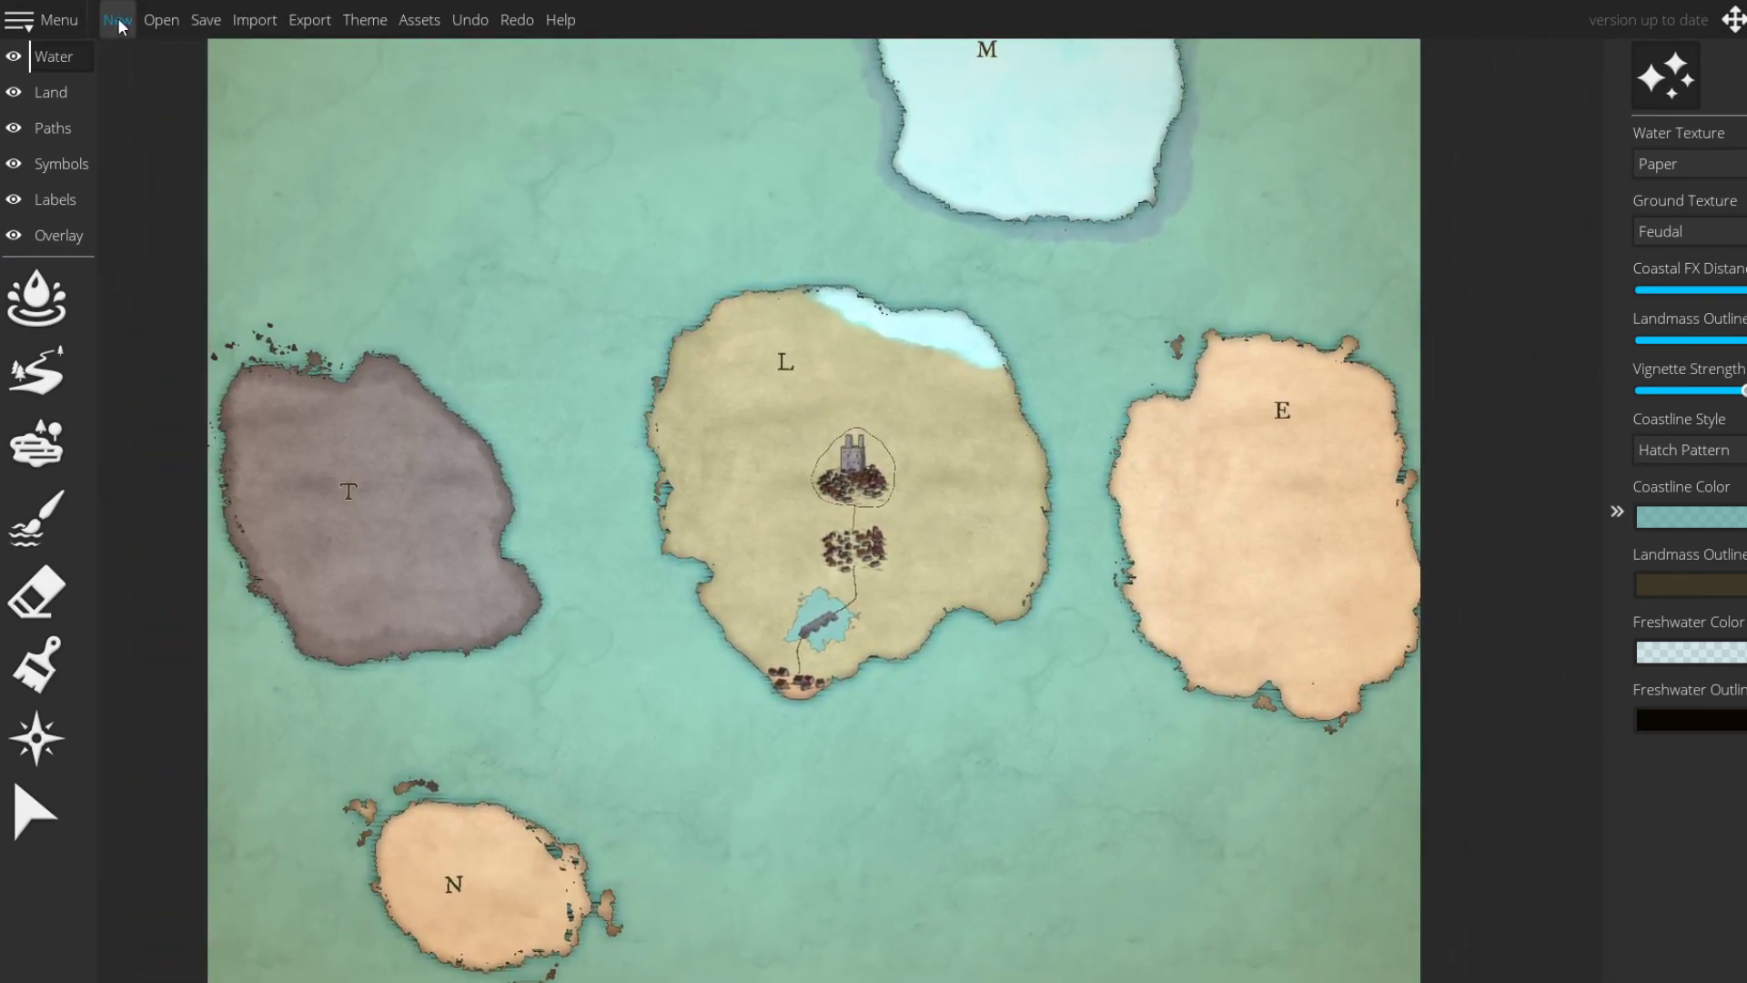
pyautogui.click(61, 20)
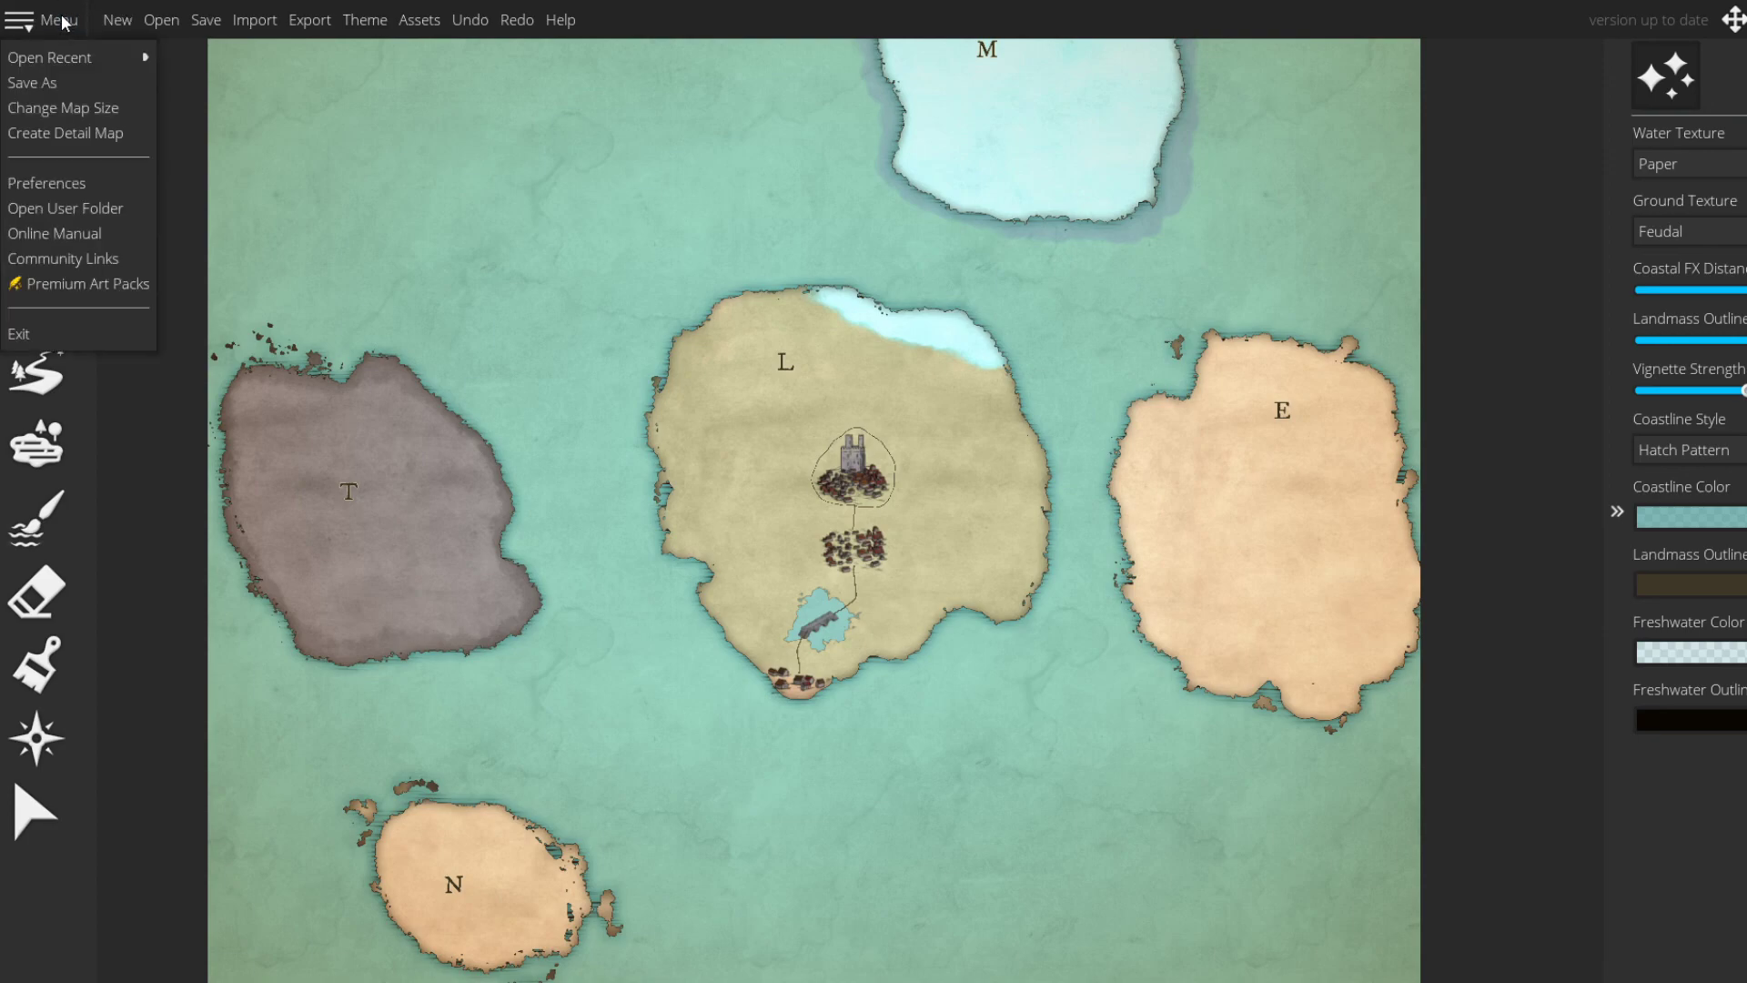
pyautogui.click(53, 22)
pyautogui.click(52, 23)
pyautogui.click(38, 13)
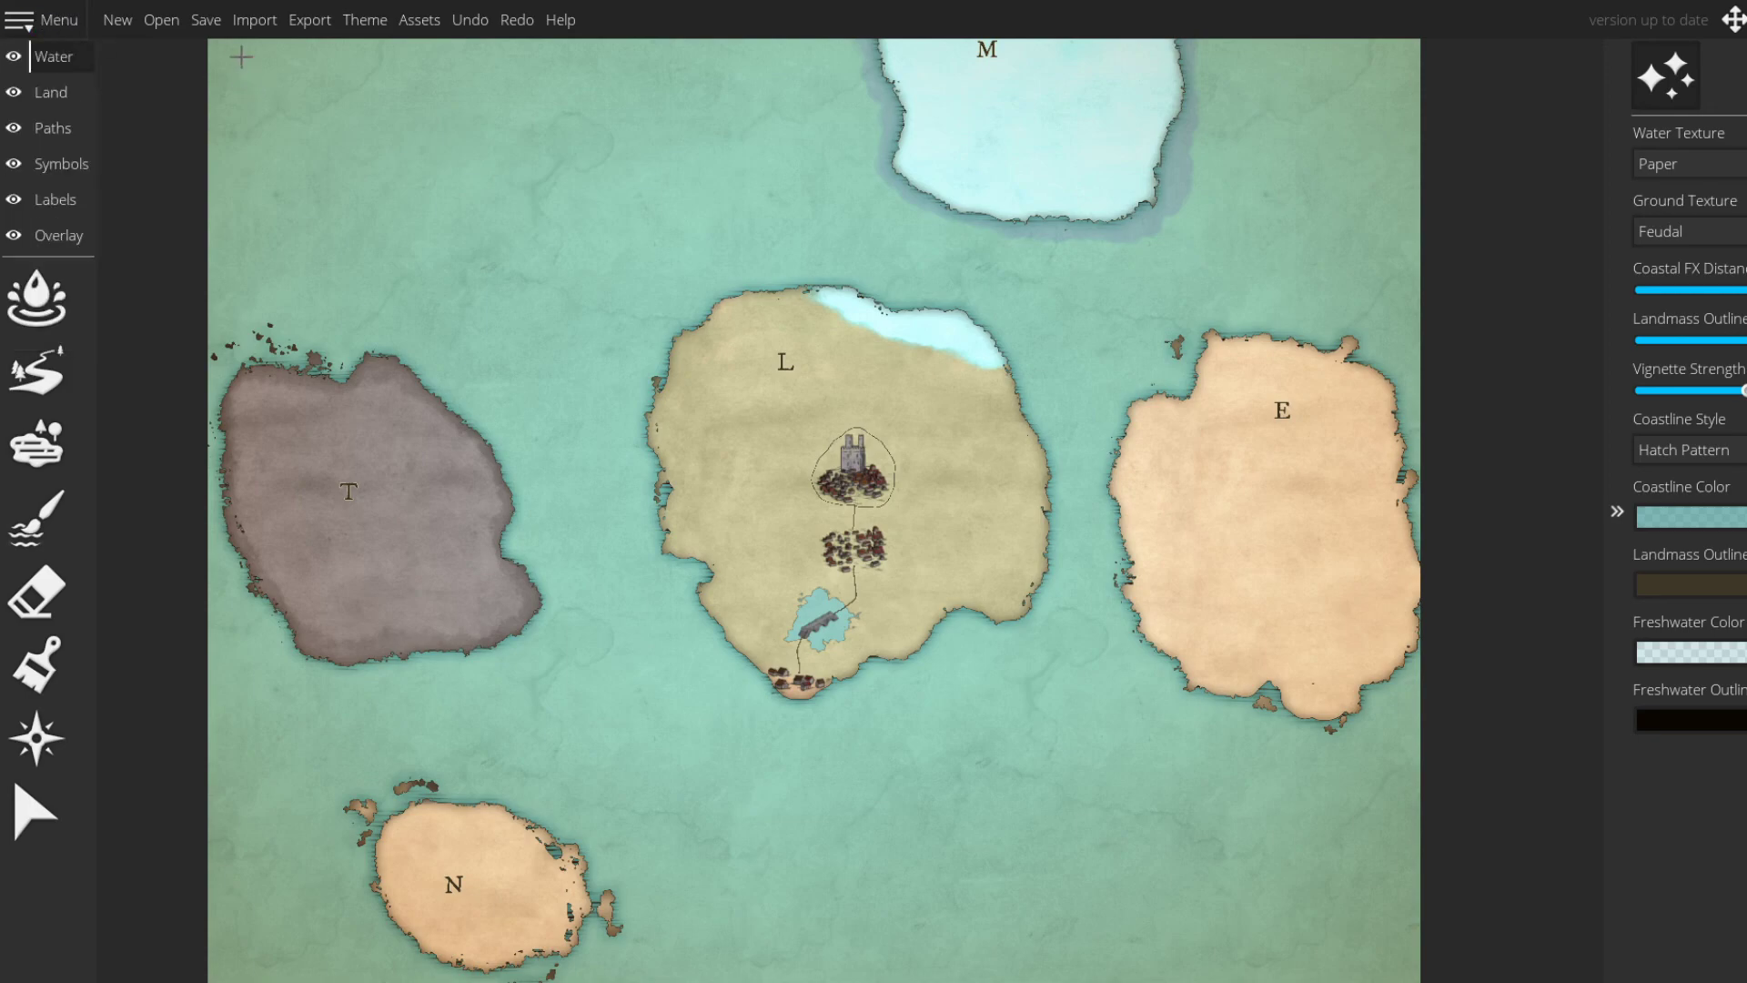
# - Save the colored map
pyautogui.click(211, 35)
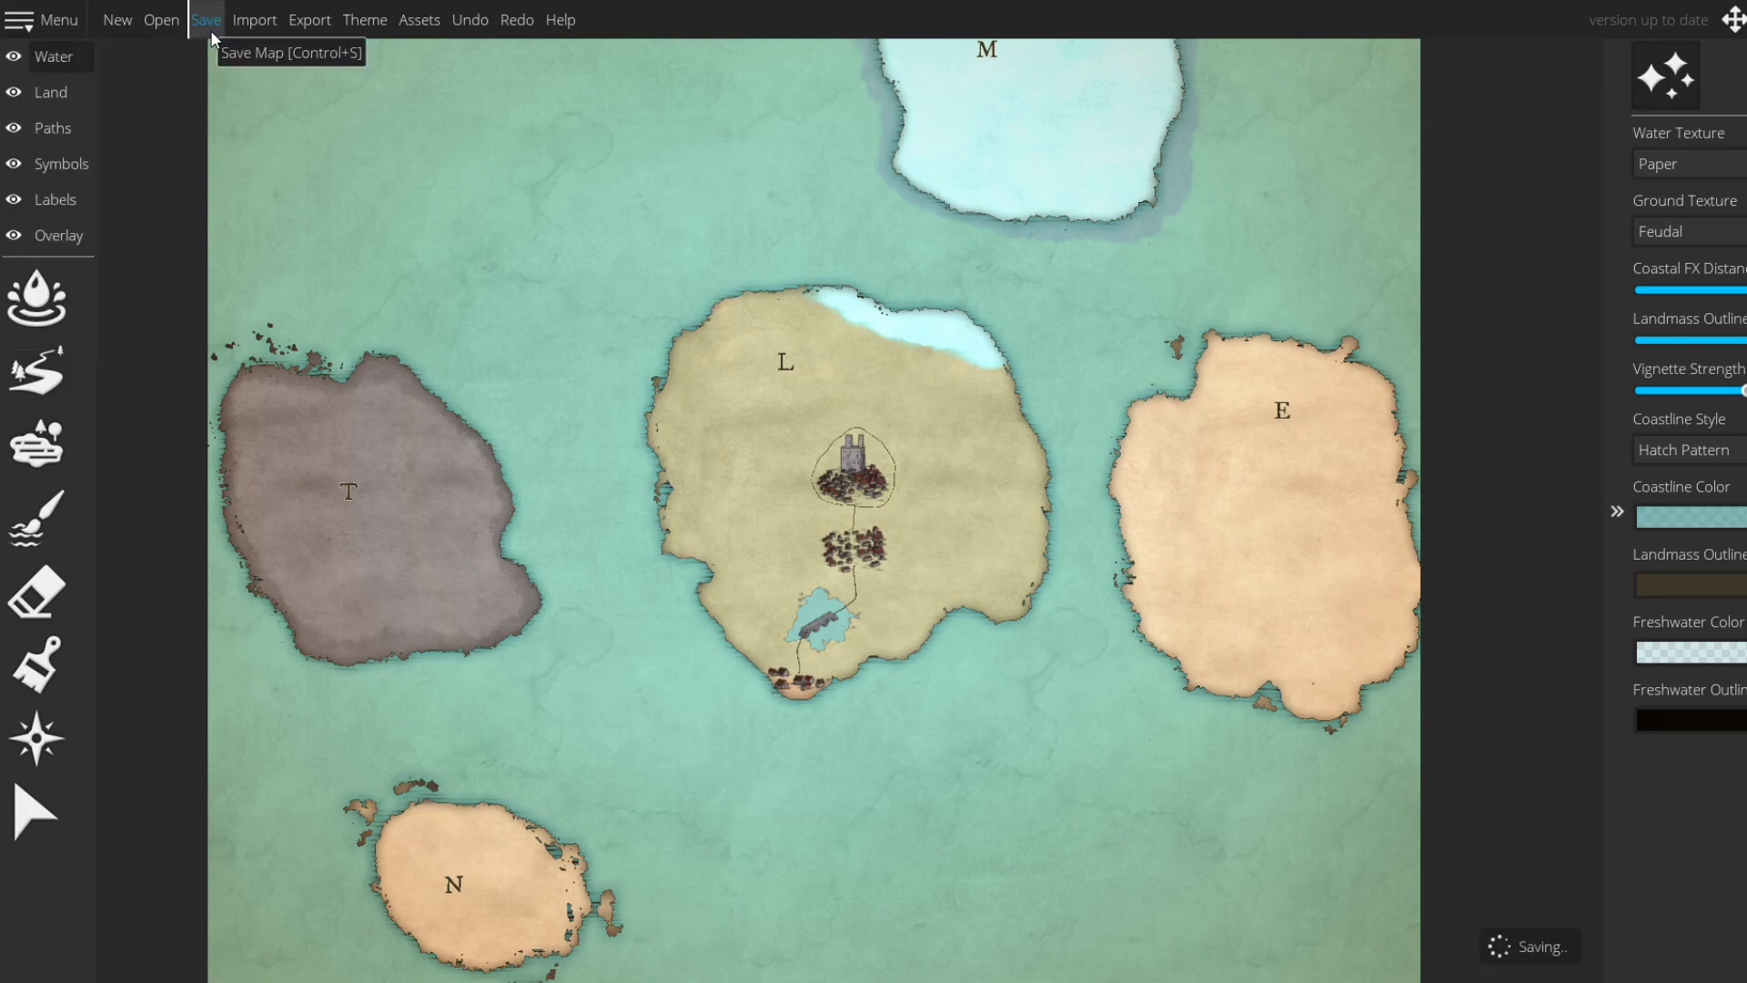
pyautogui.click(211, 34)
pyautogui.click(950, 525)
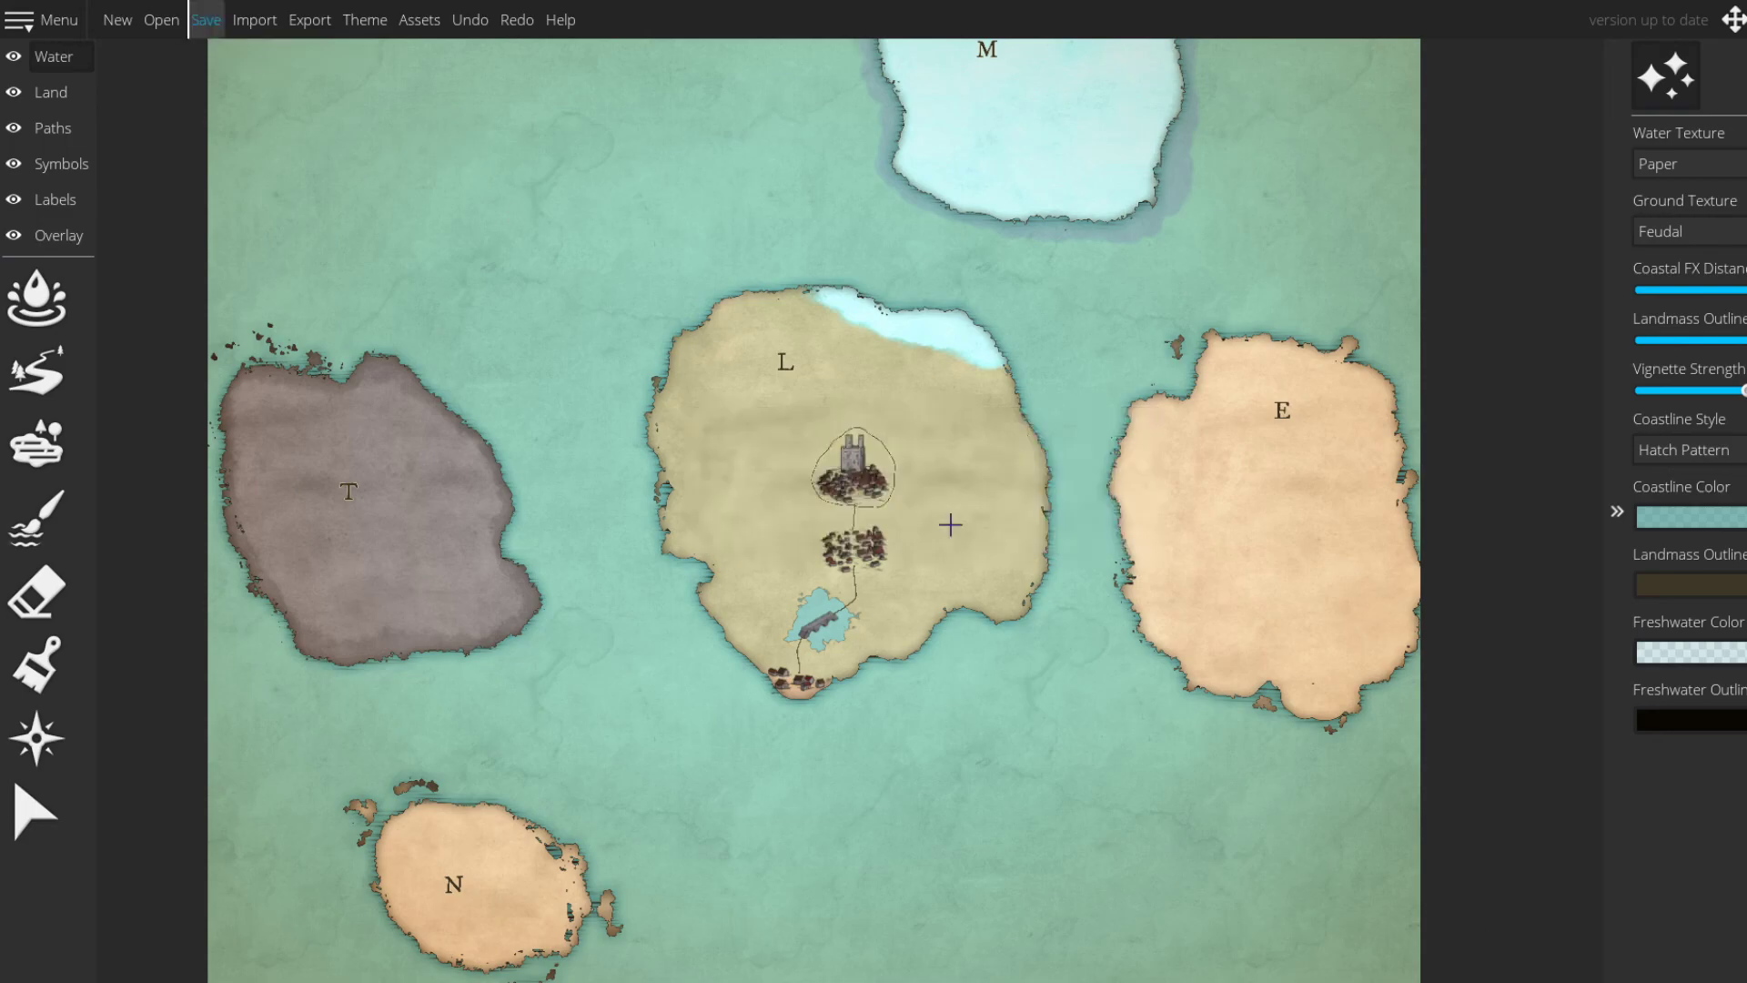
pyautogui.click(215, 17)
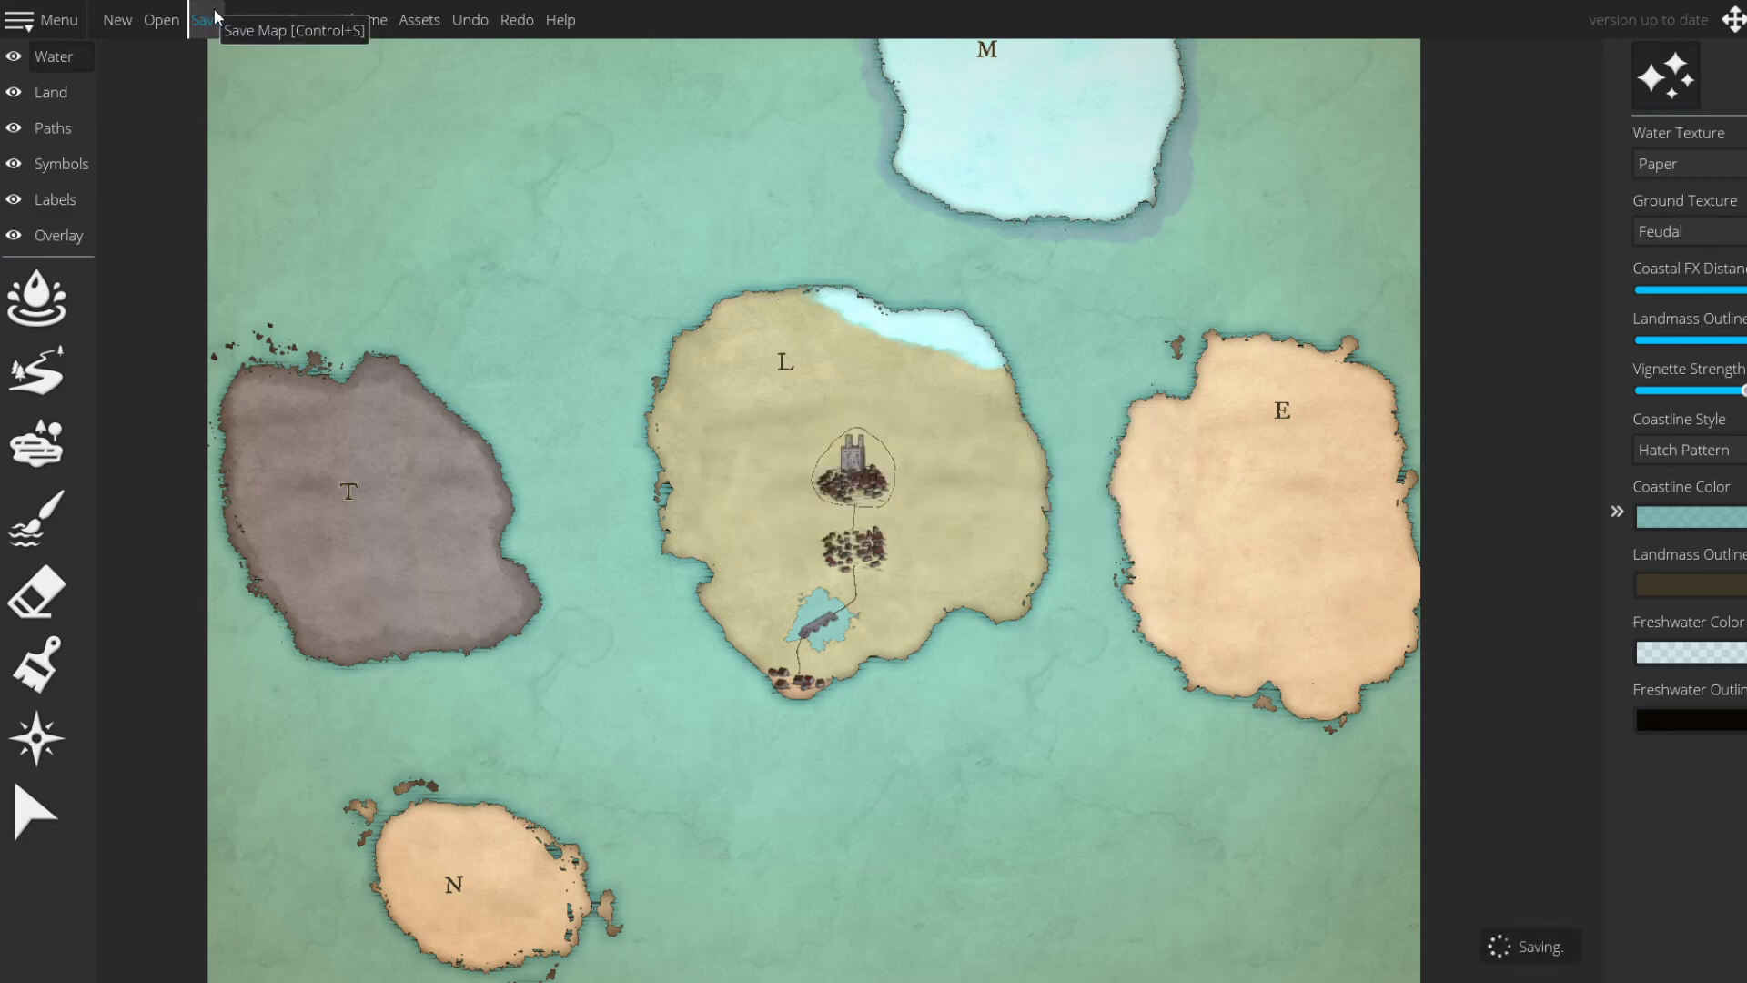